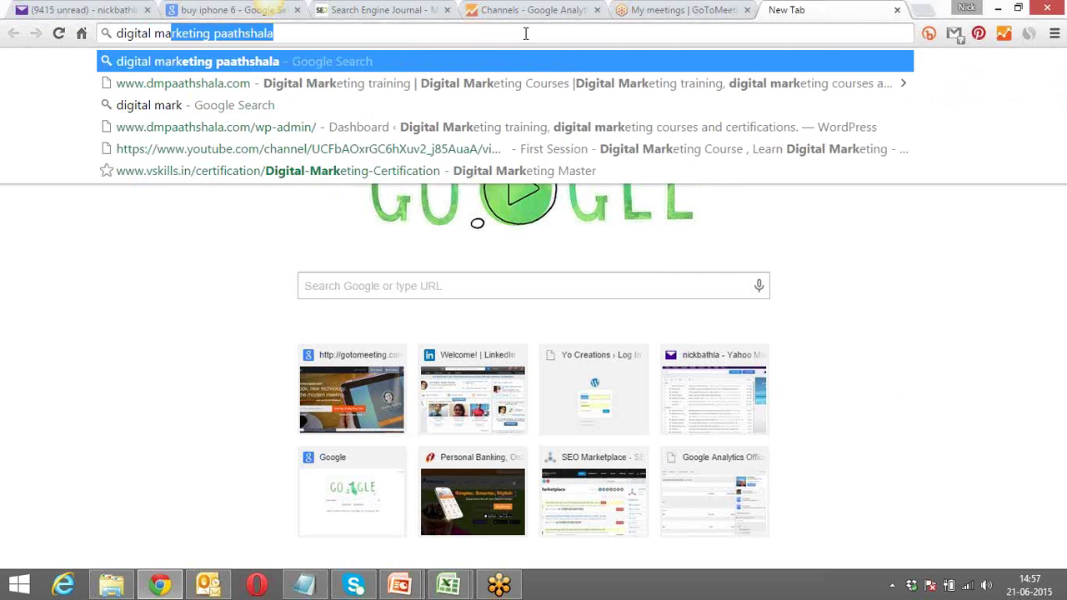
Search Google for 'digital marketing paathshala youtube channel' and open the channel result
{"action": "type", "text": "aa"}
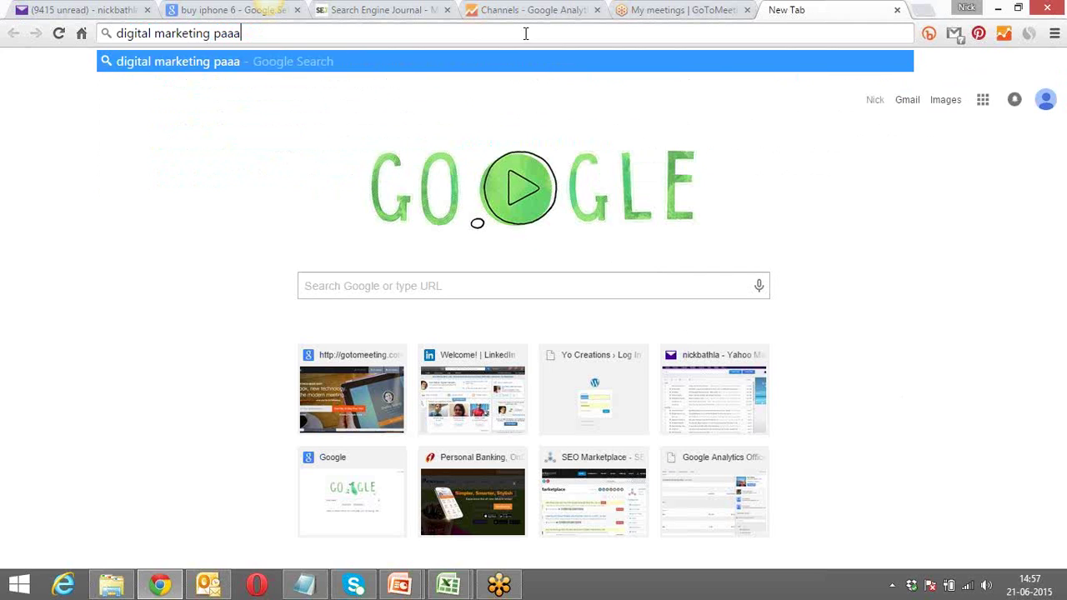
{"action": "key", "text": "BackSpace"}
{"action": "type", "text": "th"}
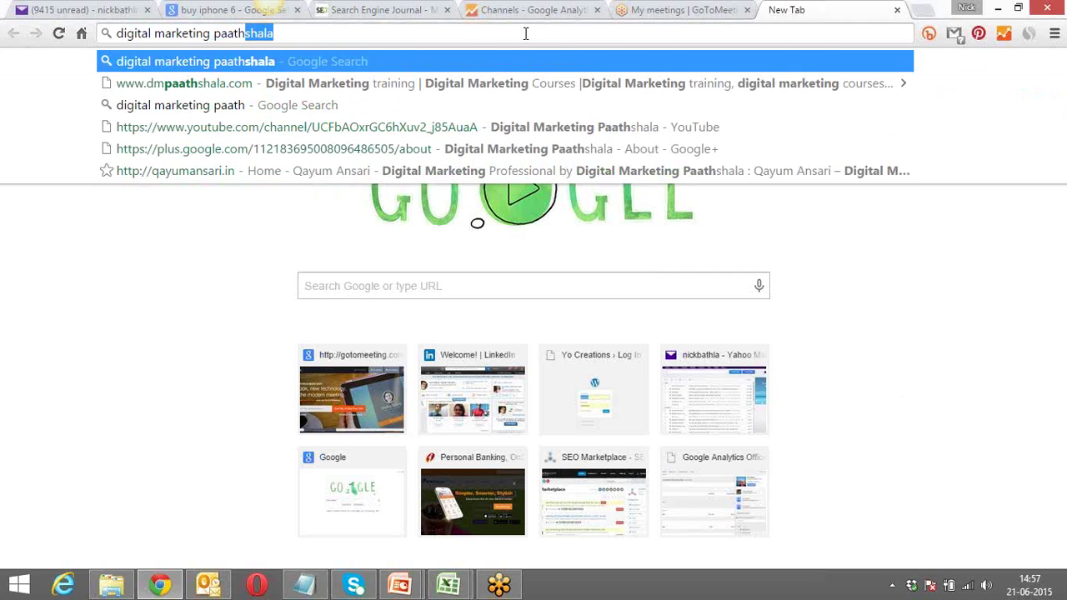
{"action": "key", "text": "End"}
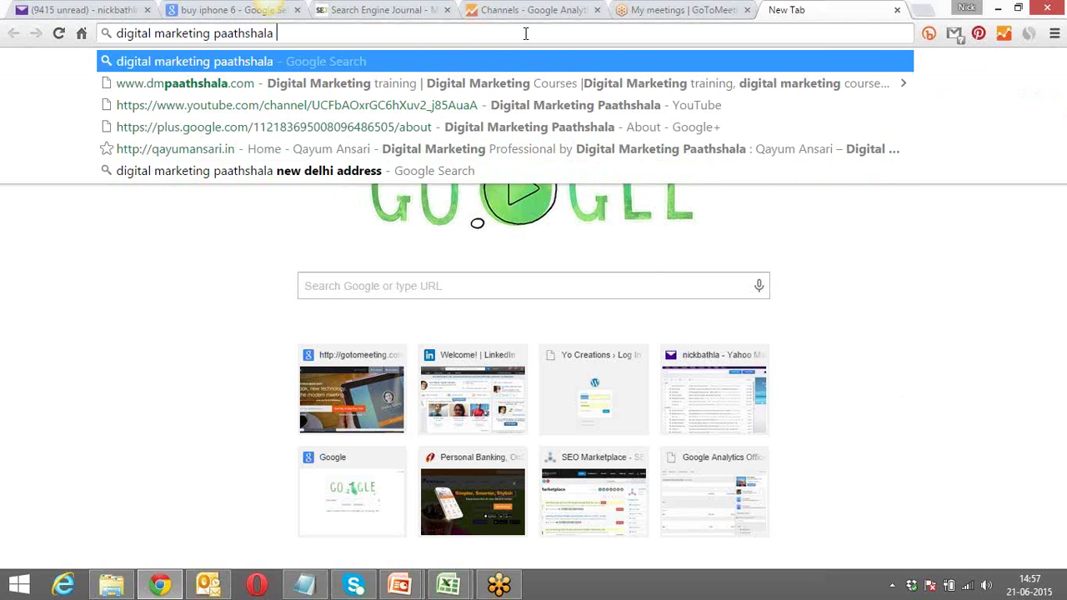
{"action": "type", "text": "you"}
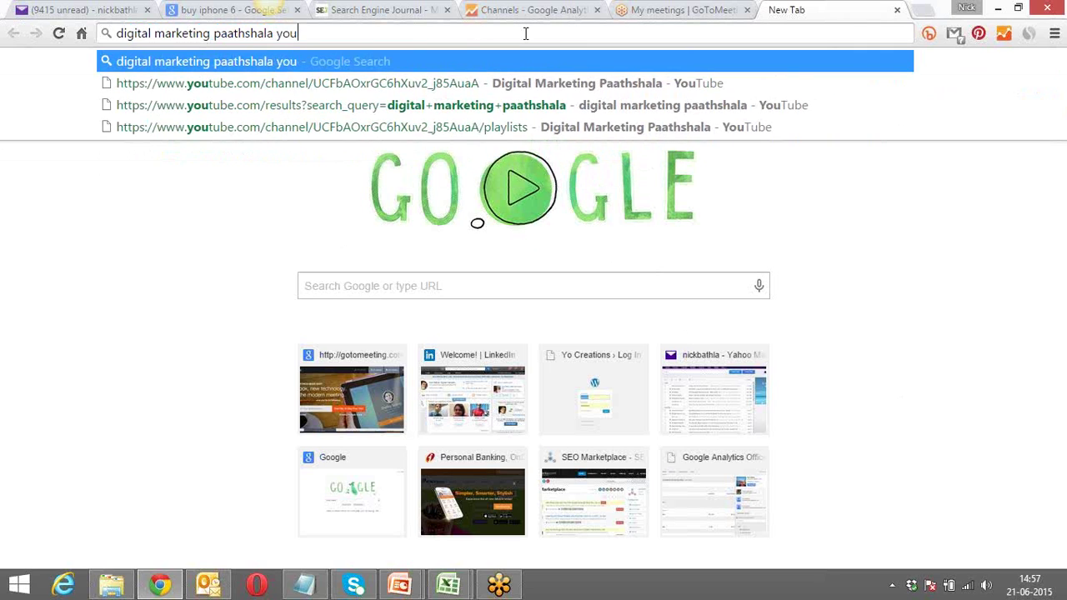
{"action": "type", "text": "tube channel"}
{"action": "key", "text": "Return"}
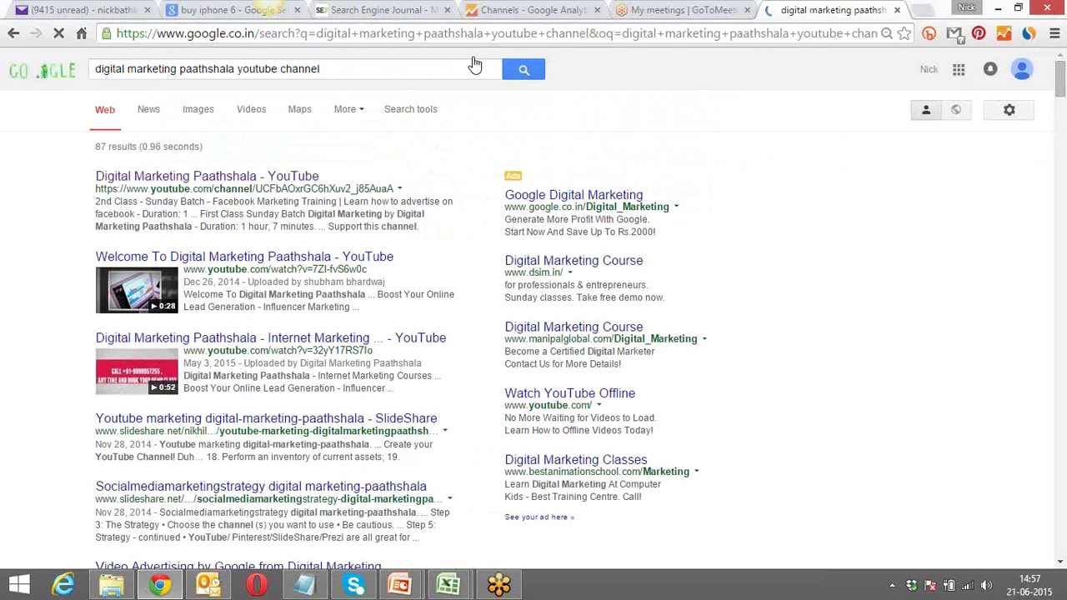
{"action": "left_click", "coordinate": [236, 178]}
Open the channel's 'Sunday Batch - May 24th 2015 - August 9th 2015' playlist and select its web address
{"action": "left_click", "coordinate": [242, 179]}
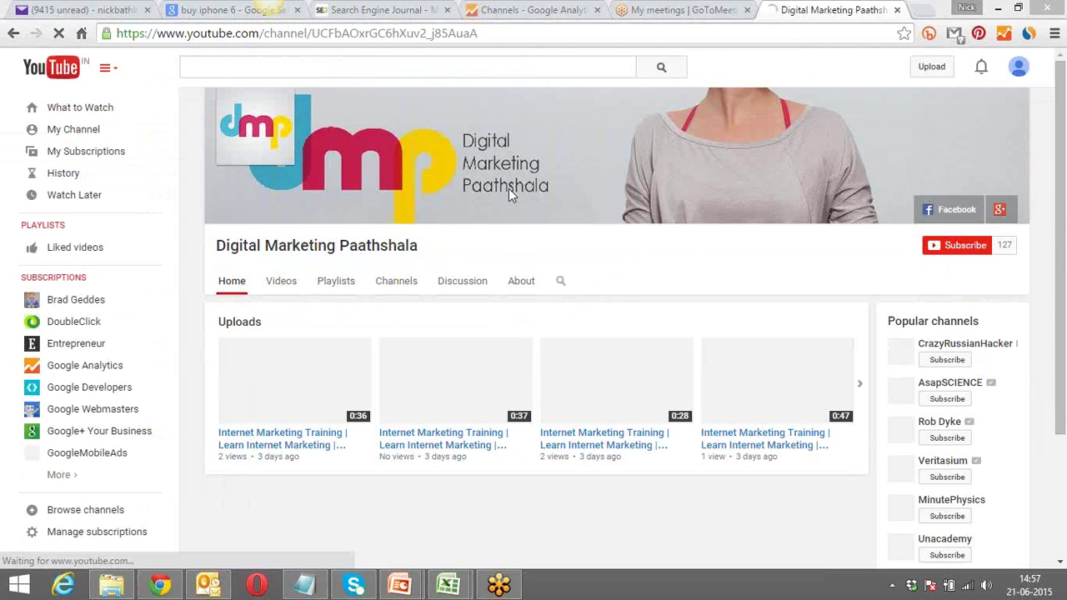
{"action": "left_click", "coordinate": [328, 283]}
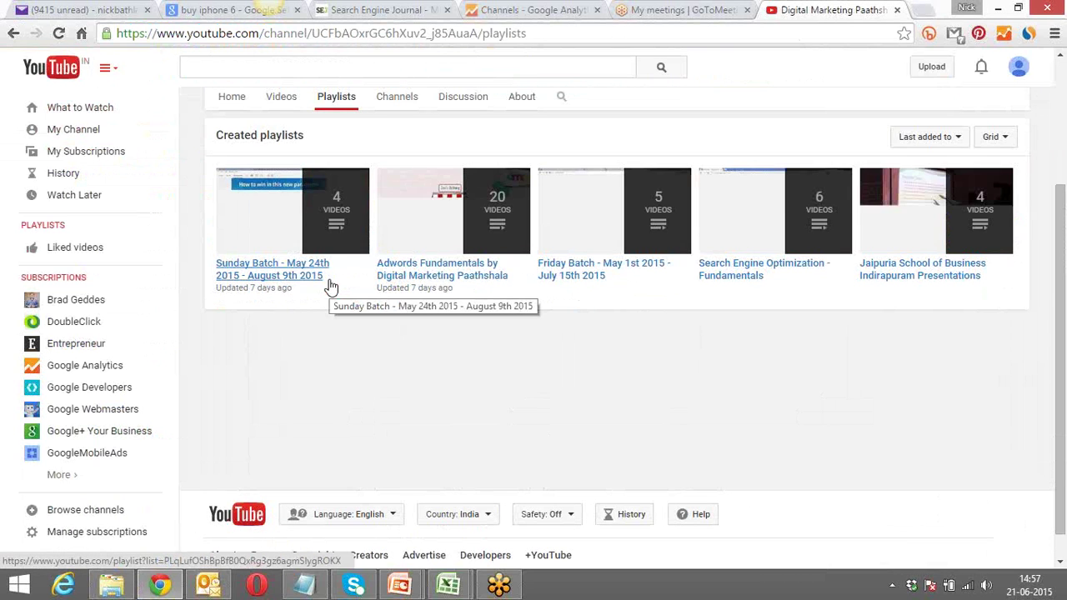
{"action": "left_click", "coordinate": [291, 269]}
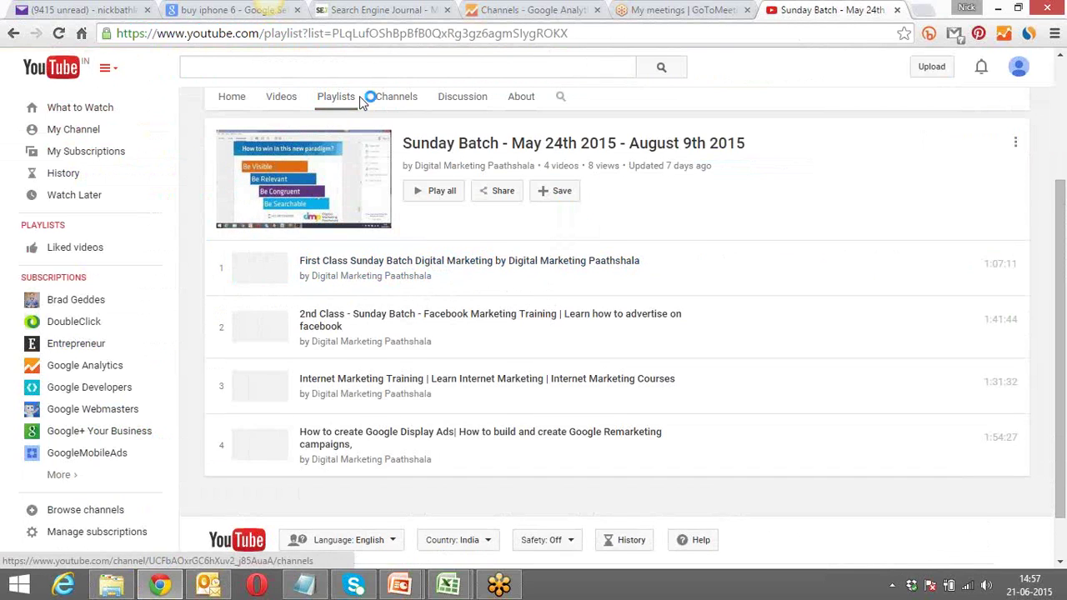
{"action": "left_click", "coordinate": [337, 100]}
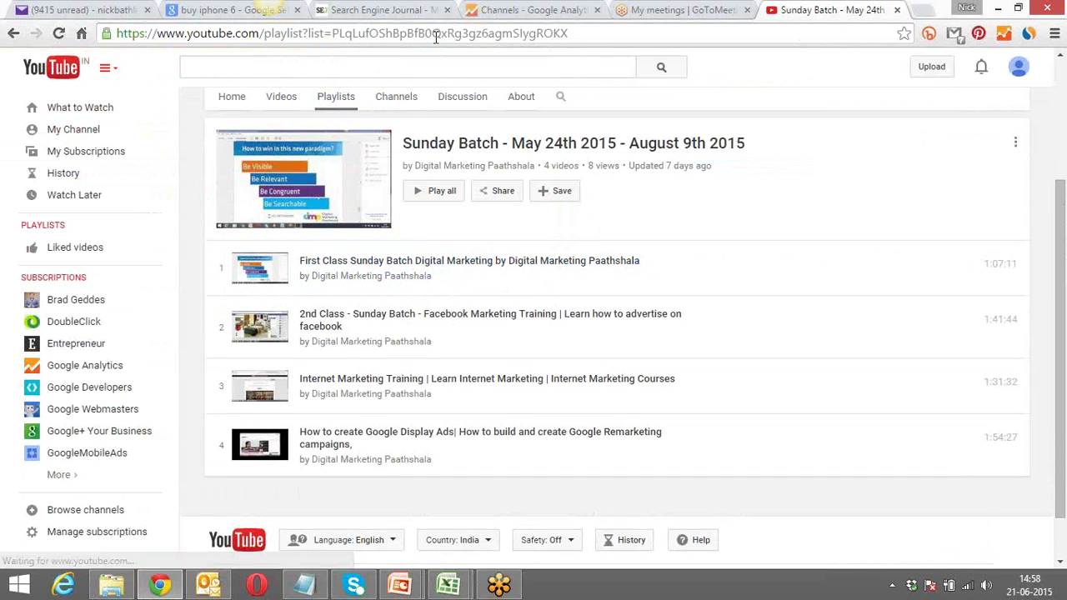
{"action": "left_click", "coordinate": [434, 39]}
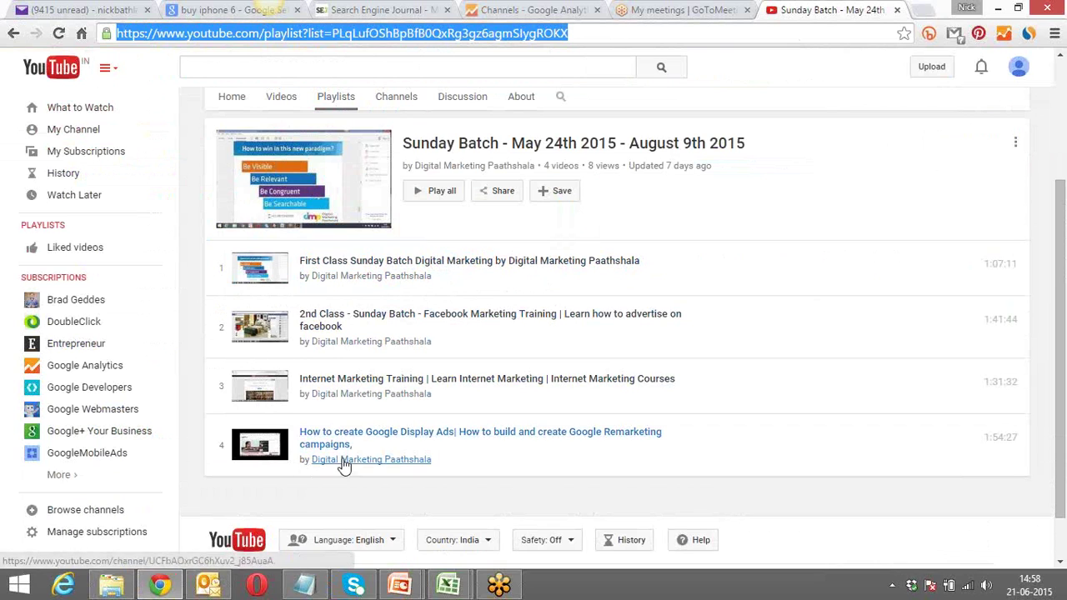
{"action": "left_click", "coordinate": [494, 363]}
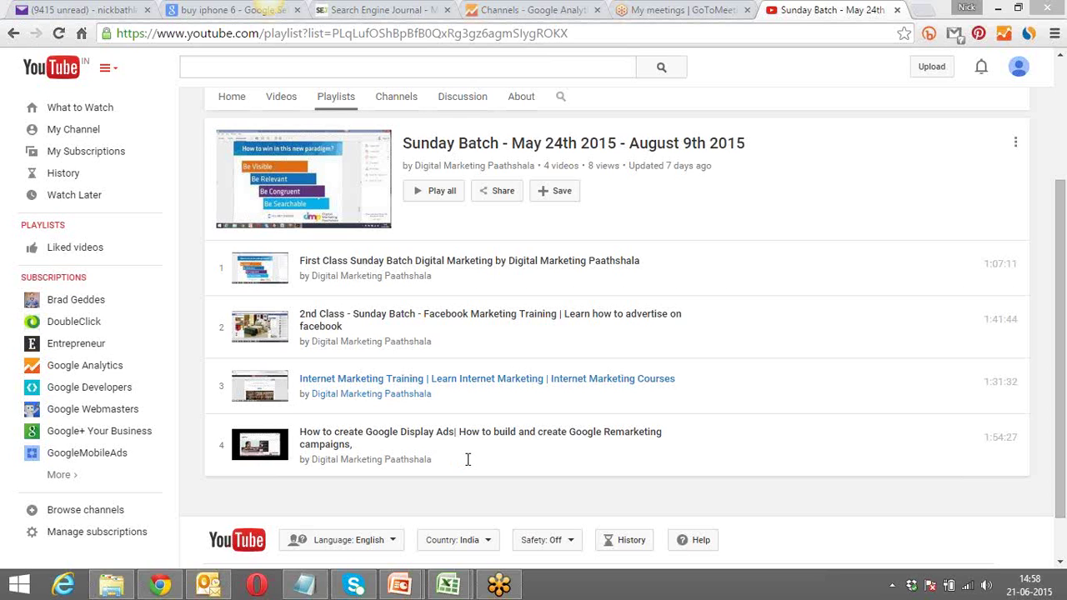
{"action": "key", "text": "ctrl+l"}
{"action": "key", "text": "alt+Tab"}
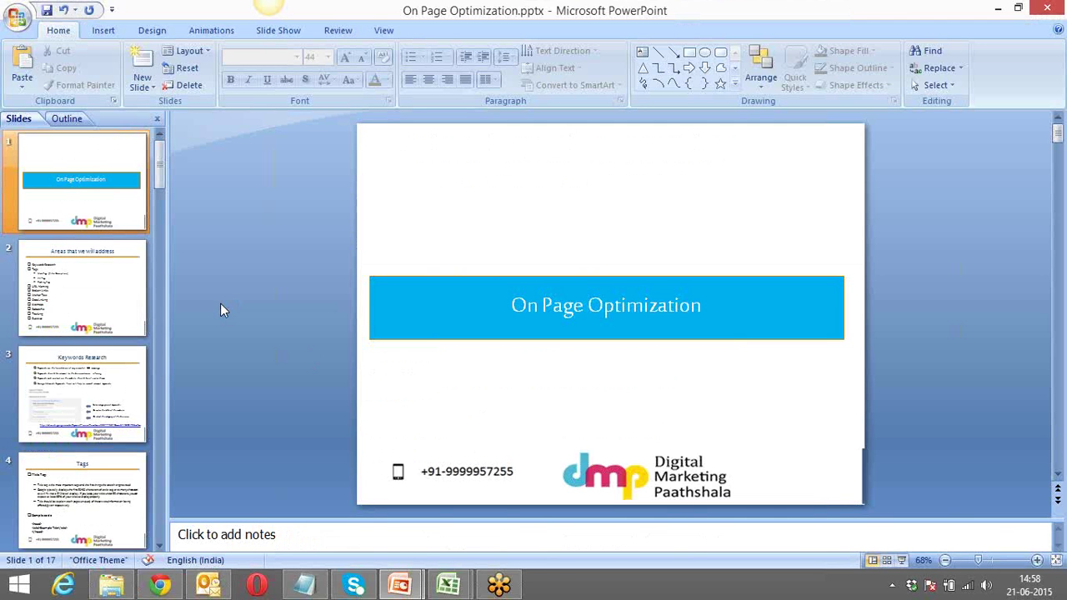
{"action": "key", "text": "alt+Tab"}
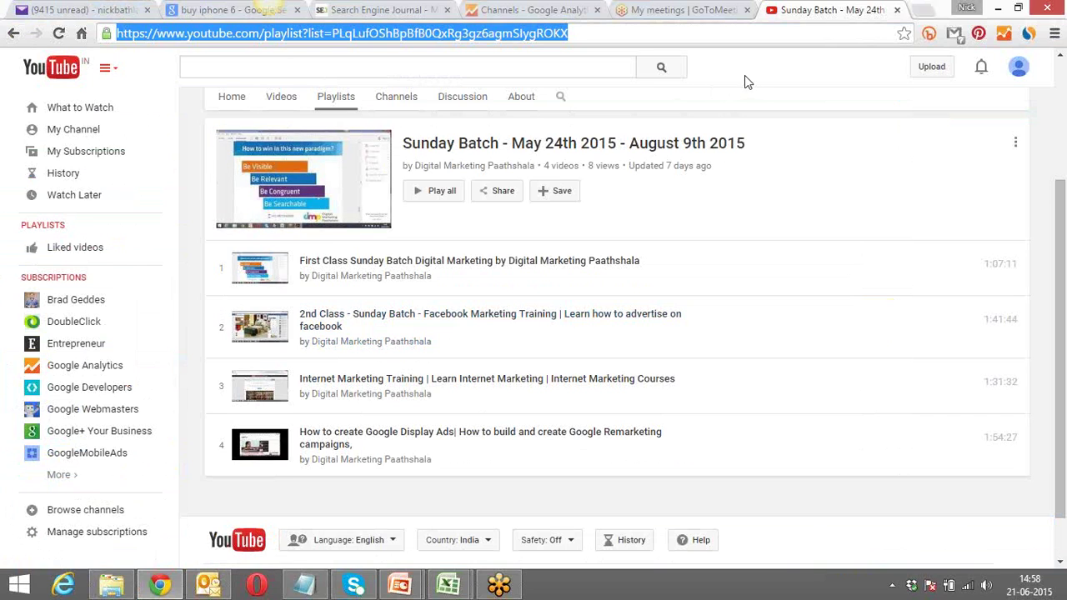
{"action": "left_click", "coordinate": [746, 81]}
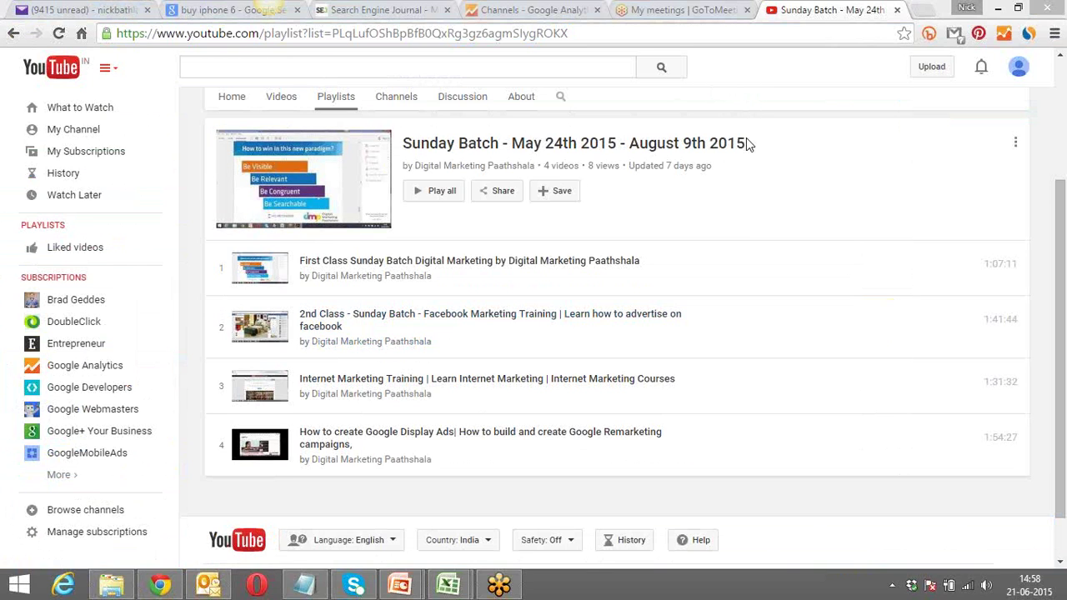
Open a new tab and focus the Google start page's search box
{"action": "left_click", "coordinate": [920, 9]}
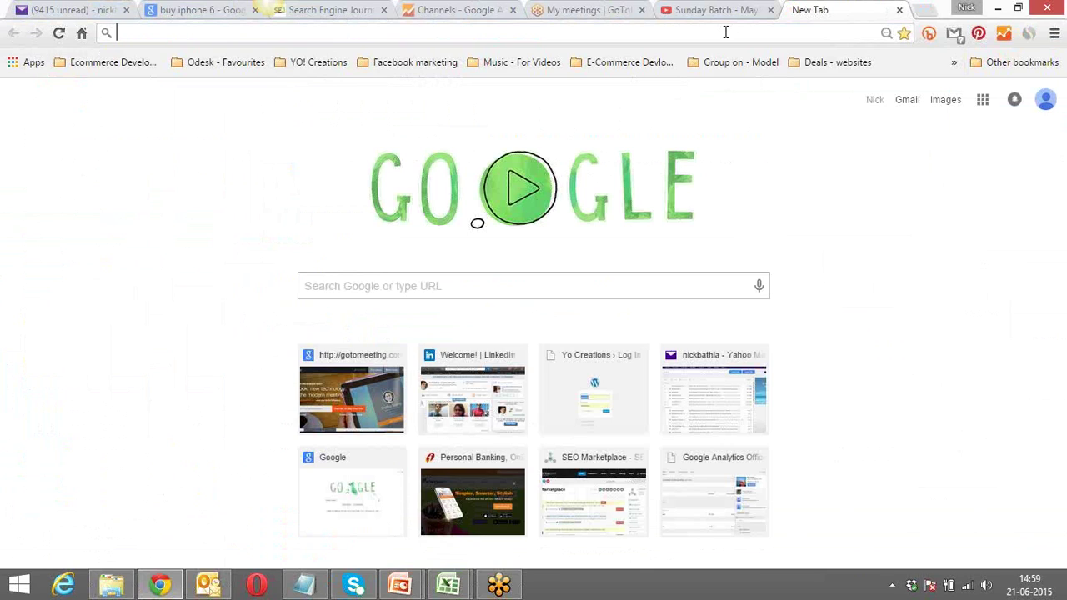
{"action": "left_click", "coordinate": [538, 163]}
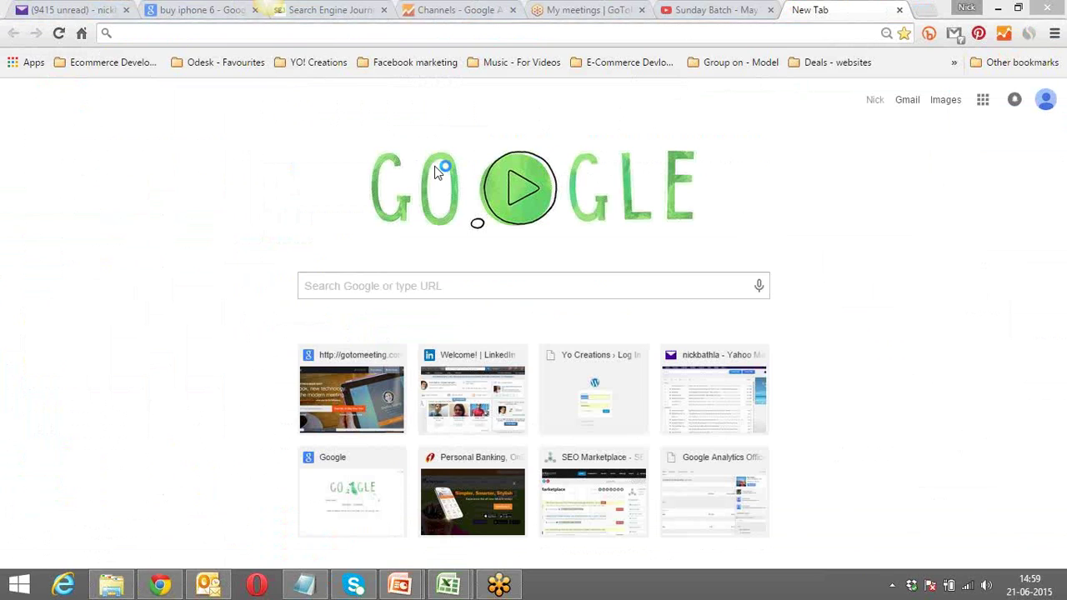
{"action": "left_click", "coordinate": [401, 285]}
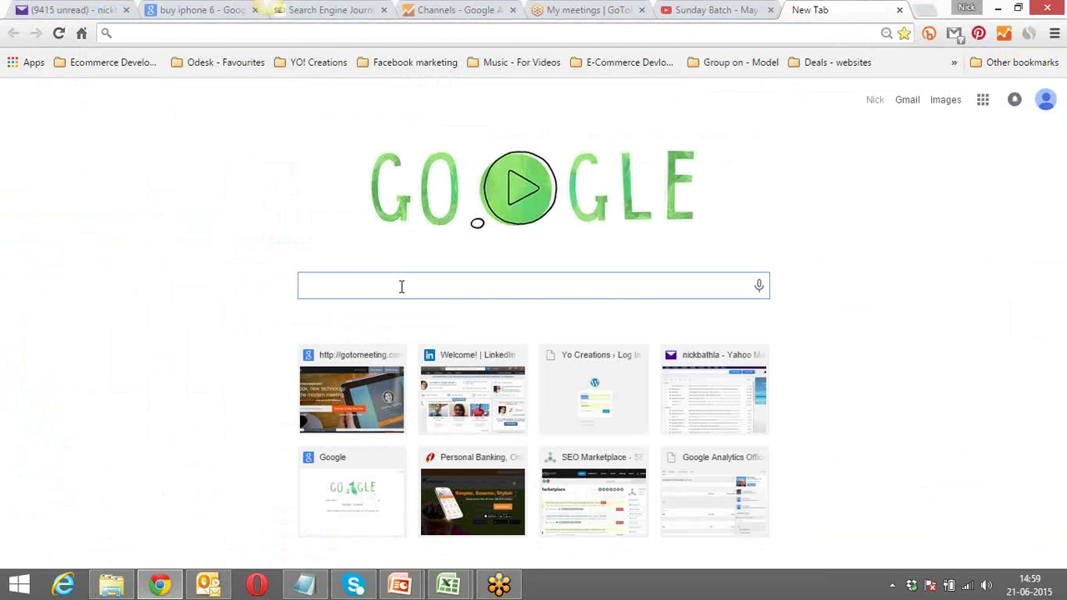
Search Google for 'buy iphone 6' and scroll through the ads, shopping and store results
{"action": "type", "text": "buy"}
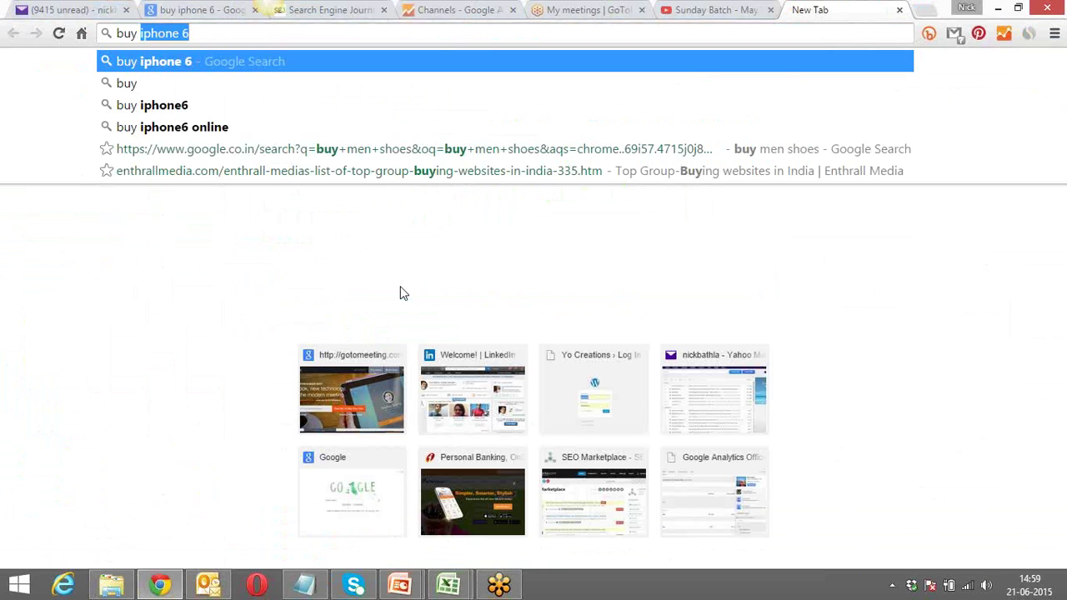
{"action": "type", "text": " iphone 6"}
{"action": "key", "text": "Return"}
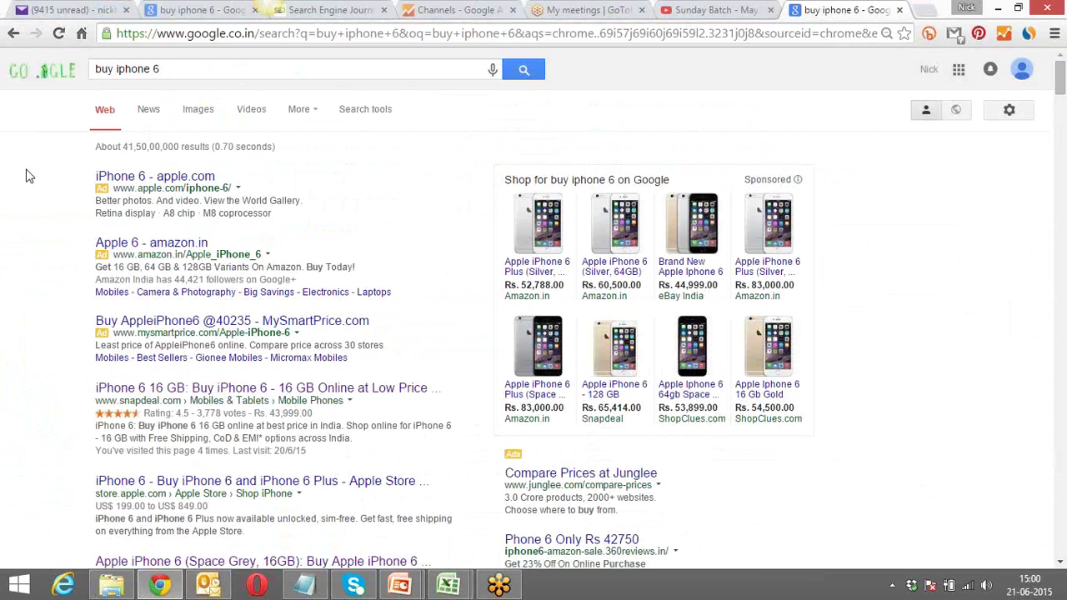
{"action": "scroll", "coordinate": [28, 175], "scroll_direction": "down", "scroll_amount": 3}
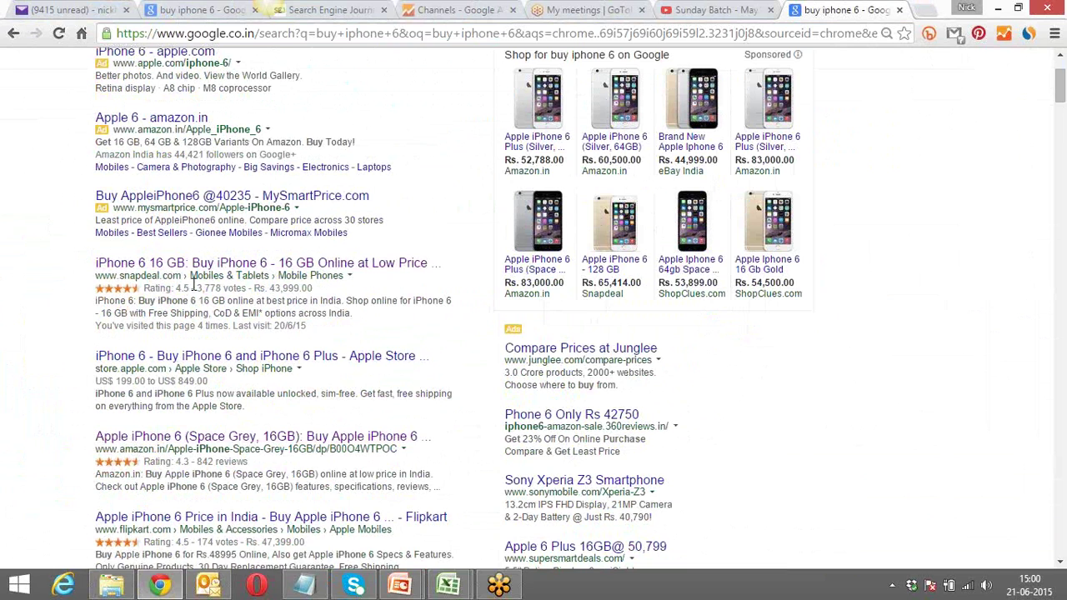
{"action": "scroll", "coordinate": [25, 307], "scroll_direction": "up", "scroll_amount": 1}
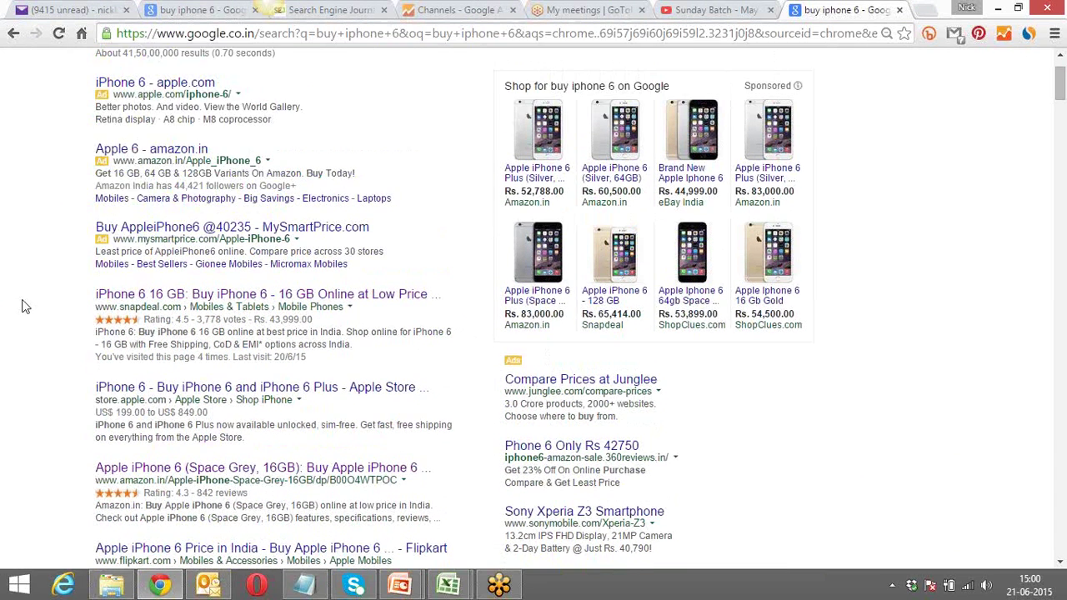
{"action": "scroll", "coordinate": [25, 307], "scroll_direction": "up", "scroll_amount": 1}
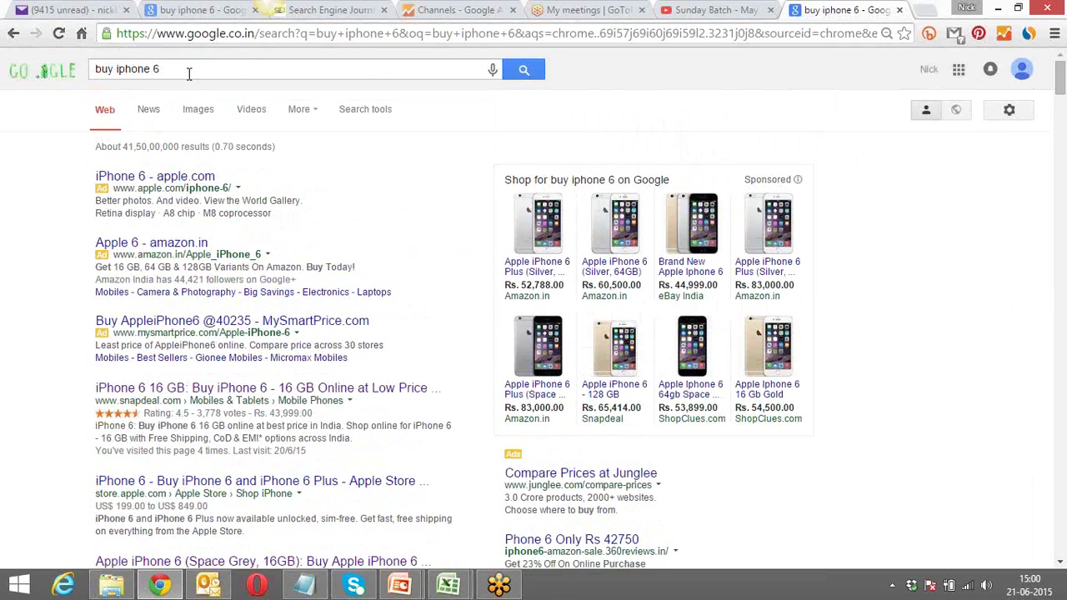
{"action": "scroll", "coordinate": [10, 336], "scroll_direction": "down", "scroll_amount": 1}
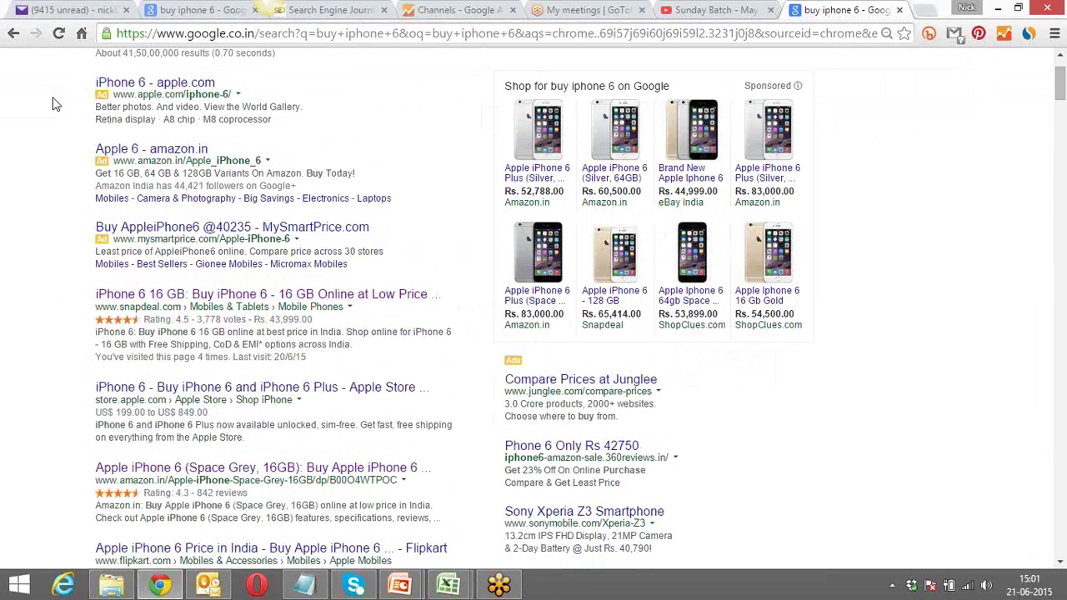
{"action": "scroll", "coordinate": [46, 167], "scroll_direction": "up", "scroll_amount": 2}
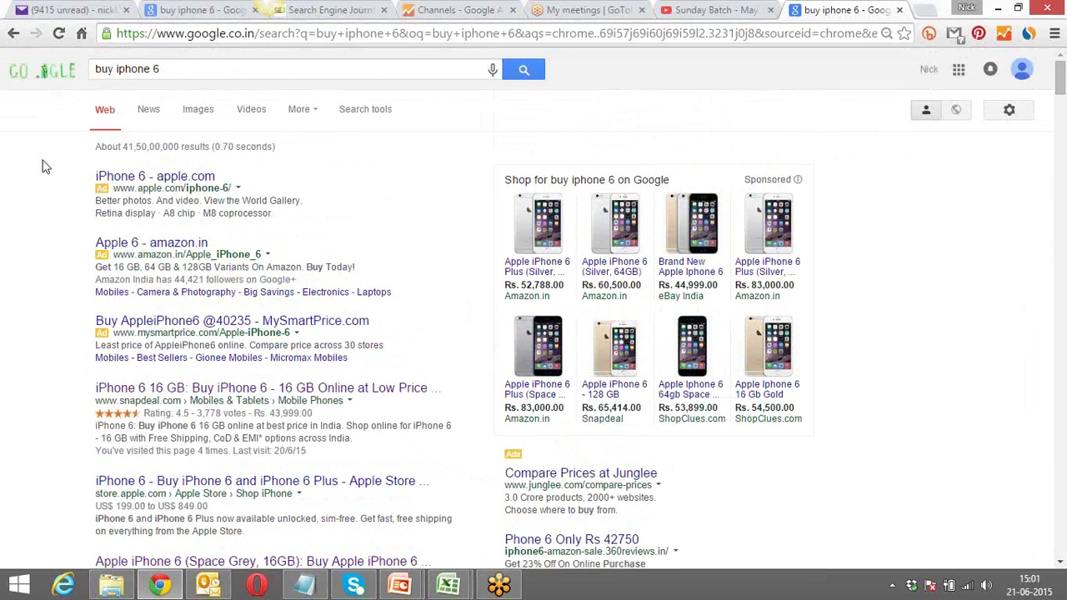
{"action": "left_click", "coordinate": [179, 68]}
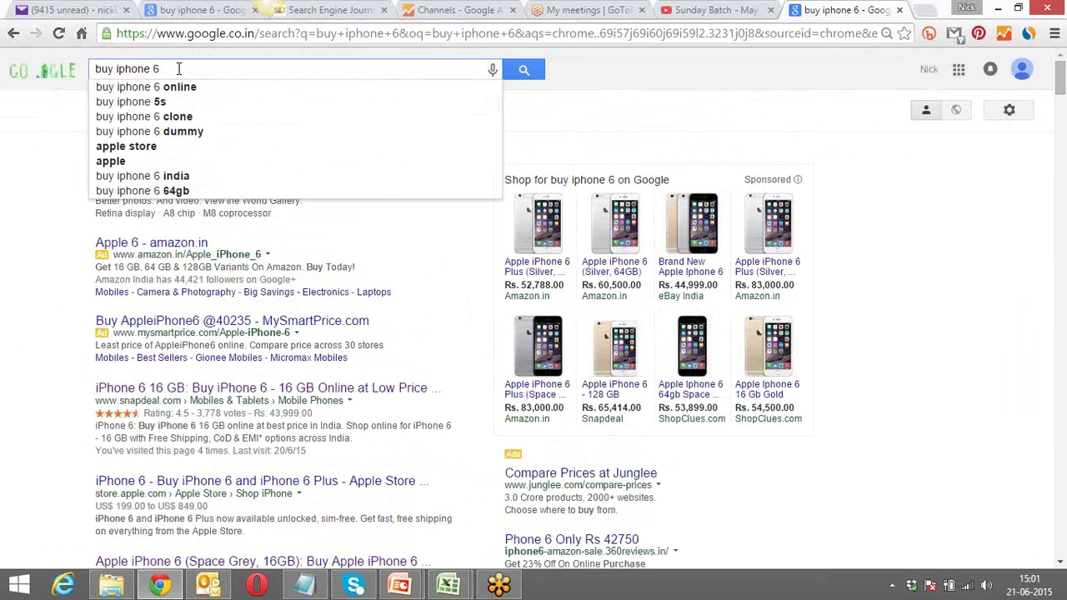
{"action": "left_click", "coordinate": [46, 331]}
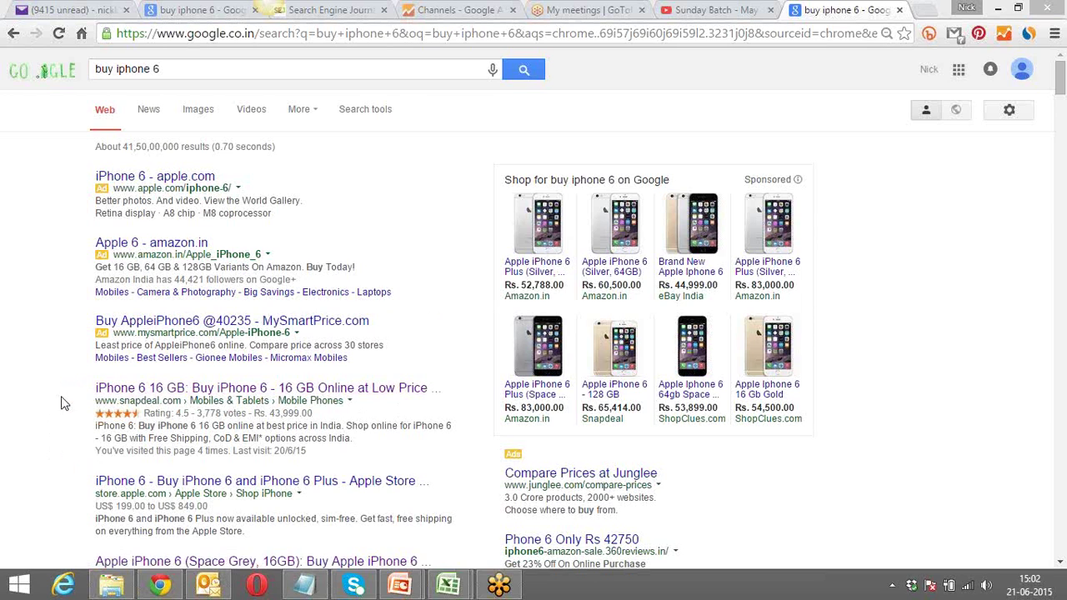
Open the Snapdeal iPhone 6 16 GB listing and review its specs, bundle offers and Rs 43999 price
{"action": "left_click", "coordinate": [144, 390]}
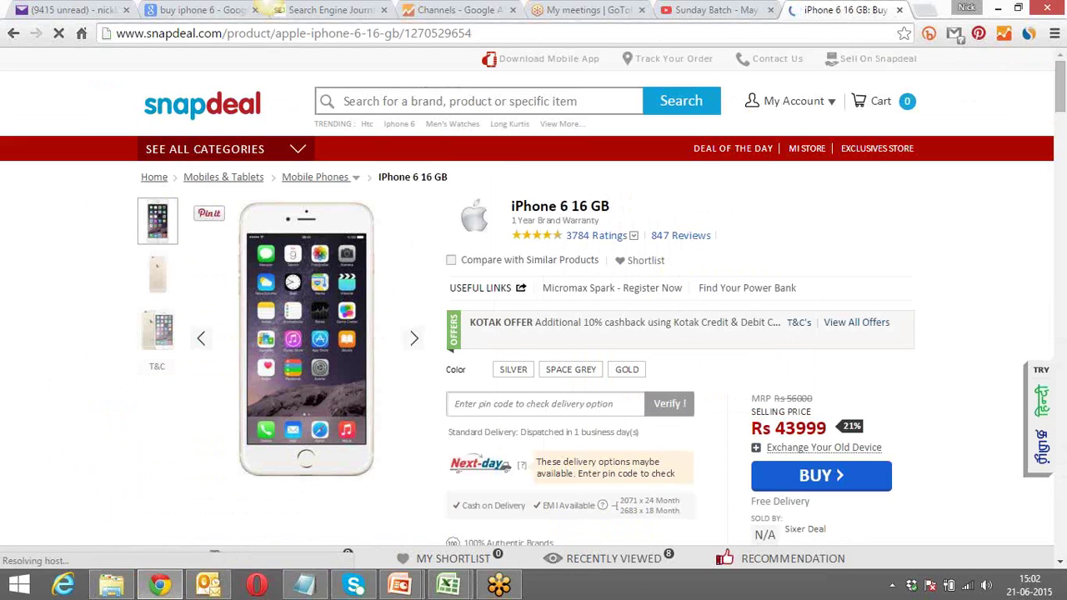
{"action": "scroll", "coordinate": [28, 329], "scroll_direction": "down", "scroll_amount": 10}
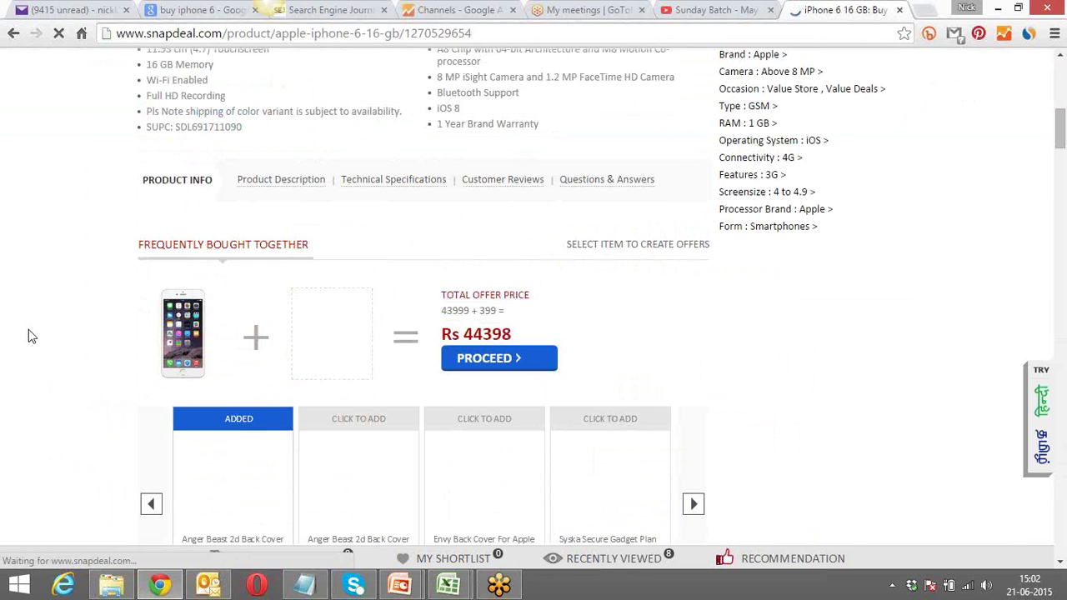
{"action": "scroll", "coordinate": [29, 330], "scroll_direction": "down", "scroll_amount": 4}
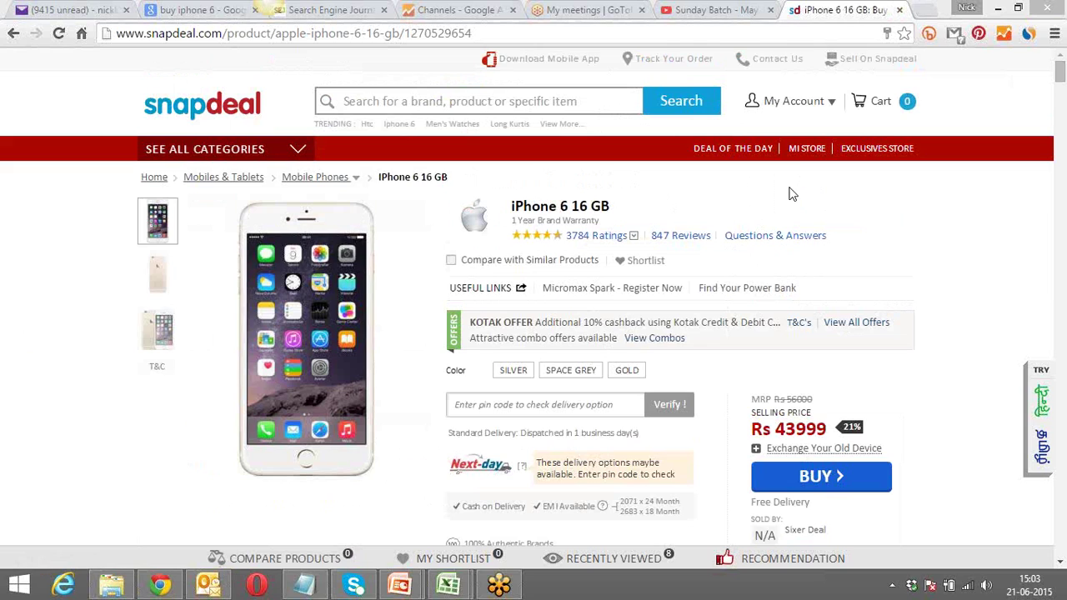
{"action": "left_click_drag", "start_coordinate": [614, 206], "coordinate": [545, 206]}
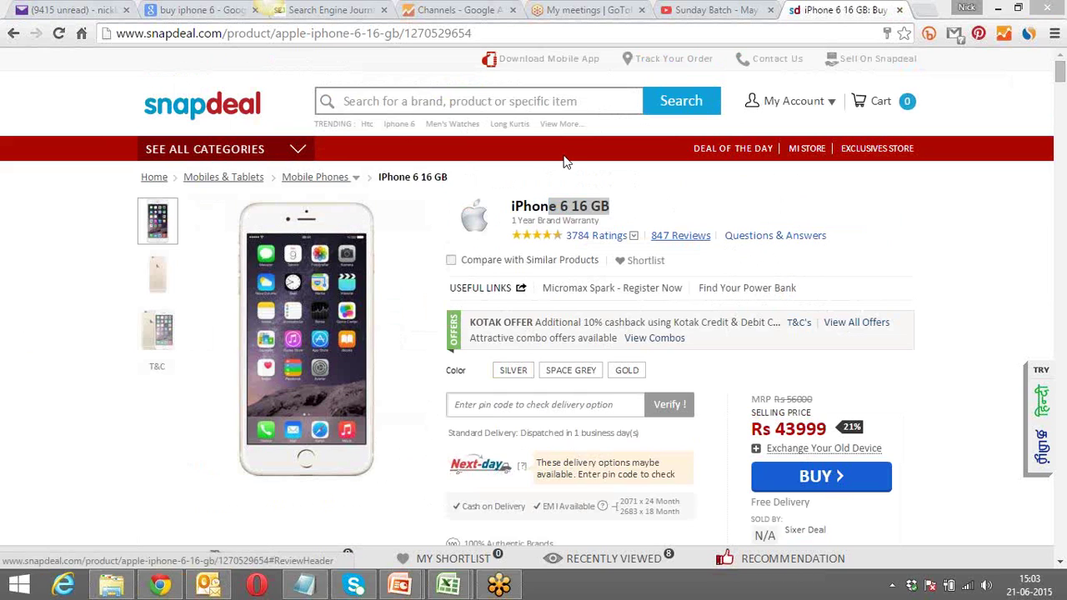
{"action": "left_click", "coordinate": [921, 10]}
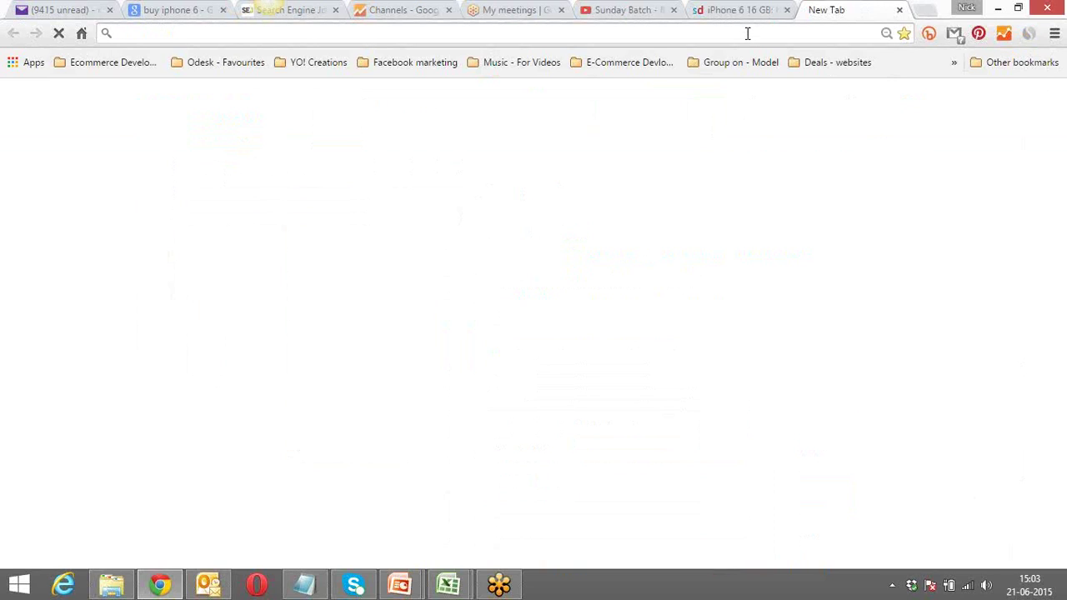
Load the dmpaathshala.com website in the new tab
{"action": "type", "text": "dmpa"}
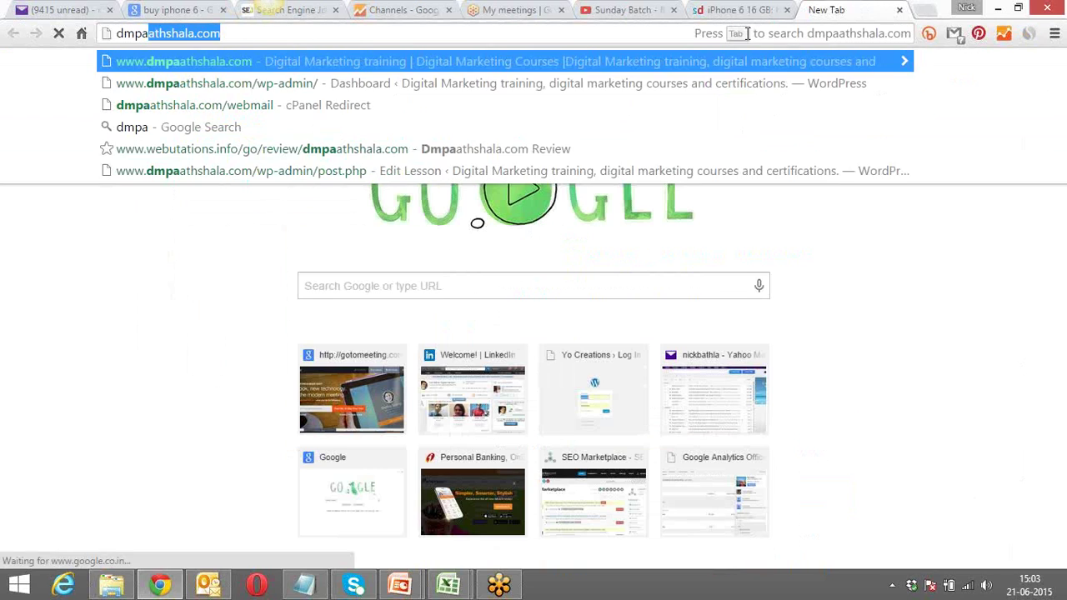
{"action": "type", "text": "t"}
{"action": "key", "text": "BackSpace"}
{"action": "type", "text": "athshala.c"}
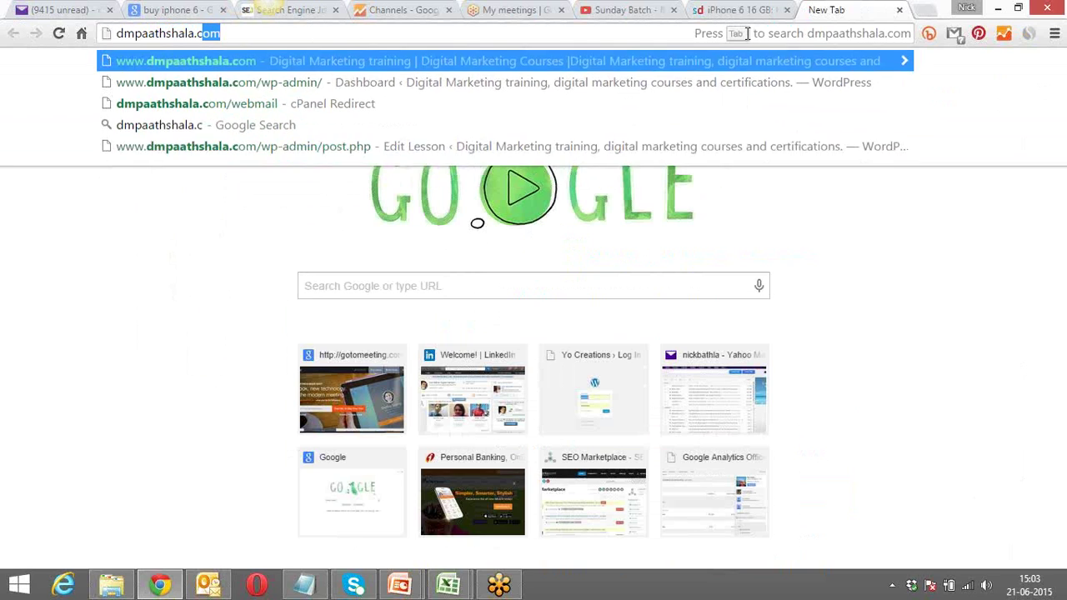
{"action": "key", "text": "Return"}
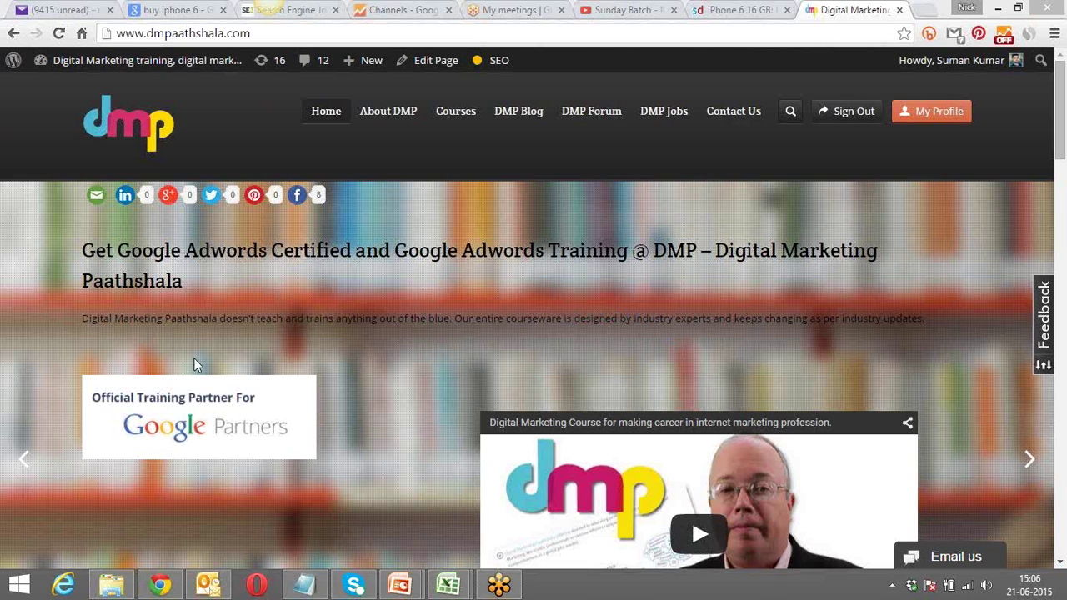
Go to dmpaathshala.com/wp-admin/ in another new tab
{"action": "left_click", "coordinate": [926, 11]}
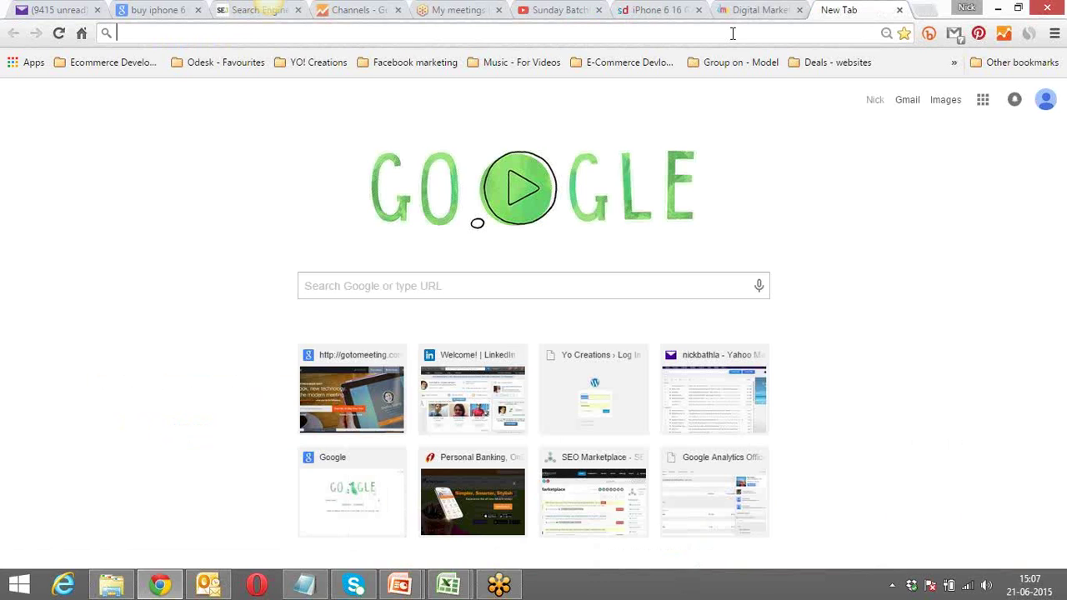
{"action": "type", "text": "dmpaathshala.com"}
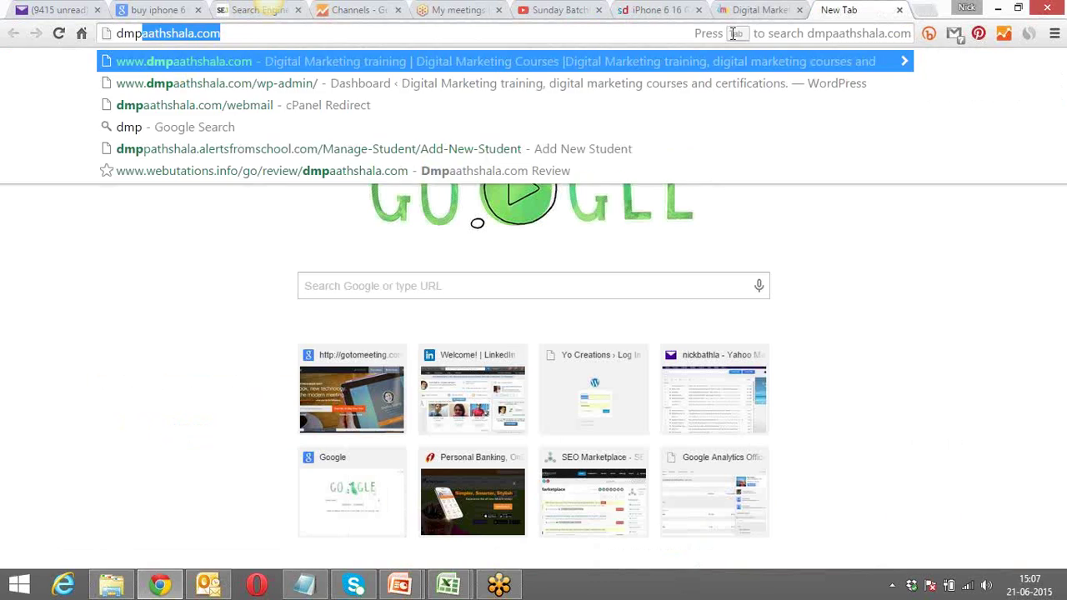
{"action": "key", "text": "Right"}
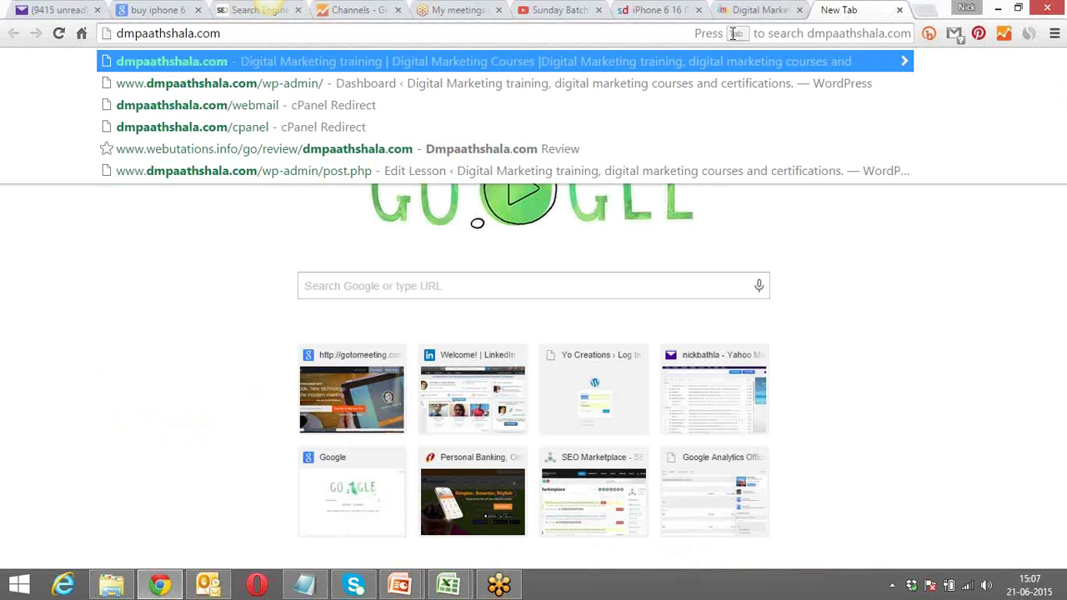
{"action": "type", "text": "/wp"}
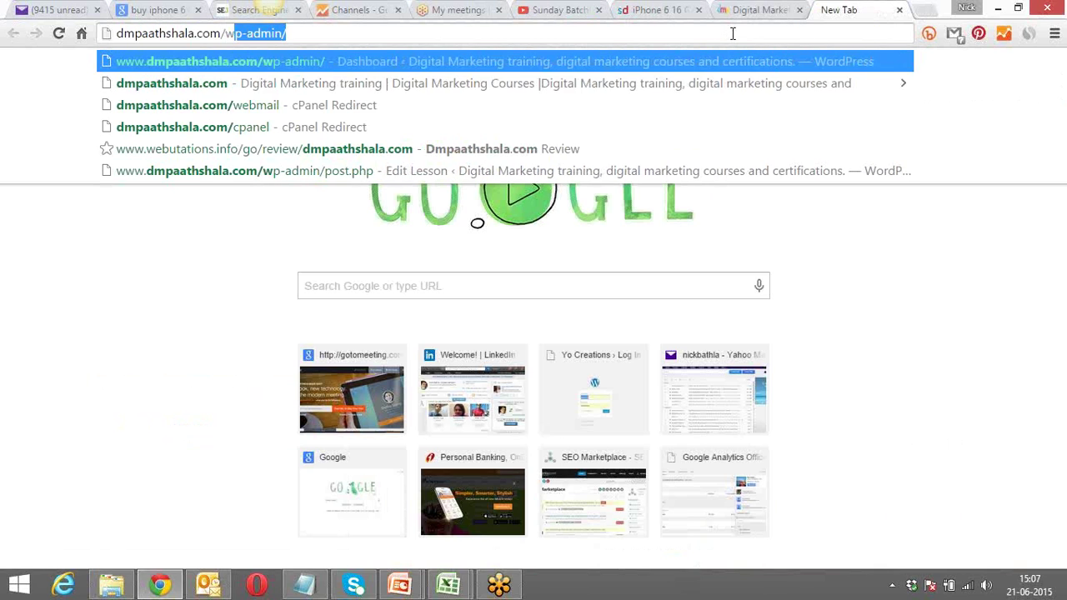
{"action": "type", "text": "-"}
{"action": "key", "text": "Right"}
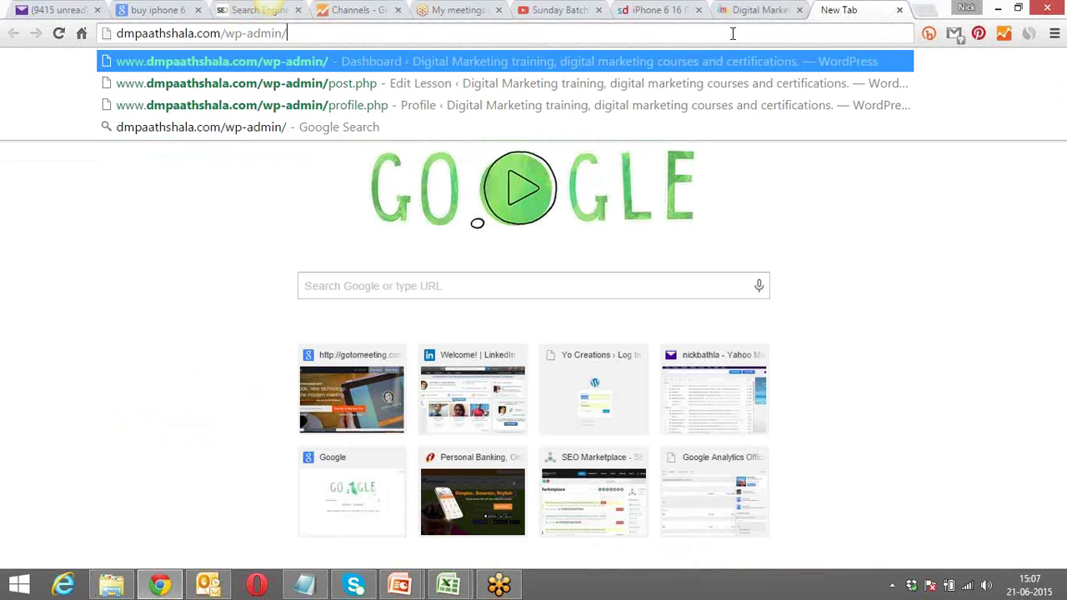
{"action": "key", "text": "Return"}
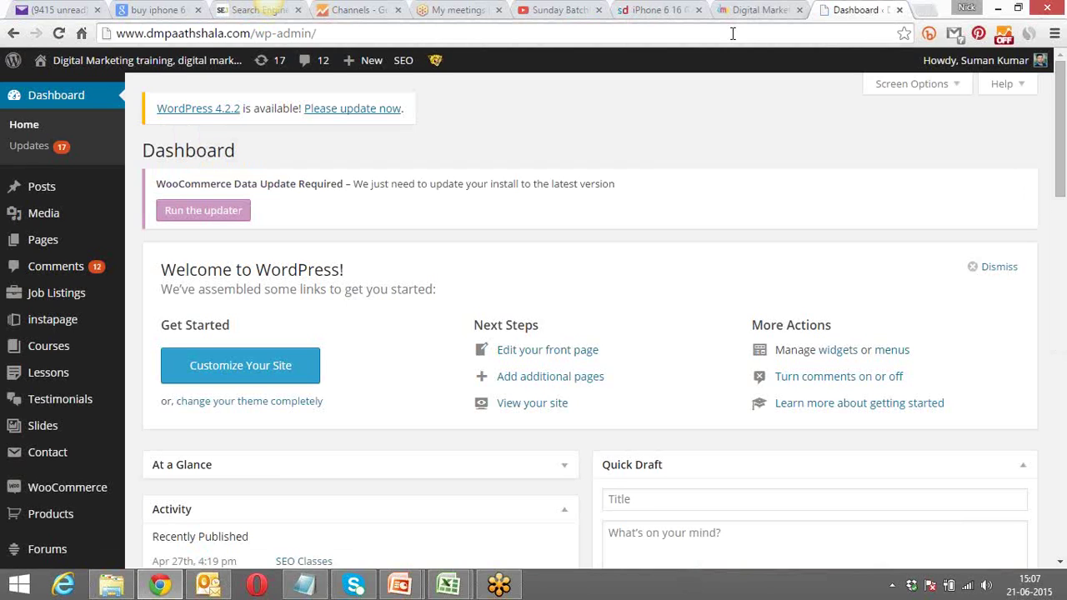
Close the Sunday Batch, My meetings, Channels, Search Engine and buy iphone 6 tabs, then return to the WordPress dashboard
{"action": "left_click", "coordinate": [599, 10]}
{"action": "left_click", "coordinate": [486, 7]}
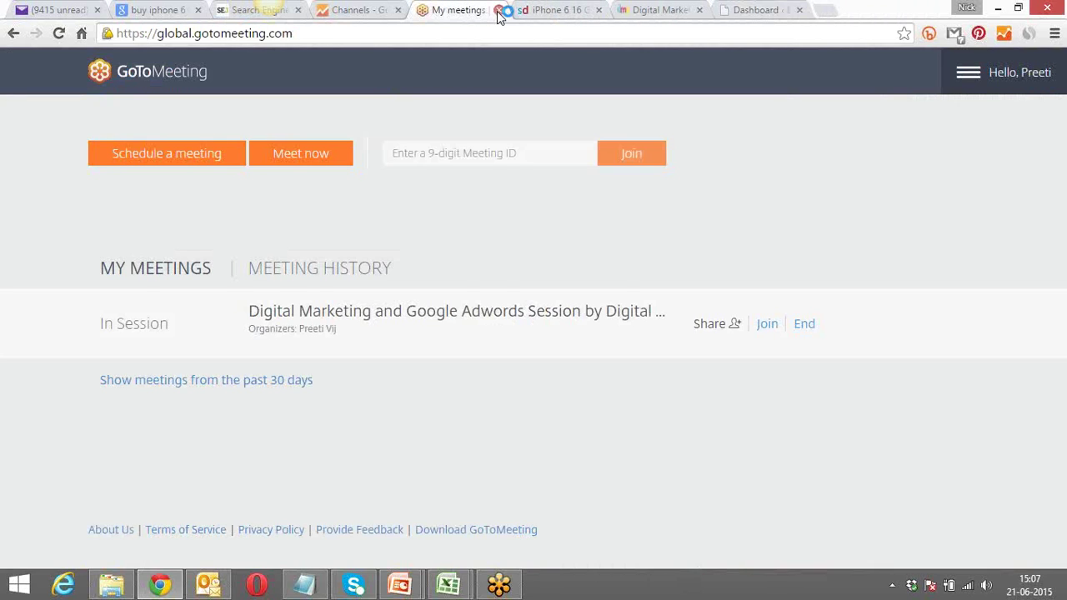
{"action": "left_click", "coordinate": [499, 10]}
{"action": "left_click", "coordinate": [398, 10]}
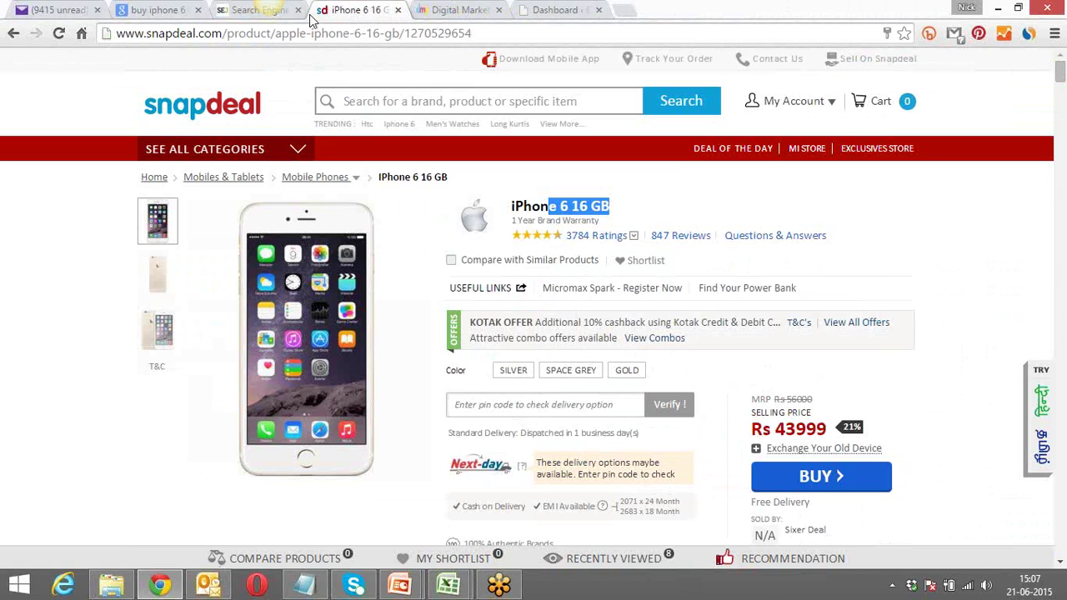
{"action": "left_click", "coordinate": [298, 10]}
{"action": "left_click", "coordinate": [198, 10]}
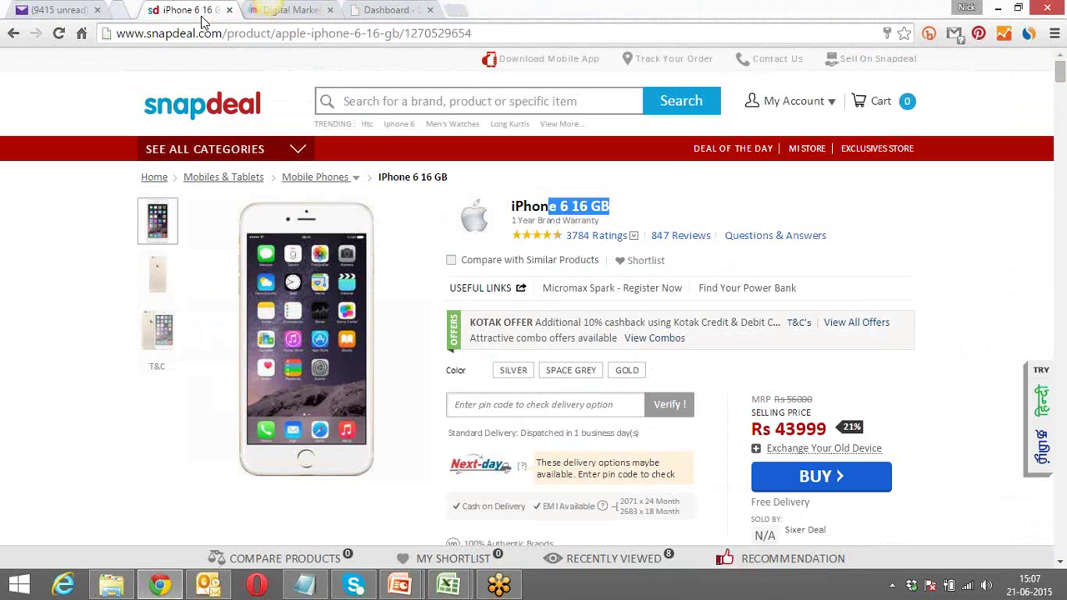
{"action": "left_click", "coordinate": [360, 10]}
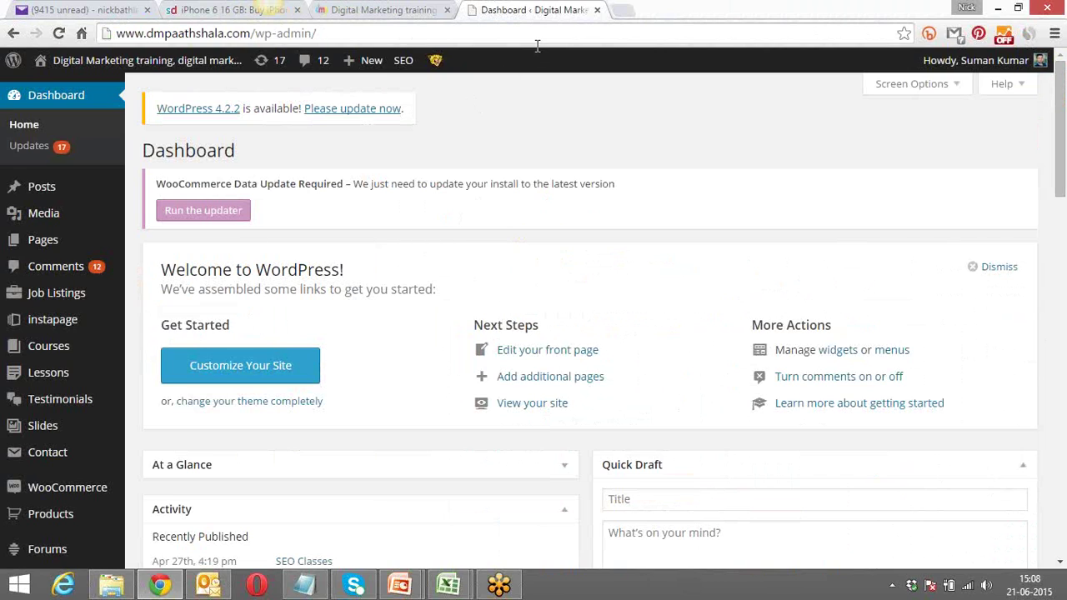
{"action": "left_click", "coordinate": [624, 11]}
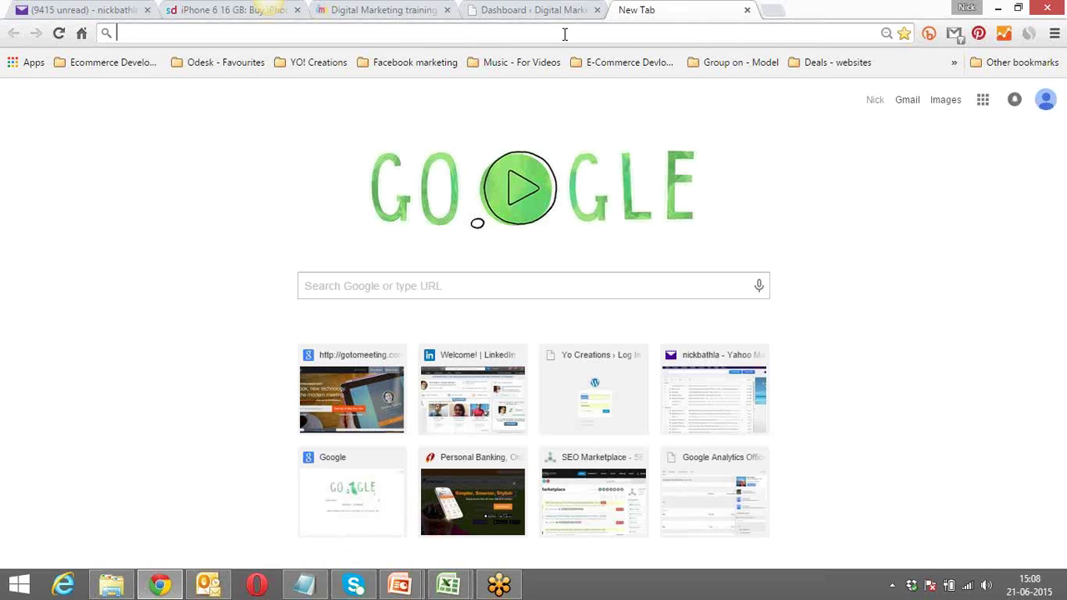
Clear the 'digital' and 'adw' entries from the omnibox and focus the Google search box
{"action": "type", "text": "digital"}
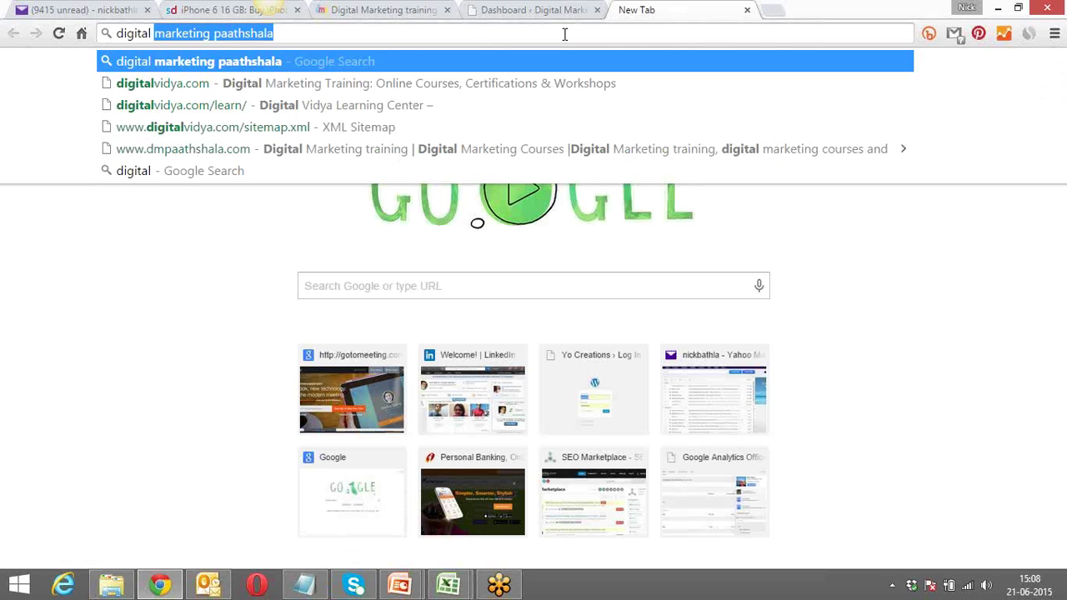
{"action": "key", "text": "ctrl+a"}
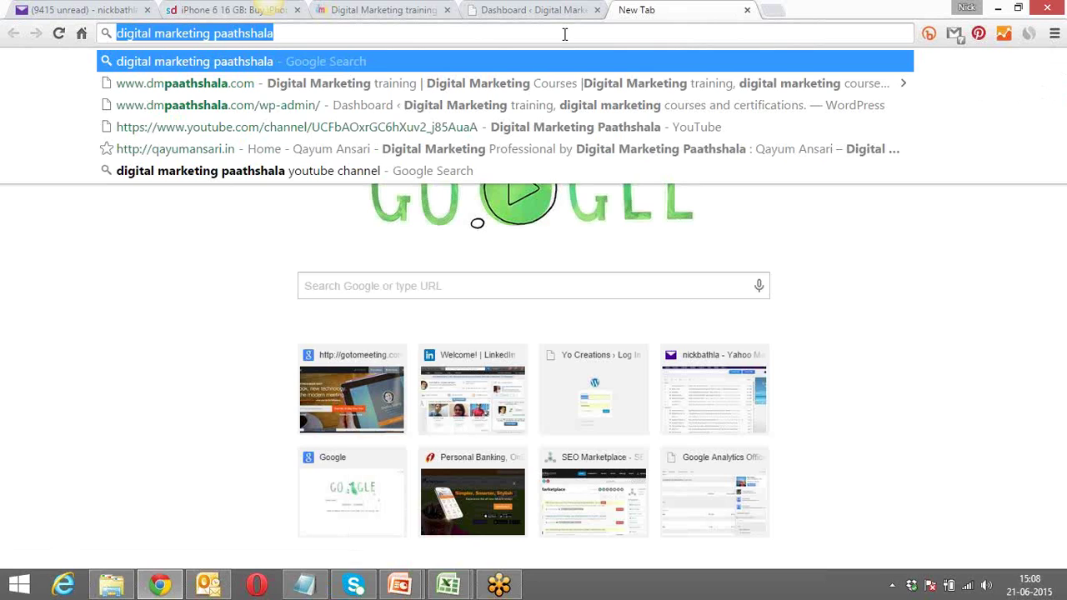
{"action": "key", "text": "BackSpace"}
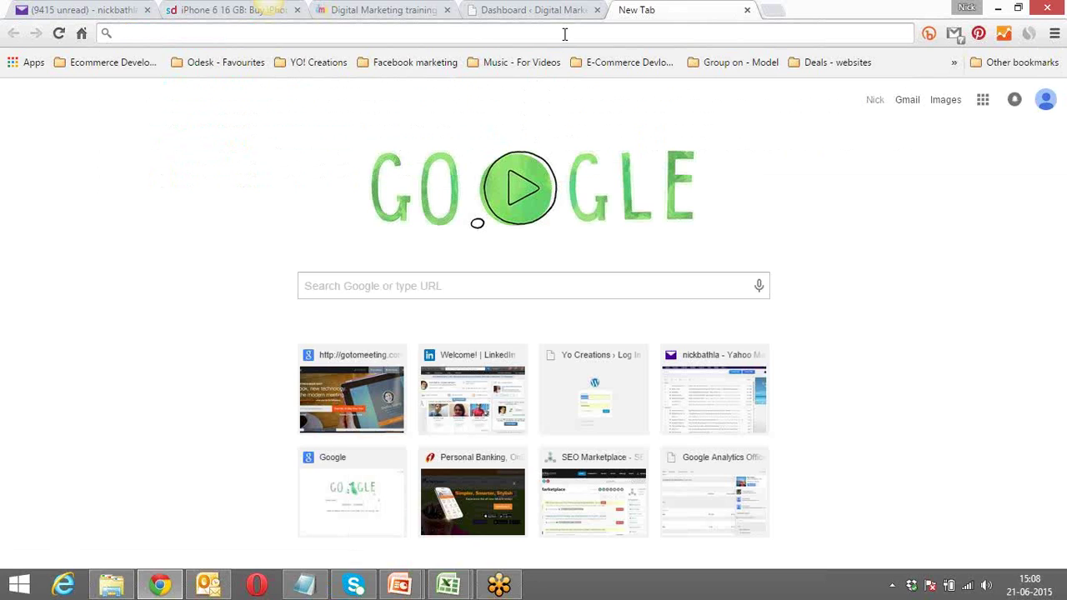
{"action": "type", "text": "ad"}
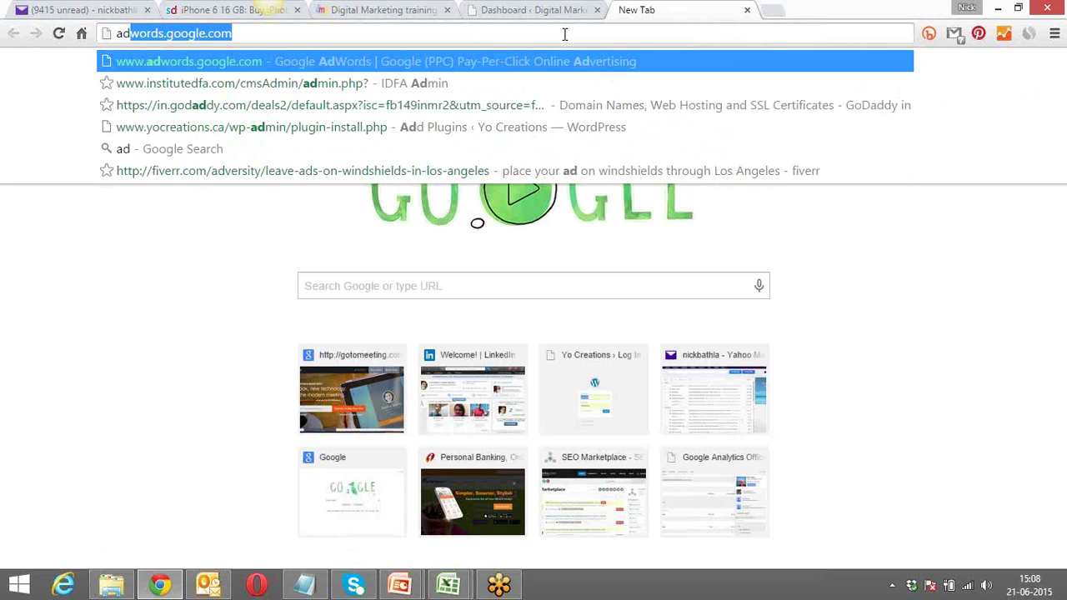
{"action": "type", "text": "w"}
{"action": "key", "text": "BackSpace"}
{"action": "key", "text": "BackSpace"}
{"action": "key", "text": "BackSpace"}
{"action": "key", "text": "BackSpace"}
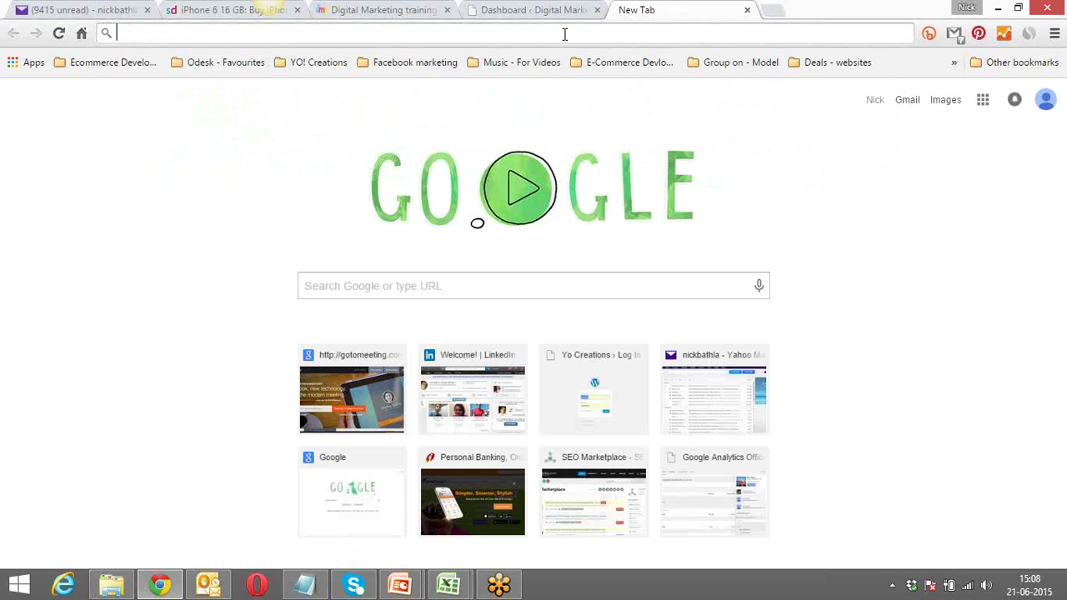
{"action": "left_click", "coordinate": [350, 286]}
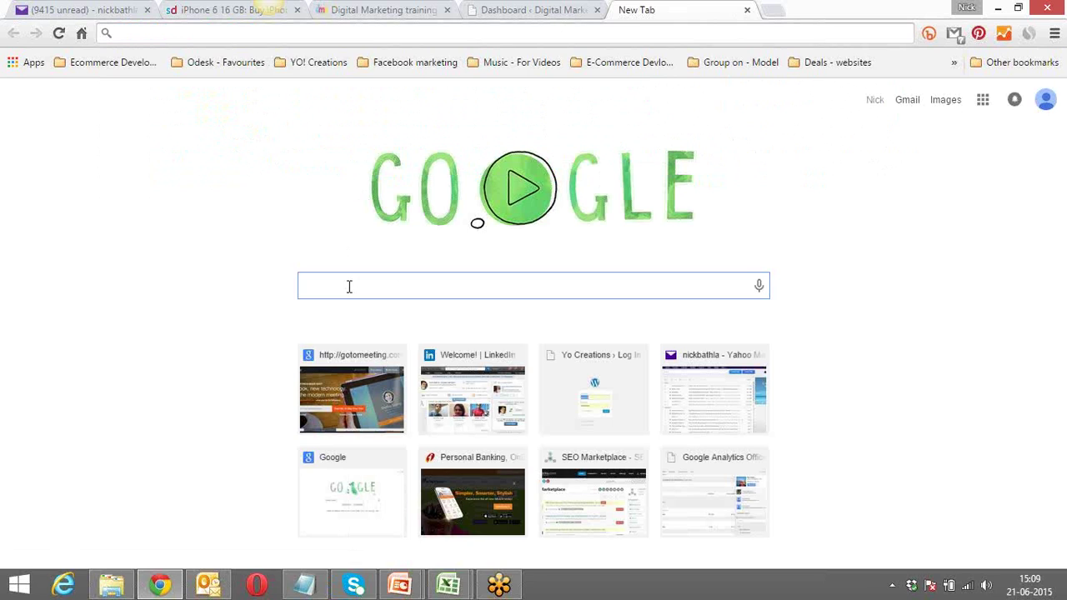
Search Google for 'keyword planner' and open the Google AdWords Keyword Planner result
{"action": "type", "text": "adword"}
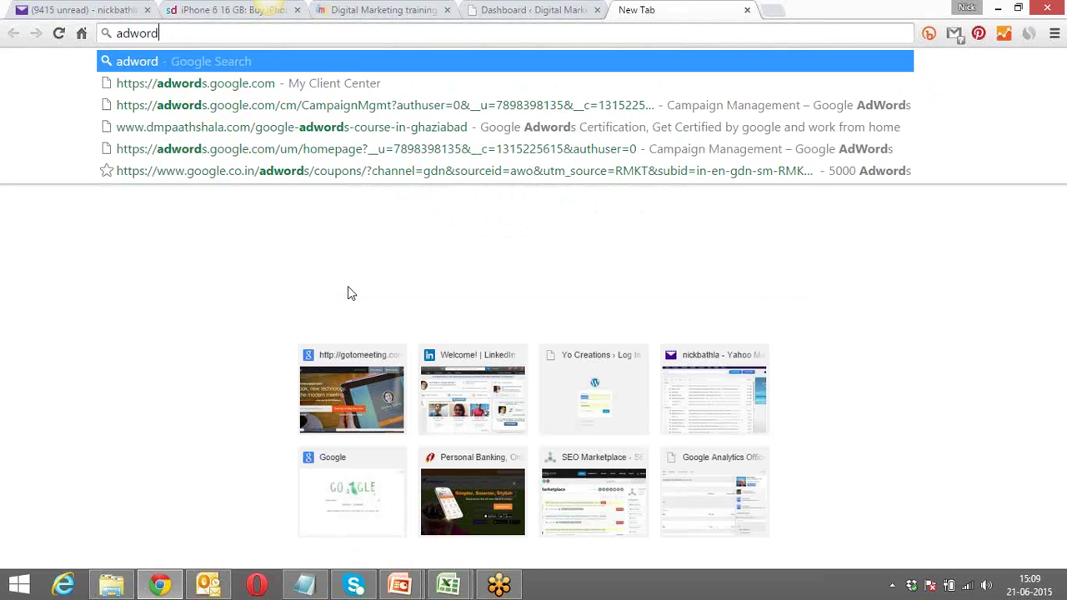
{"action": "key", "text": "ctrl+a"}
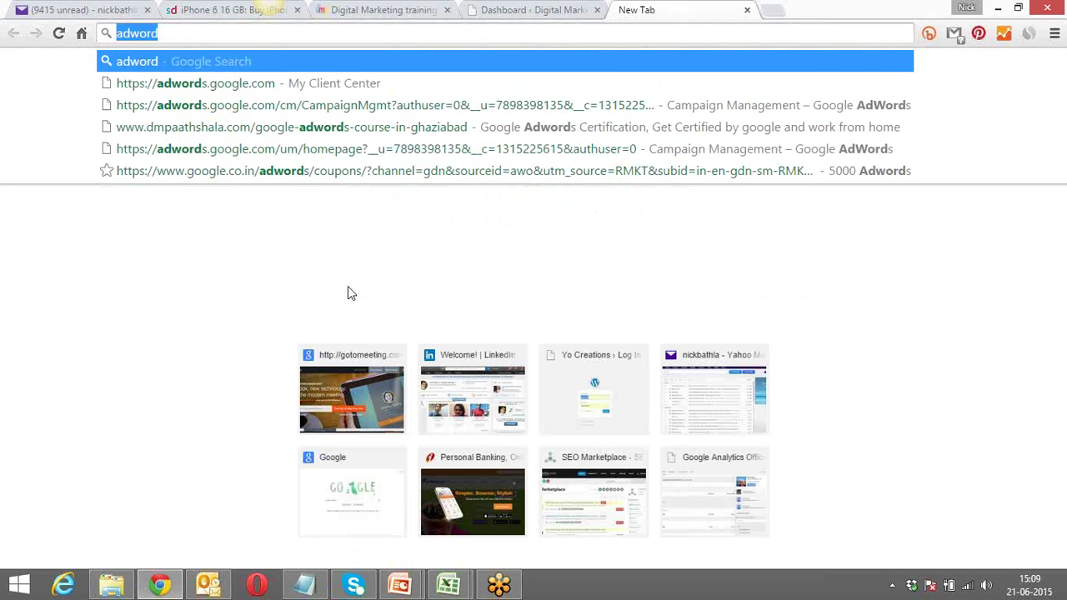
{"action": "type", "text": "keyword planne"}
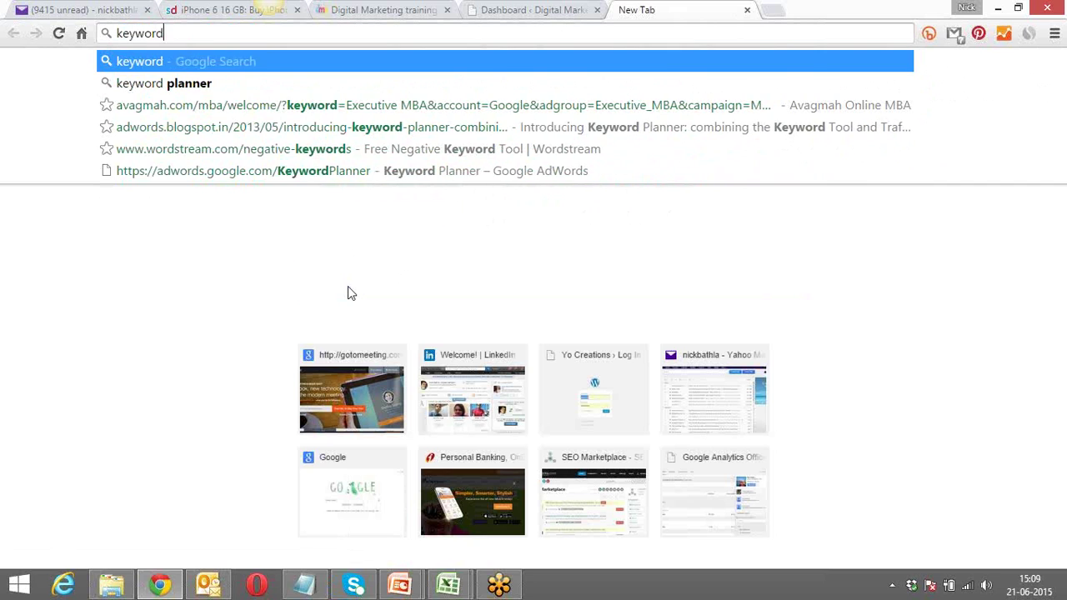
{"action": "type", "text": "r"}
{"action": "key", "text": "Return"}
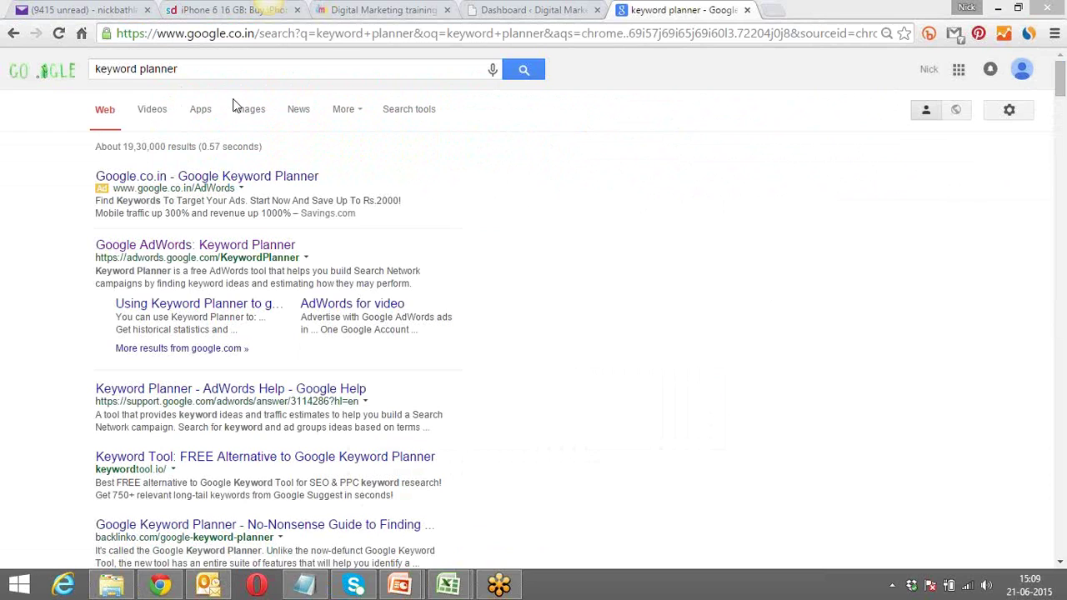
{"action": "left_click", "coordinate": [129, 252]}
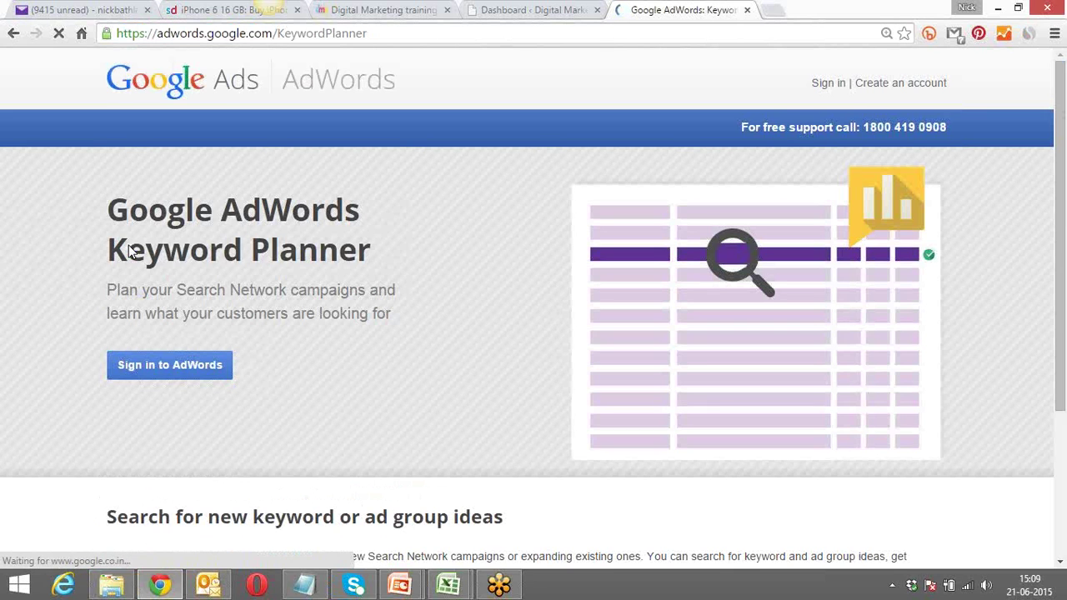
Sign in to AdWords with the account password and let Keyword Planner load the saved plan
{"action": "left_click", "coordinate": [146, 377]}
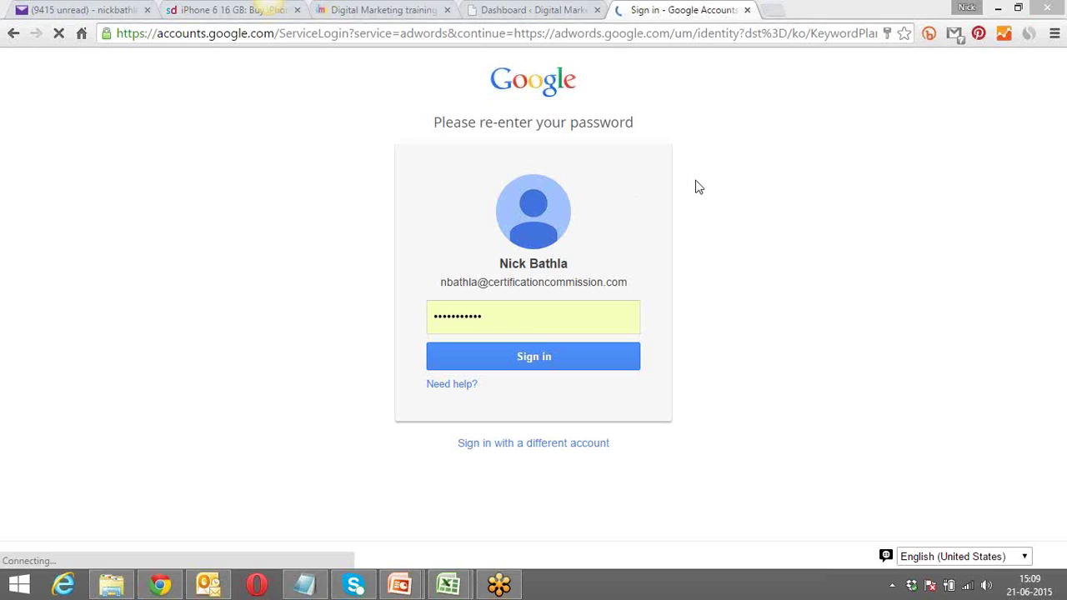
{"action": "left_click", "coordinate": [486, 359]}
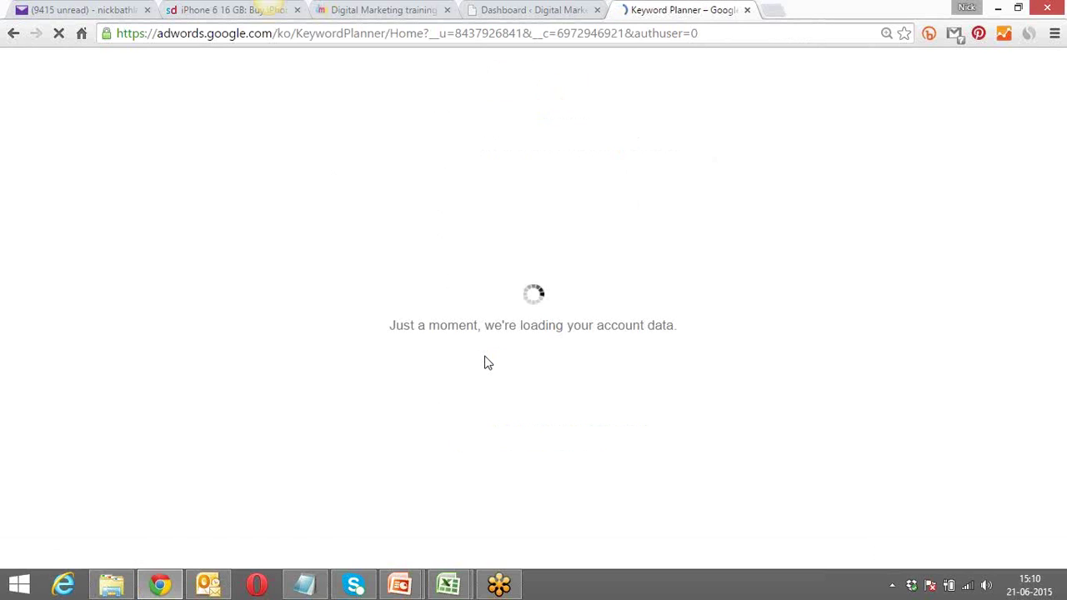
{"action": "left_click", "coordinate": [733, 32]}
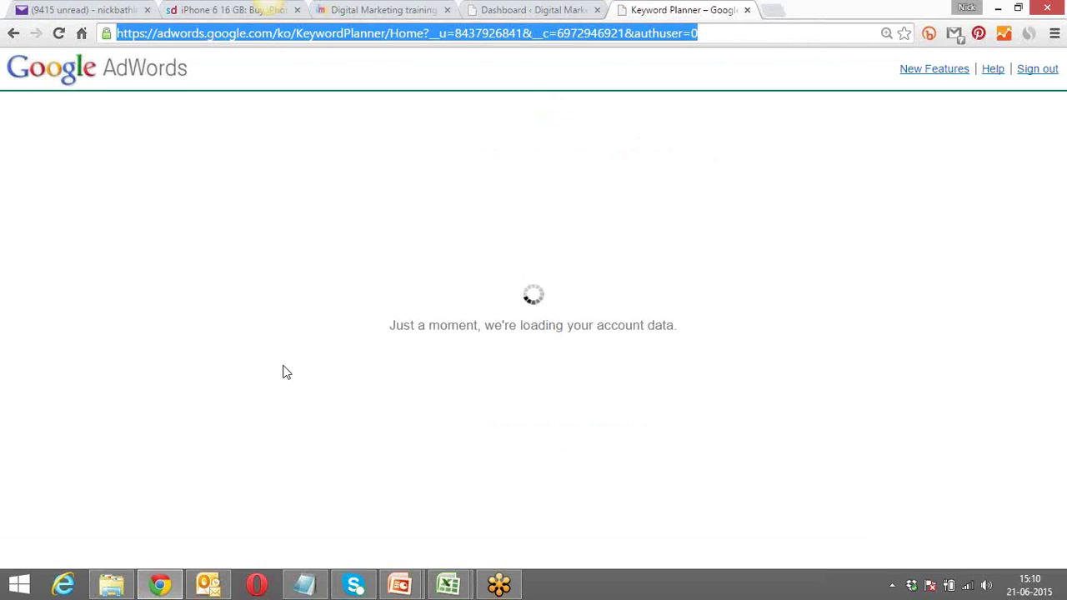
{"action": "left_click", "coordinate": [224, 449]}
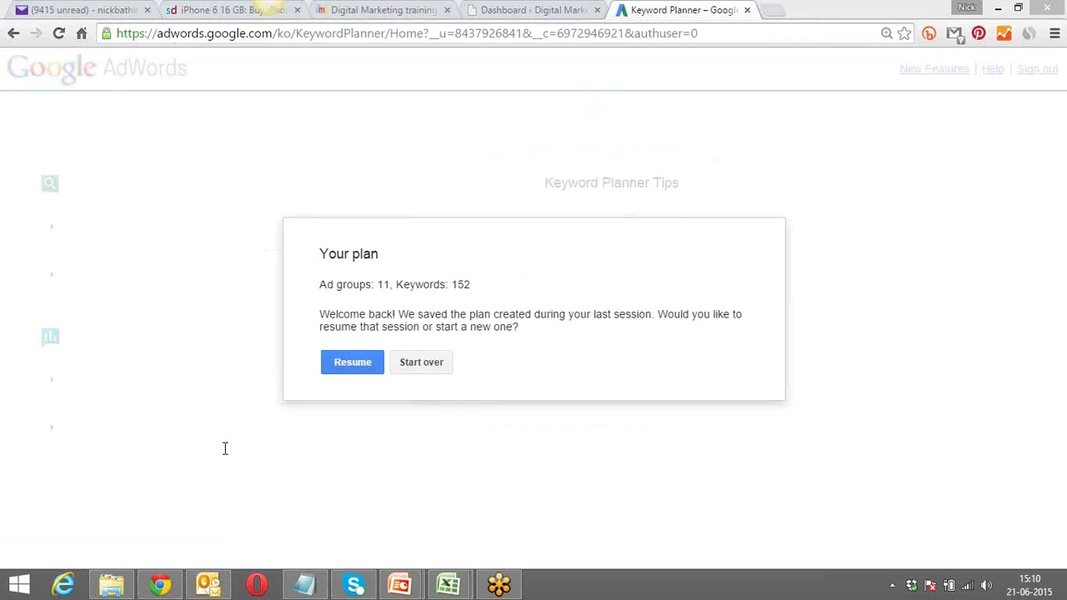
Discard the saved plan and enter 'digital marketing training' as the product in a new keyword search
{"action": "left_click", "coordinate": [425, 364]}
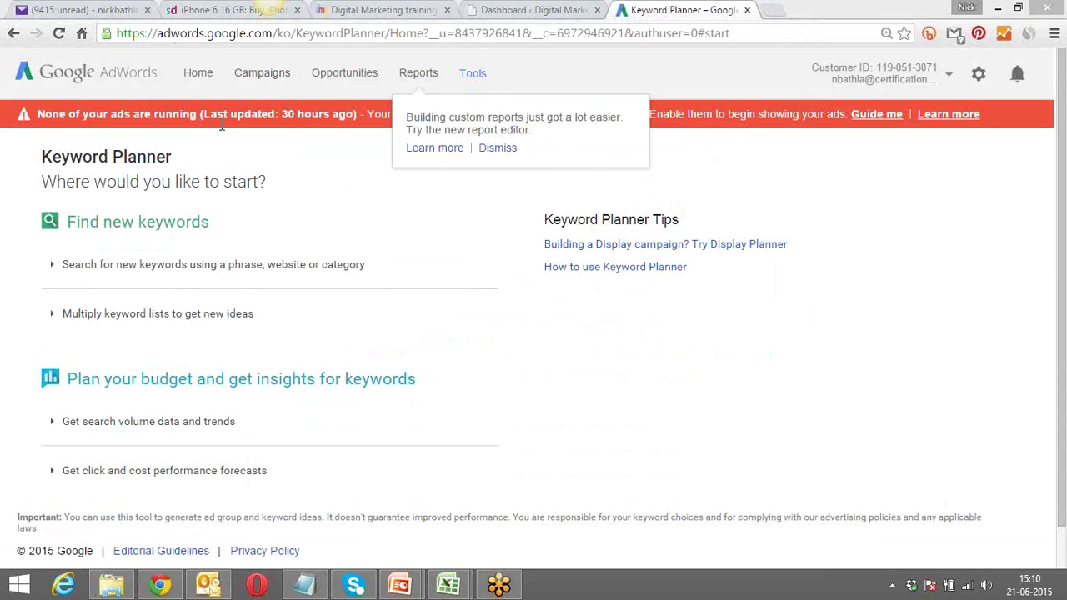
{"action": "left_click", "coordinate": [121, 273]}
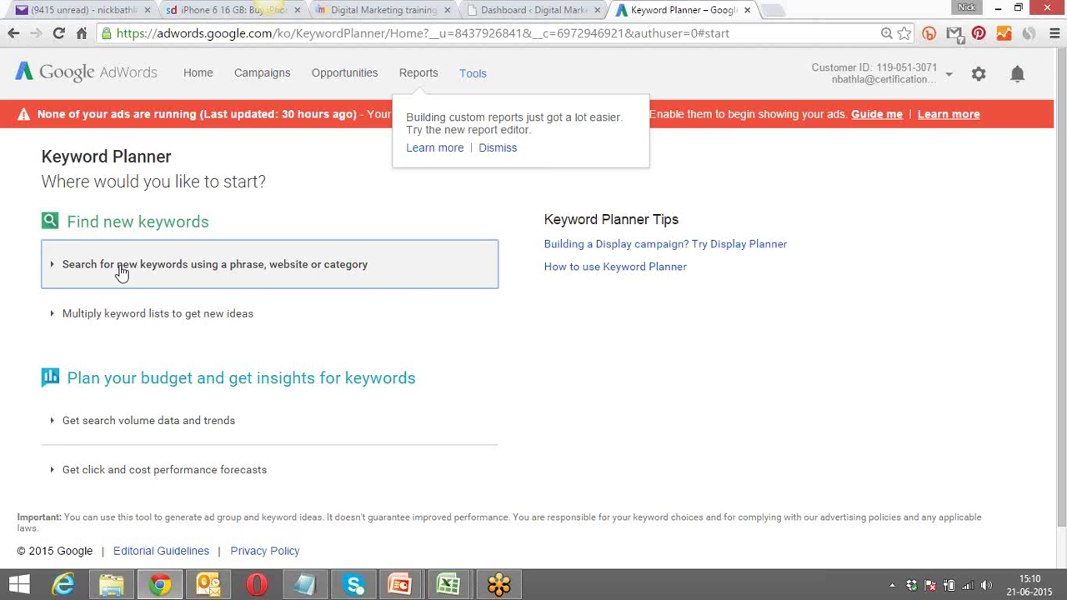
{"action": "left_click", "coordinate": [117, 358]}
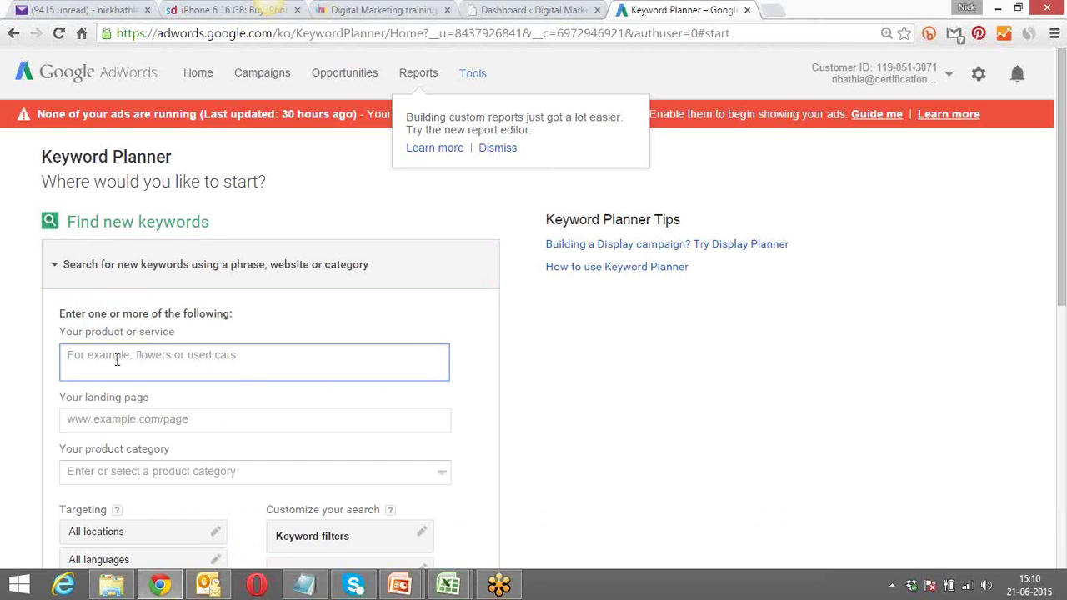
{"action": "type", "text": "digital marketing training"}
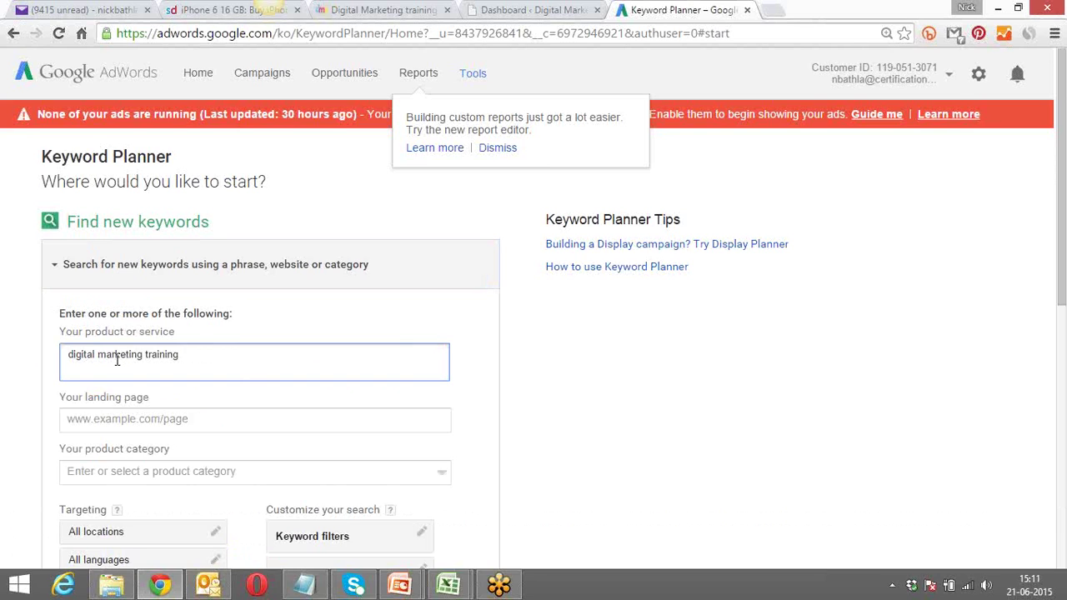
{"action": "left_click", "coordinate": [15, 355]}
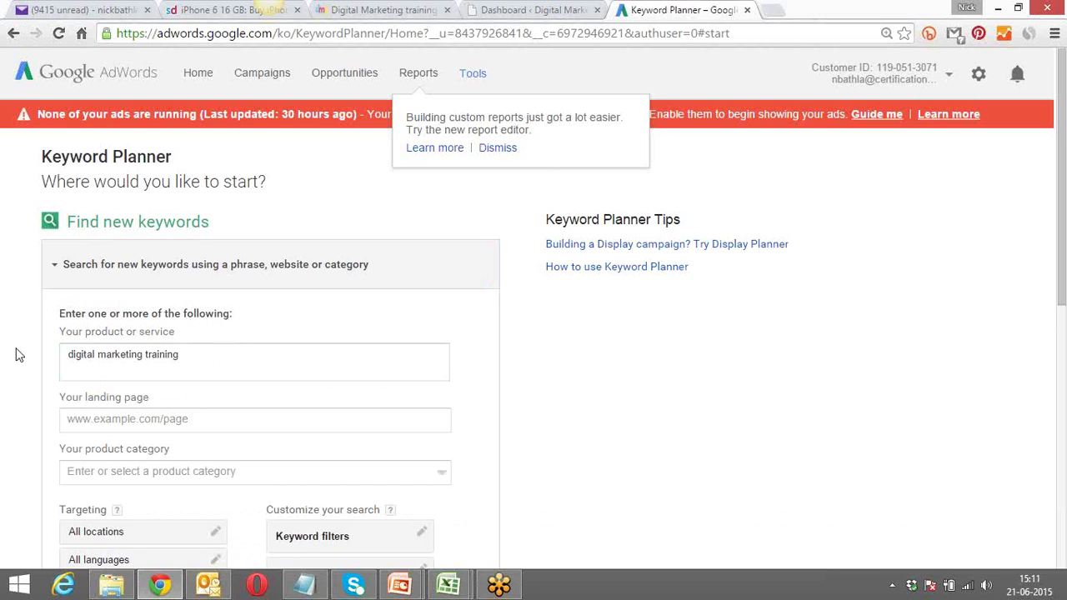
{"action": "scroll", "coordinate": [15, 355], "scroll_direction": "down", "scroll_amount": 3}
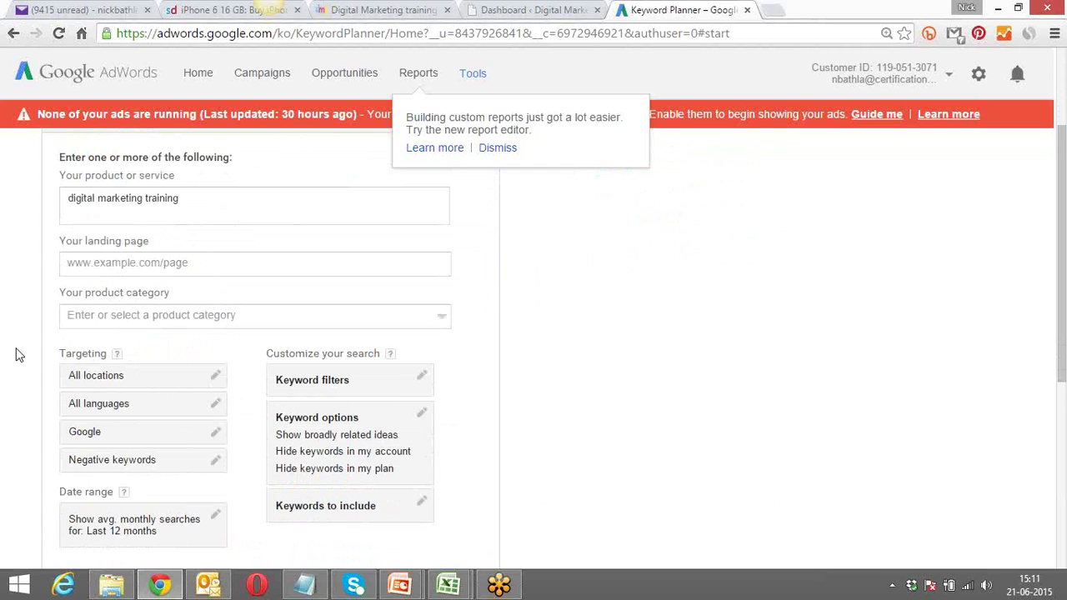
{"action": "left_click", "coordinate": [198, 262]}
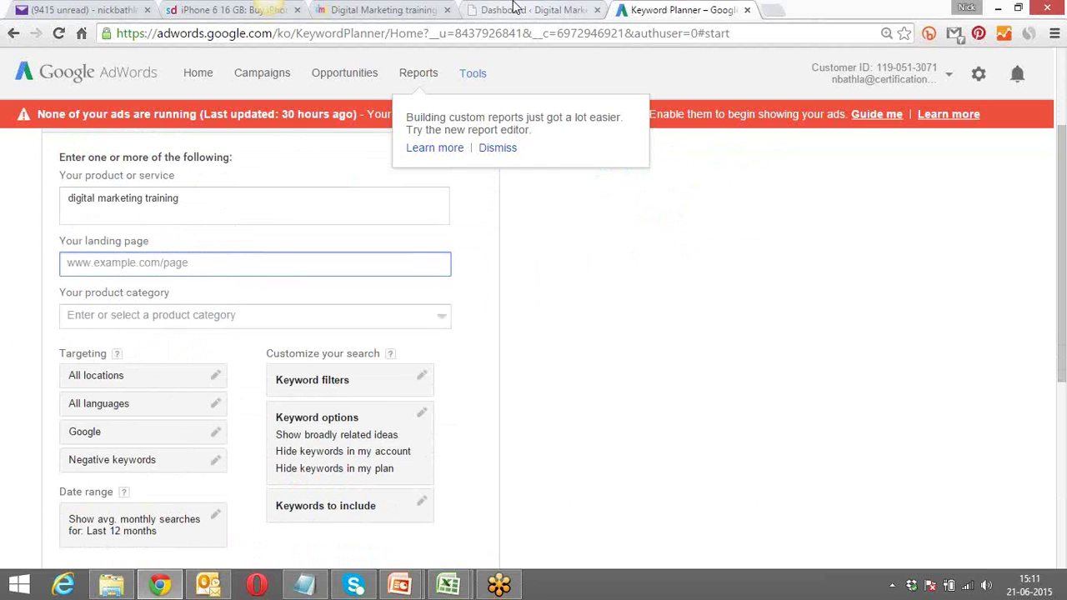
{"action": "left_click", "coordinate": [430, 8]}
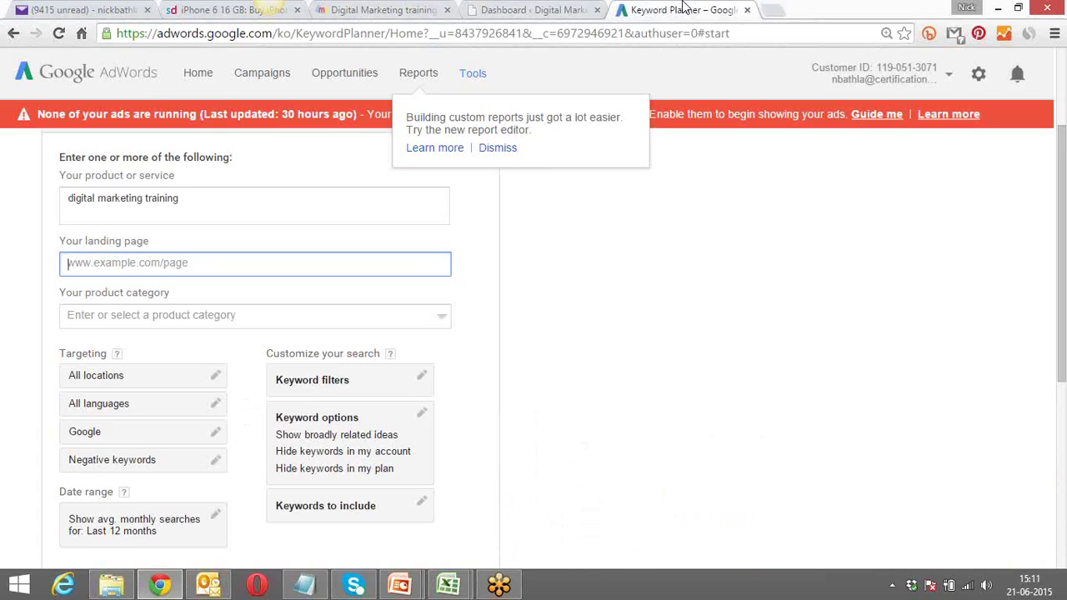
{"action": "left_click", "coordinate": [687, 8]}
{"action": "type", "text": "http://www.dmpaathshala.com/"}
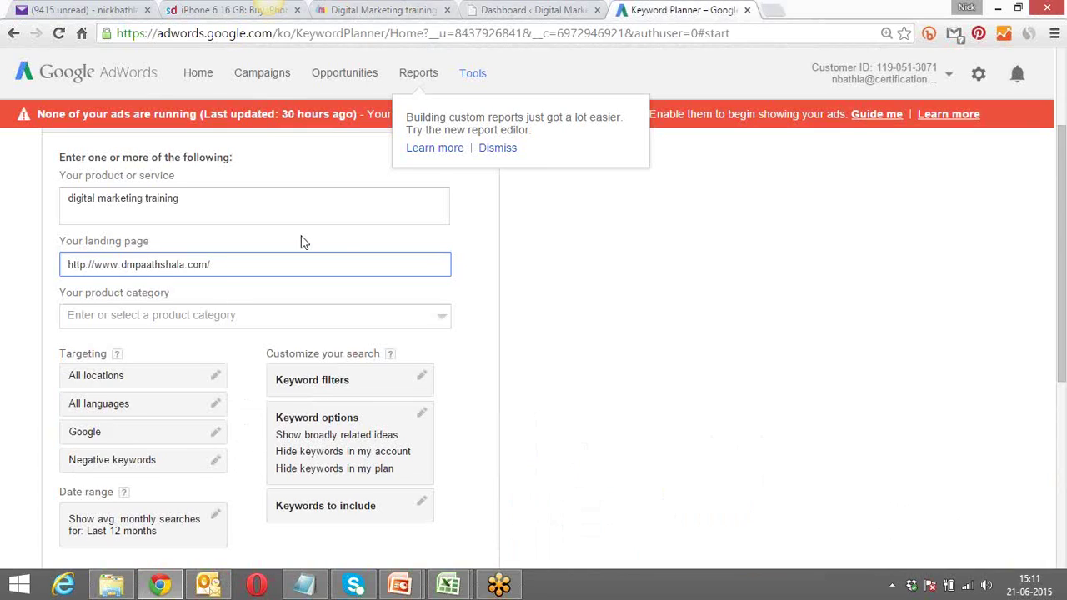
Set the product category to Jobs & Education > Education & Training
{"action": "left_click", "coordinate": [221, 315]}
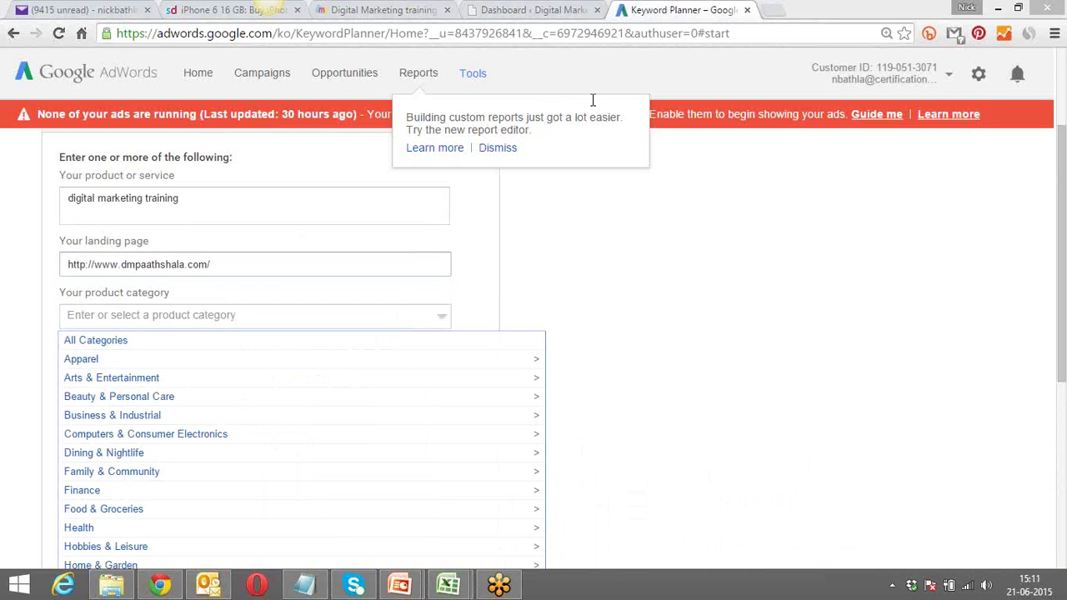
{"action": "left_click", "coordinate": [4, 354]}
{"action": "scroll", "coordinate": [4, 355], "scroll_direction": "down", "scroll_amount": 2}
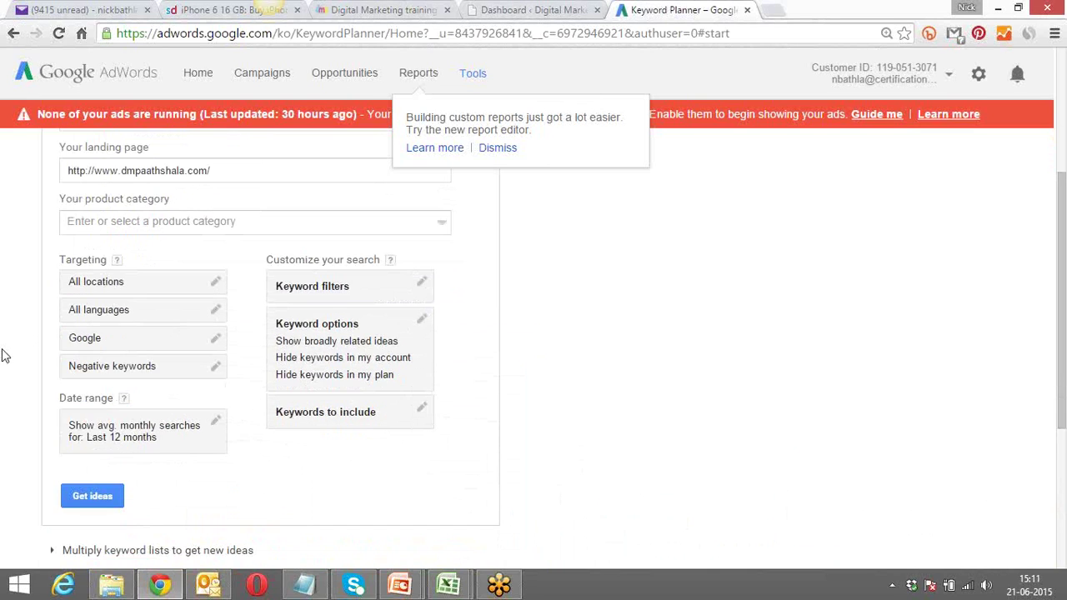
{"action": "left_click", "coordinate": [204, 221]}
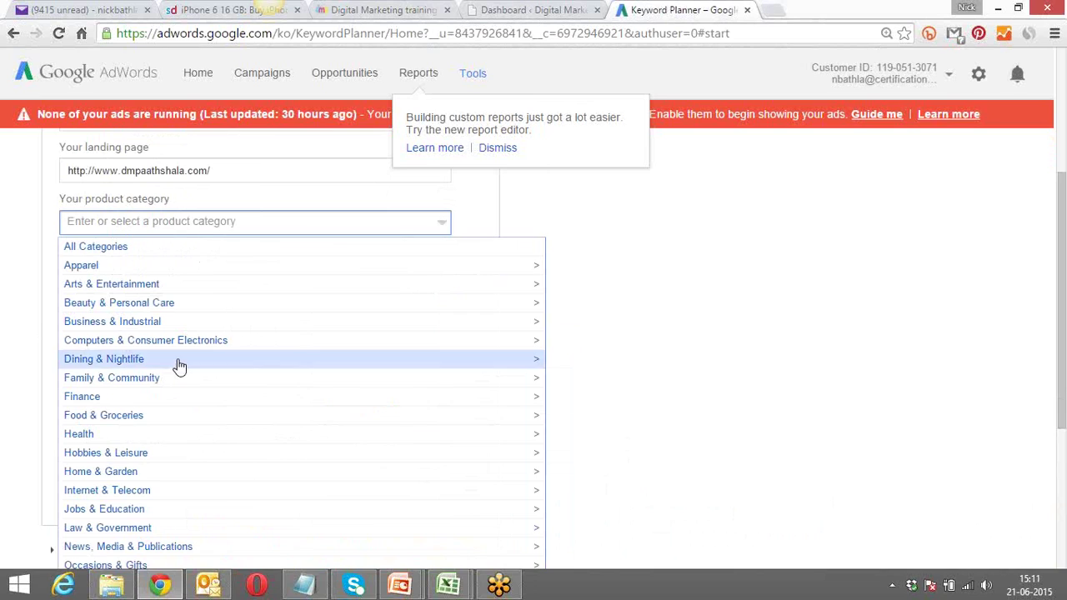
{"action": "left_click", "coordinate": [159, 515]}
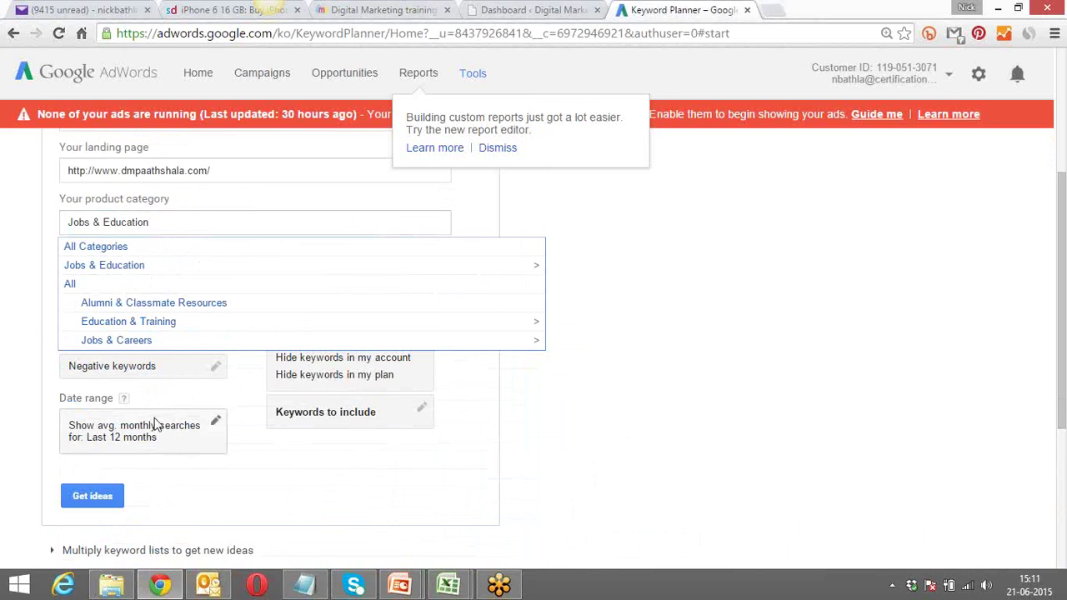
{"action": "left_click", "coordinate": [212, 330]}
{"action": "left_click", "coordinate": [14, 253]}
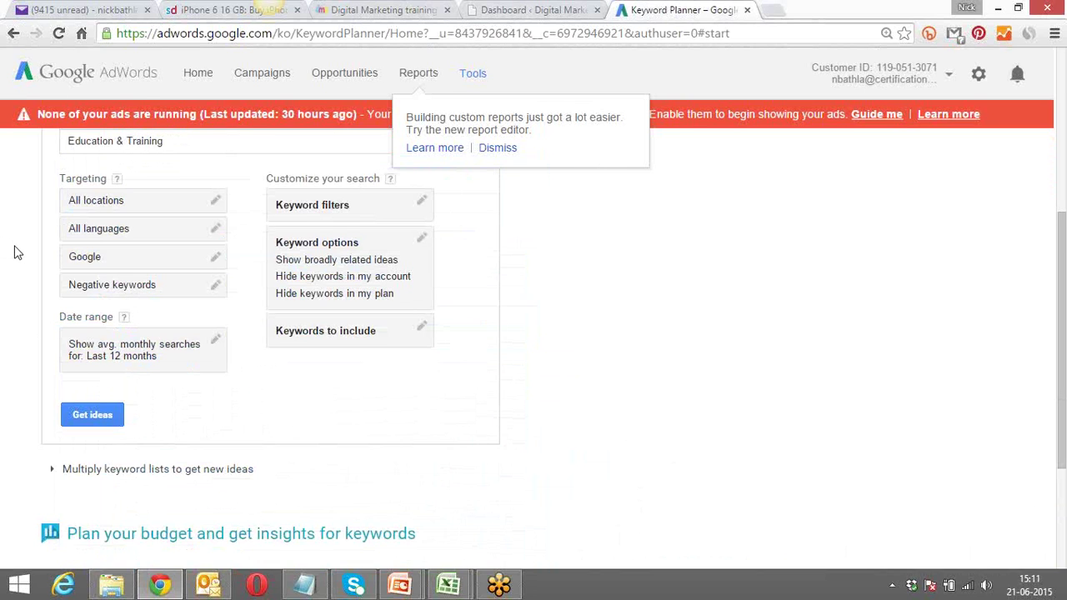
Check the product and landing page entries, then search target locations for 'india'
{"action": "scroll", "coordinate": [14, 252], "scroll_direction": "up", "scroll_amount": 3}
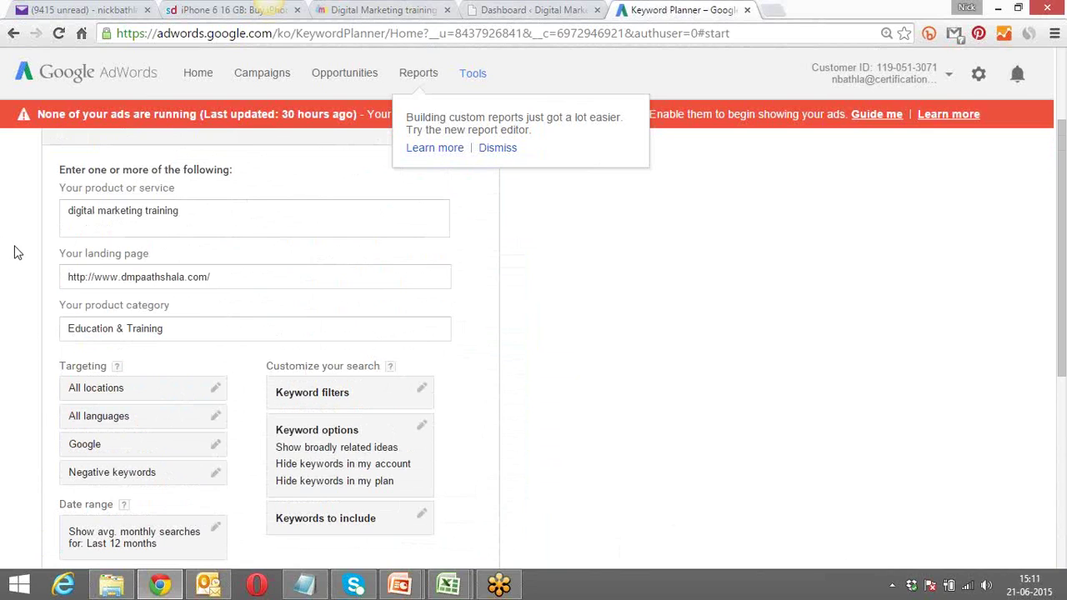
{"action": "left_click", "coordinate": [205, 210]}
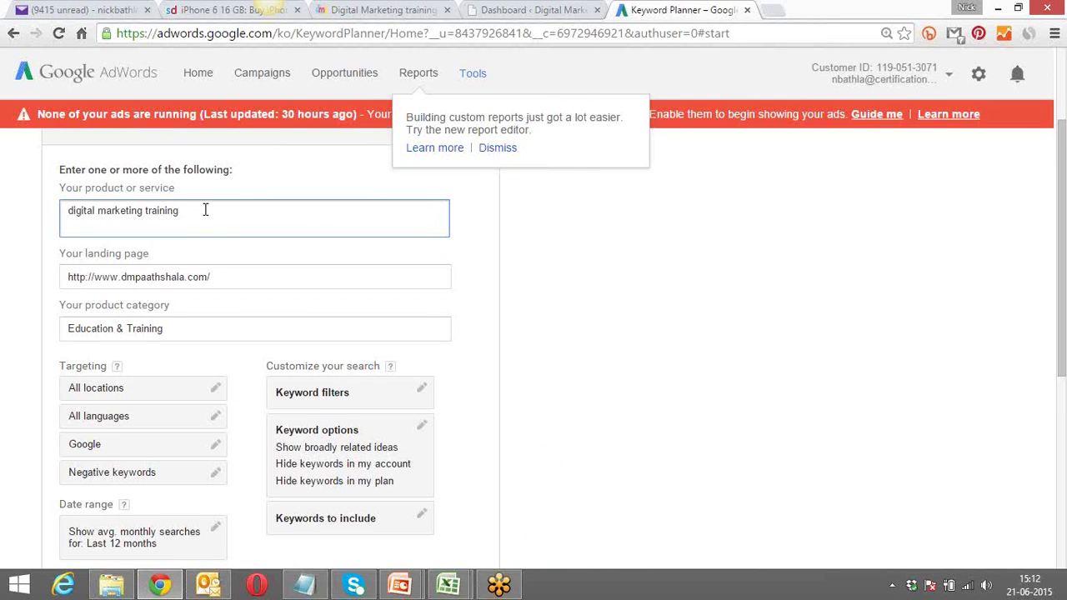
{"action": "left_click", "coordinate": [239, 278]}
{"action": "left_click", "coordinate": [22, 275]}
{"action": "scroll", "coordinate": [22, 275], "scroll_direction": "down", "scroll_amount": 3}
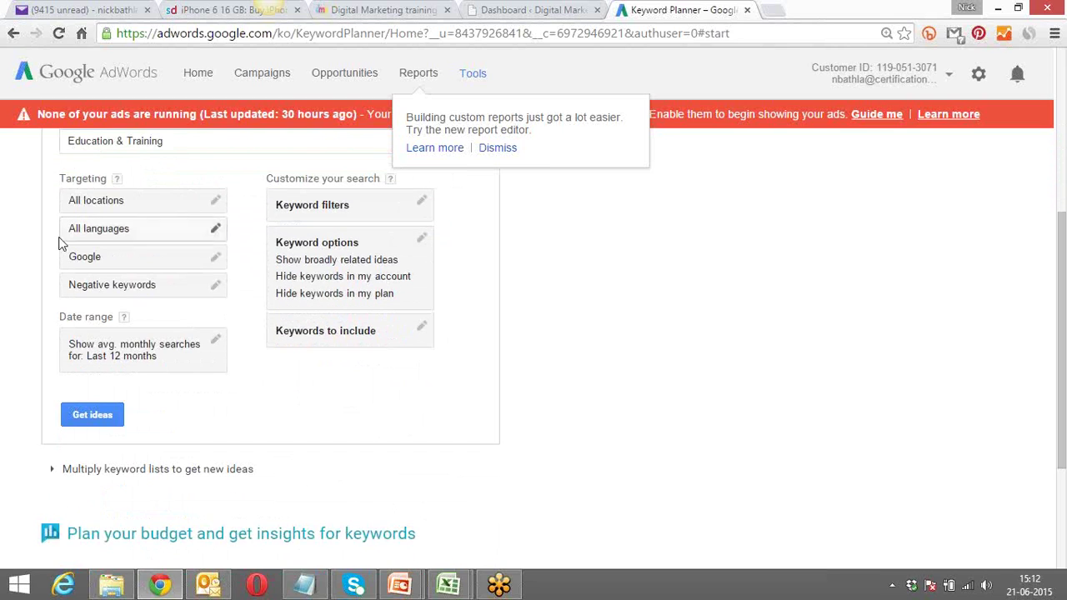
{"action": "left_click", "coordinate": [215, 201]}
{"action": "left_click", "coordinate": [184, 252]}
{"action": "type", "text": "india"}
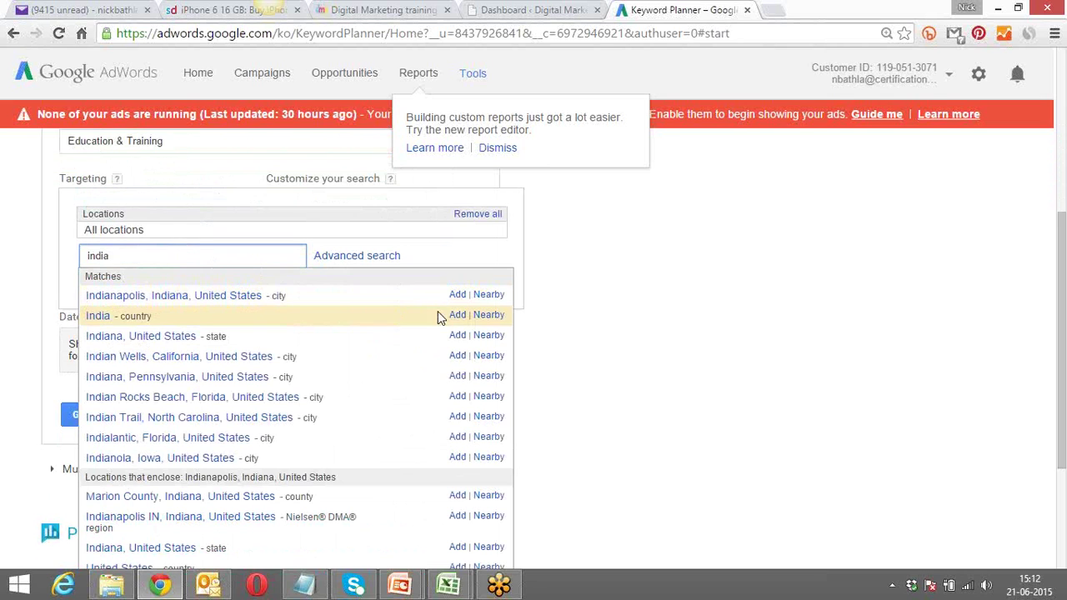
Add India (country) as the target location and get the keyword ideas
{"action": "left_click", "coordinate": [456, 316]}
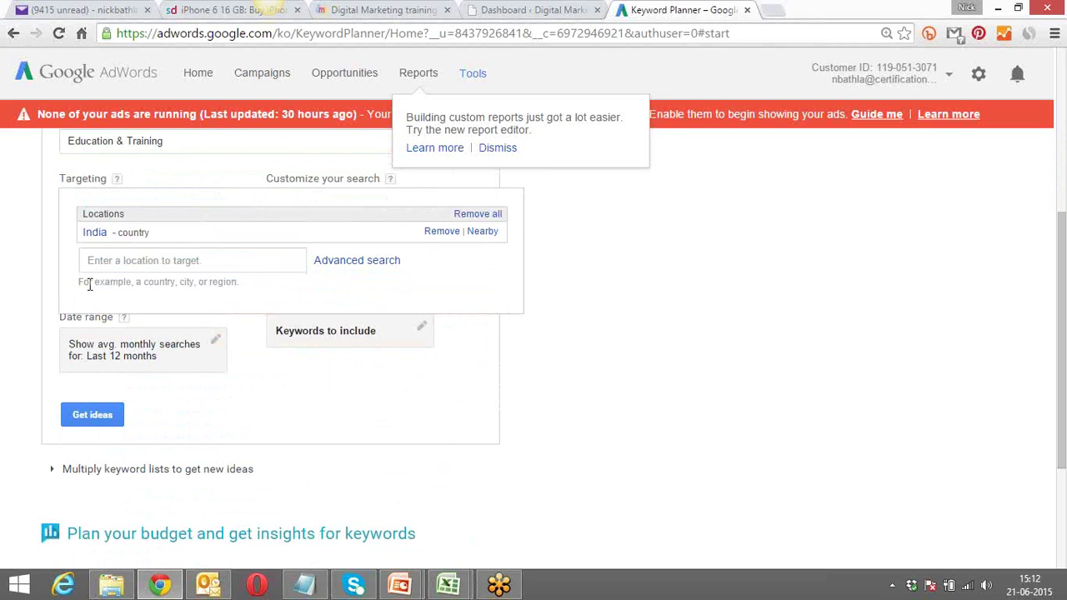
{"action": "left_click", "coordinate": [20, 285]}
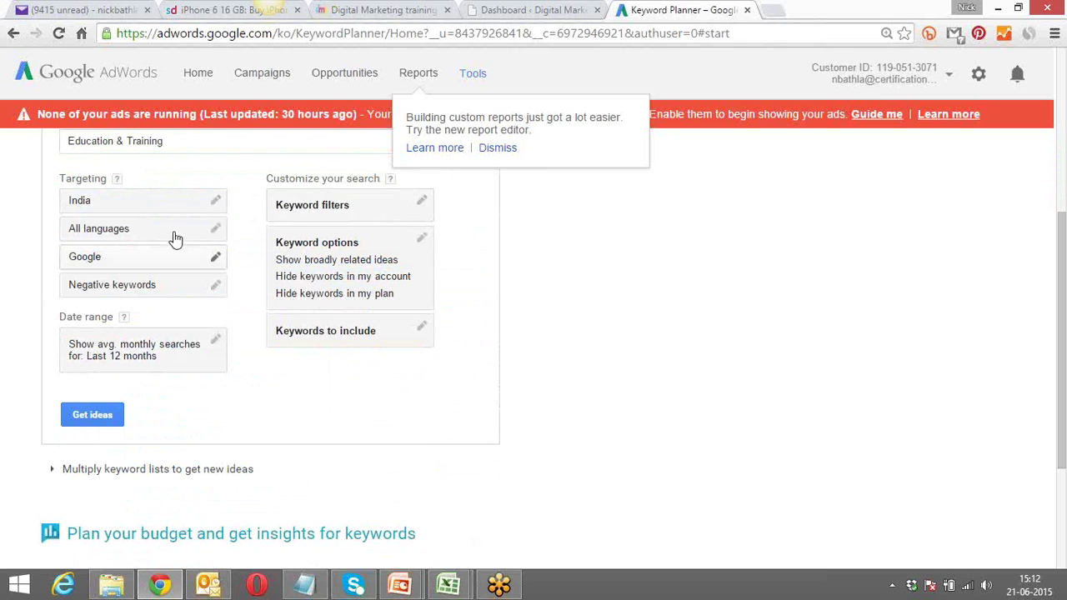
{"action": "left_click", "coordinate": [84, 420]}
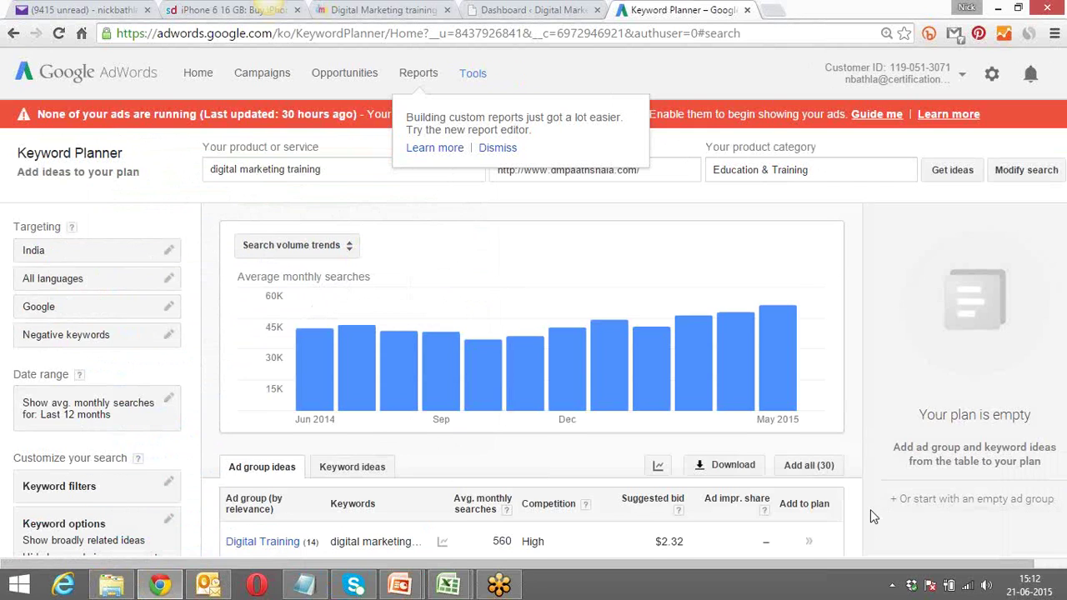
Switch the results from ad group ideas to the Keyword ideas list
{"action": "scroll", "coordinate": [870, 517], "scroll_direction": "down", "scroll_amount": 1}
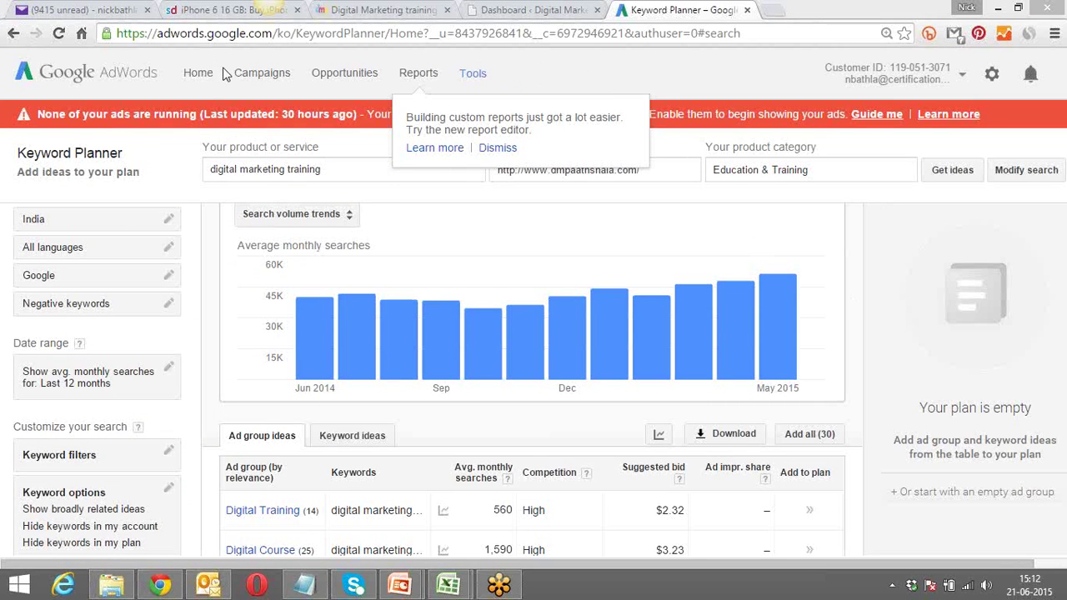
{"action": "mouse_move", "coordinate": [349, 354]}
{"action": "left_click", "coordinate": [353, 437]}
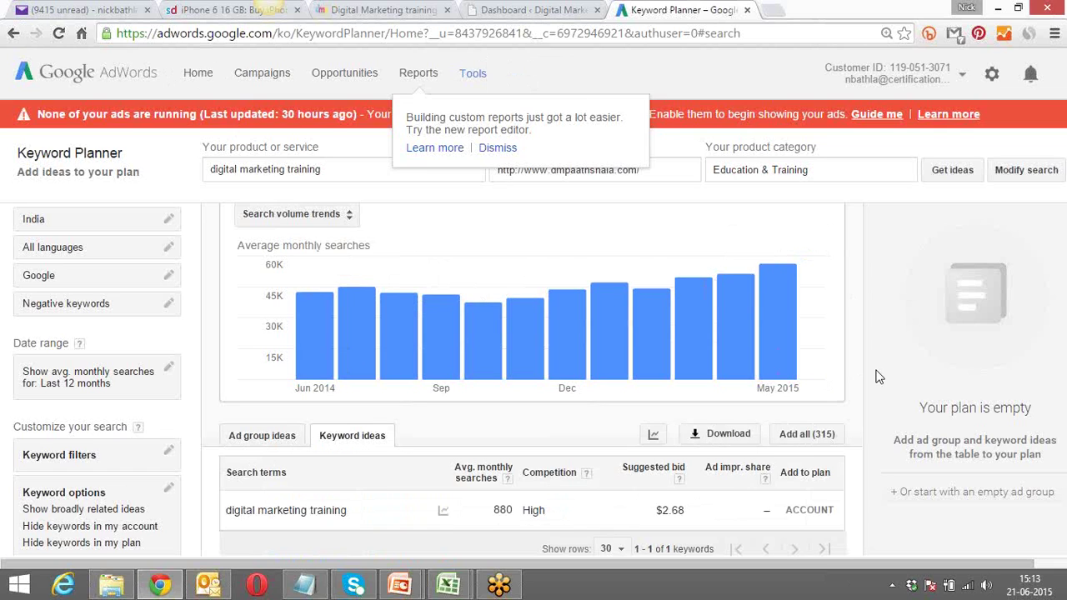
Scroll through the first page of keyword ideas, briefly highlighting a 50 monthly searches figure
{"action": "scroll", "coordinate": [864, 379], "scroll_direction": "down", "scroll_amount": 3}
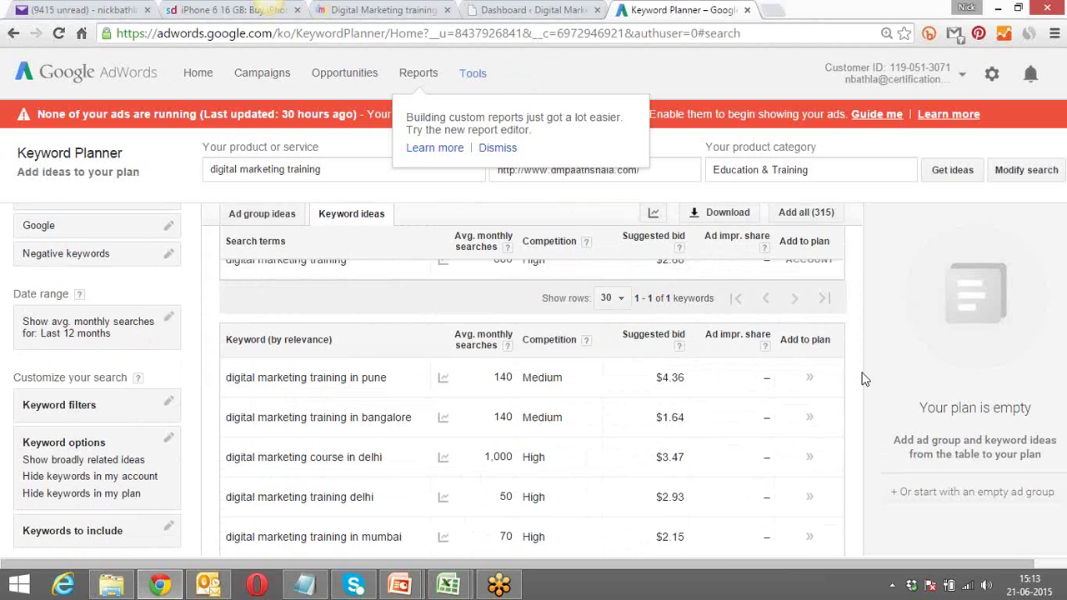
{"action": "scroll", "coordinate": [864, 379], "scroll_direction": "down", "scroll_amount": 1}
{"action": "scroll", "coordinate": [865, 380], "scroll_direction": "down", "scroll_amount": 1}
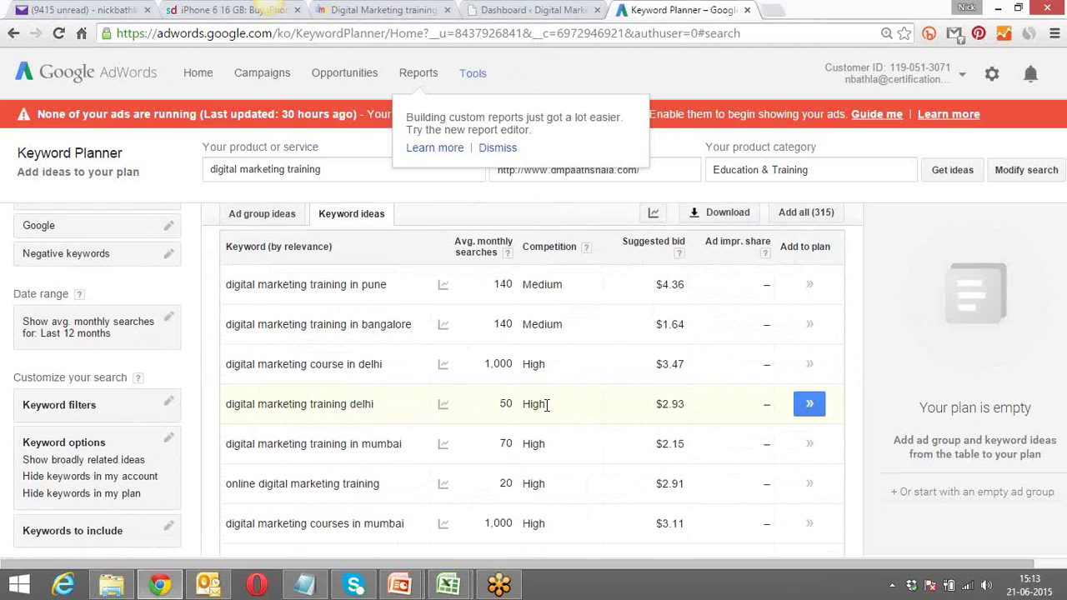
{"action": "left_click_drag", "start_coordinate": [546, 404], "coordinate": [497, 406]}
{"action": "left_click", "coordinate": [862, 388]}
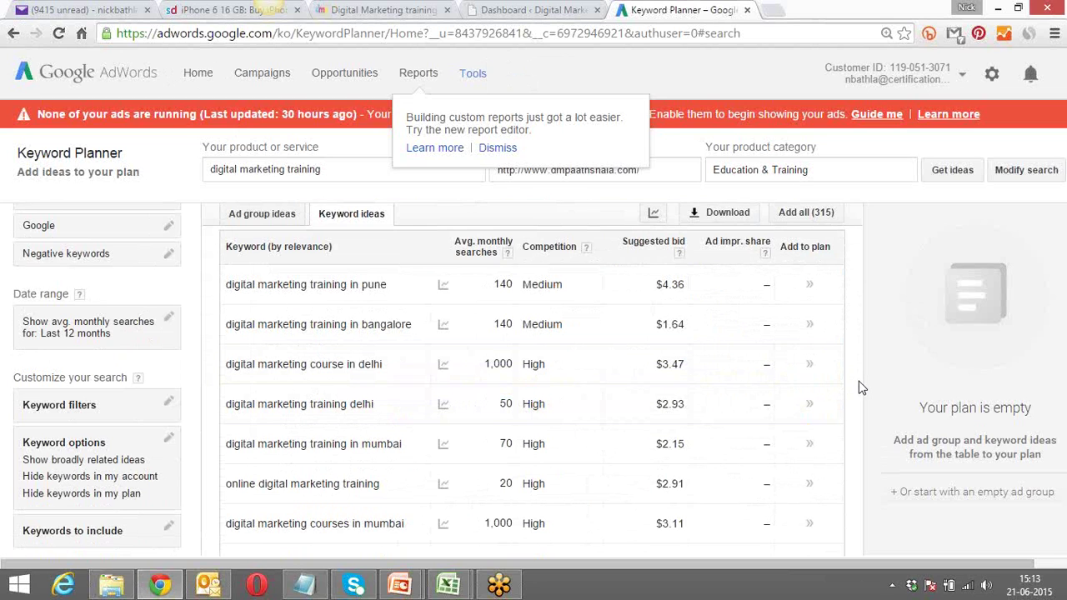
{"action": "scroll", "coordinate": [862, 388], "scroll_direction": "down", "scroll_amount": 2}
{"action": "scroll", "coordinate": [858, 381], "scroll_direction": "down", "scroll_amount": 3}
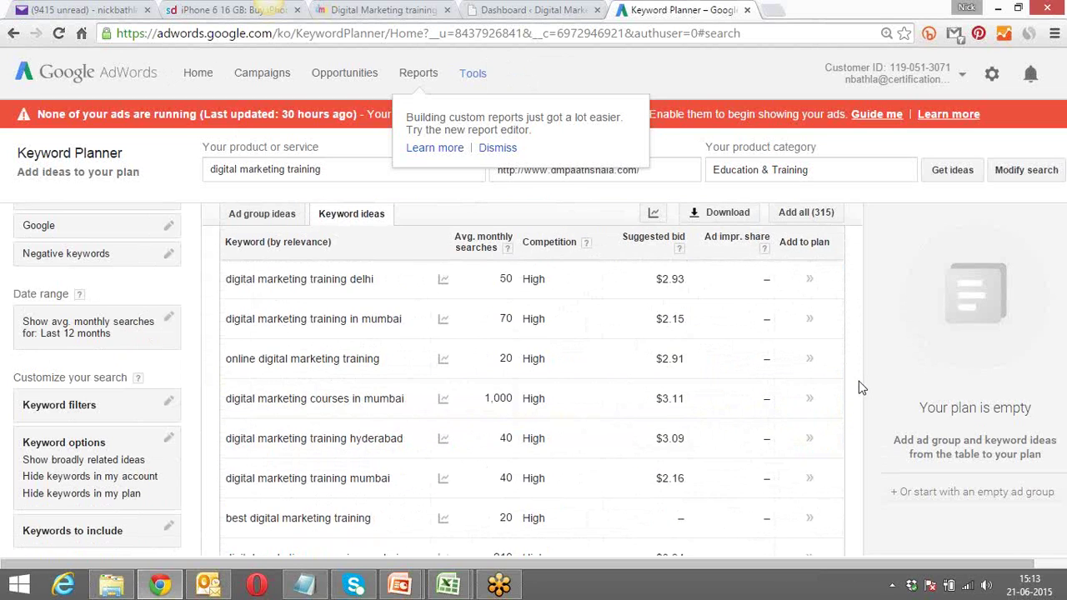
{"action": "scroll", "coordinate": [858, 381], "scroll_direction": "down", "scroll_amount": 4}
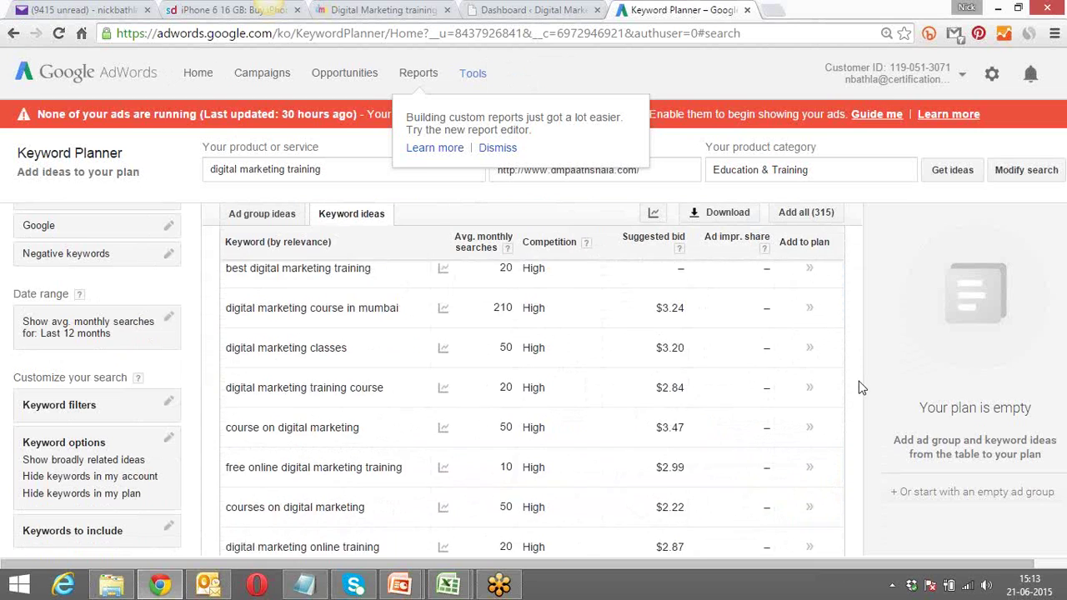
{"action": "scroll", "coordinate": [858, 381], "scroll_direction": "down", "scroll_amount": 3}
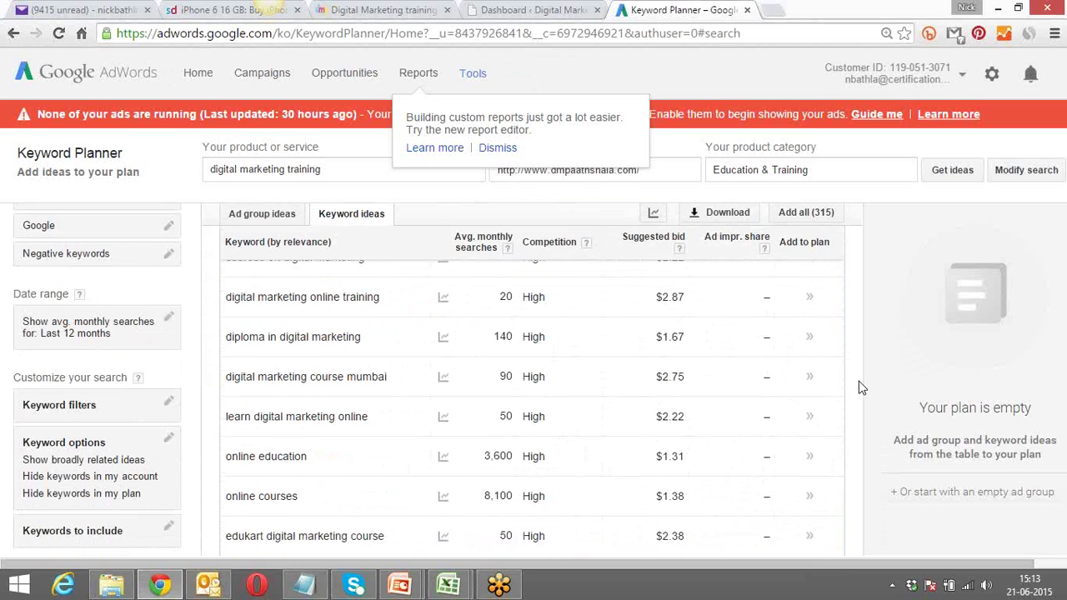
{"action": "scroll", "coordinate": [858, 380], "scroll_direction": "down", "scroll_amount": 4}
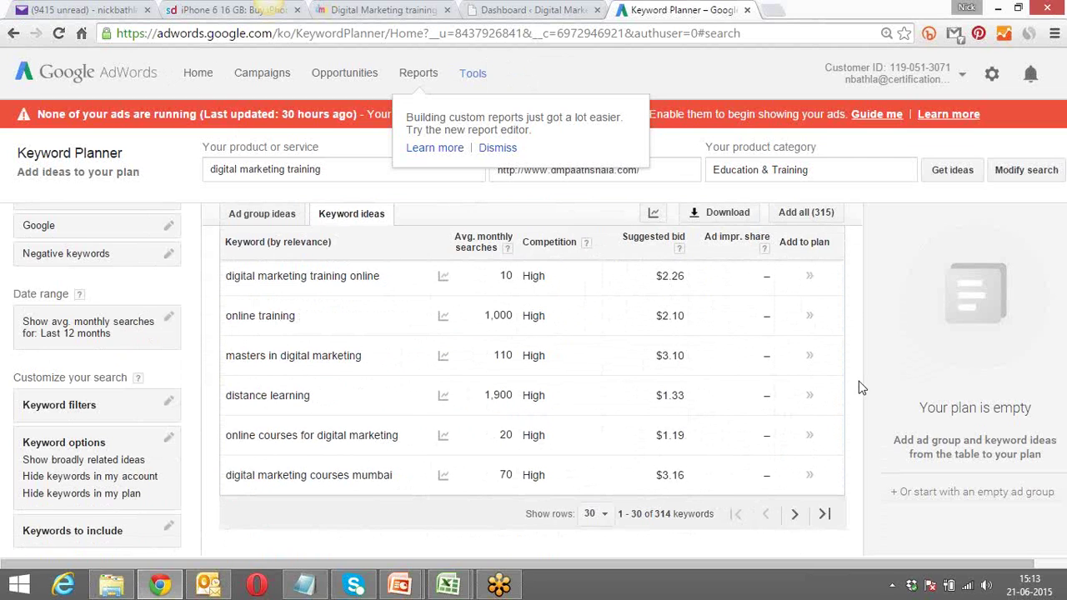
Go to the second page of keyword ideas (31–60 of 314) and scroll back to the chart
{"action": "left_click", "coordinate": [795, 515]}
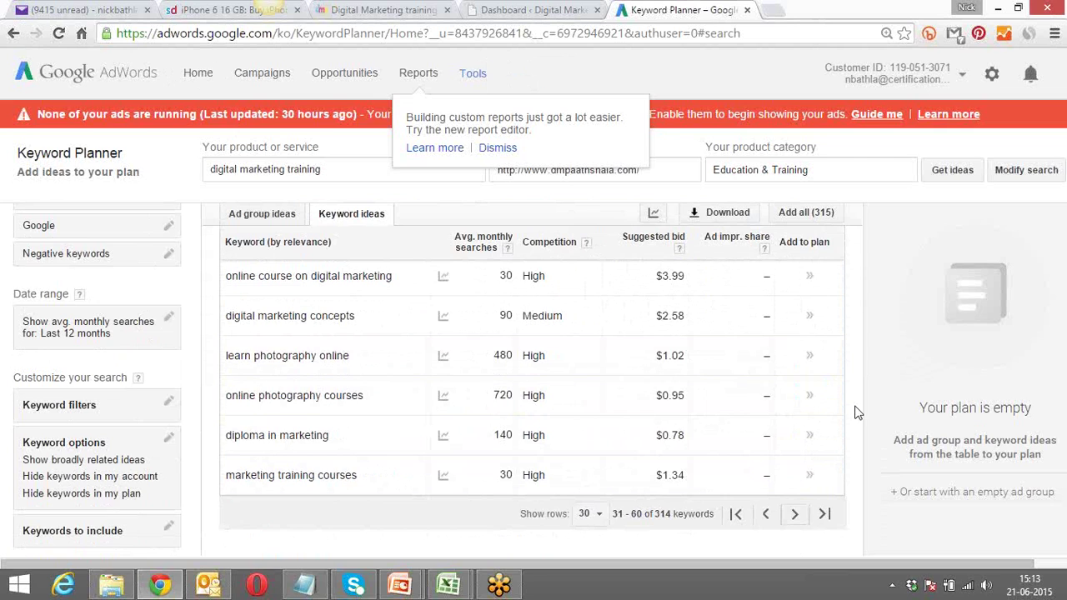
{"action": "scroll", "coordinate": [857, 410], "scroll_direction": "up", "scroll_amount": 1}
{"action": "scroll", "coordinate": [858, 412], "scroll_direction": "up", "scroll_amount": 3}
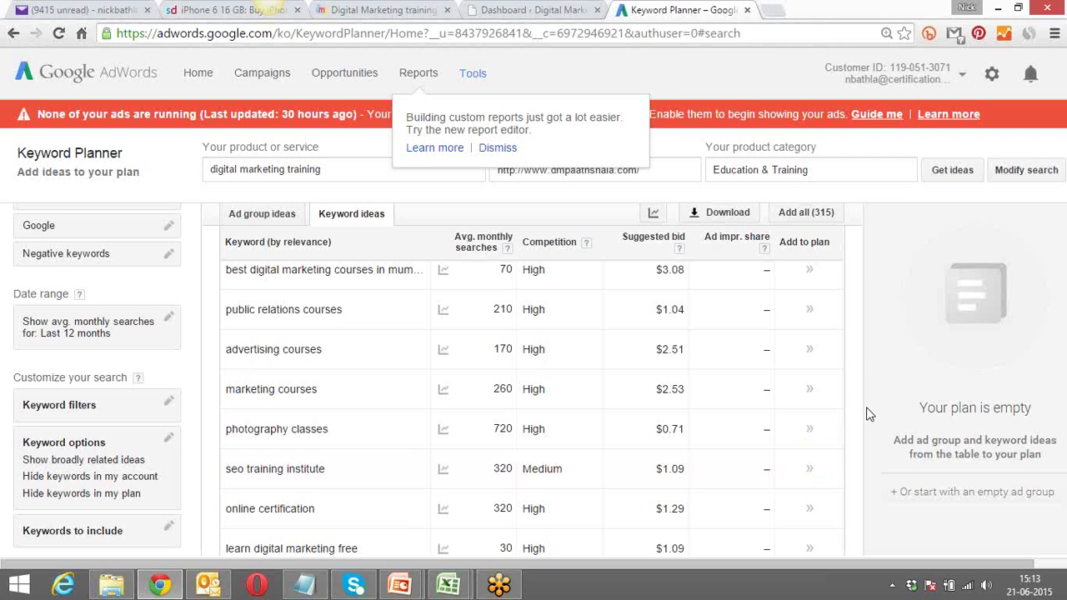
{"action": "scroll", "coordinate": [856, 410], "scroll_direction": "up", "scroll_amount": 3}
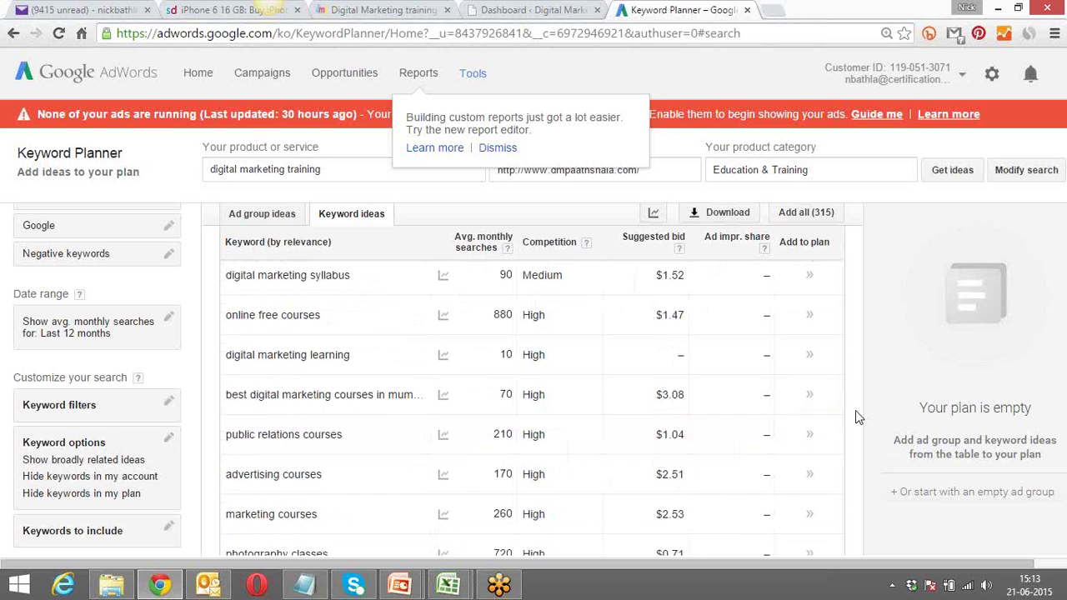
{"action": "scroll", "coordinate": [855, 410], "scroll_direction": "up", "scroll_amount": 5}
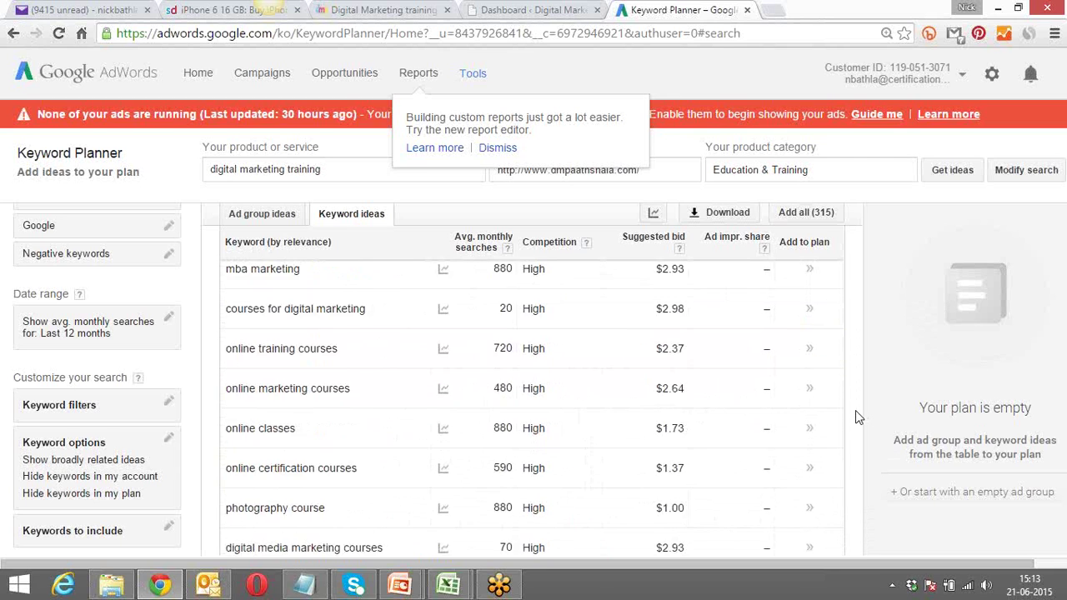
{"action": "scroll", "coordinate": [855, 410], "scroll_direction": "up", "scroll_amount": 5}
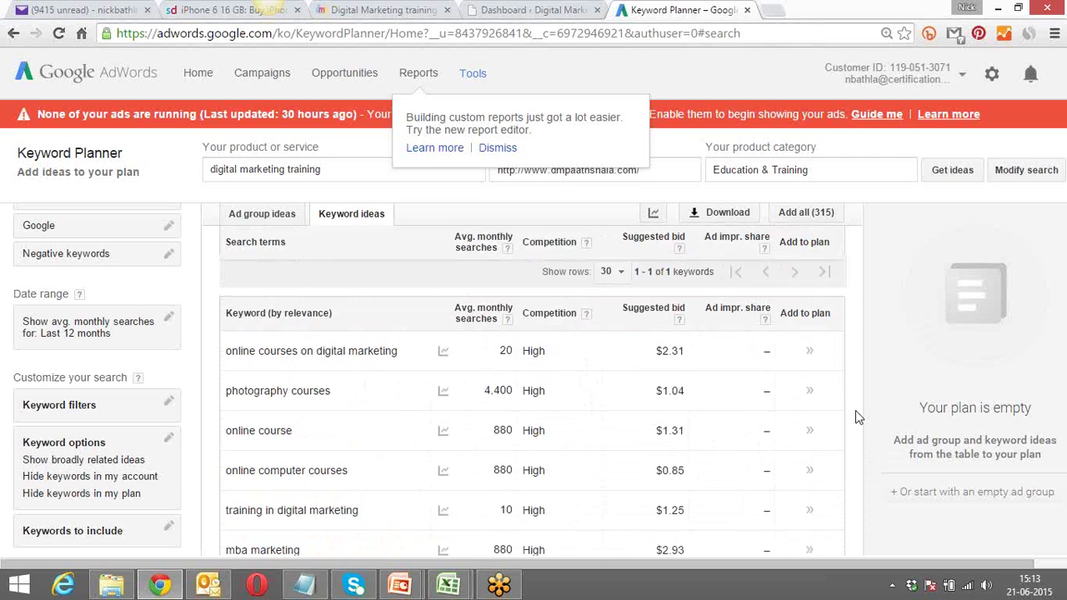
{"action": "scroll", "coordinate": [855, 411], "scroll_direction": "up", "scroll_amount": 2}
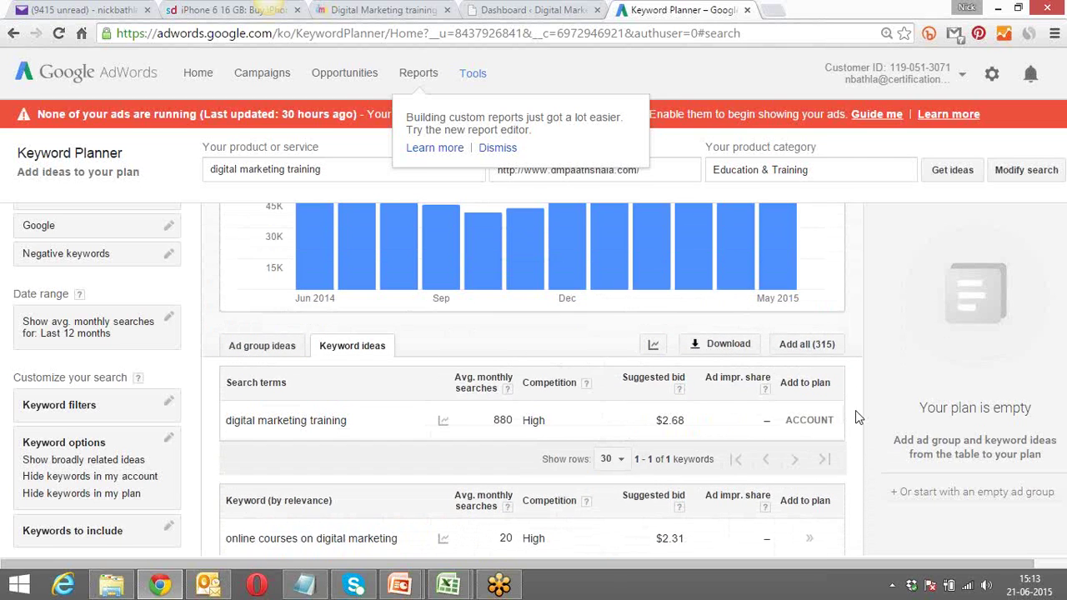
Download the keyword ideas as 'Keyword Planner 2015-06-21 at 05-44-28.csv' and open it in Excel
{"action": "left_click", "coordinate": [725, 344]}
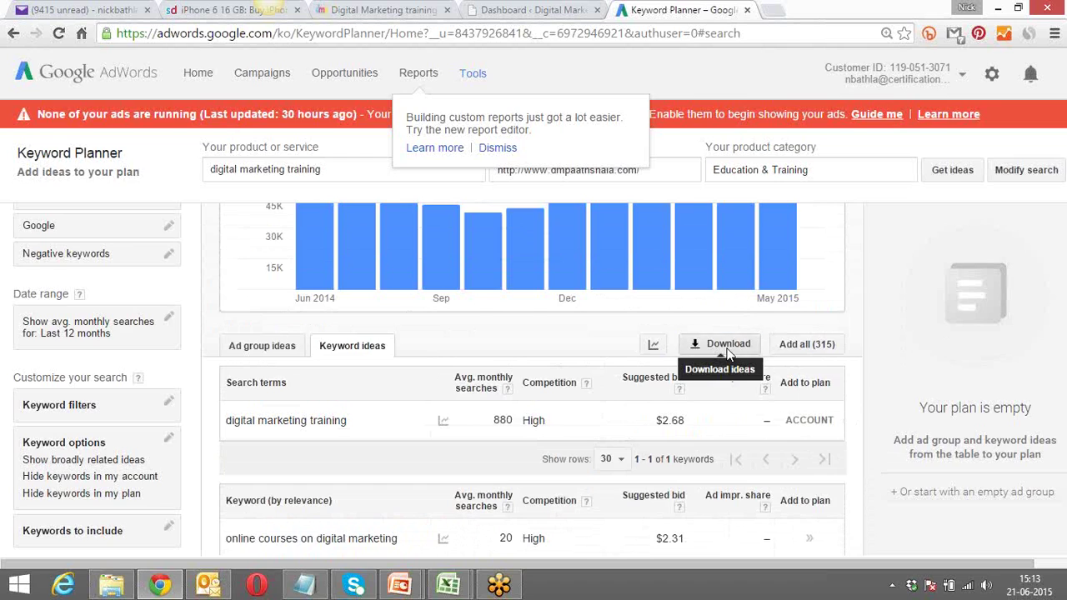
{"action": "left_click", "coordinate": [313, 391]}
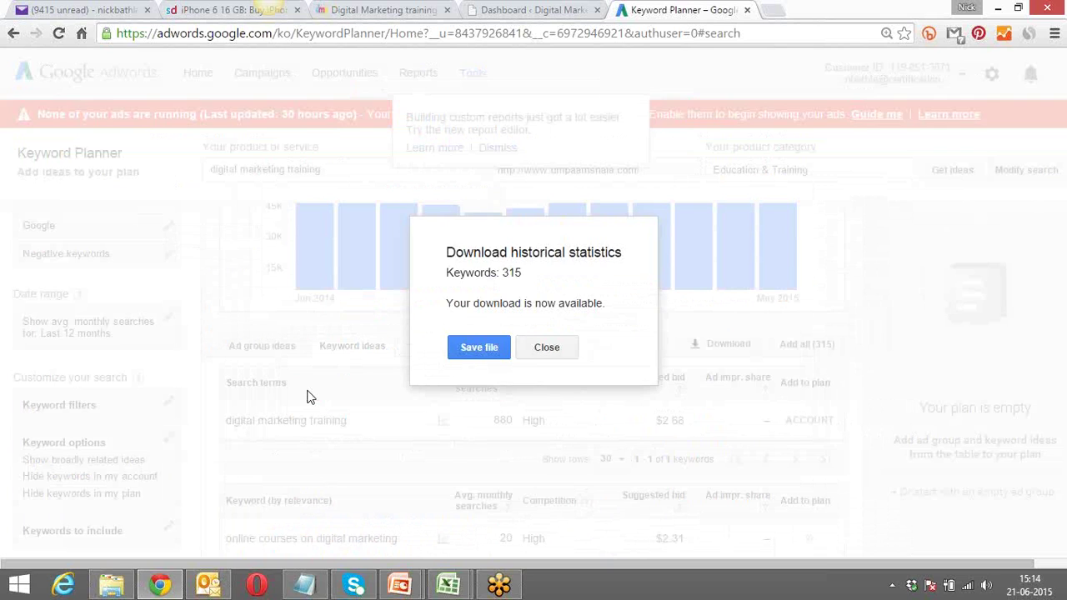
{"action": "left_click", "coordinate": [476, 349]}
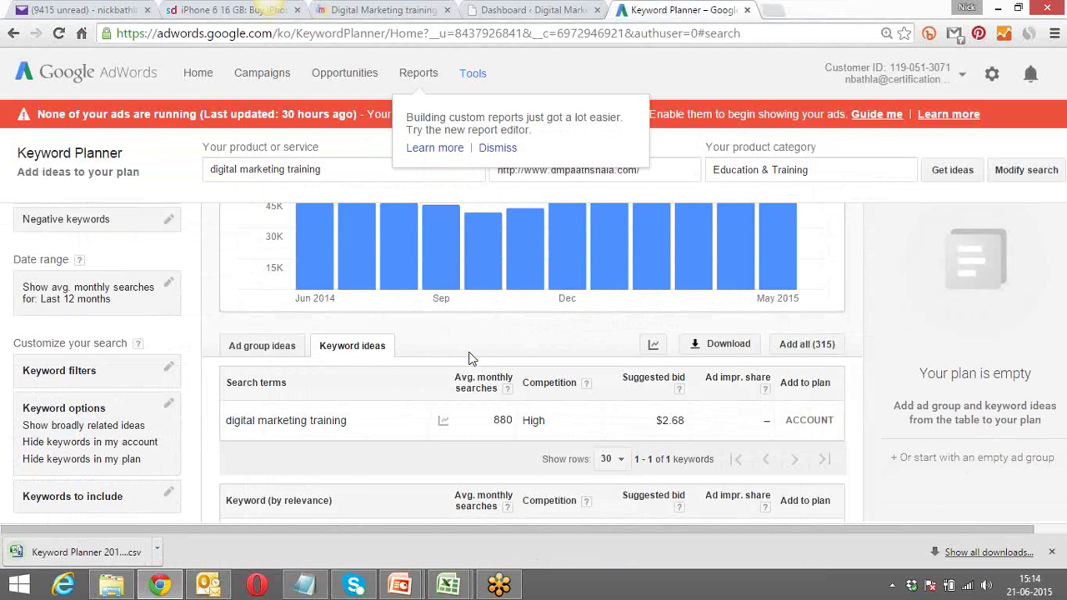
{"action": "left_click", "coordinate": [77, 554]}
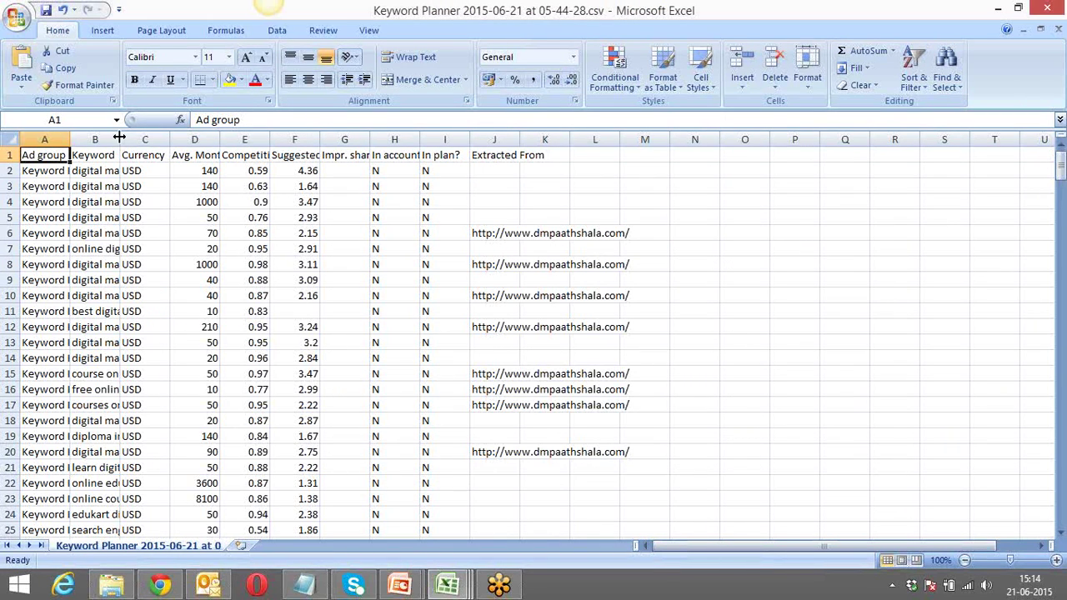
Widen column B and look over keywords like the Delhi and online digital marketing training entries
{"action": "left_click_drag", "start_coordinate": [119, 138], "coordinate": [326, 140]}
{"action": "left_click", "coordinate": [166, 219]}
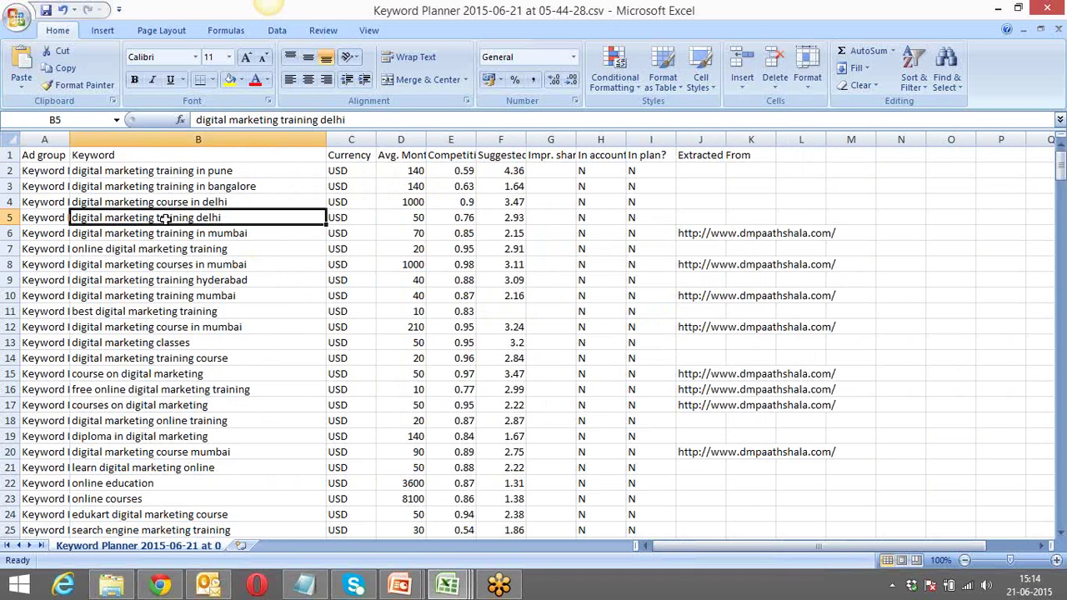
{"action": "left_click_drag", "start_coordinate": [166, 218], "coordinate": [164, 202]}
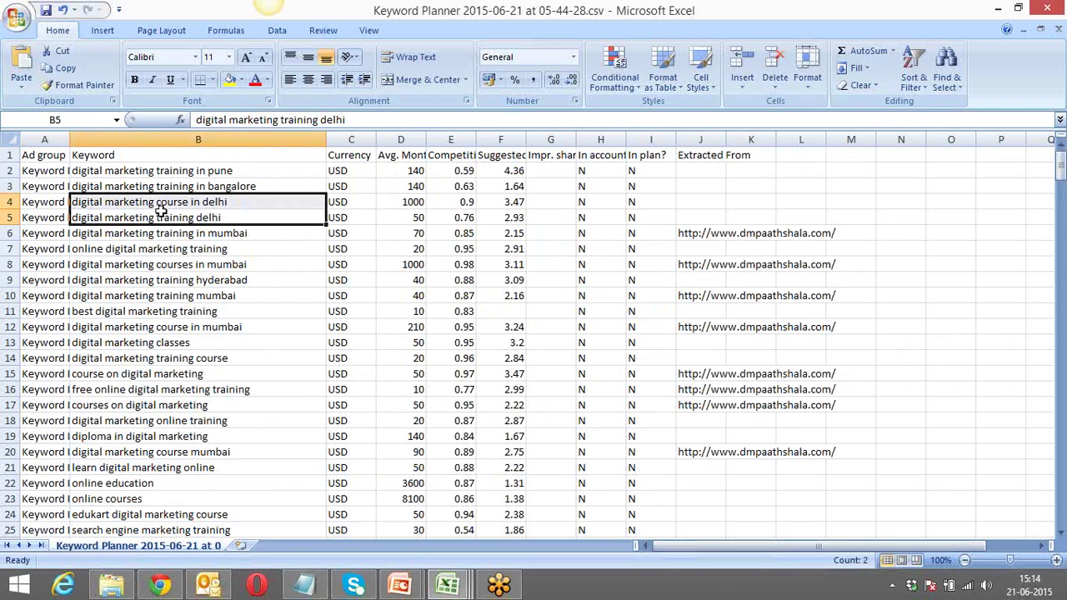
{"action": "left_click", "coordinate": [147, 244]}
{"action": "left_click_drag", "start_coordinate": [146, 242], "coordinate": [137, 280]}
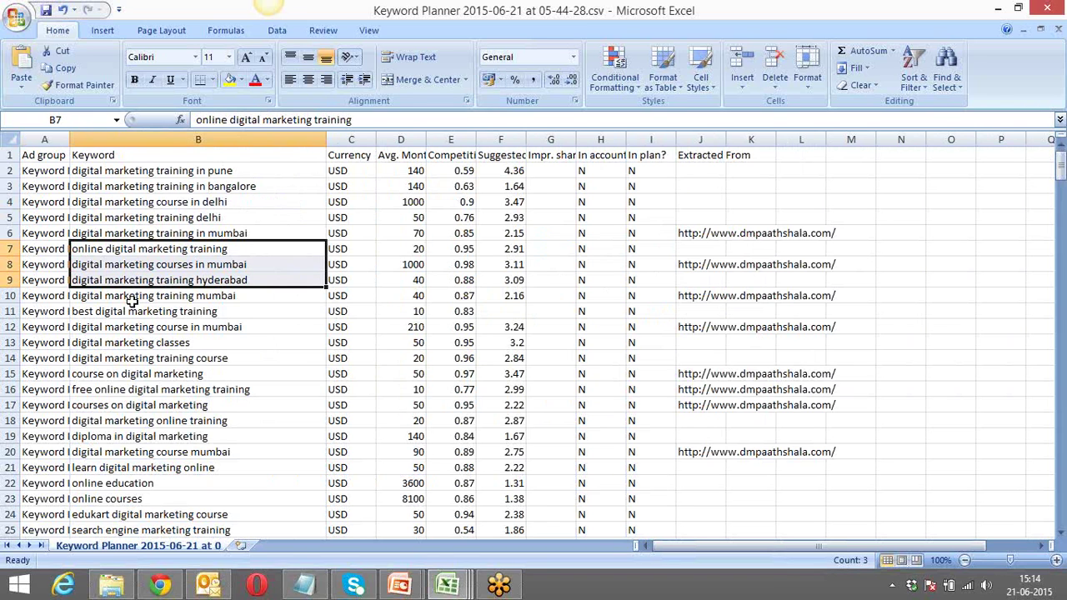
{"action": "left_click", "coordinate": [127, 345]}
{"action": "key", "text": "Down"}
{"action": "key", "text": "Down"}
{"action": "key", "text": "Down"}
{"action": "key", "text": "Down"}
{"action": "key", "text": "Down"}
{"action": "key", "text": "Down"}
{"action": "key", "text": "Down"}
{"action": "key", "text": "Down"}
{"action": "key", "text": "Down"}
{"action": "key", "text": "Down"}
{"action": "key", "text": "Down"}
{"action": "key", "text": "Down"}
{"action": "key", "text": "Down"}
{"action": "key", "text": "Down"}
{"action": "key", "text": "Down"}
{"action": "key", "text": "Down"}
{"action": "key", "text": "Down"}
{"action": "key", "text": "Down"}
{"action": "key", "text": "Down"}
{"action": "key", "text": "Down"}
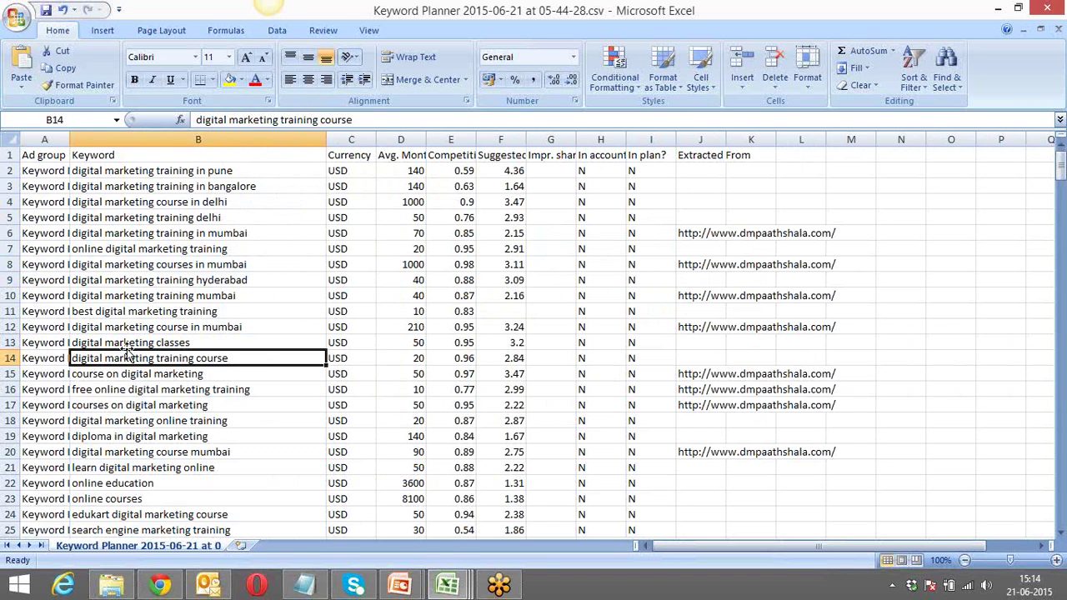
{"action": "key", "text": "Down"}
{"action": "key", "text": "Down"}
{"action": "key", "text": "Down"}
{"action": "key", "text": "Down"}
{"action": "key", "text": "Down"}
{"action": "key", "text": "Down"}
{"action": "key", "text": "Down"}
{"action": "key", "text": "Down"}
{"action": "key", "text": "Down"}
{"action": "key", "text": "Down"}
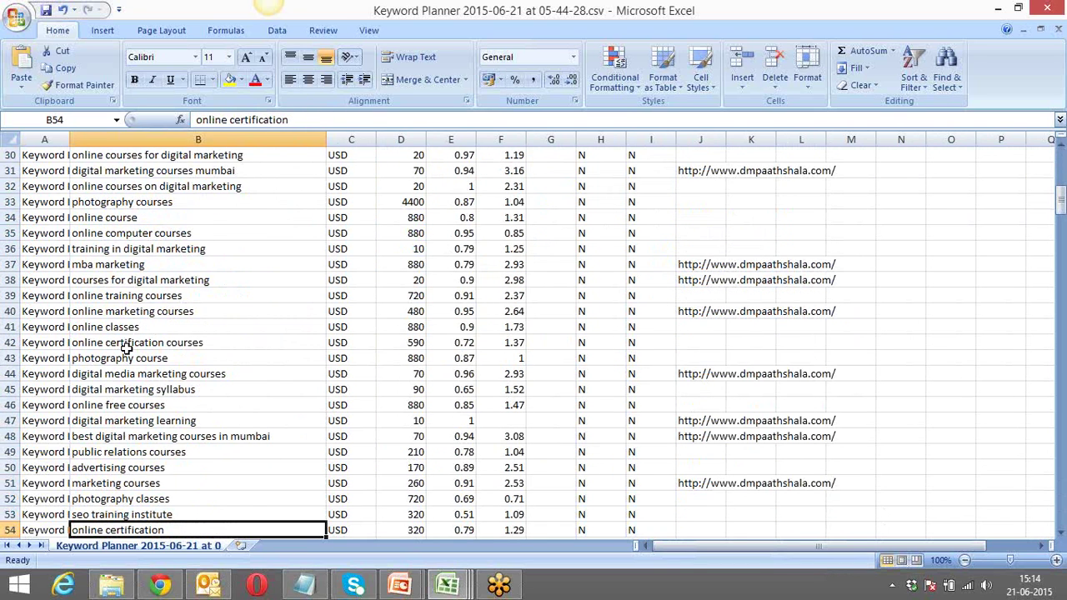
Browse more course keywords, then copy 'digital marketing learning' from cell B47
{"action": "left_click", "coordinate": [150, 343]}
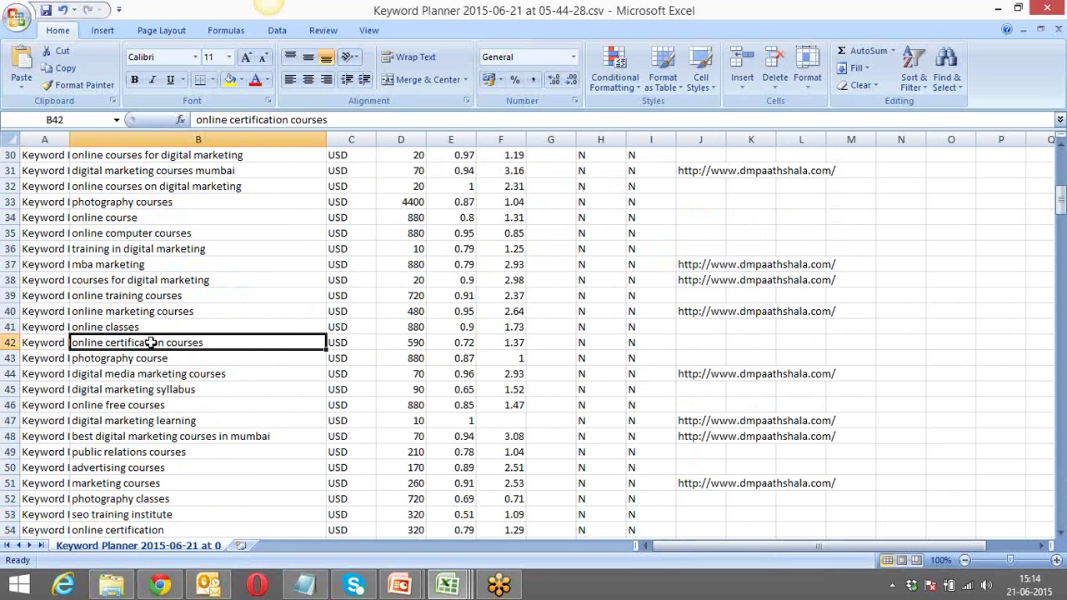
{"action": "key", "text": "Down"}
{"action": "key", "text": "Down"}
{"action": "key", "text": "Down"}
{"action": "key", "text": "Down"}
{"action": "key", "text": "Down"}
{"action": "key", "text": "Down"}
{"action": "key", "text": "Down"}
{"action": "key", "text": "Down"}
{"action": "key", "text": "Down"}
{"action": "key", "text": "Down"}
{"action": "key", "text": "Down"}
{"action": "key", "text": "Down"}
{"action": "key", "text": "Down"}
{"action": "key", "text": "Down"}
{"action": "key", "text": "Down"}
{"action": "key", "text": "Down"}
{"action": "key", "text": "Down"}
{"action": "key", "text": "Down"}
{"action": "key", "text": "Down"}
{"action": "key", "text": "Down"}
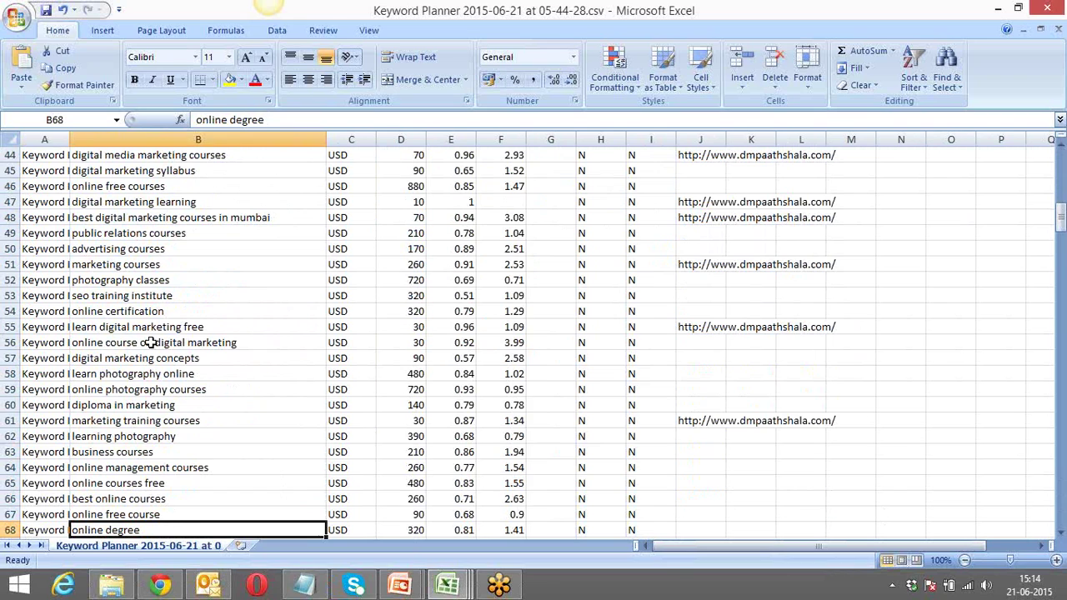
{"action": "left_click", "coordinate": [177, 264]}
{"action": "left_click", "coordinate": [178, 248]}
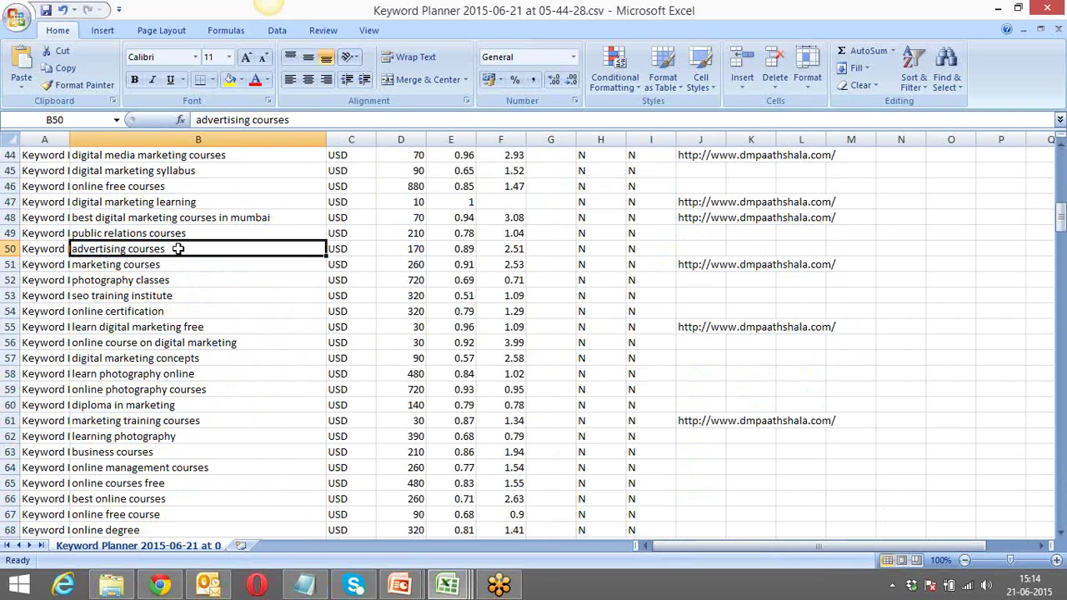
{"action": "left_click_drag", "start_coordinate": [178, 248], "coordinate": [178, 233]}
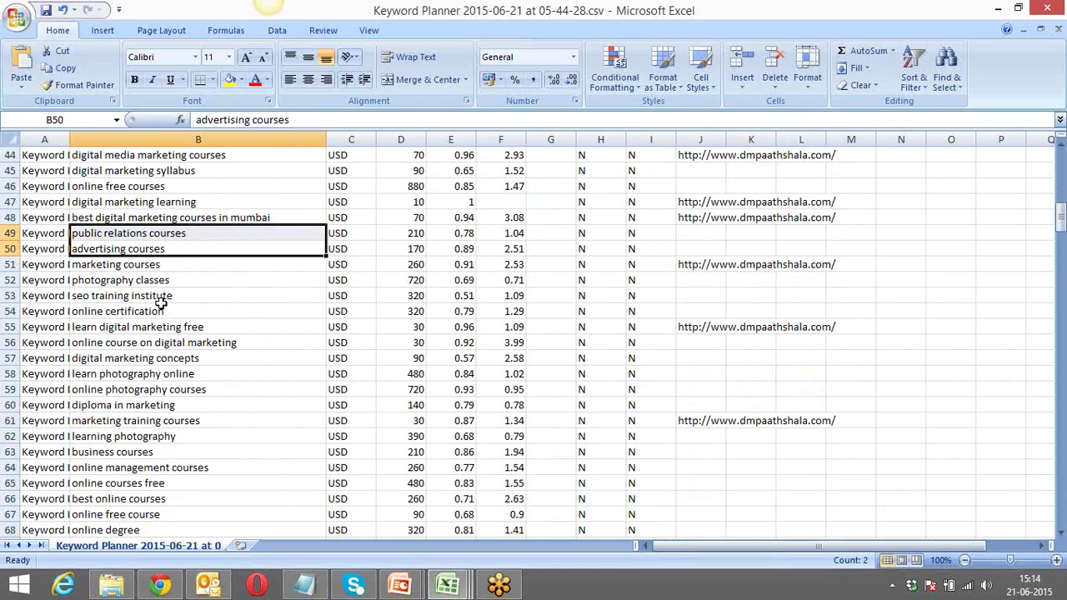
{"action": "left_click", "coordinate": [137, 392]}
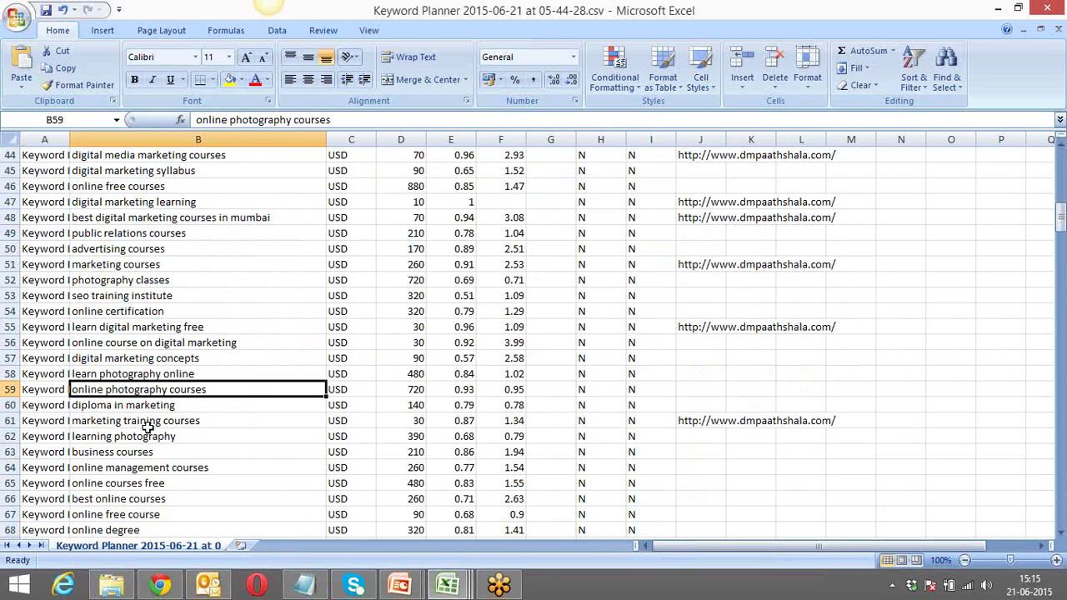
{"action": "left_click", "coordinate": [161, 203]}
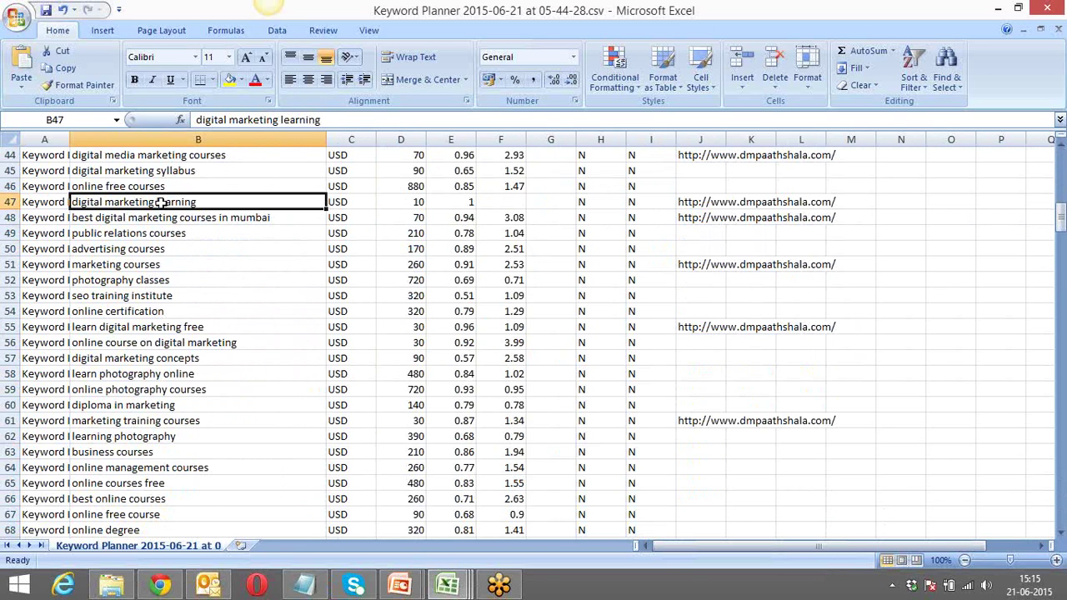
{"action": "key", "text": "ctrl+c"}
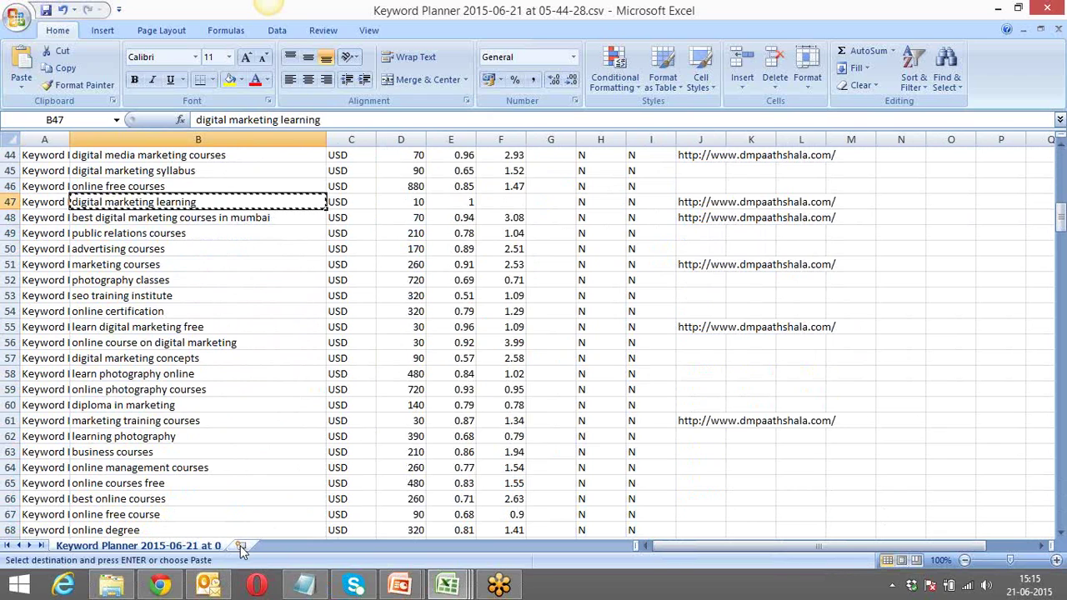
Paste 'digital marketing learning' into A1 of a new sheet, widen column A, and return to the DMP tab
{"action": "left_click", "coordinate": [241, 546]}
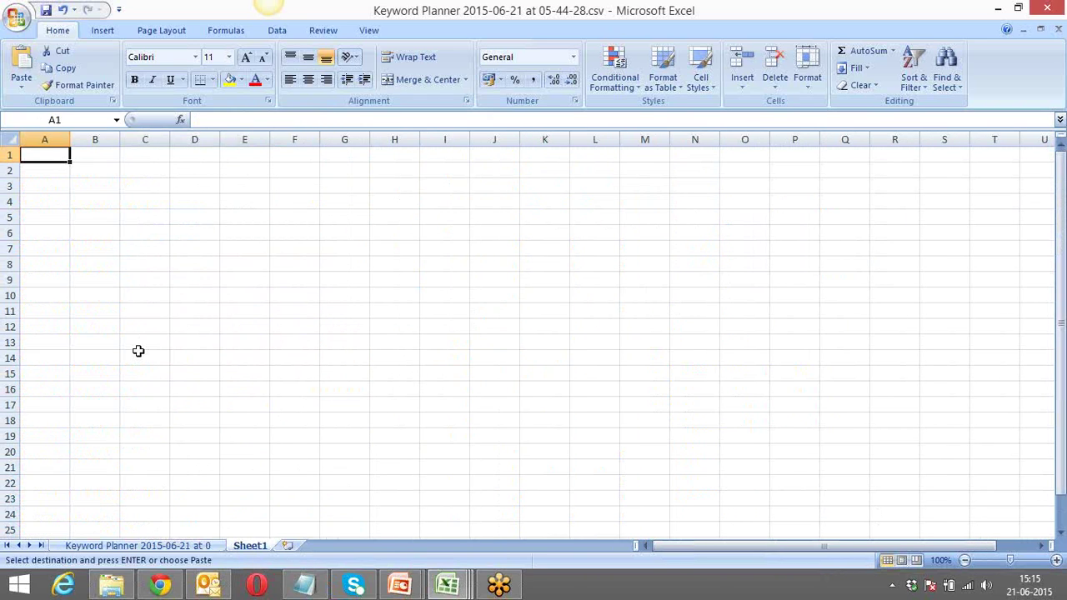
{"action": "key", "text": "ctrl+v"}
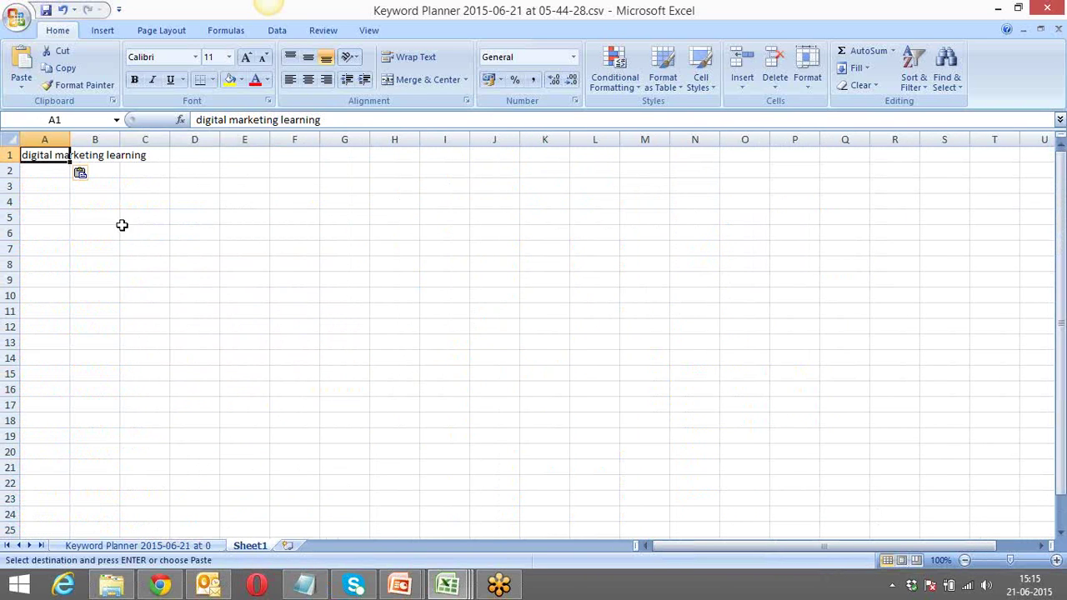
{"action": "left_click_drag", "start_coordinate": [70, 138], "coordinate": [174, 146]}
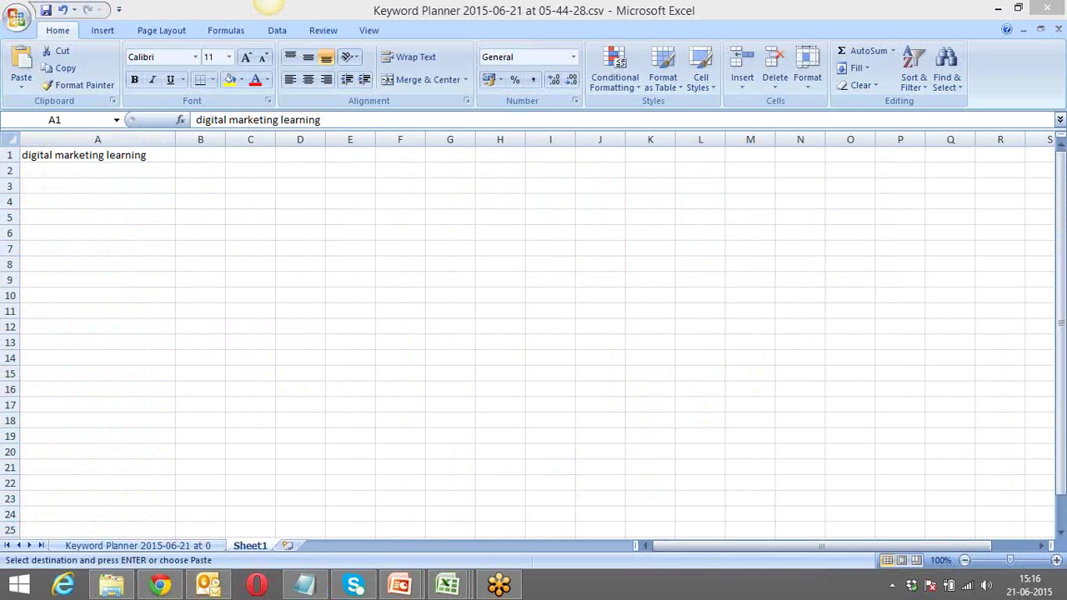
{"action": "left_click", "coordinate": [160, 587]}
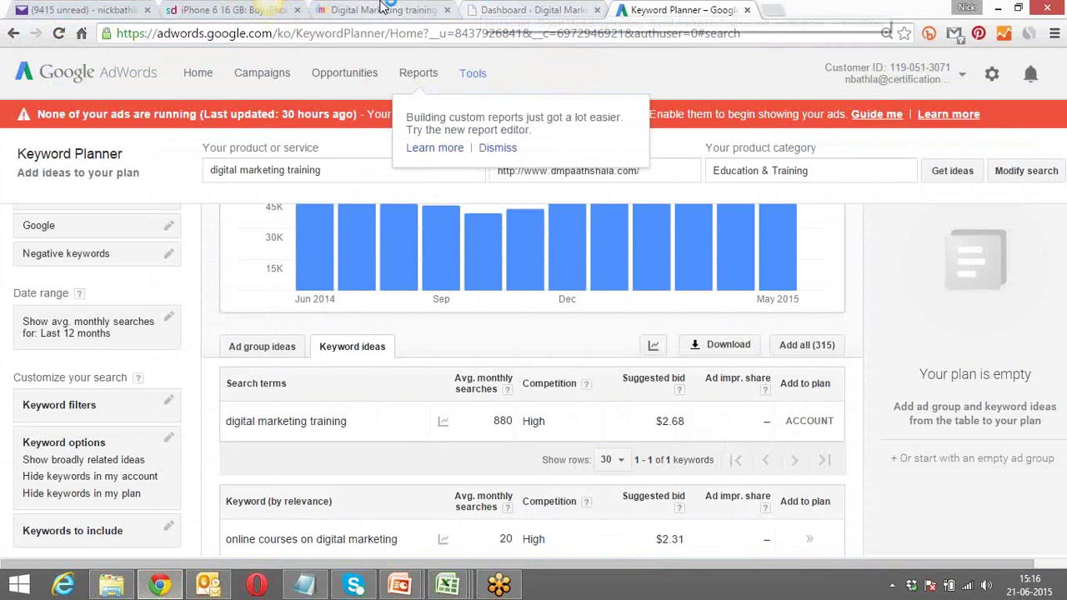
{"action": "left_click", "coordinate": [381, 8]}
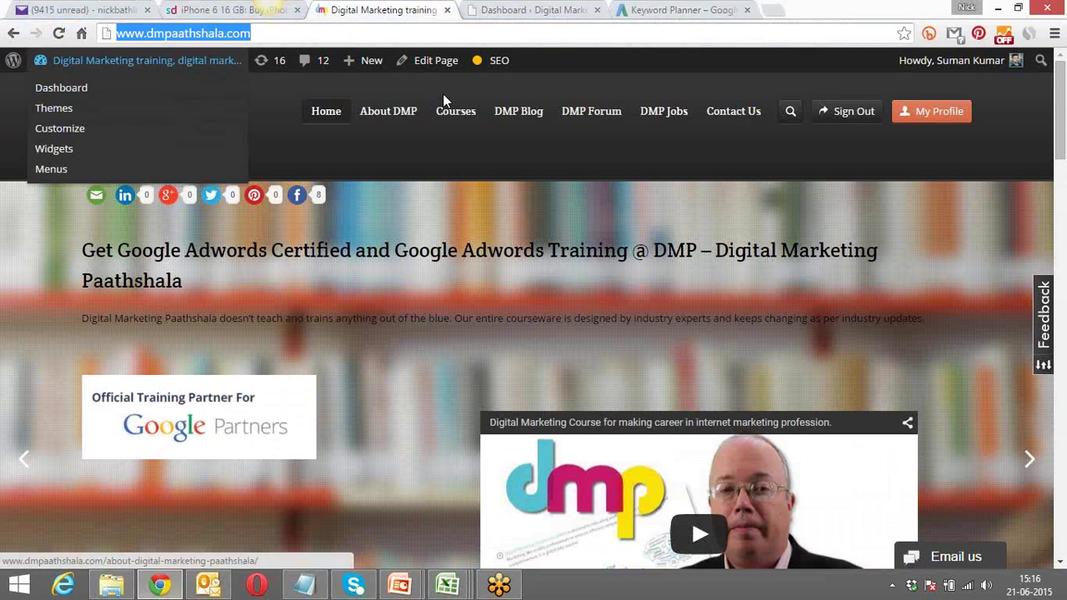
Copy the About DMP page's address and switch back to the Keyword Planner workbook in Excel
{"action": "left_click", "coordinate": [345, 150]}
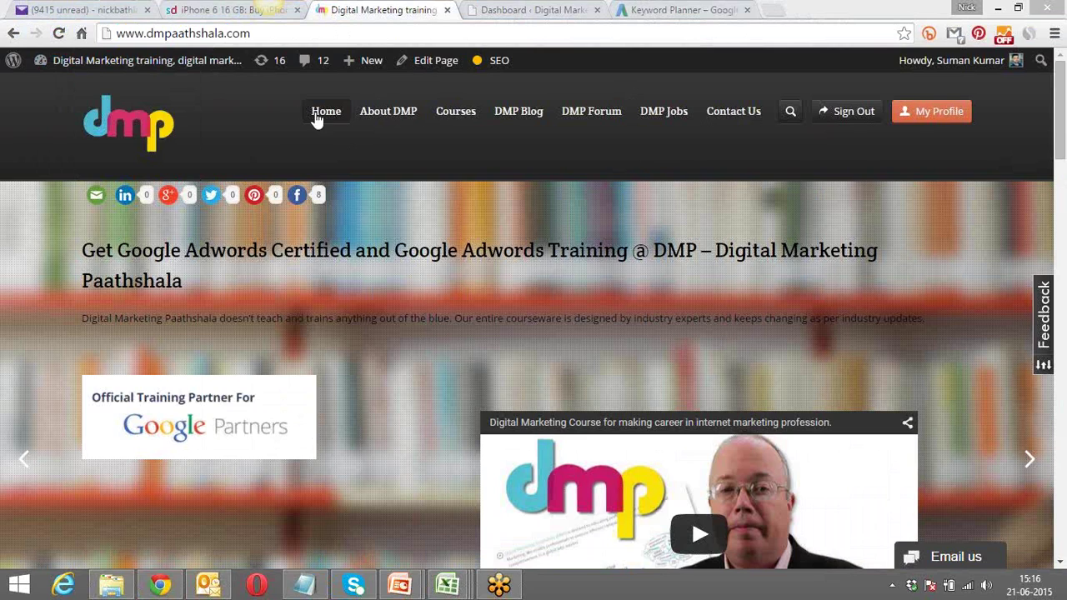
{"action": "left_click", "coordinate": [393, 115]}
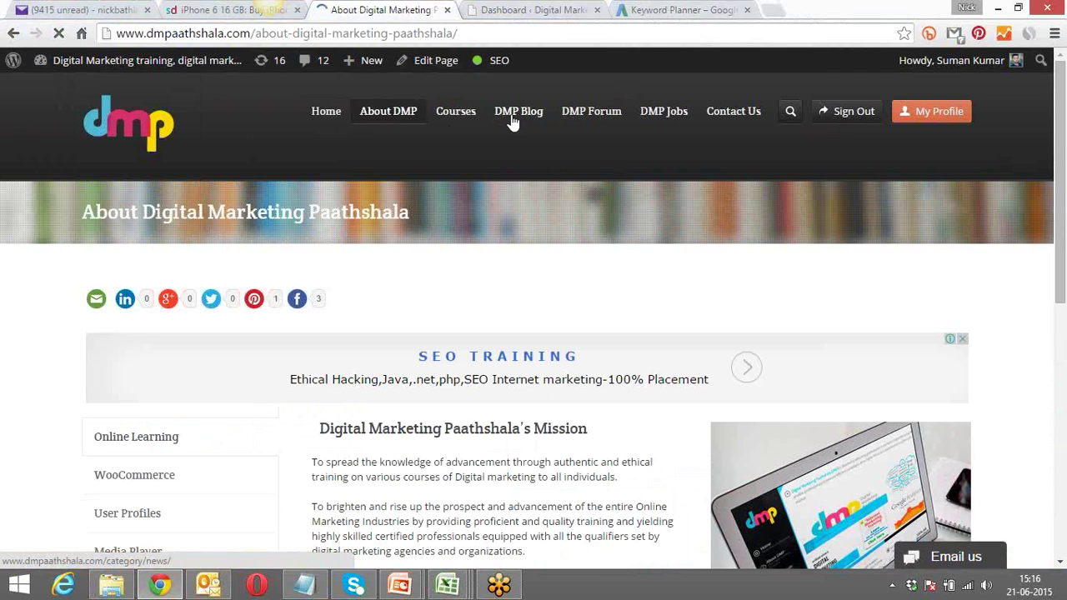
{"action": "left_click", "coordinate": [516, 33]}
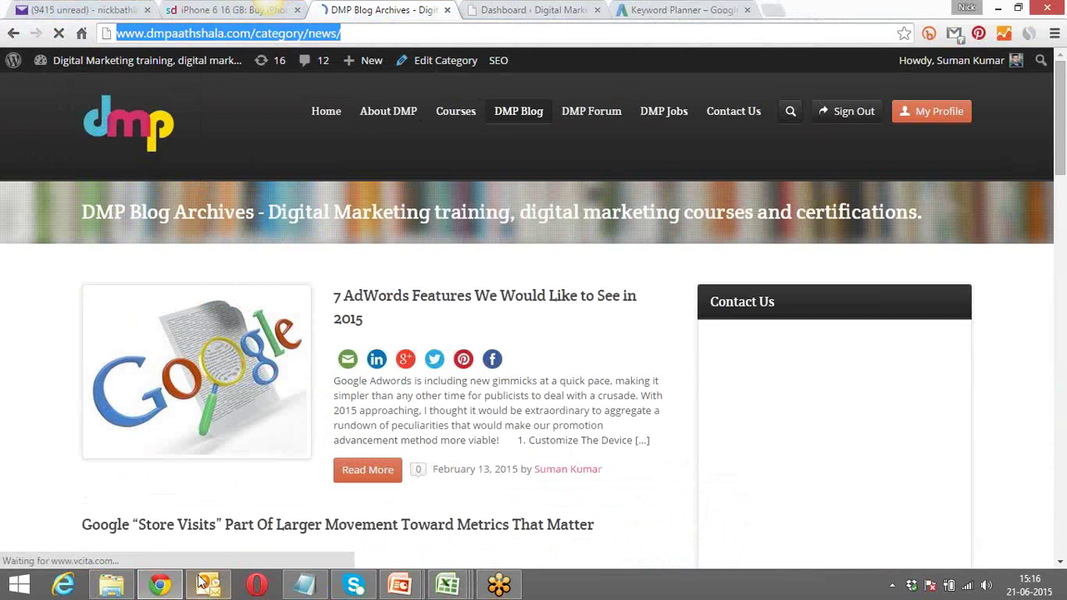
{"action": "left_click", "coordinate": [448, 585]}
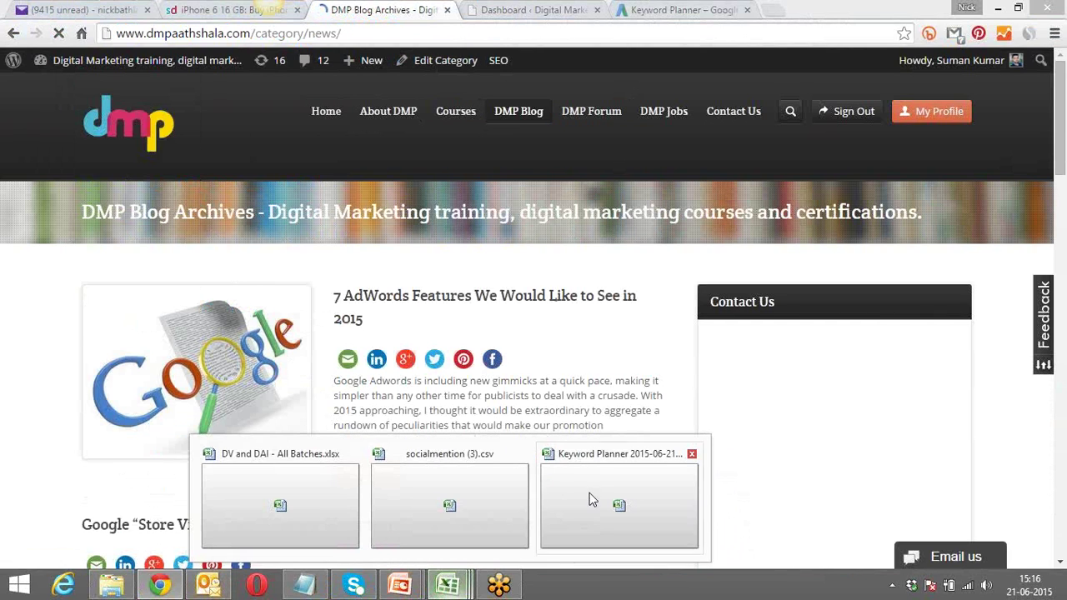
{"action": "left_click", "coordinate": [540, 475]}
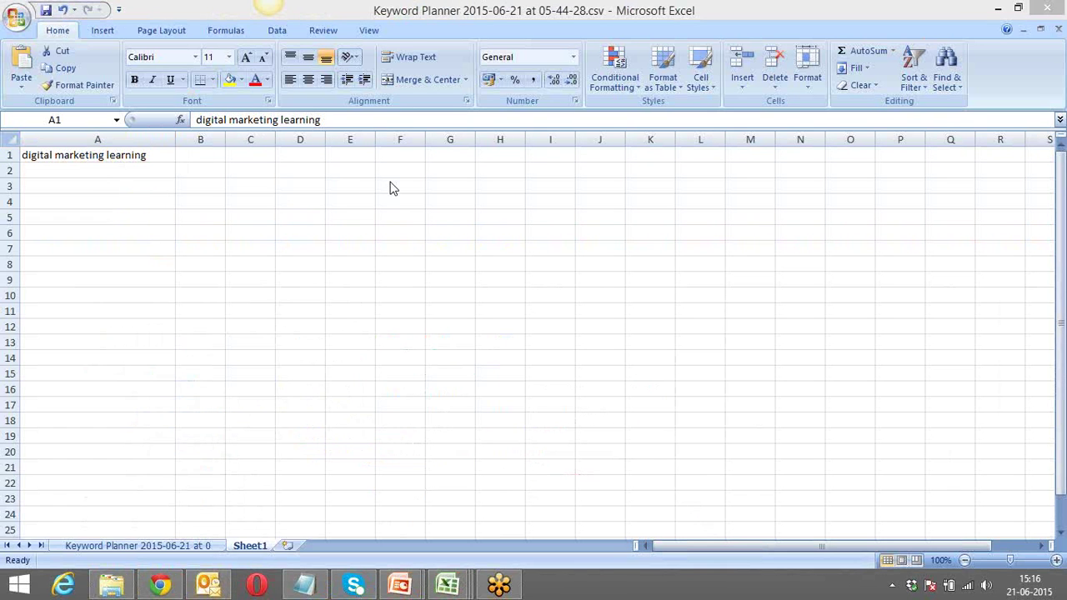
Paste the About DMP page URL into cell B1
{"action": "left_click", "coordinate": [202, 154]}
{"action": "key", "text": "ctrl+v"}
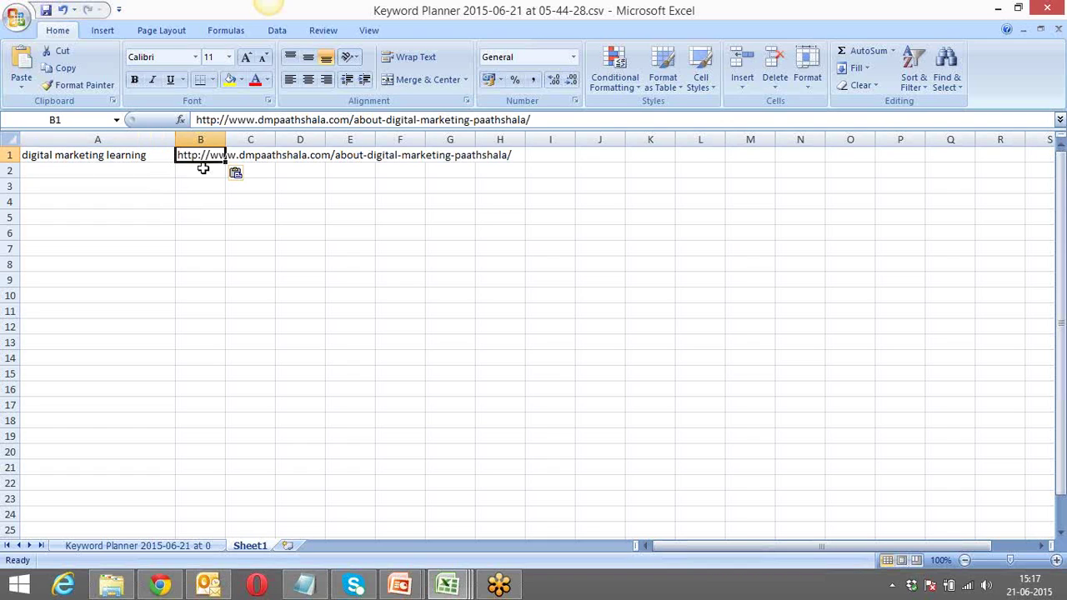
{"action": "left_click", "coordinate": [202, 171]}
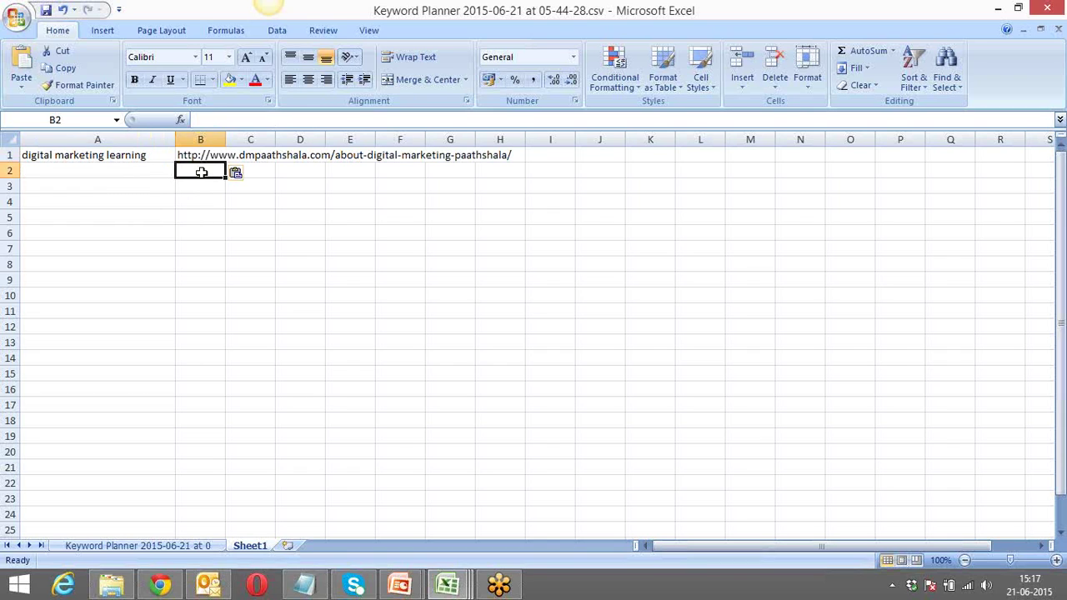
Take the DMP site's home page URL and paste it into cell B2
{"action": "key", "text": "alt+Tab"}
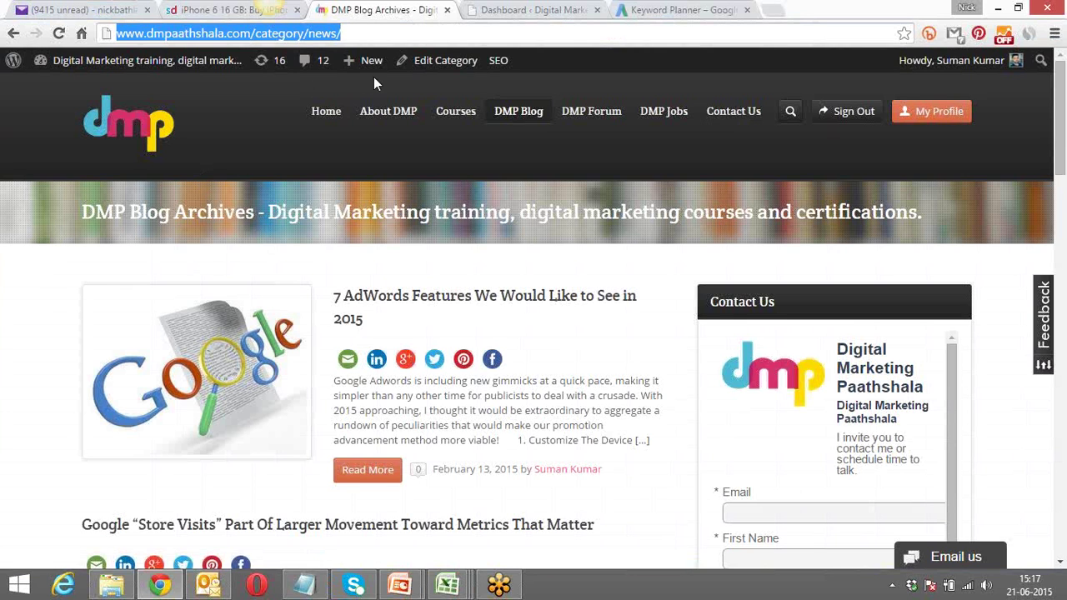
{"action": "left_click", "coordinate": [334, 111]}
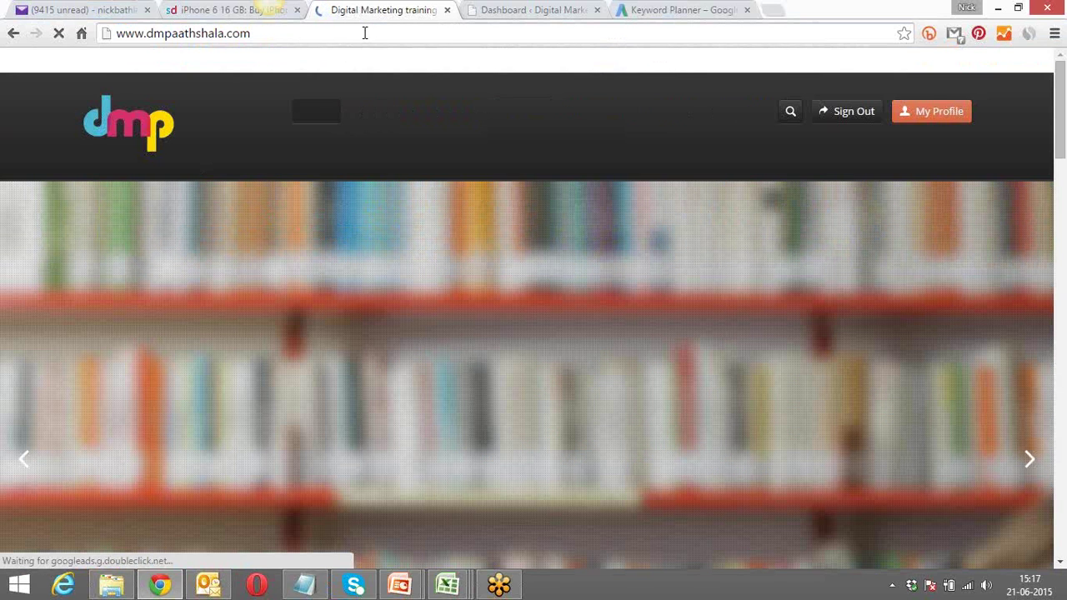
{"action": "left_click", "coordinate": [365, 33]}
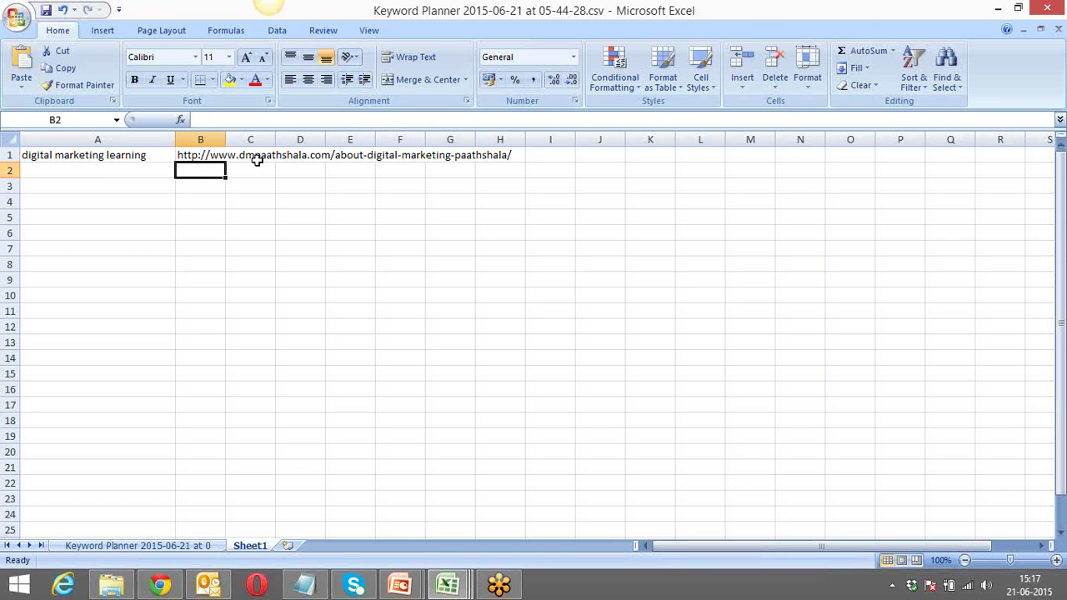
{"action": "key", "text": "ctrl+v"}
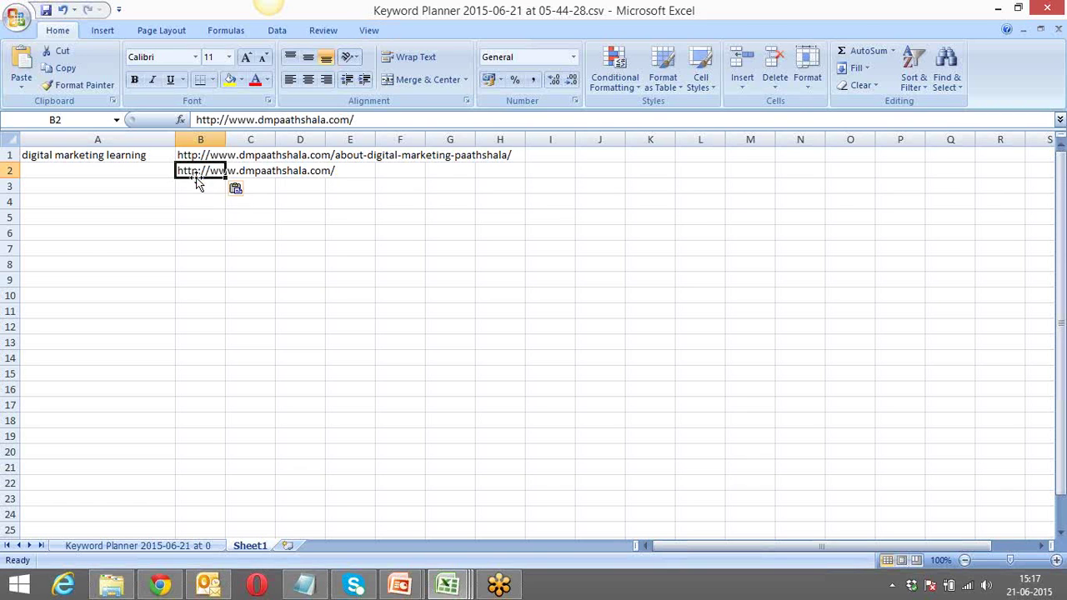
{"action": "left_click", "coordinate": [192, 185]}
Open the site's Courses page, check the row 2 cells in Excel, then return to Courses
{"action": "key", "text": "alt+Tab"}
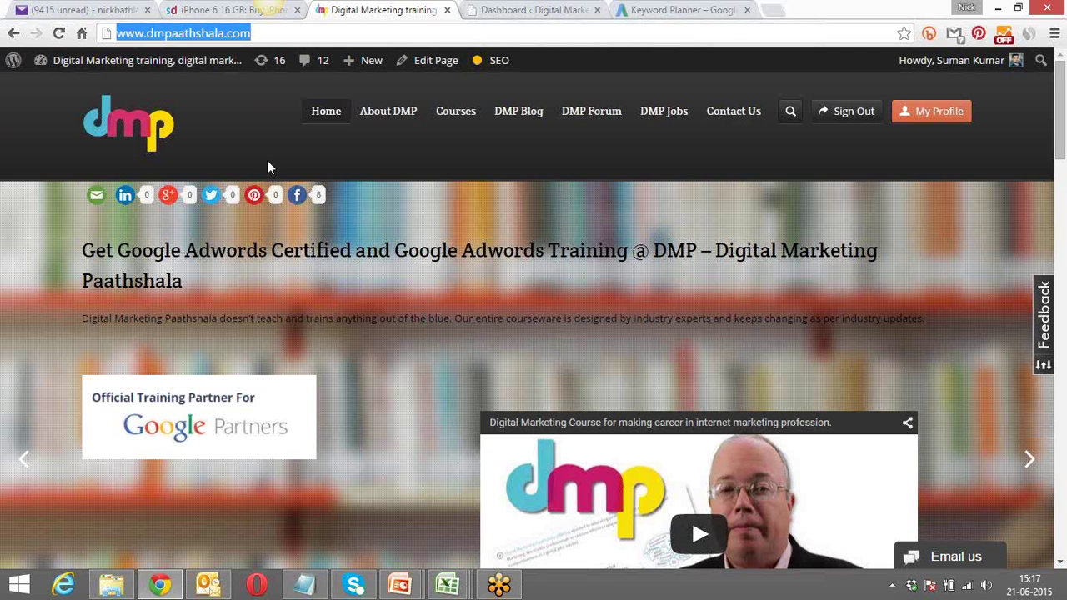
{"action": "left_click", "coordinate": [457, 112]}
{"action": "key", "text": "alt+Tab"}
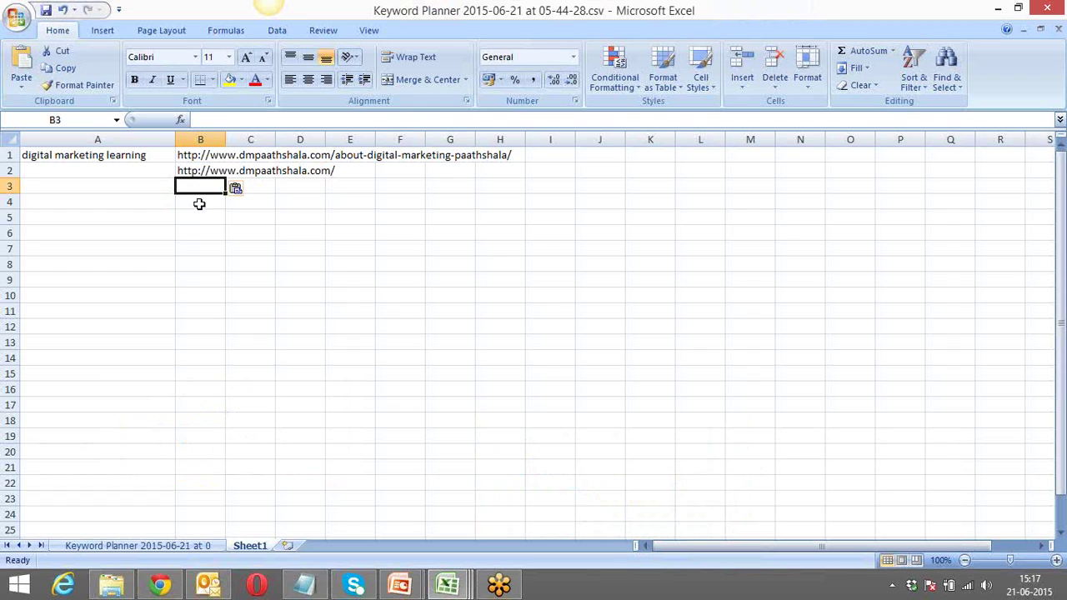
{"action": "left_click", "coordinate": [139, 170]}
{"action": "left_click", "coordinate": [230, 172]}
{"action": "left_click", "coordinate": [145, 172]}
{"action": "left_click", "coordinate": [189, 172]}
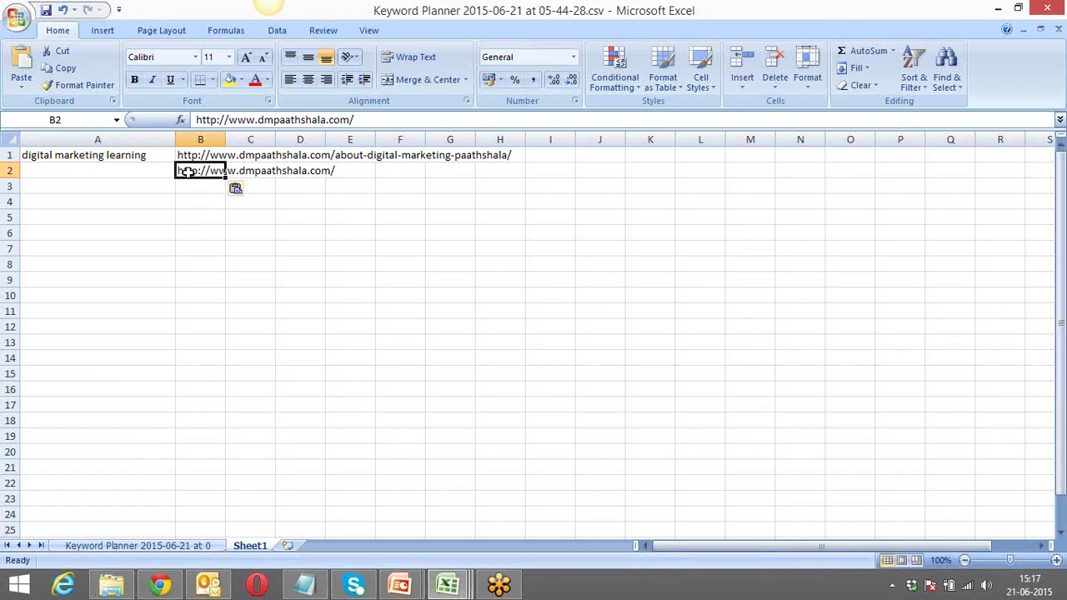
{"action": "left_click", "coordinate": [123, 171]}
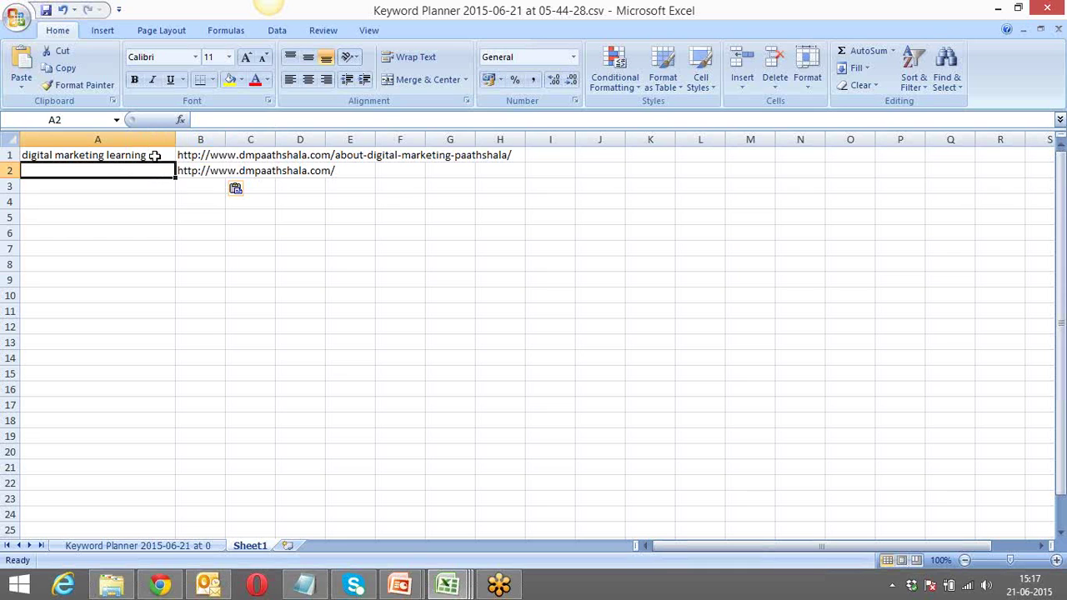
{"action": "key", "text": "alt+Tab"}
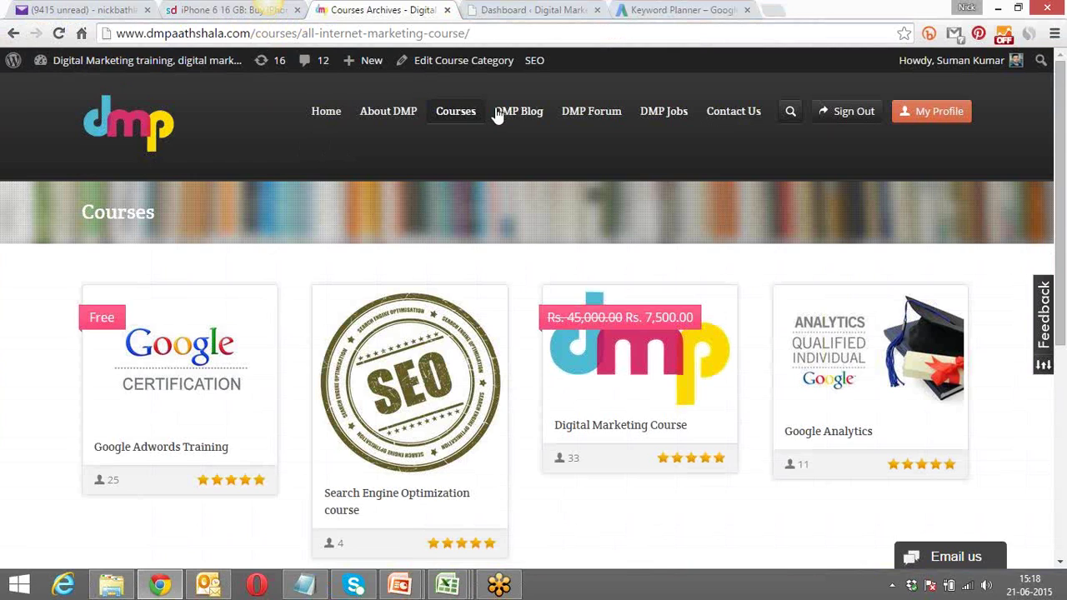
{"action": "left_click", "coordinate": [773, 11]}
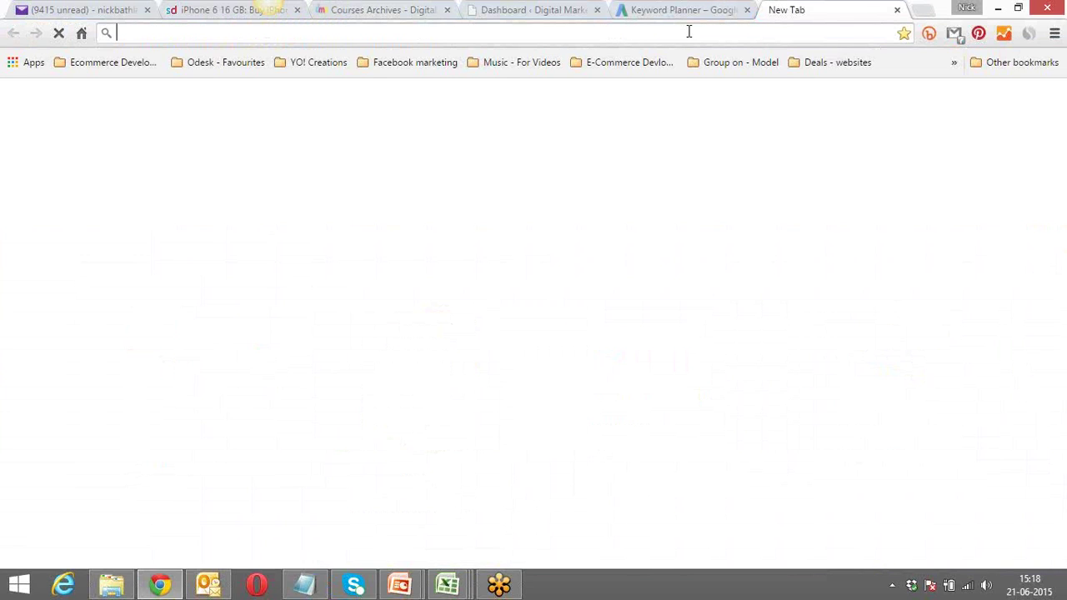
{"action": "type", "text": "blog.dmm"}
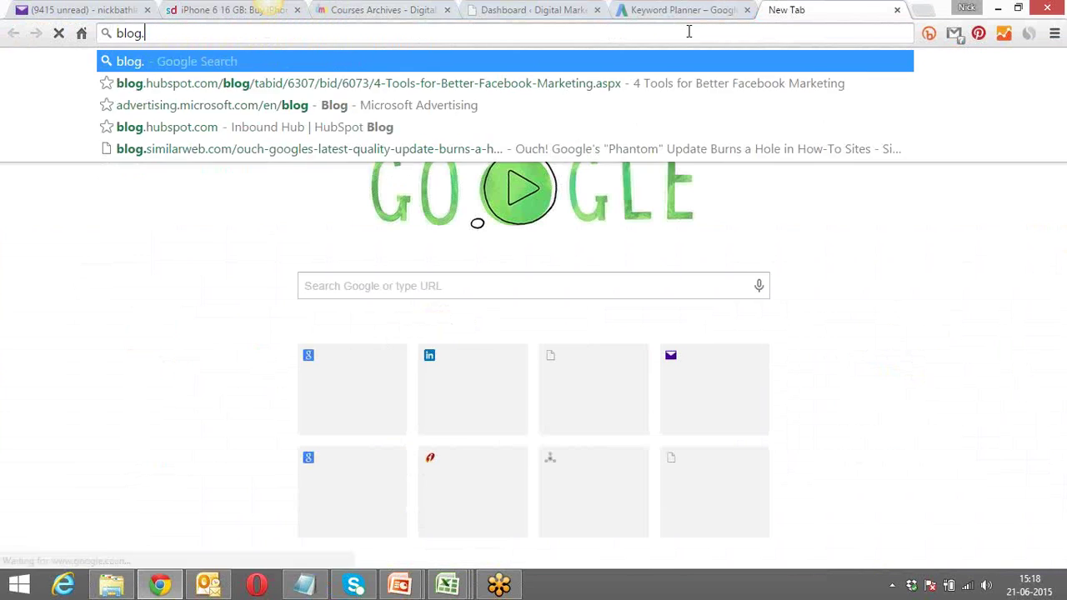
{"action": "key", "text": "BackSpace"}
{"action": "key", "text": "BackSpace"}
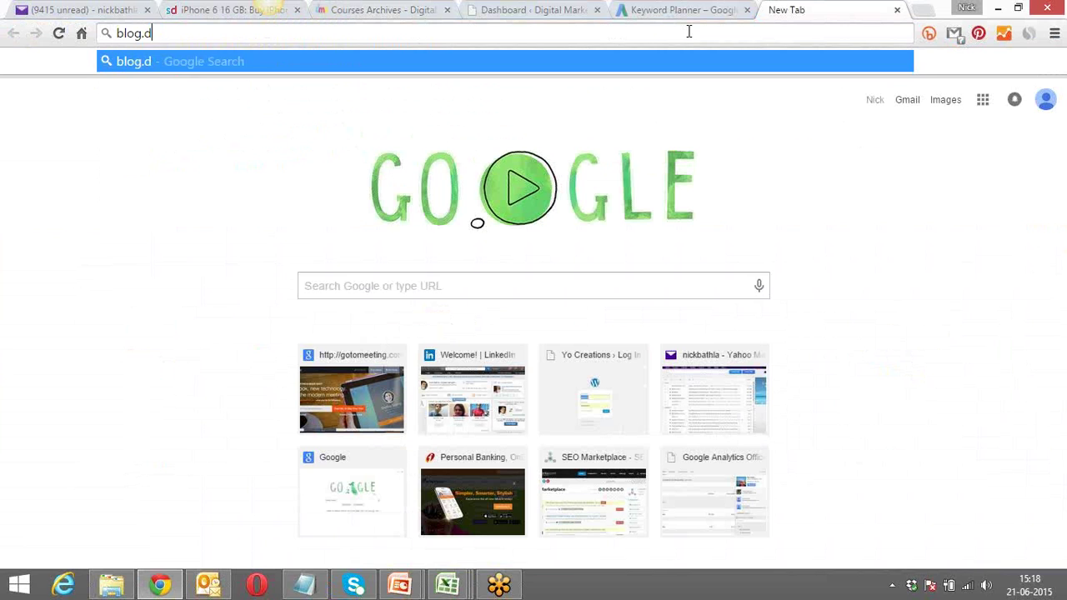
{"action": "left_click", "coordinate": [555, 10]}
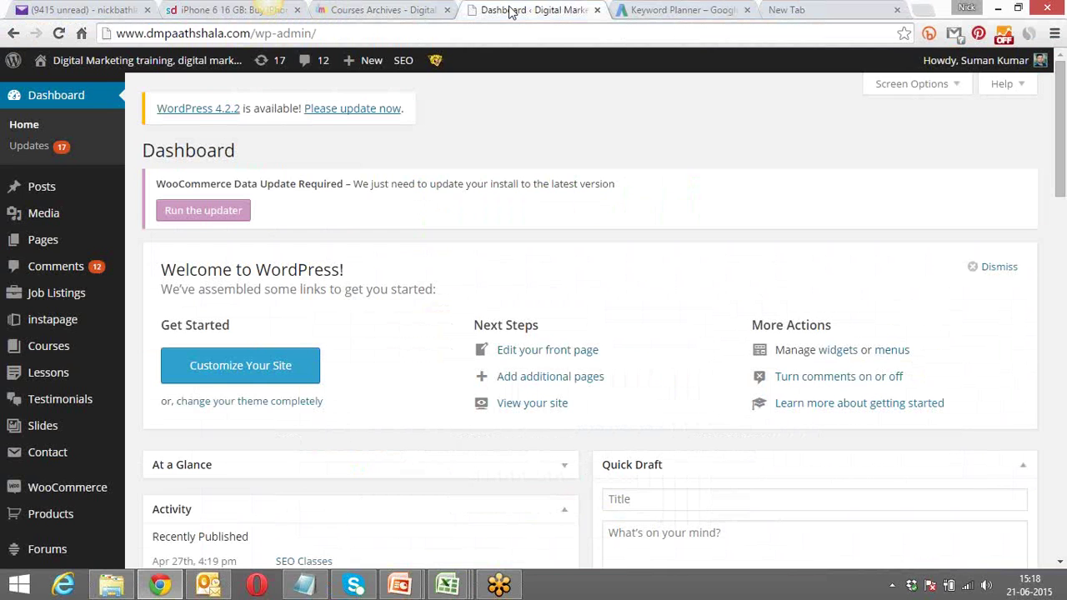
{"action": "left_click", "coordinate": [368, 10]}
{"action": "left_click", "coordinate": [528, 115]}
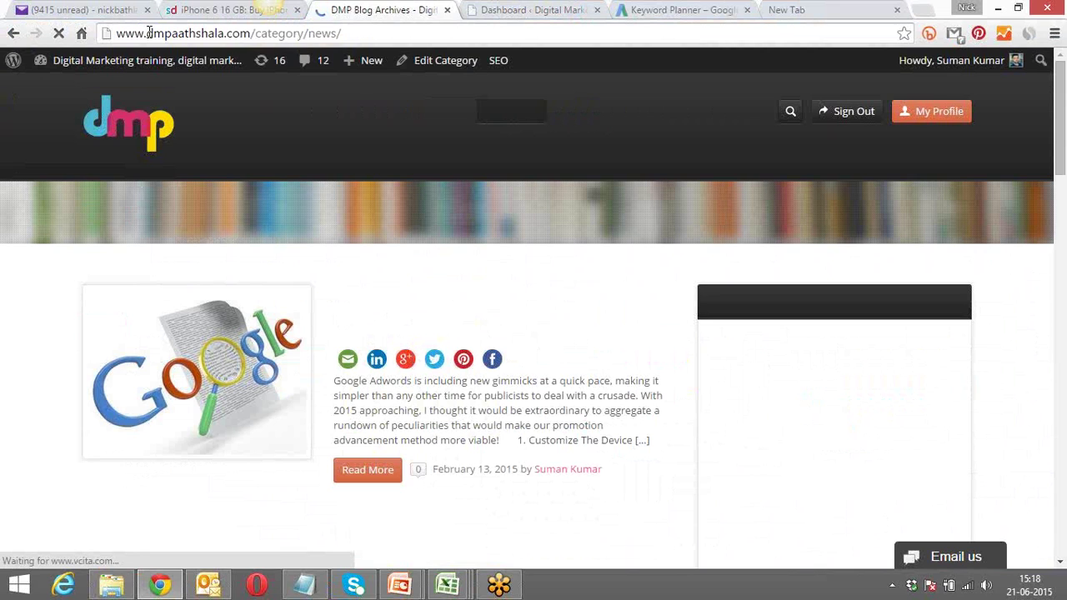
{"action": "left_click", "coordinate": [367, 33]}
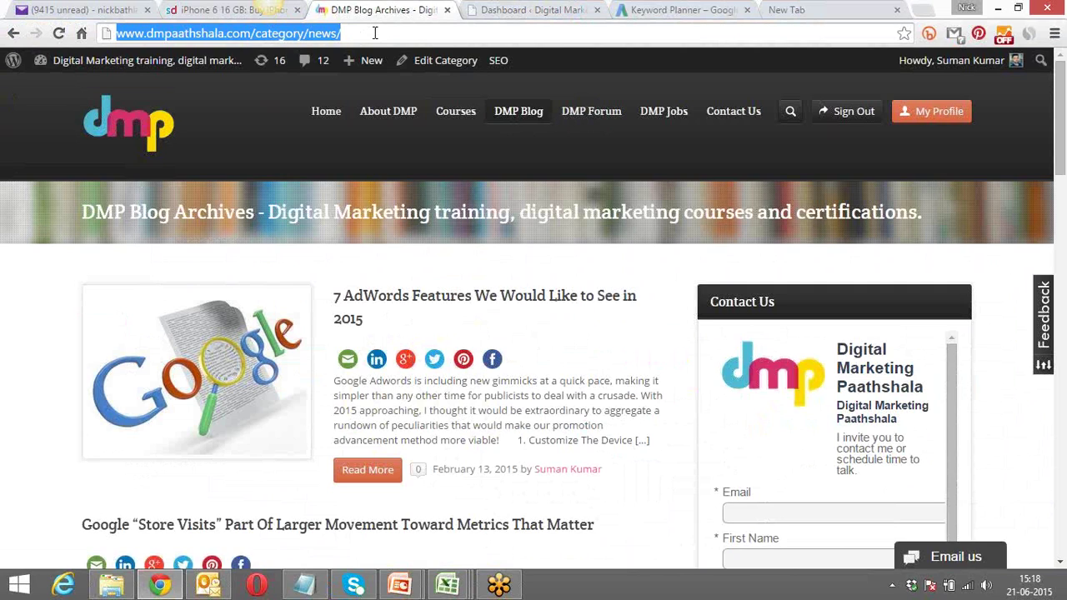
{"action": "left_click", "coordinate": [240, 27]}
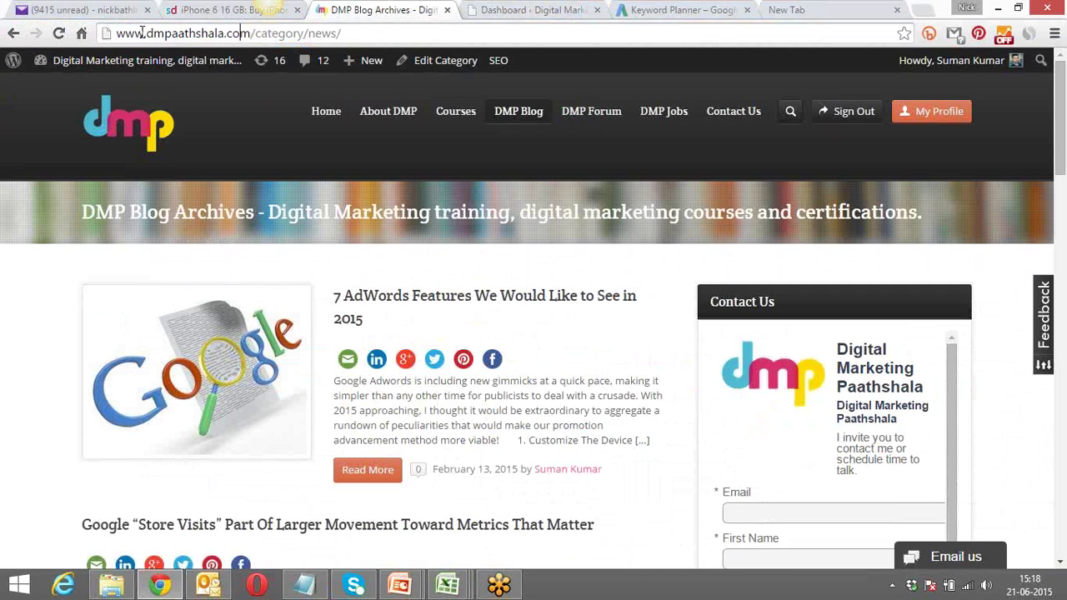
{"action": "left_click_drag", "start_coordinate": [145, 33], "coordinate": [115, 33]}
{"action": "key", "text": "BackSpace"}
{"action": "type", "text": "blog."}
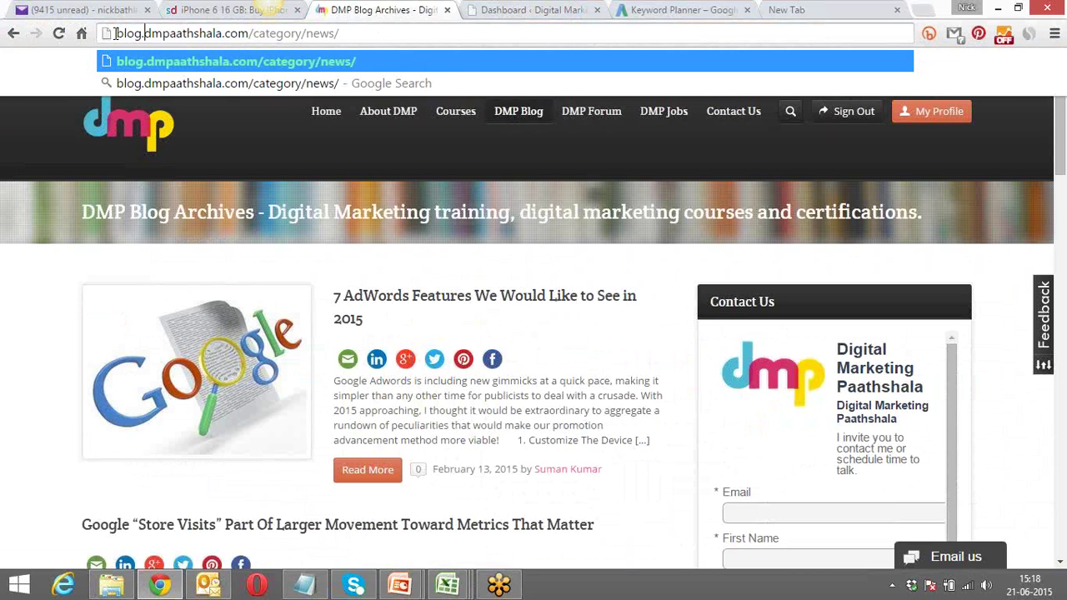
{"action": "left_click_drag", "start_coordinate": [253, 34], "coordinate": [358, 33]}
{"action": "key", "text": "BackSpace"}
{"action": "key", "text": "Return"}
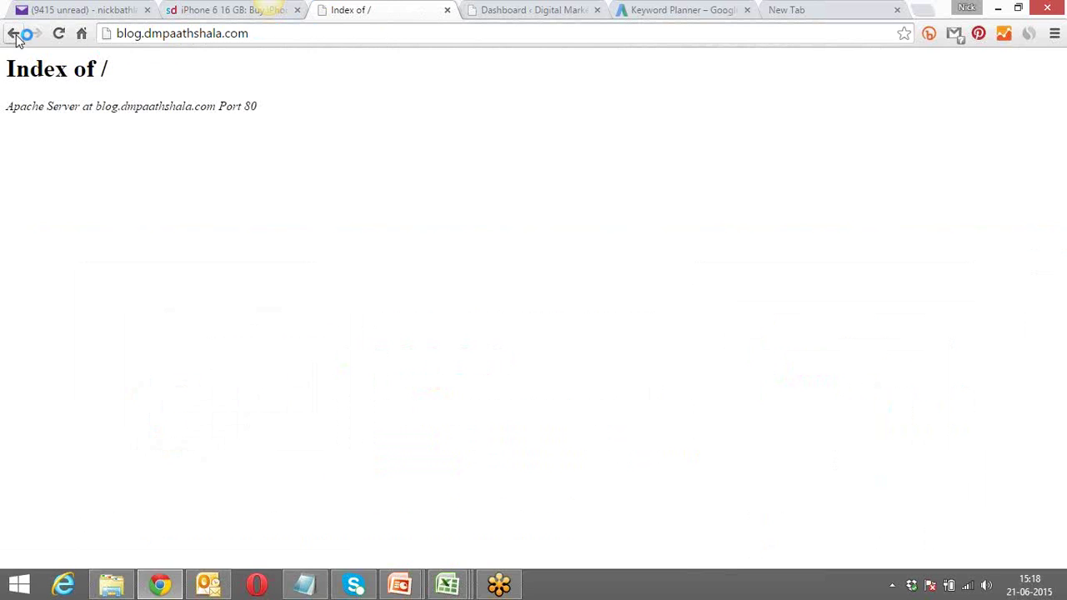
{"action": "left_click", "coordinate": [15, 37]}
{"action": "mouse_move", "coordinate": [110, 62]}
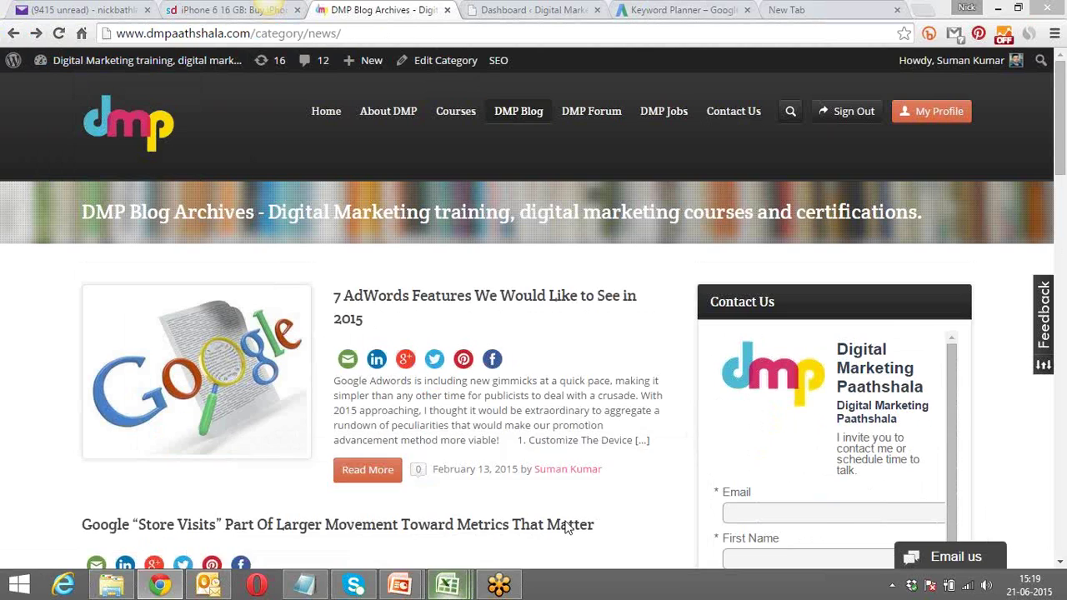
Select the keyword and URL cells in columns A and B of the Keyword Planner sheet
{"action": "key", "text": "alt+Tab"}
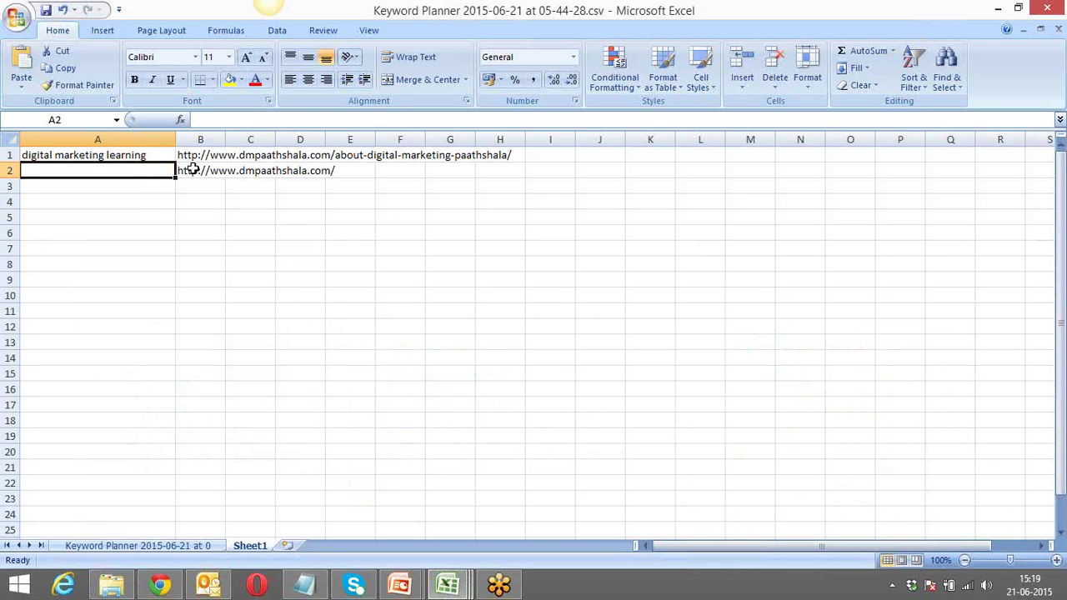
{"action": "left_click_drag", "start_coordinate": [205, 170], "coordinate": [200, 234]}
{"action": "left_click_drag", "start_coordinate": [127, 161], "coordinate": [120, 271]}
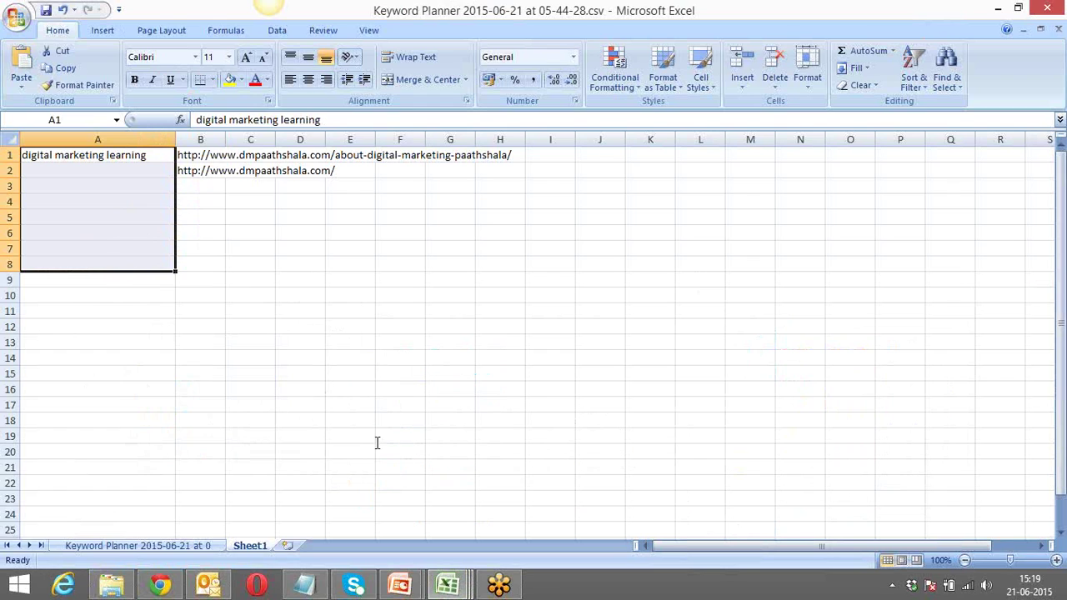
Clear the selection and bring up the Search Engine Optimization Course folder in File Explorer
{"action": "mouse_move", "coordinate": [155, 589]}
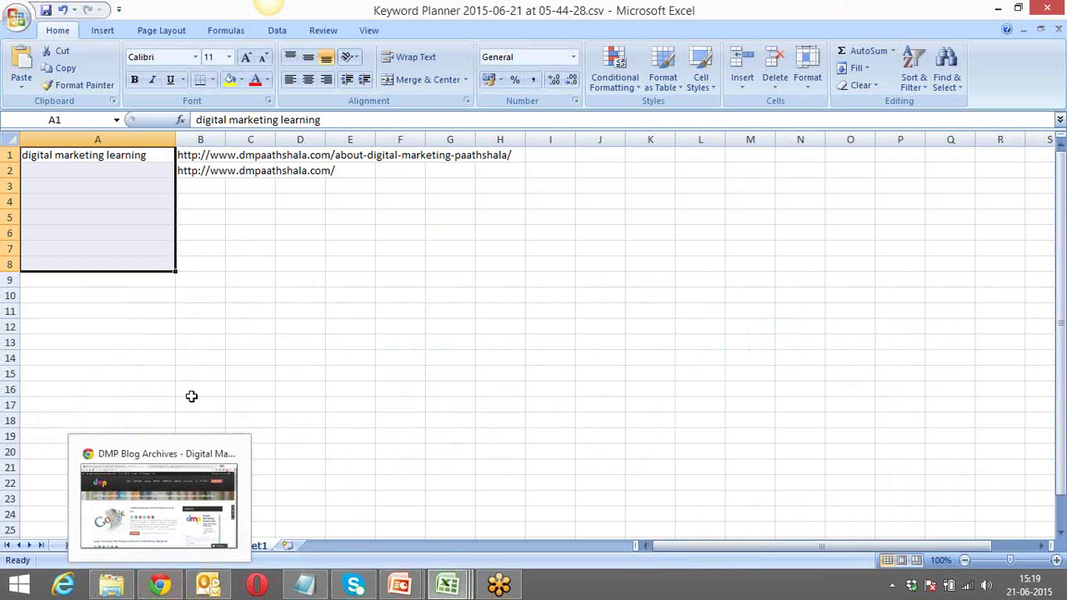
{"action": "left_click", "coordinate": [191, 396]}
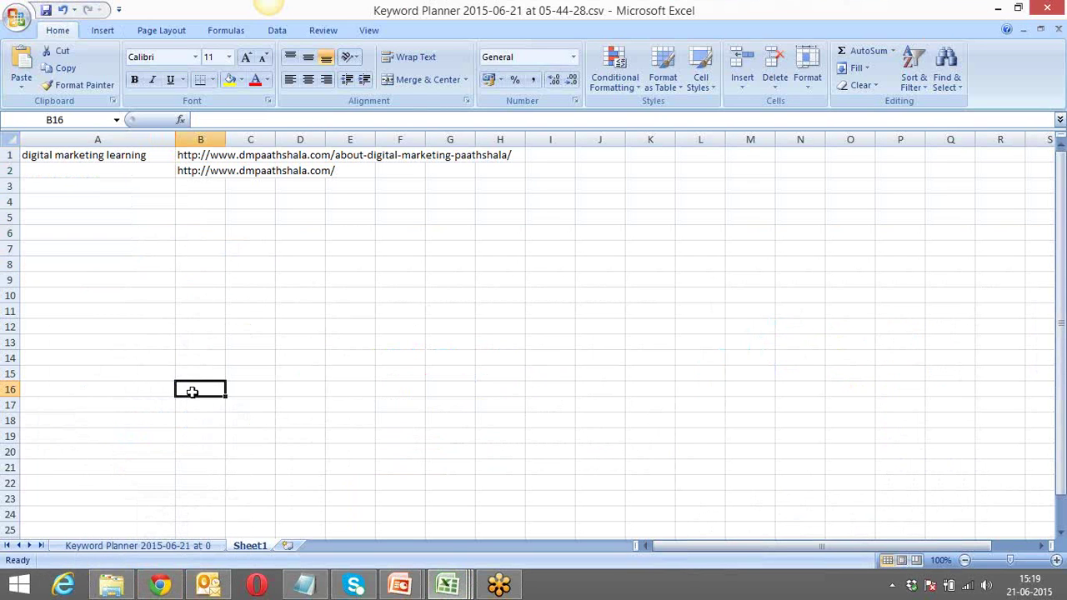
{"action": "left_click", "coordinate": [159, 585]}
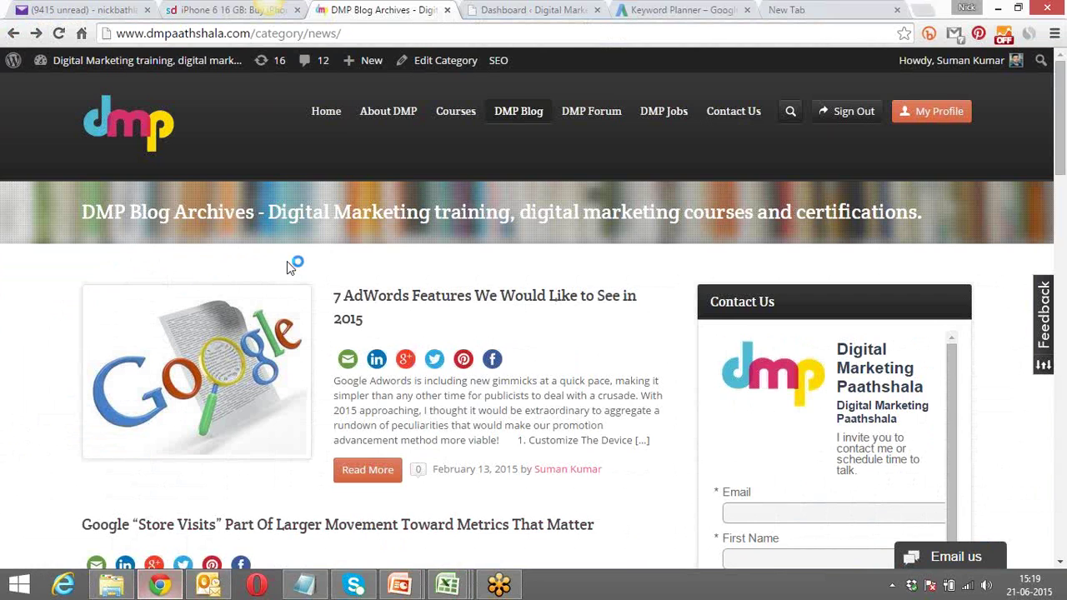
{"action": "left_click", "coordinate": [112, 587]}
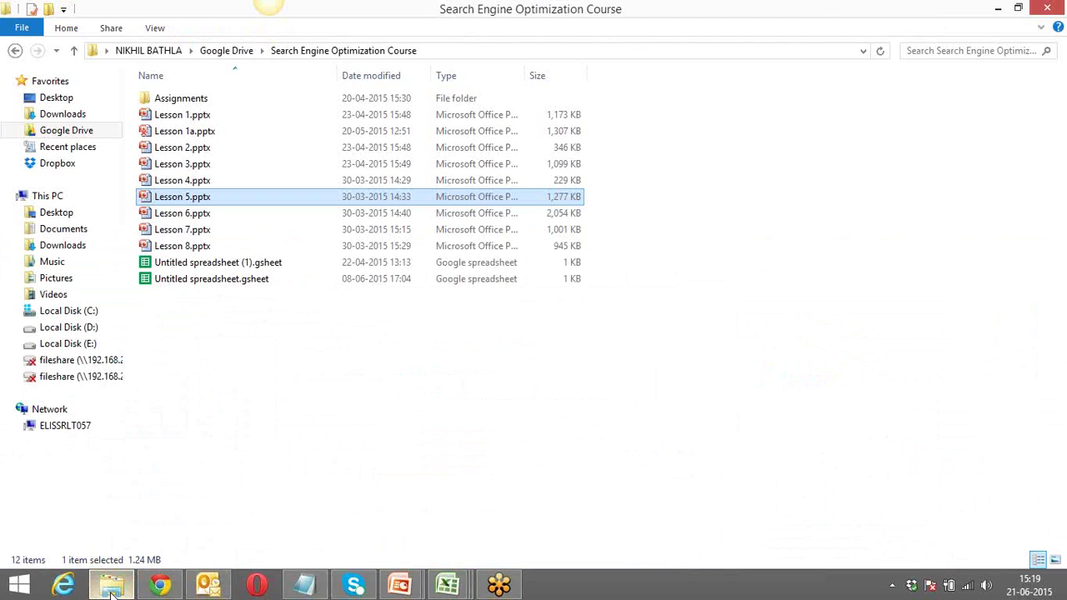
Go through Dropbox > SEO Leads > Propchill.com > URL Mapping and open the propchill.com mapping workbook
{"action": "left_click", "coordinate": [75, 163]}
{"action": "left_click", "coordinate": [175, 166]}
{"action": "type", "text": "seo"}
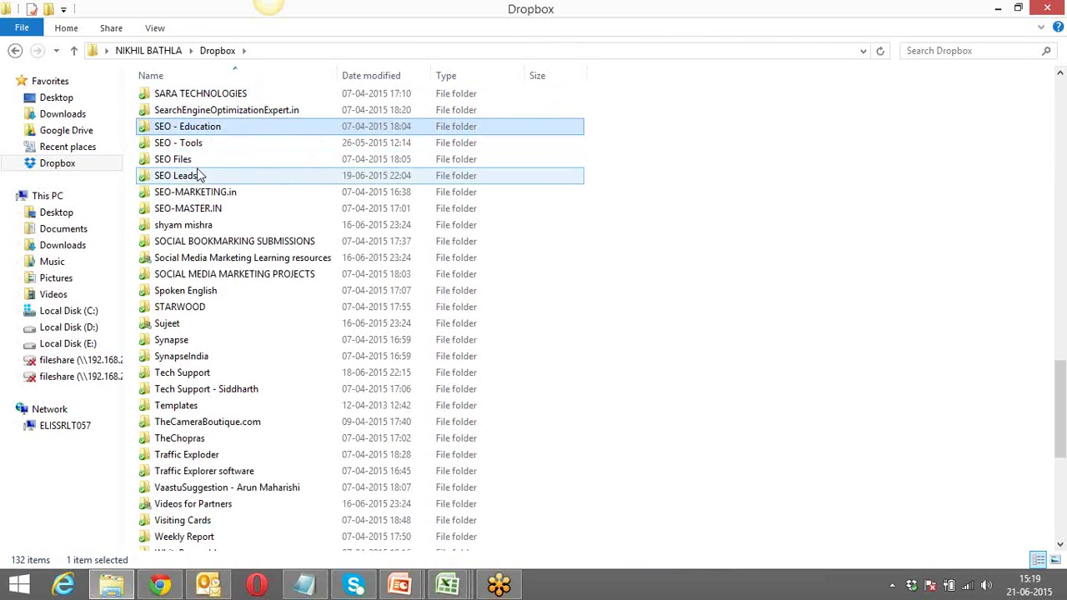
{"action": "double_click", "coordinate": [201, 175]}
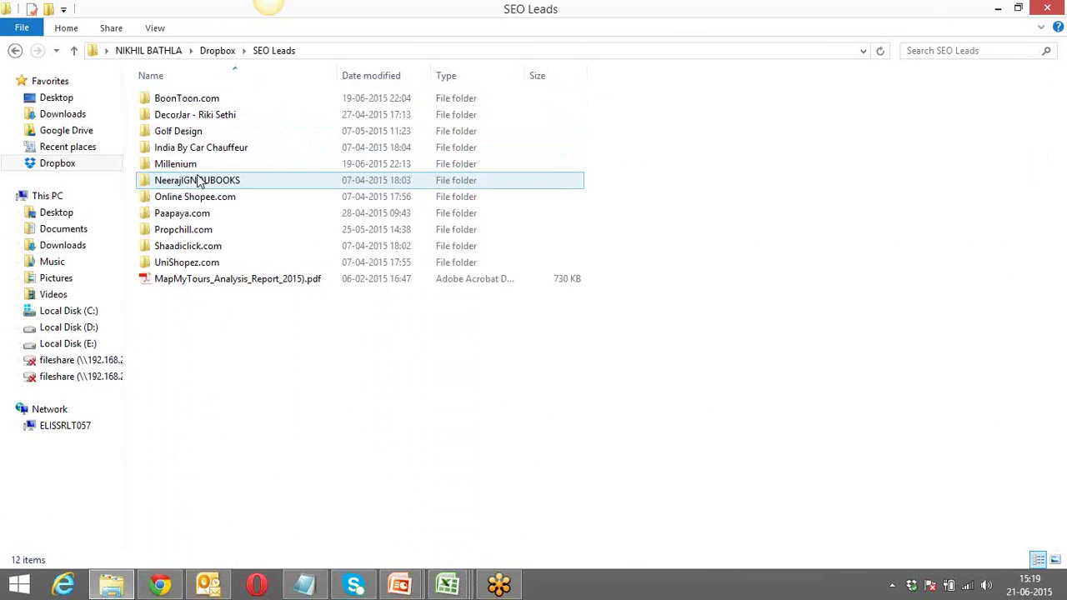
{"action": "double_click", "coordinate": [199, 230]}
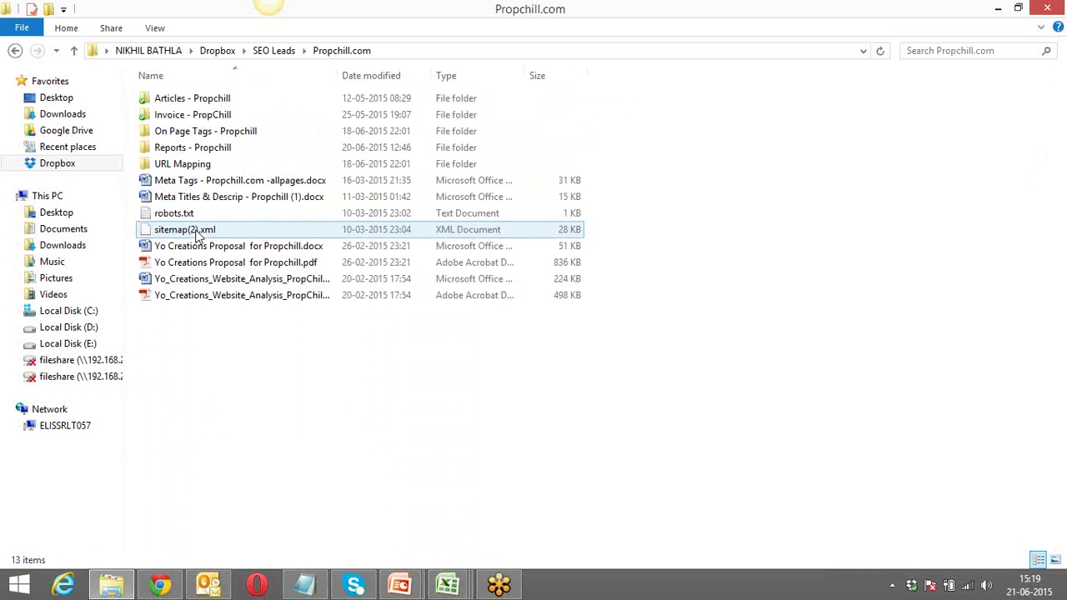
{"action": "double_click", "coordinate": [210, 167]}
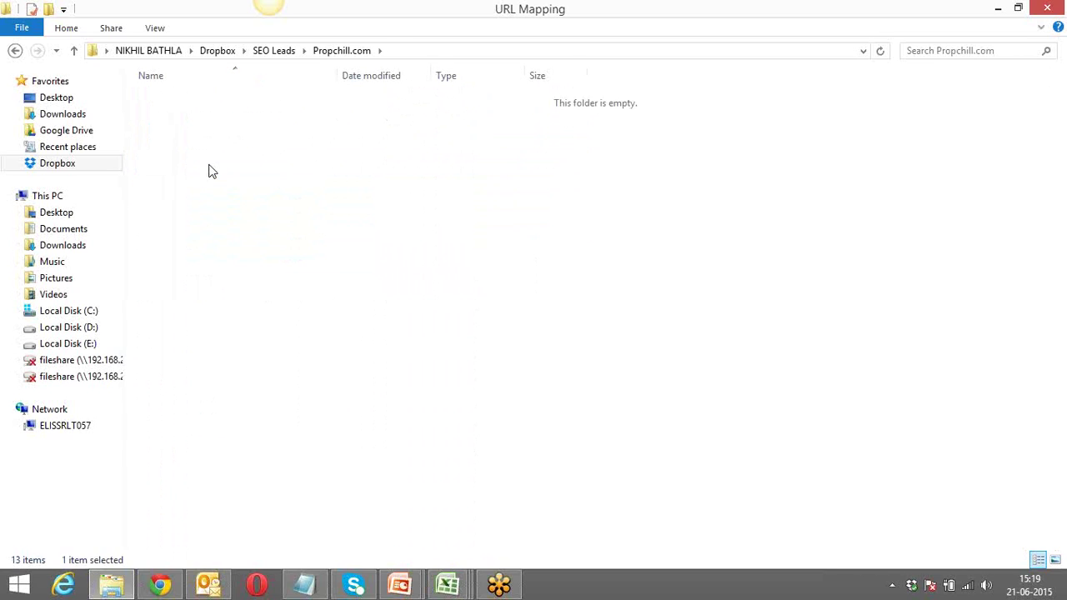
{"action": "double_click", "coordinate": [226, 102]}
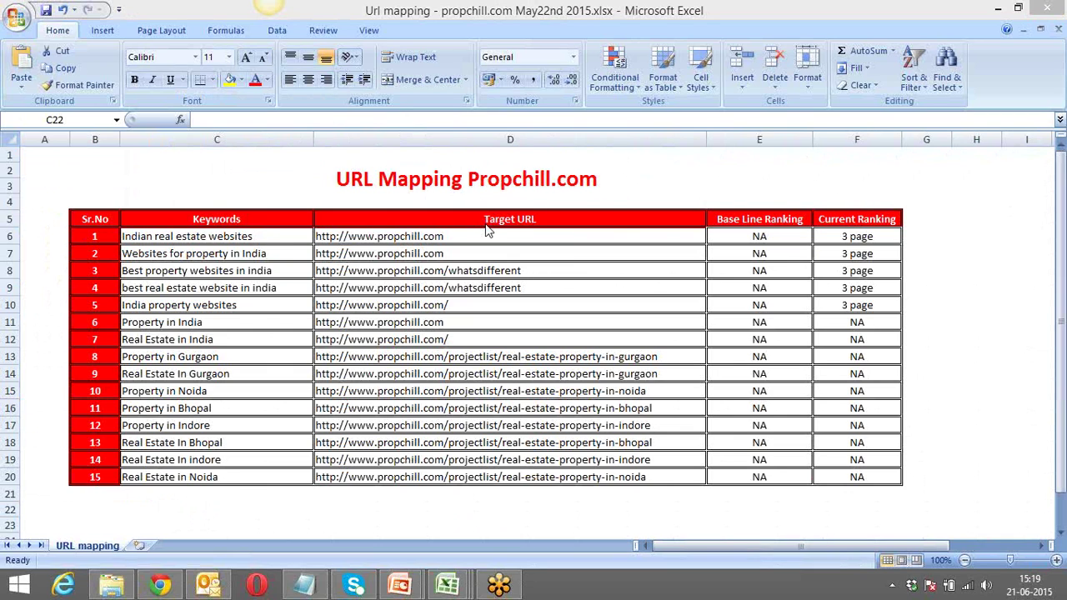
Review the India property keywords and their target URLs in rows 6–10
{"action": "left_click", "coordinate": [258, 236]}
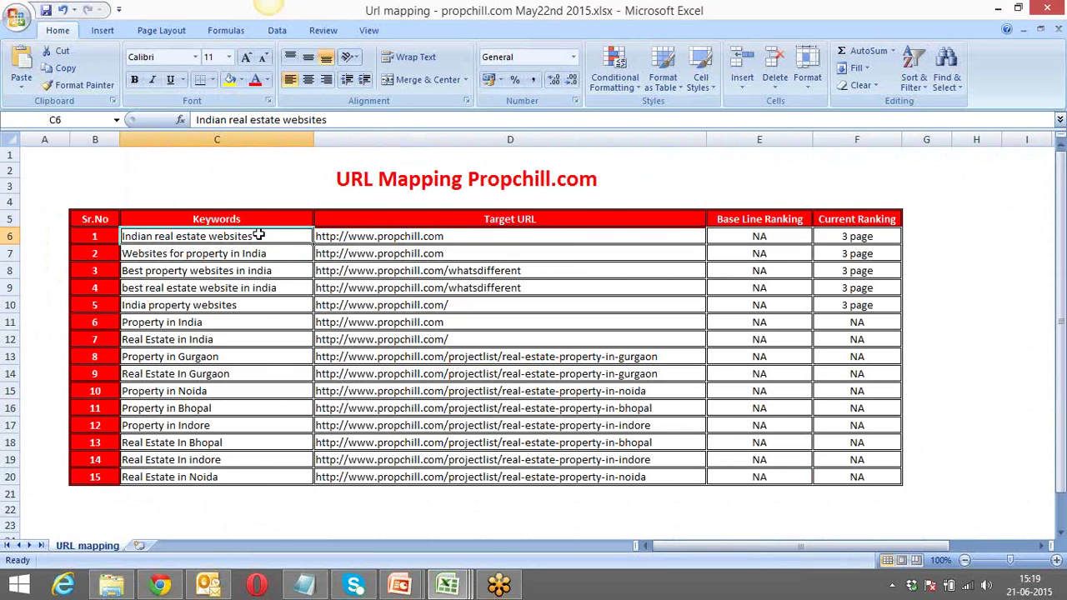
{"action": "left_click", "coordinate": [338, 237]}
{"action": "left_click", "coordinate": [245, 258]}
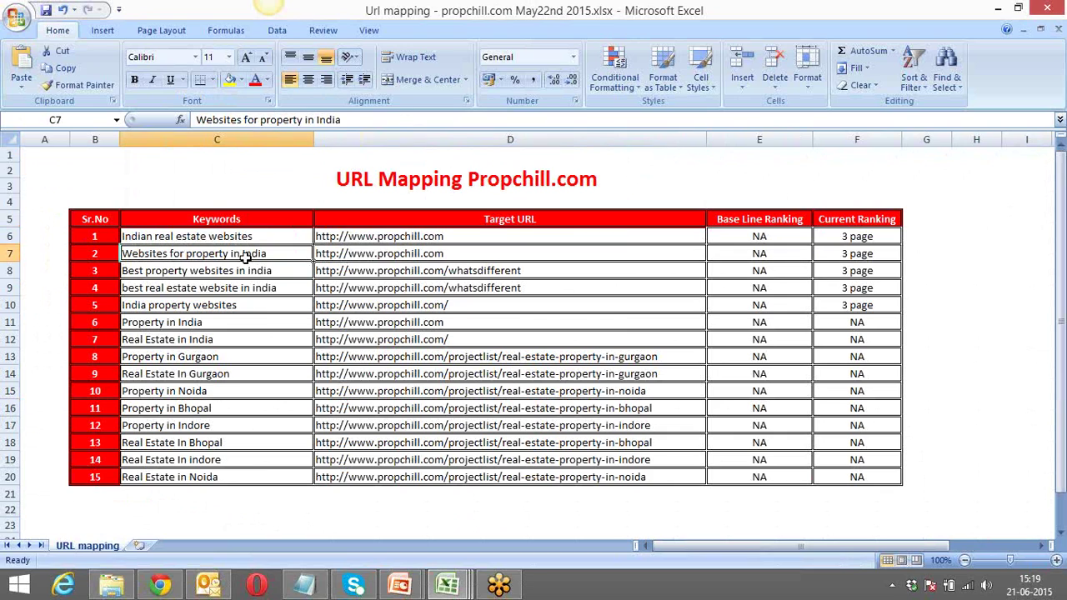
{"action": "left_click", "coordinate": [349, 271]}
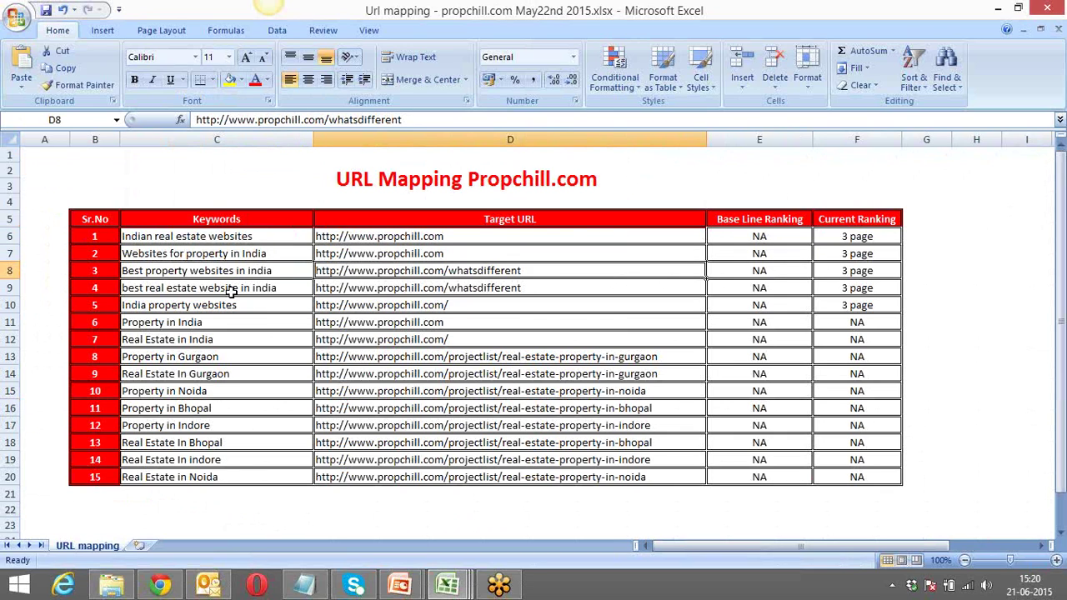
{"action": "left_click", "coordinate": [232, 290]}
{"action": "left_click", "coordinate": [338, 288]}
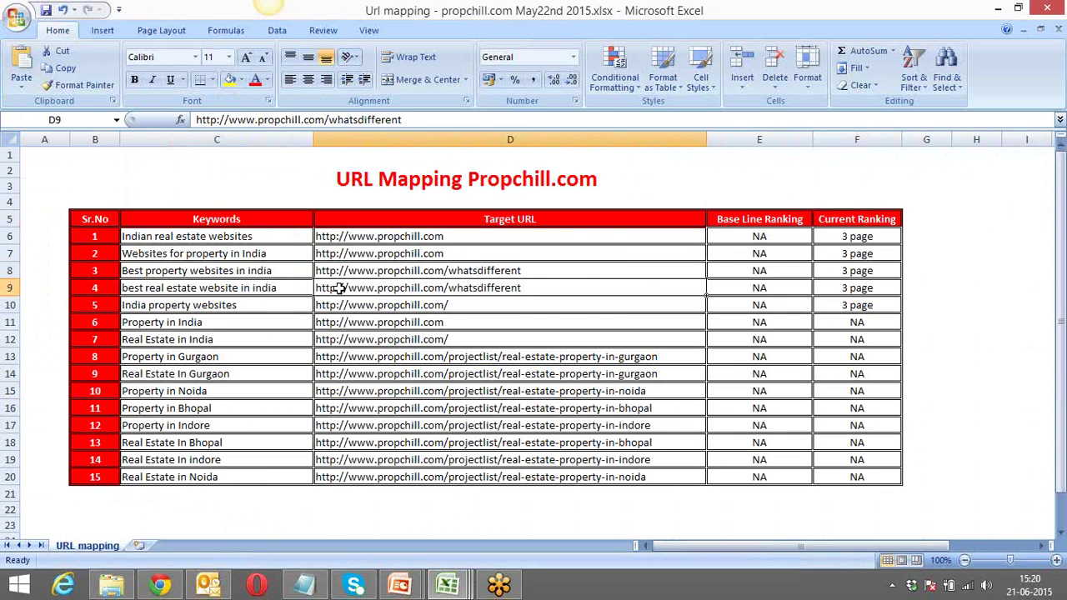
{"action": "left_click", "coordinate": [259, 305]}
{"action": "left_click", "coordinate": [334, 305]}
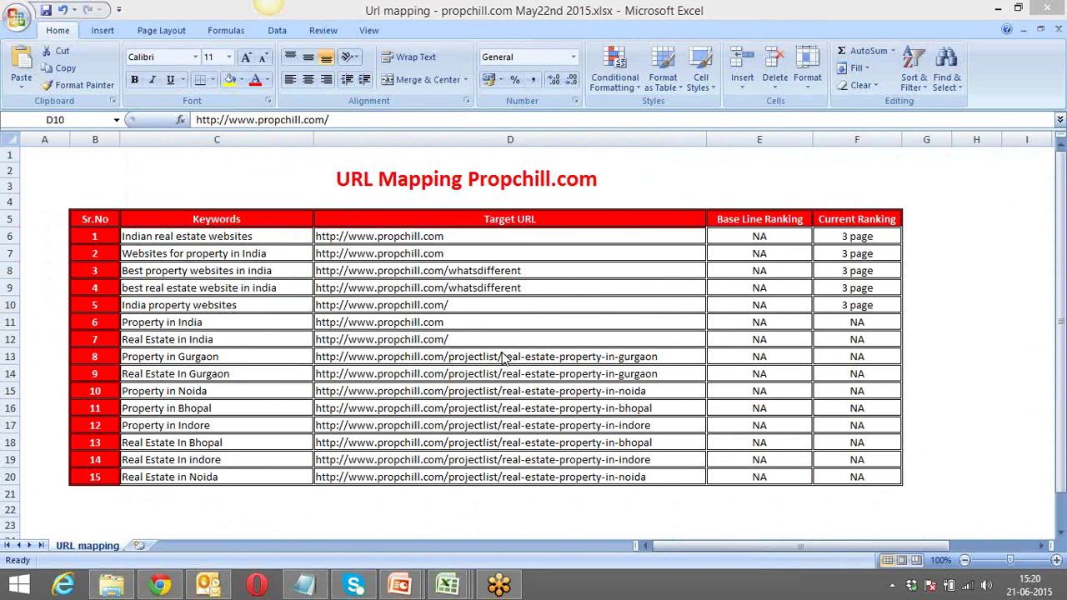
Review the Bhopal, Indore, Noida and Gurgaon keywords and URLs, then return to Chrome
{"action": "left_click", "coordinate": [176, 408]}
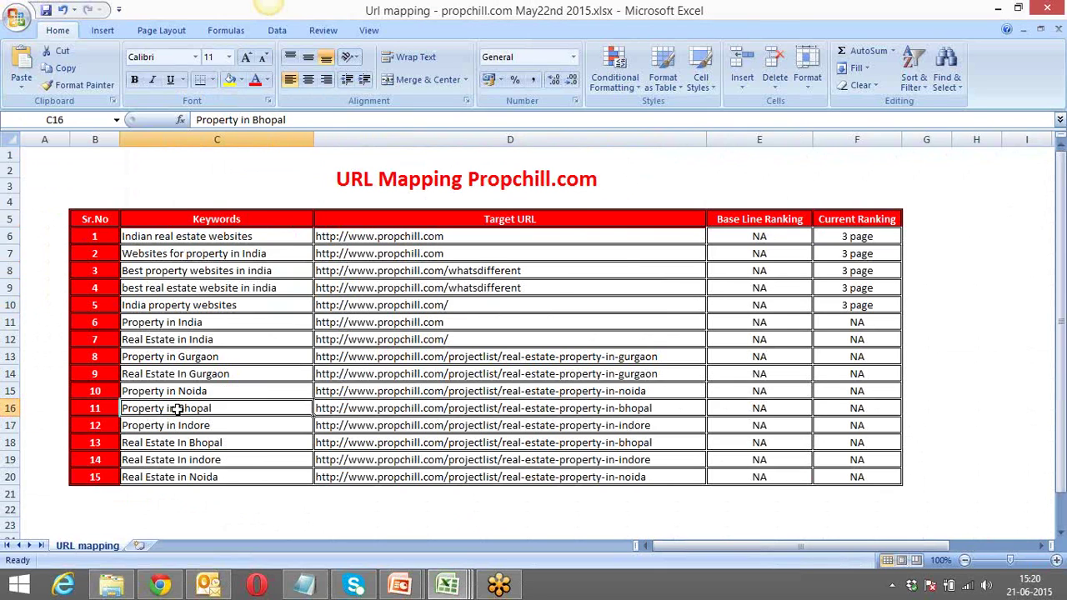
{"action": "left_click", "coordinate": [560, 408]}
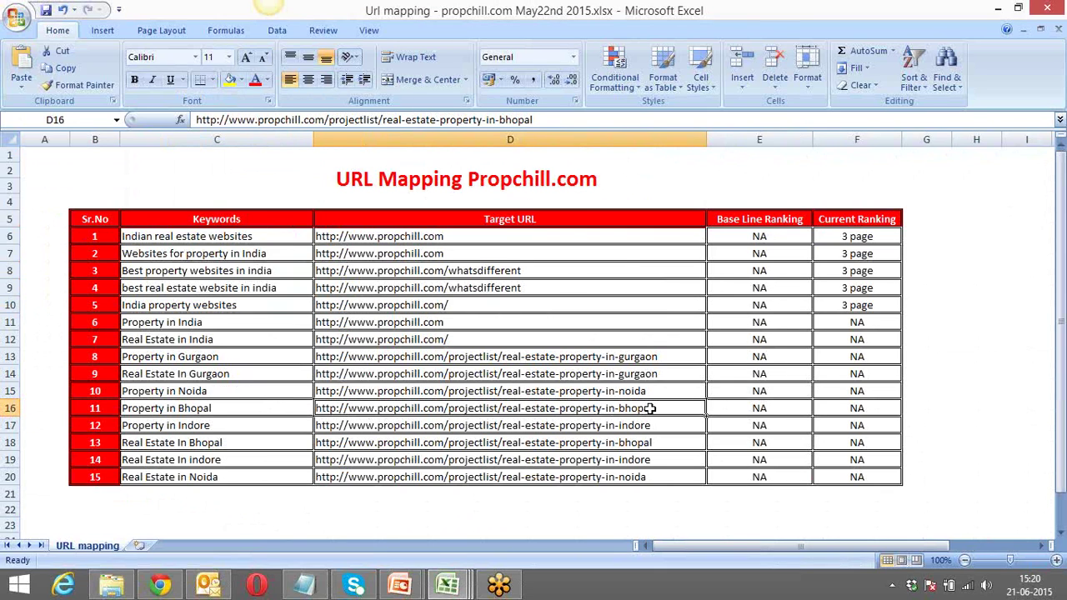
{"action": "left_click", "coordinate": [175, 427]}
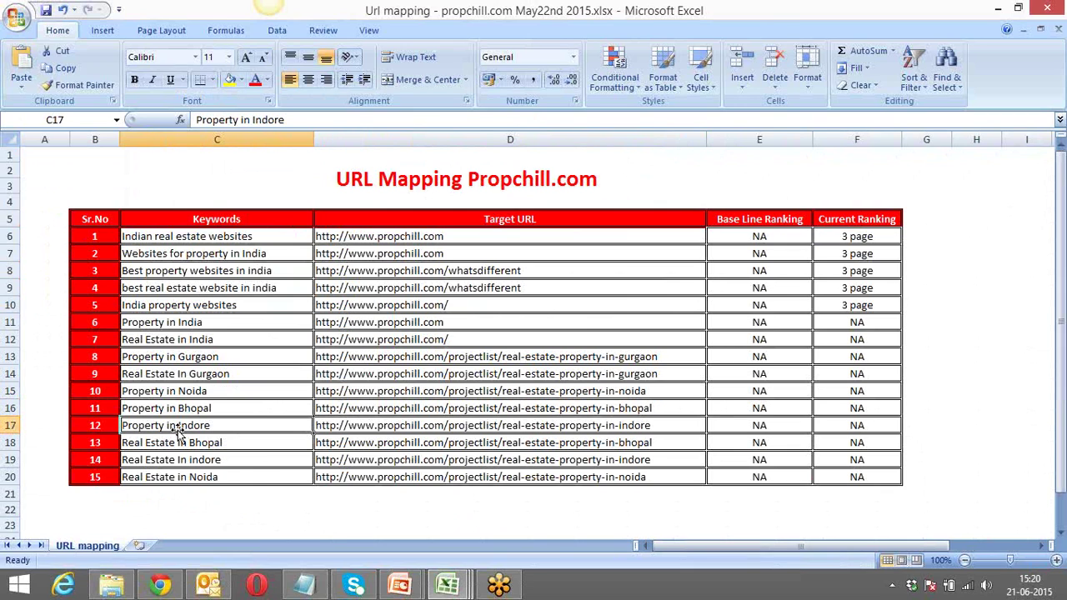
{"action": "left_click", "coordinate": [570, 427]}
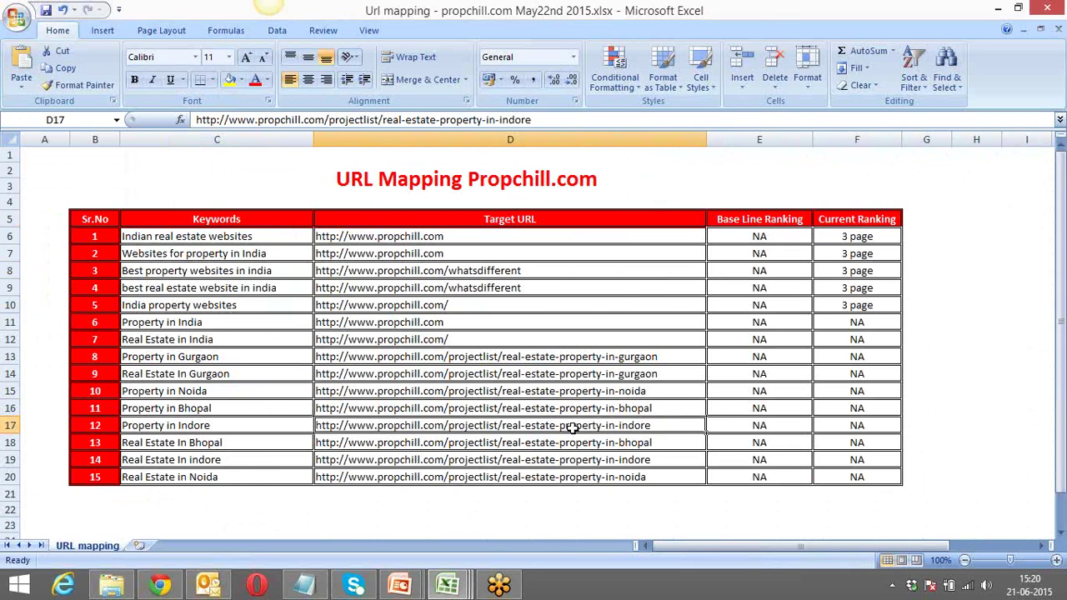
{"action": "left_click", "coordinate": [248, 445]}
{"action": "left_click", "coordinate": [469, 445]}
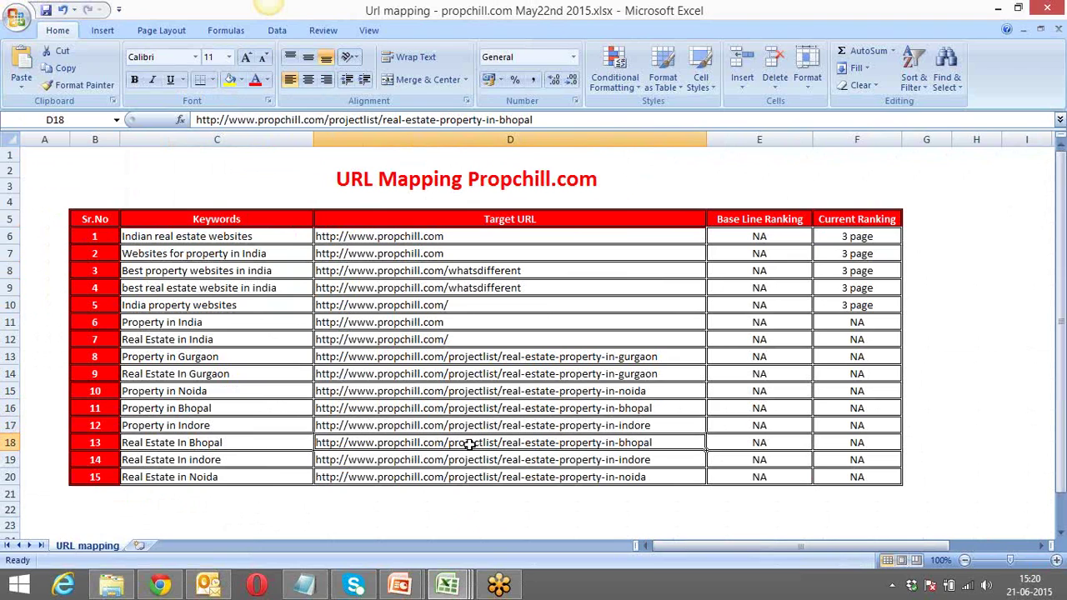
{"action": "left_click", "coordinate": [455, 461]}
{"action": "left_click", "coordinate": [448, 477]}
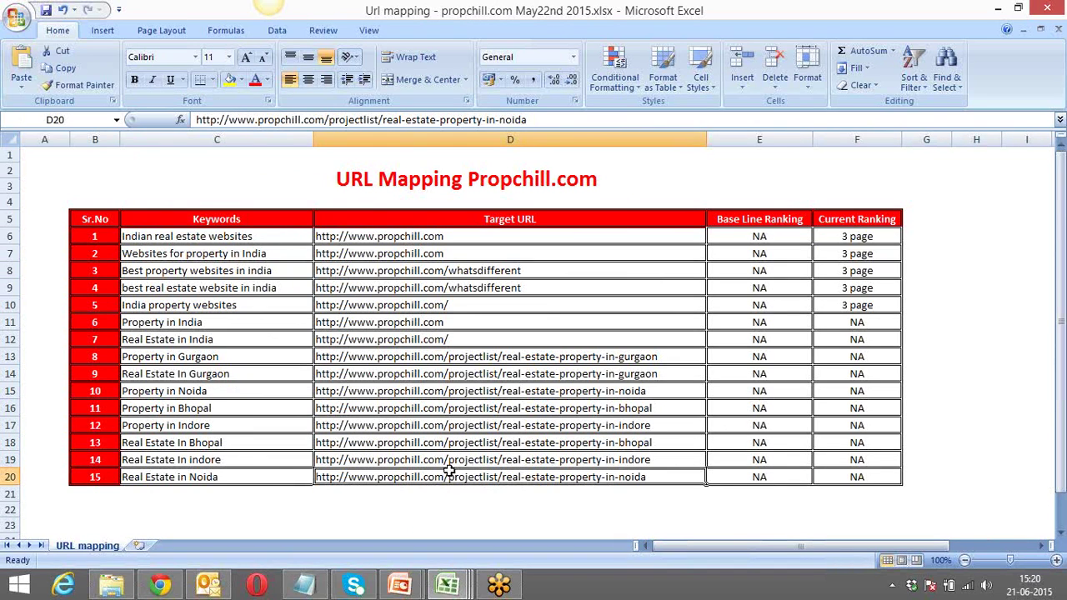
{"action": "left_click", "coordinate": [472, 375]}
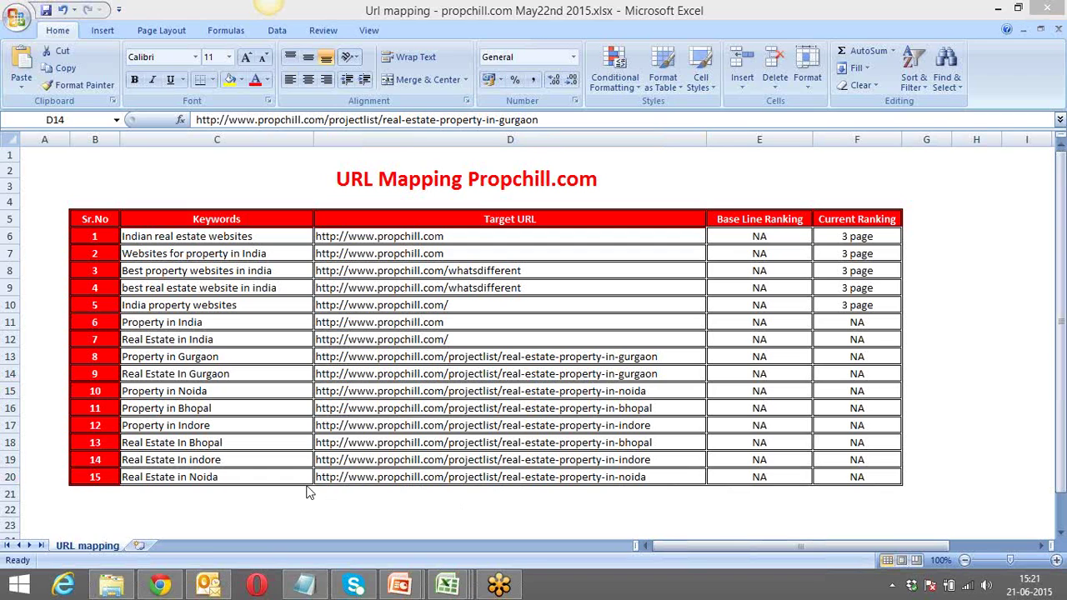
{"action": "left_click", "coordinate": [159, 585]}
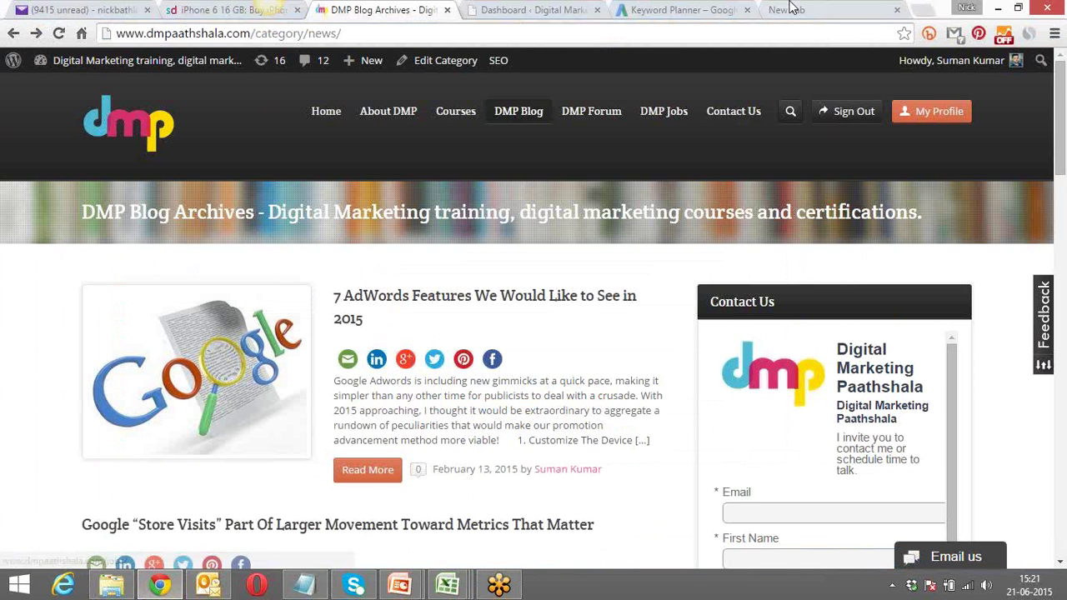
Load the portfolio site's .in domain in a new tab, fixing a typo in the address
{"action": "left_click", "coordinate": [792, 9]}
{"action": "left_click", "coordinate": [741, 30]}
{"action": "type", "text": "sau"}
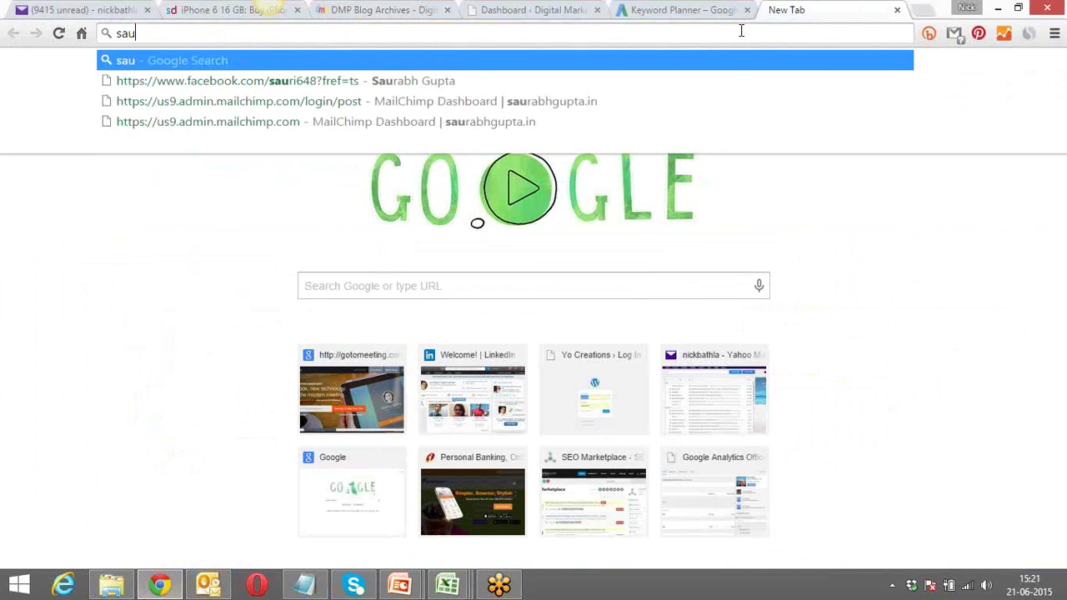
{"action": "type", "text": "rabh"}
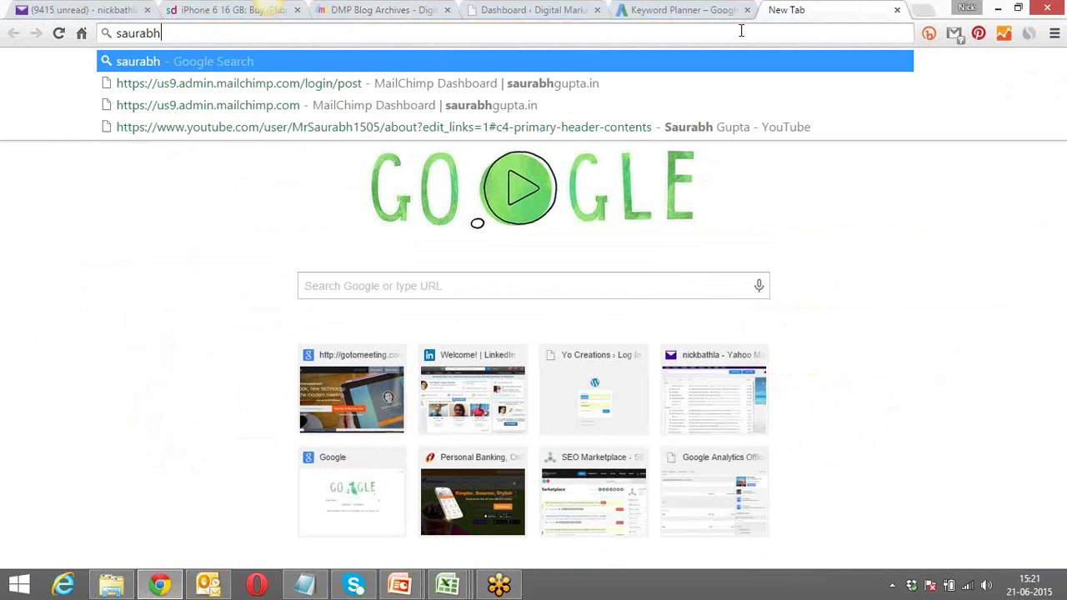
{"action": "type", "text": "gup"}
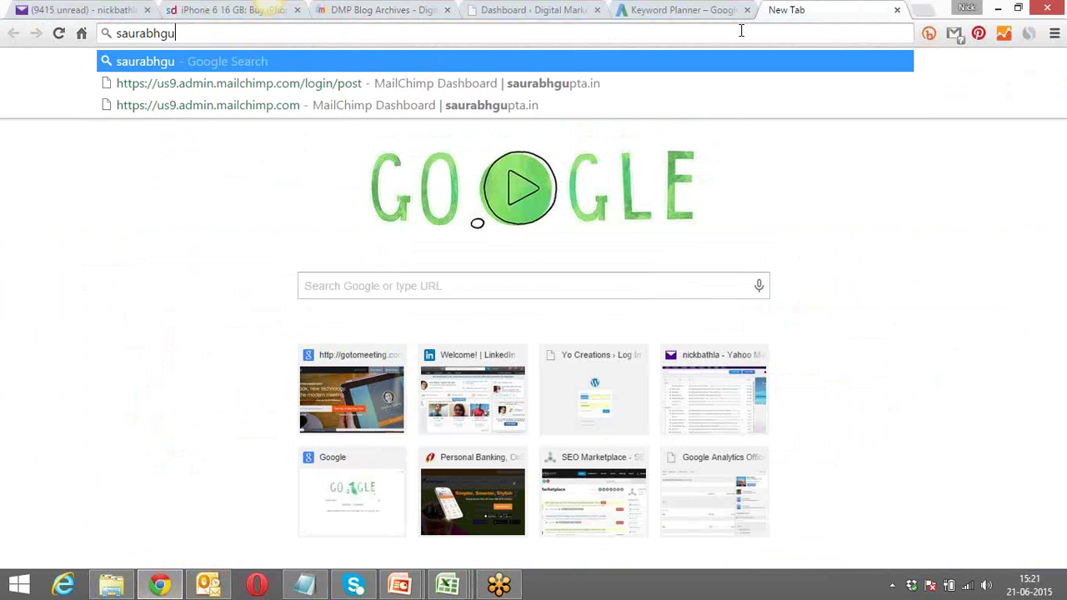
{"action": "key", "text": "BackSpace"}
{"action": "key", "text": "BackSpace"}
{"action": "key", "text": "BackSpace"}
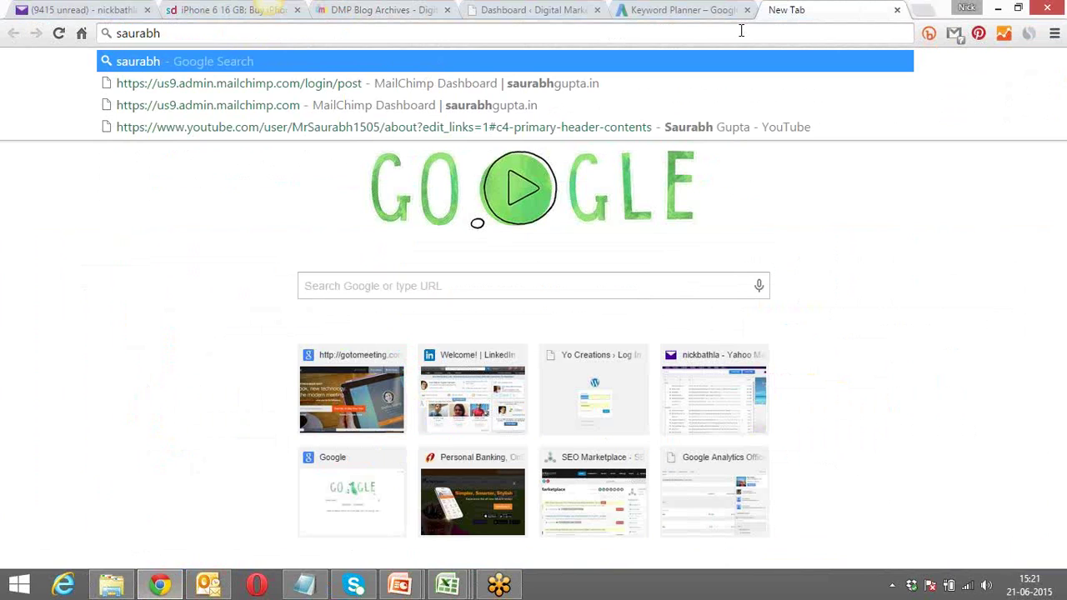
{"action": "type", "text": "gupta.in"}
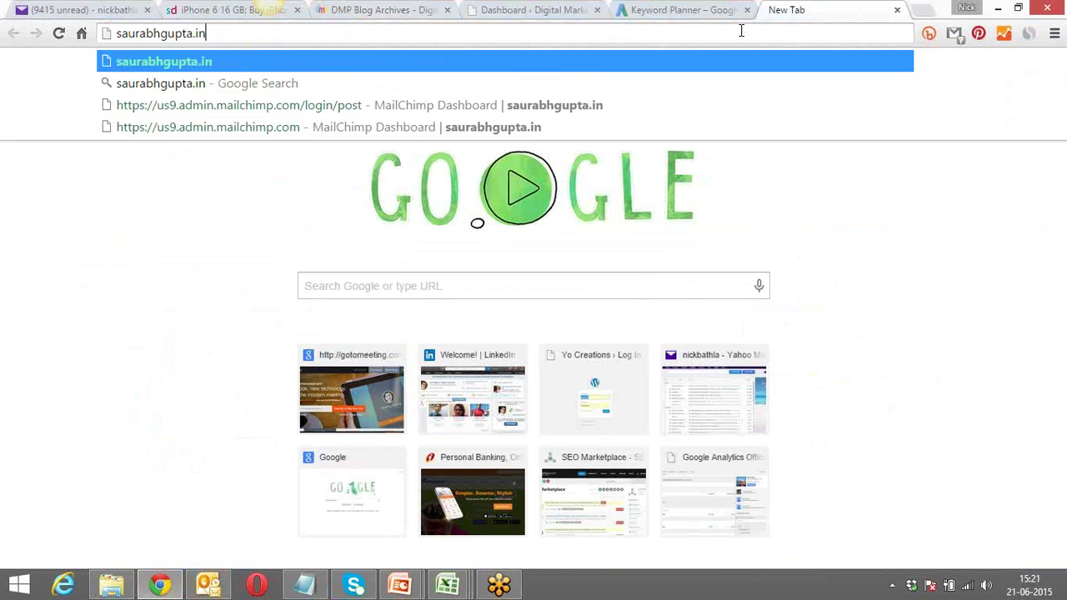
{"action": "key", "text": "Return"}
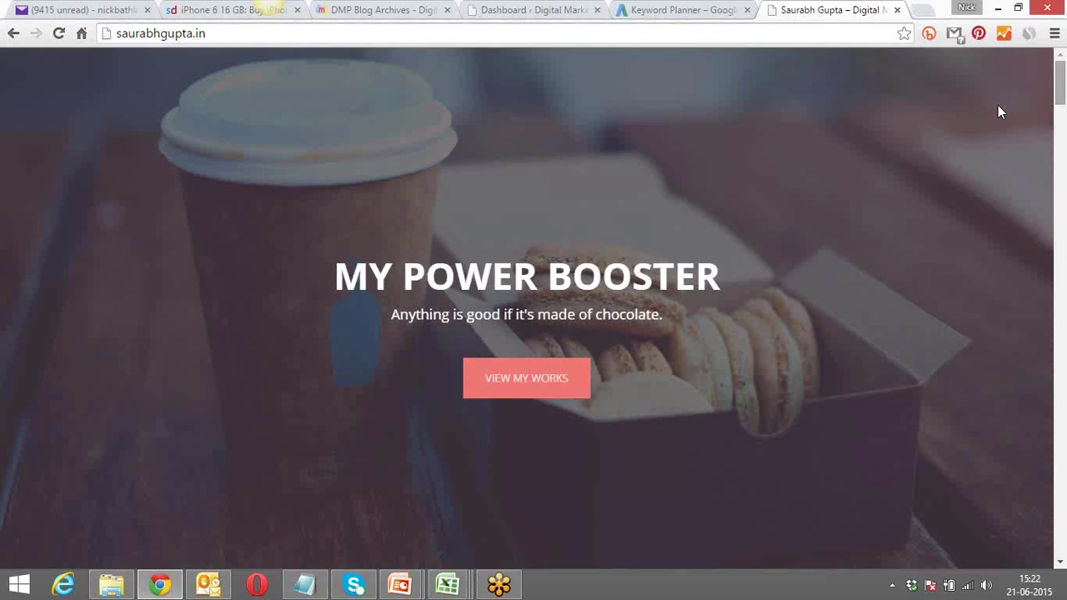
Scroll to the site's navigation bar, open BLOG, and scroll through the blog posts
{"action": "left_click_drag", "start_coordinate": [1060, 79], "coordinate": [1060, 117]}
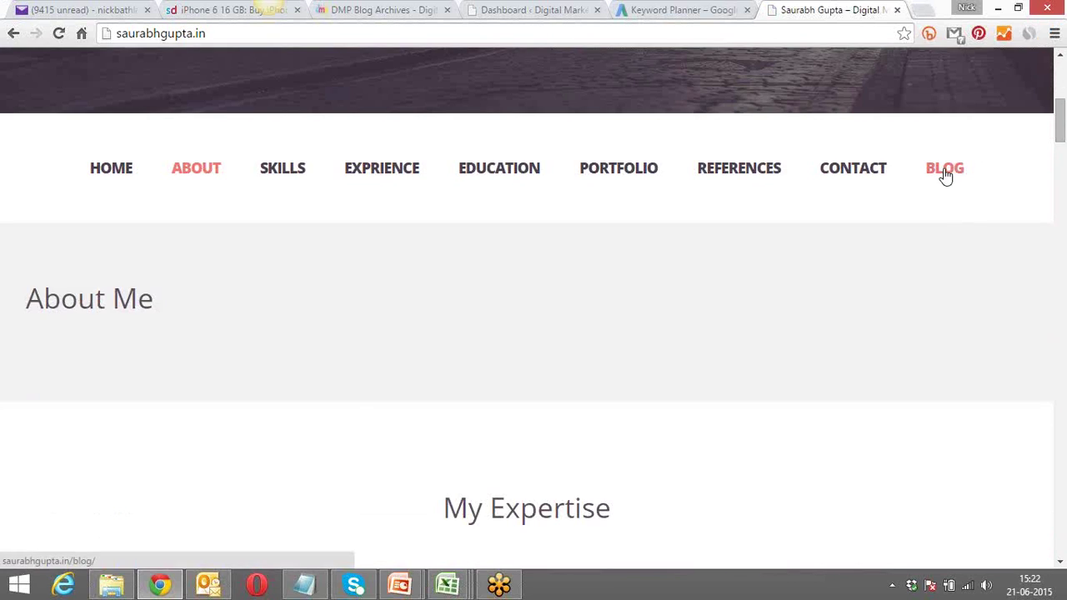
{"action": "left_click_drag", "start_coordinate": [1061, 116], "coordinate": [1062, 178]}
{"action": "left_click", "coordinate": [946, 104]}
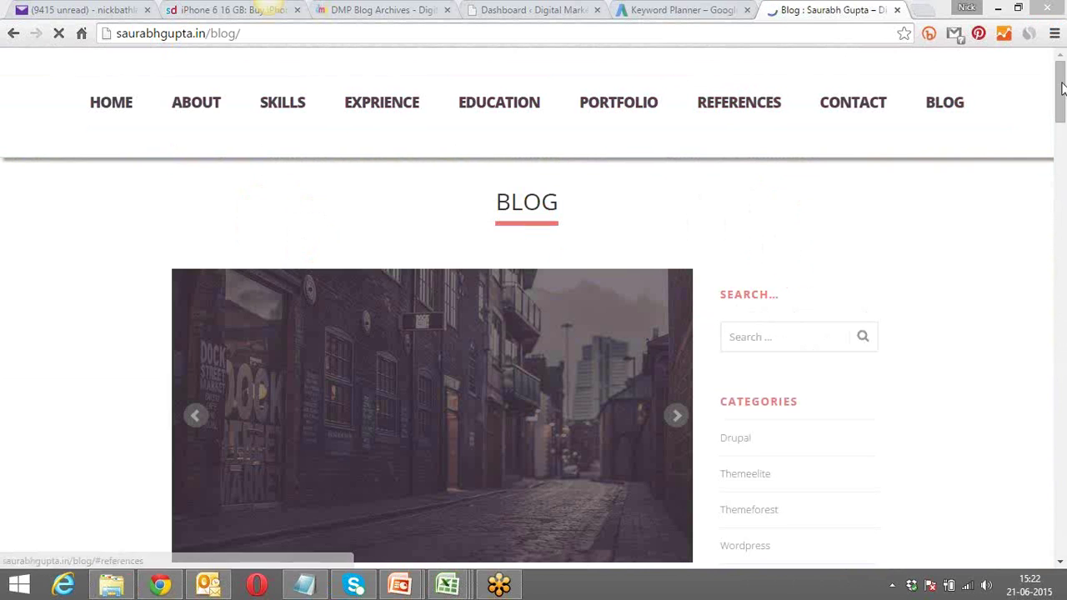
{"action": "left_click_drag", "start_coordinate": [1061, 90], "coordinate": [1062, 415]}
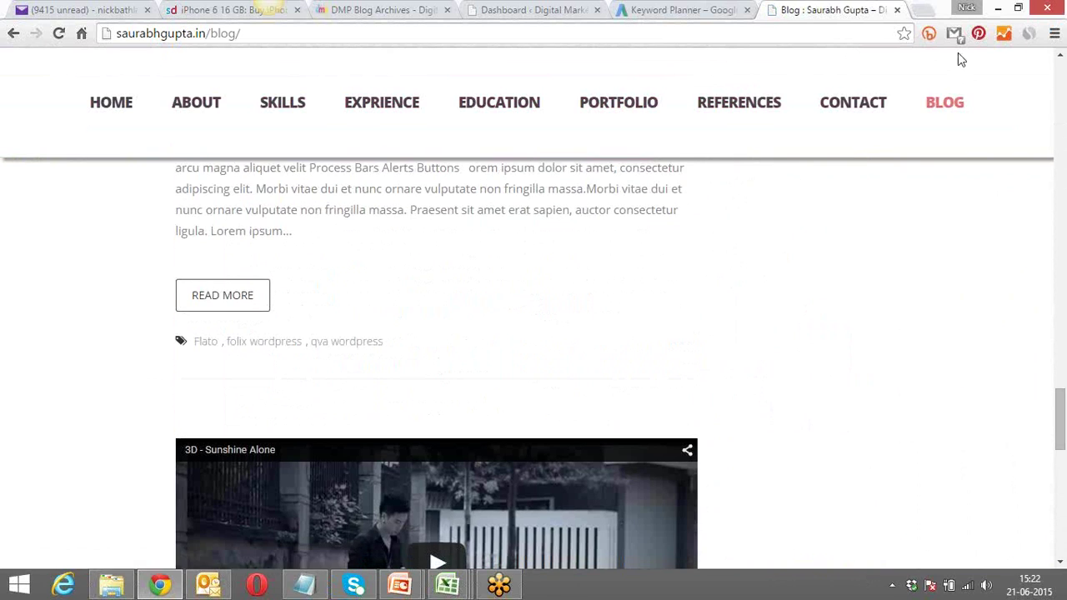
In a new tab, load the site's /wp-admin address using the autocompleted domain
{"action": "left_click", "coordinate": [925, 10]}
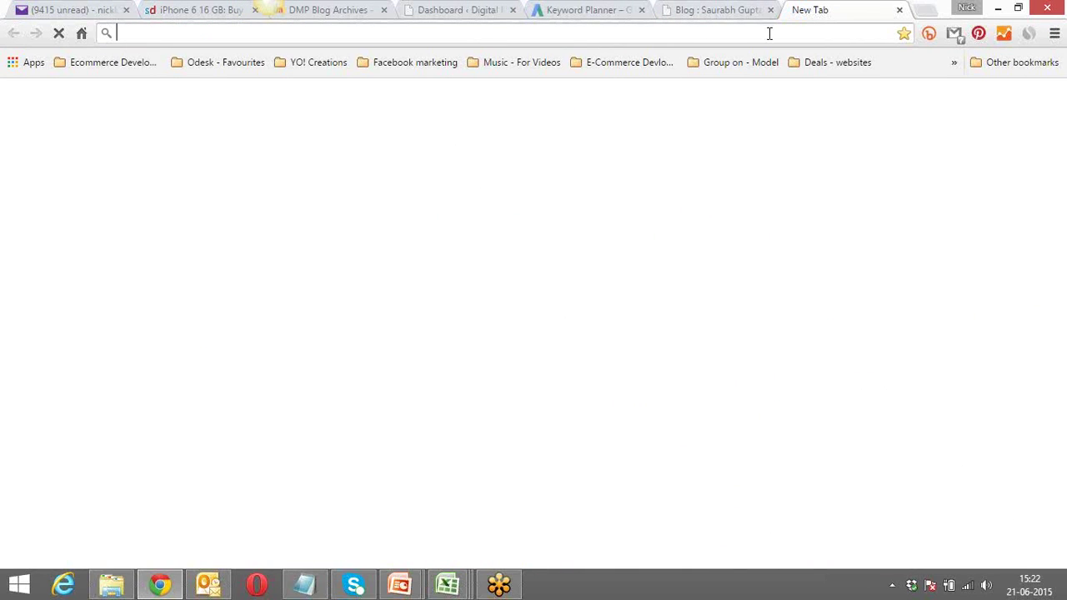
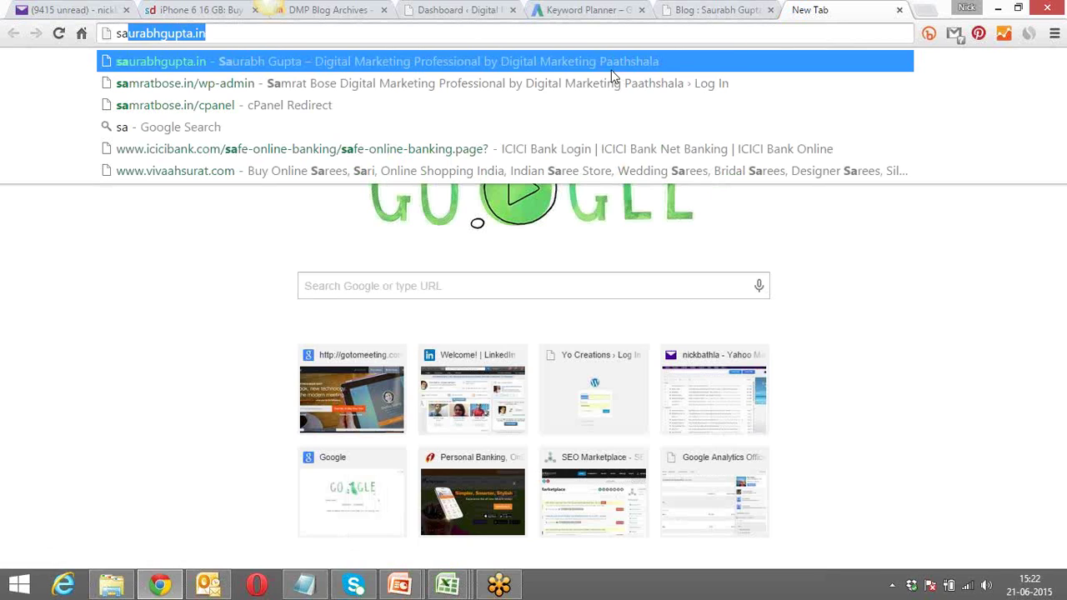
{"action": "key", "text": "End"}
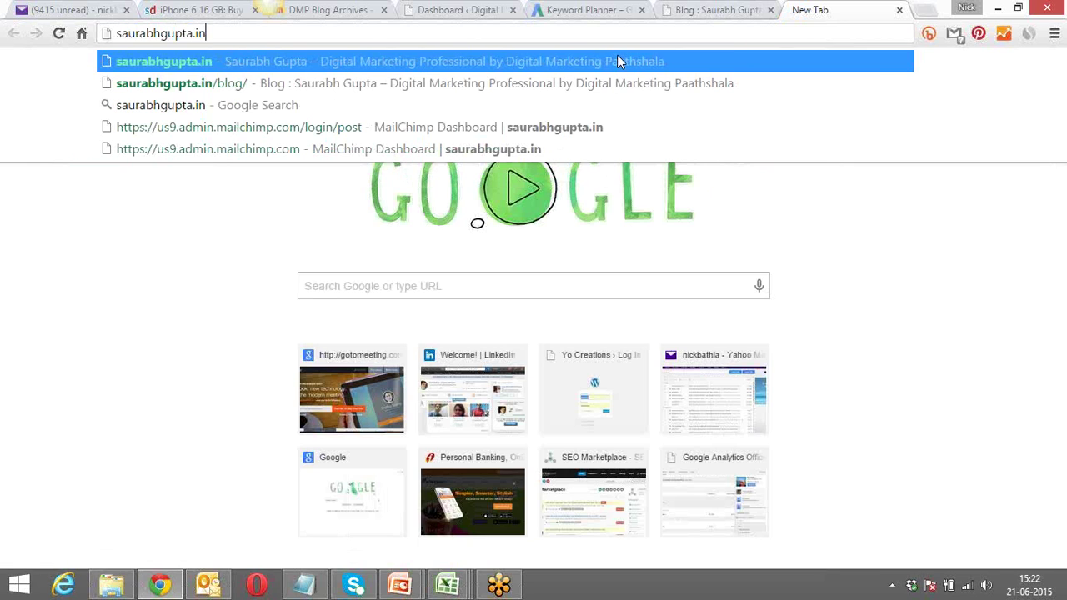
{"action": "type", "text": "/w"}
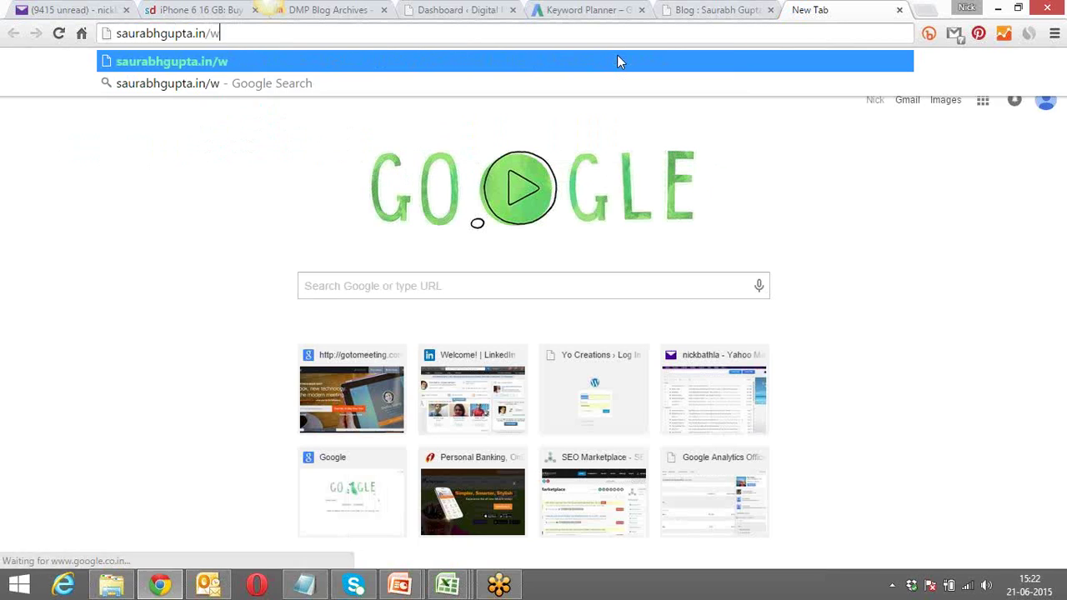
{"action": "type", "text": "p-admin"}
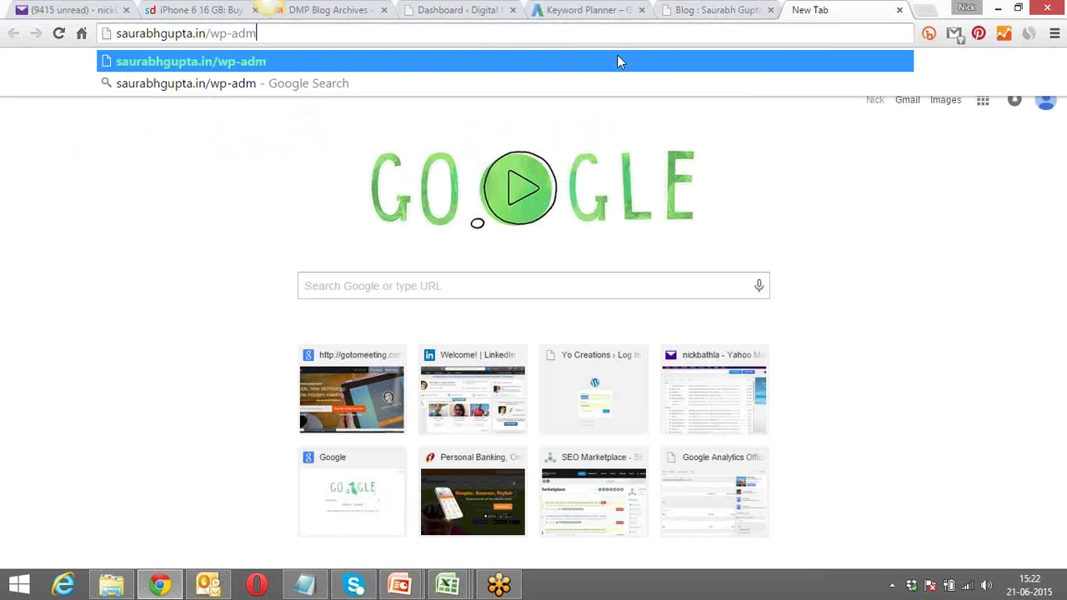
{"action": "key", "text": "Return"}
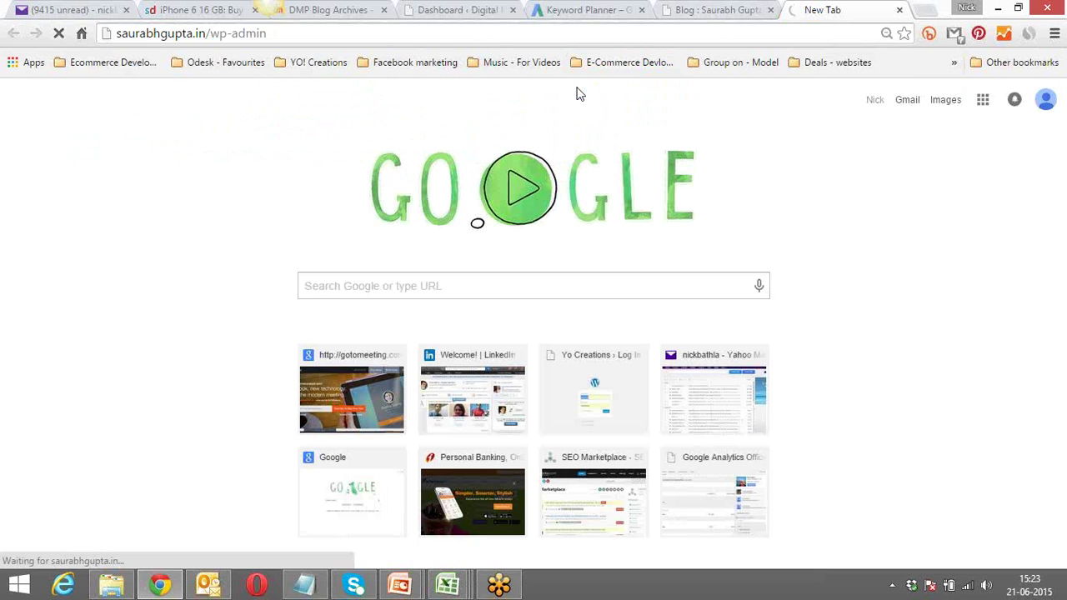
{"action": "left_click", "coordinate": [114, 586]}
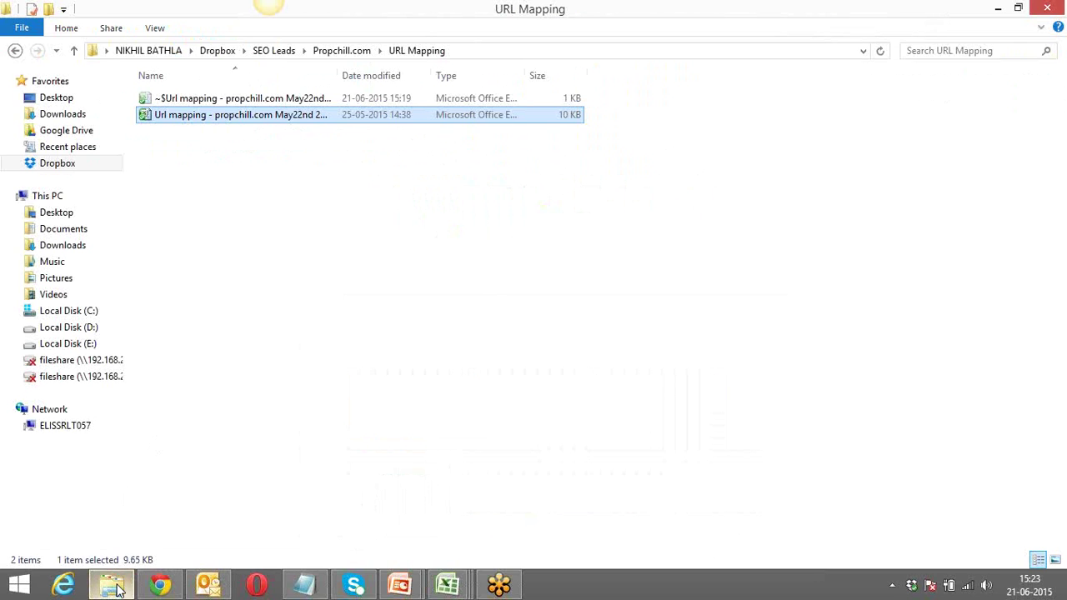
Go to Google Drive's Cpanel folder and open 'Site admin details.gsheet'
{"action": "left_click", "coordinate": [67, 134]}
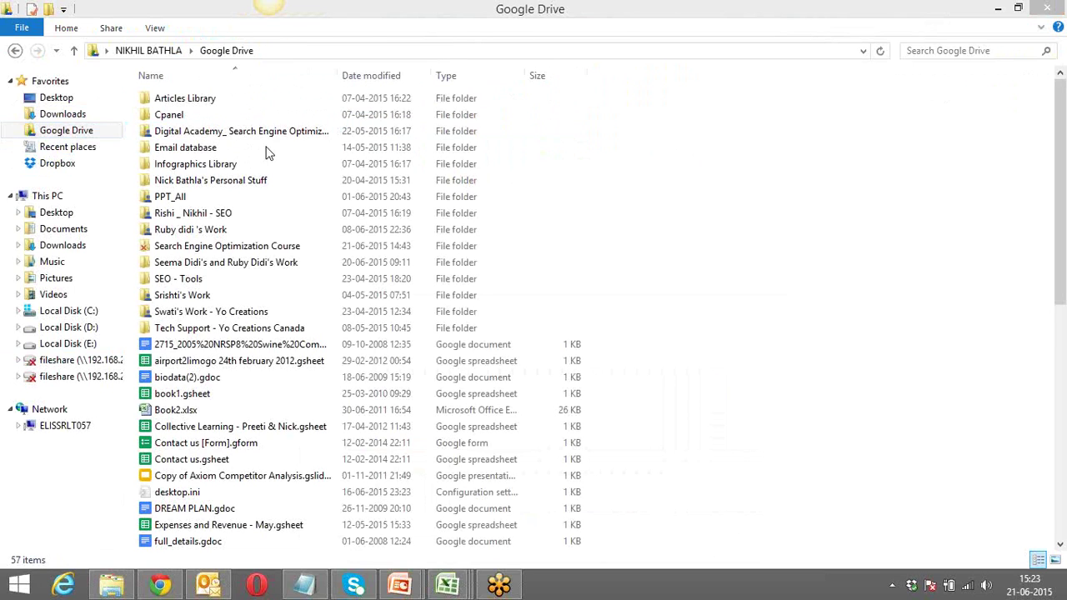
{"action": "double_click", "coordinate": [222, 114]}
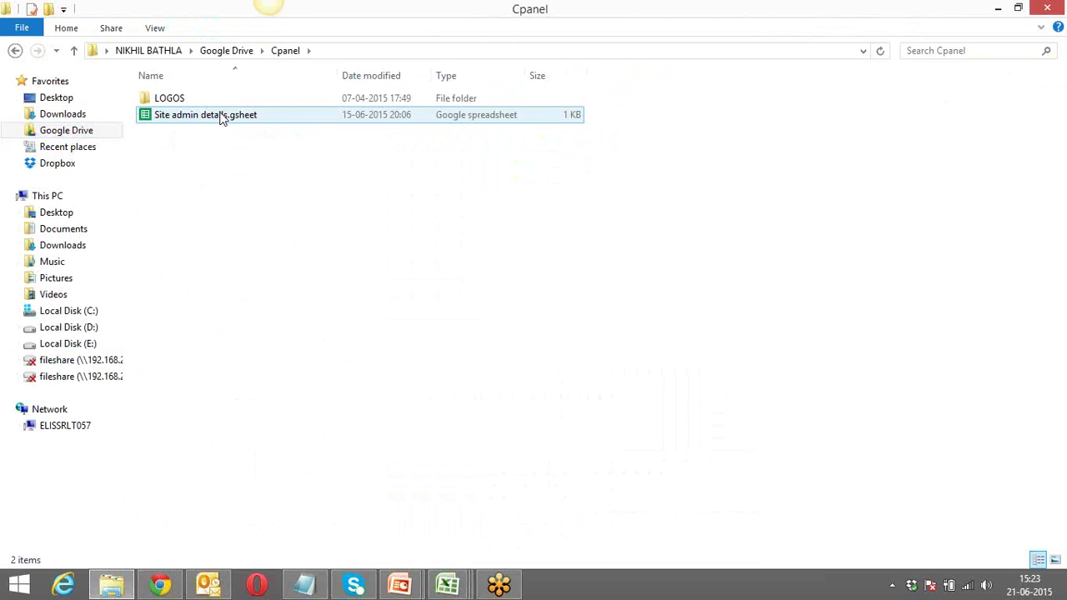
{"action": "double_click", "coordinate": [223, 118]}
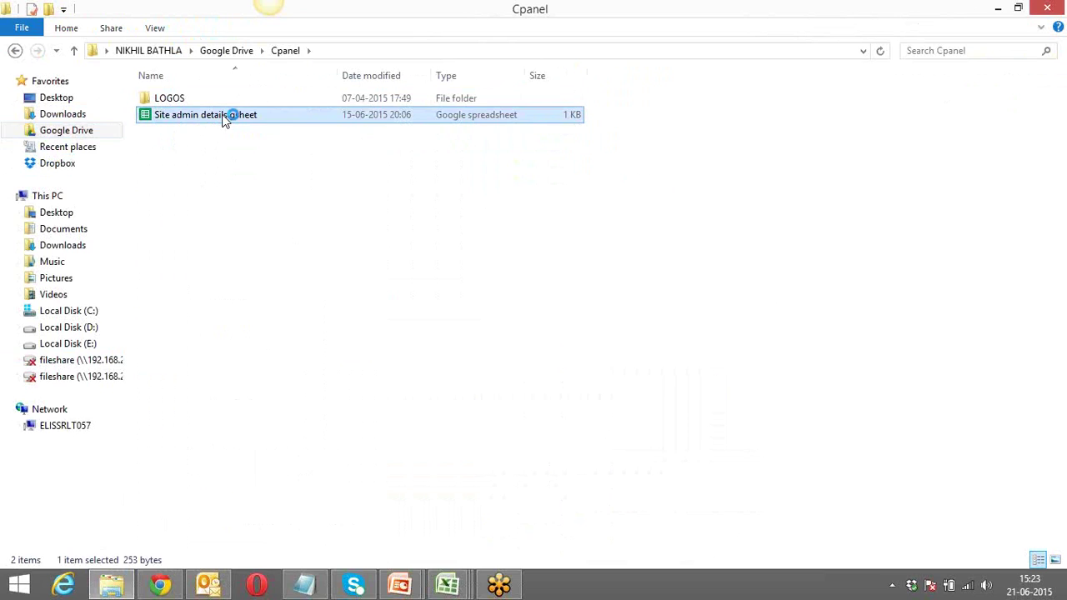
Enter the username in the WordPress login form and move to the password field
{"action": "left_click", "coordinate": [158, 583]}
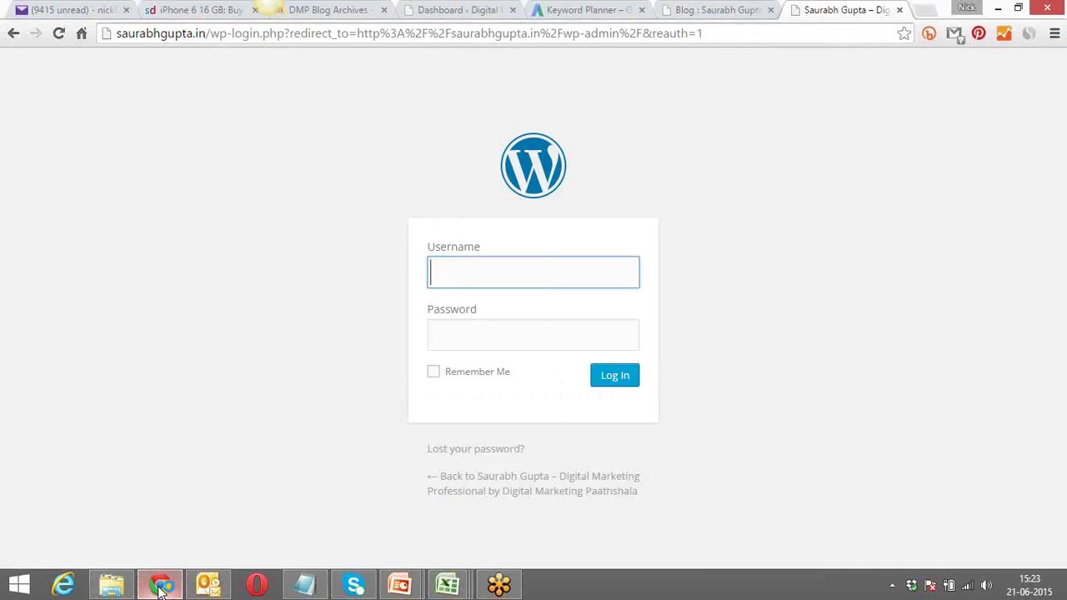
{"action": "type", "text": "admin"}
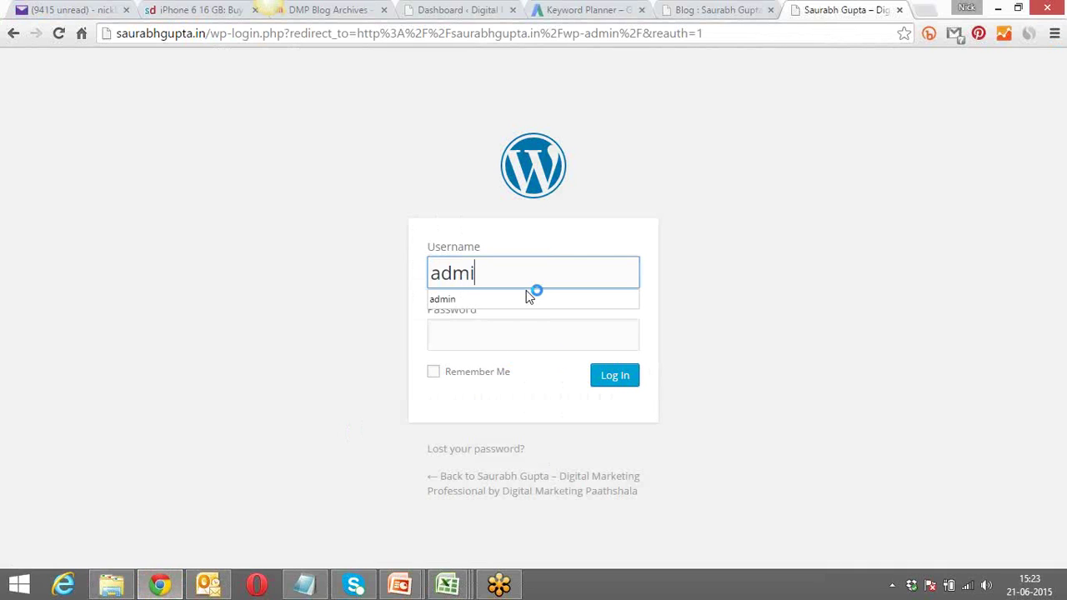
{"action": "left_click", "coordinate": [508, 338]}
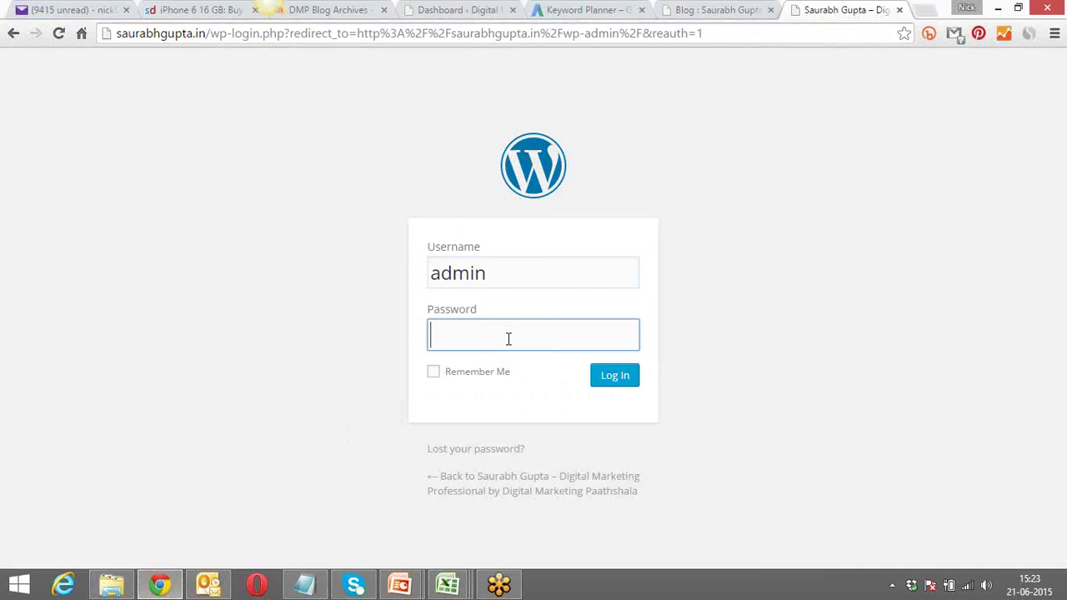
Bring the Site admin details sheet up in Chrome, moving between the login and blog tabs
{"action": "left_click", "coordinate": [674, 125]}
{"action": "key", "text": "alt+Tab"}
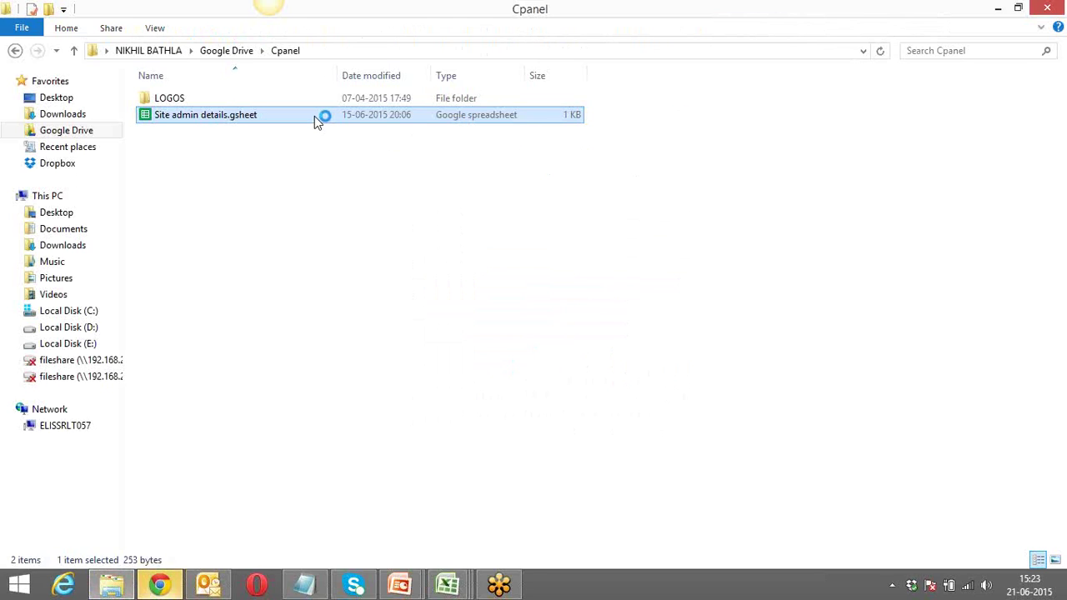
{"action": "left_click", "coordinate": [161, 586]}
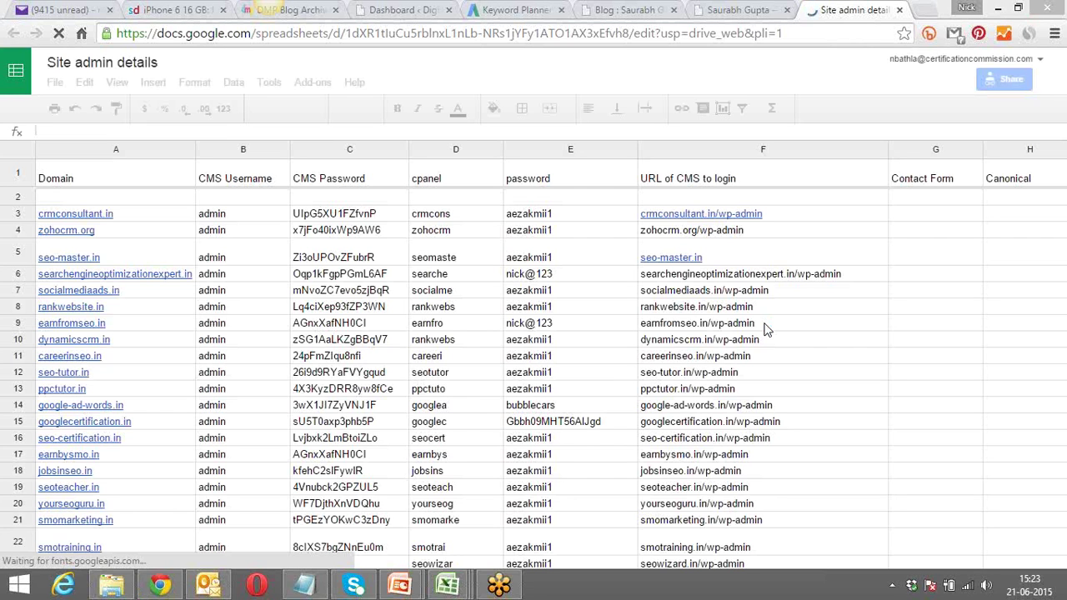
{"action": "left_click", "coordinate": [738, 9]}
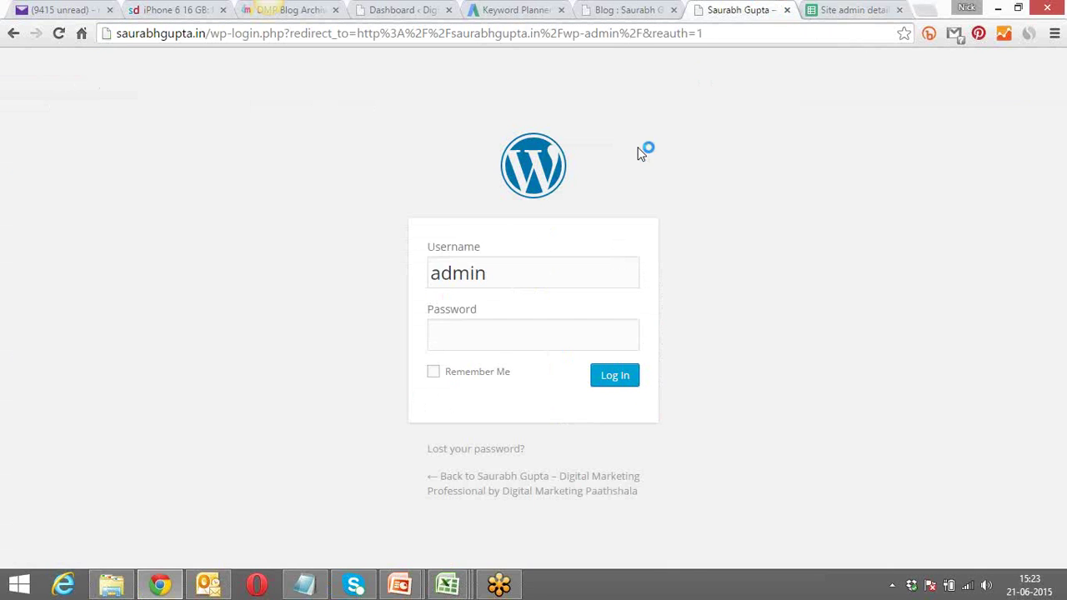
{"action": "left_click", "coordinate": [661, 9]}
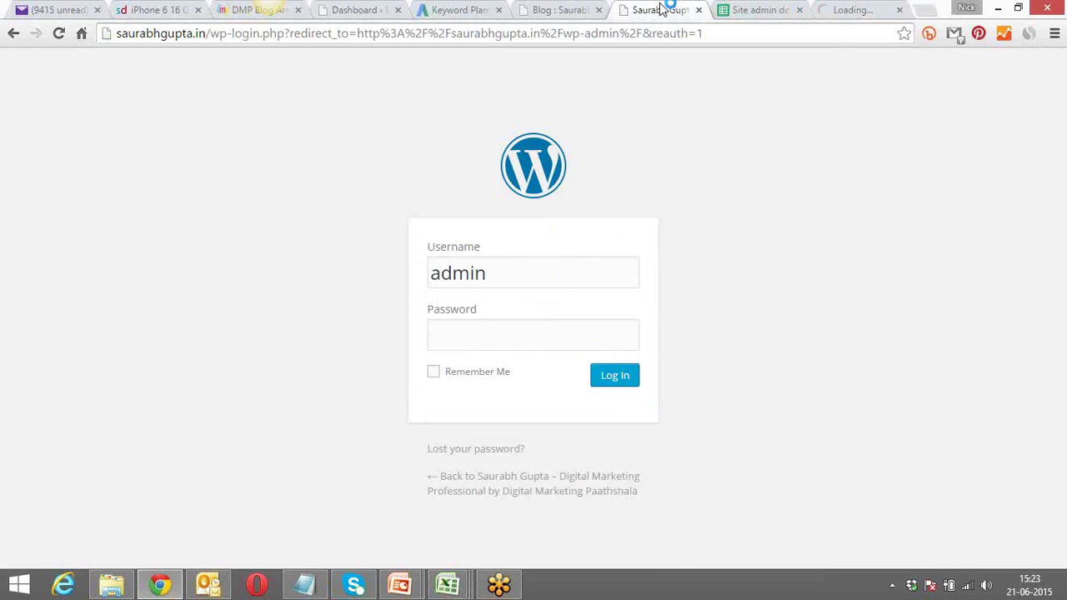
{"action": "left_click", "coordinate": [558, 9]}
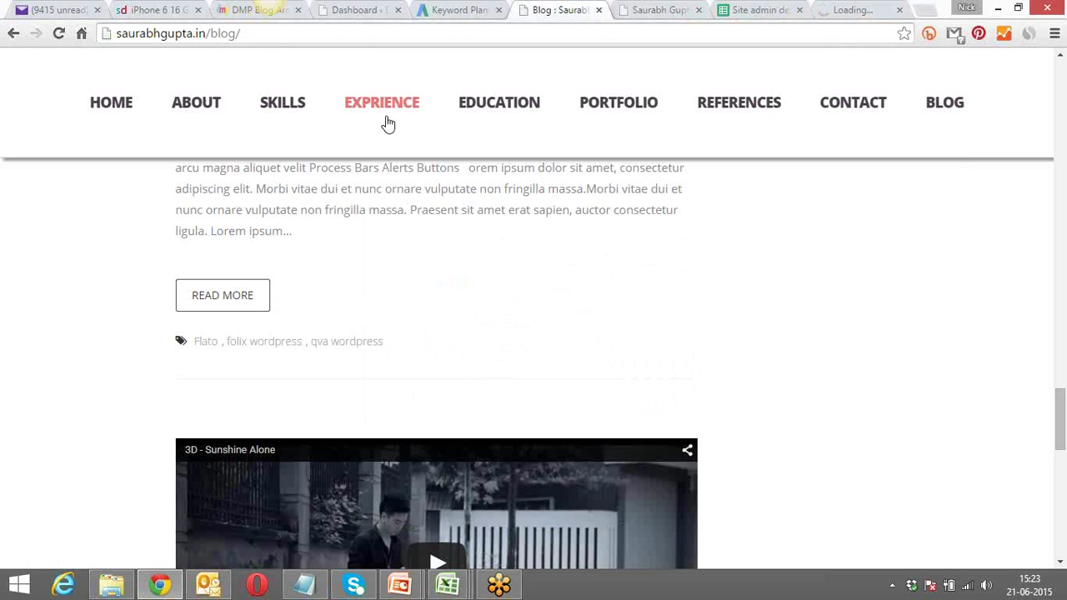
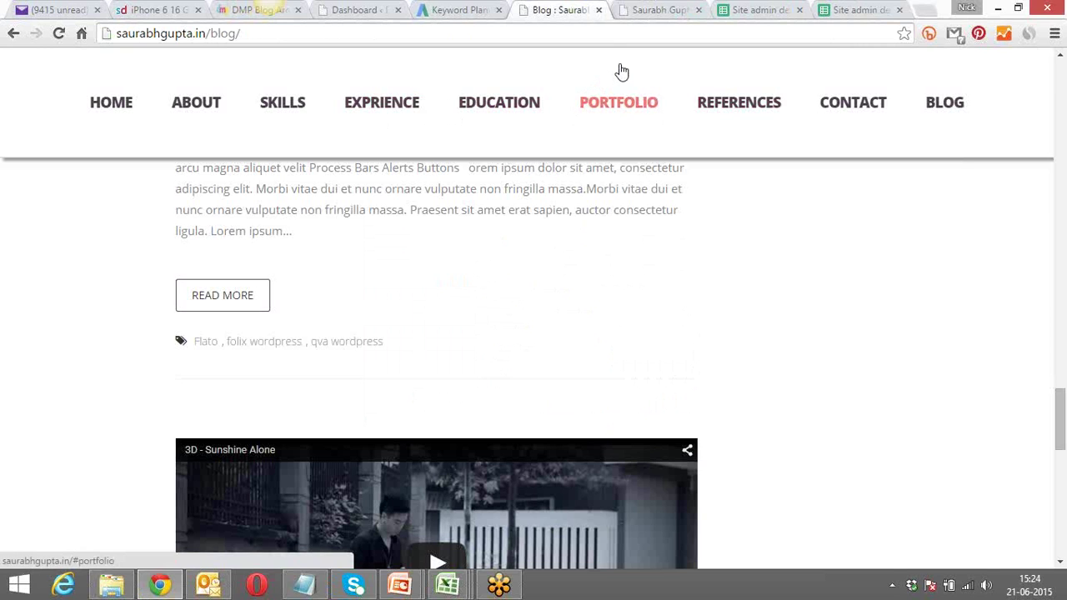
Review the 315 keyword ideas for 'digital marketing training', then go to the Site admin details sheet
{"action": "left_click", "coordinate": [452, 10]}
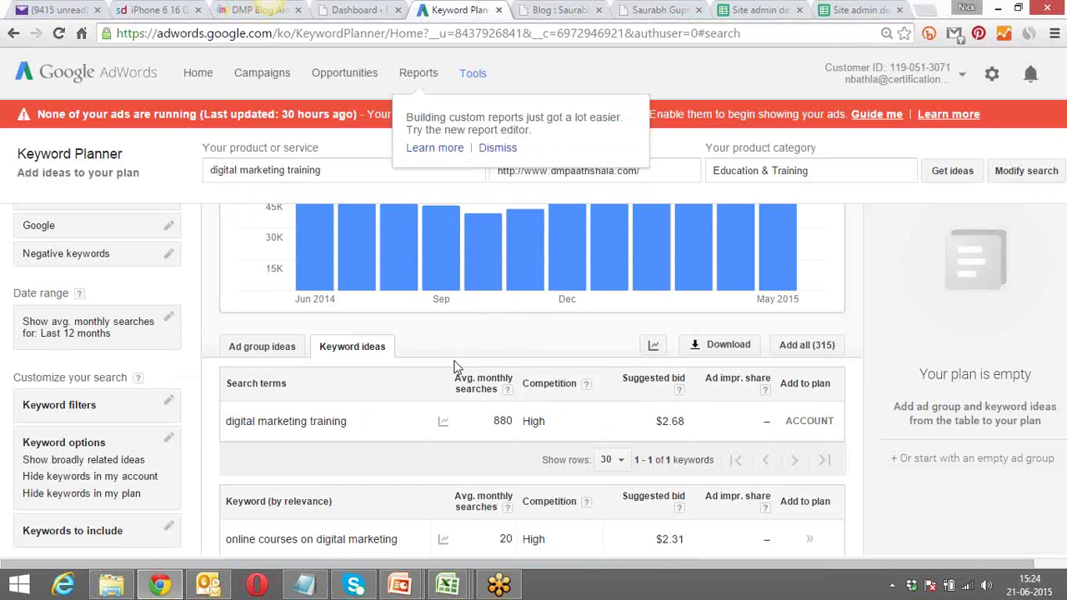
{"action": "scroll", "coordinate": [452, 366], "scroll_direction": "down", "scroll_amount": 3}
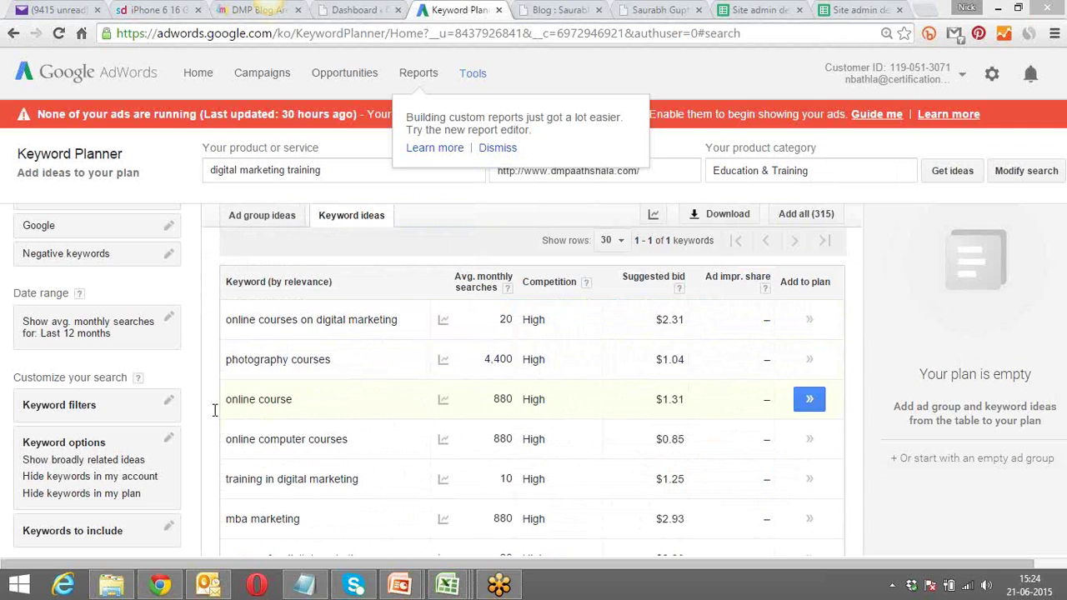
{"action": "triple_click", "coordinate": [262, 440]}
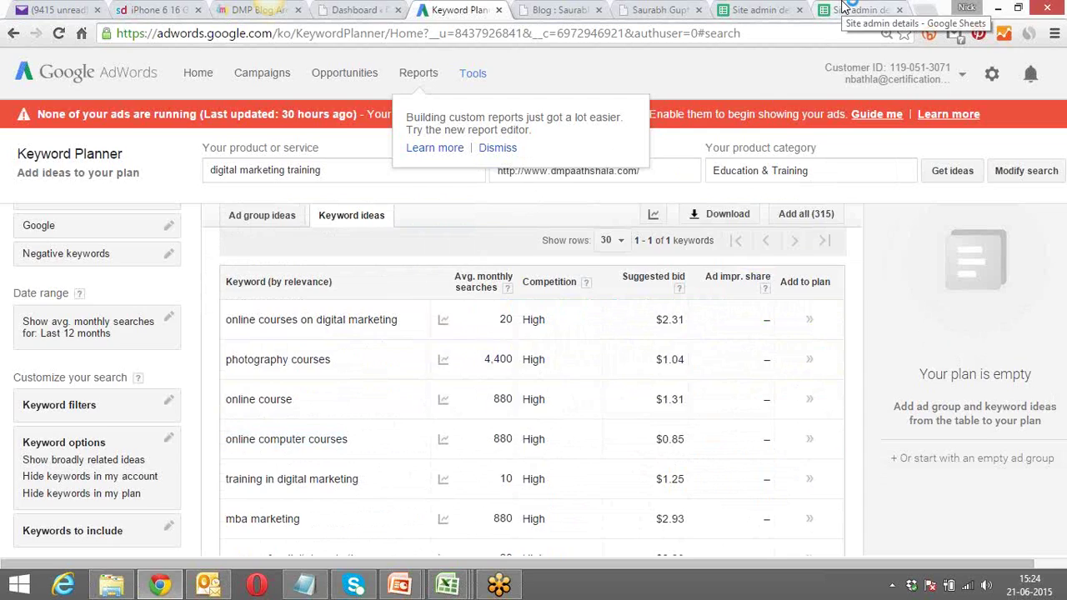
{"action": "left_click", "coordinate": [842, 9]}
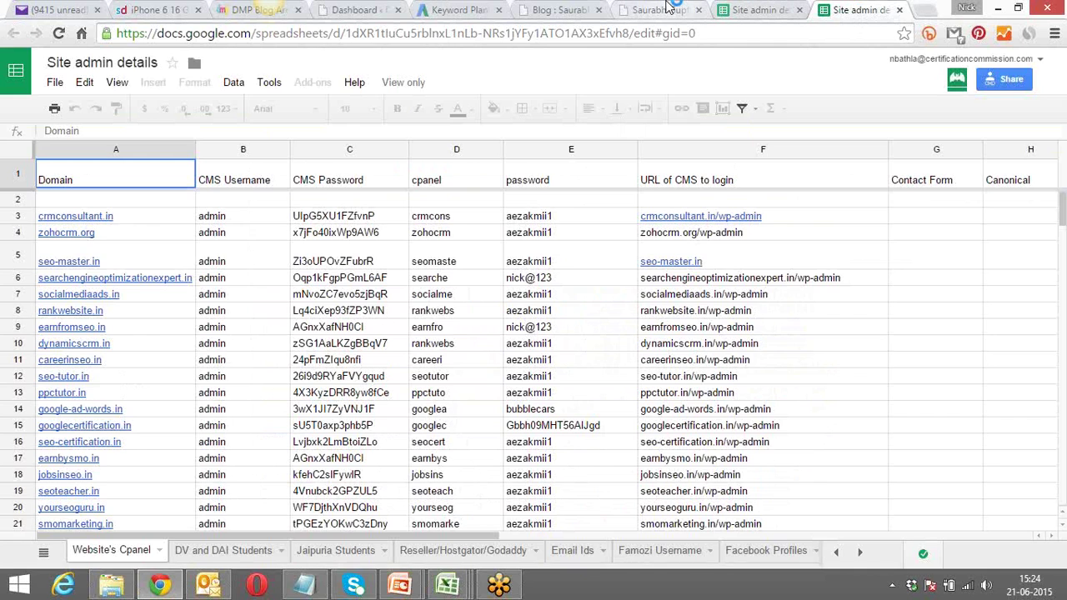
Log in to the site's wp-login page with Remember Me ticked, then switch to the Dashboard tab
{"action": "left_click", "coordinate": [673, 9]}
{"action": "left_click", "coordinate": [443, 331]}
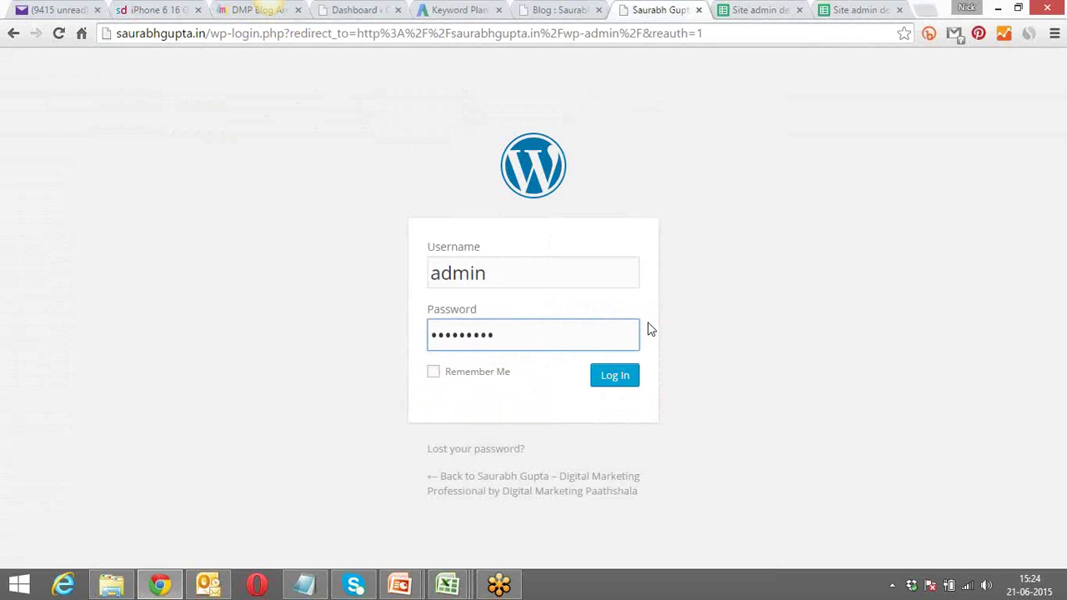
{"action": "left_click", "coordinate": [434, 373]}
{"action": "left_click", "coordinate": [607, 379]}
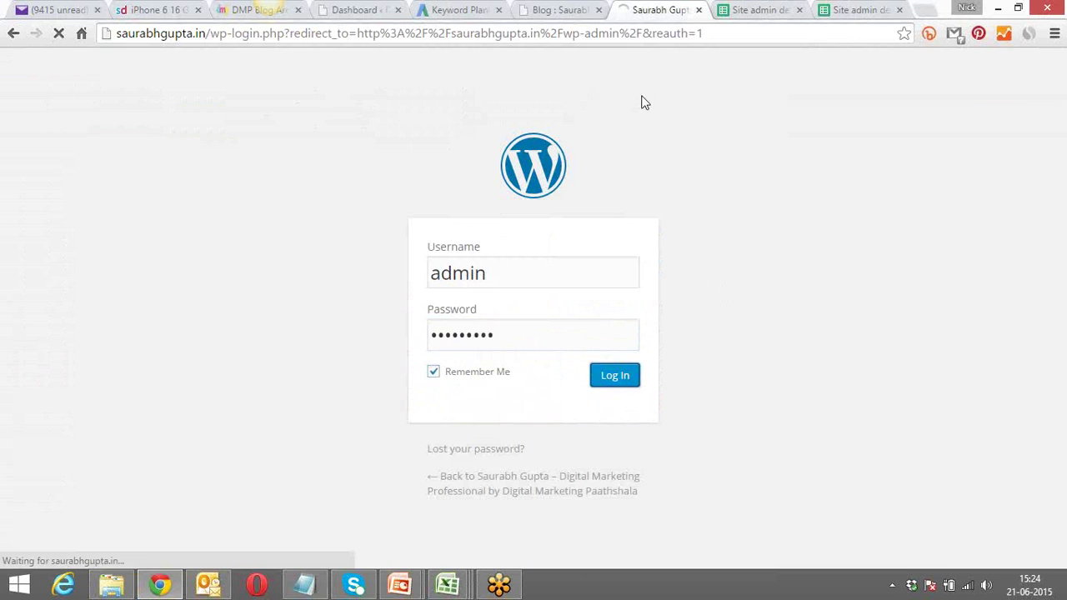
{"action": "left_click", "coordinate": [555, 9]}
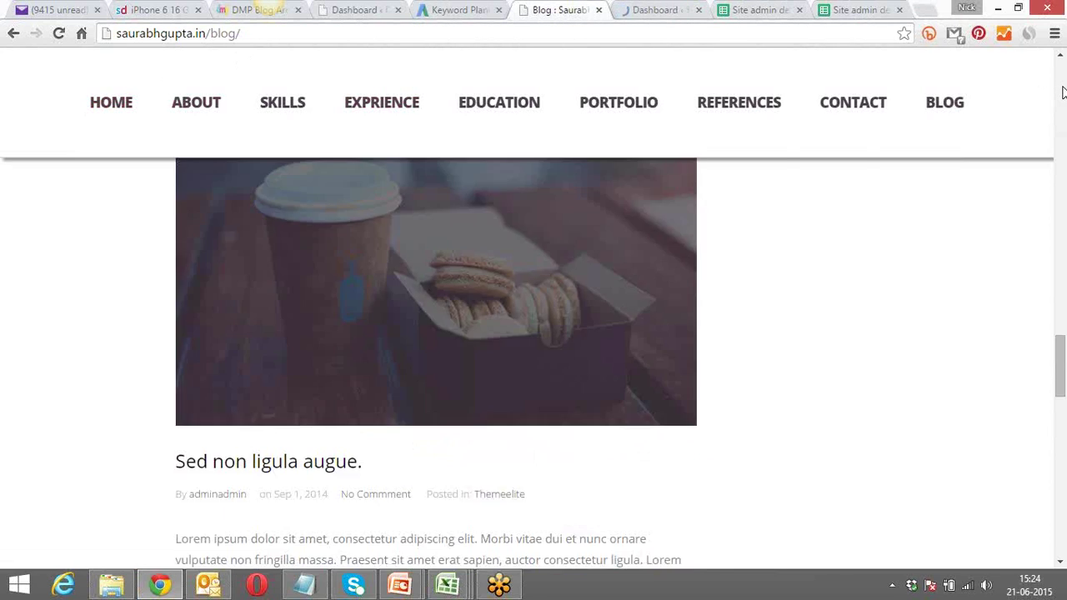
{"action": "left_click", "coordinate": [1061, 83]}
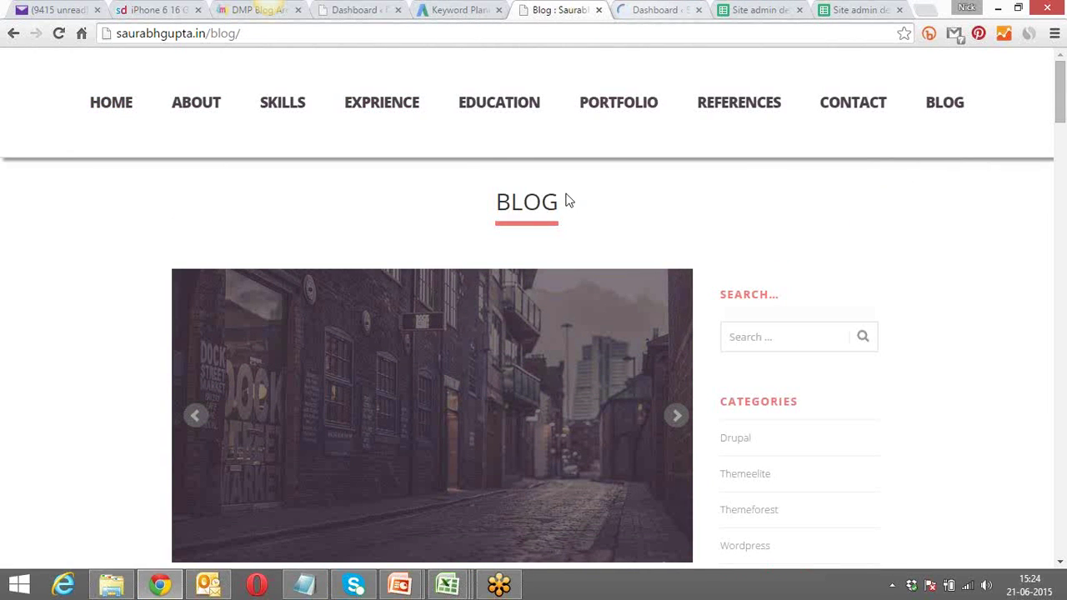
{"action": "key", "text": "ctrl+Tab"}
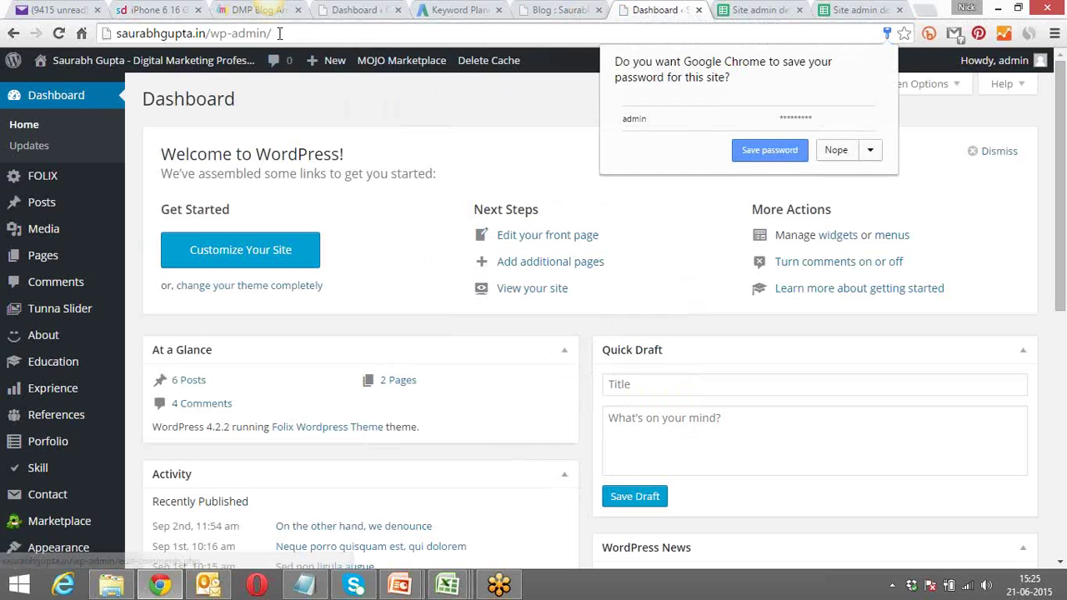
{"action": "left_click", "coordinate": [279, 34]}
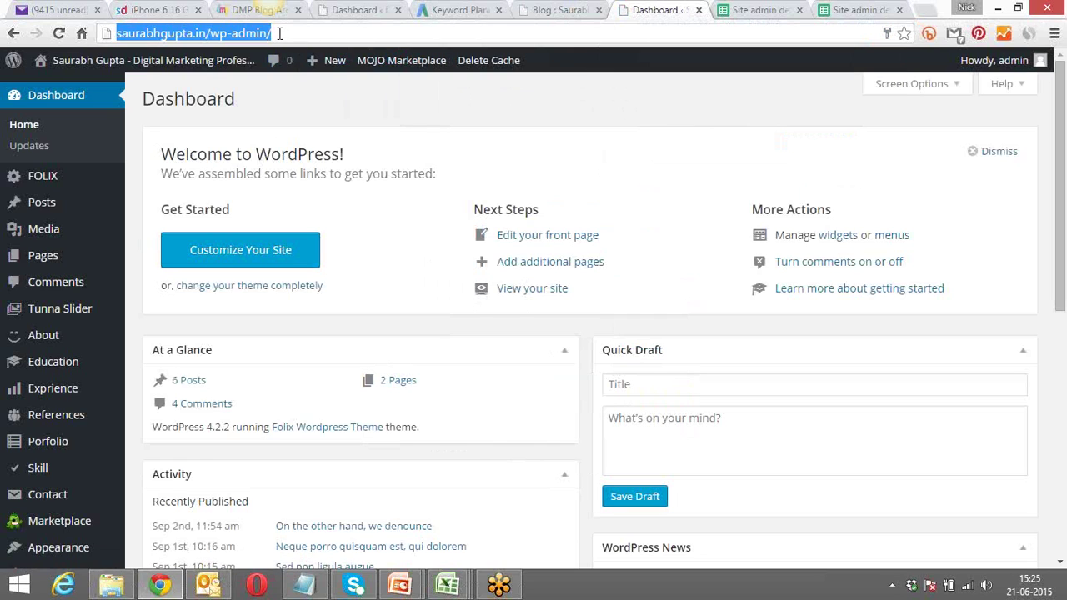
{"action": "left_click", "coordinate": [923, 77]}
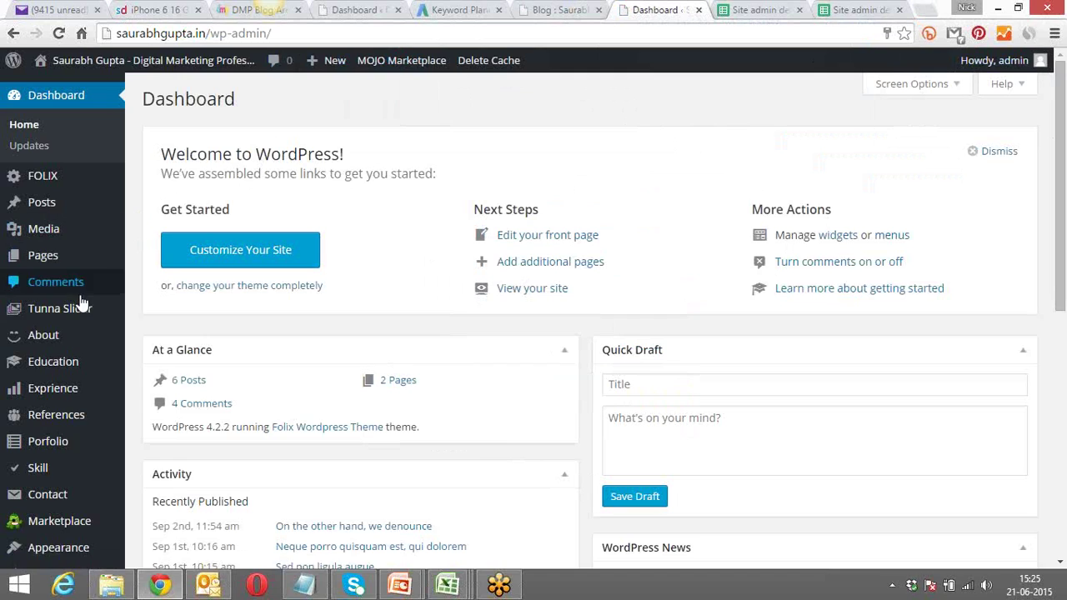
{"action": "mouse_move", "coordinate": [74, 345]}
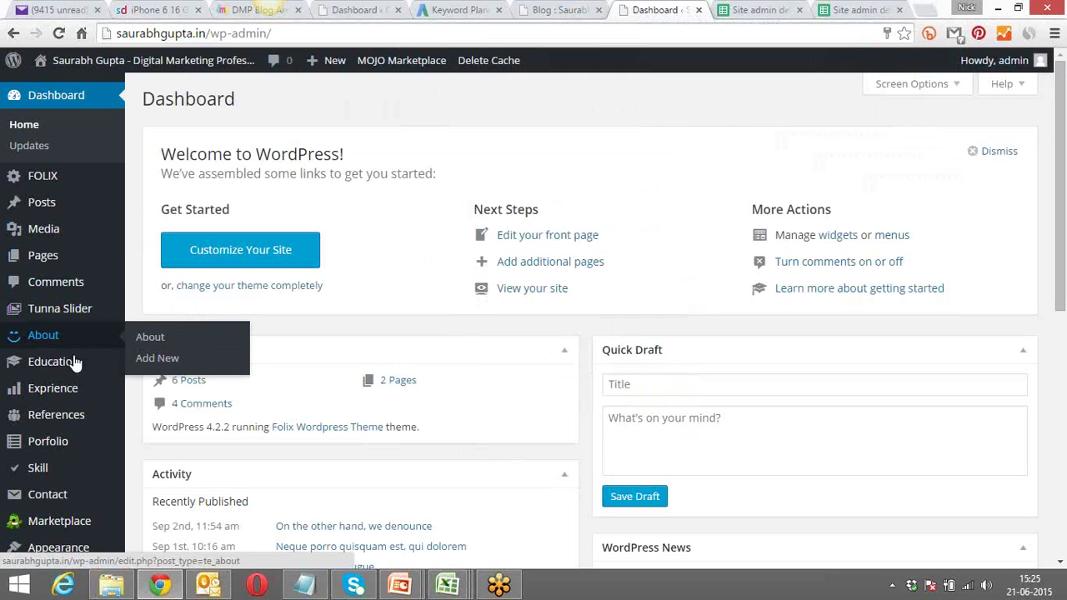
{"action": "mouse_move", "coordinate": [74, 389]}
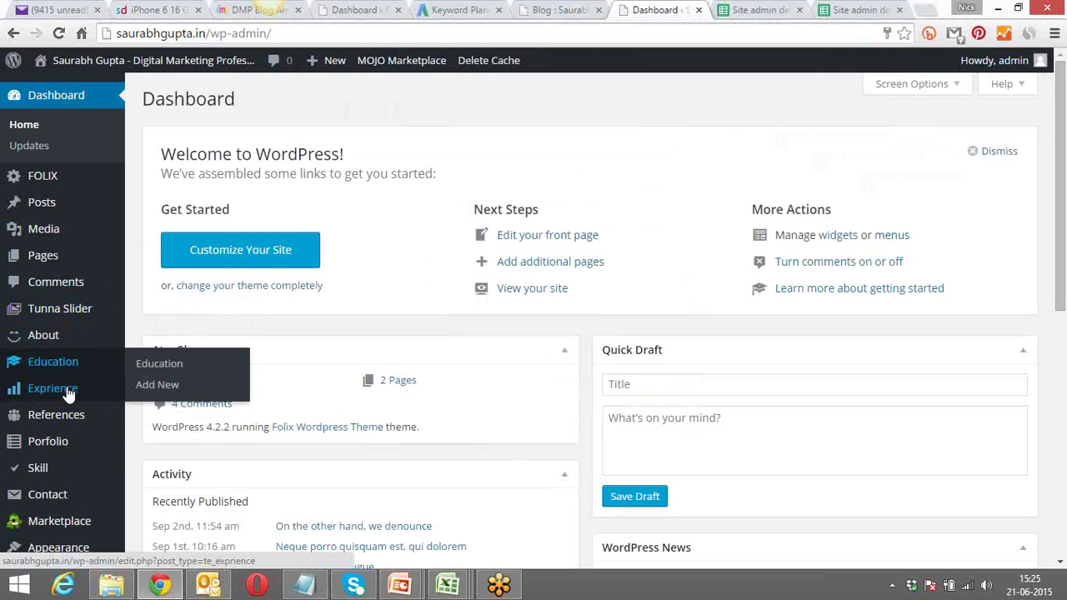
{"action": "mouse_move", "coordinate": [66, 425]}
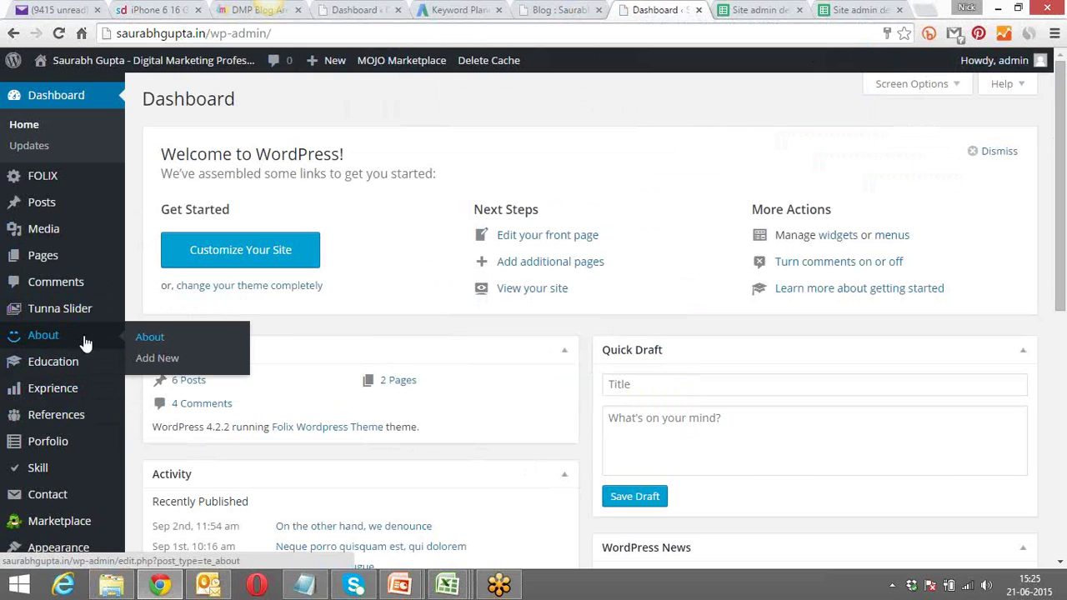
{"action": "mouse_move", "coordinate": [65, 471]}
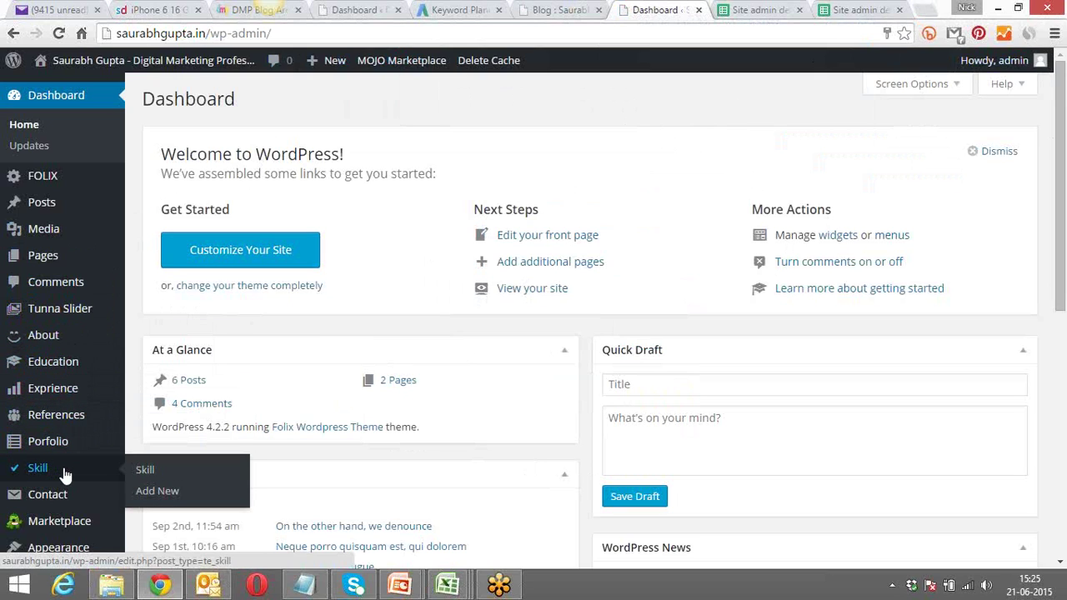
Open the Skill admin listing and compare it with the SKILLS section on the live Blog page
{"action": "left_click", "coordinate": [148, 469]}
{"action": "key", "text": "ctrl+shift+Tab"}
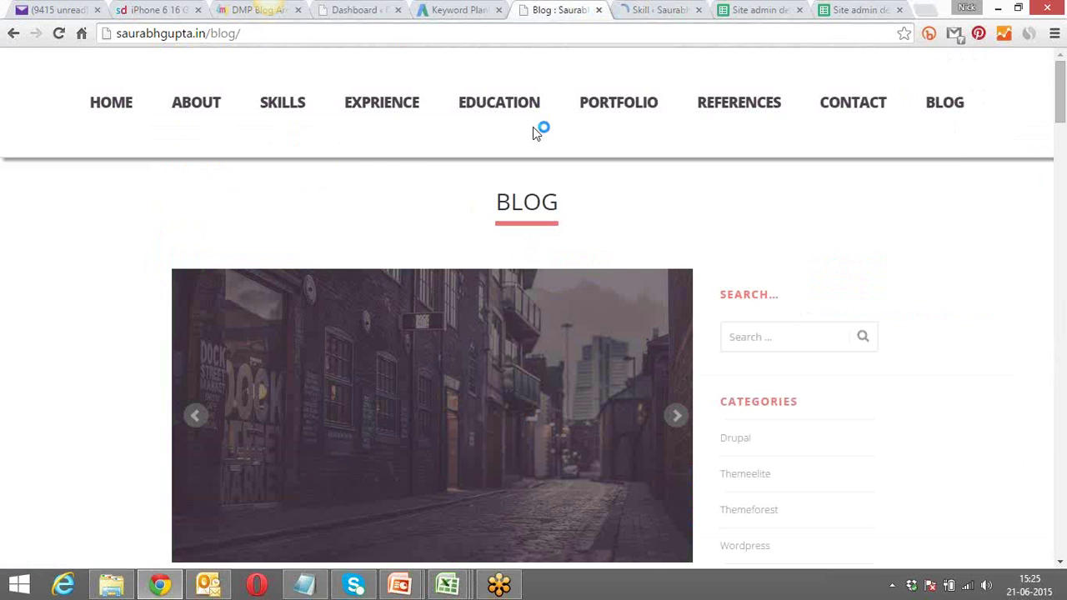
{"action": "left_click", "coordinate": [292, 115]}
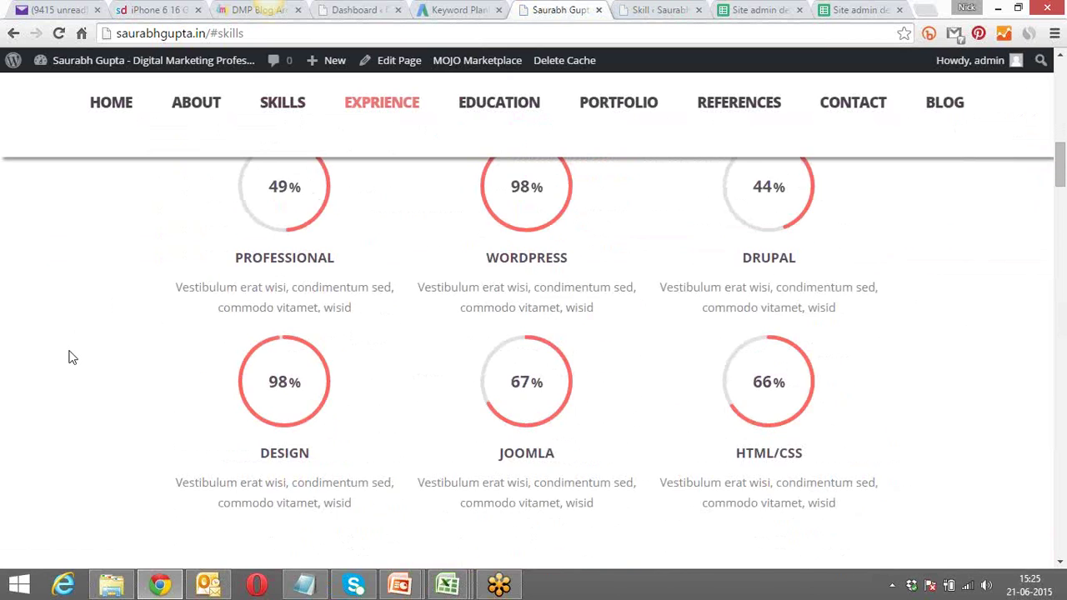
{"action": "left_click", "coordinate": [722, 259]}
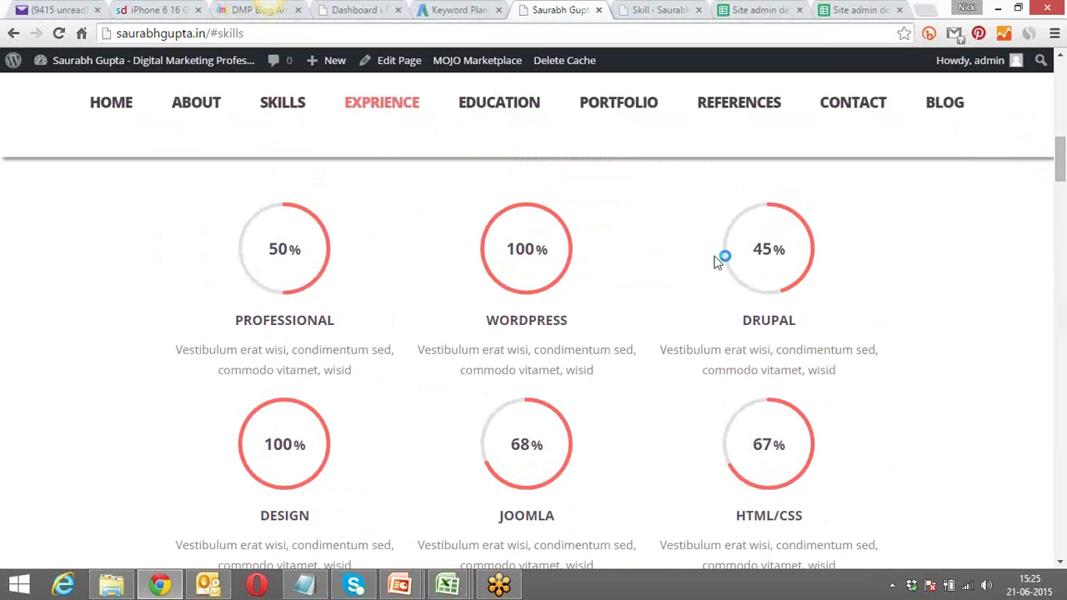
{"action": "left_click", "coordinate": [655, 10]}
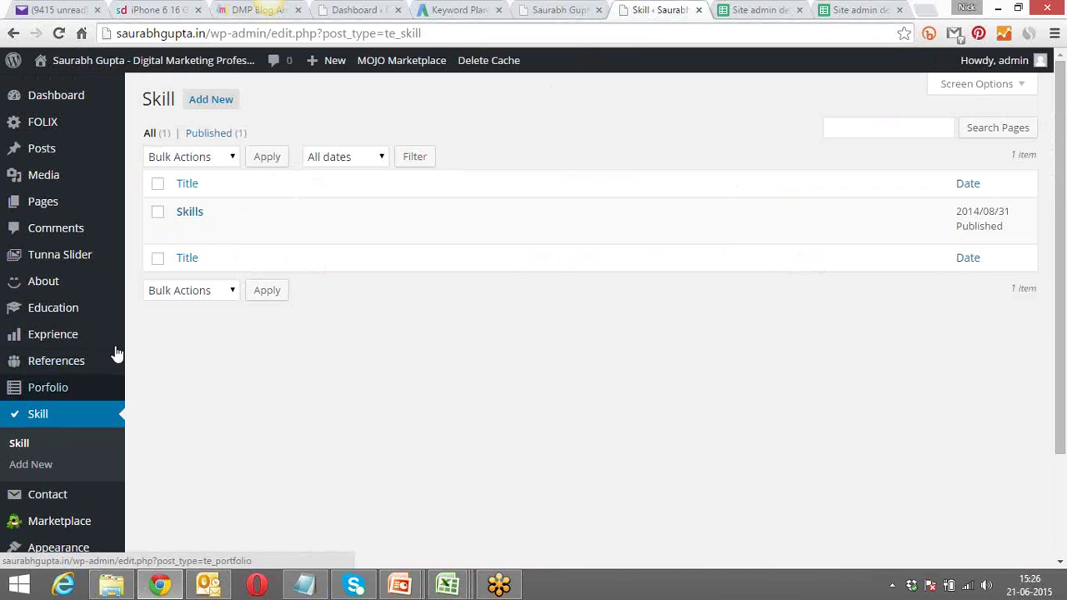
On the Skills page, change the third skill title from DRUPAL to DIGITAL MARKETING
{"action": "mouse_move", "coordinate": [183, 233]}
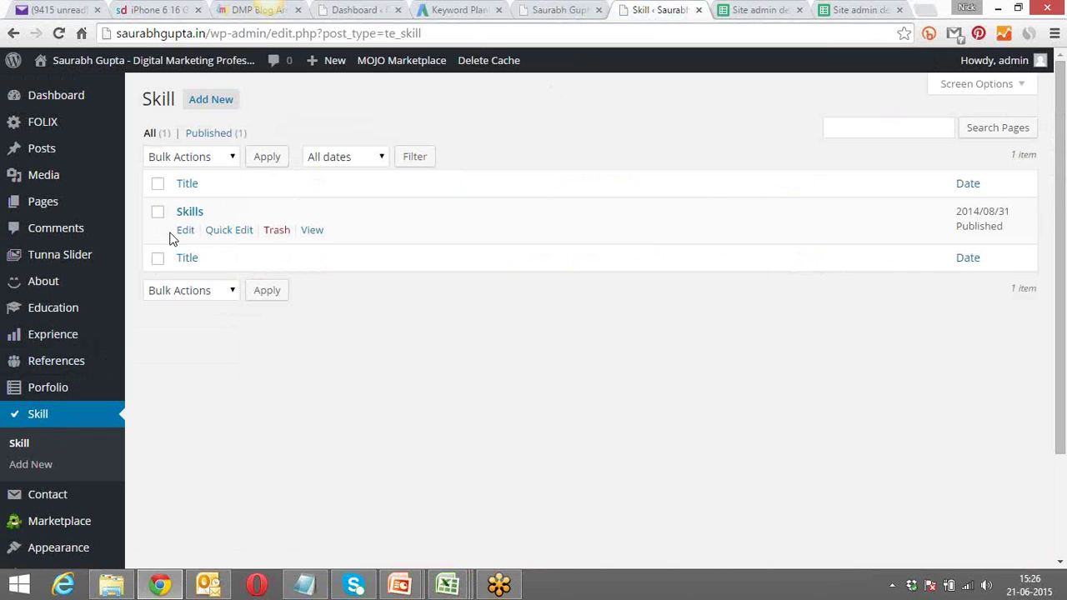
{"action": "left_click", "coordinate": [185, 231]}
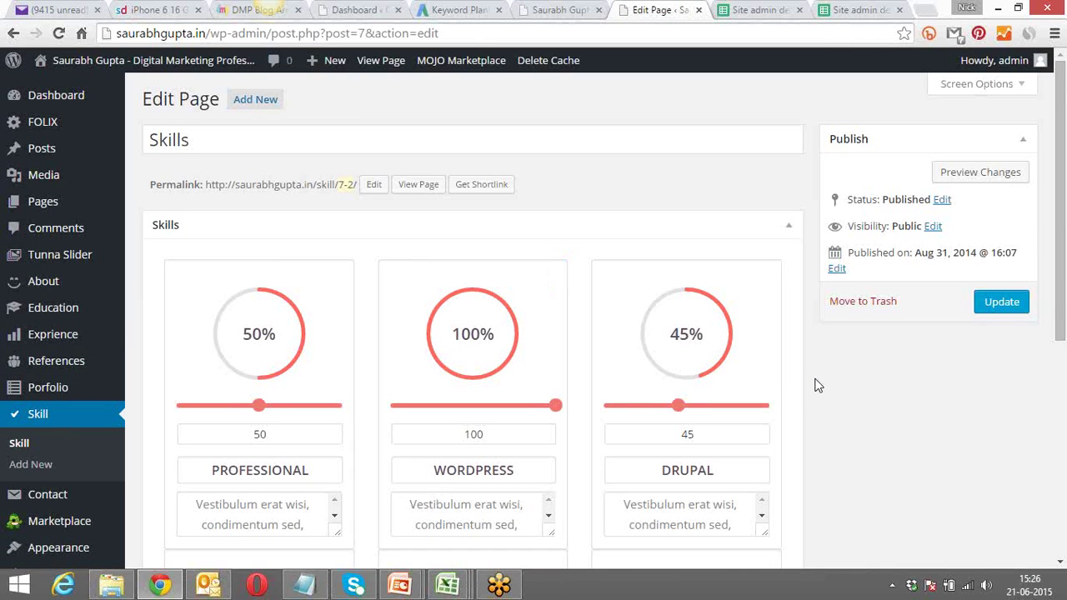
{"action": "scroll", "coordinate": [816, 385], "scroll_direction": "down", "scroll_amount": 2}
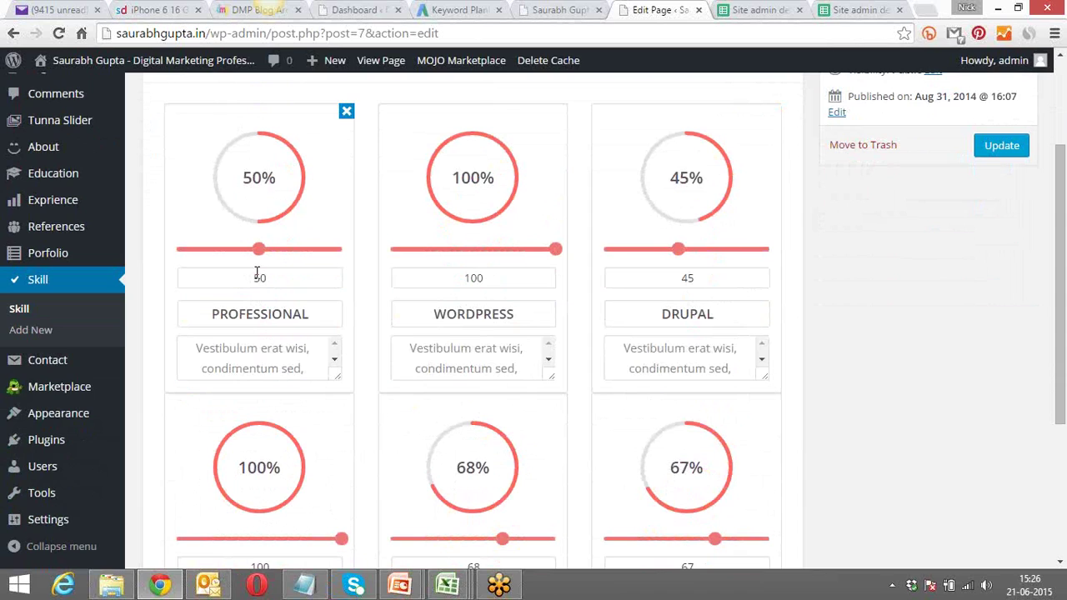
{"action": "left_click", "coordinate": [277, 313]}
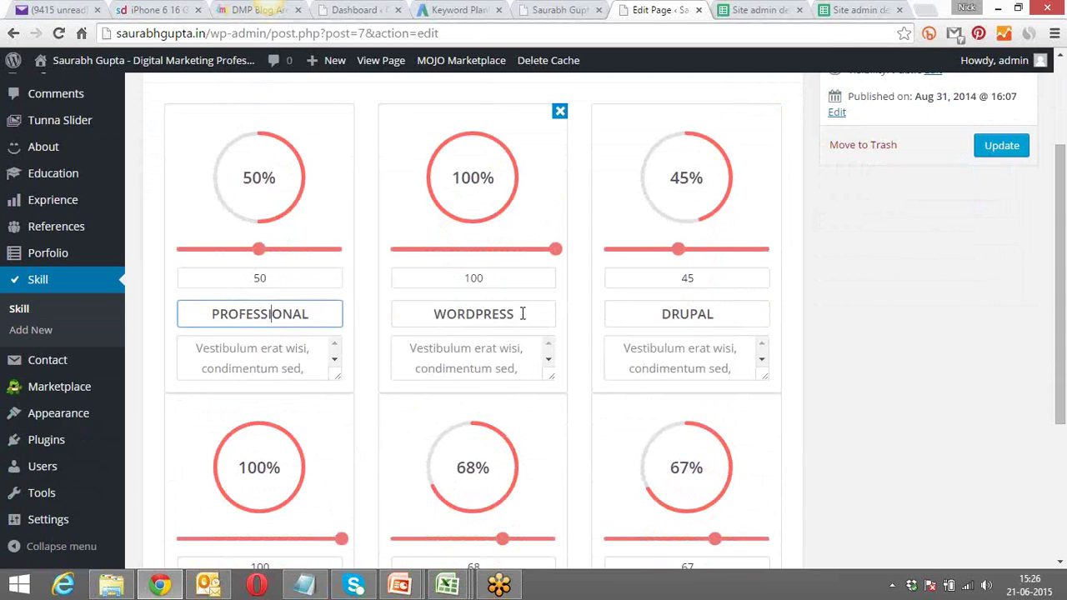
{"action": "left_click_drag", "start_coordinate": [723, 314], "coordinate": [674, 314]}
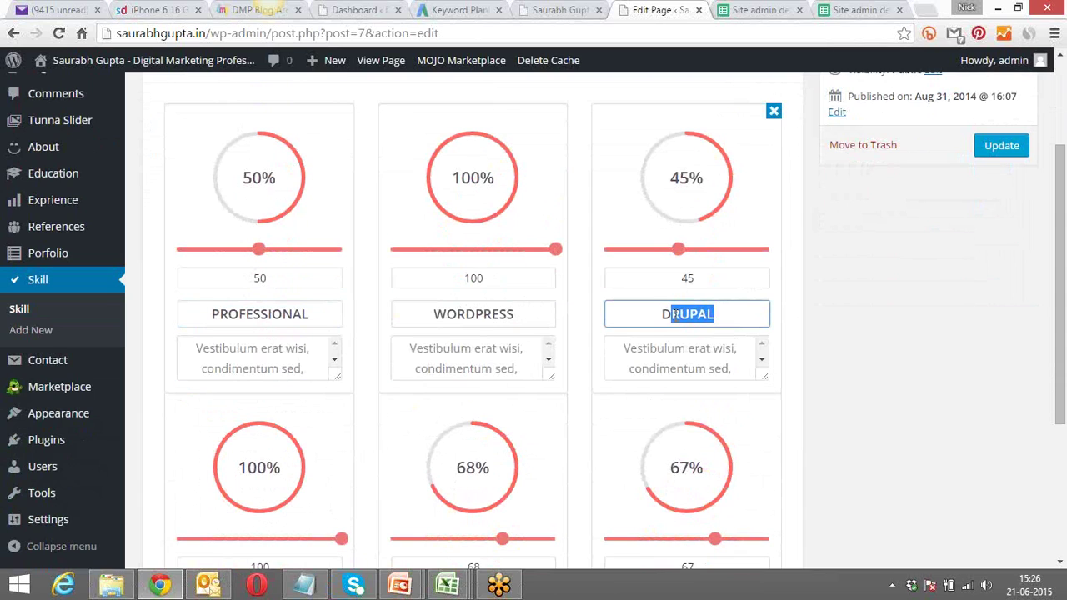
{"action": "type", "text": "I"}
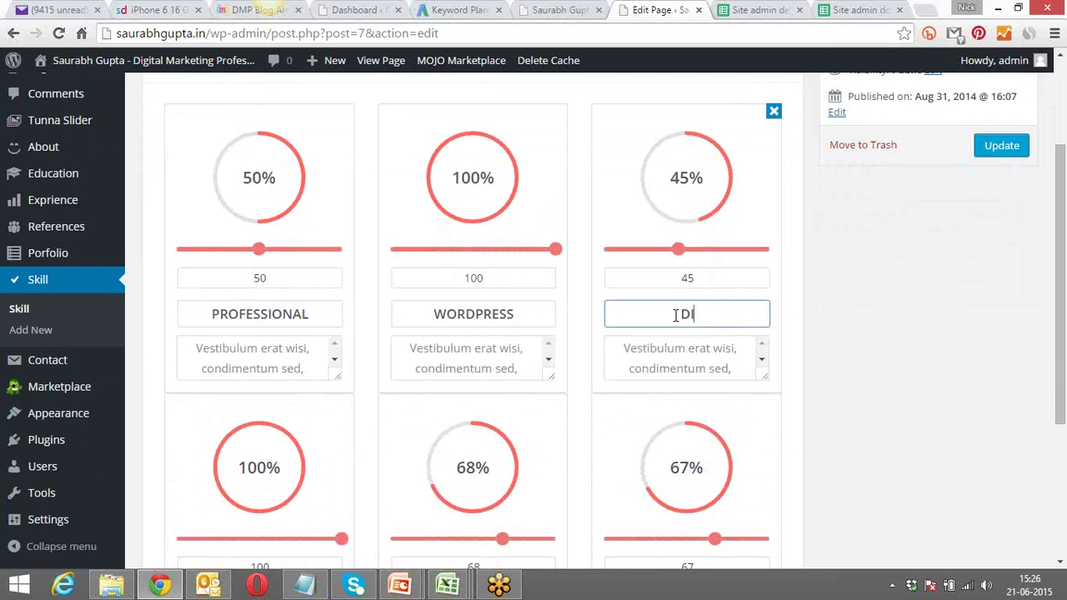
{"action": "type", "text": "GITAL MARKETING"}
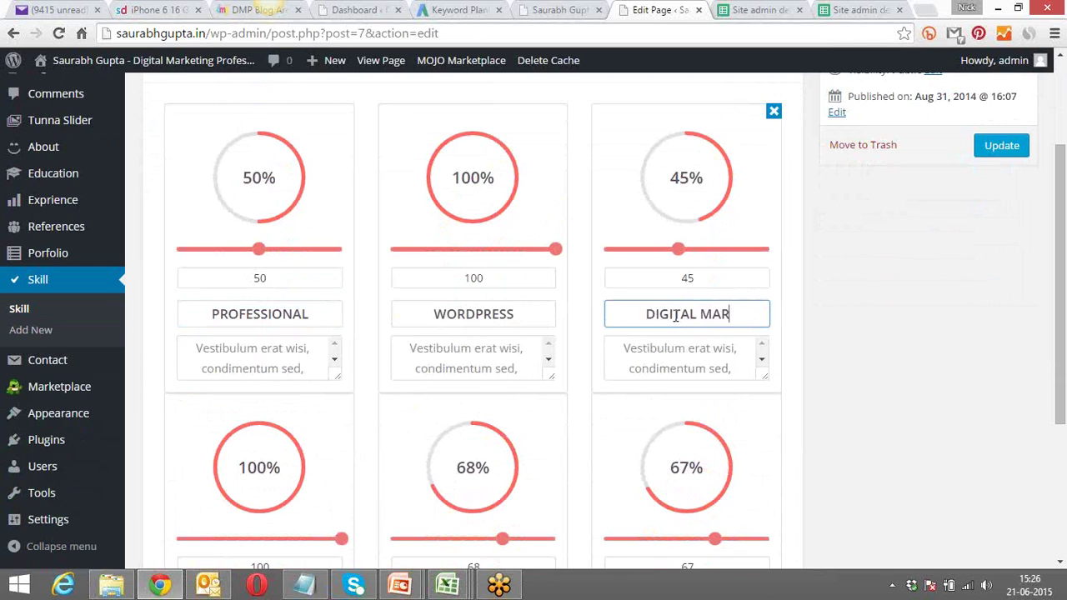
{"action": "left_click", "coordinate": [811, 306]}
Preview and update the Skills page, then reload the live site to see the change
{"action": "scroll", "coordinate": [814, 308], "scroll_direction": "down", "scroll_amount": 3}
{"action": "scroll", "coordinate": [815, 309], "scroll_direction": "up", "scroll_amount": 5}
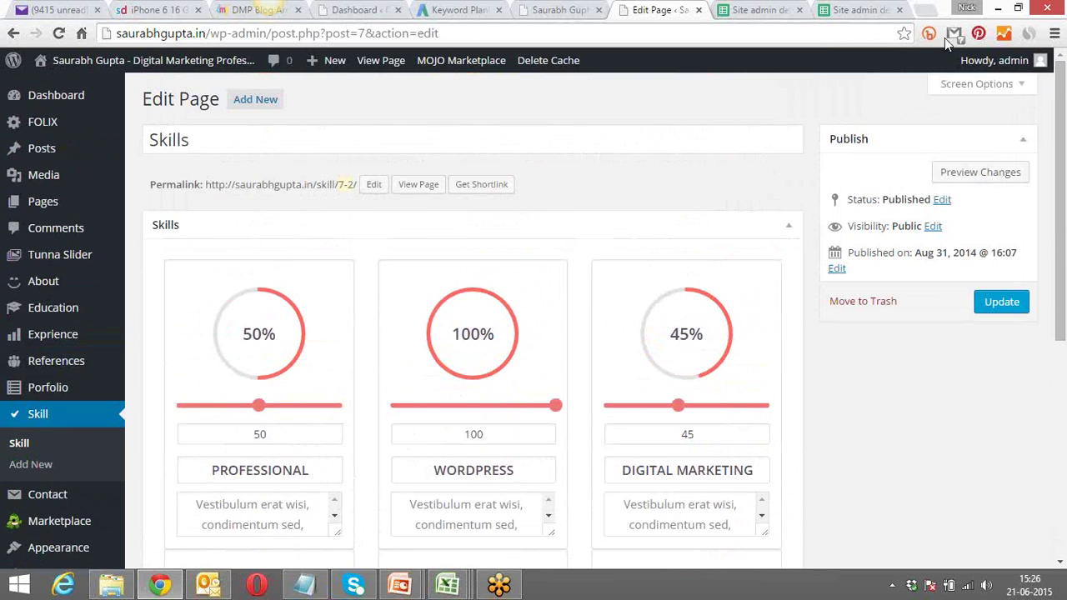
{"action": "left_click", "coordinate": [971, 179]}
{"action": "left_click", "coordinate": [597, 19]}
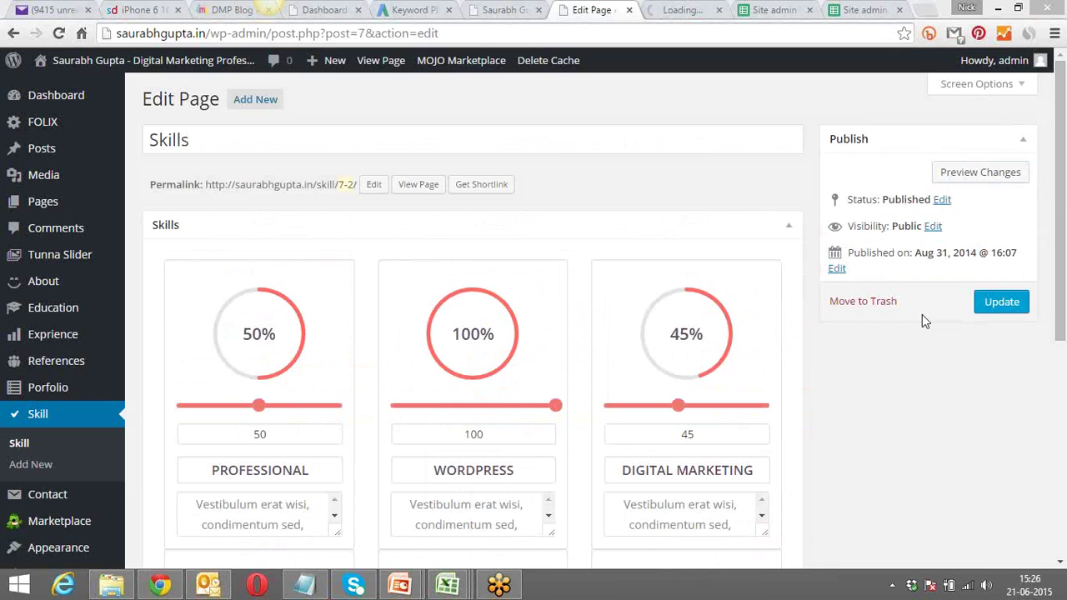
{"action": "left_click", "coordinate": [1001, 302]}
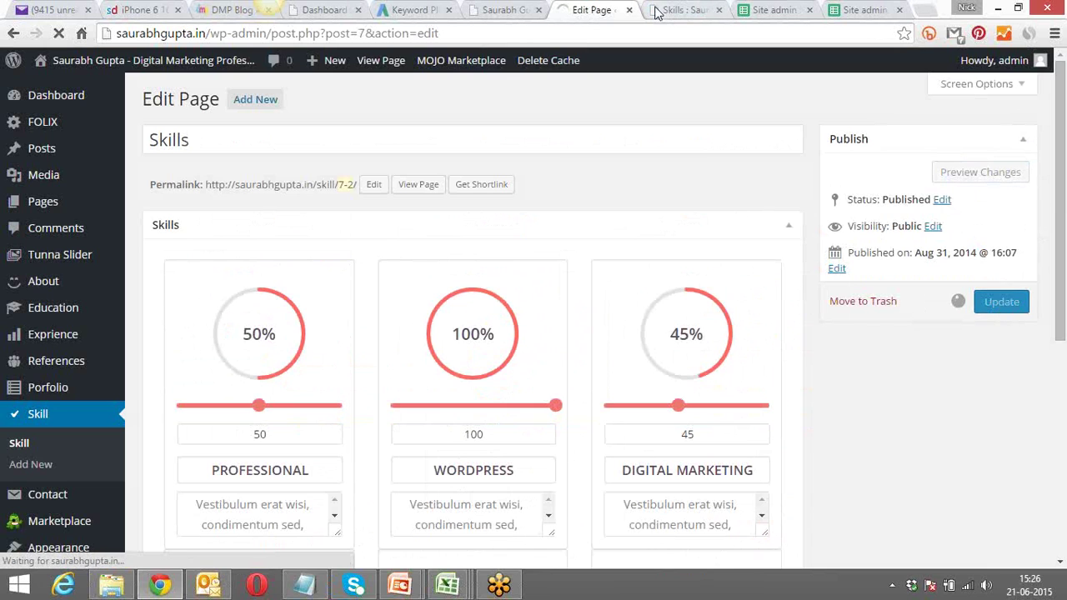
{"action": "left_click", "coordinate": [659, 12]}
{"action": "left_click", "coordinate": [719, 10]}
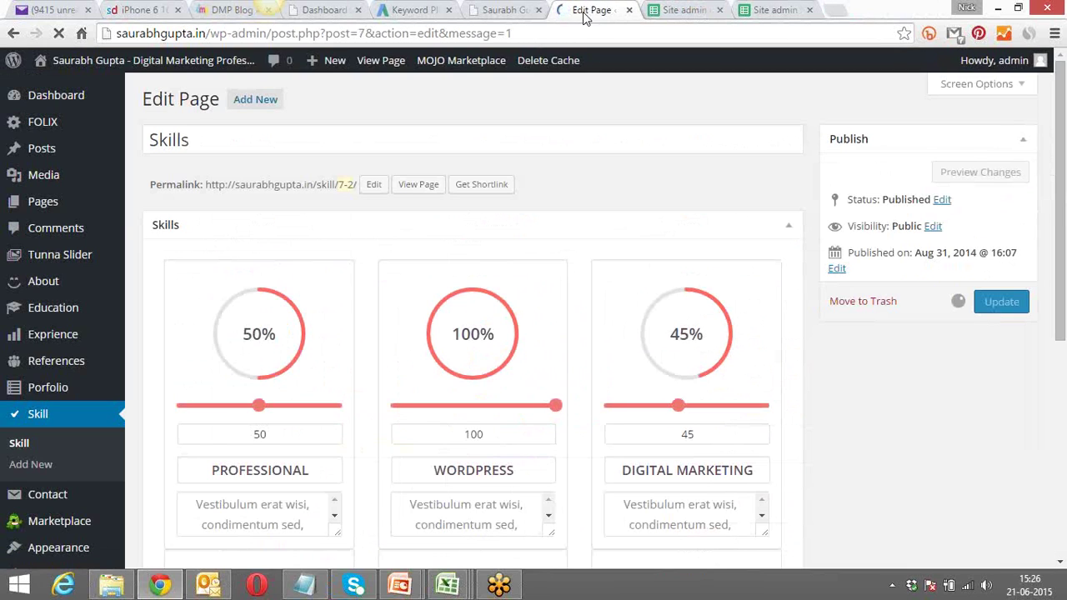
{"action": "left_click", "coordinate": [489, 9]}
{"action": "left_click", "coordinate": [59, 33]}
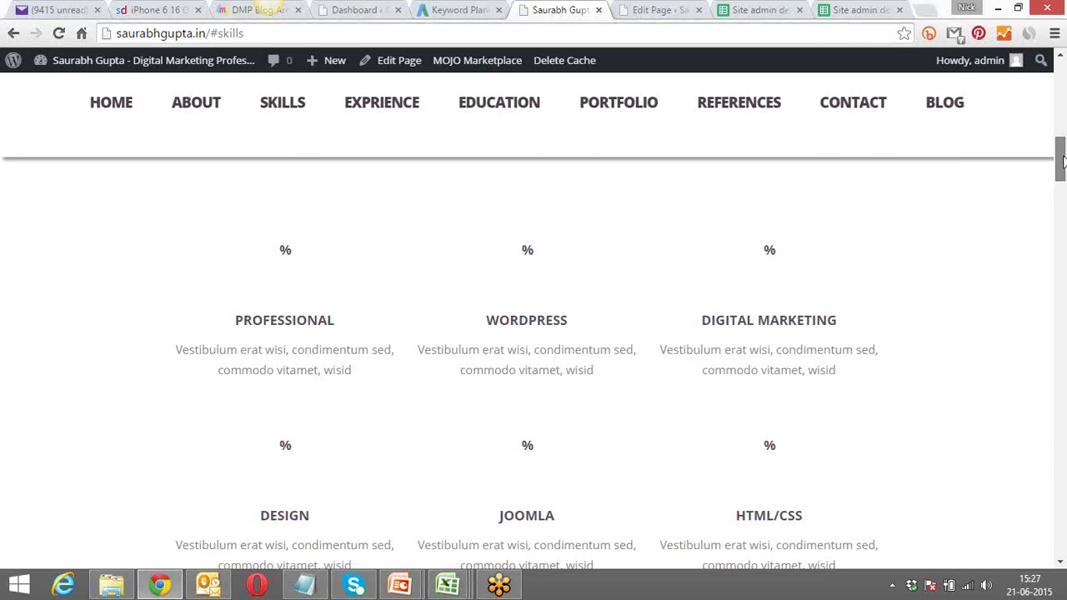
Scroll the live site, then return to the admin Edit Page tab
{"action": "left_click_drag", "start_coordinate": [1061, 167], "coordinate": [1061, 363]}
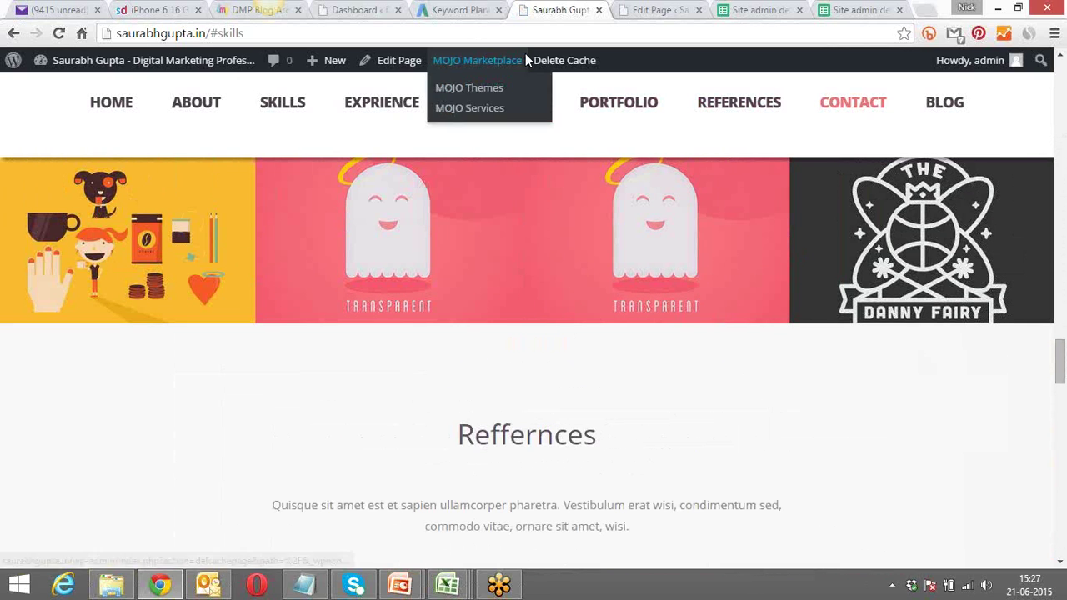
{"action": "left_click", "coordinate": [646, 9]}
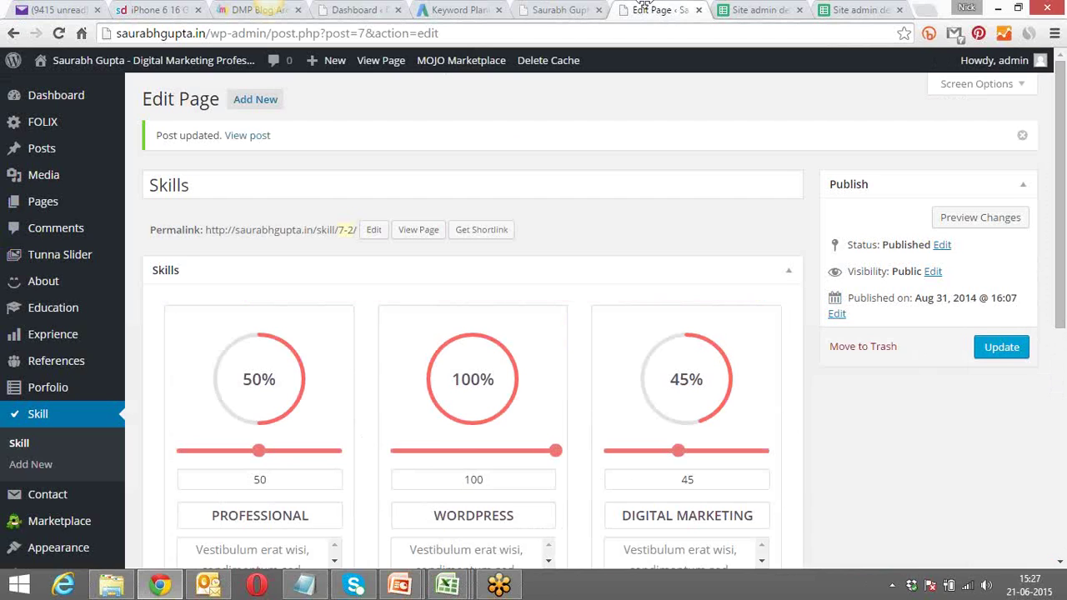
Open the References list, edit the Marketing Head entry, then switch to the live site
{"action": "mouse_move", "coordinate": [72, 362]}
{"action": "left_click", "coordinate": [162, 367]}
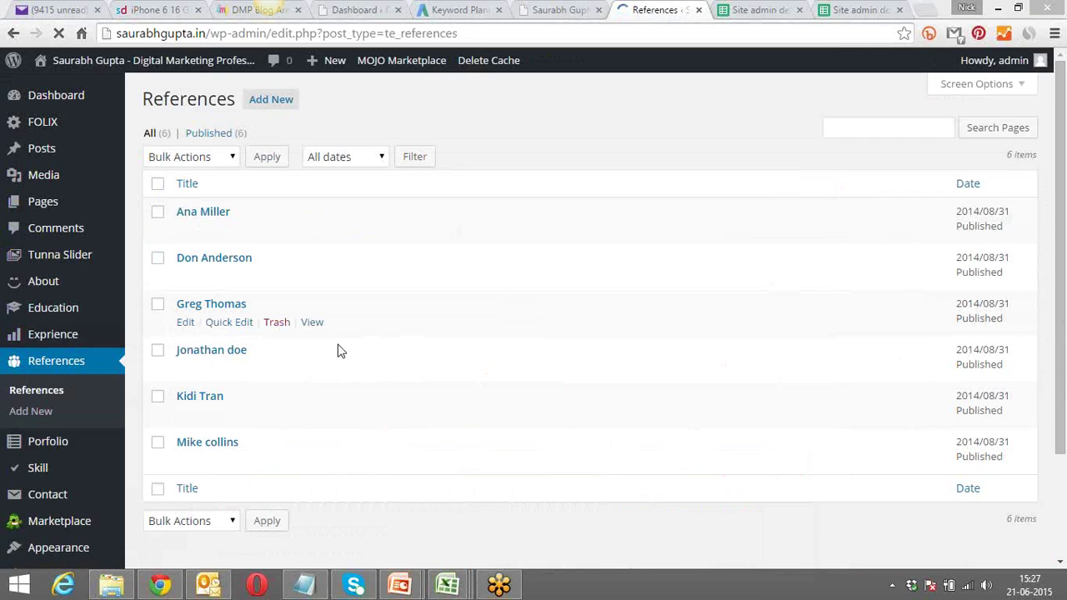
{"action": "left_click", "coordinate": [185, 230]}
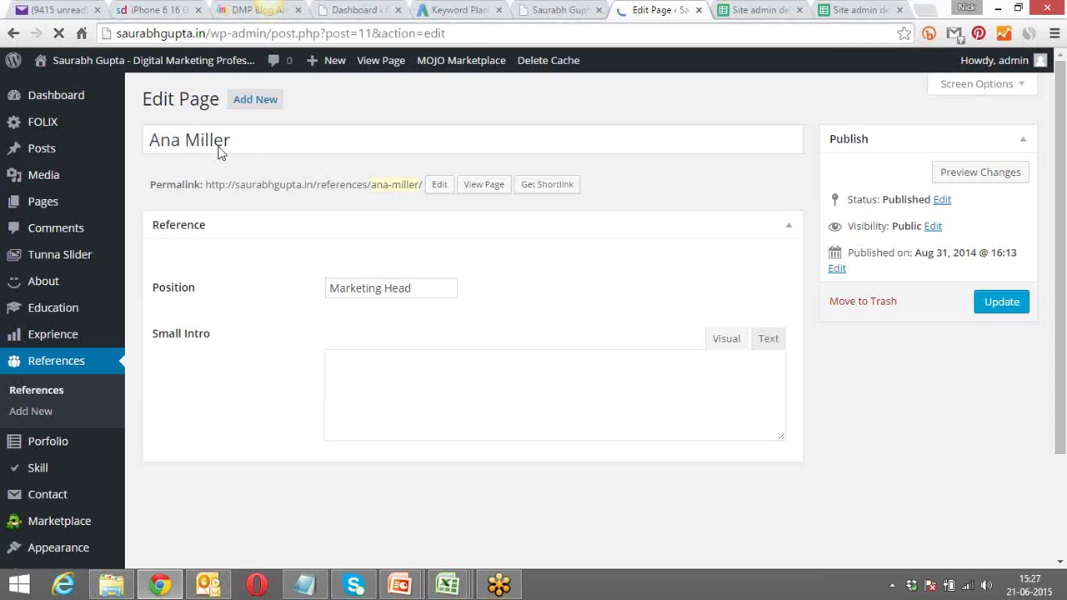
{"action": "left_click", "coordinate": [562, 9]}
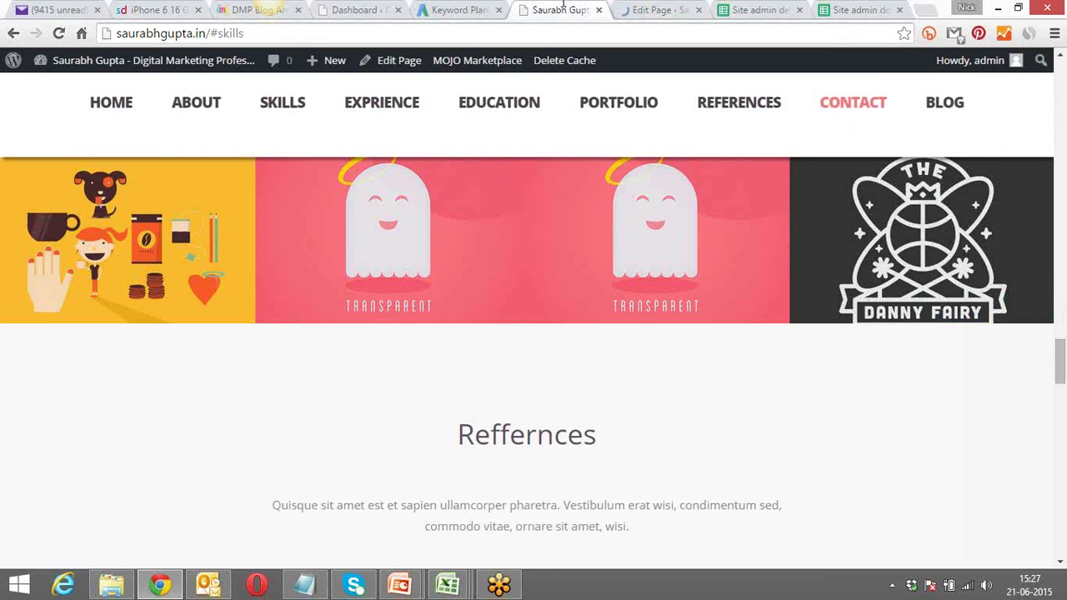
Browse the REFERENCES cards on the live site, then go back to the reference's edit screen
{"action": "left_click", "coordinate": [725, 109]}
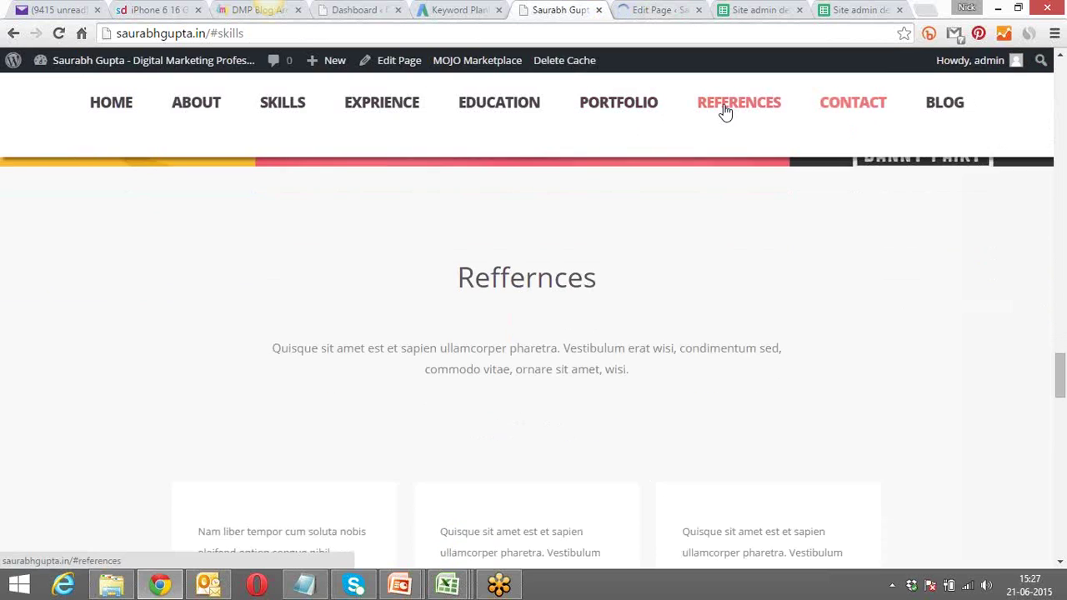
{"action": "left_click_drag", "start_coordinate": [1060, 384], "coordinate": [1062, 420]}
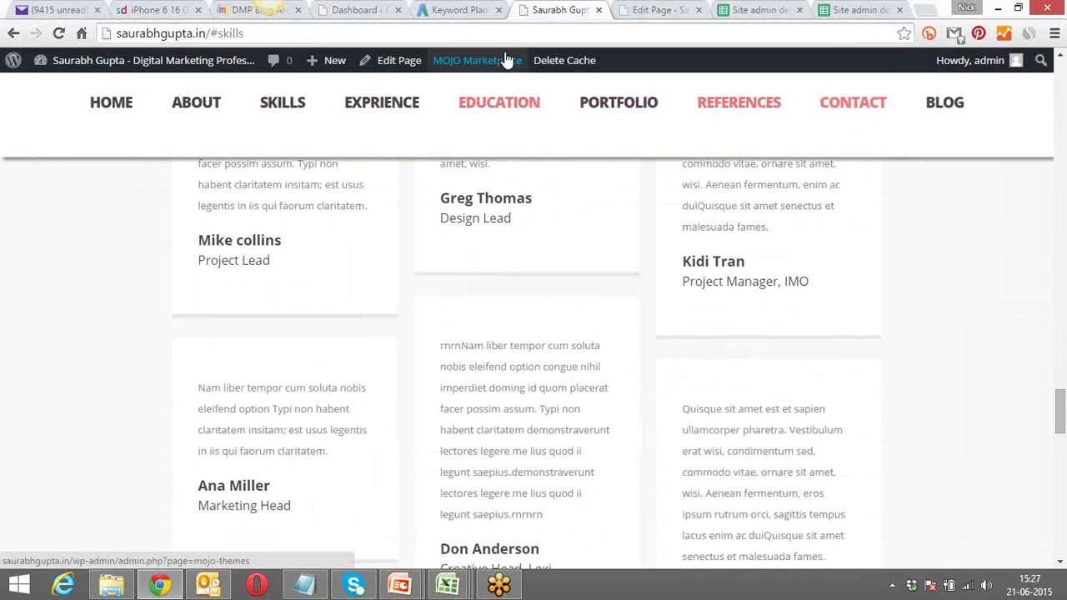
{"action": "left_click", "coordinate": [677, 6]}
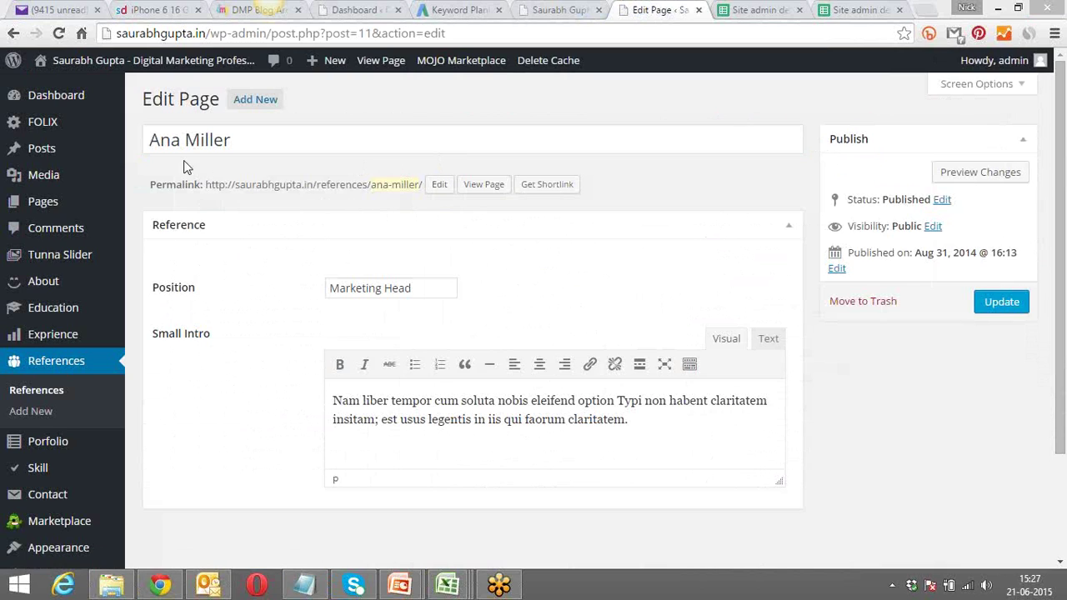
Replace the Marketing Head reference's title with the new person's name
{"action": "left_click_drag", "start_coordinate": [241, 139], "coordinate": [167, 139]}
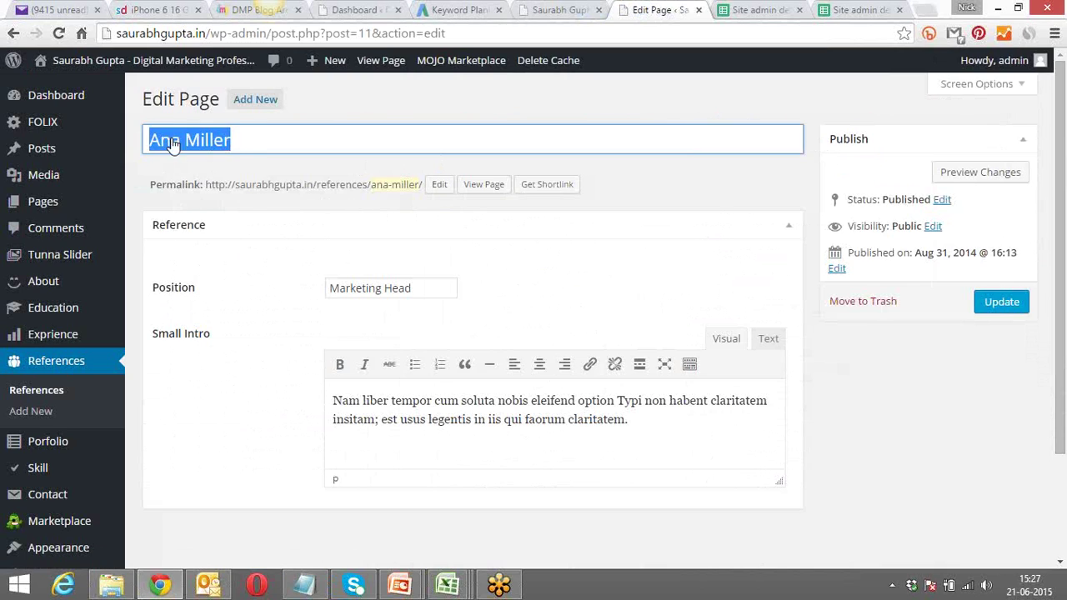
{"action": "mouse_move", "coordinate": [114, 146]}
{"action": "key", "text": "BackSpace"}
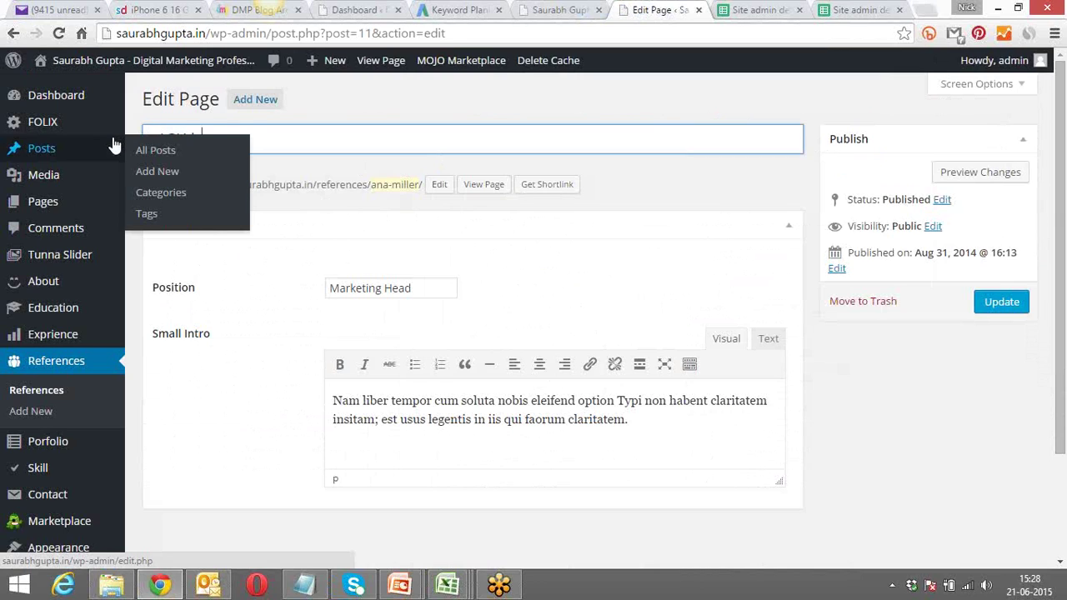
{"action": "left_click", "coordinate": [150, 172]}
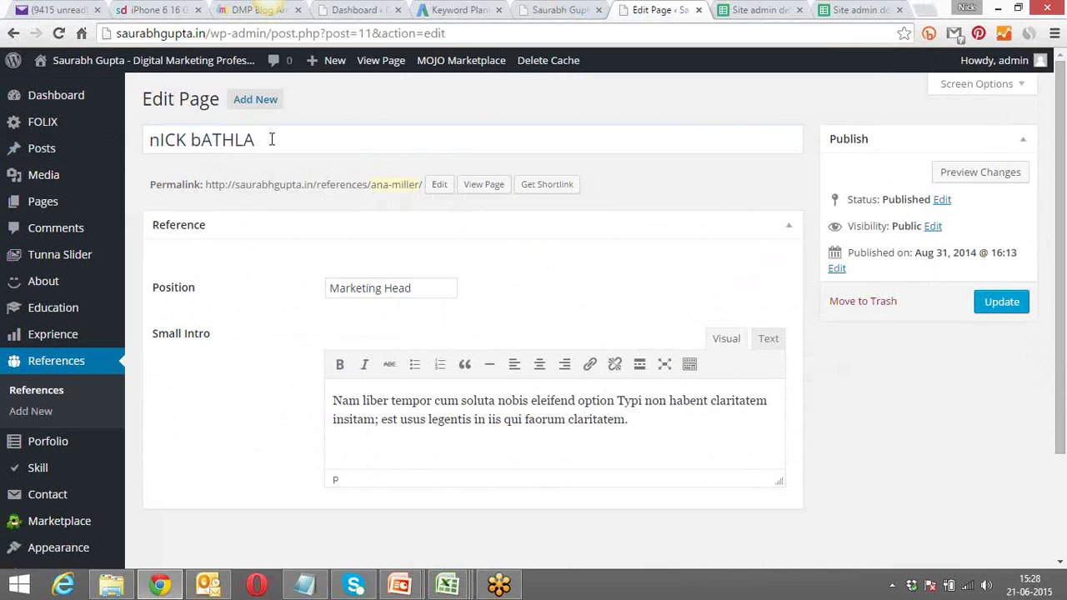
{"action": "left_click_drag", "start_coordinate": [270, 139], "coordinate": [138, 141]}
{"action": "mouse_move", "coordinate": [126, 146]}
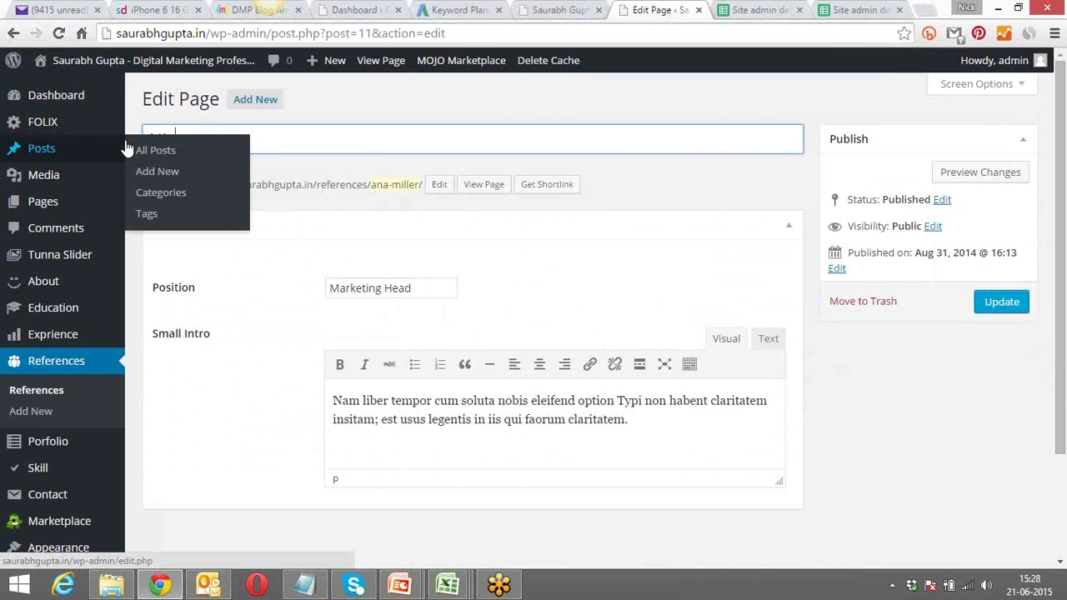
{"action": "left_click", "coordinate": [315, 166]}
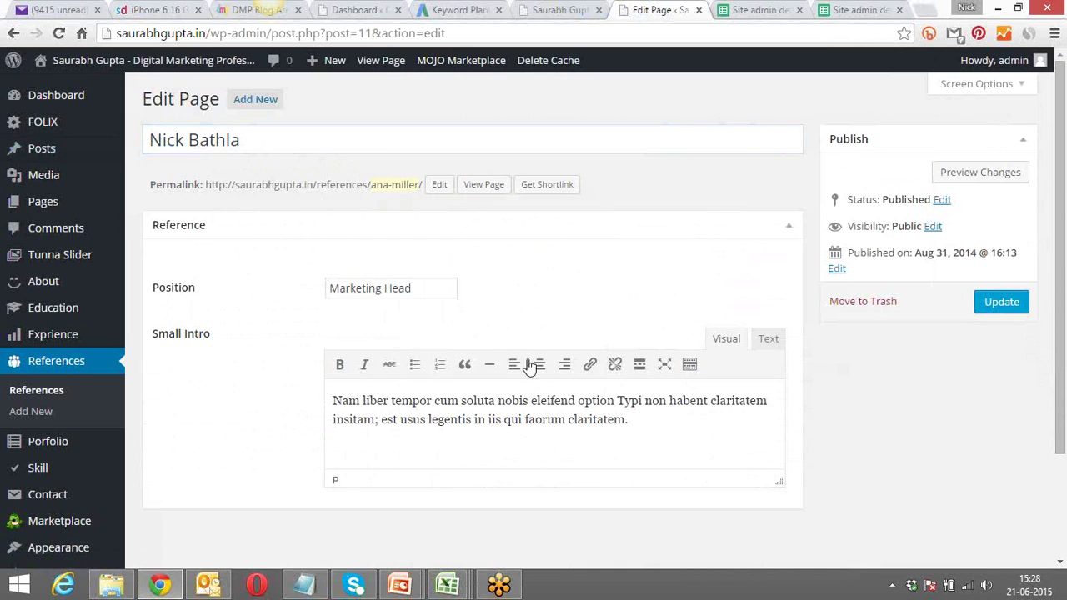
Update the renamed reference and make its permalink slug editable
{"action": "left_click_drag", "start_coordinate": [628, 419], "coordinate": [365, 401]}
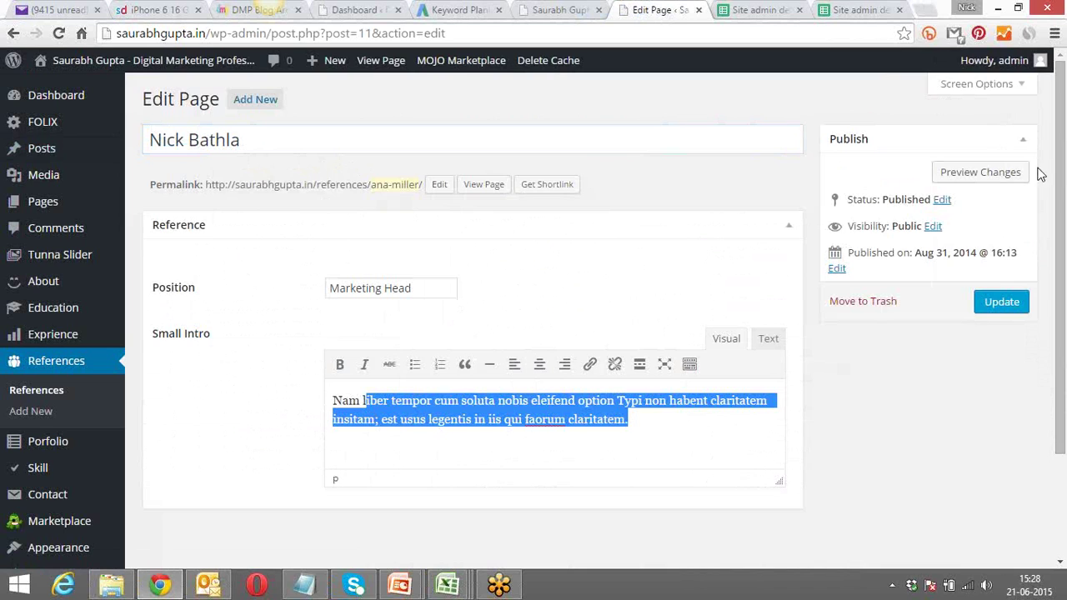
{"action": "left_click_drag", "start_coordinate": [1064, 200], "coordinate": [1065, 293]}
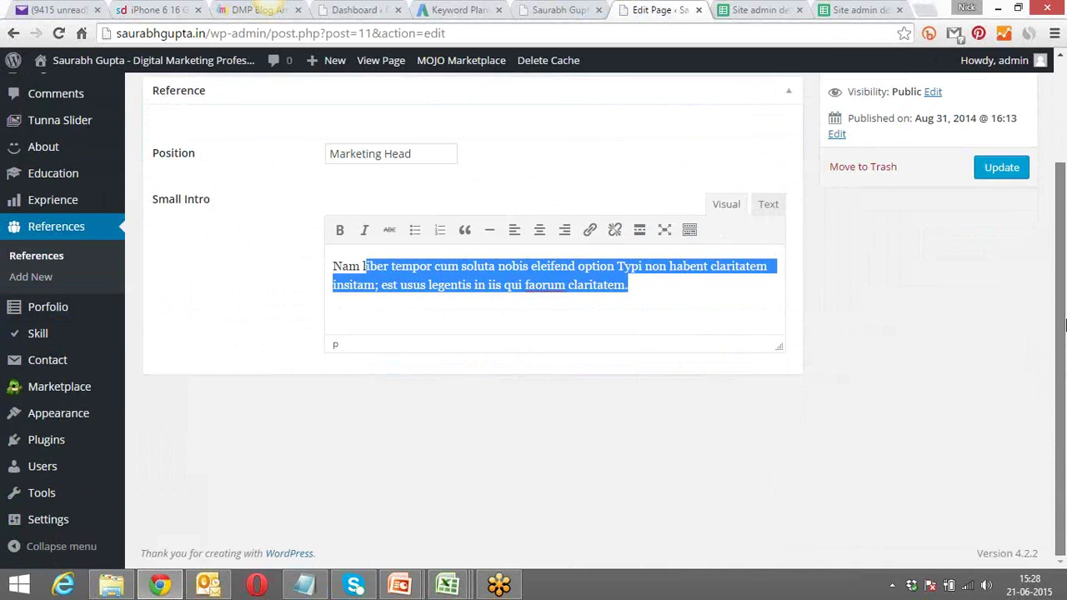
{"action": "left_click", "coordinate": [1006, 170]}
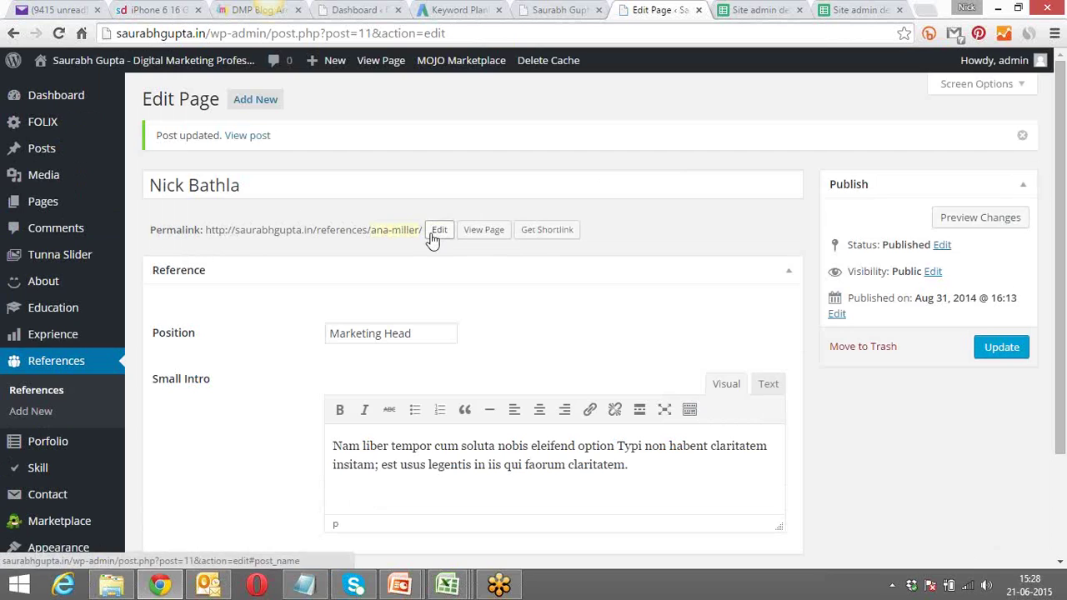
{"action": "left_click", "coordinate": [432, 231]}
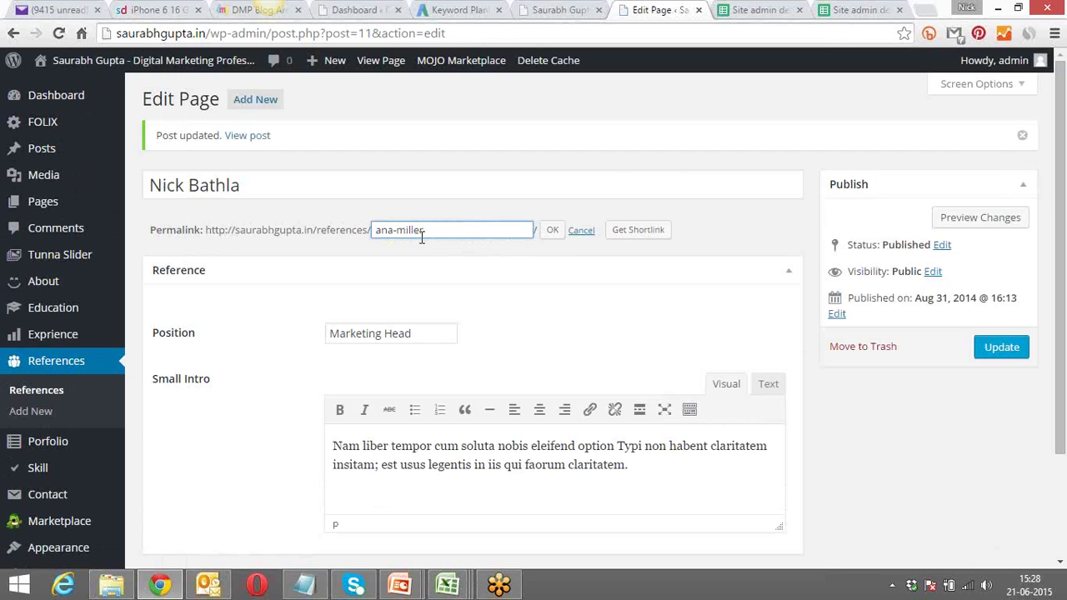
Replace the permalink slug with a hyphenated slug matching the person's name
{"action": "mouse_move", "coordinate": [1060, 118]}
{"action": "left_mouse_down"}
{"action": "mouse_move", "coordinate": [1064, 229]}
{"action": "mouse_move", "coordinate": [1064, 109]}
{"action": "left_mouse_up"}
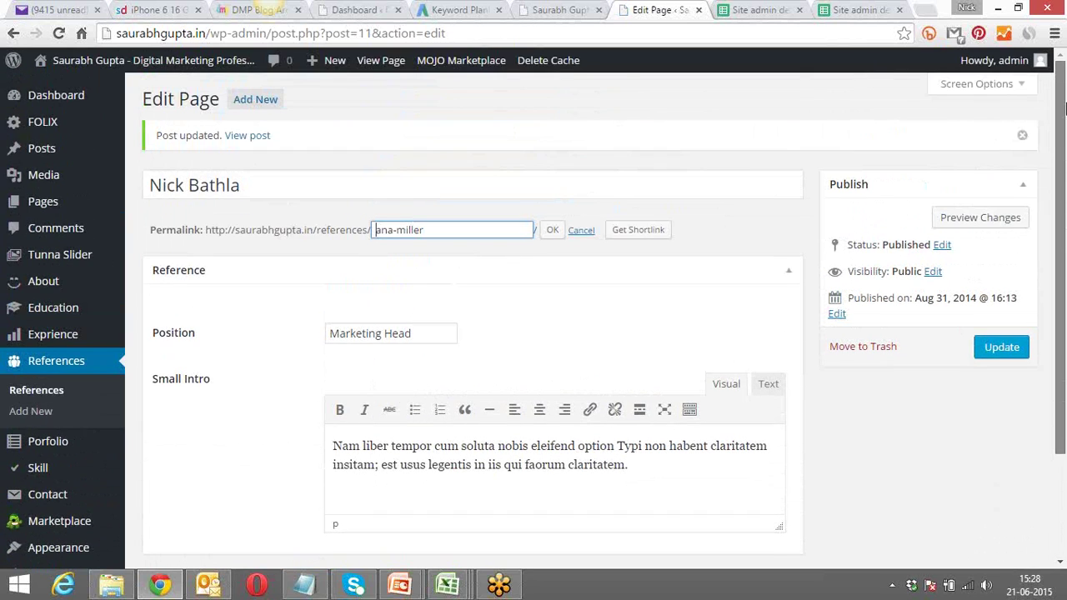
{"action": "left_click", "coordinate": [324, 184]}
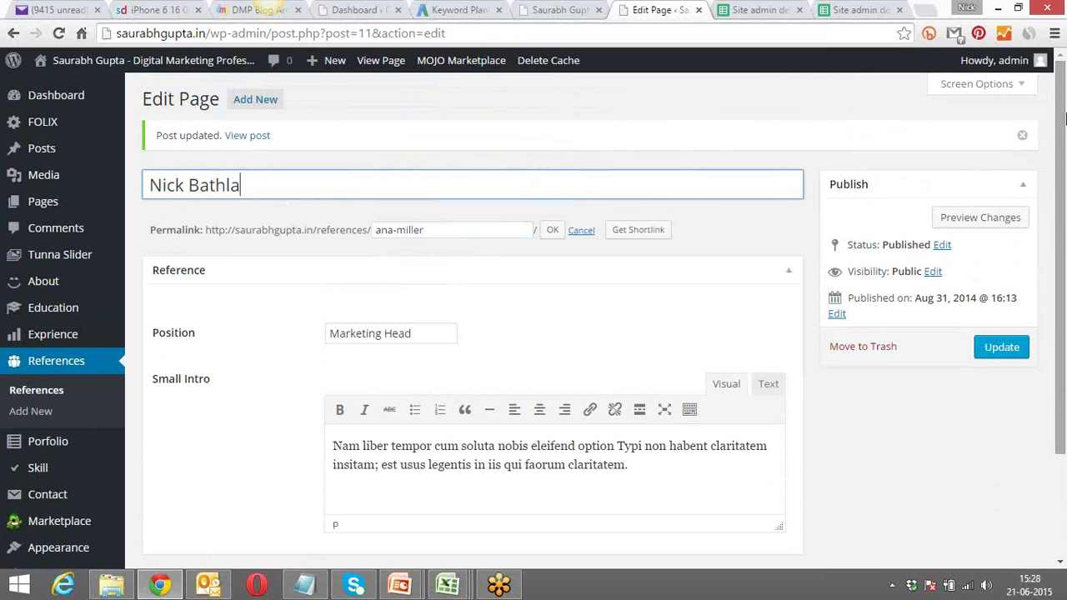
{"action": "left_click_drag", "start_coordinate": [1064, 119], "coordinate": [1064, 152]}
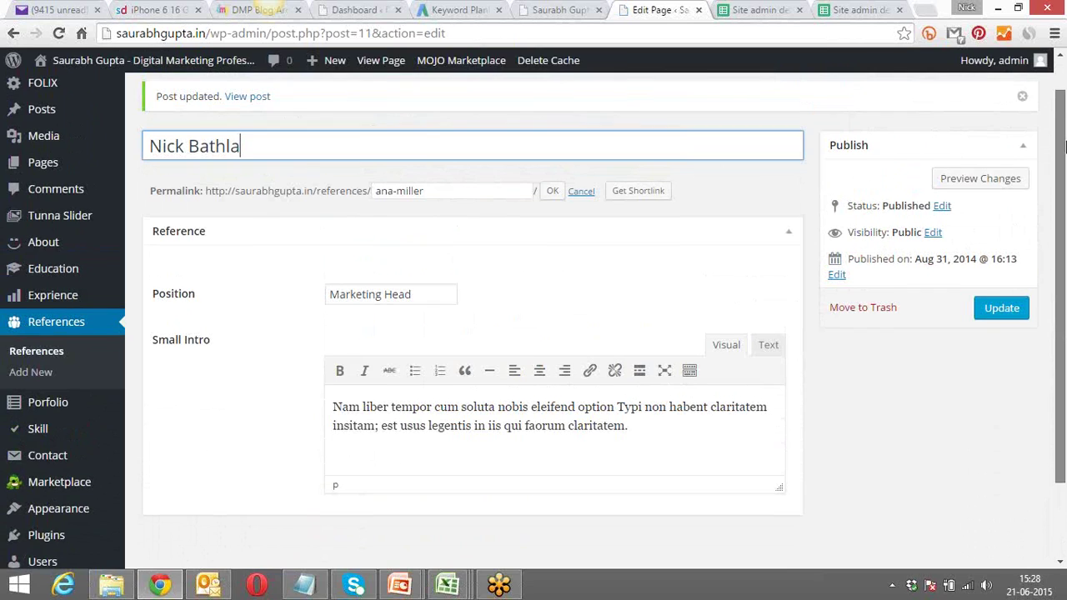
{"action": "left_click_drag", "start_coordinate": [245, 143], "coordinate": [146, 148]}
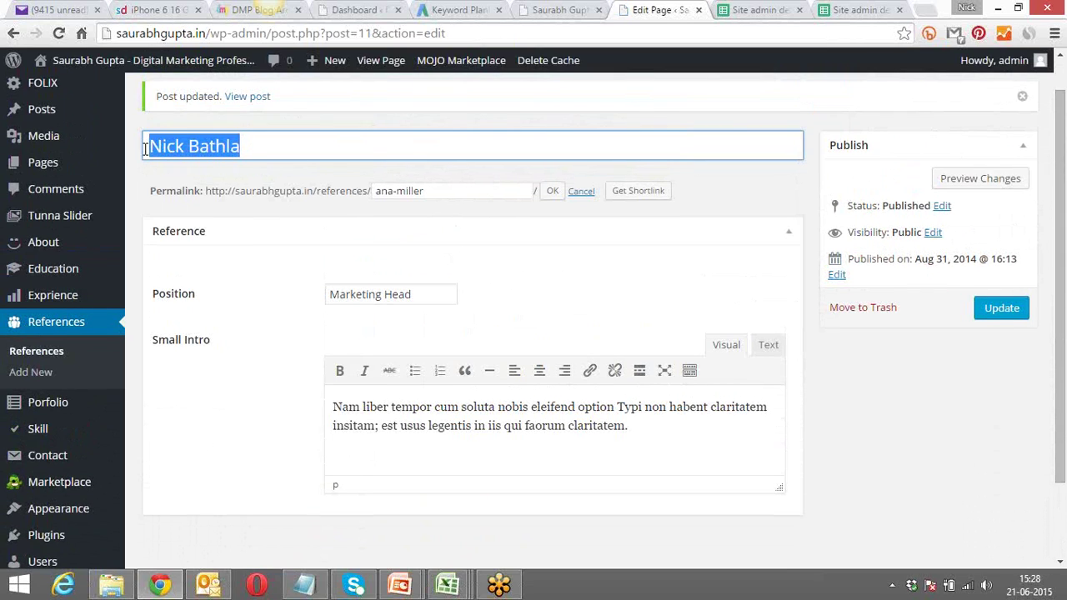
{"action": "left_click", "coordinate": [420, 191]}
{"action": "left_click_drag", "start_coordinate": [421, 191], "coordinate": [376, 190]}
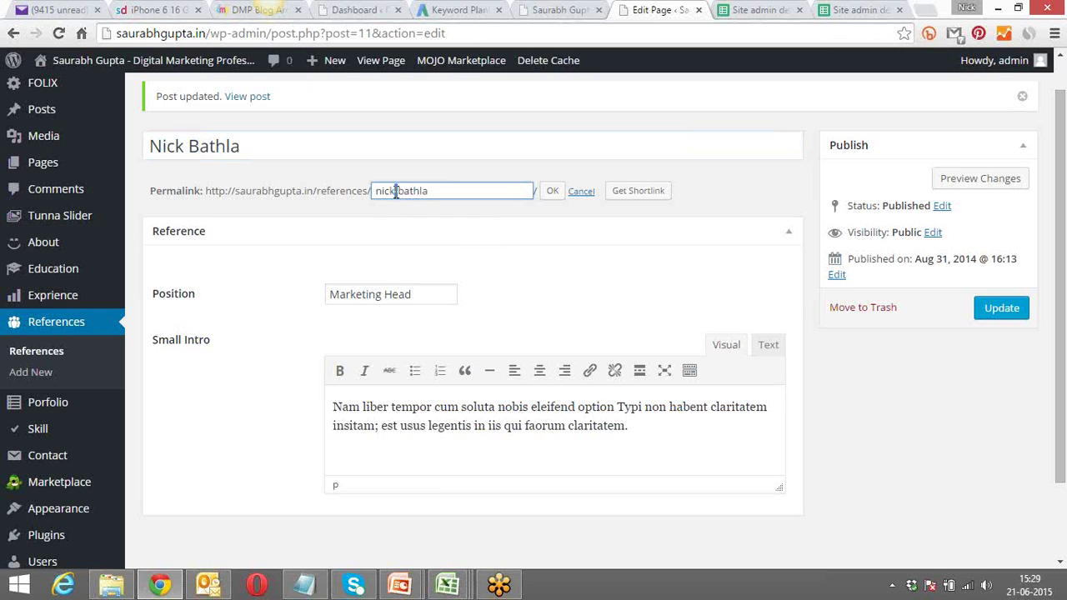
Retype the slug's hyphen, confirm the permalink, and open the reference page in a new tab
{"action": "left_click_drag", "start_coordinate": [438, 190], "coordinate": [375, 191]}
{"action": "left_click_drag", "start_coordinate": [246, 147], "coordinate": [149, 145]}
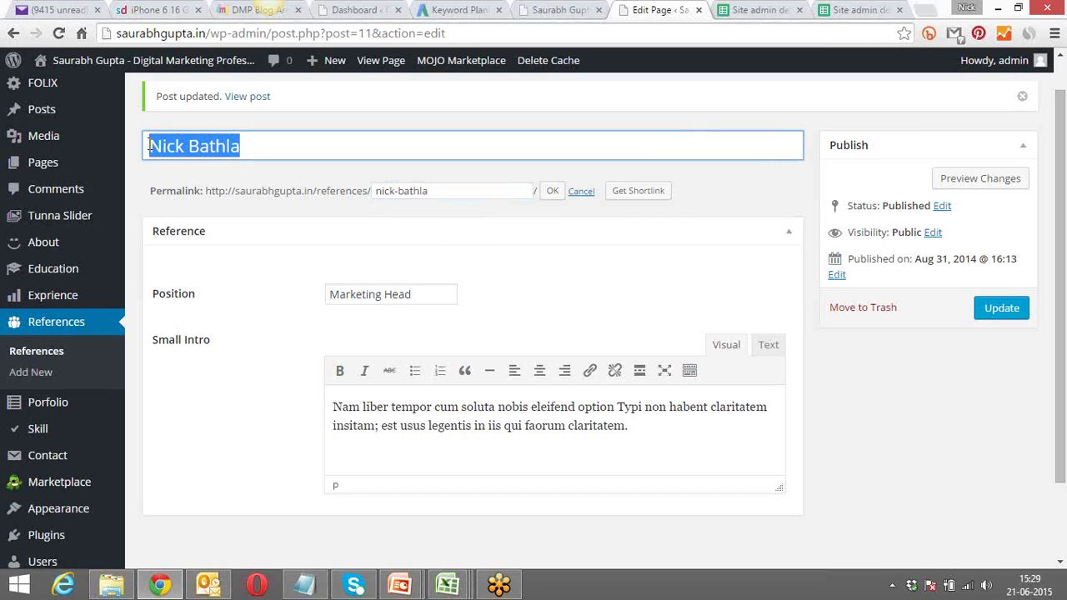
{"action": "left_click", "coordinate": [306, 209]}
{"action": "left_click_drag", "start_coordinate": [431, 191], "coordinate": [374, 190]}
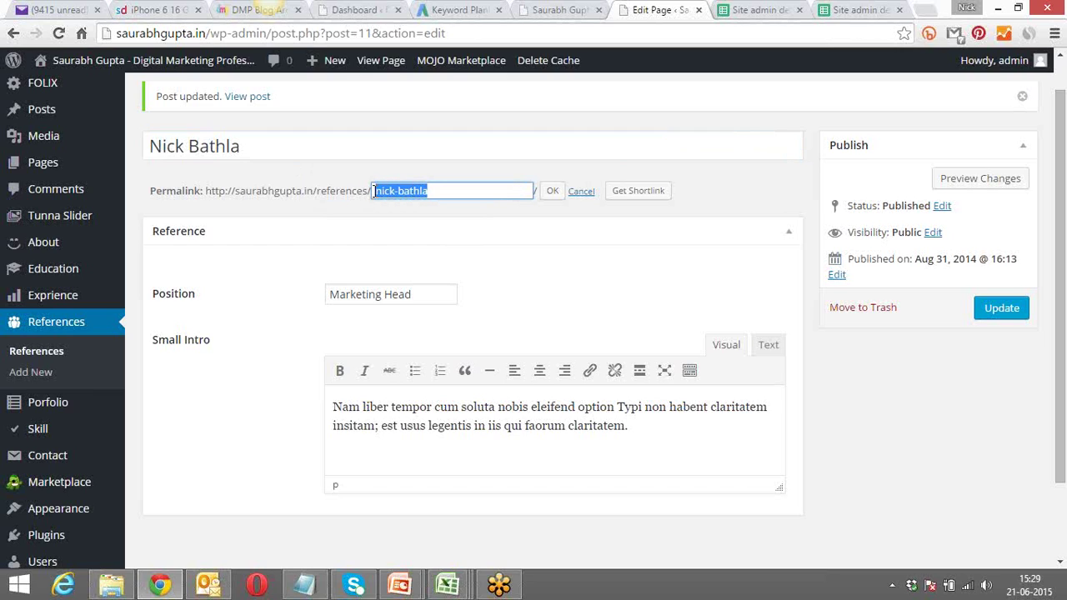
{"action": "left_click", "coordinate": [313, 201]}
{"action": "left_click_drag", "start_coordinate": [428, 191], "coordinate": [374, 190]}
{"action": "left_click", "coordinate": [399, 190]}
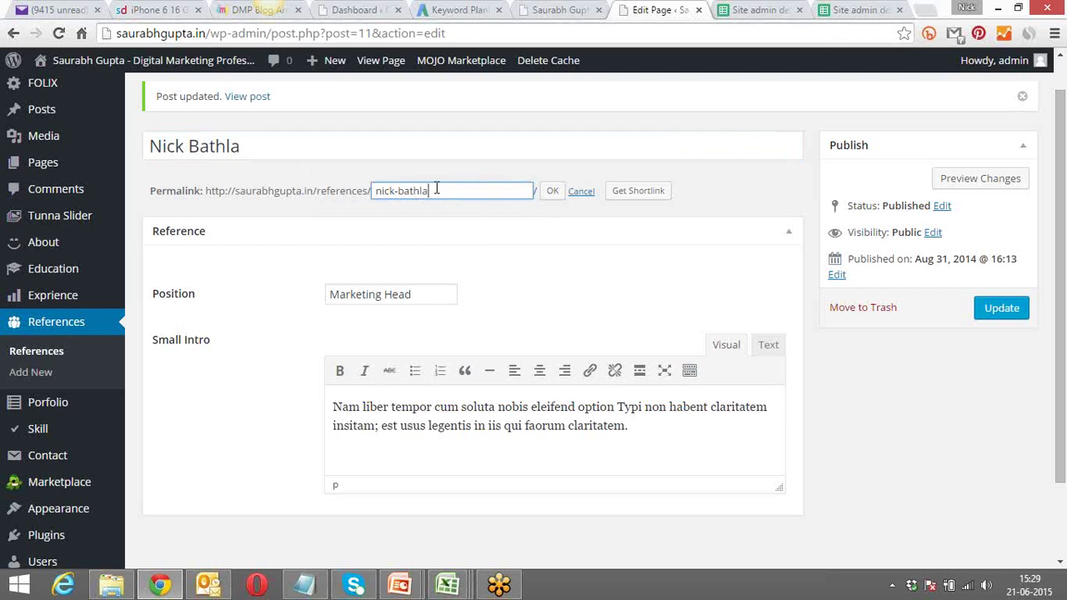
{"action": "left_click_drag", "start_coordinate": [436, 189], "coordinate": [370, 190]}
{"action": "left_click", "coordinate": [398, 191]}
{"action": "key", "text": "BackSpace"}
{"action": "key", "text": "BackSpace"}
{"action": "type", "text": "-"}
{"action": "left_click", "coordinate": [551, 191]}
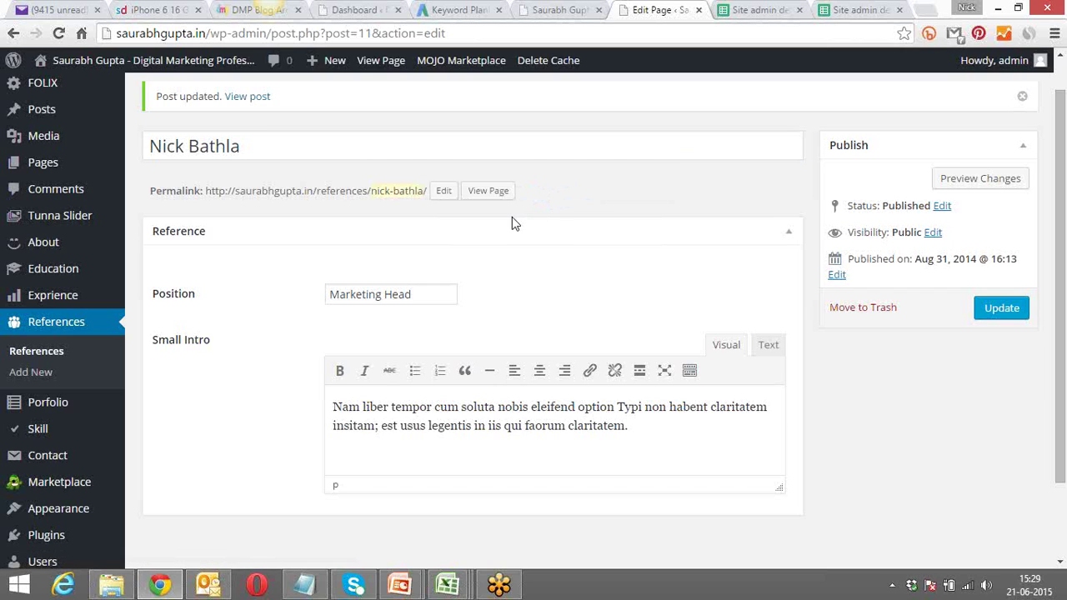
{"action": "right_click", "coordinate": [488, 198]}
{"action": "left_click", "coordinate": [540, 209]}
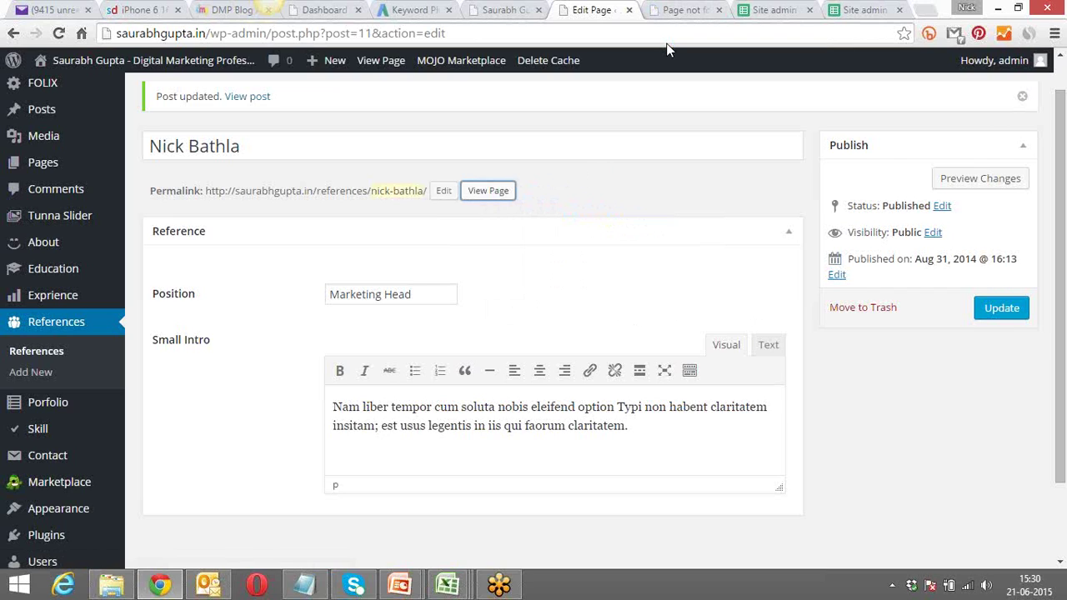
Close the 'Page not found' tab, view the published reference, and return to its editor
{"action": "left_click", "coordinate": [679, 10]}
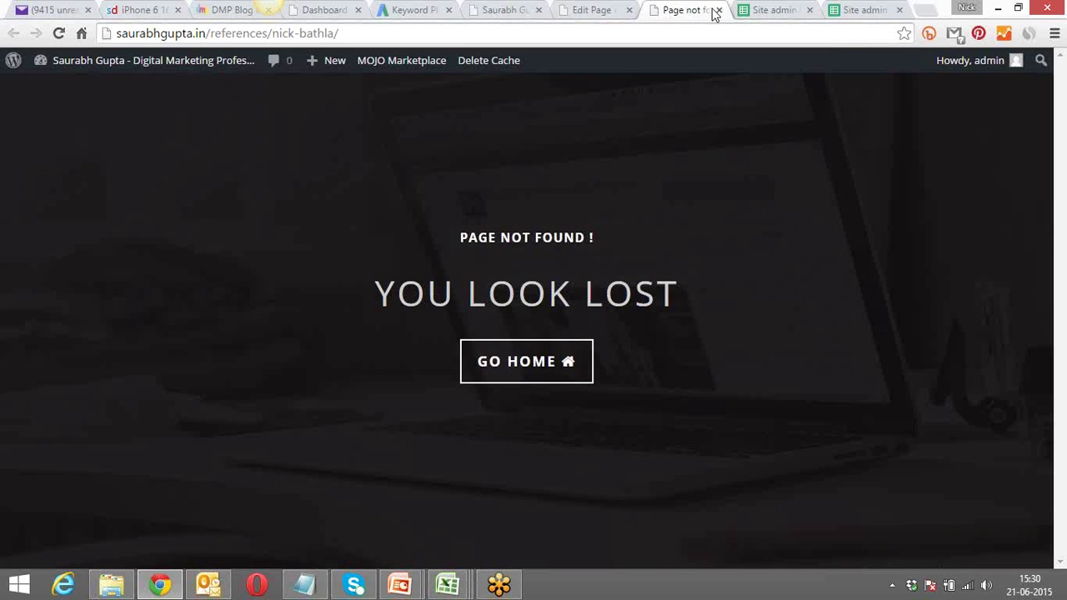
{"action": "left_click", "coordinate": [719, 10]}
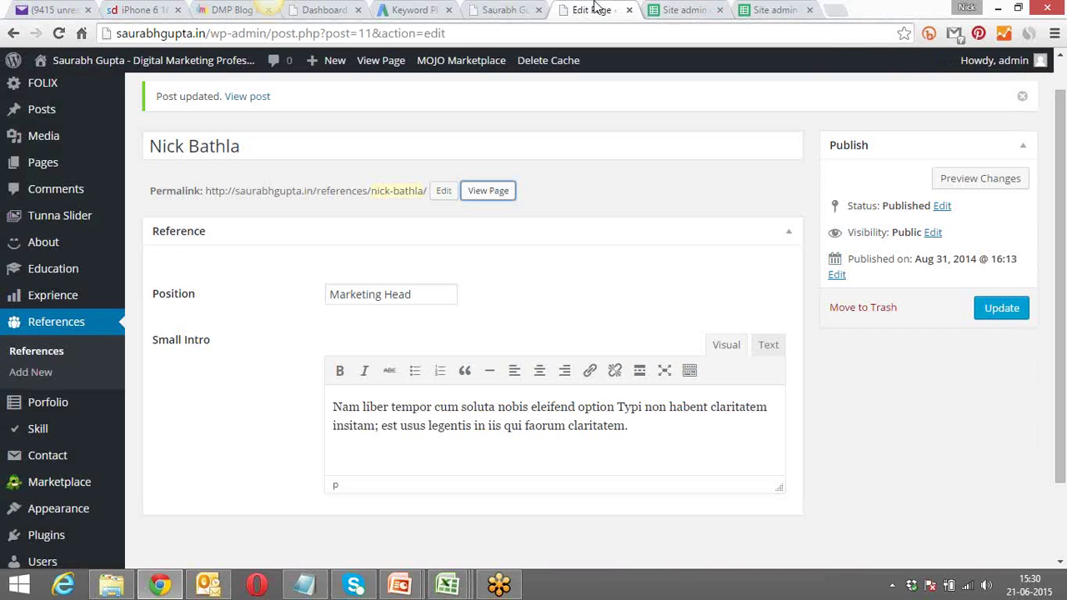
{"action": "left_click", "coordinate": [487, 190]}
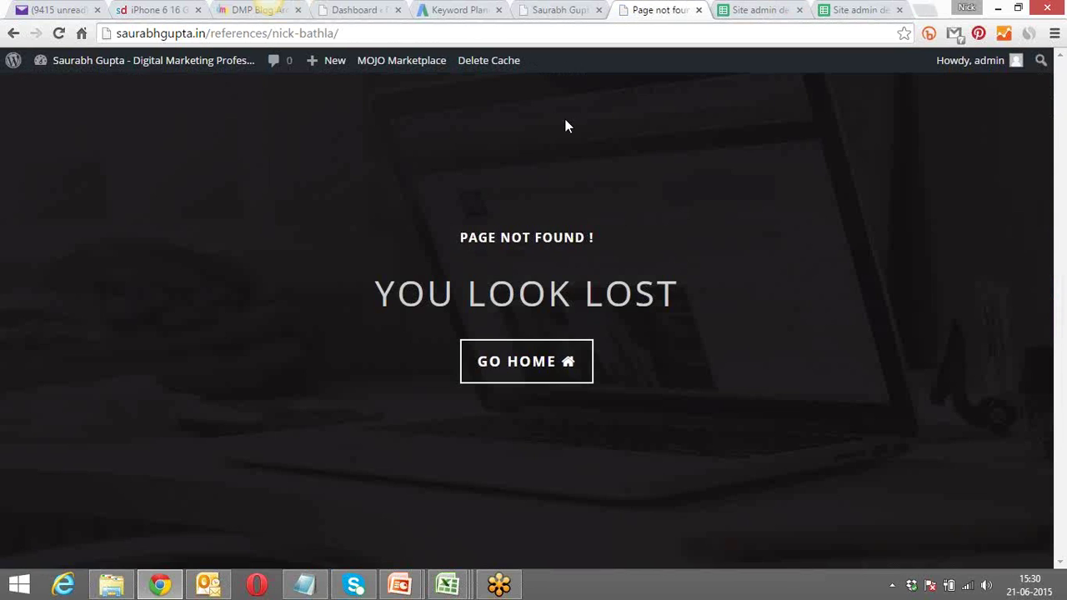
{"action": "left_click", "coordinate": [13, 34]}
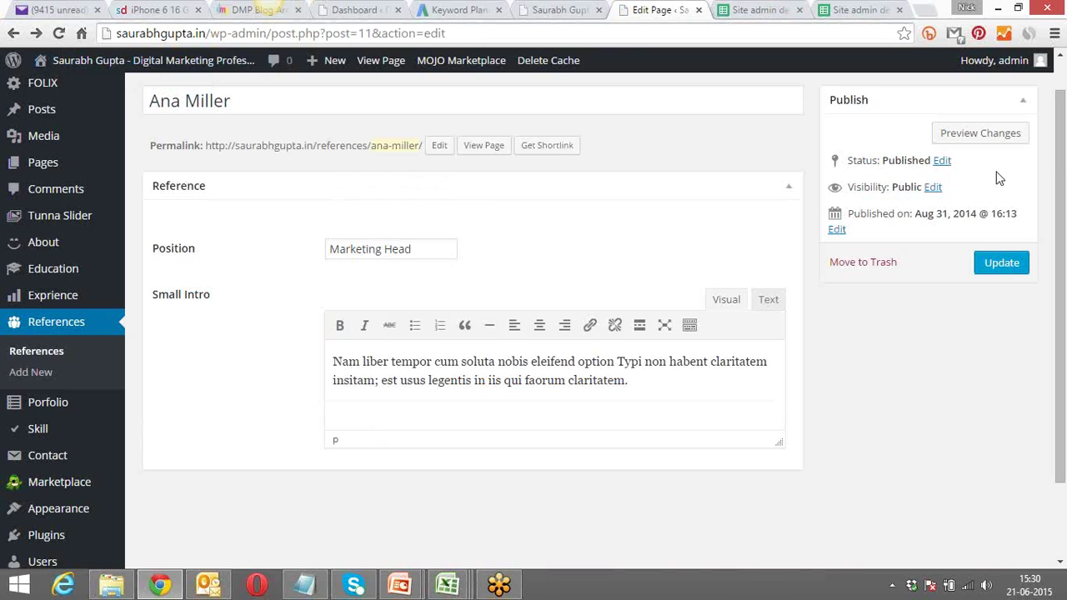
{"action": "scroll", "coordinate": [258, 138], "scroll_direction": "up", "scroll_amount": 1}
Replace the old reference name in the title with the new person's name and update
{"action": "left_click", "coordinate": [258, 139]}
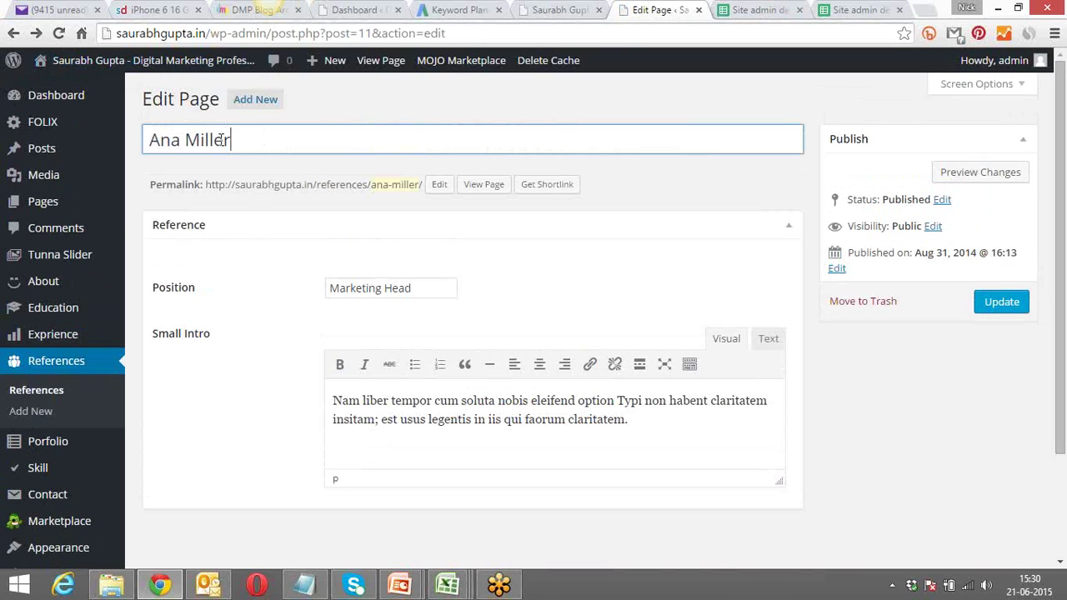
{"action": "left_click_drag", "start_coordinate": [257, 138], "coordinate": [116, 148]}
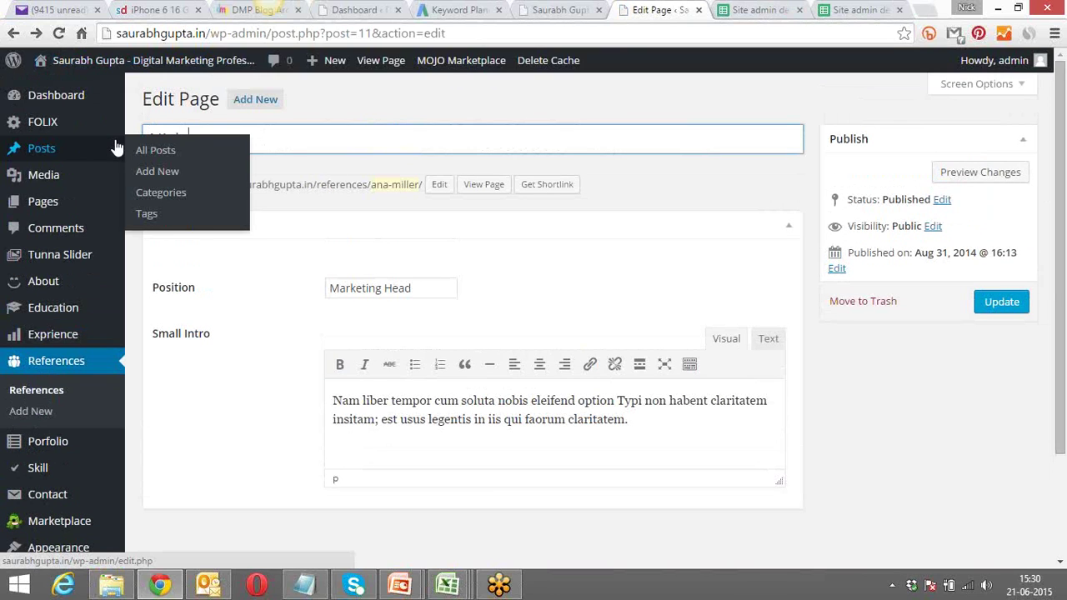
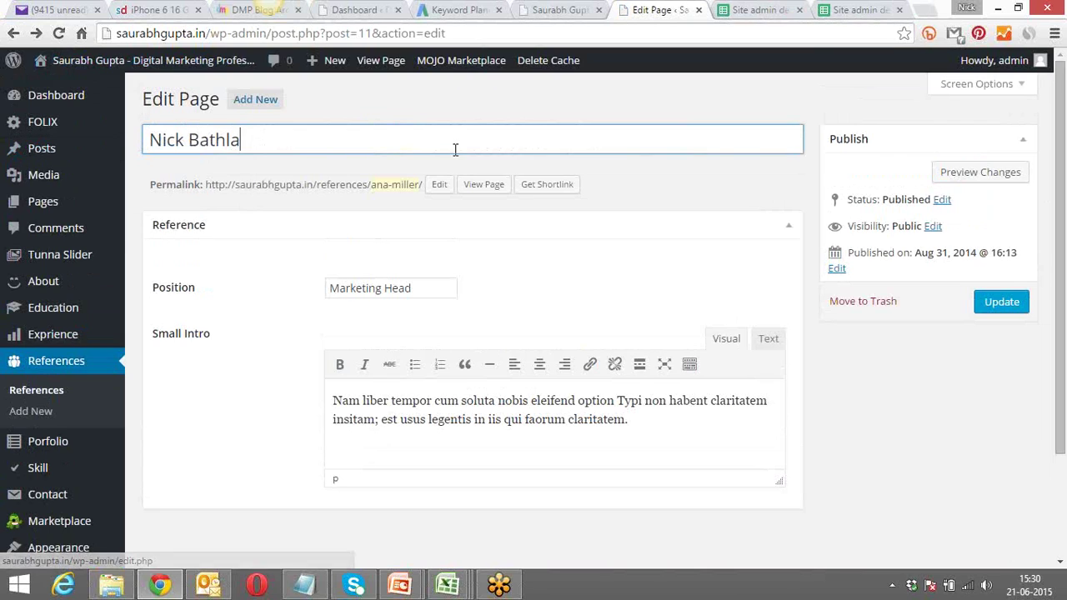
{"action": "left_click", "coordinate": [905, 226]}
{"action": "left_click", "coordinate": [1004, 303]}
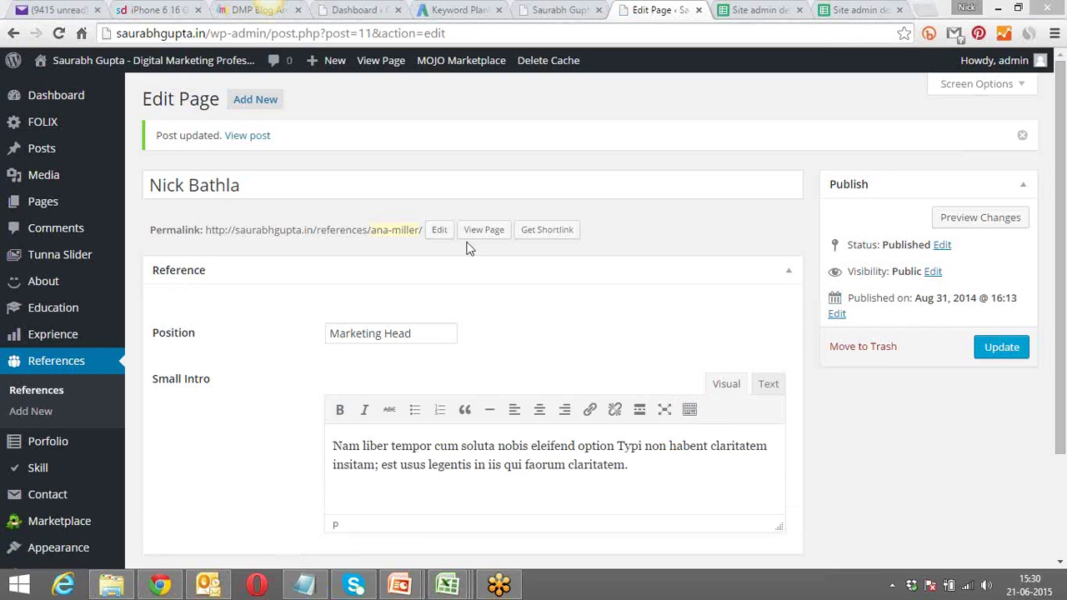
Change the permalink slug from the old name to the new person's name and save
{"action": "left_click", "coordinate": [442, 232]}
{"action": "left_click_drag", "start_coordinate": [443, 231], "coordinate": [375, 230]}
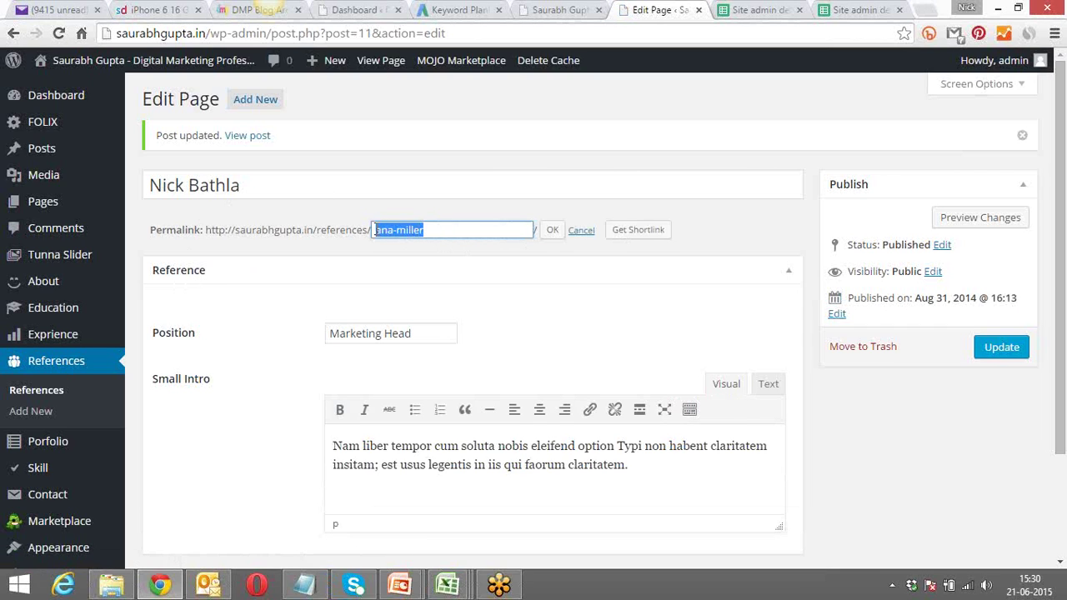
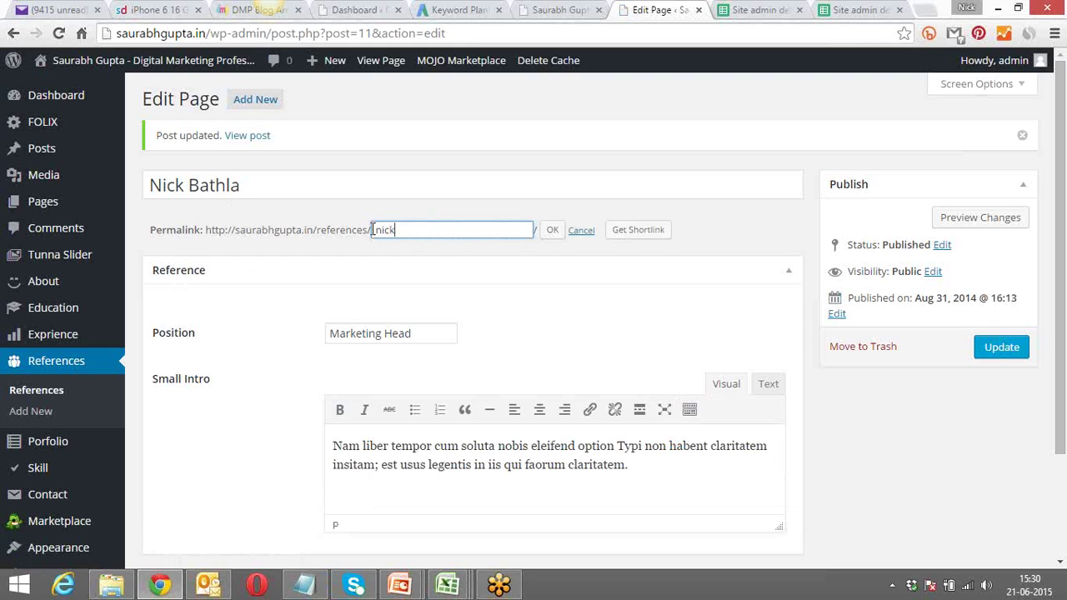
{"action": "left_click", "coordinate": [552, 230]}
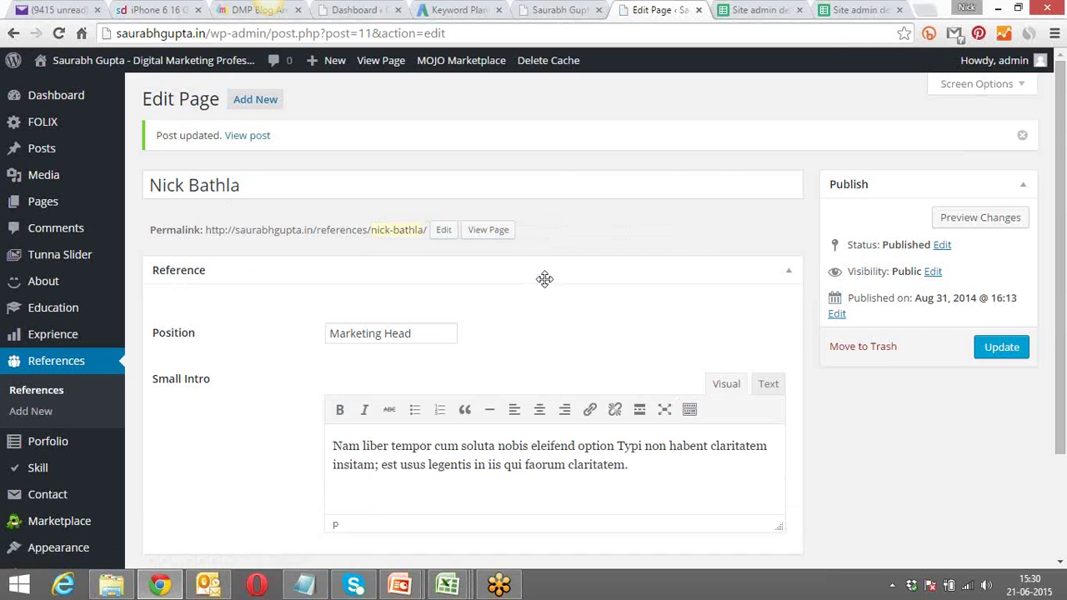
{"action": "left_click", "coordinate": [998, 350]}
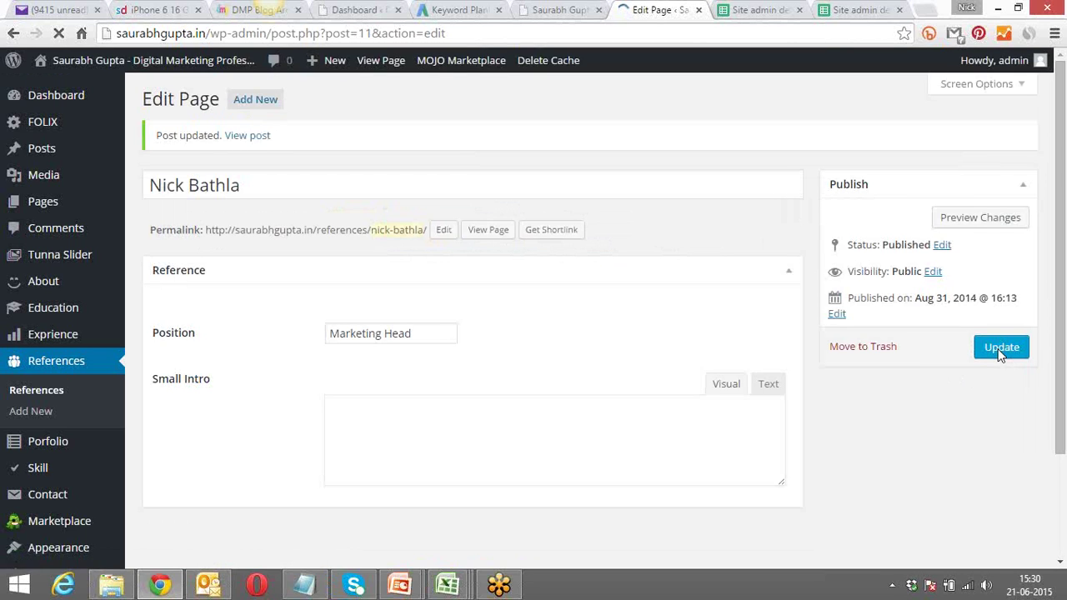
Preview the reference page's changes in a new tab and scroll through it
{"action": "right_click", "coordinate": [991, 220]}
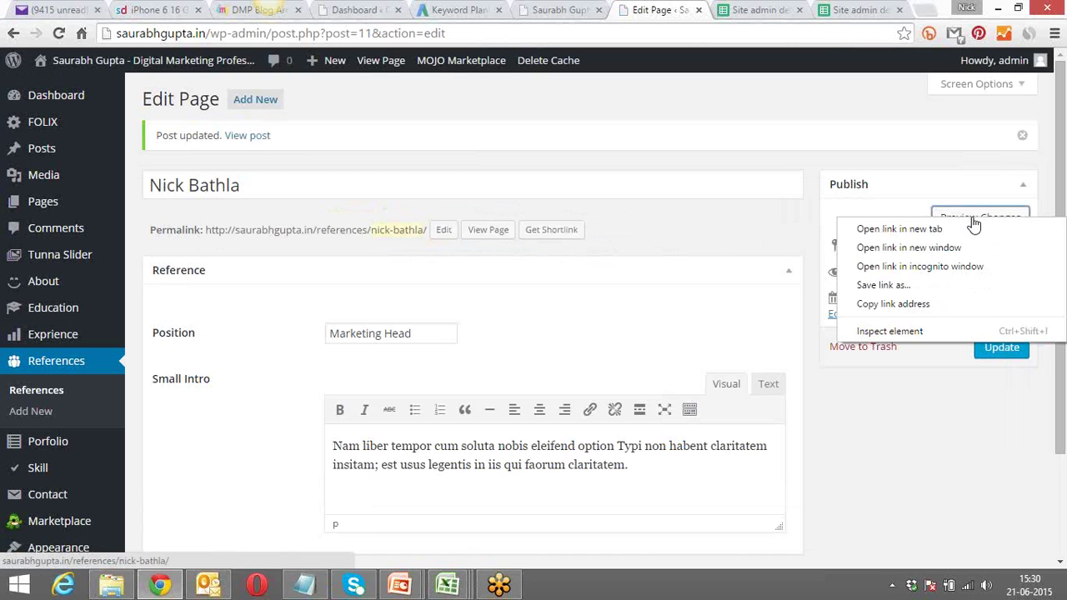
{"action": "left_click", "coordinate": [994, 230]}
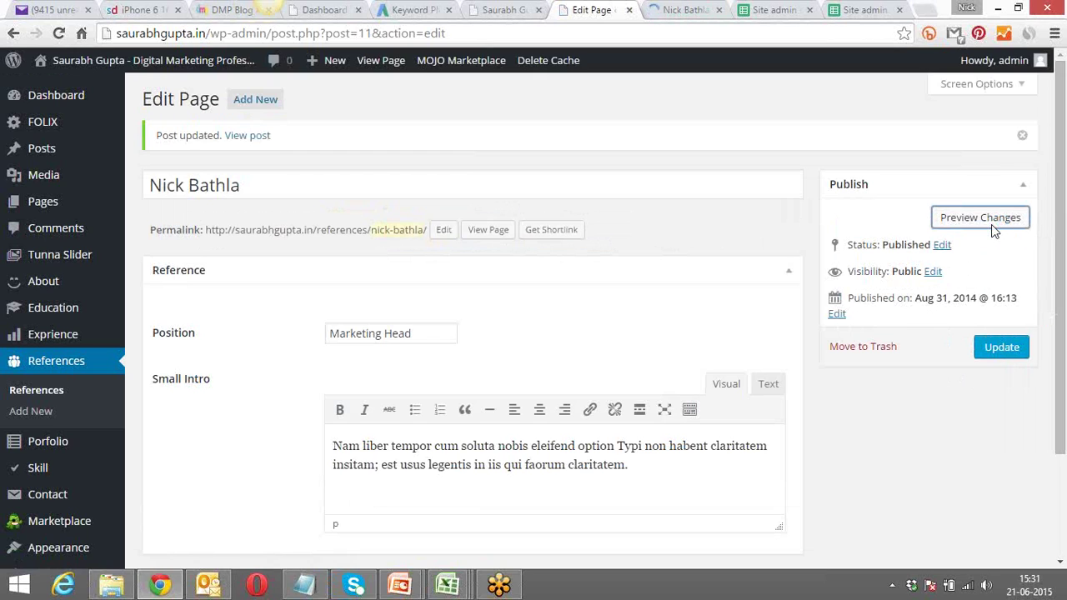
{"action": "left_click", "coordinate": [677, 10]}
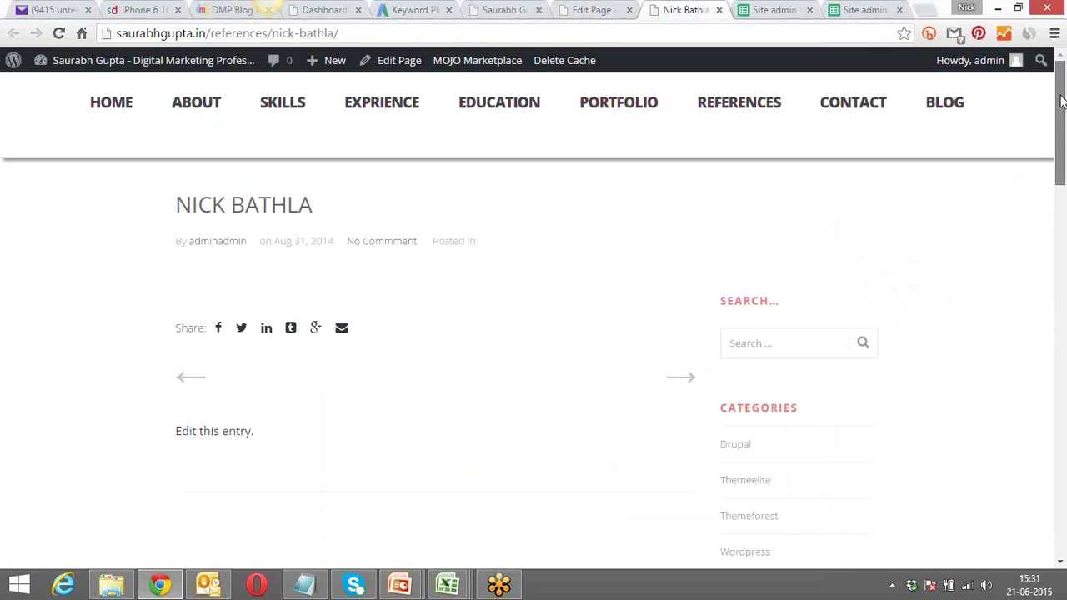
{"action": "scroll", "coordinate": [1061, 100], "scroll_direction": "down", "scroll_amount": 10}
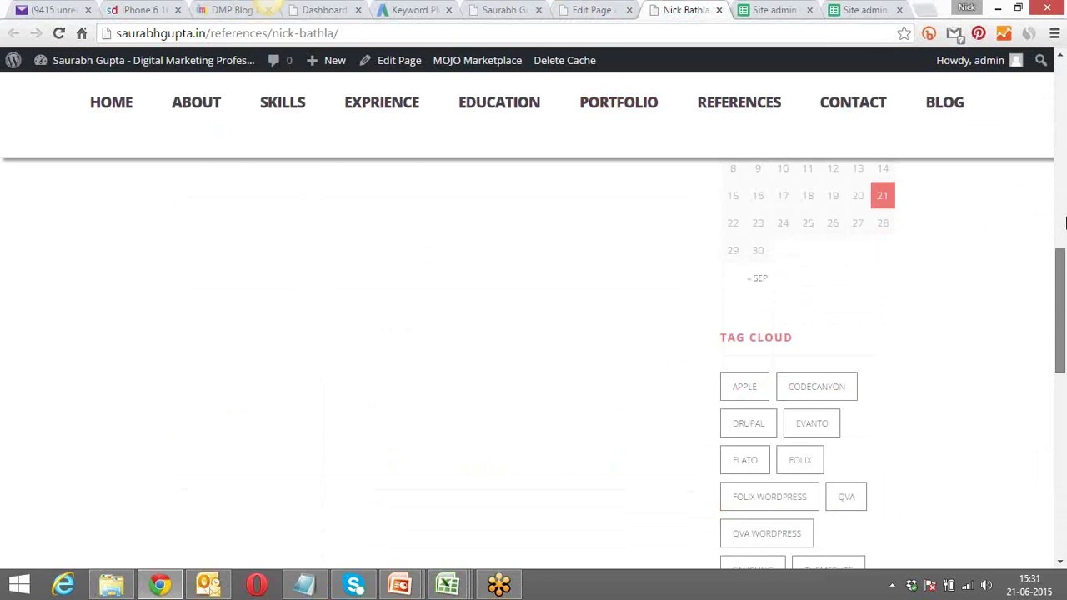
{"action": "scroll", "coordinate": [1065, 221], "scroll_direction": "up", "scroll_amount": 10}
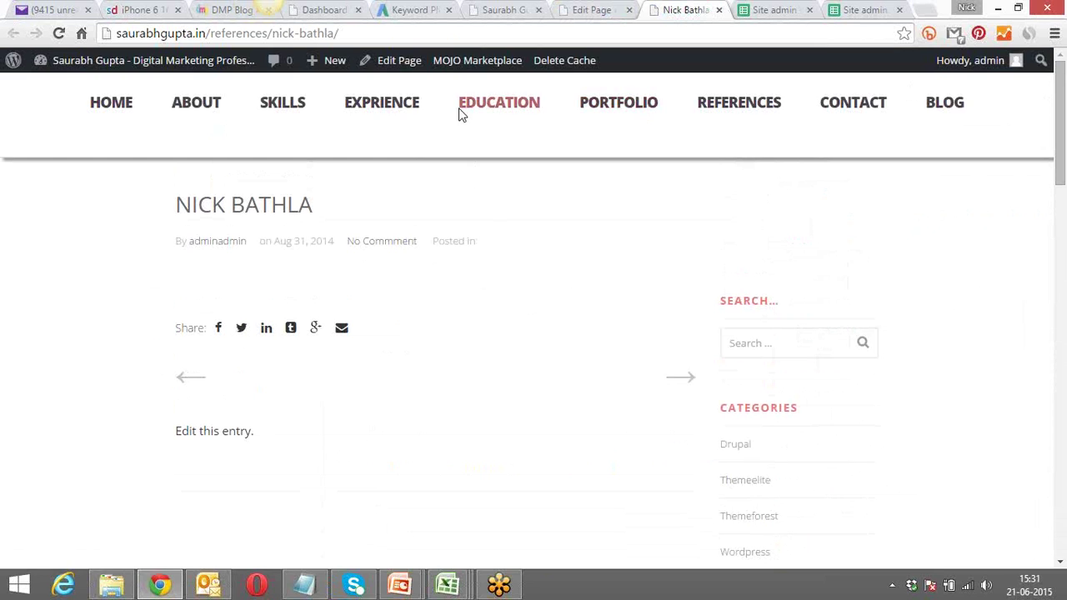
Check the reference's card in the site's References section, then return to the Edit Page tab
{"action": "left_click", "coordinate": [713, 111]}
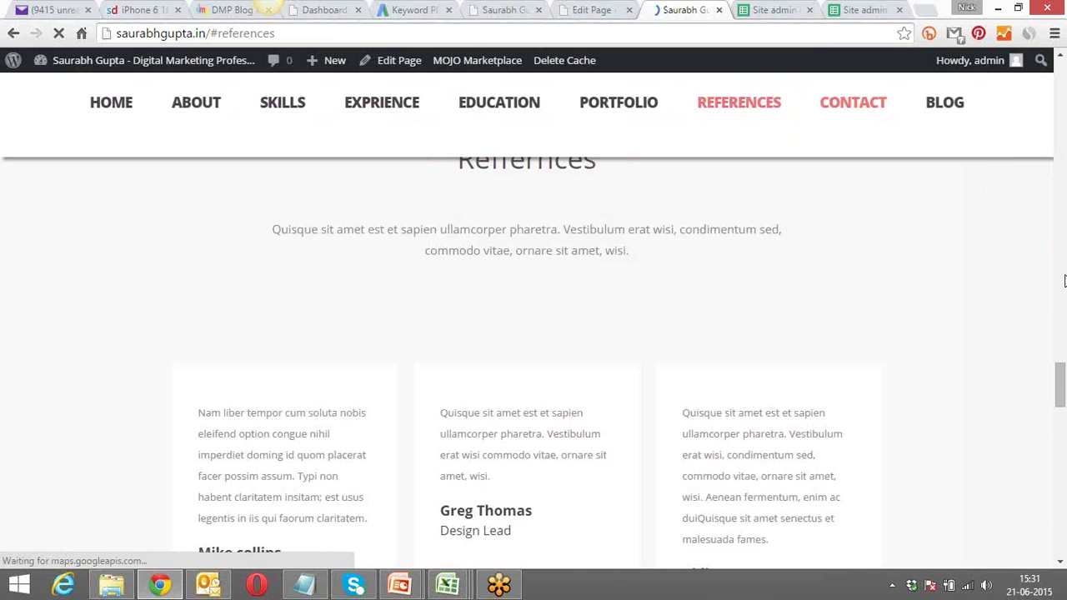
{"action": "left_click_drag", "start_coordinate": [1062, 382], "coordinate": [1061, 433]}
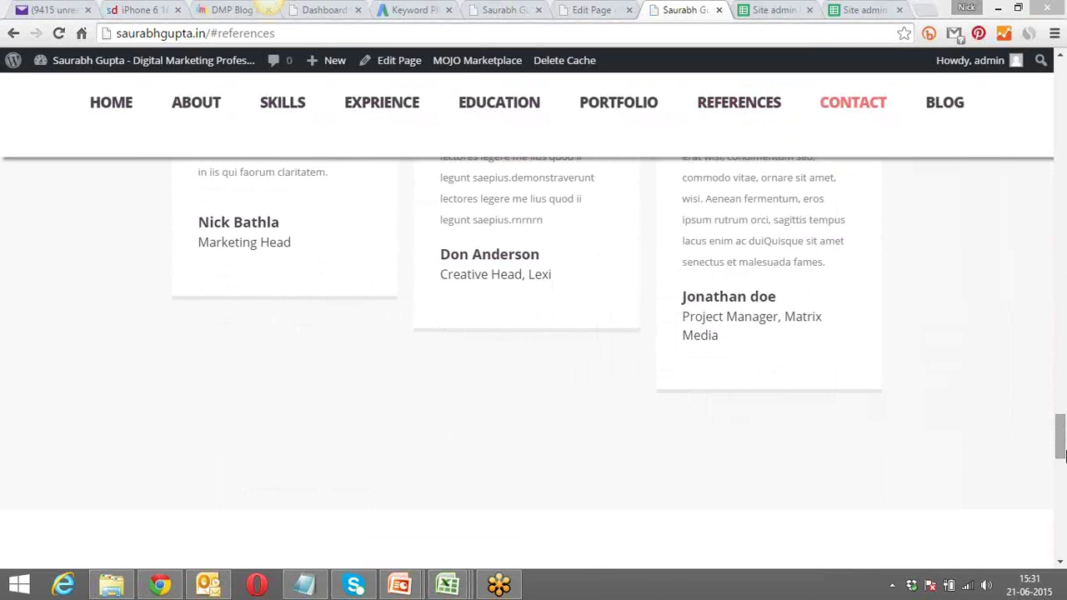
{"action": "left_click_drag", "start_coordinate": [1062, 453], "coordinate": [1062, 440]}
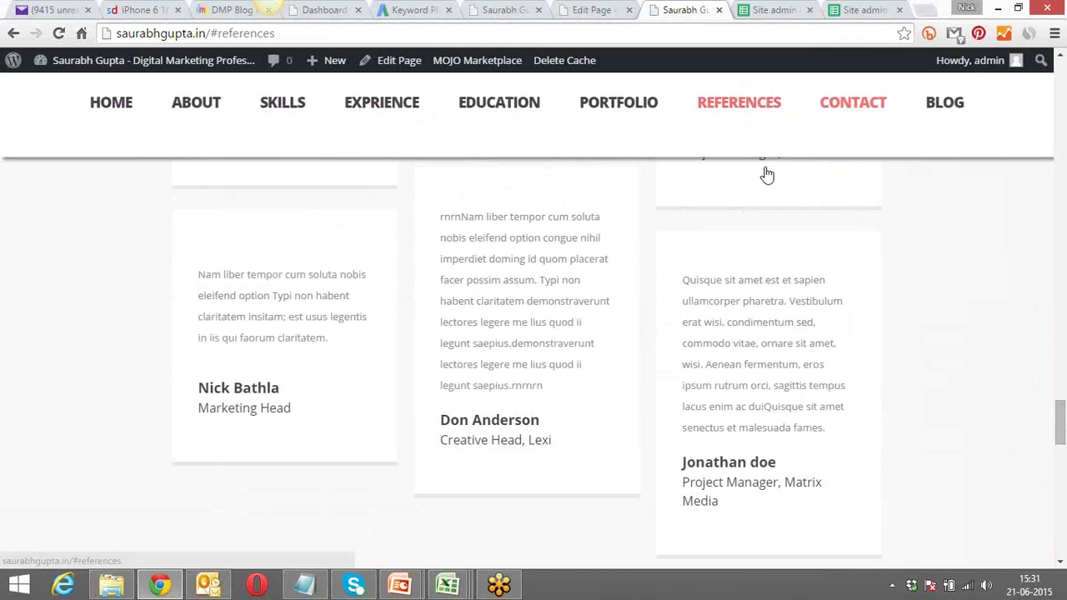
{"action": "left_click", "coordinate": [596, 9]}
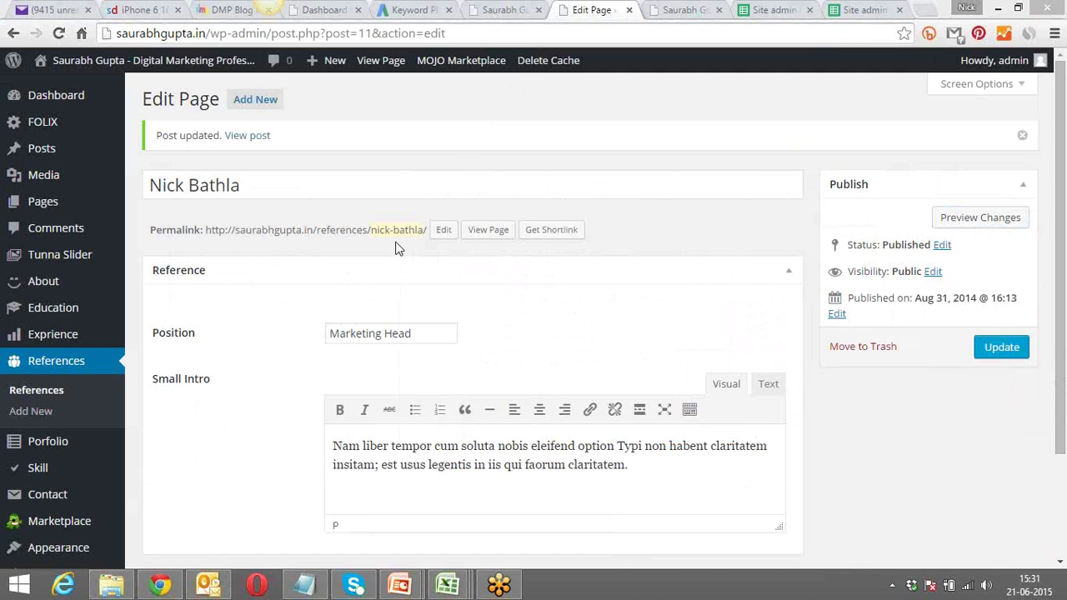
{"action": "left_click", "coordinate": [435, 230]}
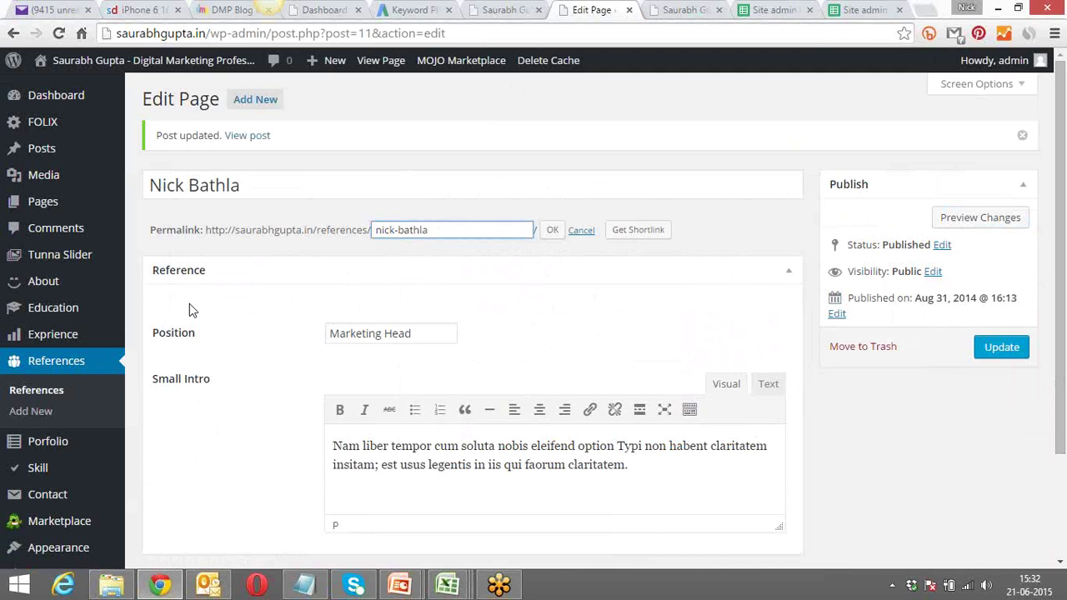
{"action": "left_click", "coordinate": [139, 290]}
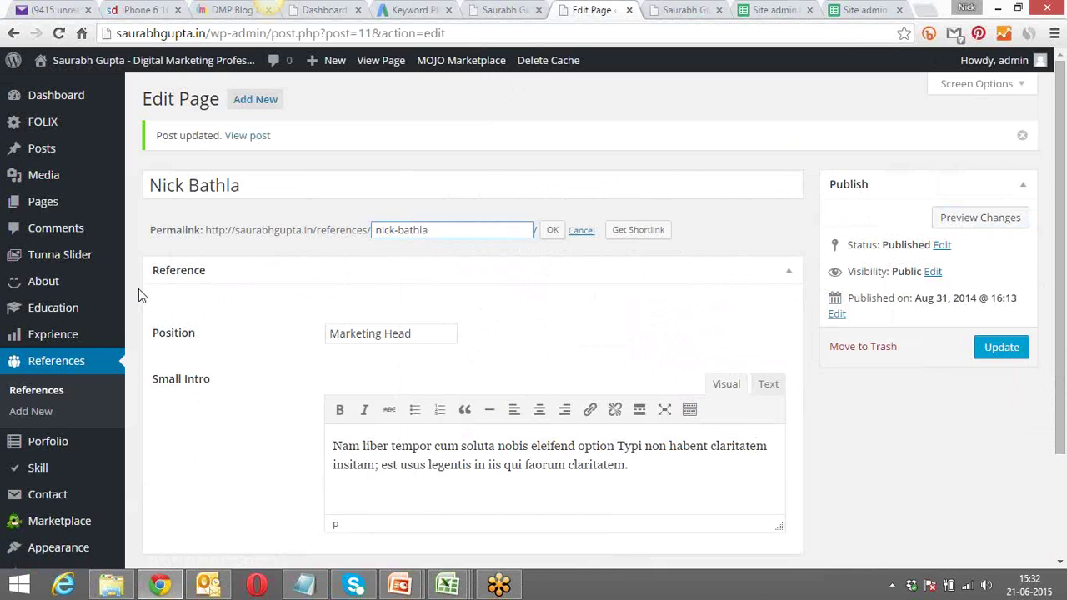
{"action": "scroll", "coordinate": [139, 289], "scroll_direction": "down", "scroll_amount": 3}
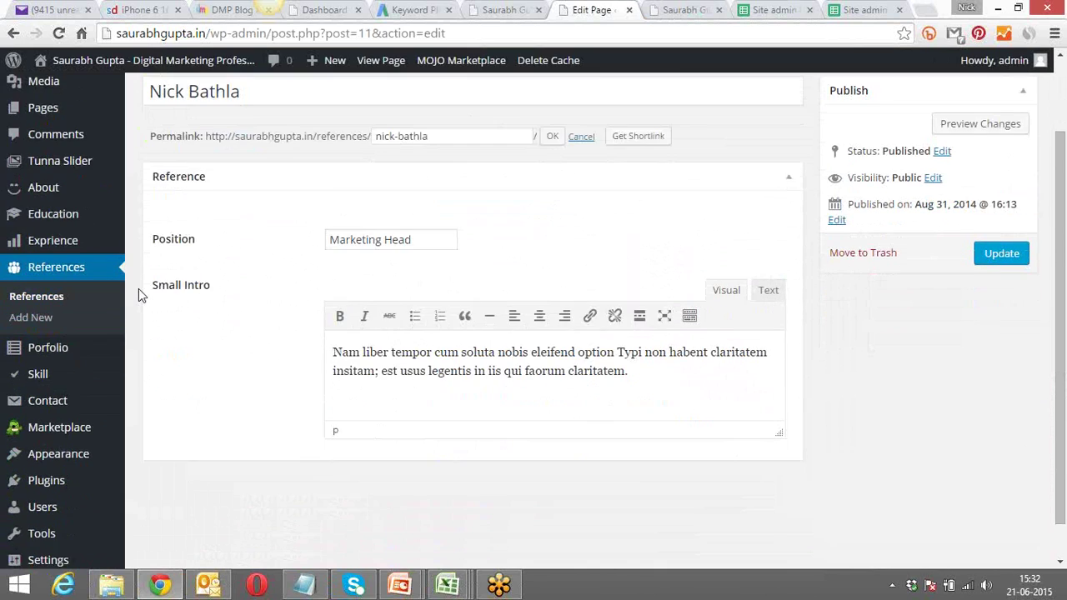
{"action": "scroll", "coordinate": [138, 288], "scroll_direction": "up", "scroll_amount": 3}
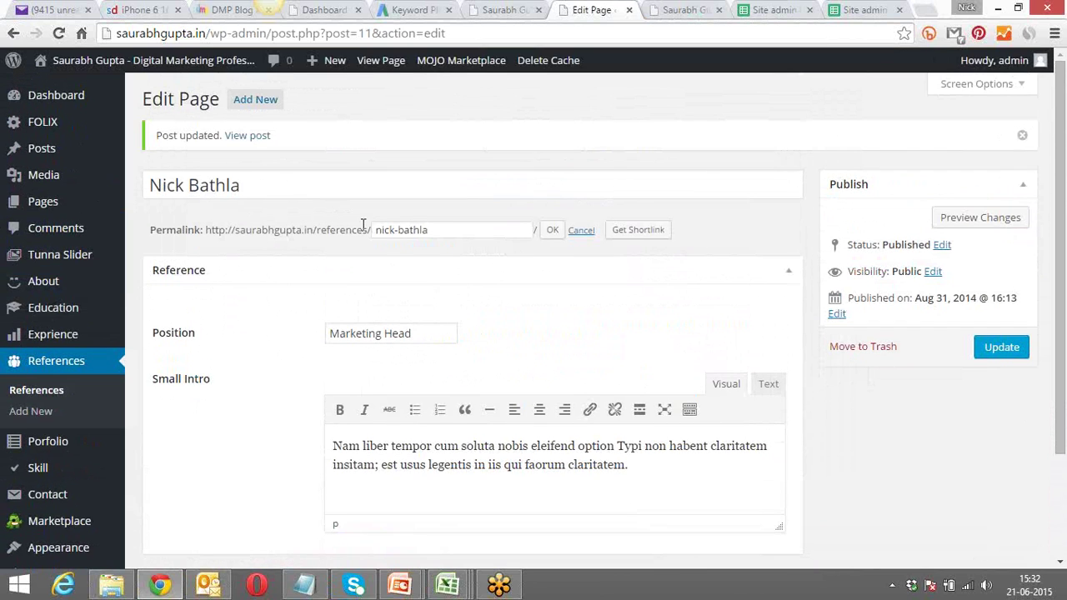
{"action": "left_click", "coordinate": [436, 229]}
{"action": "left_click_drag", "start_coordinate": [436, 230], "coordinate": [376, 226]}
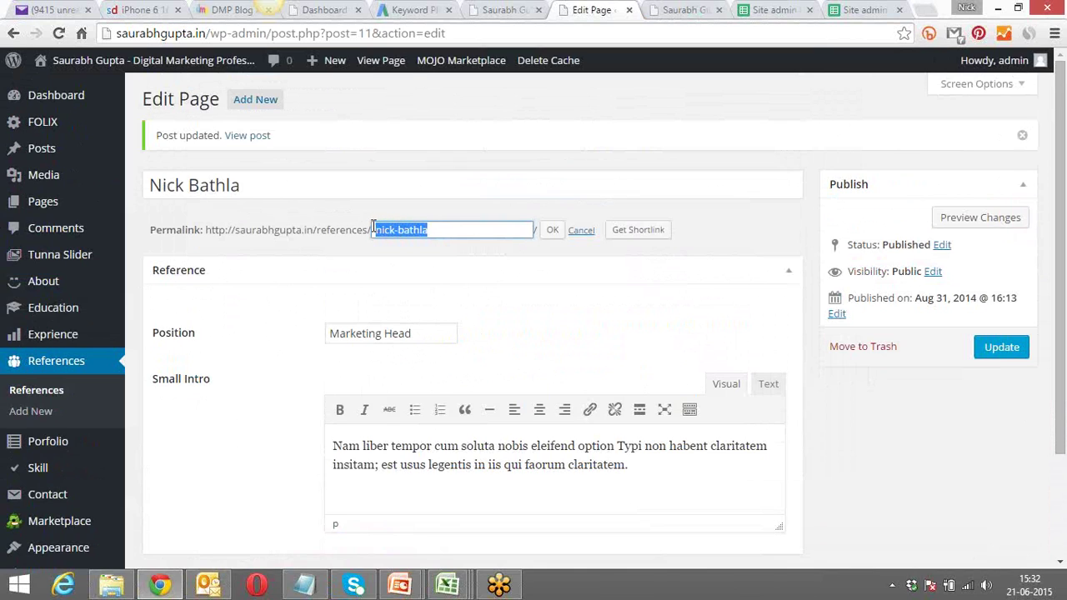
{"action": "left_click", "coordinate": [306, 218]}
{"action": "left_click_drag", "start_coordinate": [433, 228], "coordinate": [367, 225]}
{"action": "left_click", "coordinate": [140, 293]}
{"action": "scroll", "coordinate": [137, 288], "scroll_direction": "down", "scroll_amount": 3}
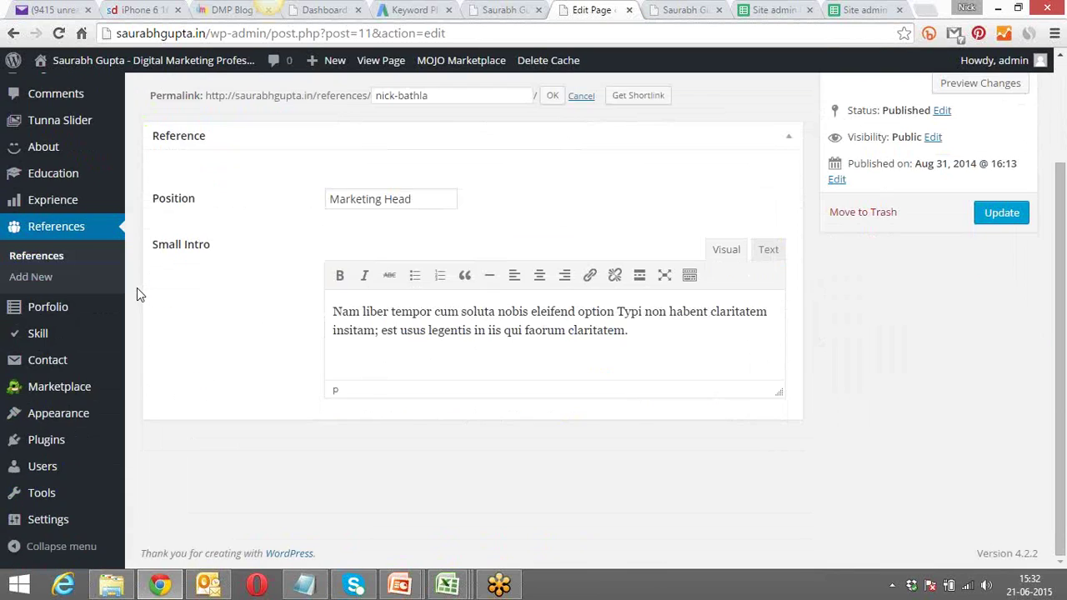
{"action": "mouse_move", "coordinate": [42, 450]}
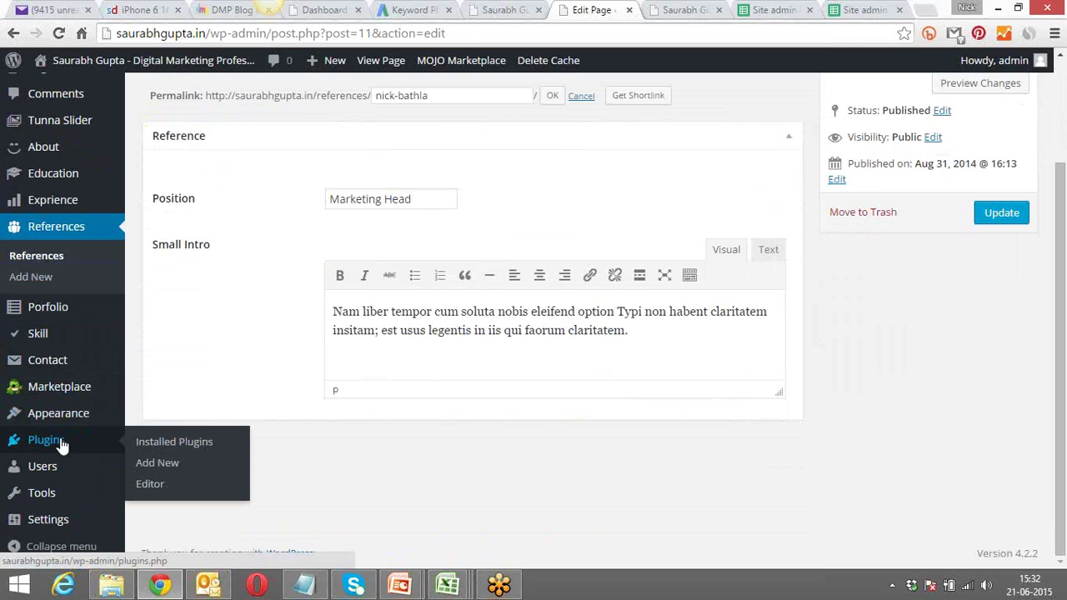
Search Add Plugins for 'SEO Yoast', then install and activate WordPress SEO by Yoast 2.2.1
{"action": "left_click", "coordinate": [150, 463]}
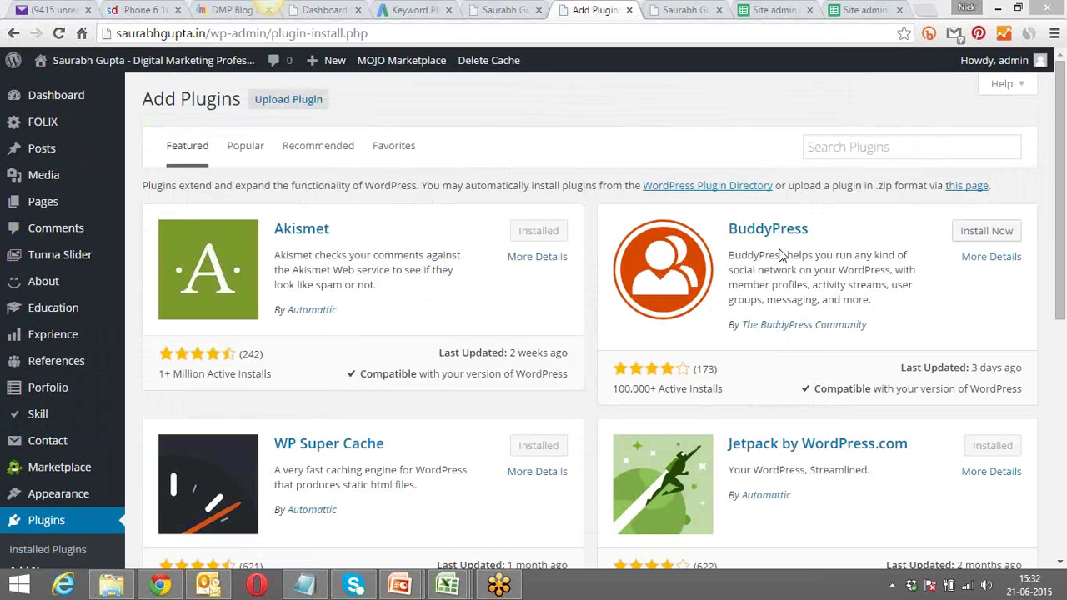
{"action": "left_click", "coordinate": [885, 148]}
{"action": "type", "text": "SEPO"}
{"action": "key", "text": "BackSpace"}
{"action": "key", "text": "BackSpace"}
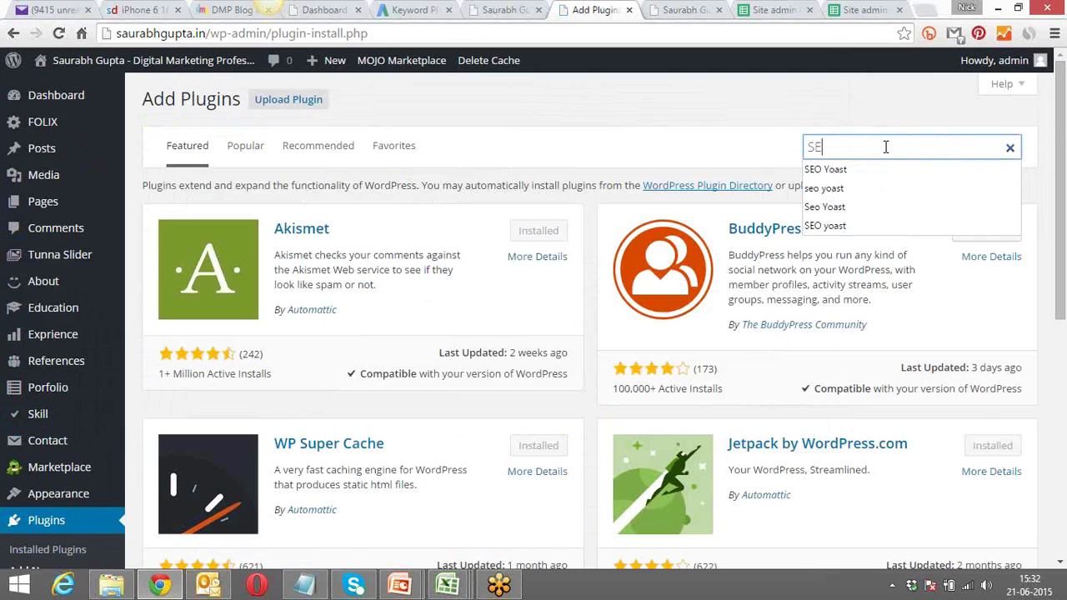
{"action": "type", "text": "O"}
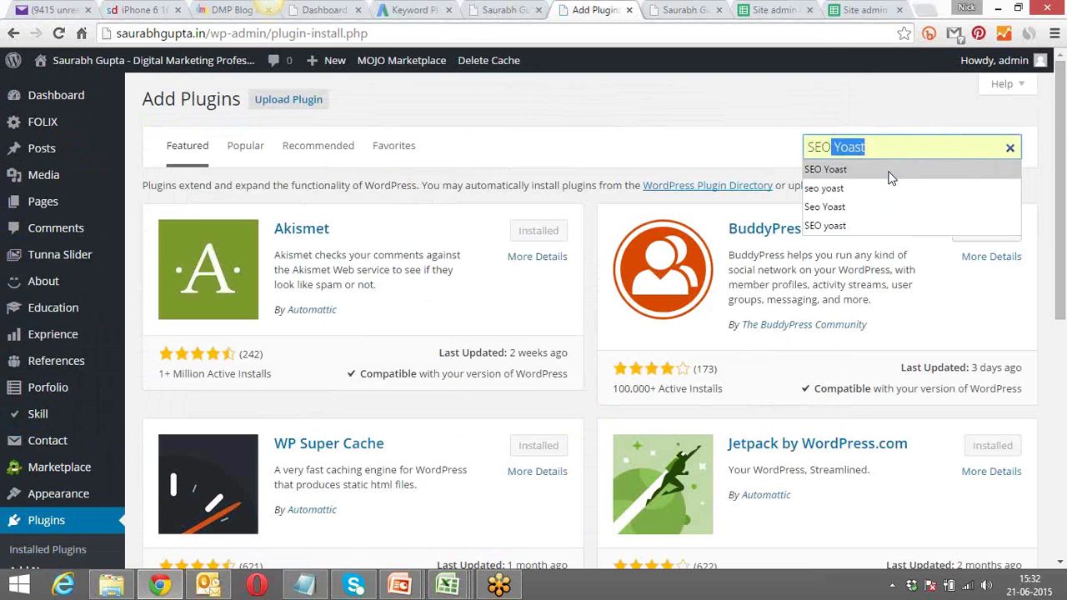
{"action": "left_click", "coordinate": [888, 174]}
{"action": "key", "text": "Return"}
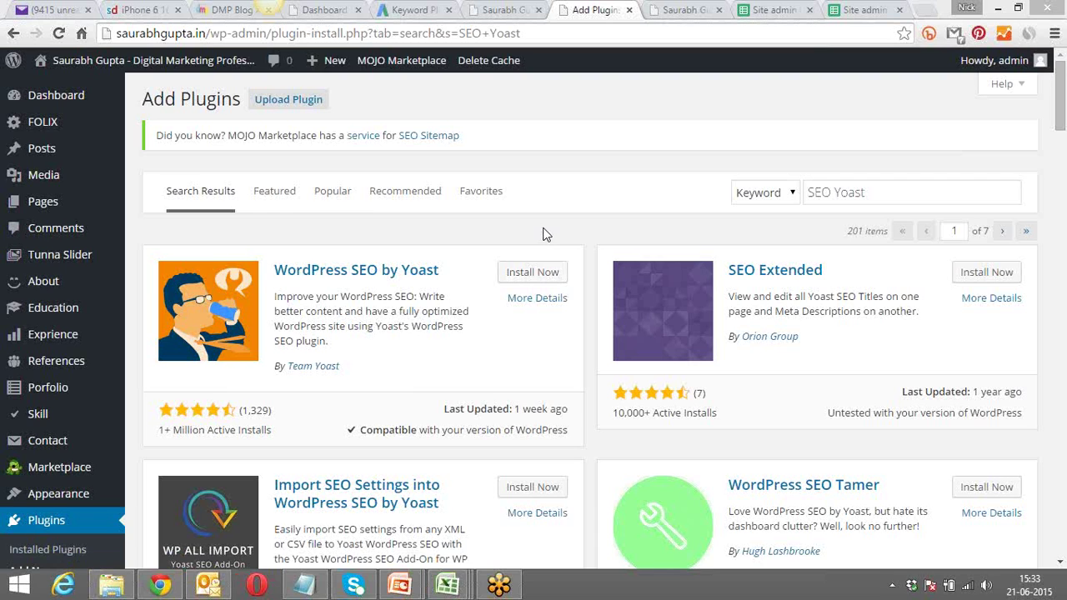
{"action": "left_click", "coordinate": [528, 276]}
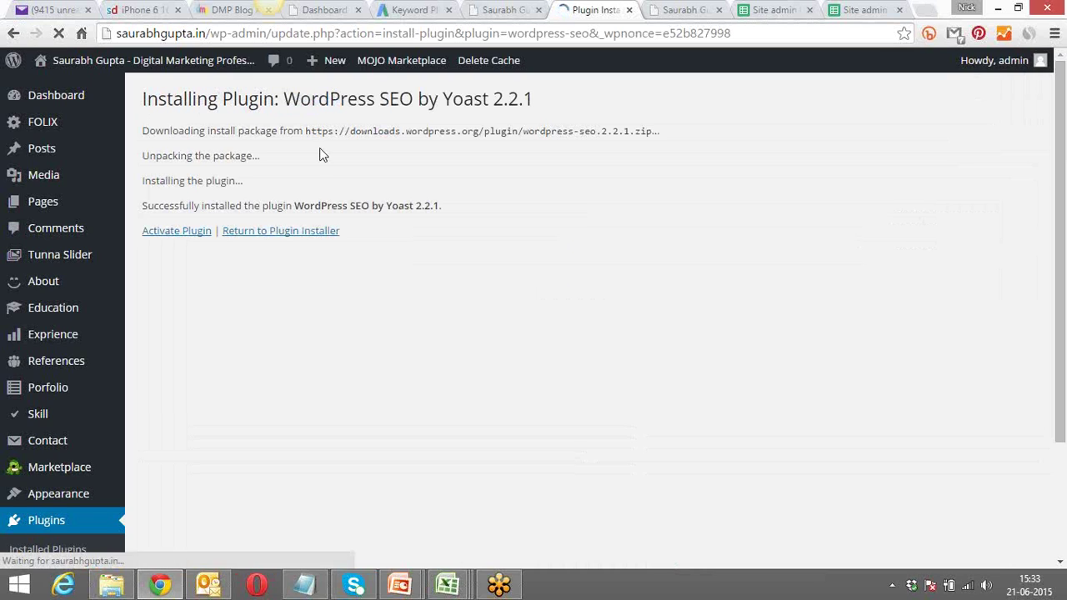
{"action": "left_click", "coordinate": [170, 237]}
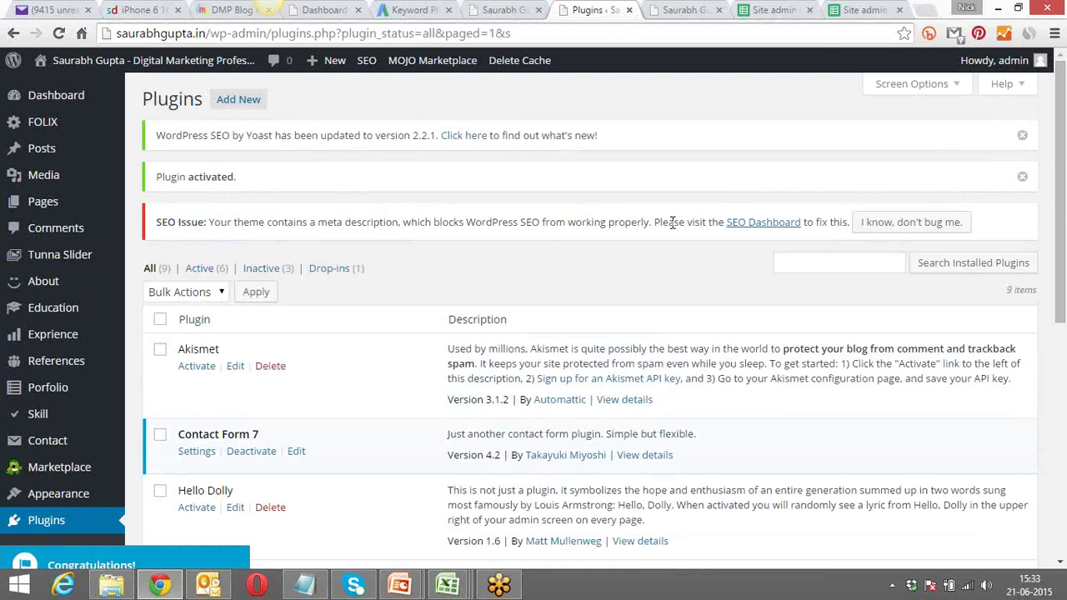
Dismiss the theme meta description SEO Issue notice with 'I know, don't bug me.'
{"action": "left_click", "coordinate": [899, 226]}
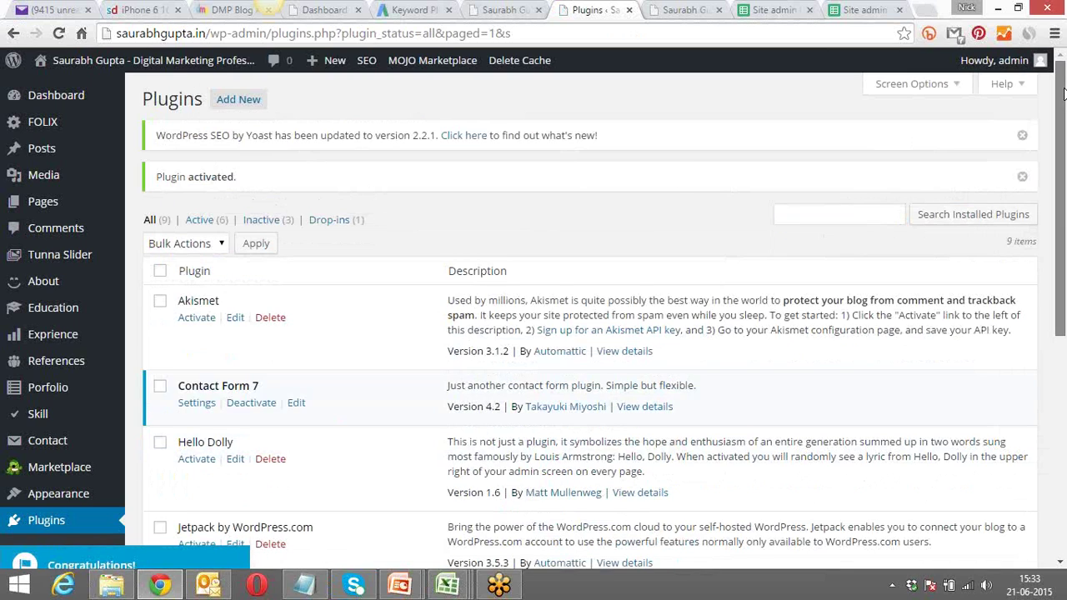
{"action": "left_click_drag", "start_coordinate": [1062, 94], "coordinate": [1065, 195]}
Open References > References, close the Yoast congratulations popup, and open the reference entry for editing
{"action": "mouse_move", "coordinate": [56, 278]}
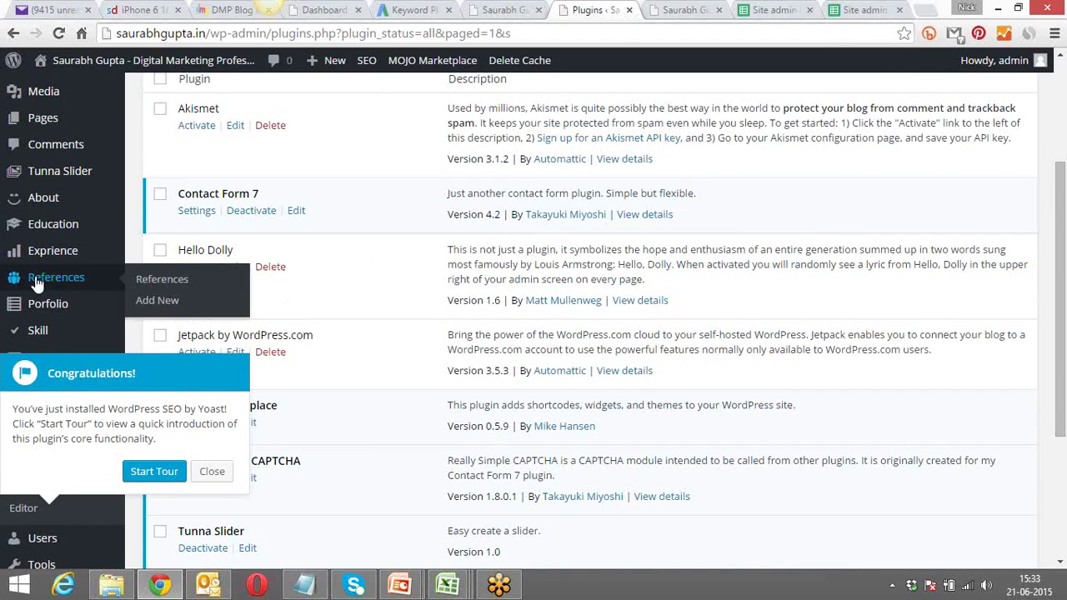
{"action": "left_click", "coordinate": [162, 280]}
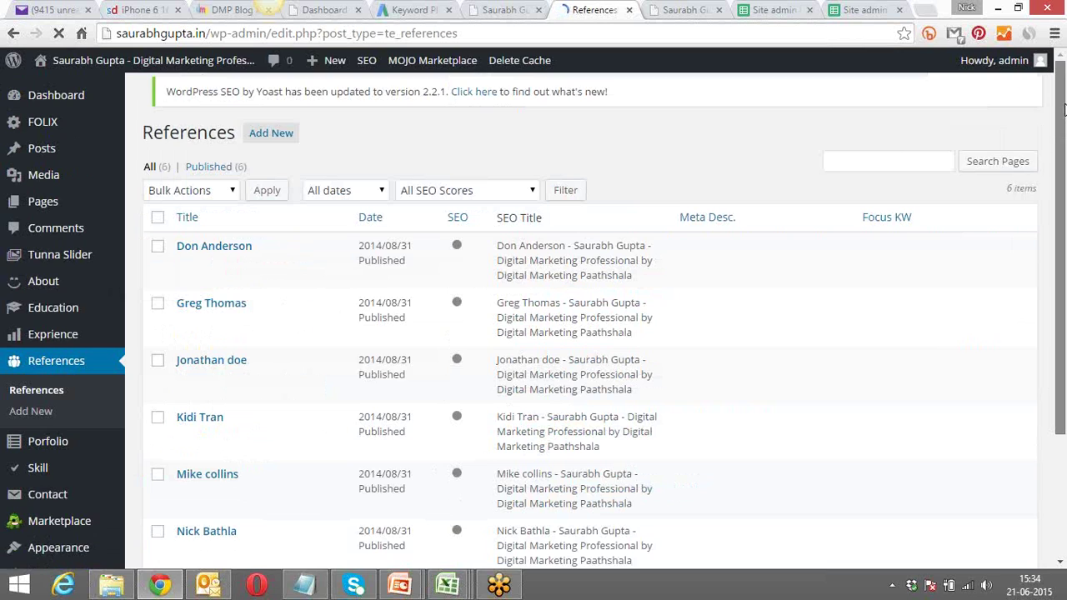
{"action": "left_click_drag", "start_coordinate": [1062, 138], "coordinate": [1062, 231]}
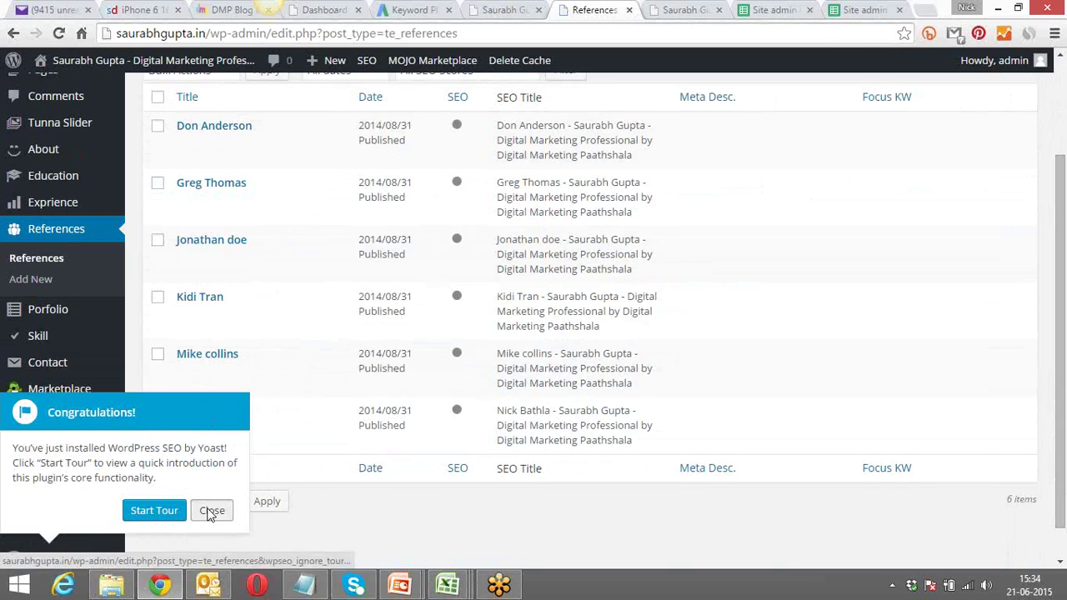
{"action": "left_click", "coordinate": [211, 511]}
{"action": "left_click", "coordinate": [184, 431]}
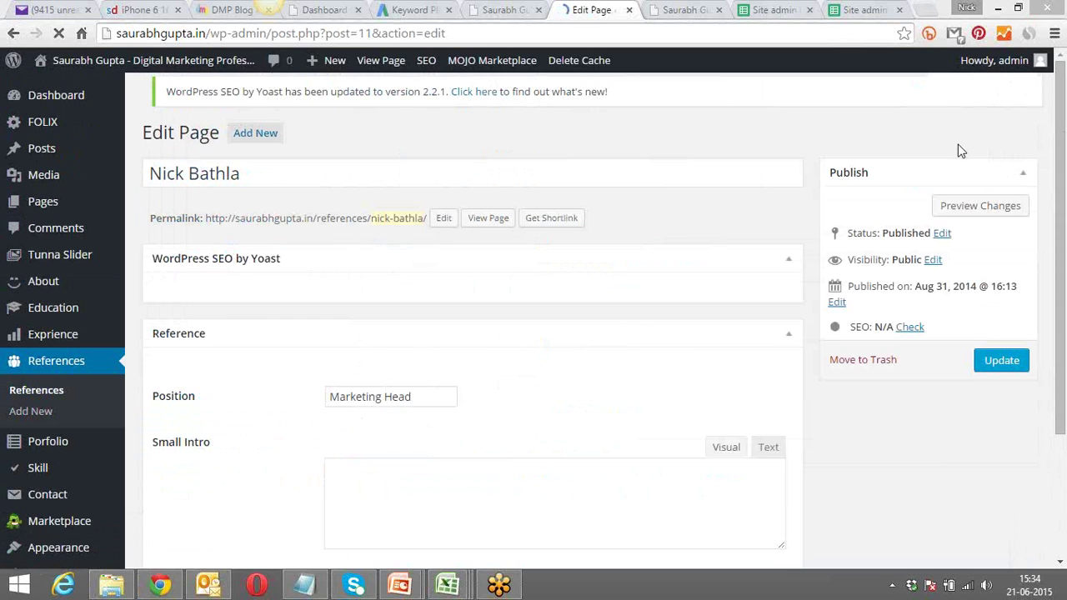
Review the empty Yoast SEO box, open the permalink slug for editing, then focus Focus Keyword
{"action": "left_click_drag", "start_coordinate": [1064, 114], "coordinate": [1061, 217]}
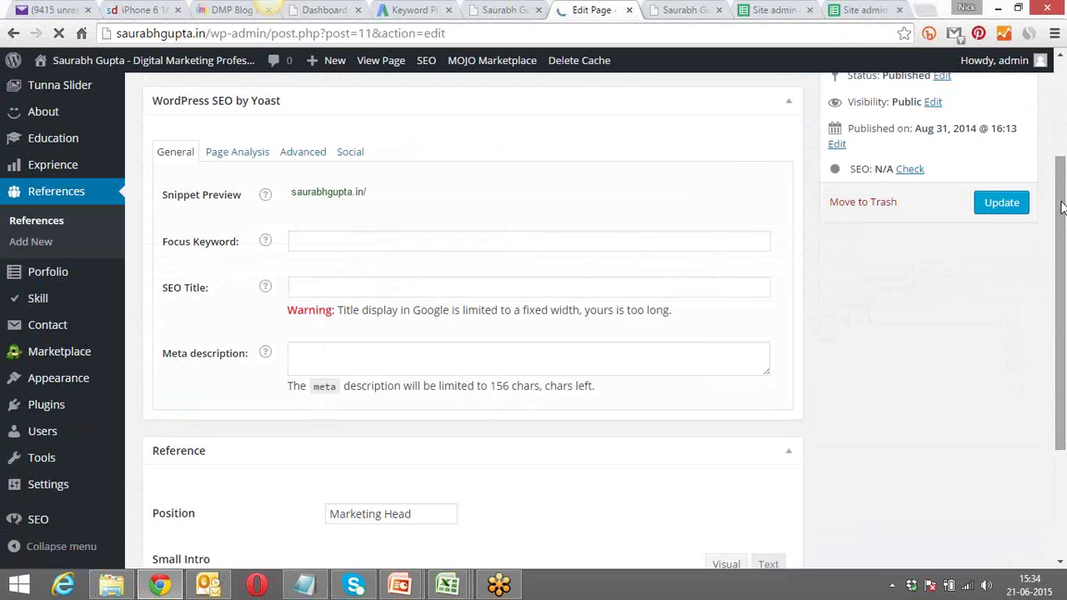
{"action": "left_click_drag", "start_coordinate": [1061, 175], "coordinate": [1061, 65]}
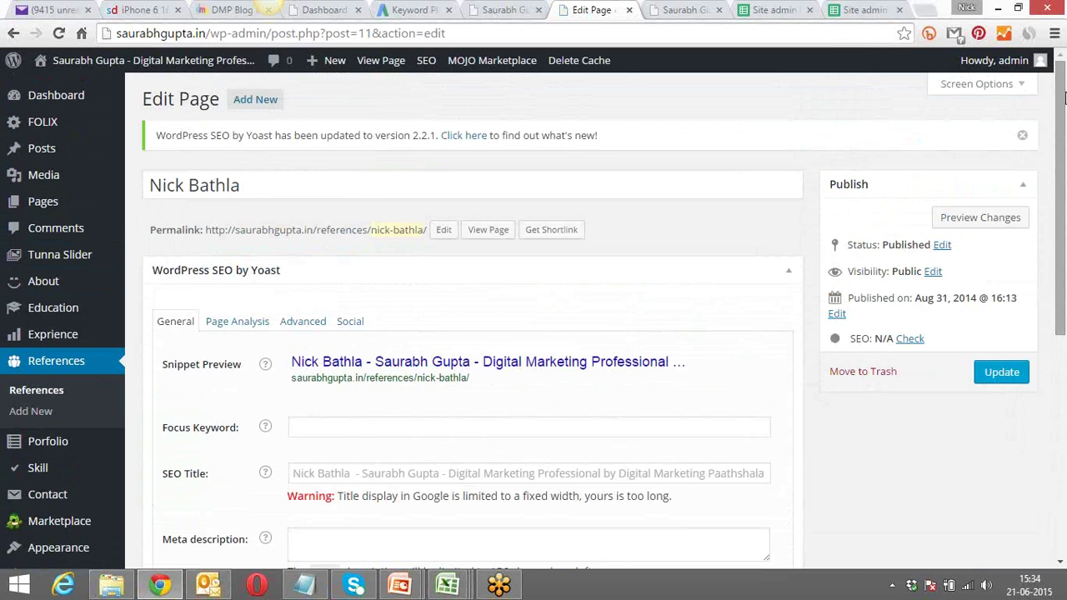
{"action": "mouse_move", "coordinate": [1062, 98]}
{"action": "left_mouse_down"}
{"action": "mouse_move", "coordinate": [1063, 340]}
{"action": "mouse_move", "coordinate": [1064, 115]}
{"action": "left_mouse_up"}
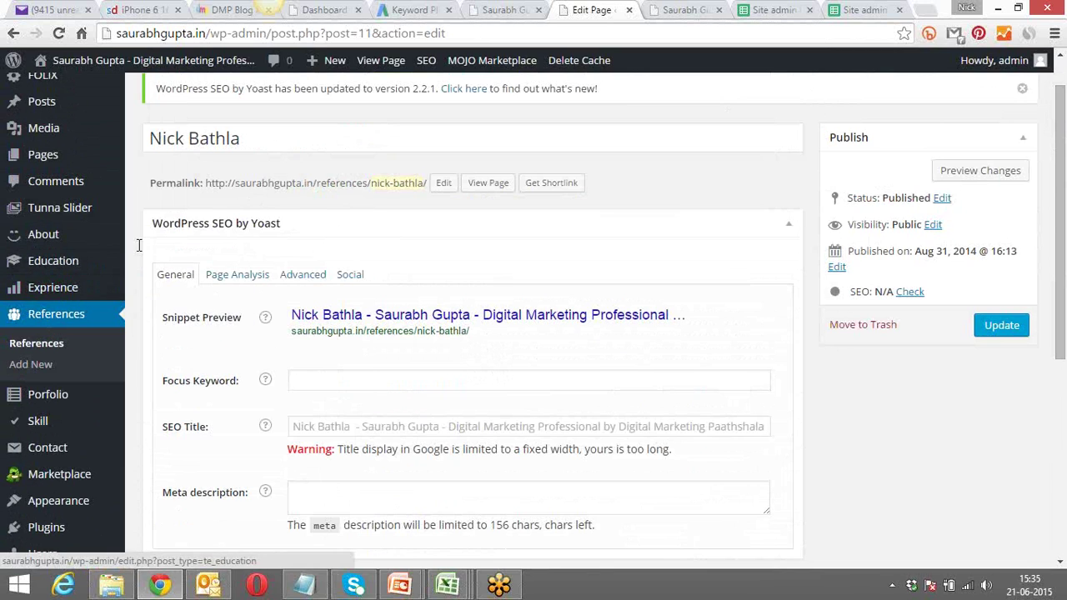
{"action": "left_click_drag", "start_coordinate": [416, 184], "coordinate": [371, 183]}
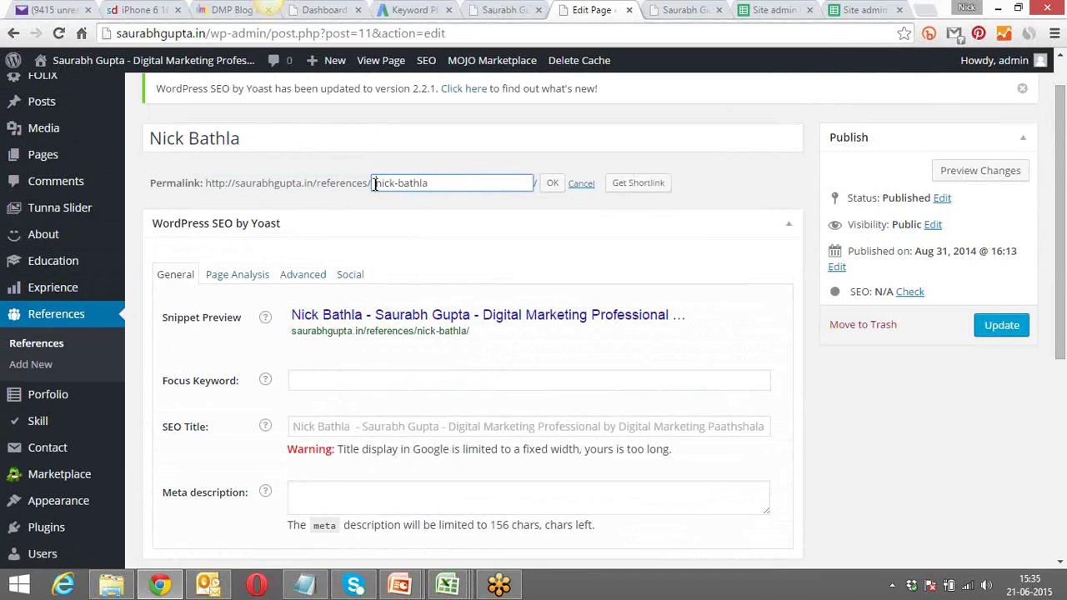
{"action": "left_click", "coordinate": [332, 382]}
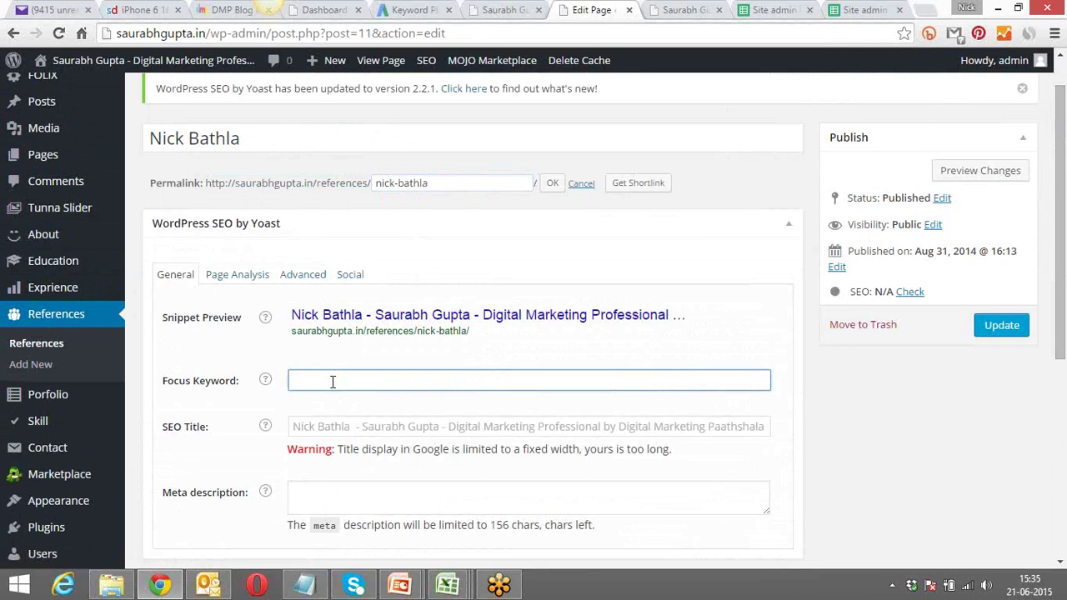
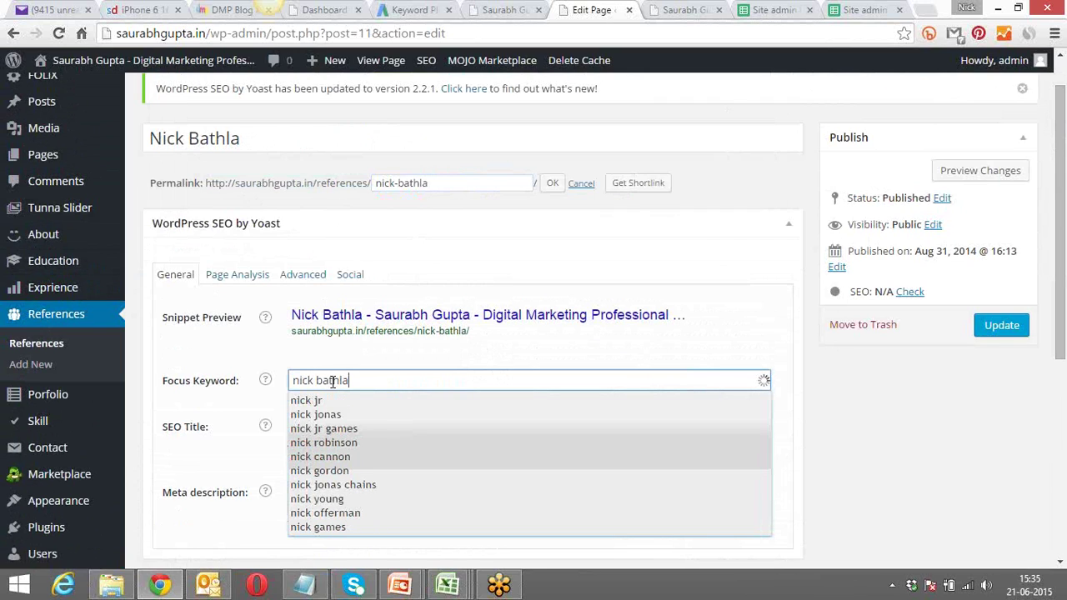
Enter the person's name as the Yoast focus keyword and review where it matches
{"action": "left_click", "coordinate": [347, 352]}
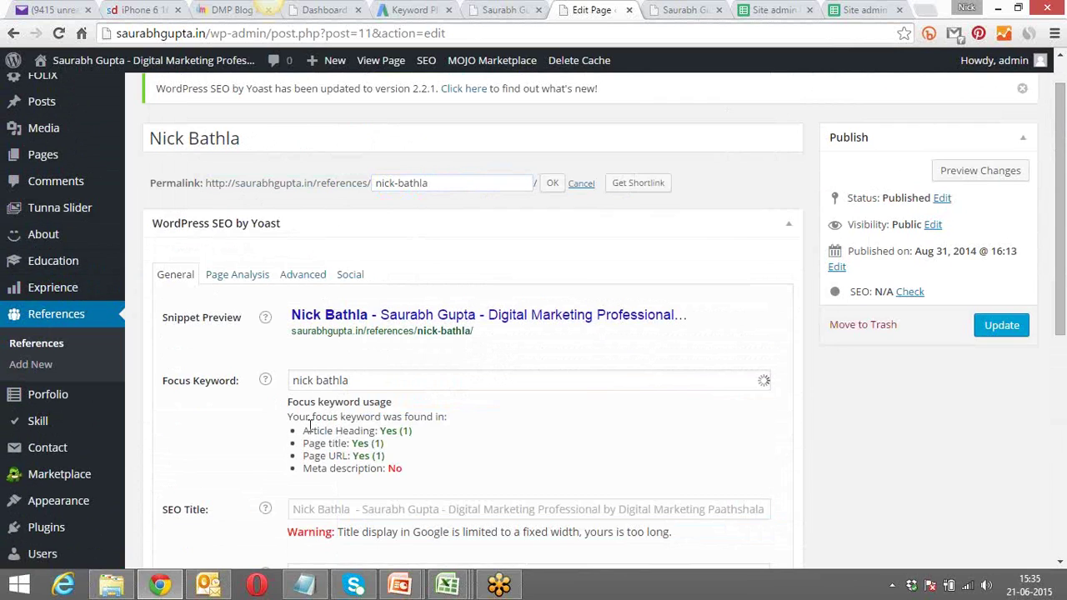
{"action": "left_click_drag", "start_coordinate": [315, 430], "coordinate": [401, 430]}
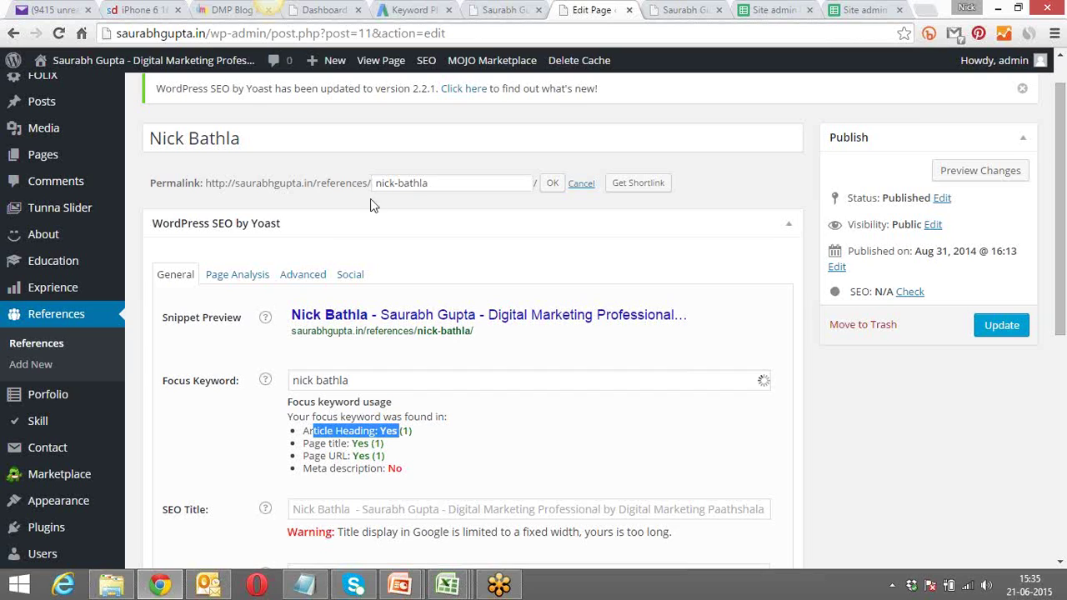
{"action": "left_click", "coordinate": [363, 125]}
{"action": "left_click_drag", "start_coordinate": [242, 138], "coordinate": [145, 138]}
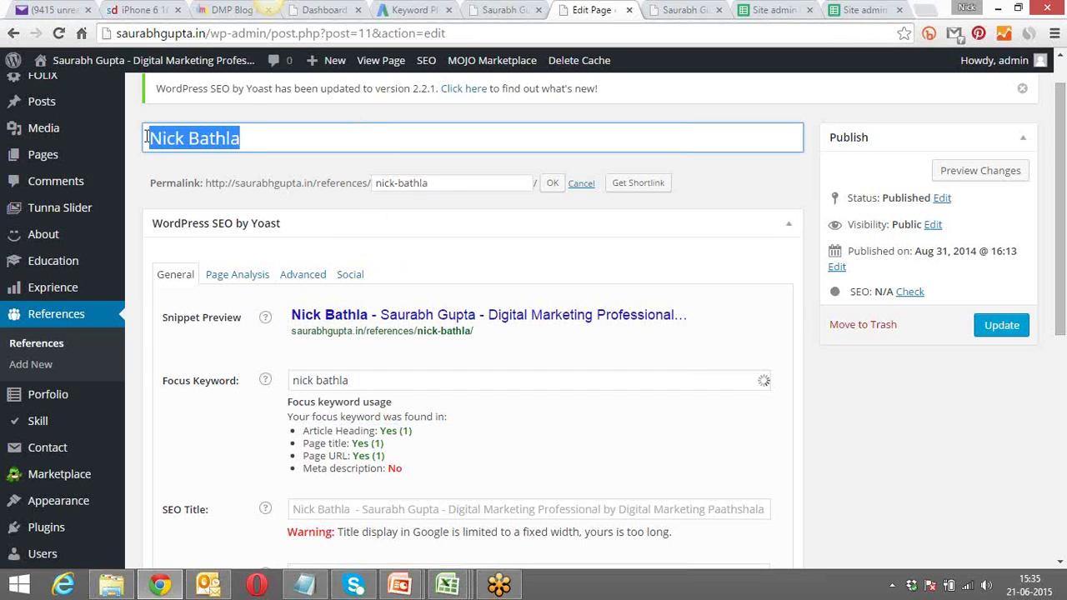
{"action": "left_click", "coordinate": [328, 443]}
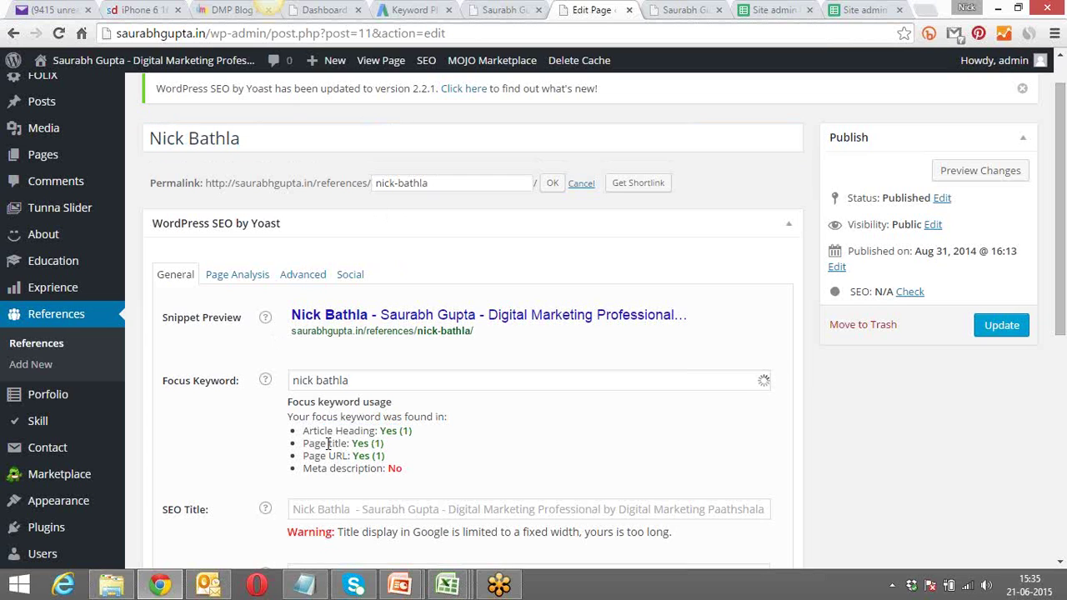
Inspect the page title, permalink slug, SEO Title and empty Meta description fields
{"action": "mouse_move", "coordinate": [1064, 241]}
{"action": "left_mouse_down"}
{"action": "mouse_move", "coordinate": [1063, 475]}
{"action": "mouse_move", "coordinate": [1064, 233]}
{"action": "left_mouse_up"}
{"action": "left_click", "coordinate": [267, 169]}
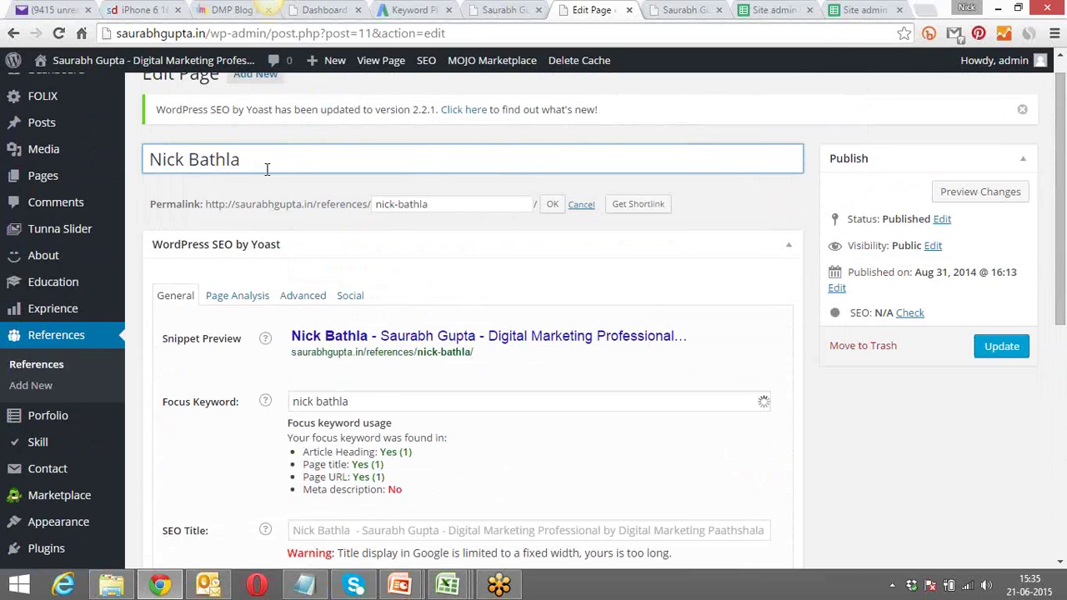
{"action": "left_click", "coordinate": [448, 203]}
{"action": "left_click_drag", "start_coordinate": [447, 203], "coordinate": [375, 203]}
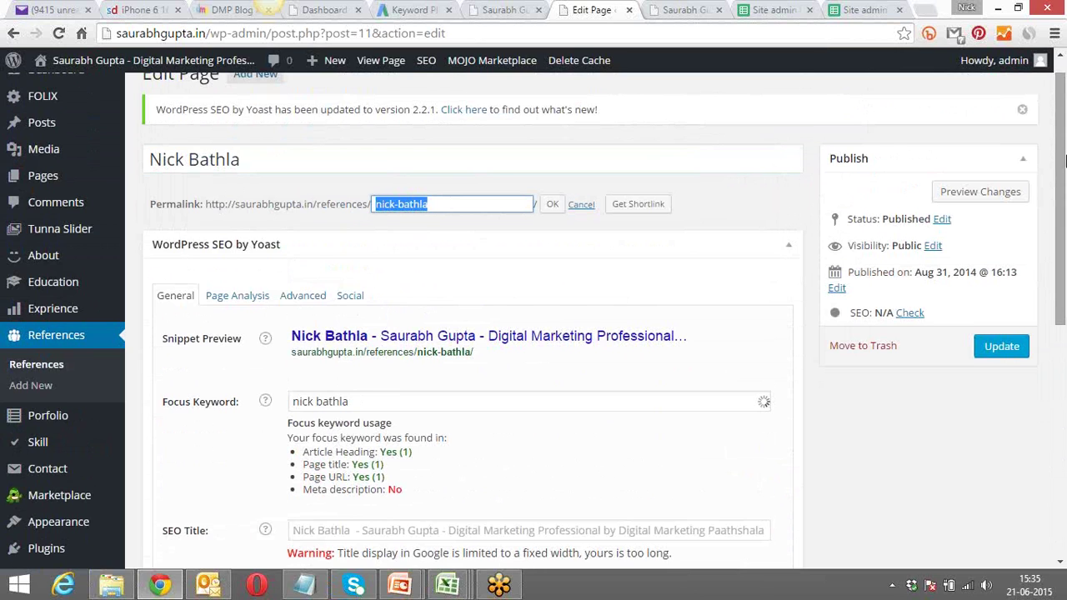
{"action": "left_click_drag", "start_coordinate": [1063, 189], "coordinate": [1064, 320]}
{"action": "left_click", "coordinate": [328, 256]}
{"action": "left_click", "coordinate": [338, 326]}
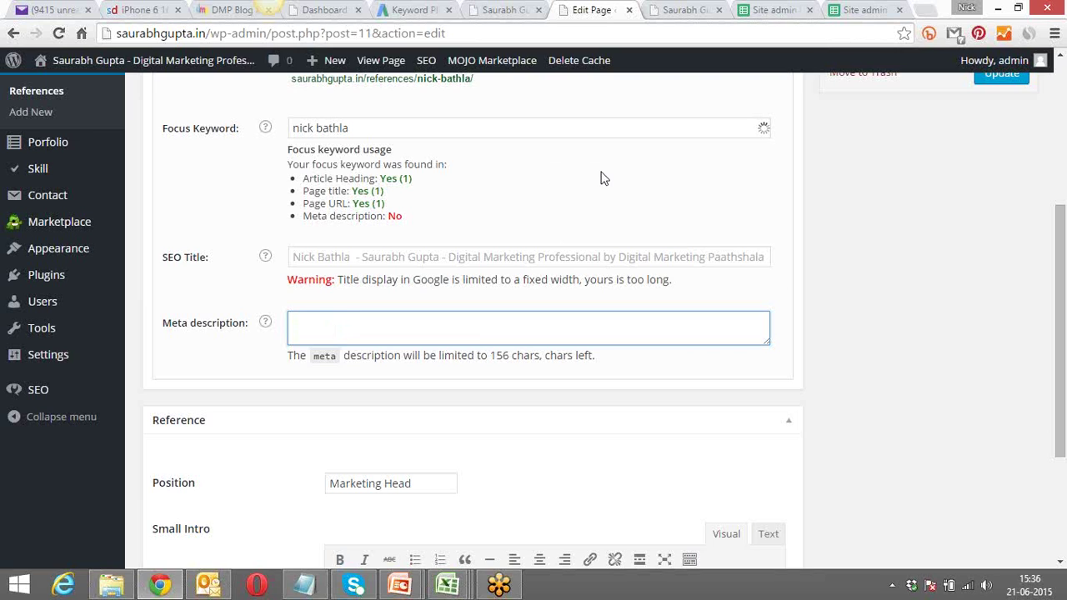
Close both Site admin details spreadsheet tabs and open a new browser tab
{"action": "left_click", "coordinate": [775, 15]}
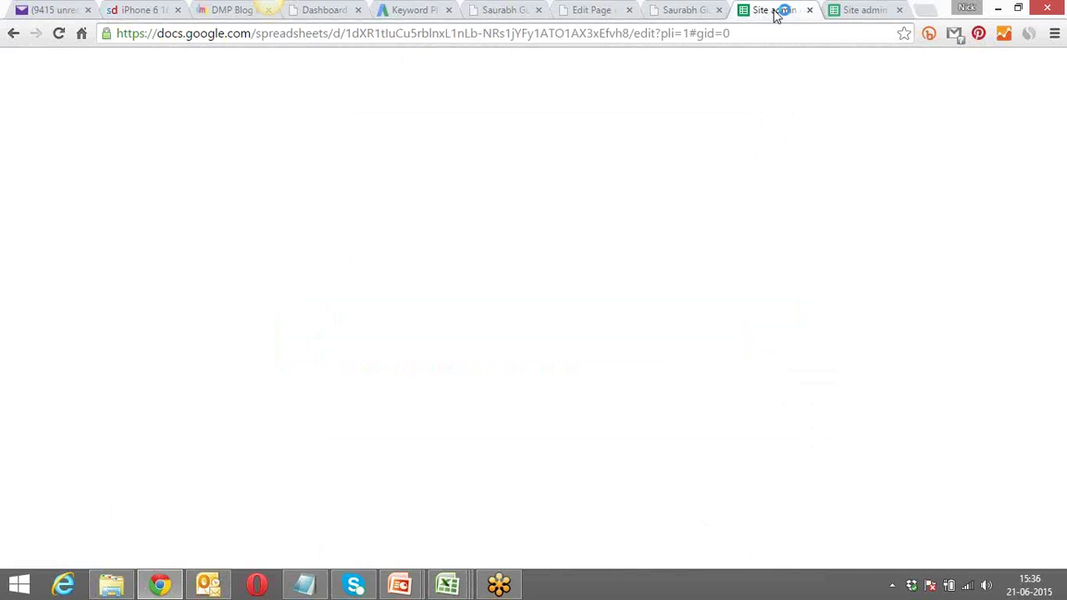
{"action": "left_click", "coordinate": [809, 10]}
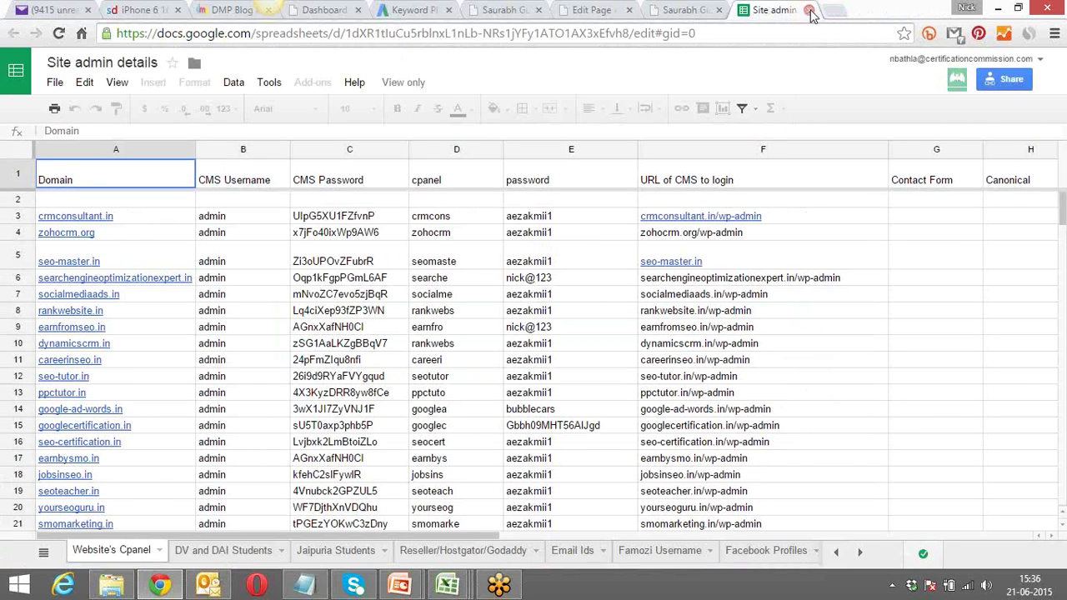
{"action": "left_click", "coordinate": [809, 10]}
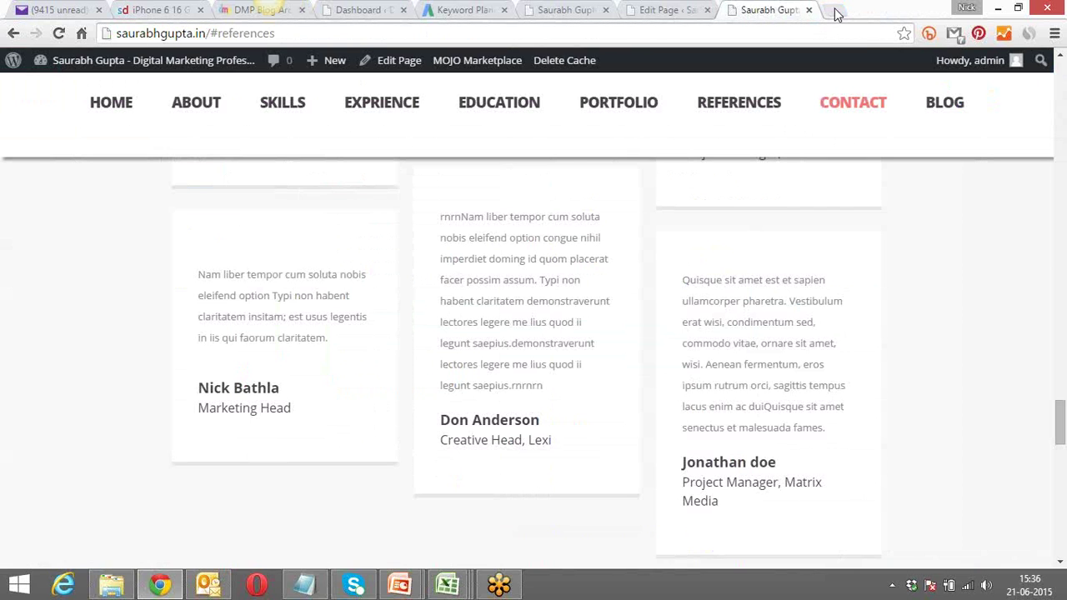
{"action": "left_click", "coordinate": [838, 11]}
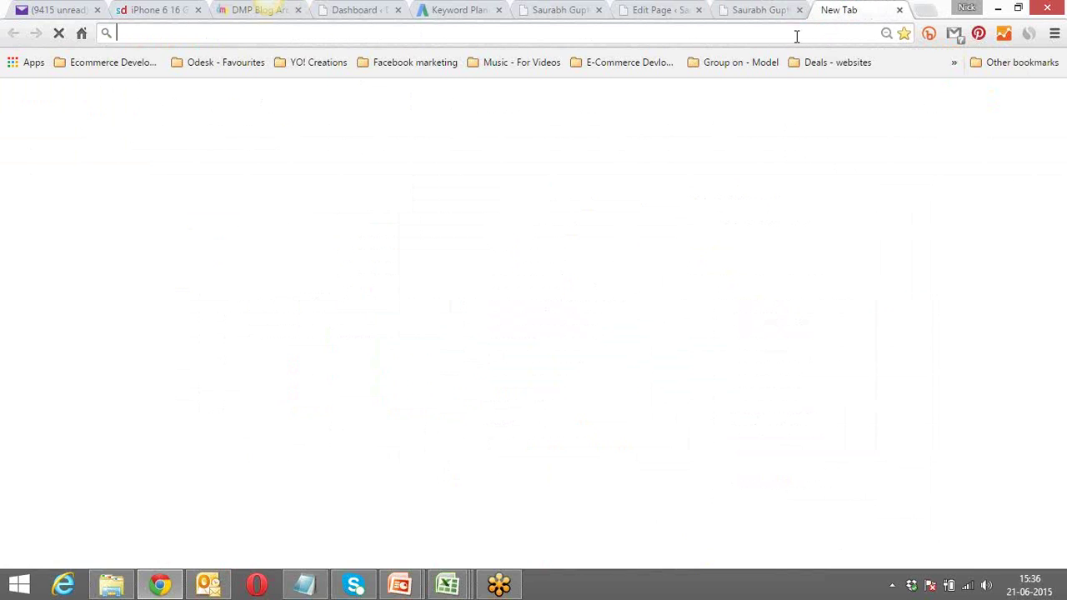
Load google.com in the new tab and search for 'buy iphone6'
{"action": "type", "text": "google.com"}
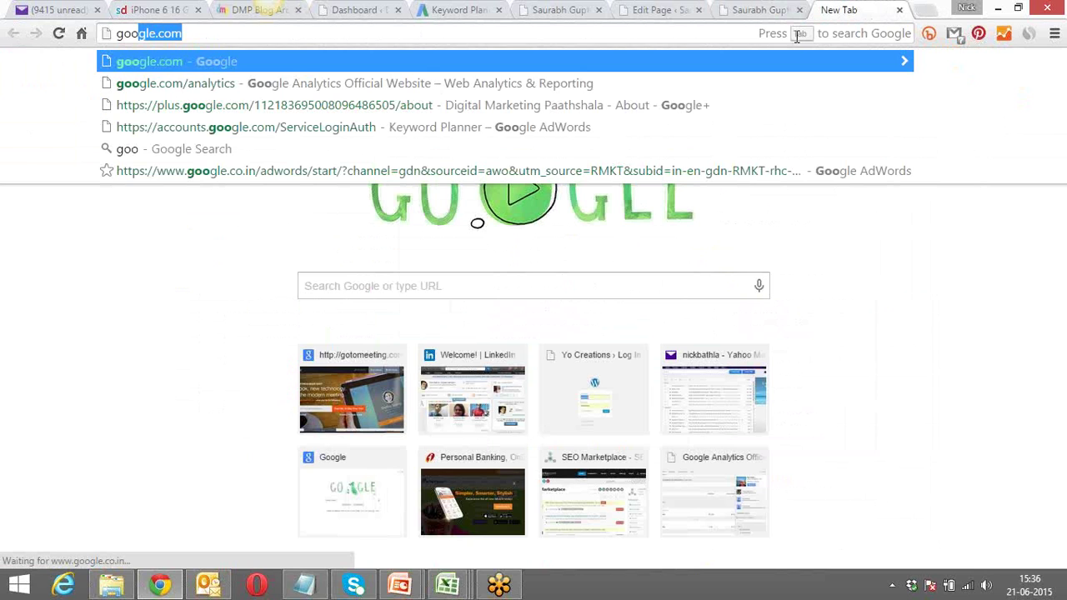
{"action": "key", "text": "Return"}
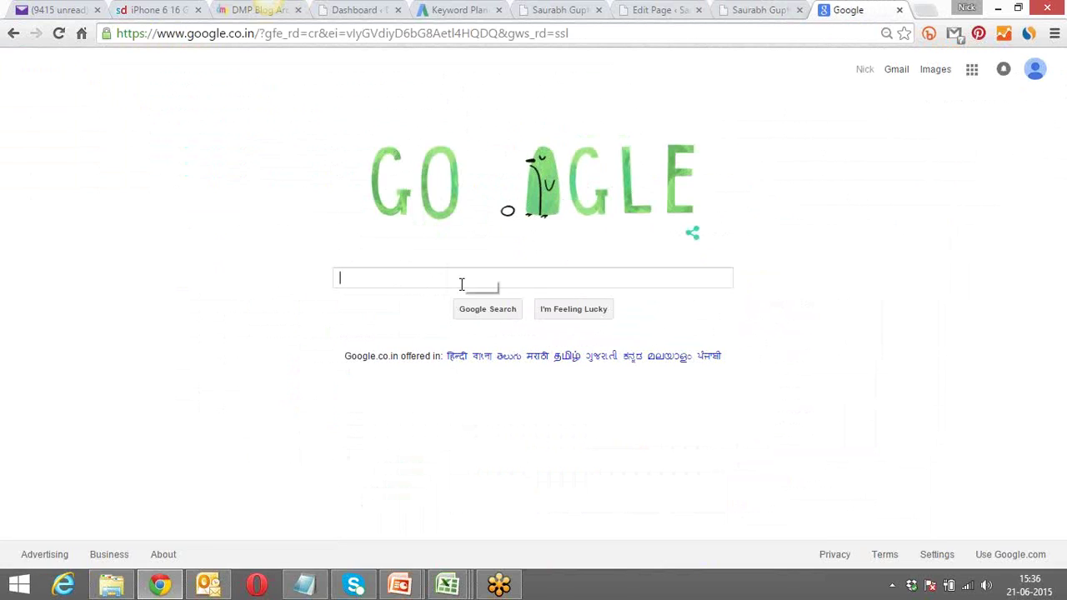
{"action": "type", "text": "bu"}
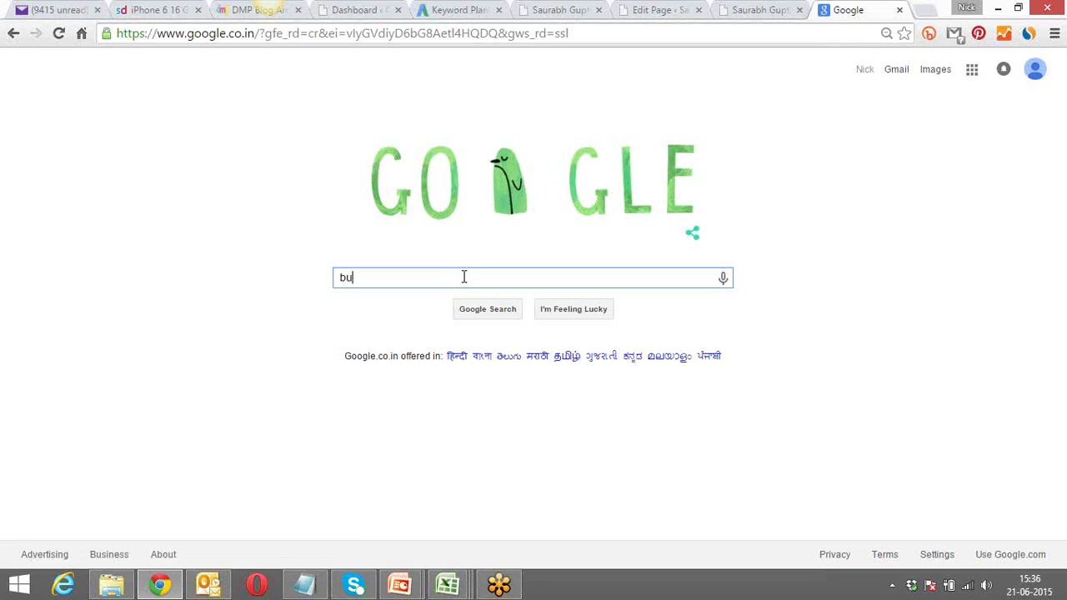
{"action": "type", "text": "y iphone6"}
{"action": "key", "text": "Return"}
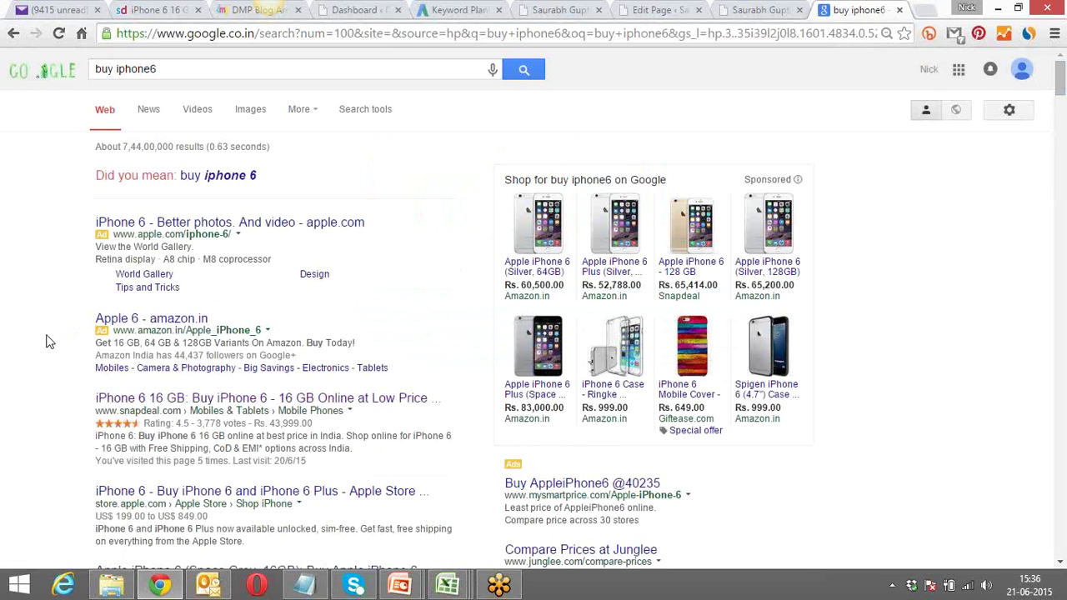
{"action": "scroll", "coordinate": [49, 342], "scroll_direction": "down", "scroll_amount": 1}
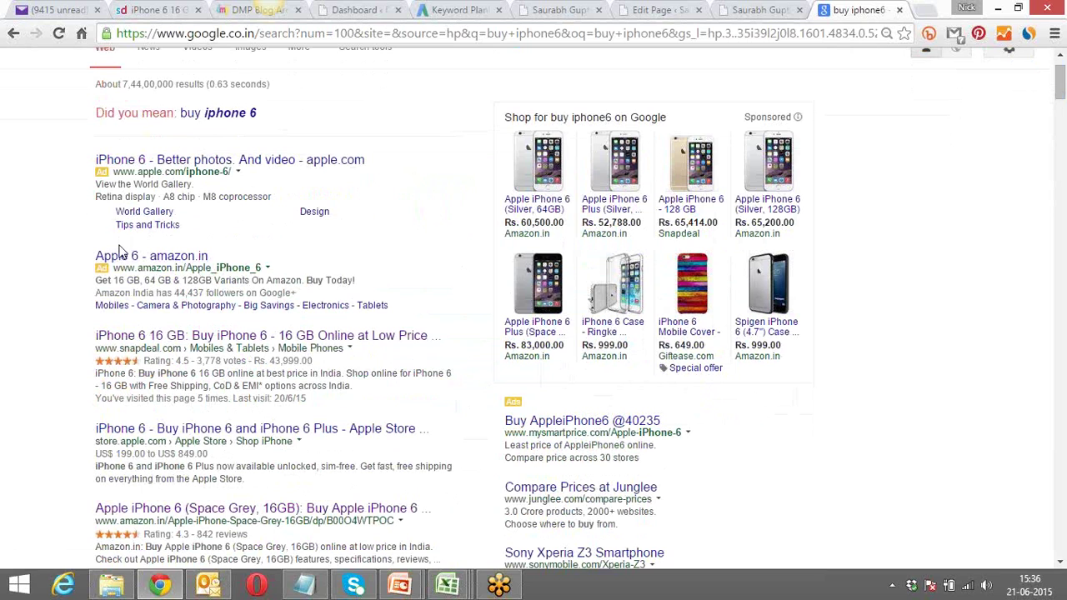
{"action": "scroll", "coordinate": [52, 342], "scroll_direction": "down", "scroll_amount": 2}
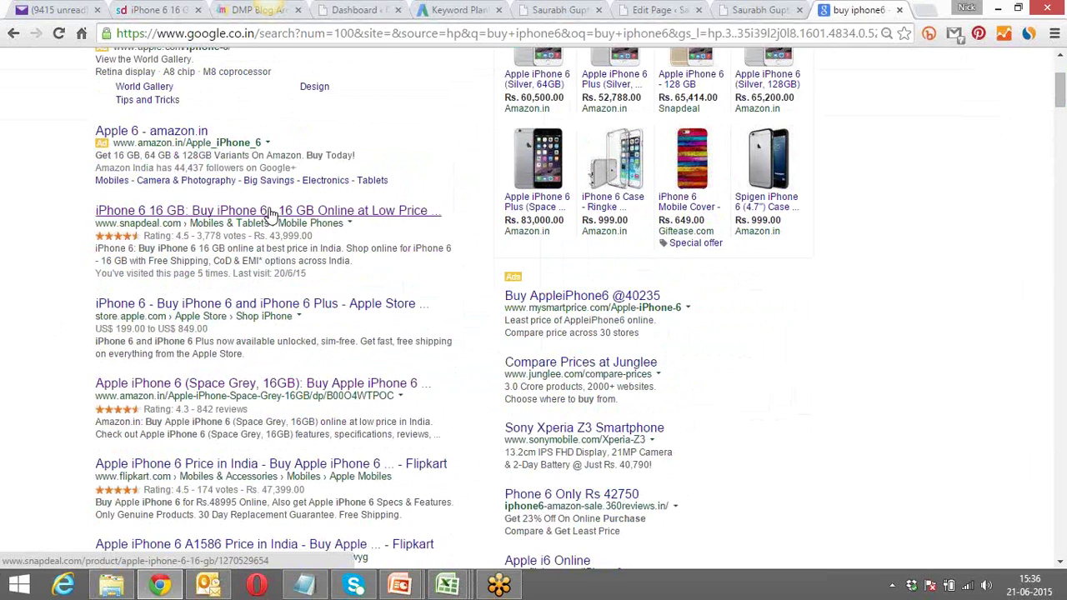
{"action": "left_click_drag", "start_coordinate": [352, 262], "coordinate": [97, 243]}
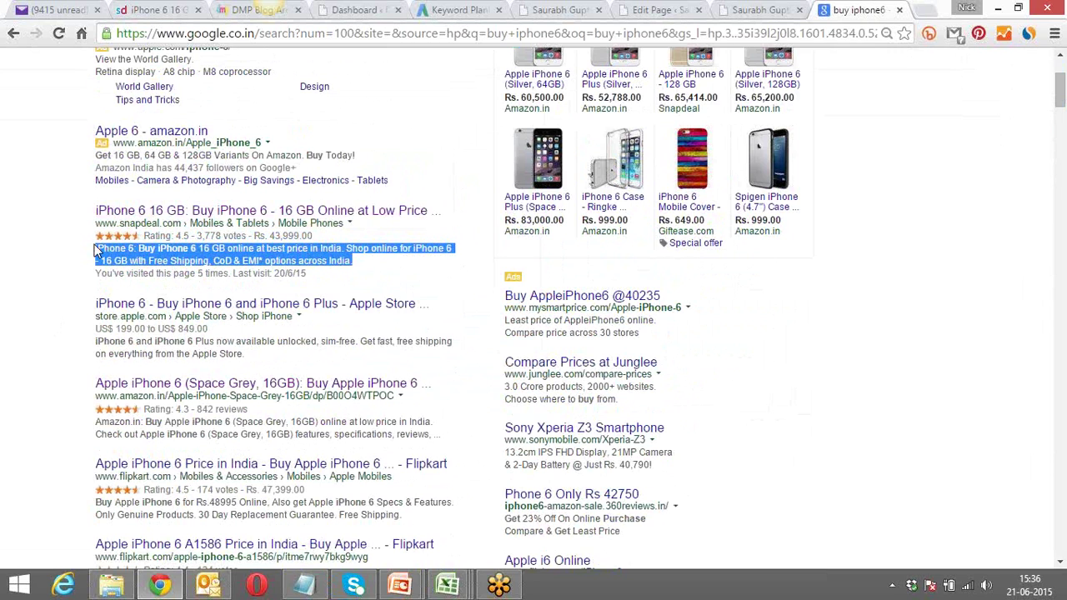
{"action": "left_click", "coordinate": [59, 248]}
{"action": "scroll", "coordinate": [59, 252], "scroll_direction": "up", "scroll_amount": 1}
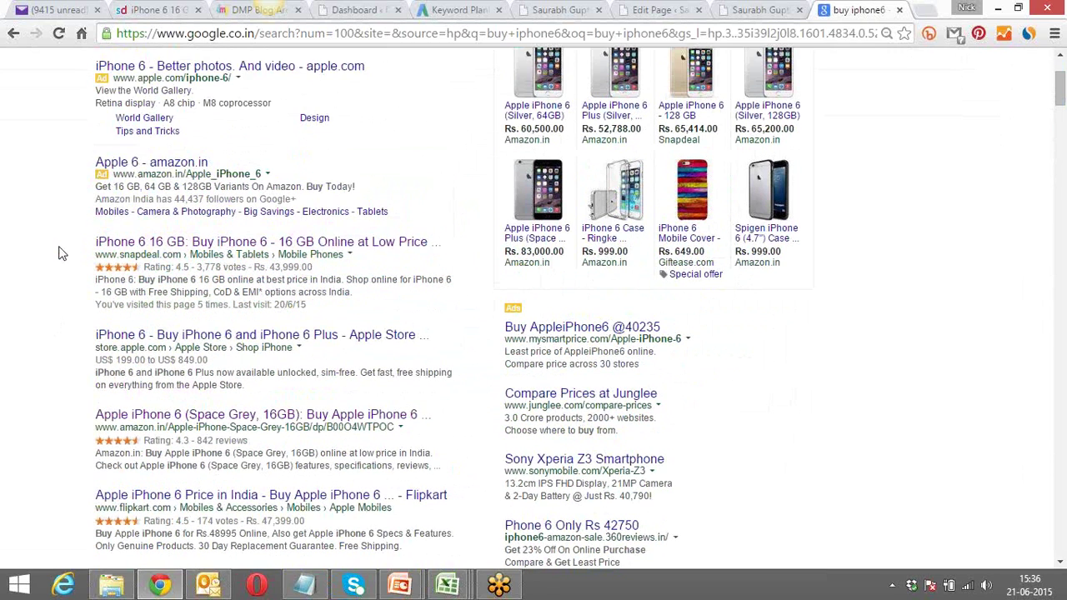
{"action": "scroll", "coordinate": [59, 252], "scroll_direction": "up", "scroll_amount": 2}
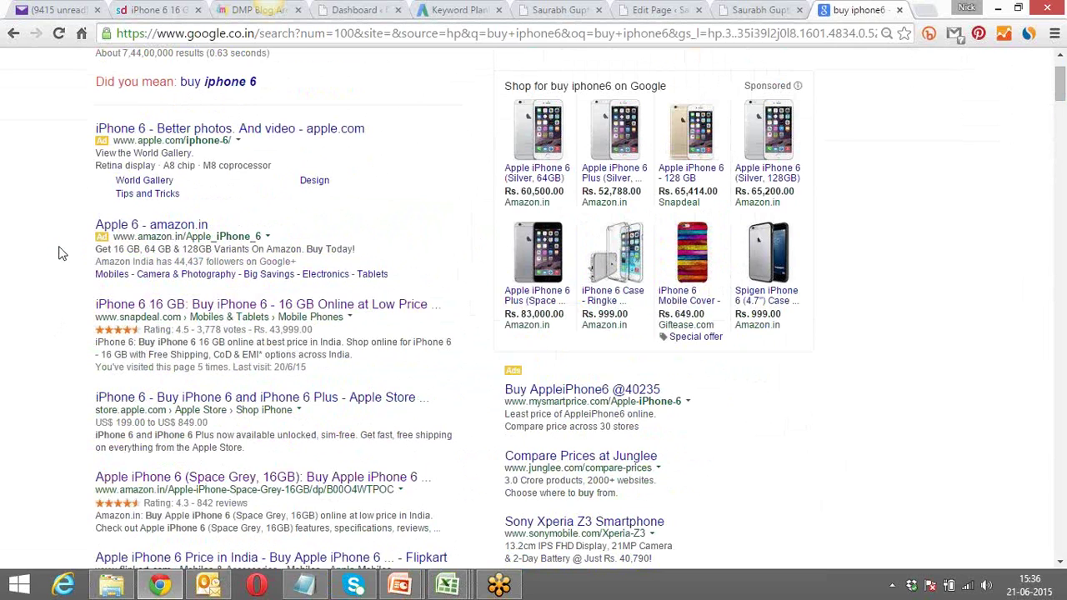
{"action": "left_click_drag", "start_coordinate": [213, 225], "coordinate": [73, 241]}
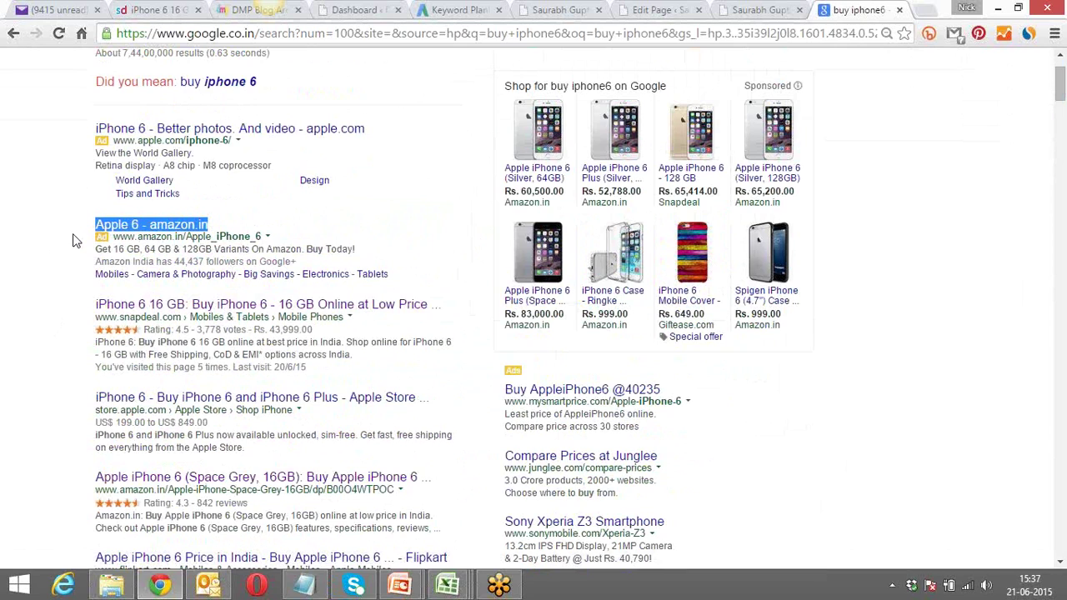
{"action": "left_click", "coordinate": [74, 241]}
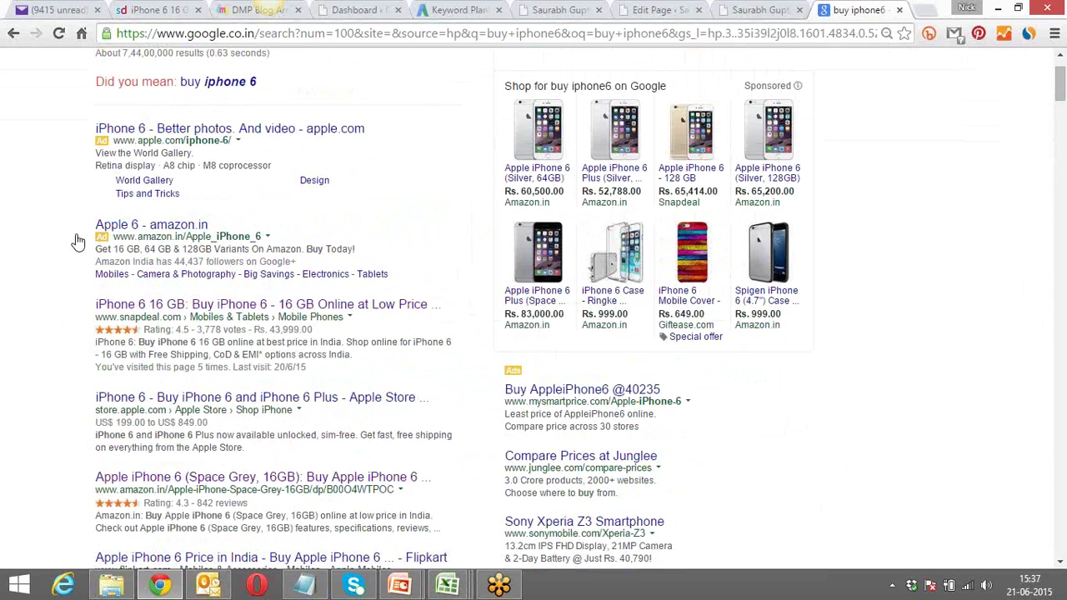
{"action": "left_click_drag", "start_coordinate": [214, 230], "coordinate": [95, 215]}
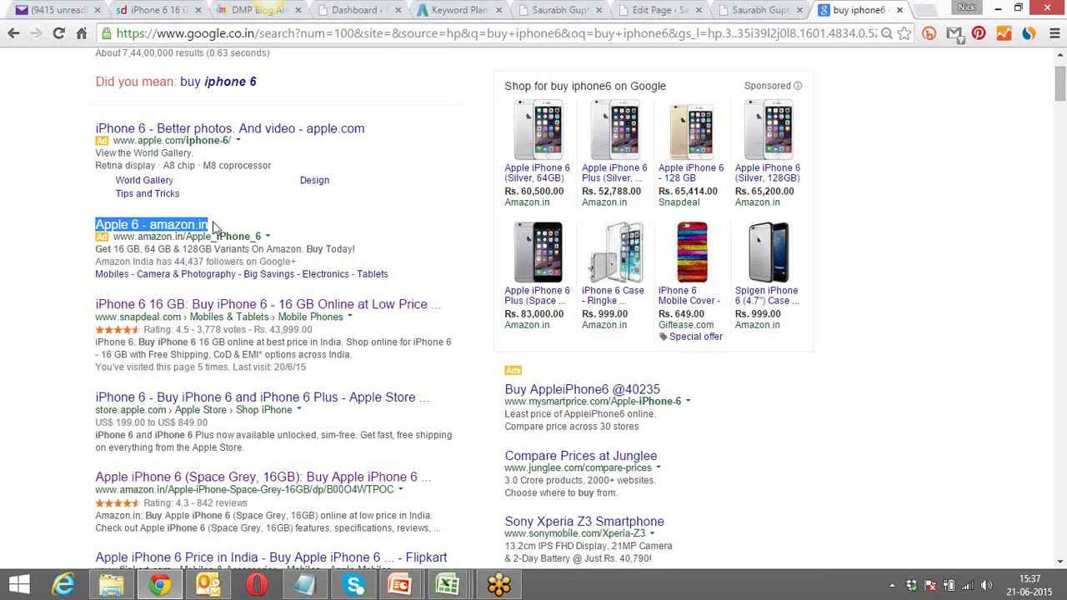
{"action": "left_click", "coordinate": [82, 248]}
{"action": "left_click_drag", "start_coordinate": [195, 154], "coordinate": [95, 153]}
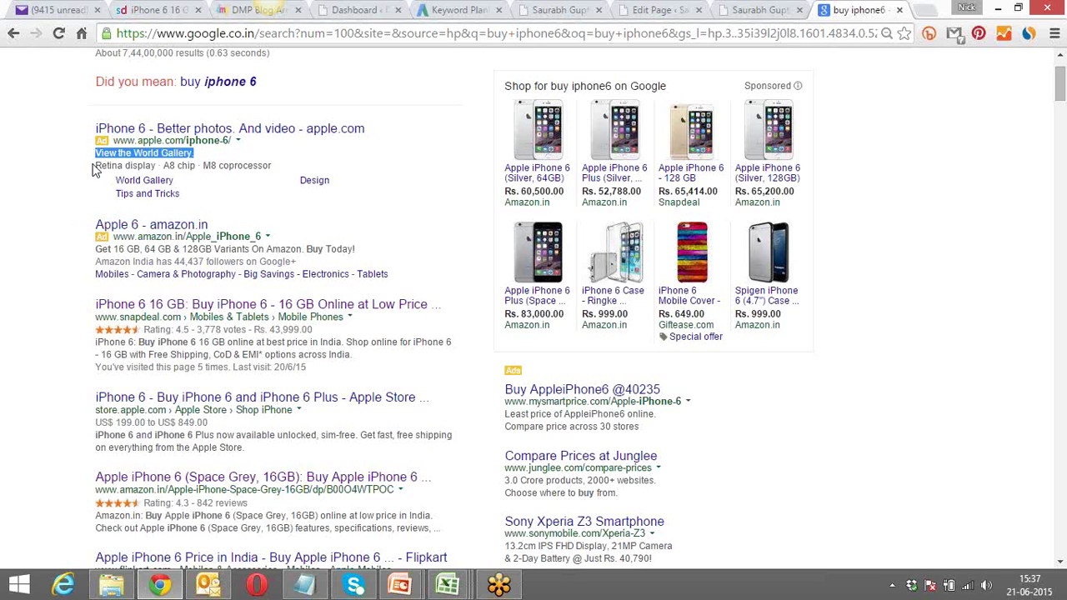
{"action": "left_click", "coordinate": [77, 177]}
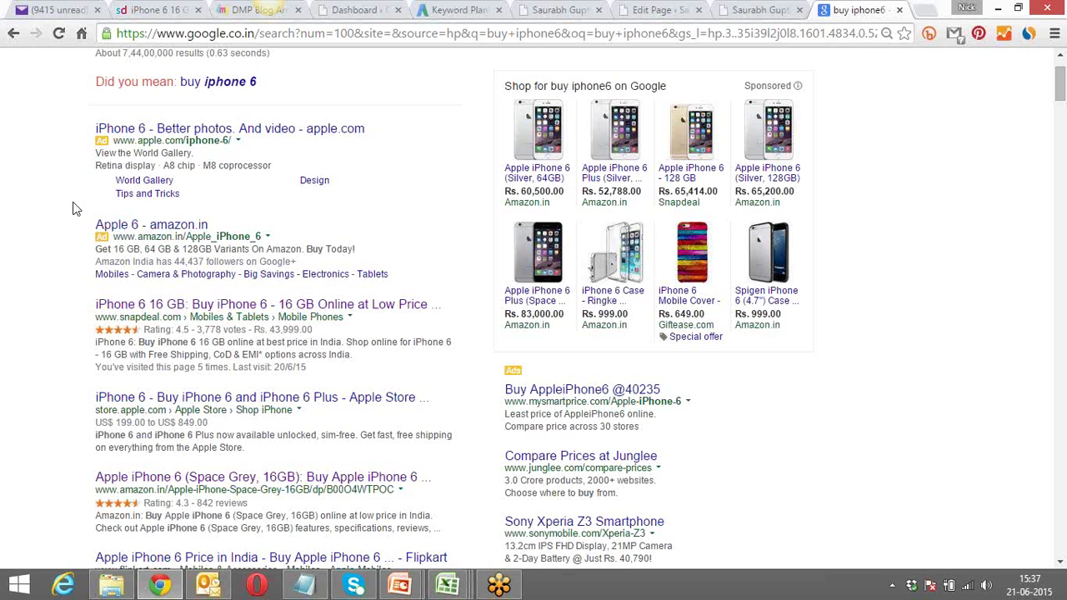
{"action": "scroll", "coordinate": [58, 228], "scroll_direction": "down", "scroll_amount": 3}
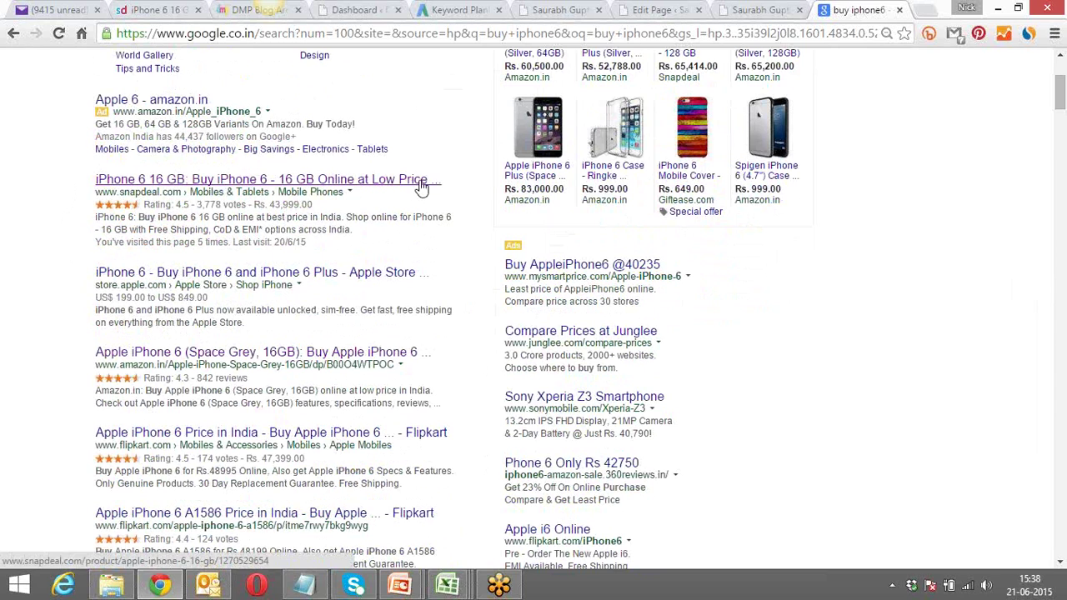
{"action": "left_click_drag", "start_coordinate": [450, 185], "coordinate": [97, 180]}
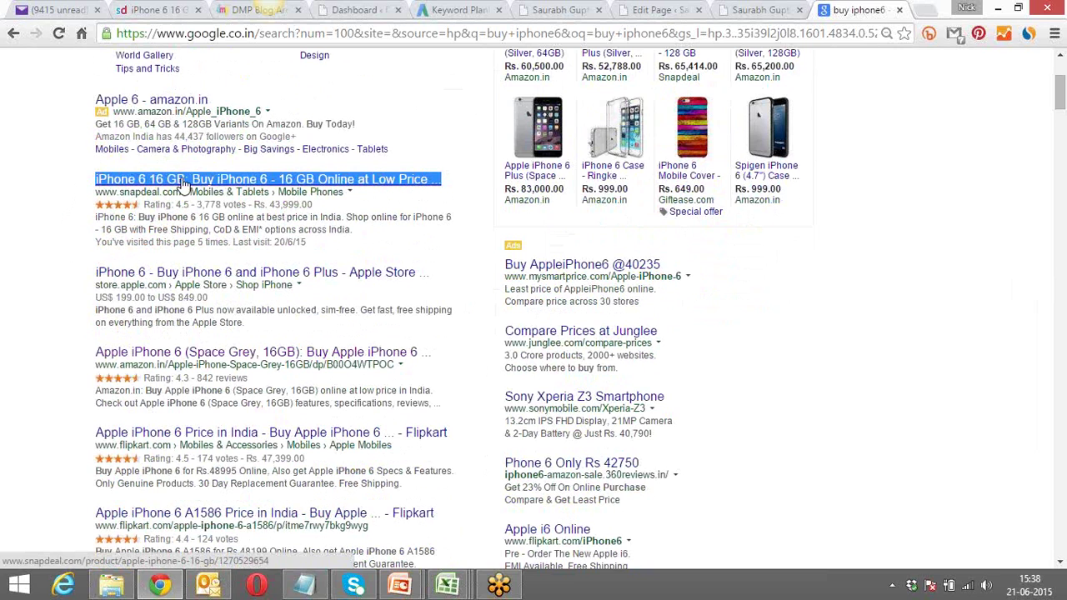
{"action": "left_click", "coordinate": [55, 241]}
{"action": "scroll", "coordinate": [55, 242], "scroll_direction": "up", "scroll_amount": 1}
{"action": "scroll", "coordinate": [54, 242], "scroll_direction": "up", "scroll_amount": 2}
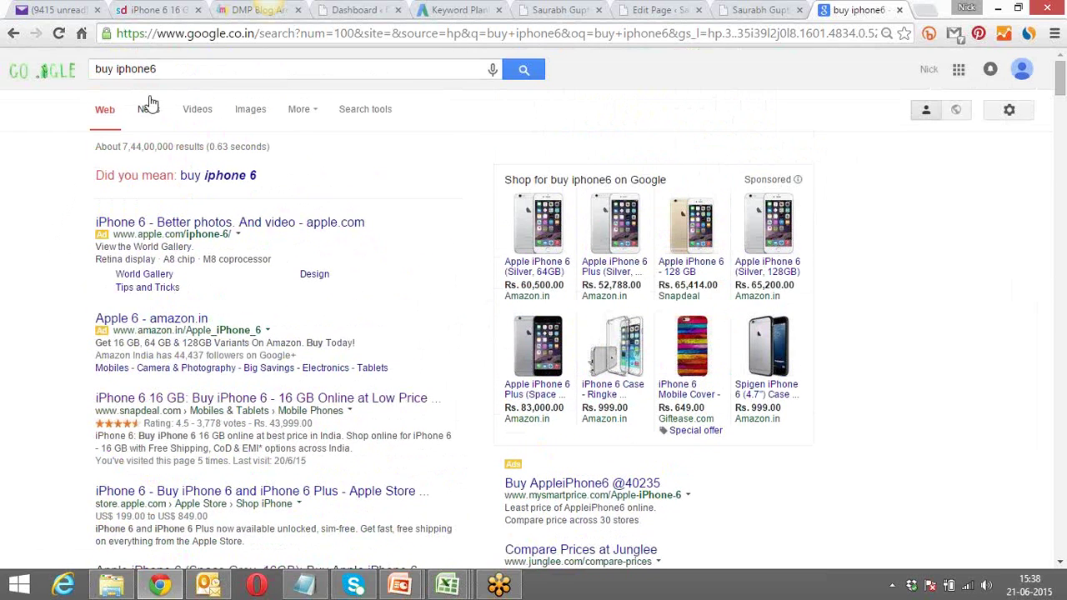
{"action": "left_click", "coordinate": [169, 69]}
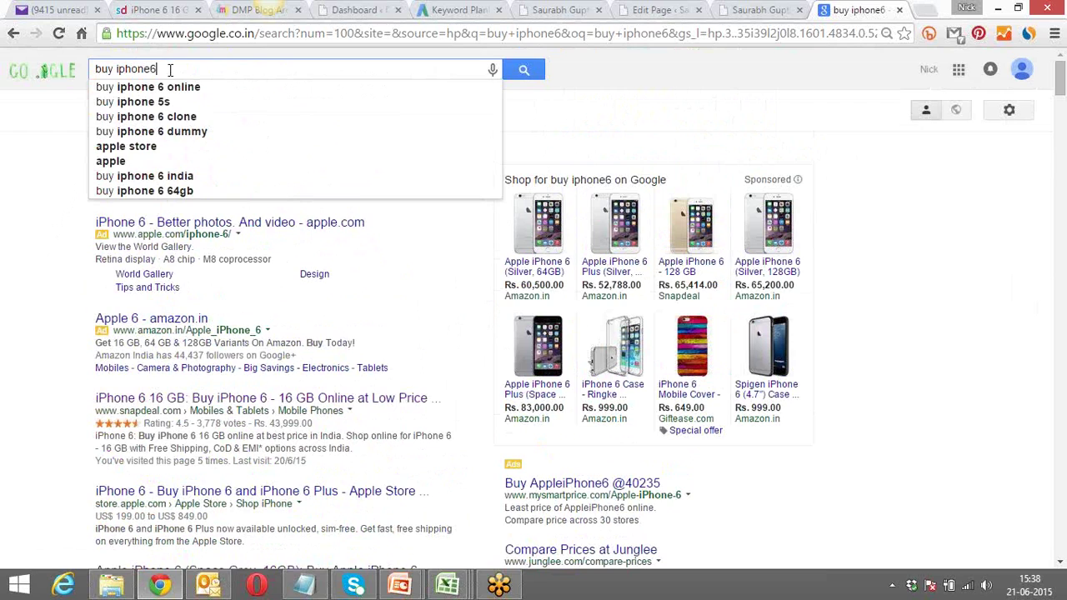
{"action": "left_click", "coordinate": [11, 270]}
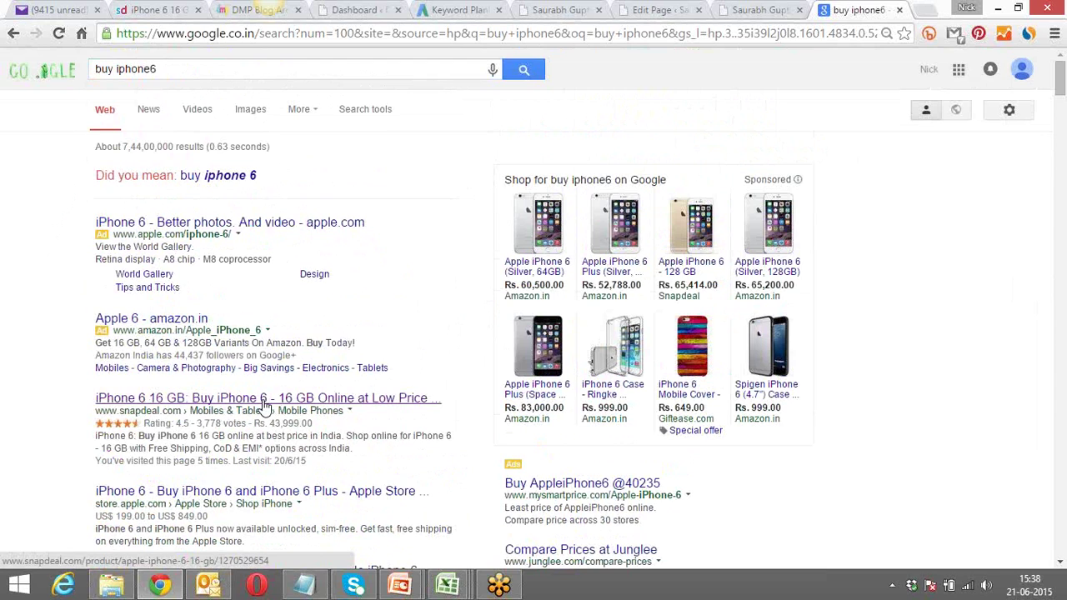
{"action": "scroll", "coordinate": [66, 404], "scroll_direction": "down", "scroll_amount": 2}
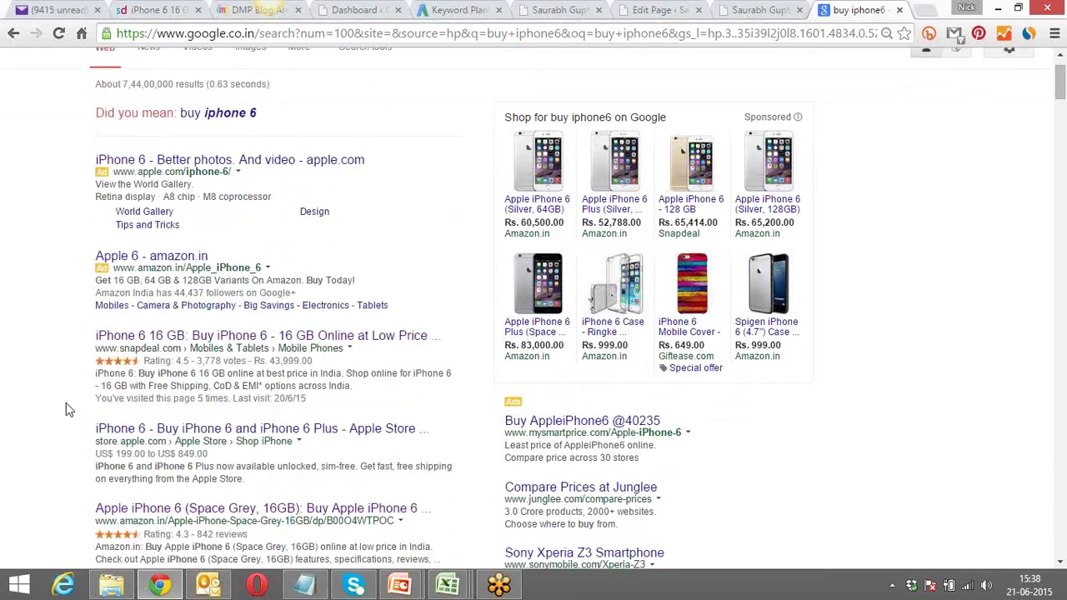
{"action": "scroll", "coordinate": [65, 403], "scroll_direction": "down", "scroll_amount": 2}
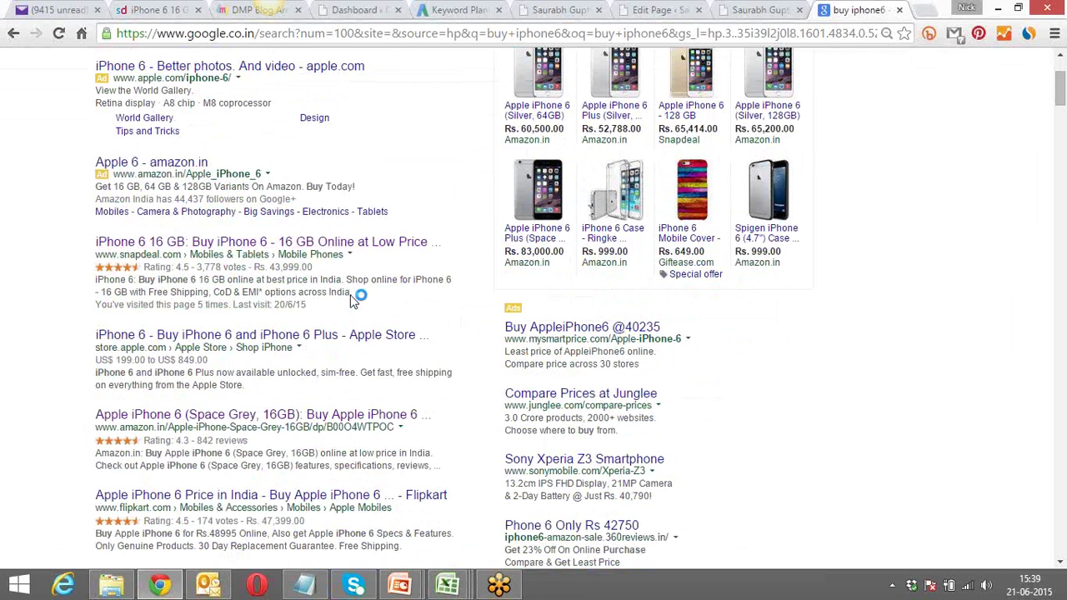
Return to the WordPress editor and move between the Yoast SEO Title and Meta description fields
{"action": "left_click", "coordinate": [556, 10]}
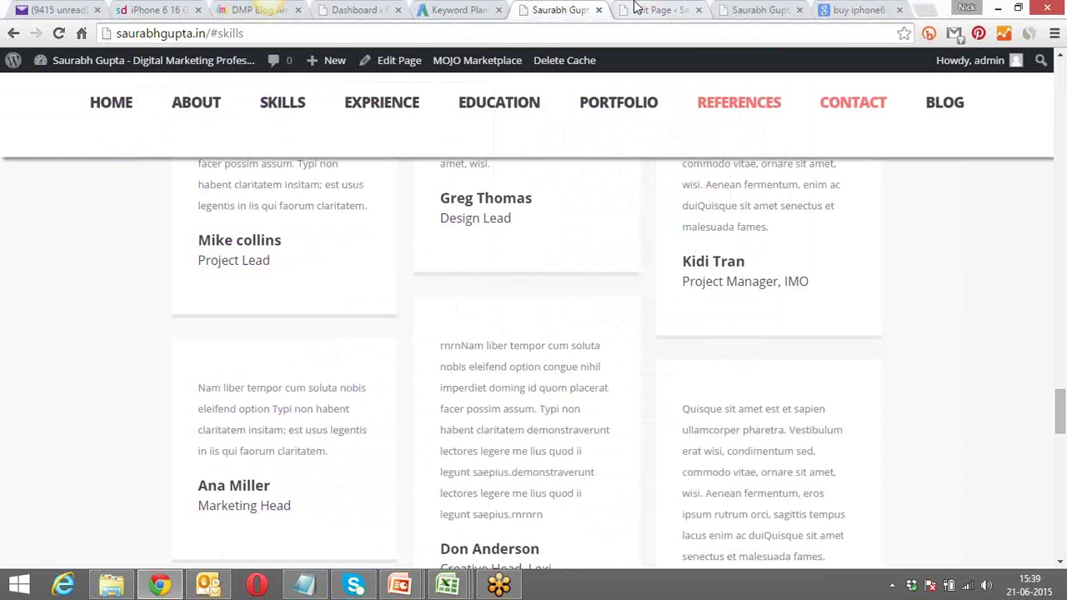
{"action": "left_click", "coordinate": [635, 8]}
{"action": "left_click", "coordinate": [356, 255]}
{"action": "left_click", "coordinate": [334, 324]}
{"action": "left_click", "coordinate": [366, 257]}
{"action": "left_click", "coordinate": [348, 320]}
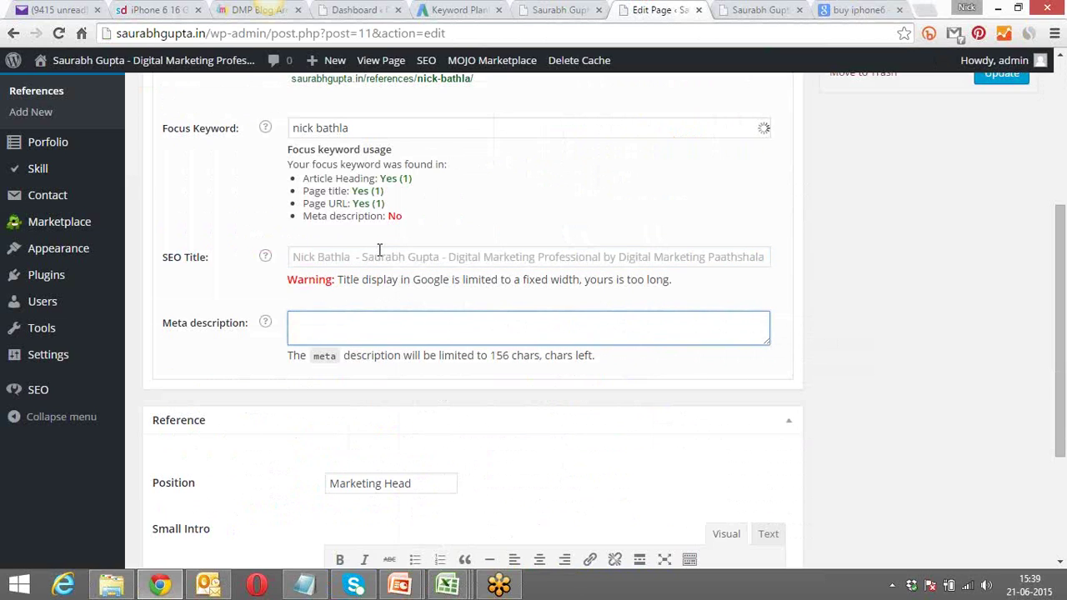
{"action": "left_click", "coordinate": [377, 256]}
{"action": "left_click", "coordinate": [362, 325]}
Compare the editor with the 'buy iphone6' results, highlighting the Snapdeal snippet and its 'Buy iPhone 6' text
{"action": "left_click", "coordinate": [854, 10]}
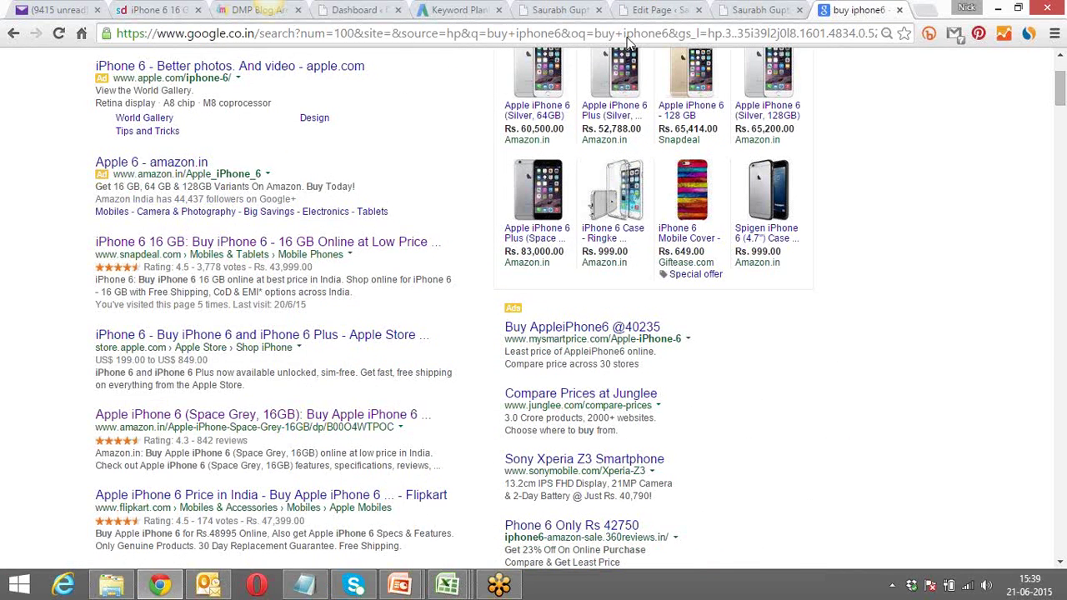
{"action": "left_click", "coordinate": [650, 10]}
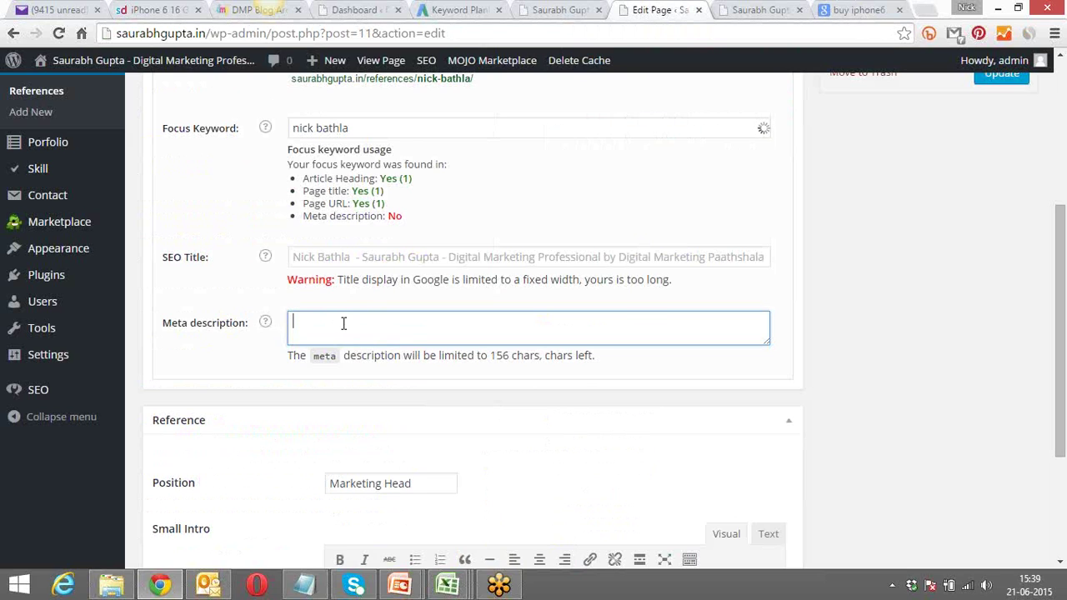
{"action": "left_click", "coordinate": [846, 9]}
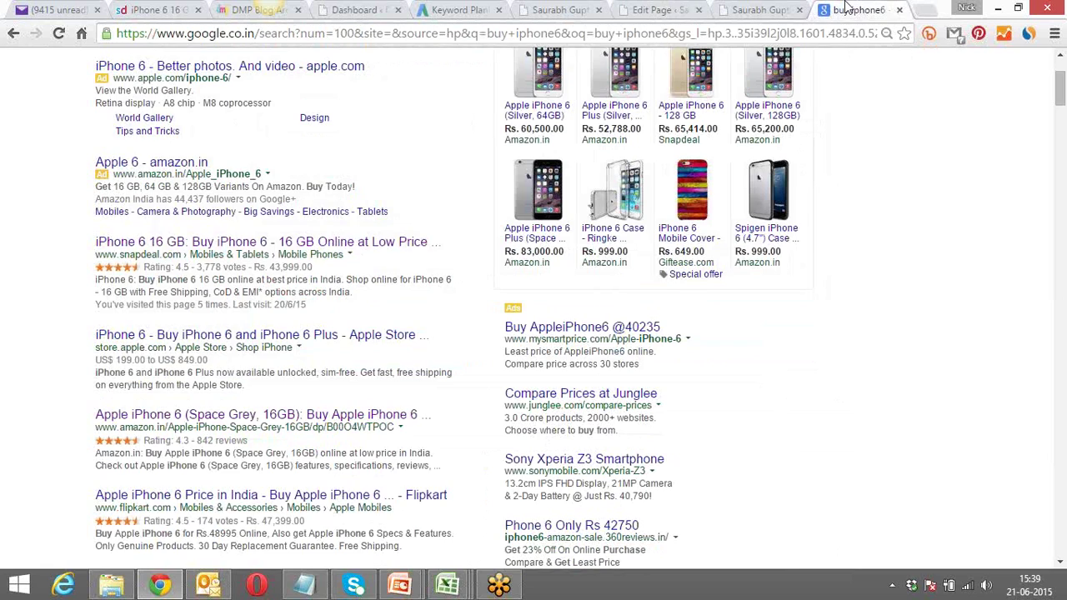
{"action": "left_click_drag", "start_coordinate": [352, 292], "coordinate": [95, 281]}
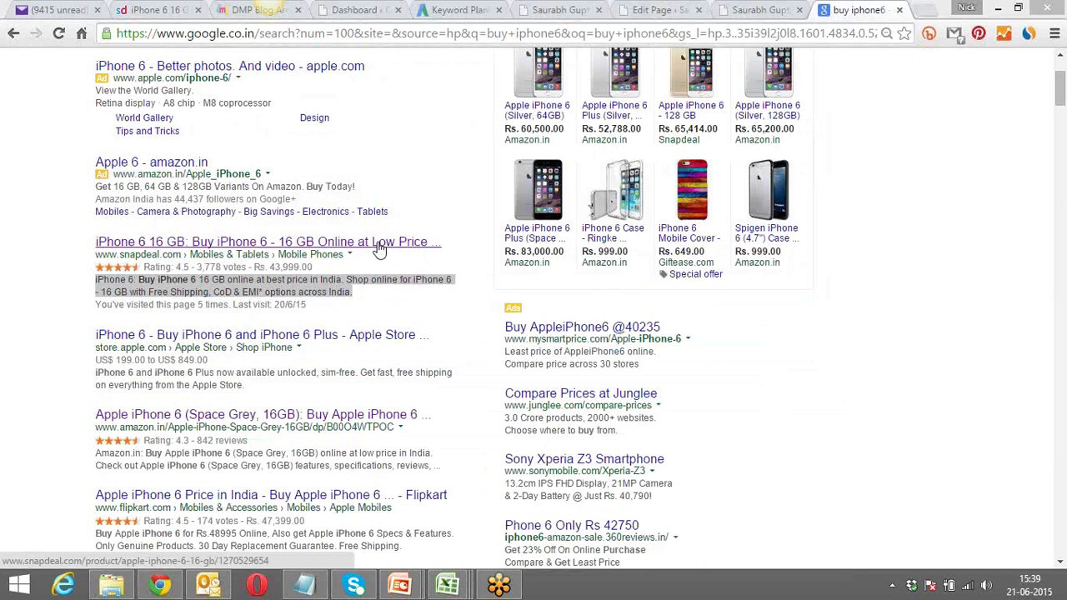
{"action": "left_click", "coordinate": [354, 299]}
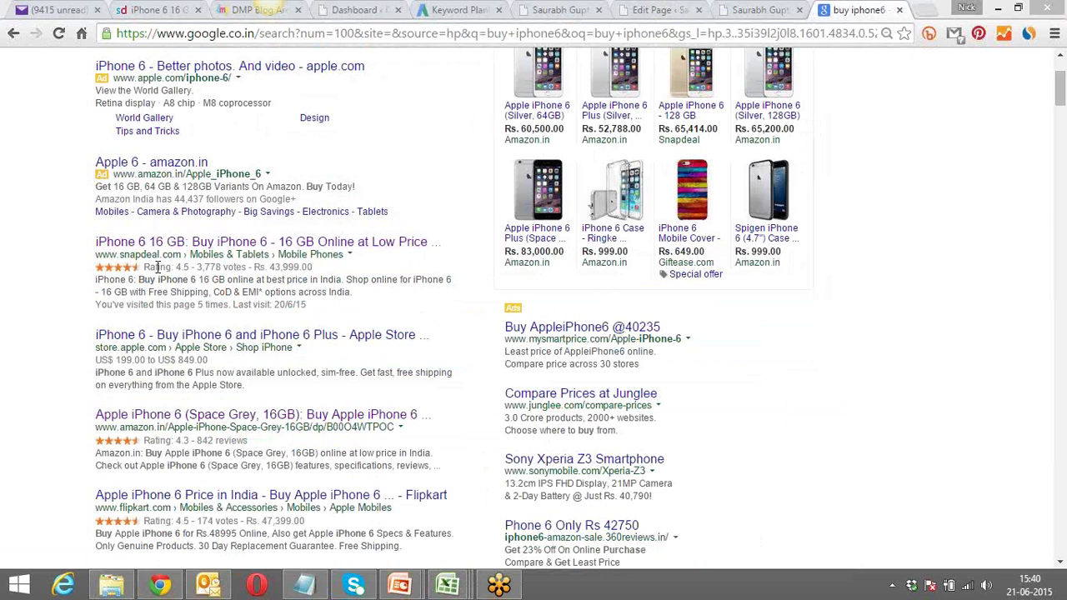
{"action": "left_click_drag", "start_coordinate": [199, 280], "coordinate": [138, 281]}
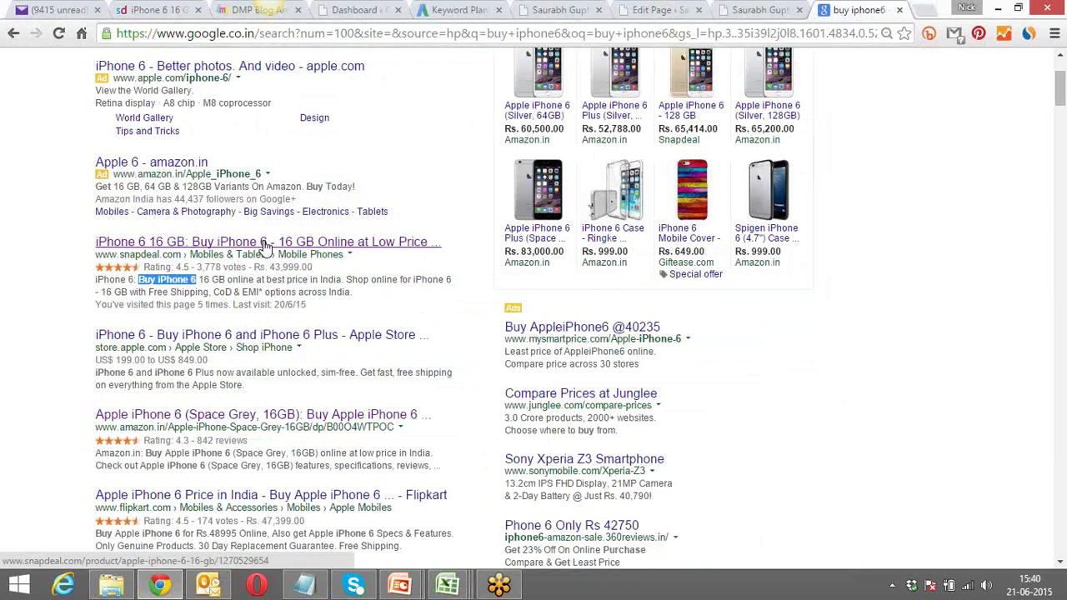
{"action": "left_click", "coordinate": [12, 348]}
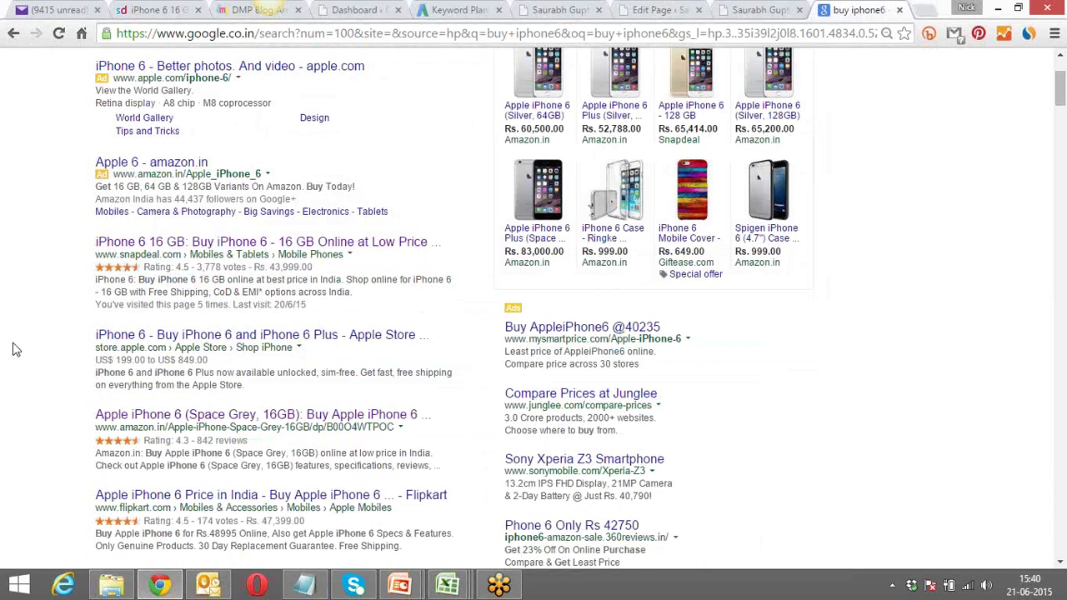
{"action": "scroll", "coordinate": [12, 348], "scroll_direction": "up", "scroll_amount": 2}
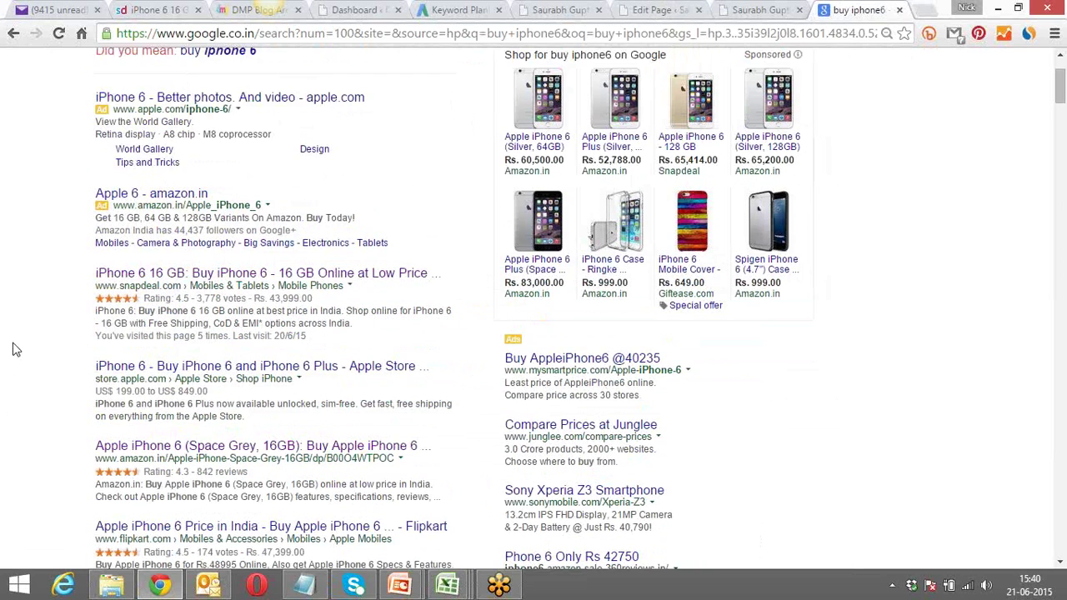
{"action": "scroll", "coordinate": [12, 349], "scroll_direction": "down", "scroll_amount": 2}
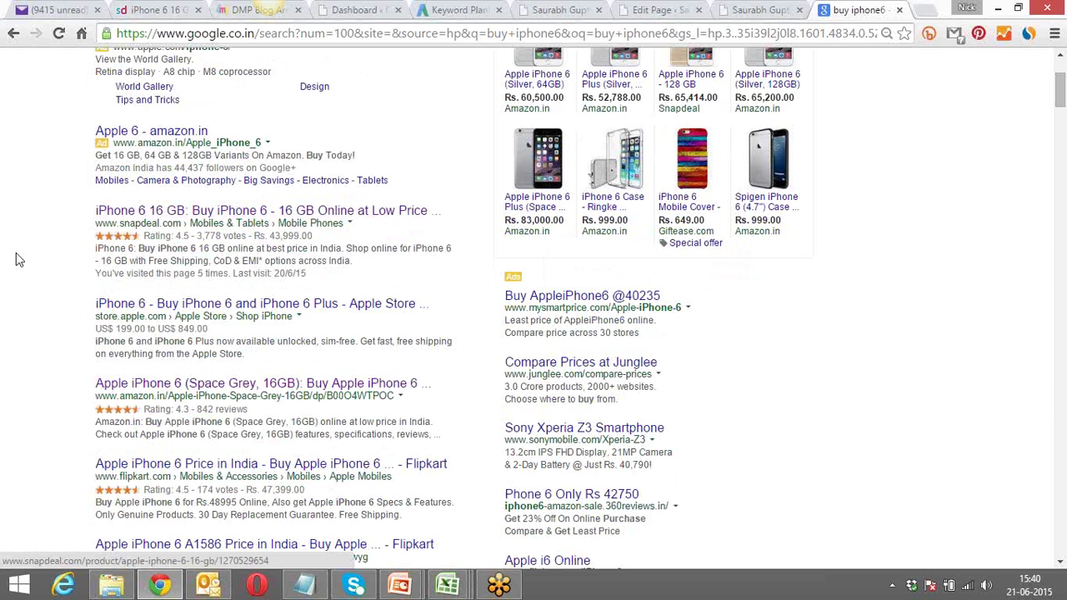
{"action": "scroll", "coordinate": [8, 265], "scroll_direction": "up", "scroll_amount": 4}
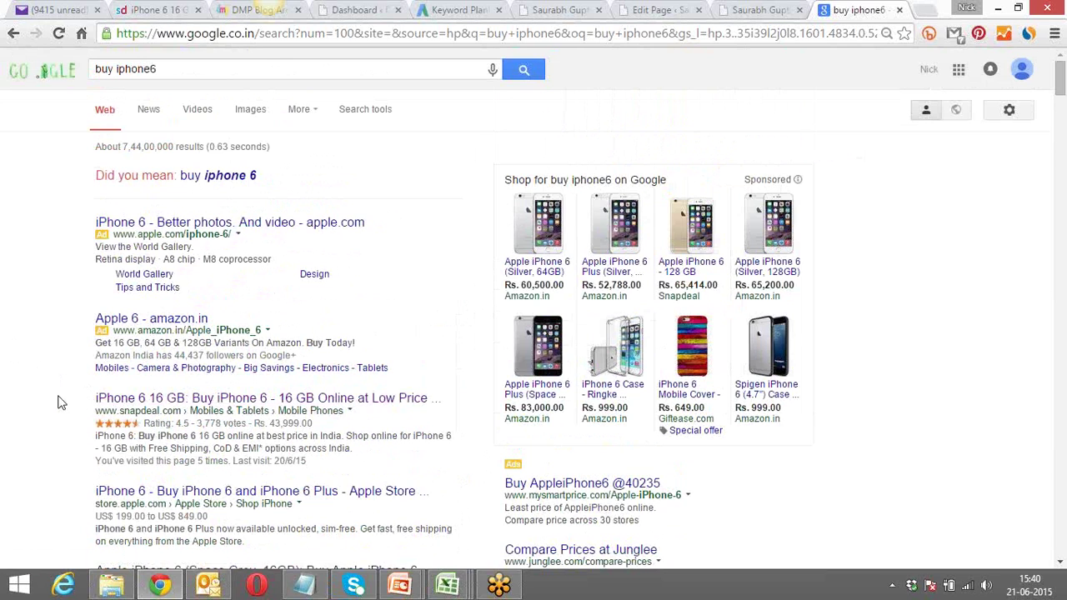
{"action": "scroll", "coordinate": [58, 403], "scroll_direction": "down", "scroll_amount": 3}
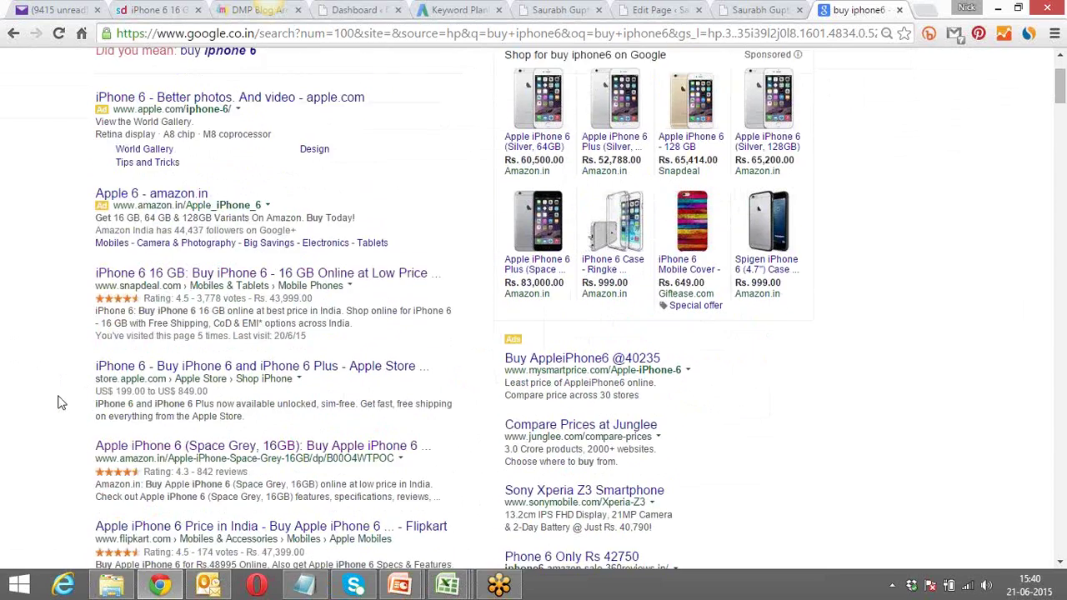
{"action": "scroll", "coordinate": [59, 403], "scroll_direction": "down", "scroll_amount": 1}
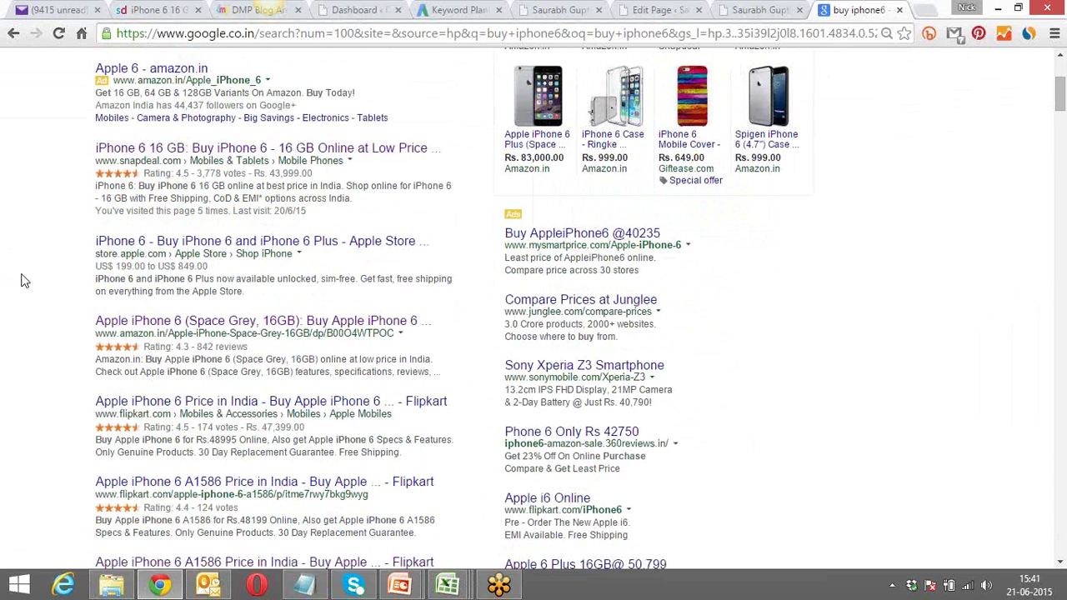
{"action": "scroll", "coordinate": [22, 279], "scroll_direction": "up", "scroll_amount": 3}
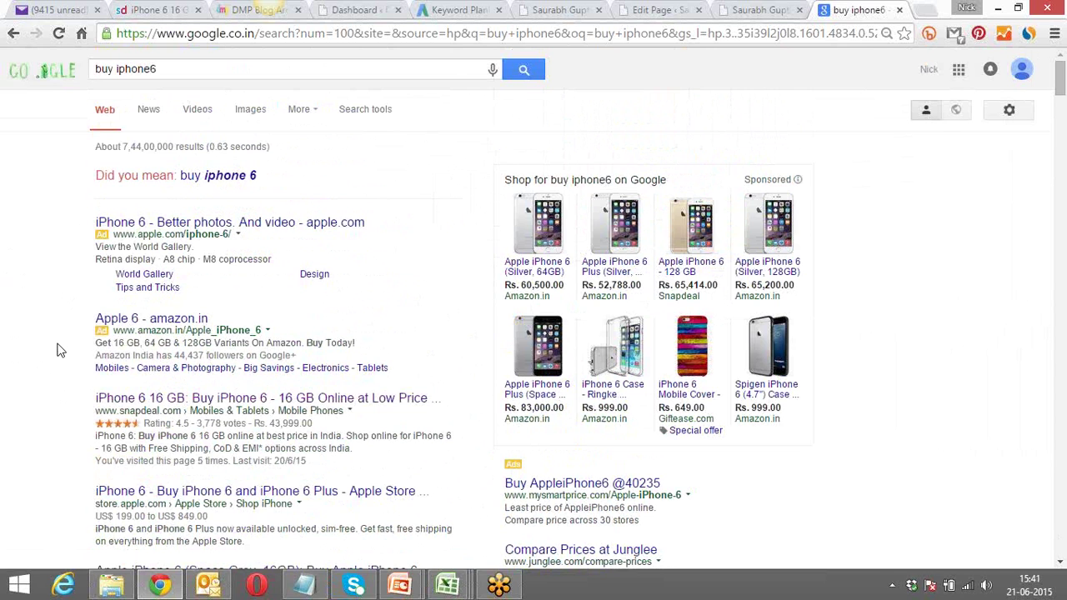
{"action": "scroll", "coordinate": [60, 350], "scroll_direction": "down", "scroll_amount": 1}
{"action": "scroll", "coordinate": [60, 350], "scroll_direction": "down", "scroll_amount": 1}
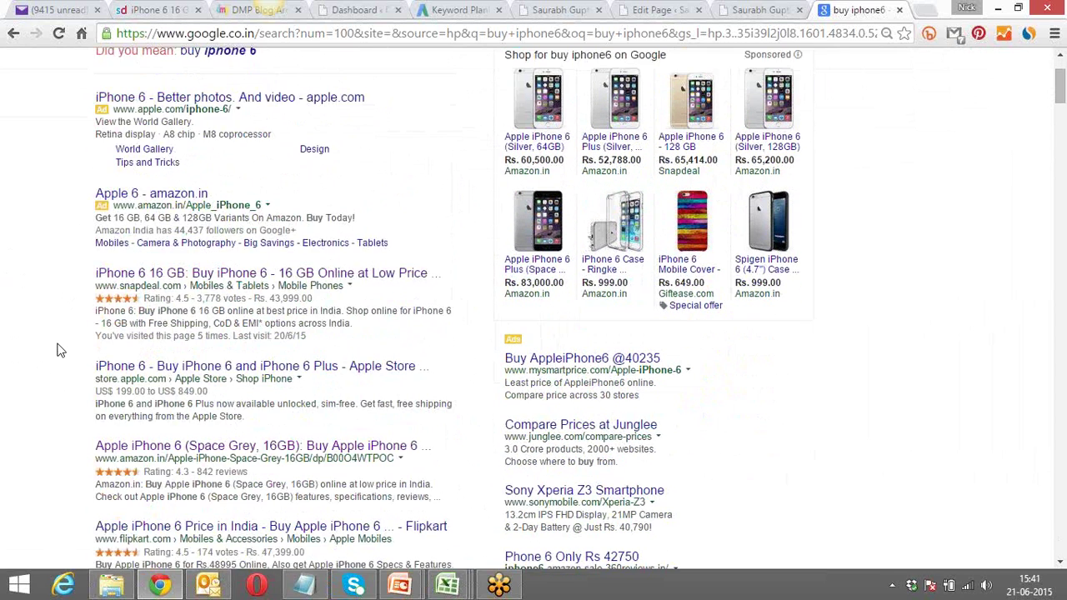
{"action": "scroll", "coordinate": [60, 350], "scroll_direction": "down", "scroll_amount": 2}
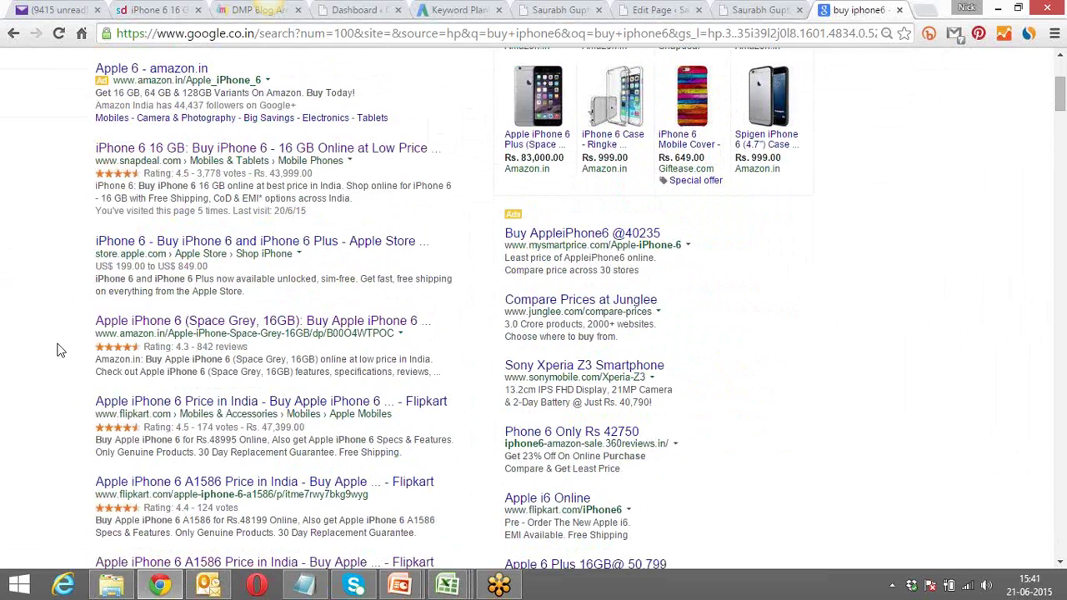
{"action": "scroll", "coordinate": [60, 350], "scroll_direction": "down", "scroll_amount": 3}
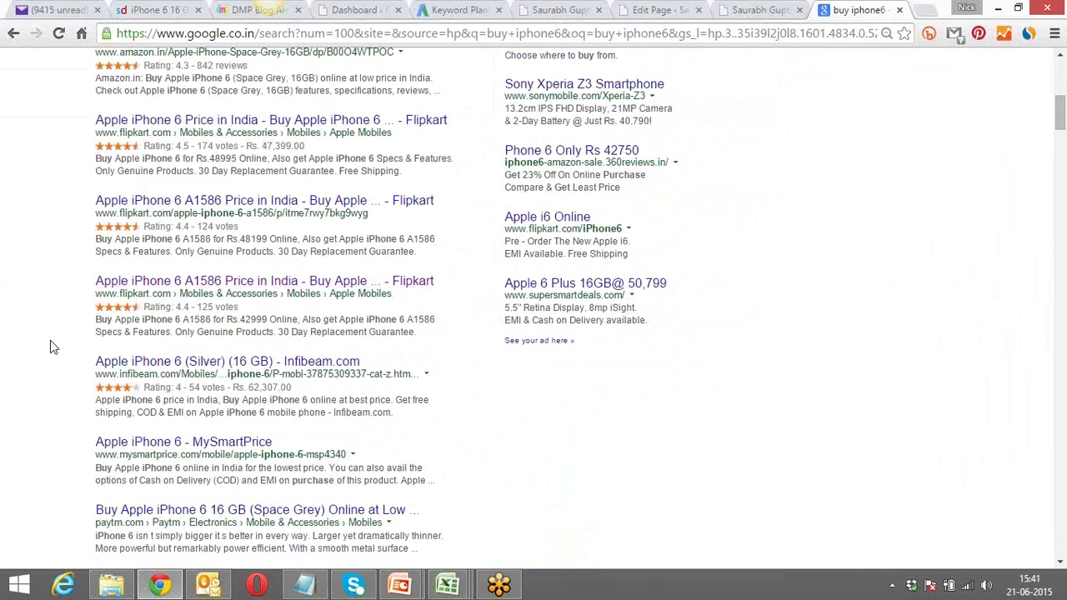
{"action": "scroll", "coordinate": [50, 343], "scroll_direction": "down", "scroll_amount": 5}
{"action": "scroll", "coordinate": [50, 343], "scroll_direction": "down", "scroll_amount": 20}
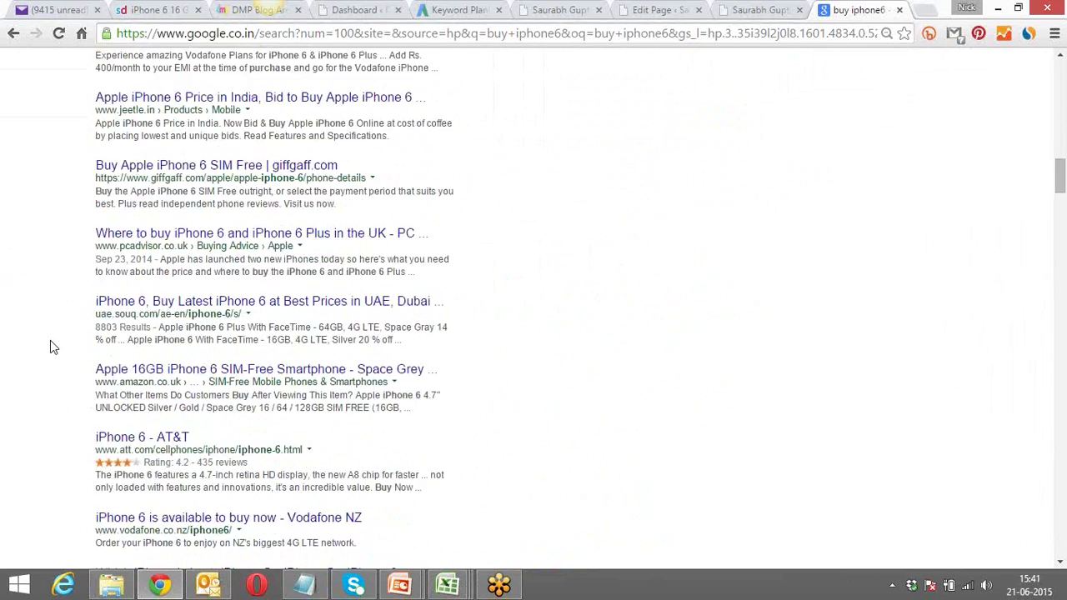
{"action": "scroll", "coordinate": [50, 340], "scroll_direction": "down", "scroll_amount": 3}
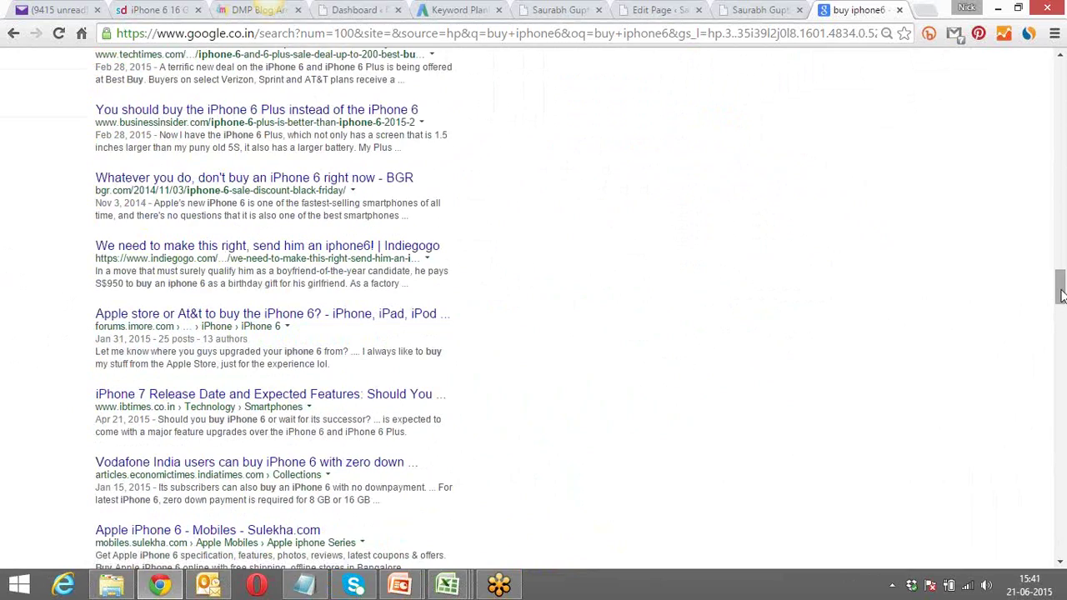
{"action": "left_click_drag", "start_coordinate": [1058, 288], "coordinate": [1058, 71]}
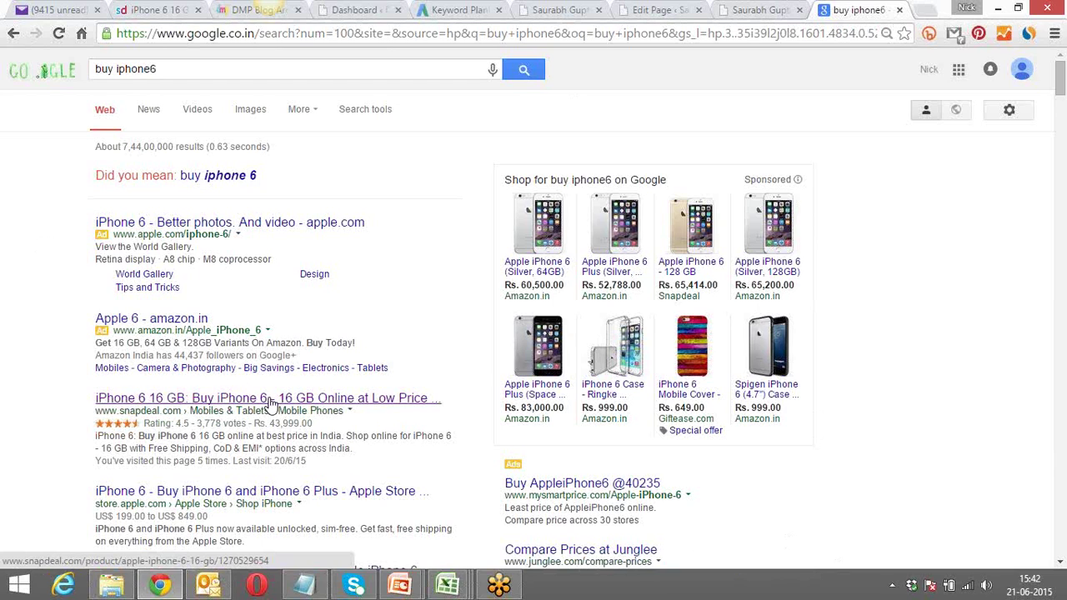
{"action": "left_click_drag", "start_coordinate": [354, 447], "coordinate": [97, 436]}
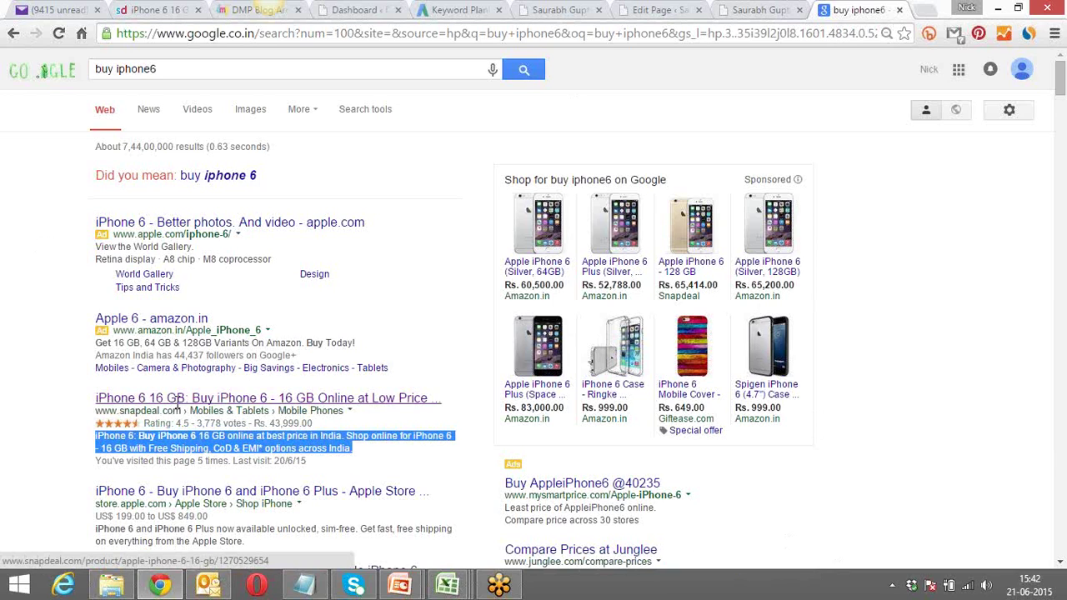
{"action": "left_click", "coordinate": [154, 450]}
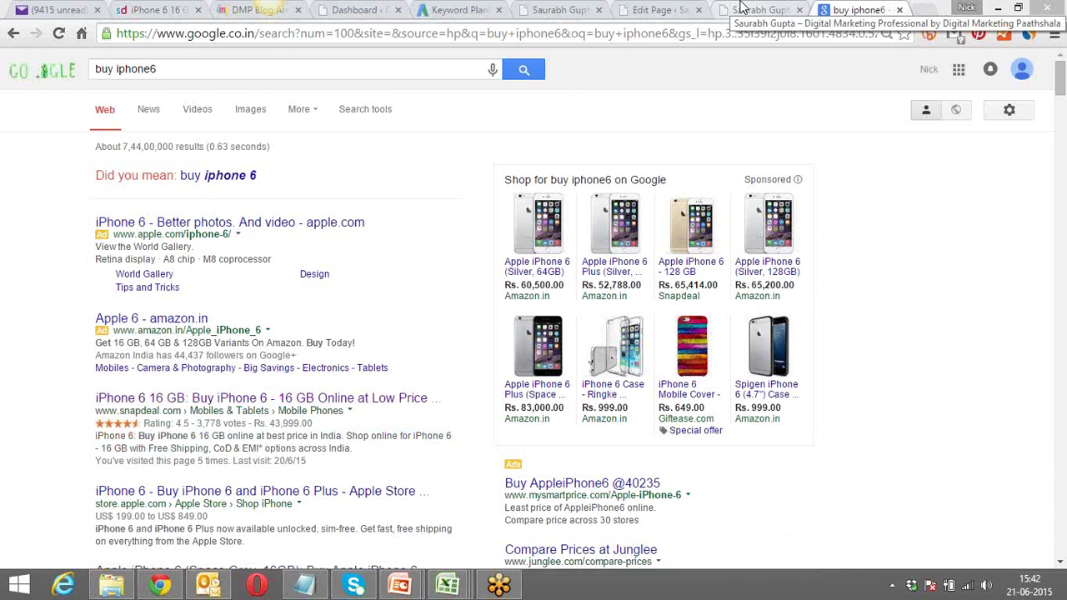
Type the Yoast SEO title: the site owner's reference by the person's name, ending 'from DMP'
{"action": "left_click", "coordinate": [741, 8]}
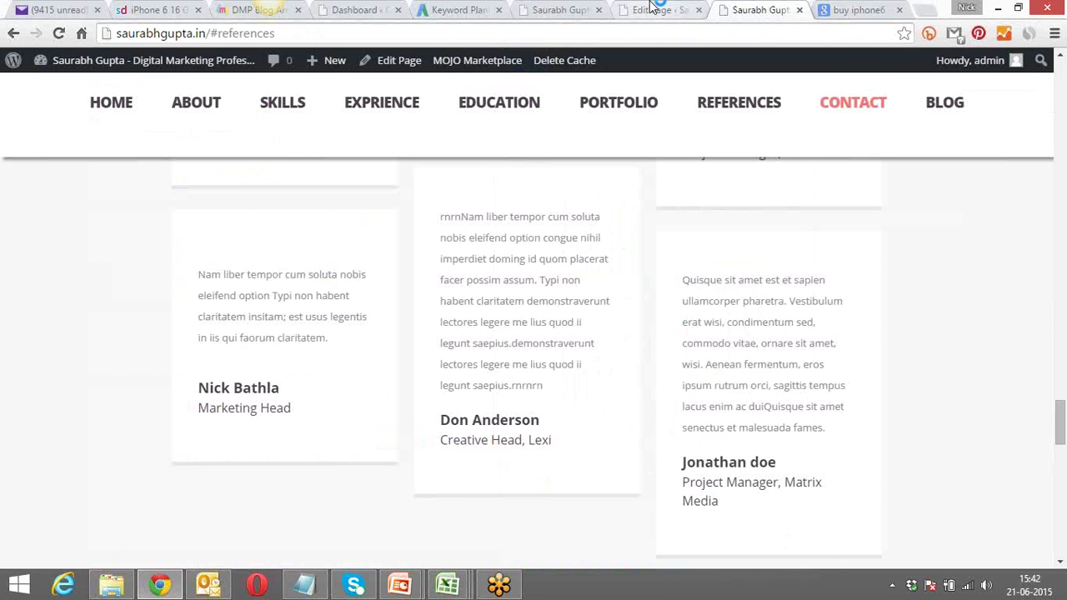
{"action": "left_click", "coordinate": [653, 8]}
{"action": "left_click", "coordinate": [448, 285]}
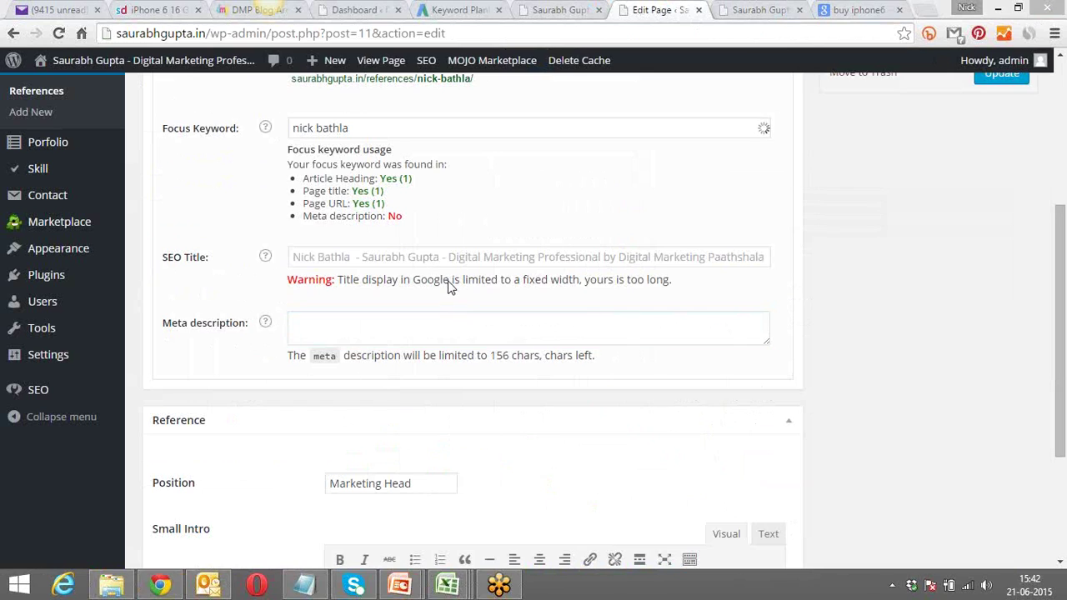
{"action": "left_click", "coordinate": [407, 259]}
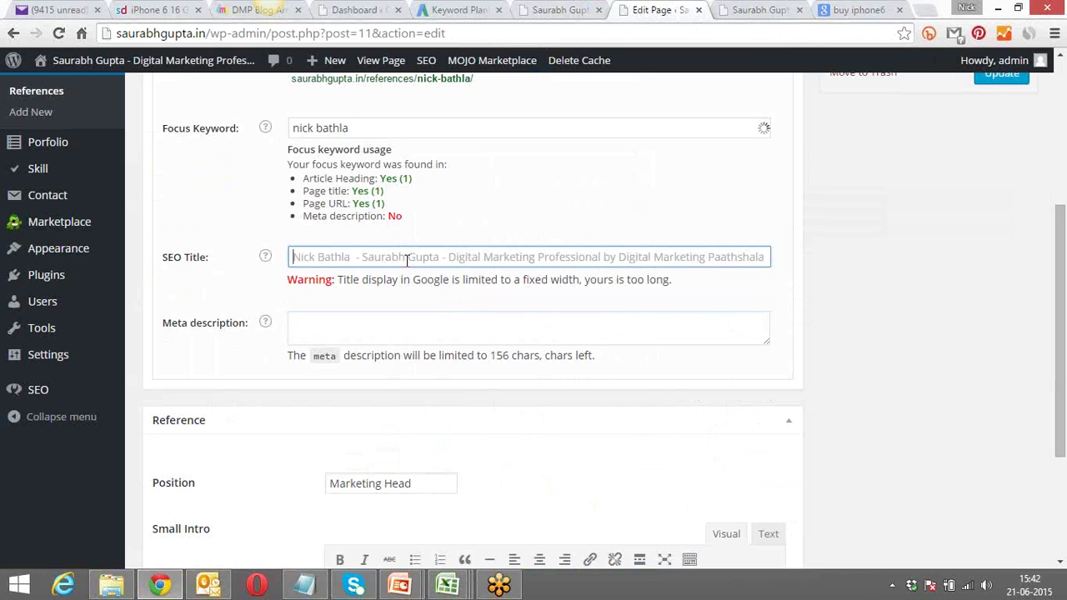
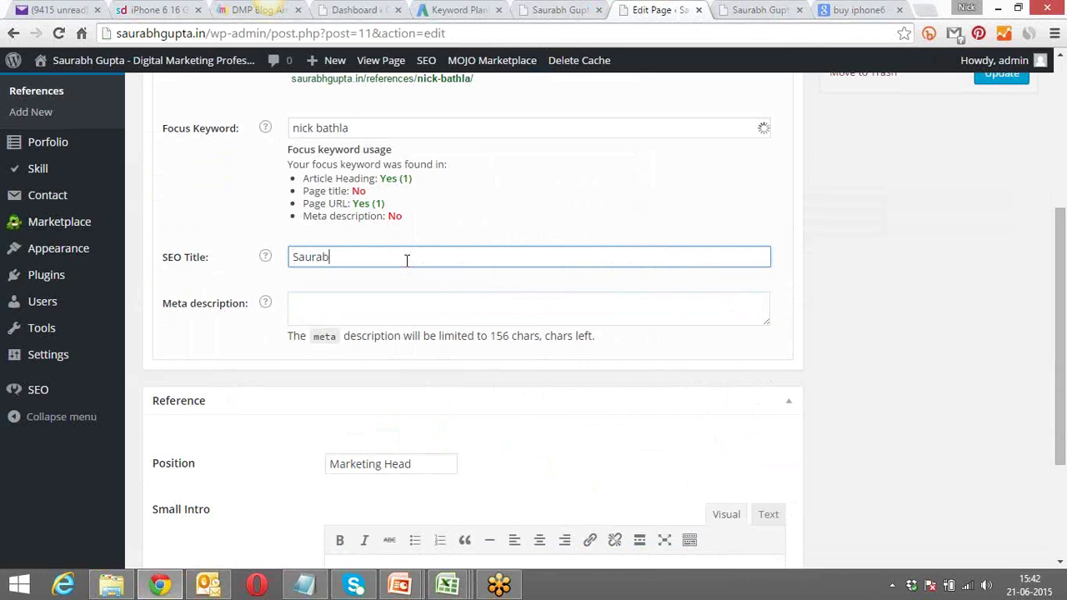
{"action": "type", "text": "fr"}
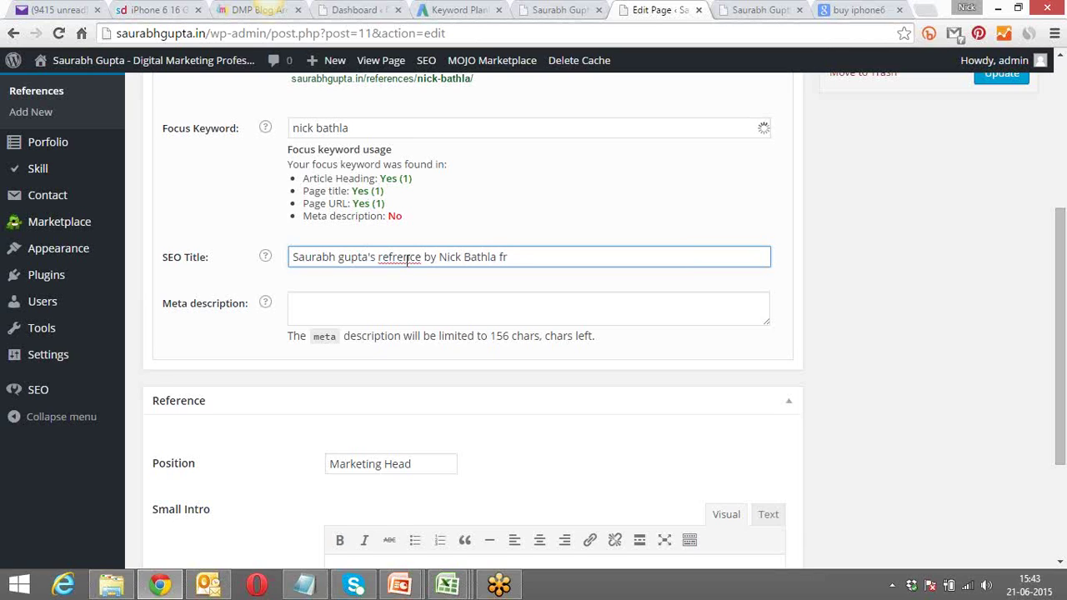
{"action": "type", "text": "om DMP"}
Correct the misspelled 'refrence' to 'reference' using the spelling suggestion
{"action": "right_click", "coordinate": [405, 258]}
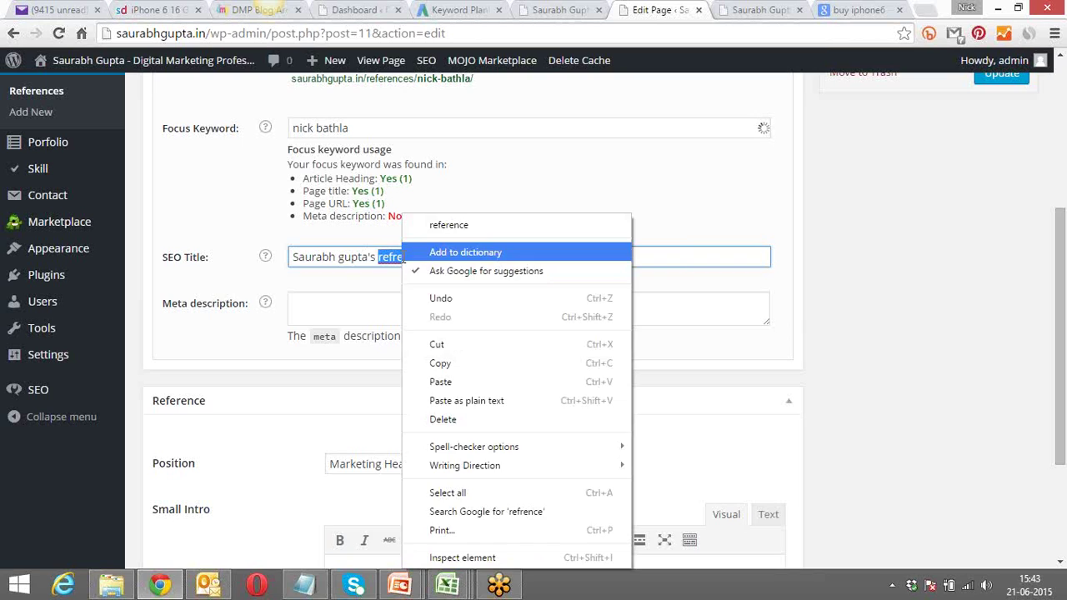
{"action": "left_click", "coordinate": [469, 226]}
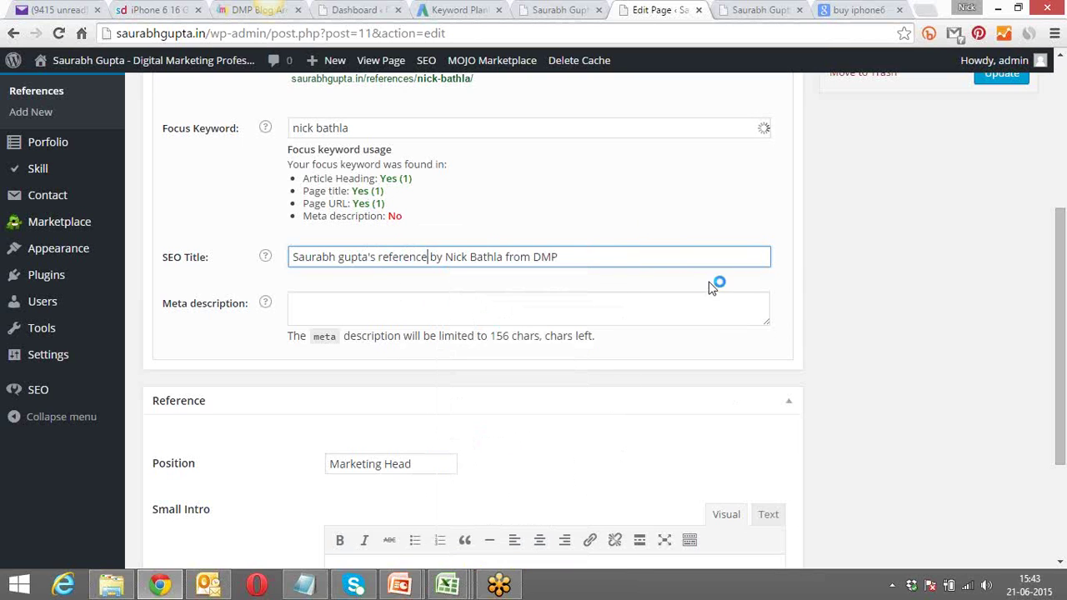
{"action": "left_click", "coordinate": [802, 268]}
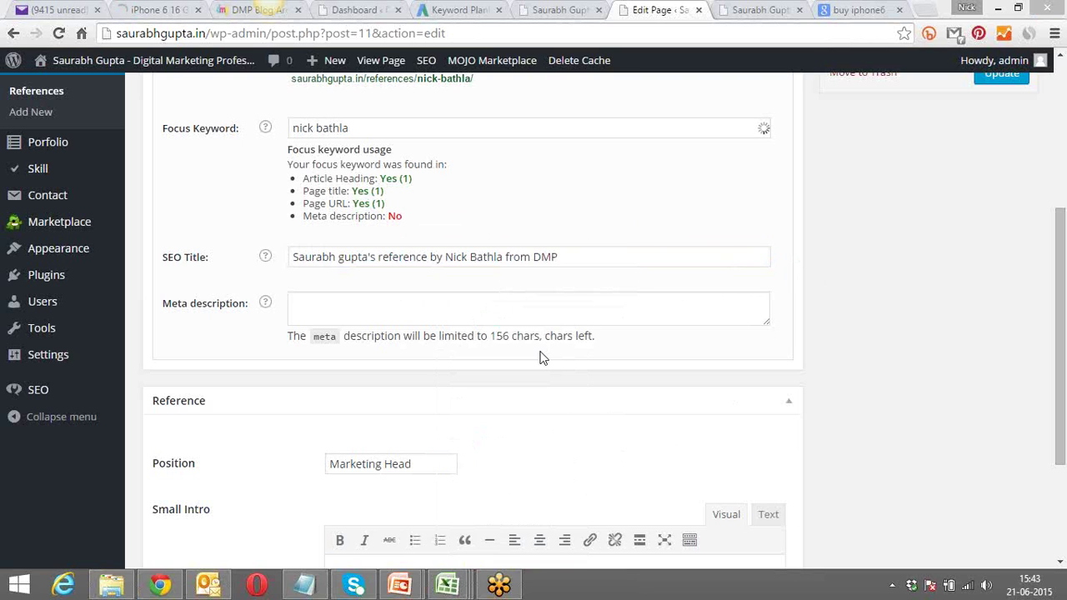
Write the meta description saying the Search engine Optimization expert got a reference from the named person
{"action": "left_click", "coordinate": [422, 303]}
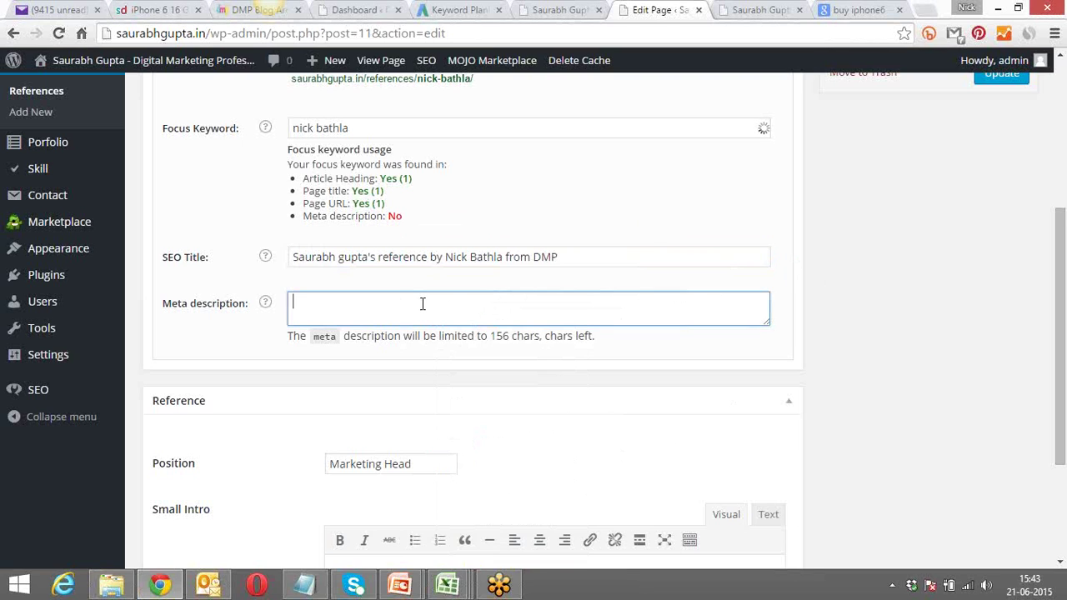
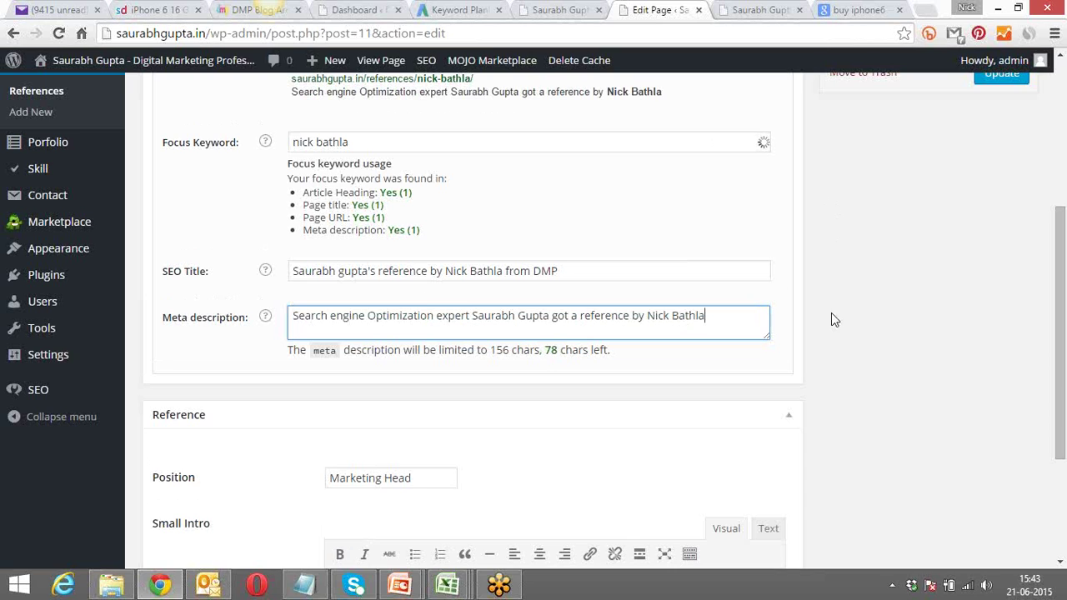
{"action": "left_click", "coordinate": [847, 299]}
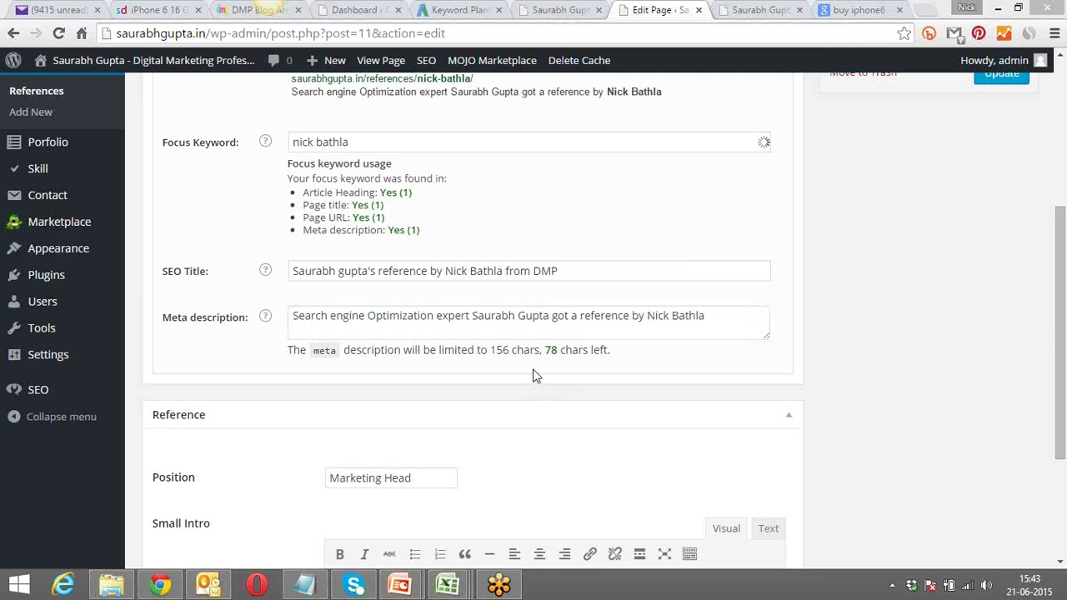
Add 'and a digital marketing consultant' after 'expert' and append 'from Digital Marketing Paathshala'
{"action": "left_click", "coordinate": [470, 317]}
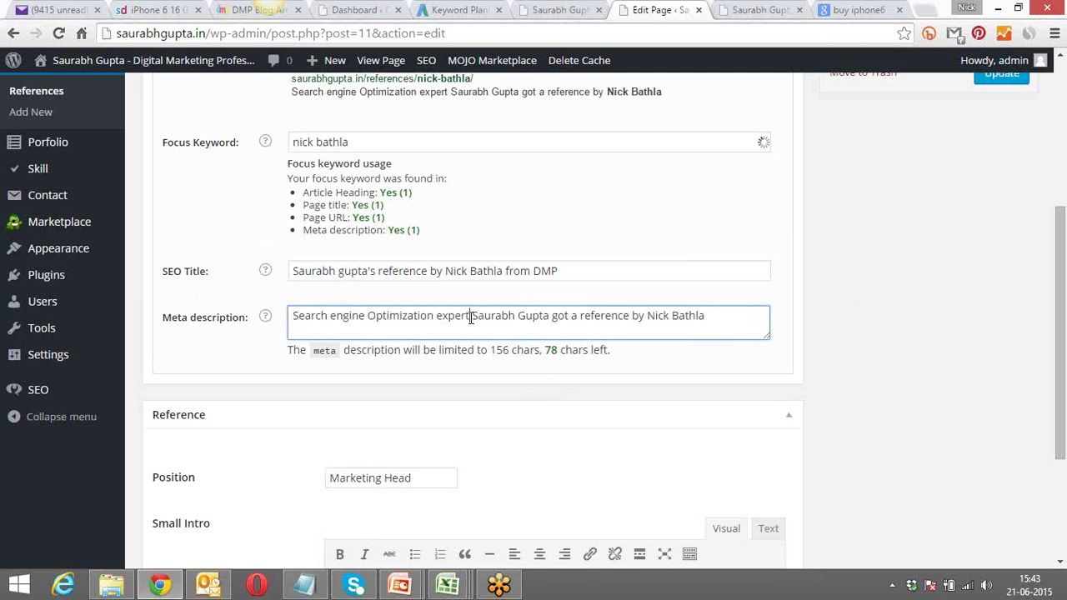
{"action": "type", "text": "and a digi"}
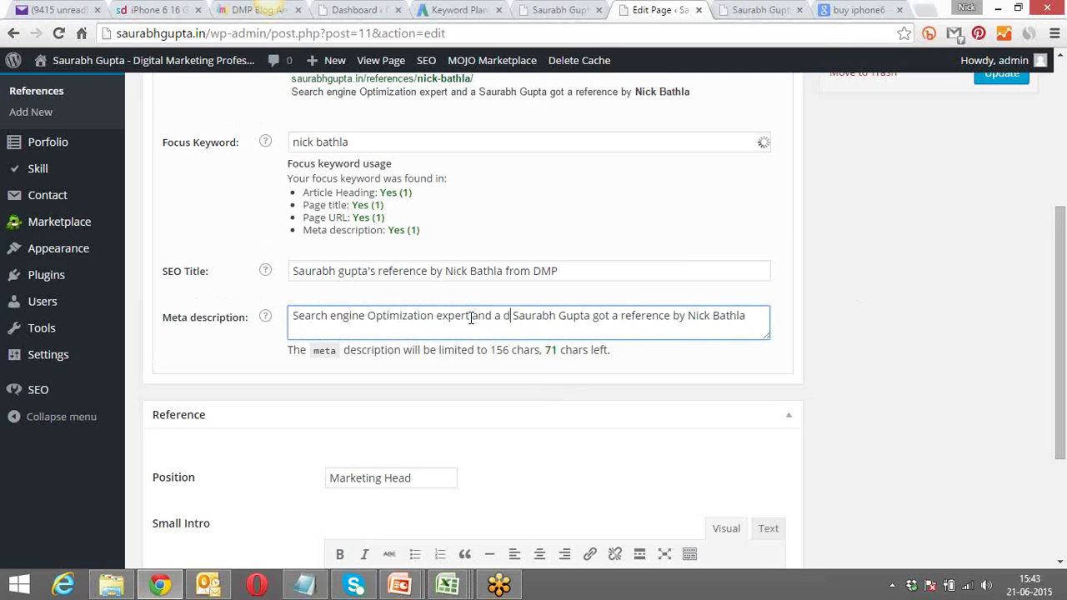
{"action": "type", "text": "tal marketing c"}
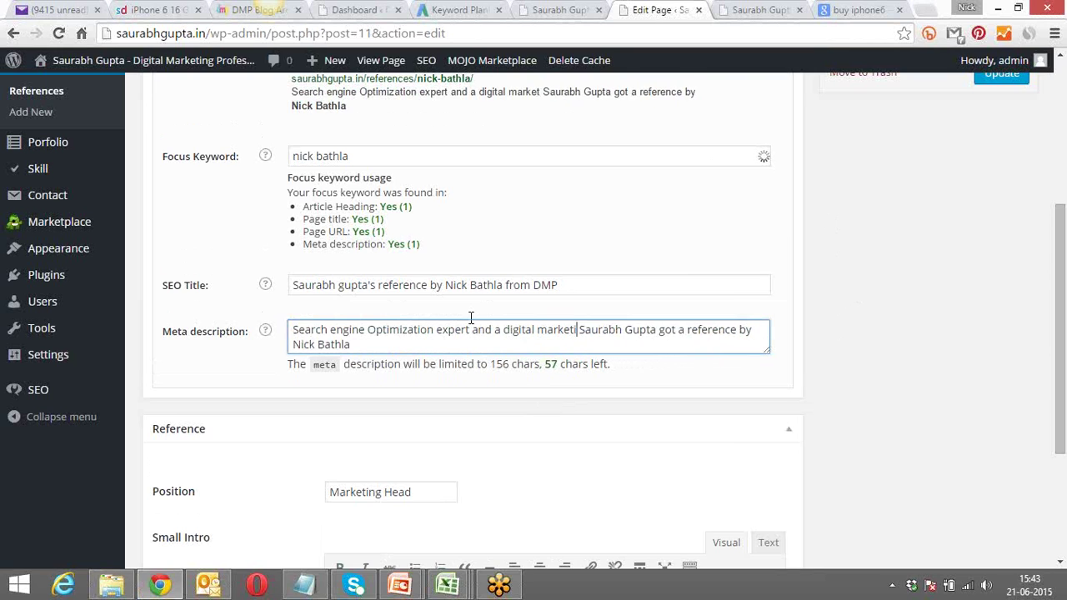
{"action": "type", "text": "onsultant"}
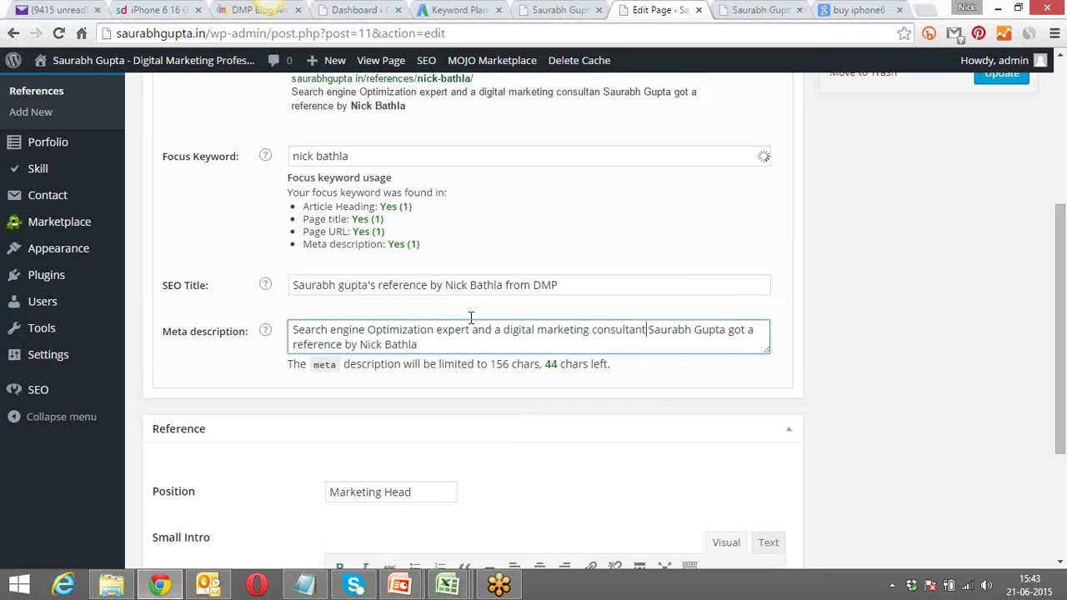
{"action": "left_click", "coordinate": [441, 340]}
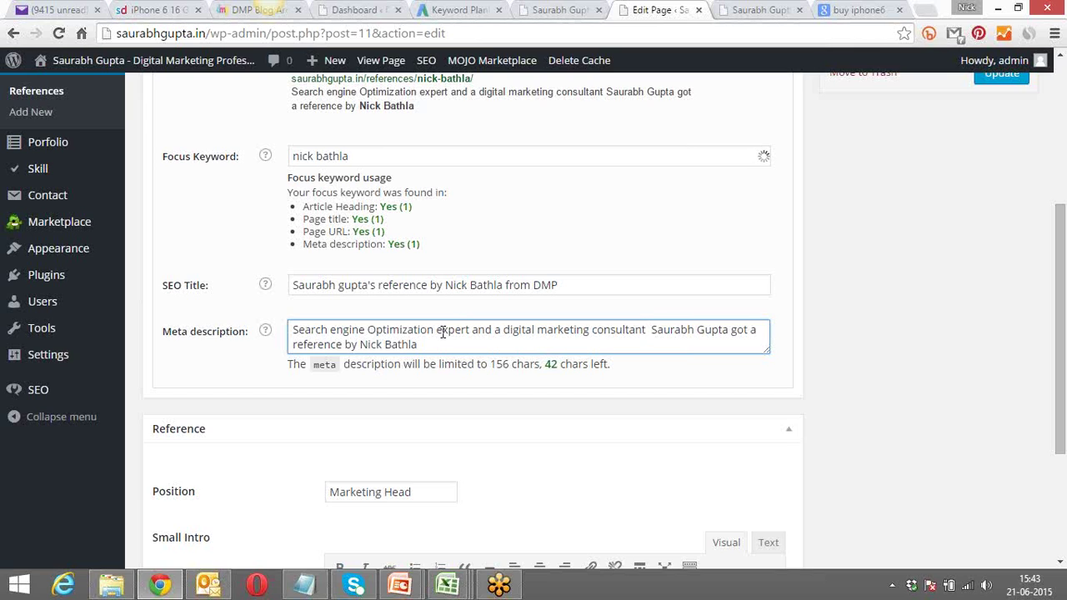
{"action": "type", "text": "from Digital Mar"}
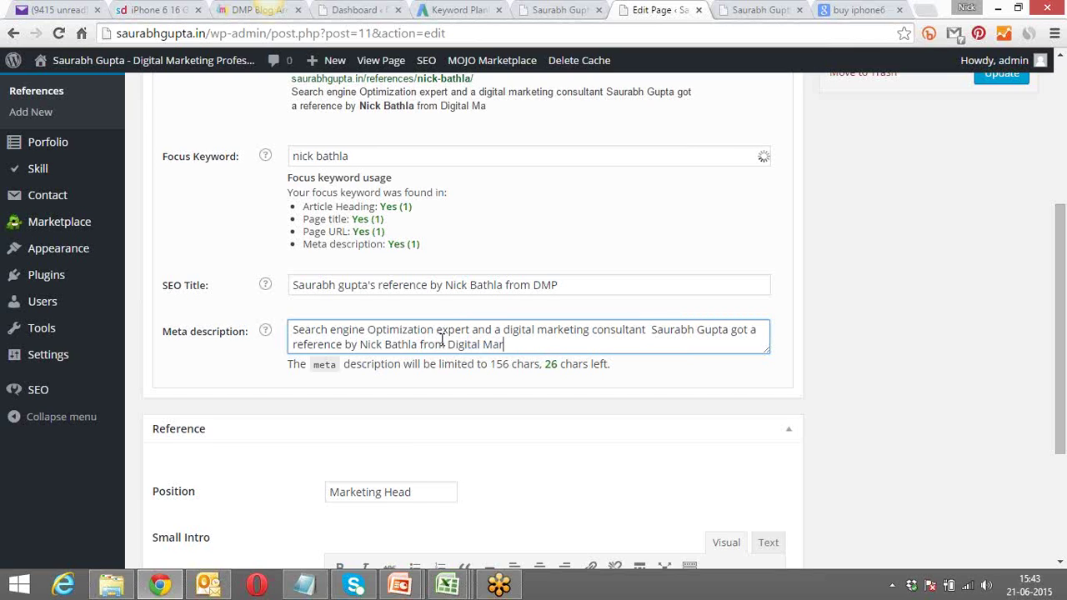
{"action": "type", "text": "keting Paathshala"}
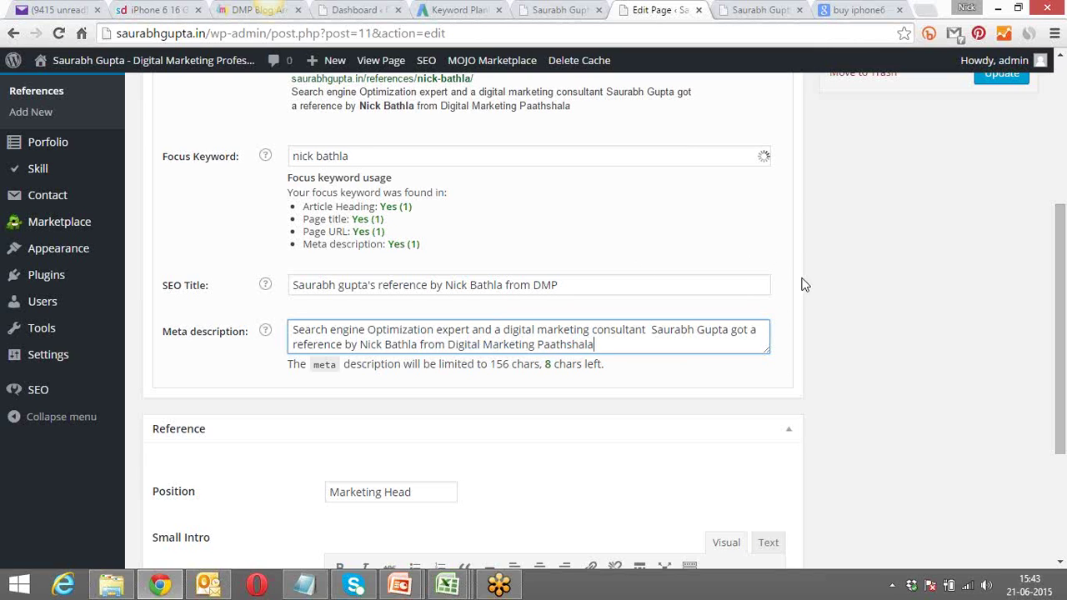
{"action": "left_click_drag", "start_coordinate": [1063, 298], "coordinate": [1063, 328]}
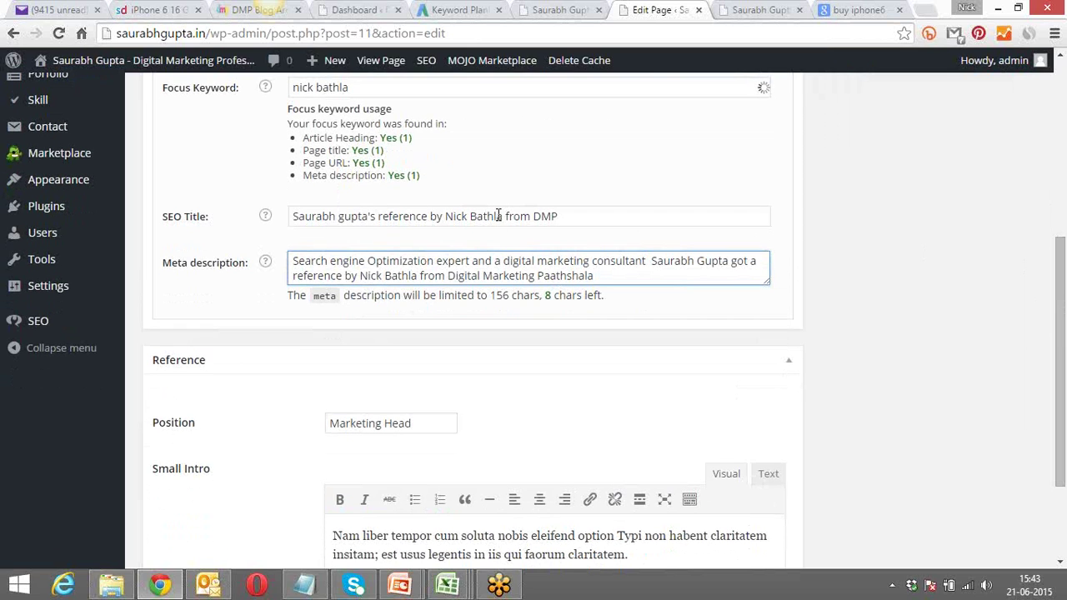
{"action": "left_click_drag", "start_coordinate": [502, 216], "coordinate": [443, 216]}
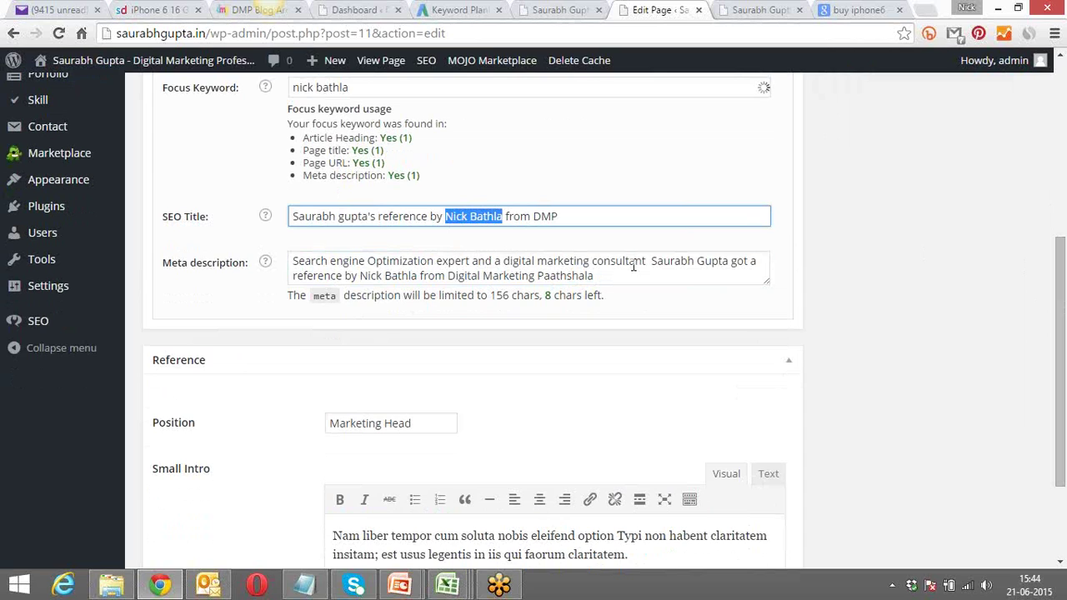
{"action": "left_click", "coordinate": [360, 216]}
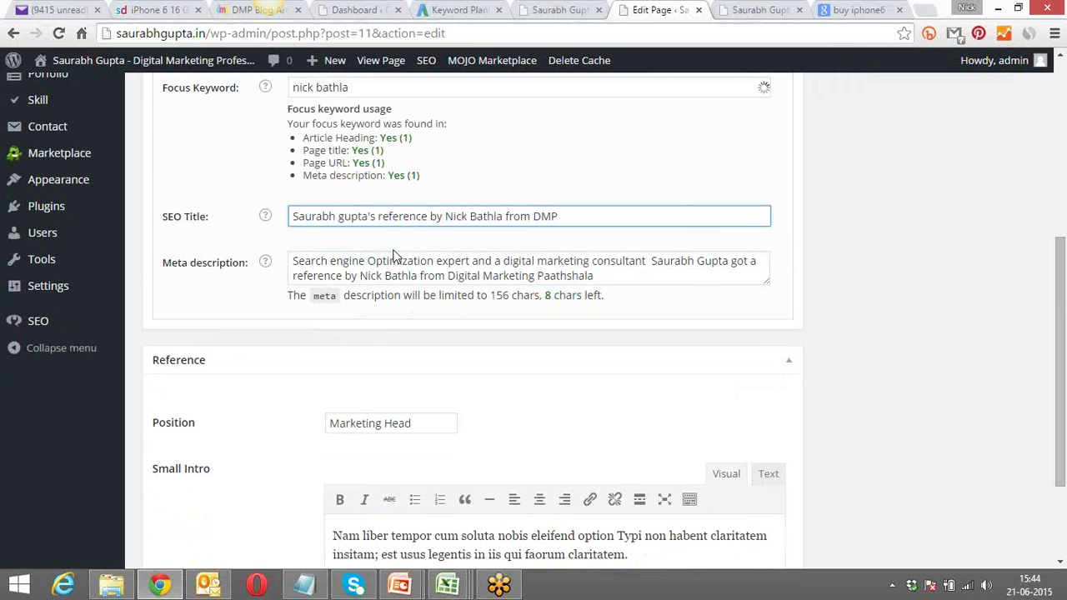
{"action": "left_click_drag", "start_coordinate": [412, 275], "coordinate": [376, 275]}
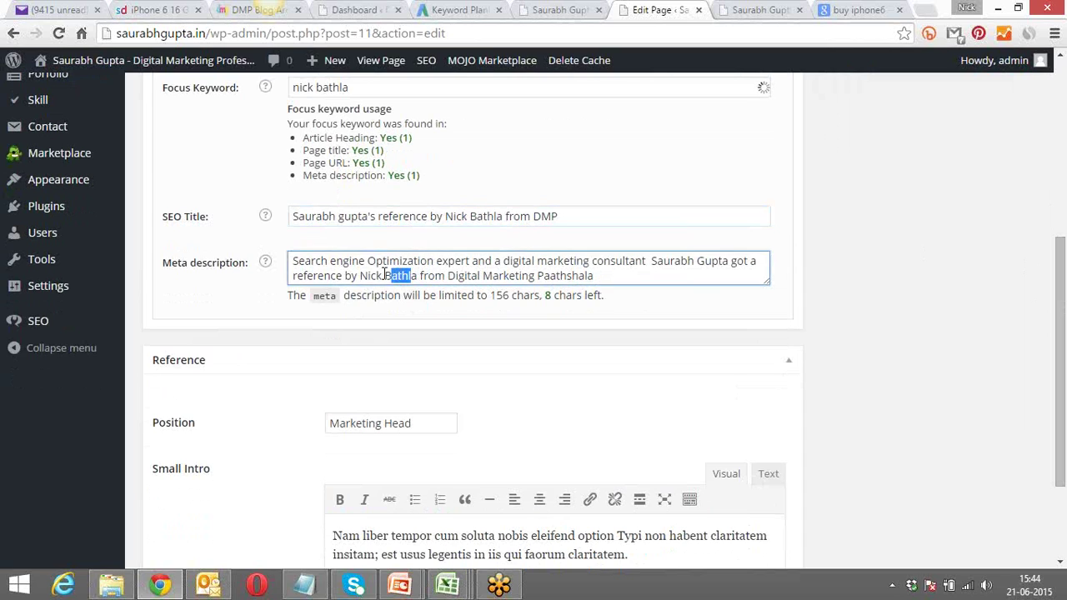
{"action": "scroll", "coordinate": [1063, 265], "scroll_direction": "up", "scroll_amount": 1}
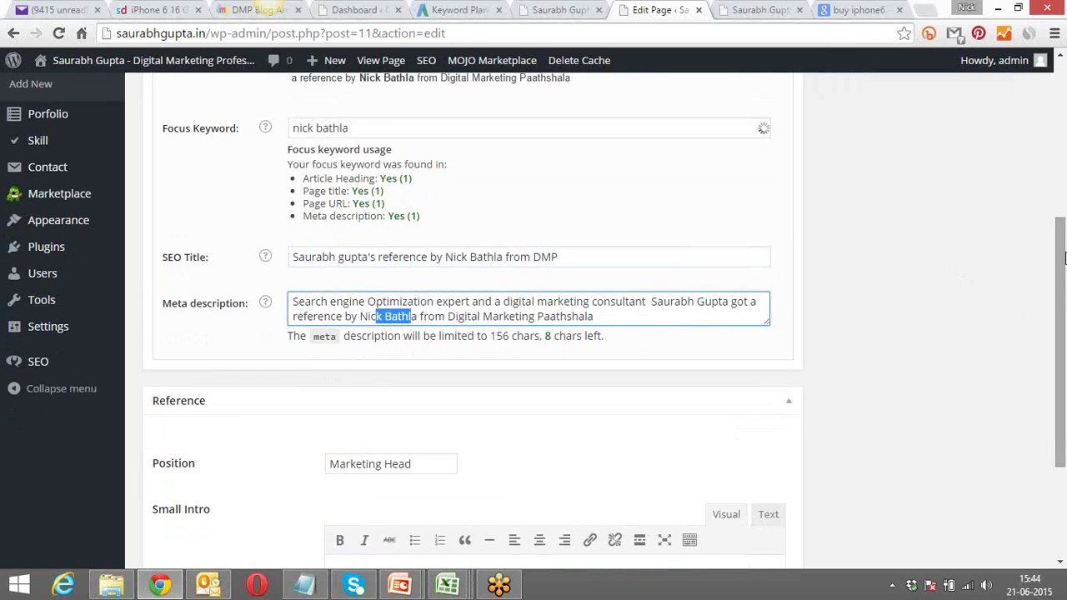
{"action": "left_click_drag", "start_coordinate": [412, 216], "coordinate": [336, 191]}
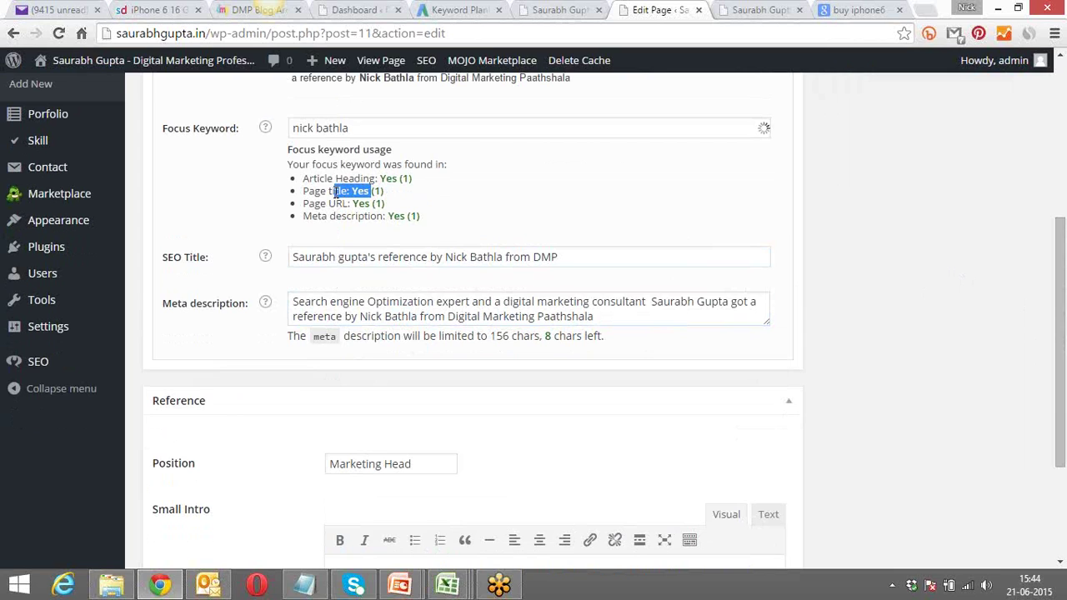
{"action": "left_click", "coordinate": [405, 176]}
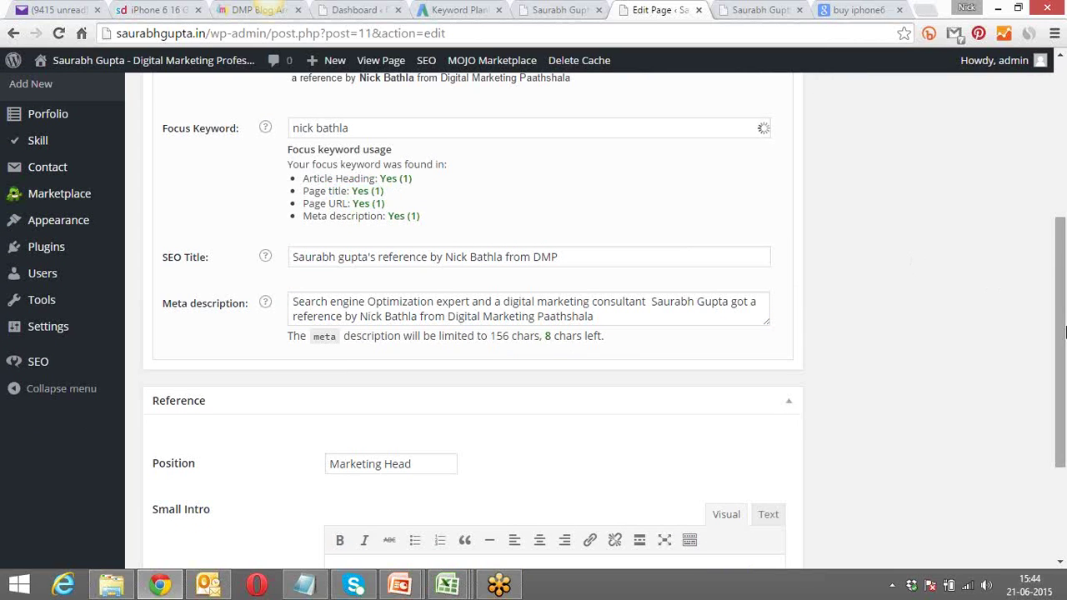
{"action": "left_click_drag", "start_coordinate": [1063, 334], "coordinate": [1062, 419]}
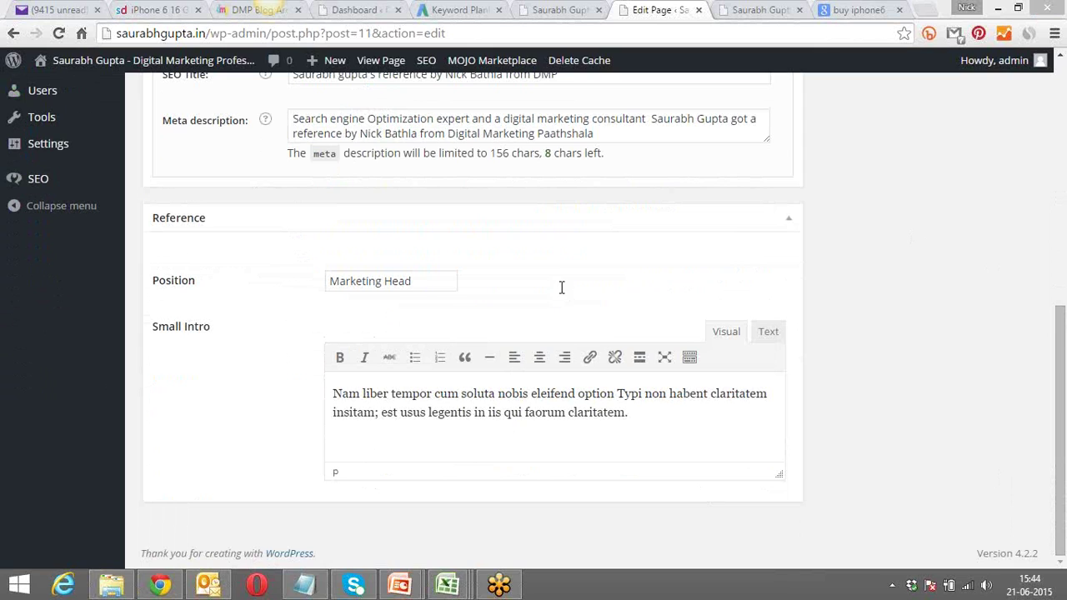
Replace 'Nam liber' in the Small Intro with the reference's name and update the page
{"action": "left_click_drag", "start_coordinate": [389, 394], "coordinate": [324, 393]}
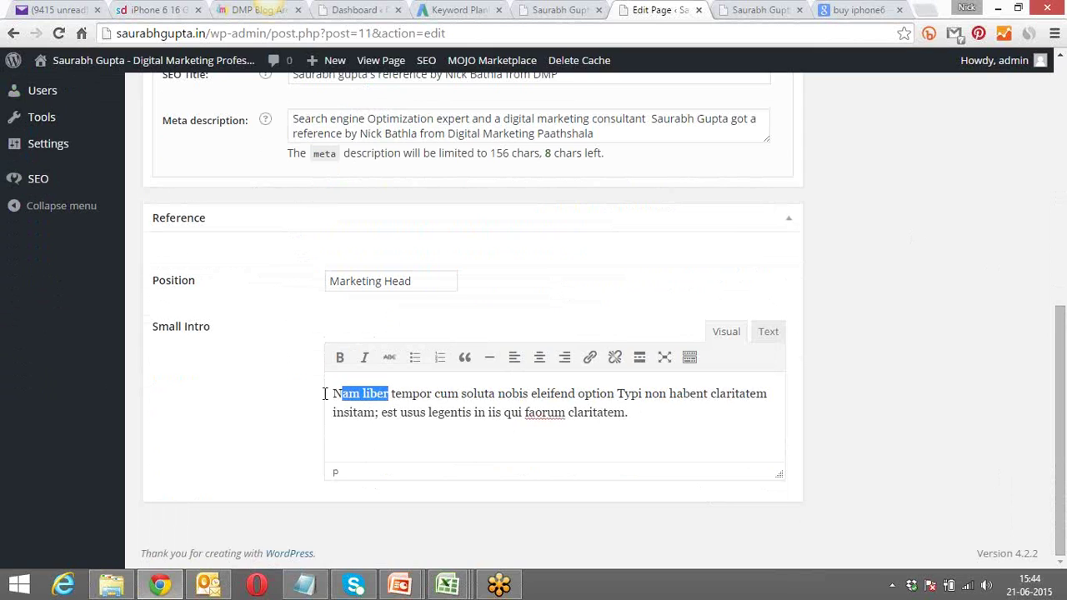
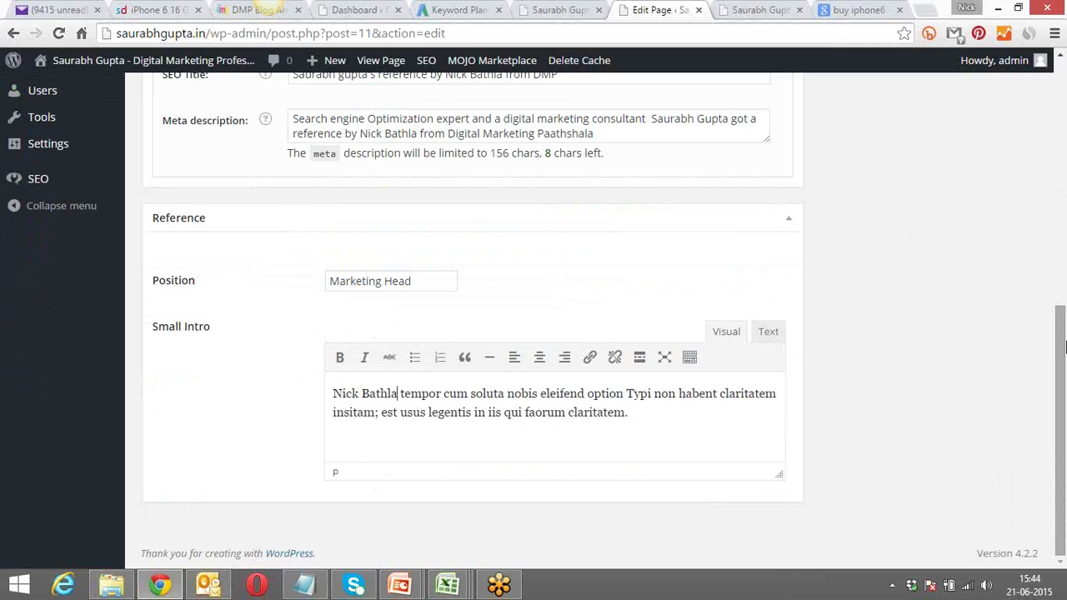
{"action": "left_click_drag", "start_coordinate": [1062, 367], "coordinate": [1060, 200]}
{"action": "left_click", "coordinate": [994, 170]}
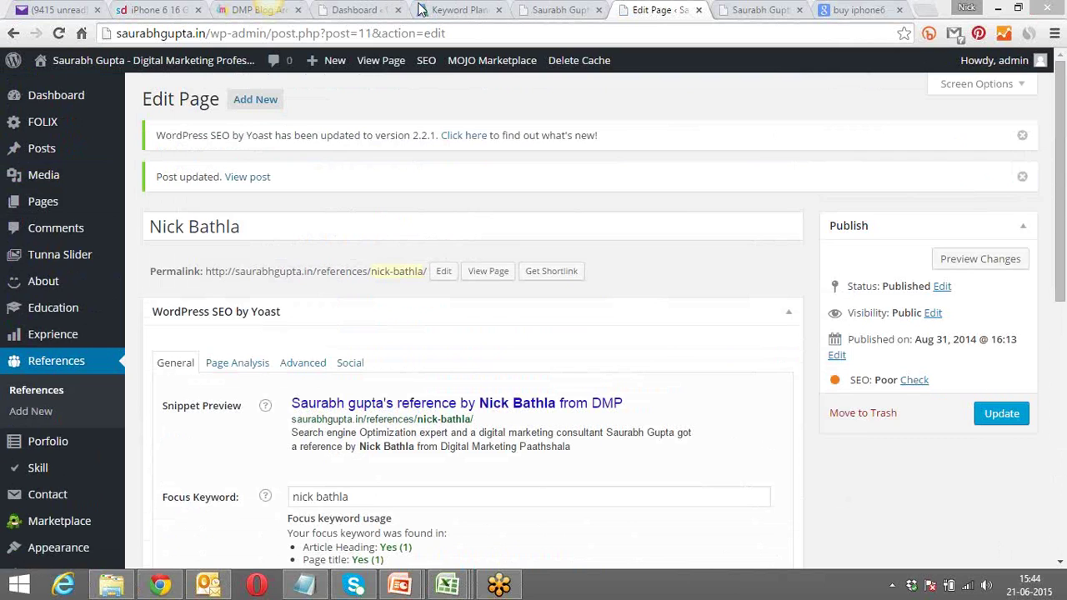
{"action": "left_click_drag", "start_coordinate": [1064, 206], "coordinate": [1064, 398]}
{"action": "left_click", "coordinate": [399, 444]}
{"action": "left_click_drag", "start_coordinate": [1065, 315], "coordinate": [1064, 142]}
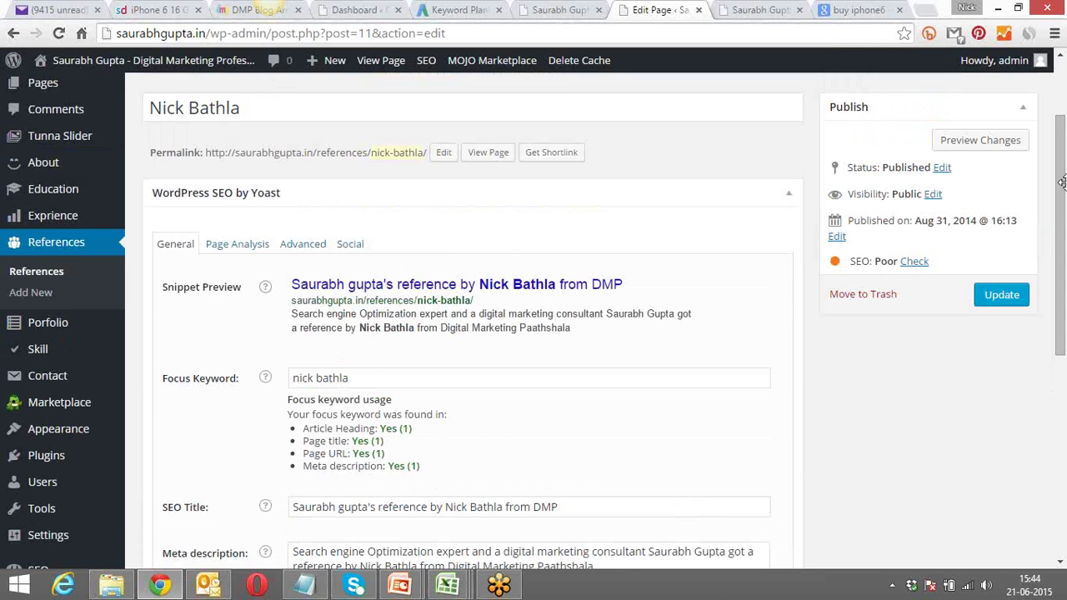
Show the Yoast Page Analysis and highlight the zero-words-in-body-copy warning
{"action": "left_click", "coordinate": [238, 244]}
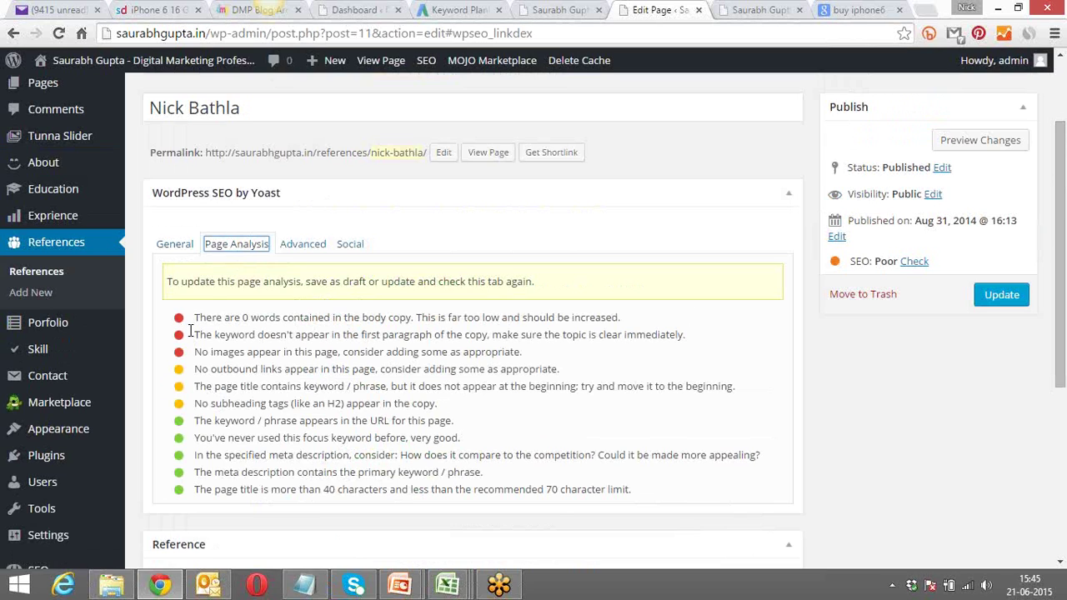
{"action": "left_click_drag", "start_coordinate": [207, 322], "coordinate": [415, 320]}
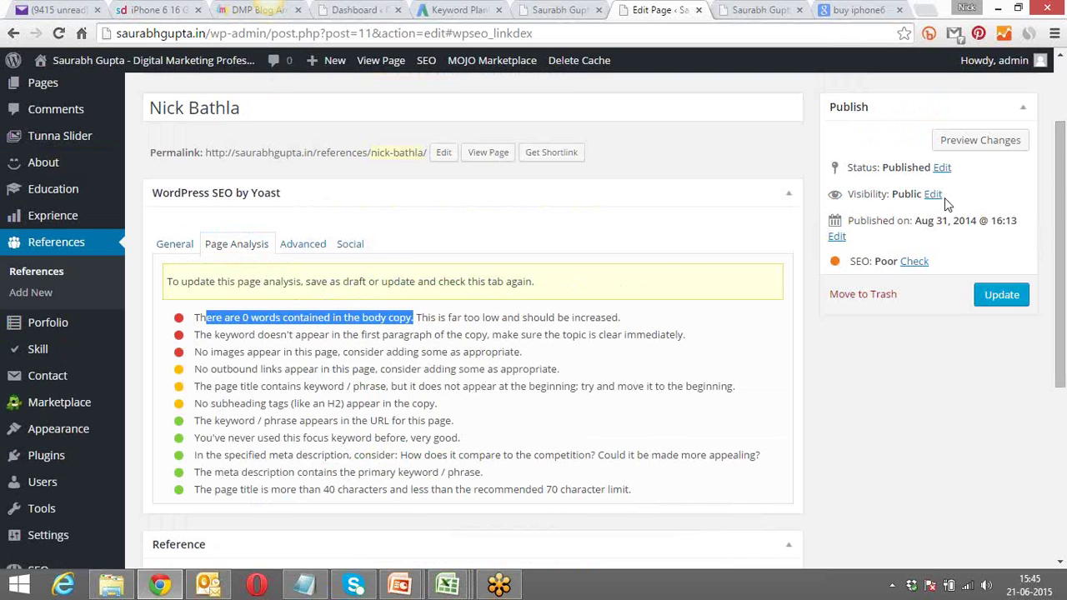
{"action": "left_click_drag", "start_coordinate": [1063, 157], "coordinate": [1062, 325]}
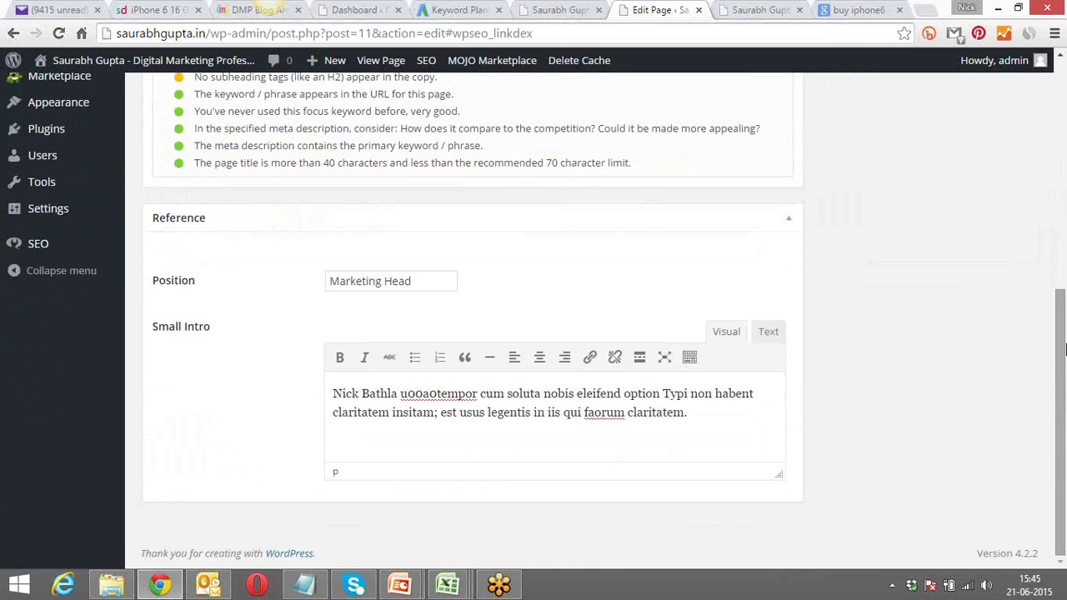
{"action": "left_click_drag", "start_coordinate": [685, 412], "coordinate": [415, 395]}
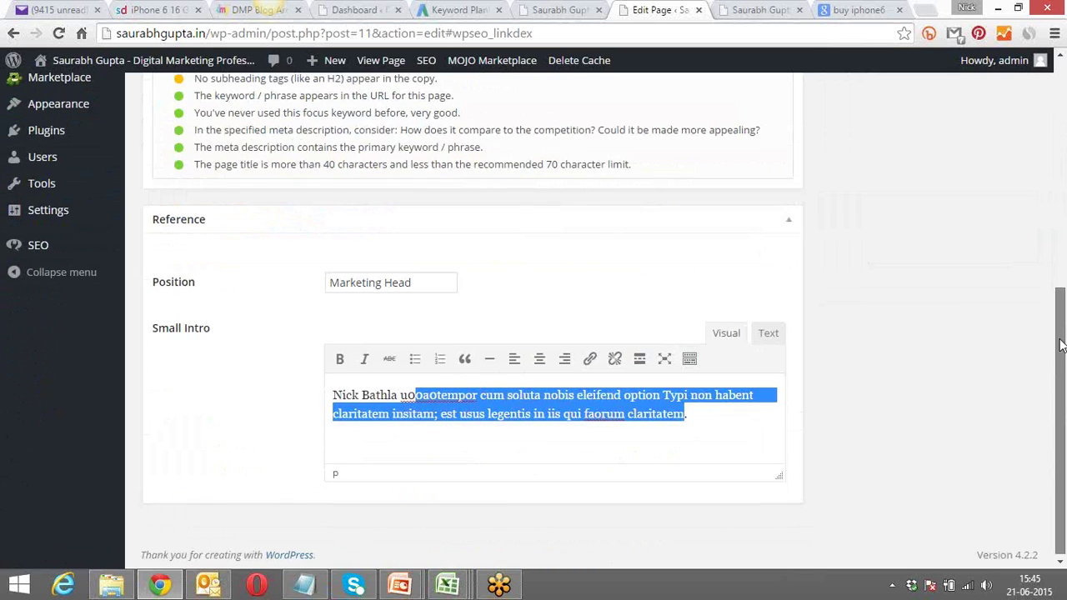
{"action": "scroll", "coordinate": [1061, 346], "scroll_direction": "up", "scroll_amount": 3}
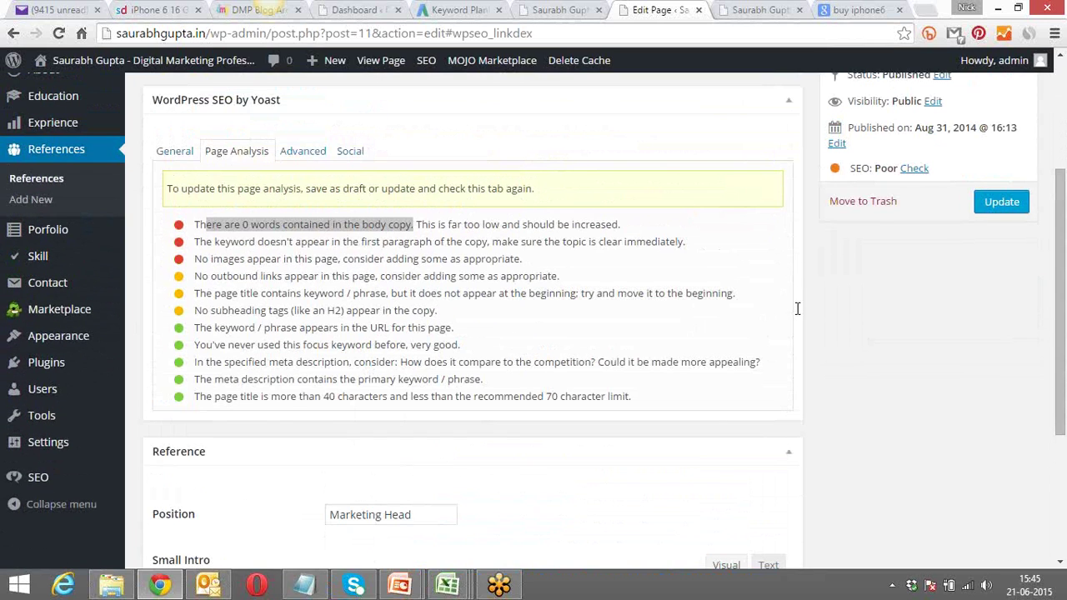
Highlight the page title length, meta description keyword and missing subheadings checks
{"action": "left_click_drag", "start_coordinate": [280, 399], "coordinate": [565, 398]}
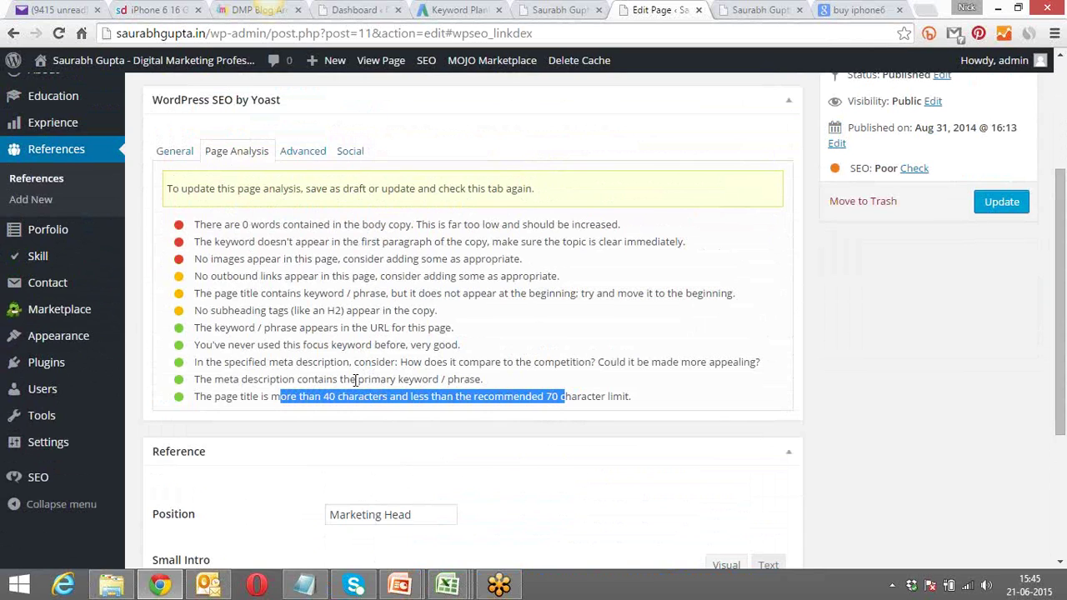
{"action": "left_click", "coordinate": [352, 379]}
{"action": "left_click_drag", "start_coordinate": [199, 375], "coordinate": [484, 380]}
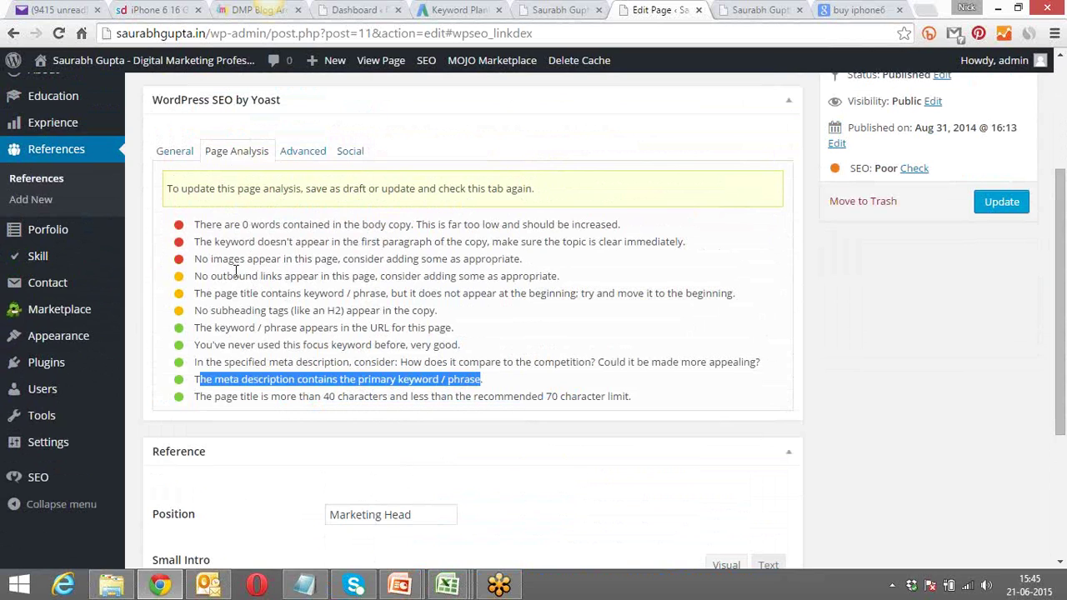
{"action": "left_click_drag", "start_coordinate": [195, 310], "coordinate": [355, 310]}
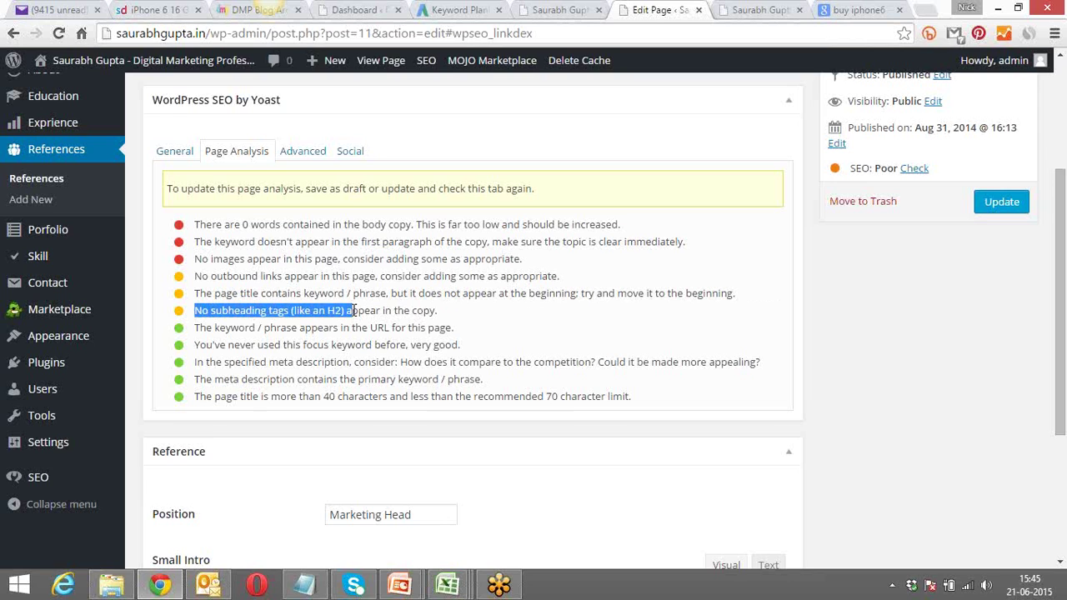
{"action": "left_click_drag", "start_coordinate": [1063, 195], "coordinate": [1058, 354]}
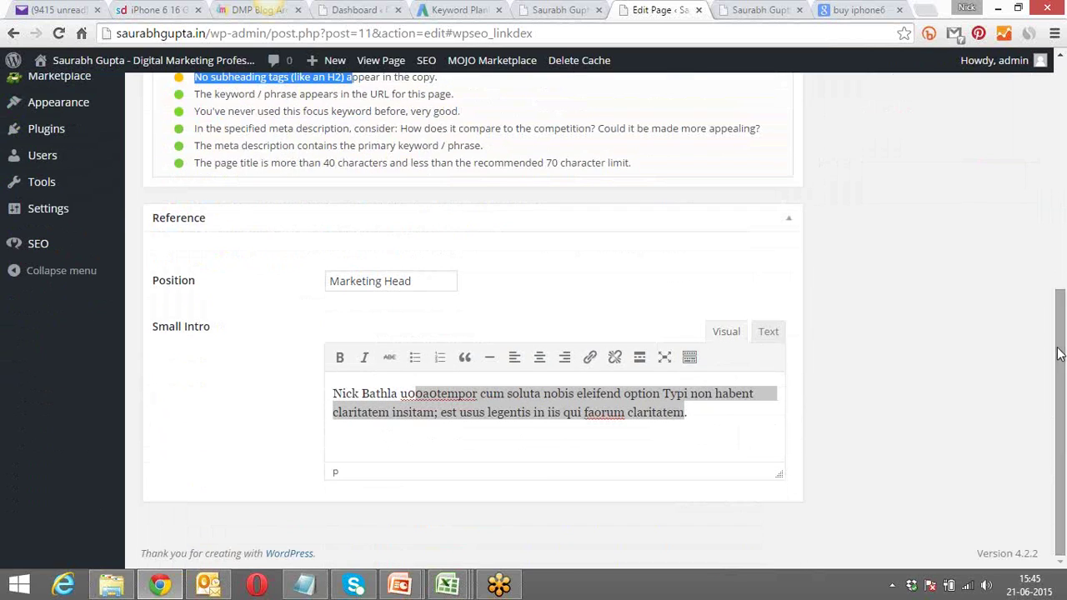
Put the reference's name on its own line at the top of the Small Intro
{"action": "left_click", "coordinate": [399, 392]}
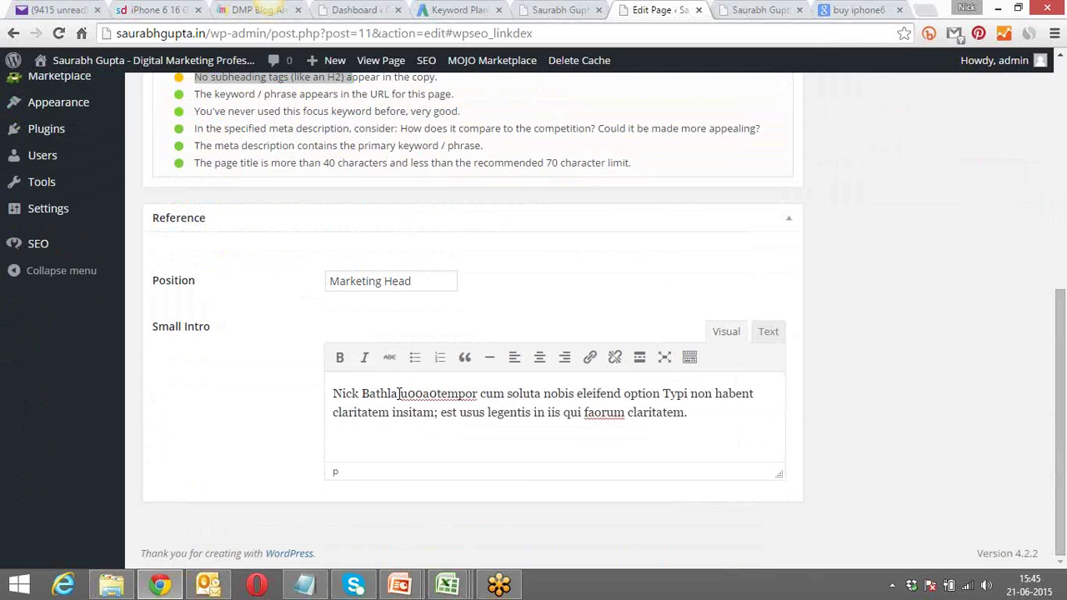
{"action": "key", "text": "Return"}
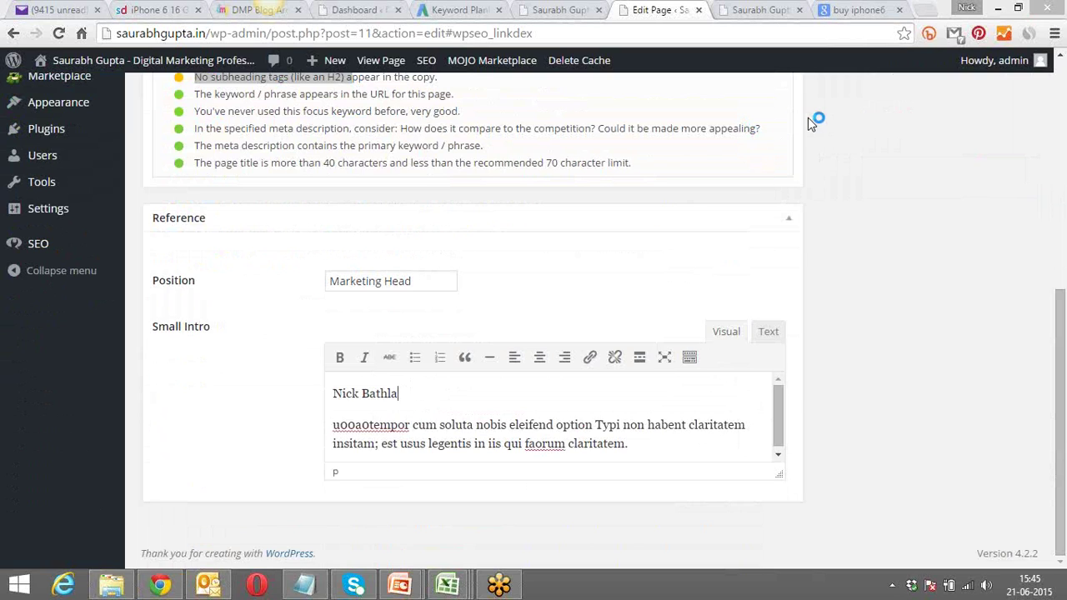
{"action": "type", "text": ","}
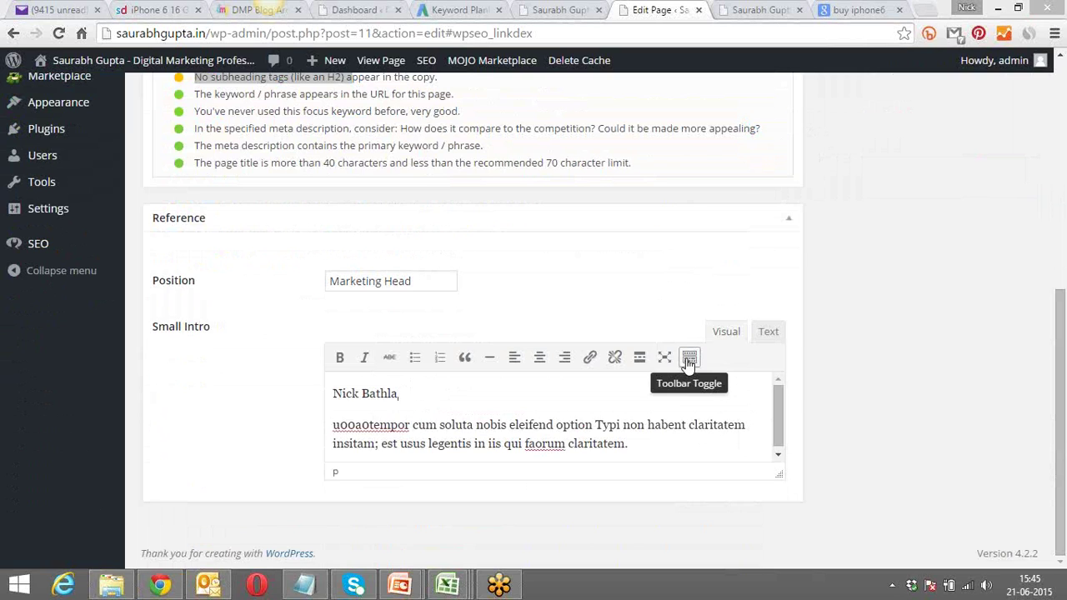
{"action": "left_click", "coordinate": [689, 358]}
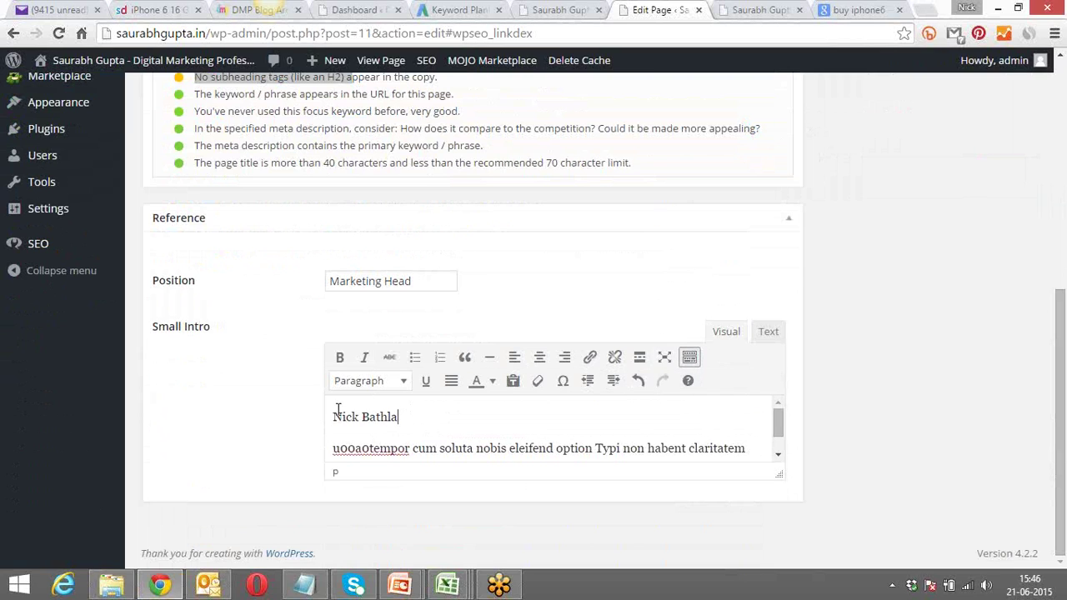
Format the name line as Heading 1
{"action": "left_click_drag", "start_coordinate": [402, 417], "coordinate": [334, 416]}
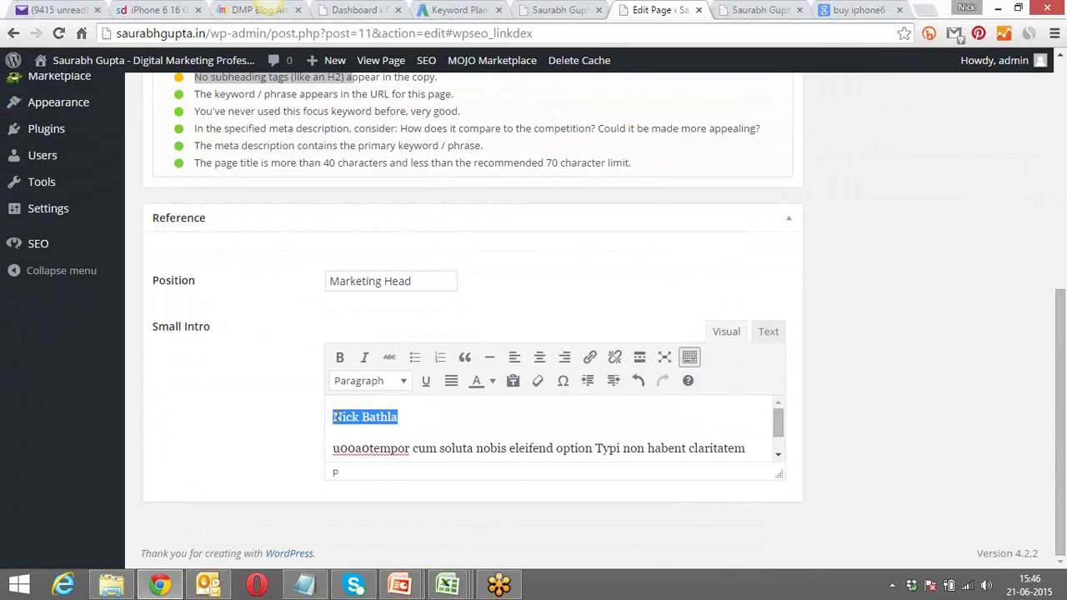
{"action": "left_click", "coordinate": [404, 383]}
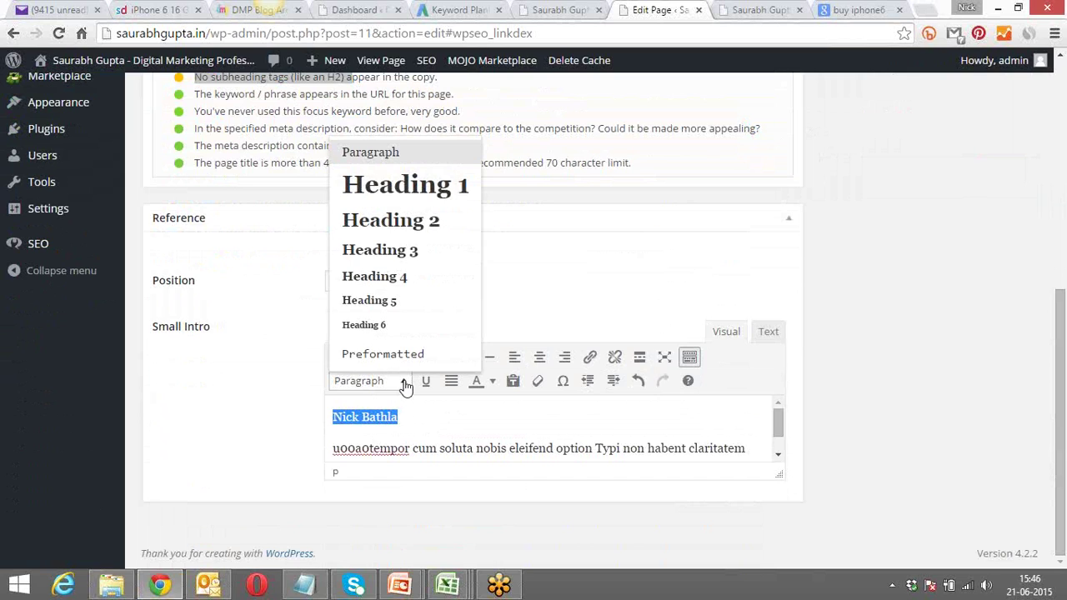
{"action": "left_click", "coordinate": [433, 201]}
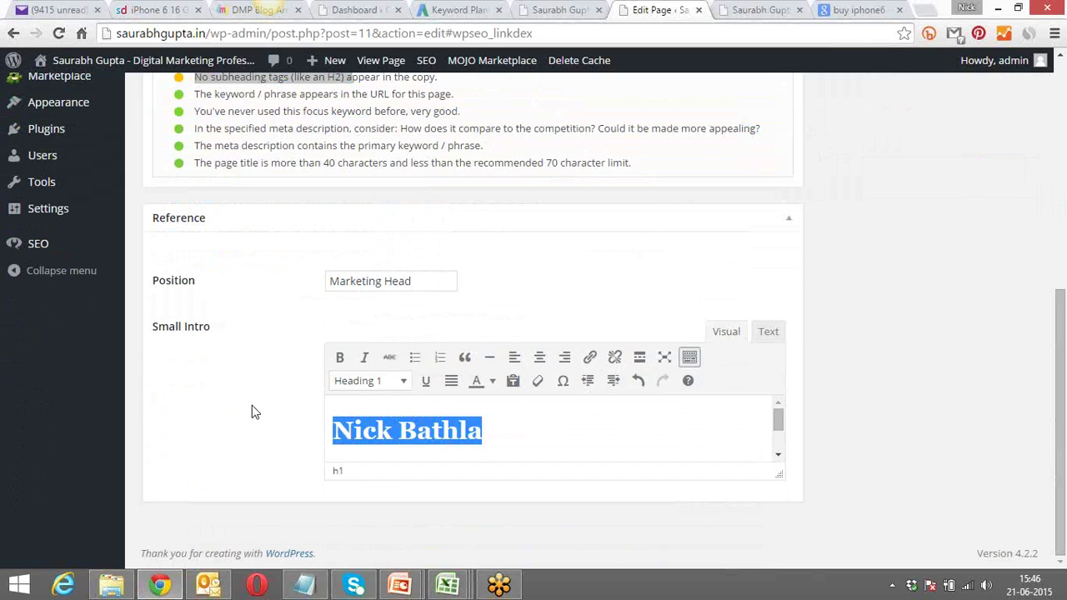
{"action": "left_click", "coordinate": [281, 424]}
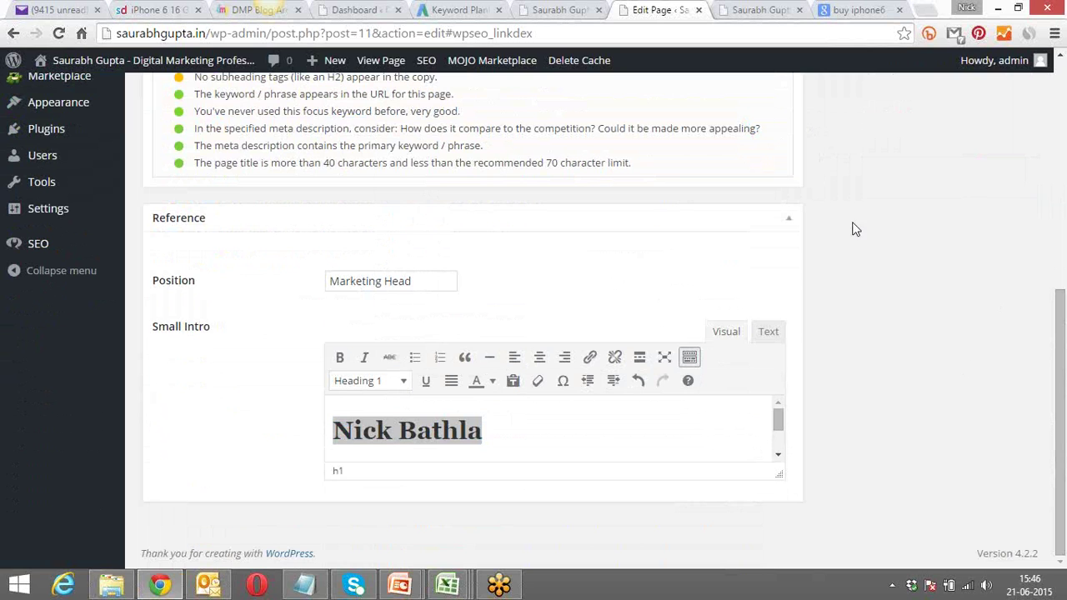
Close the Snapdeal iPhone 6, DMP Blog, Dashboard and 'buy iphone6' tabs, returning to Edit Page
{"action": "left_click", "coordinate": [153, 8]}
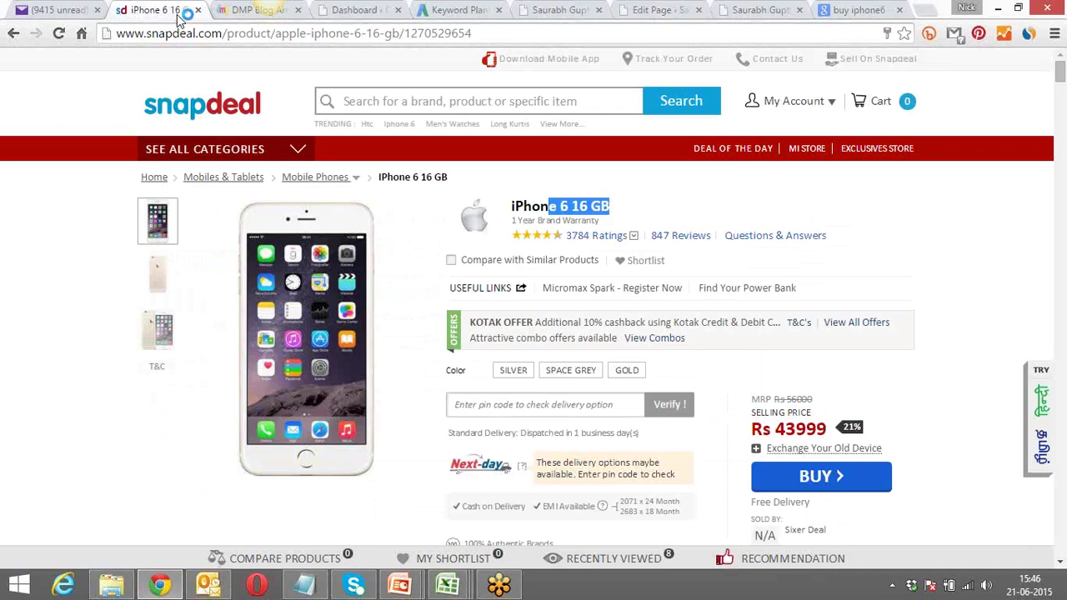
{"action": "left_click", "coordinate": [198, 10]}
{"action": "left_click", "coordinate": [198, 10]}
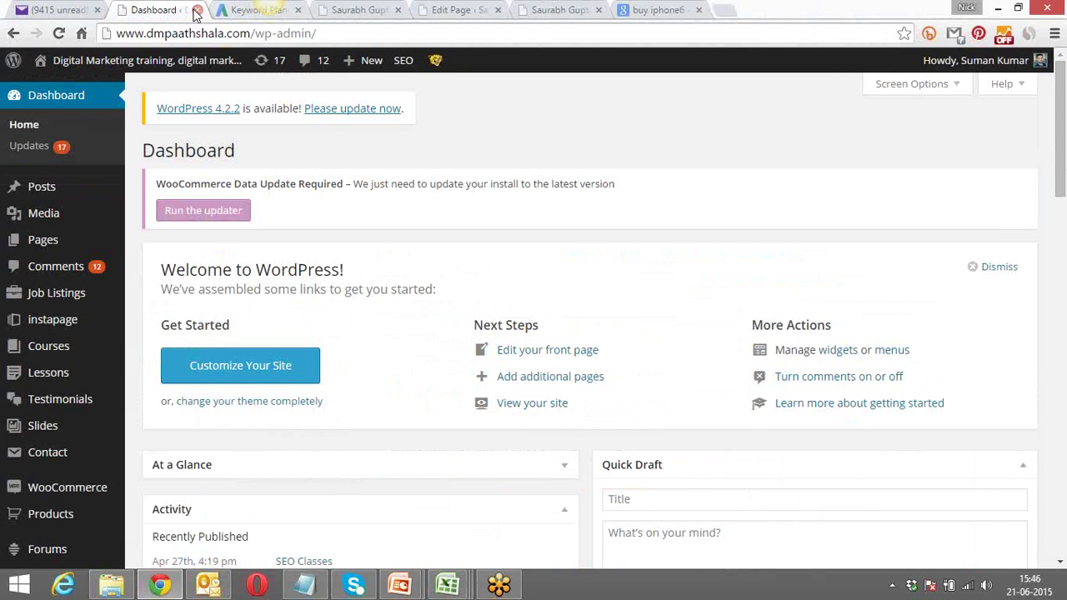
{"action": "left_click", "coordinate": [197, 10]}
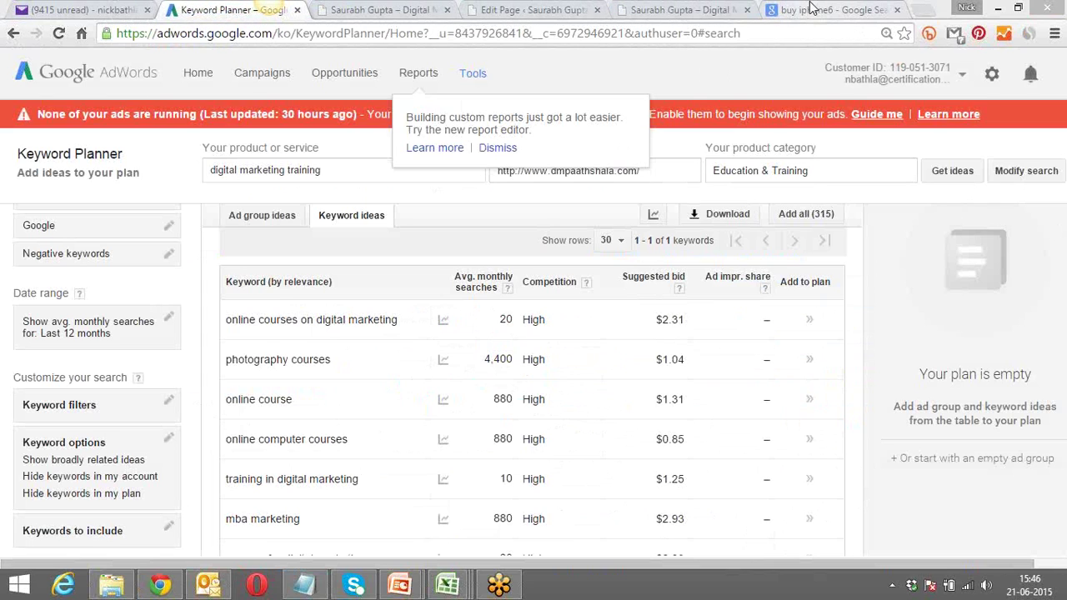
{"action": "left_click", "coordinate": [888, 13]}
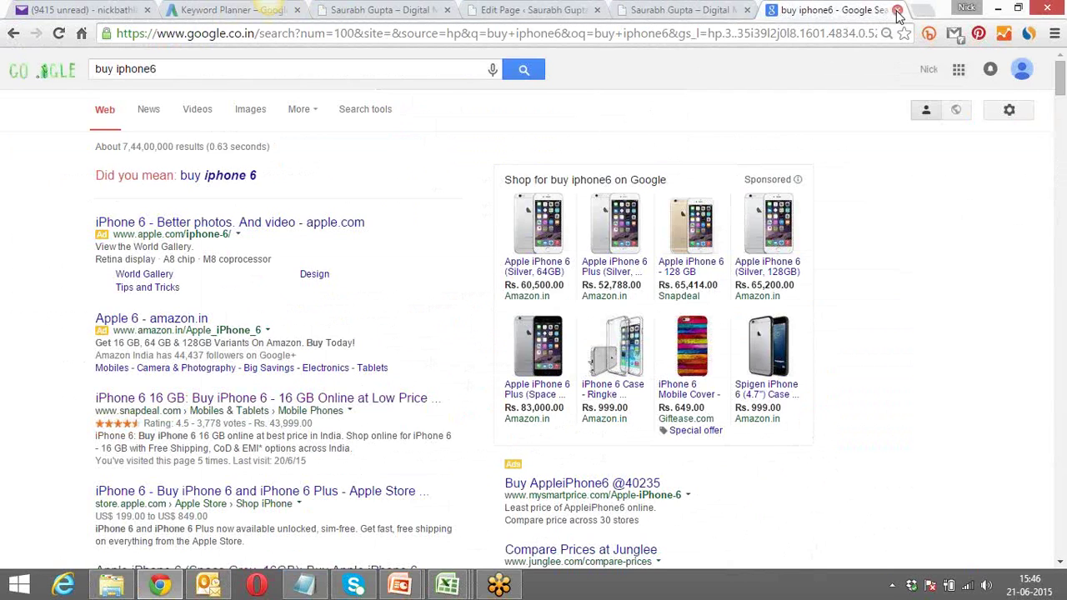
{"action": "left_click", "coordinate": [896, 10]}
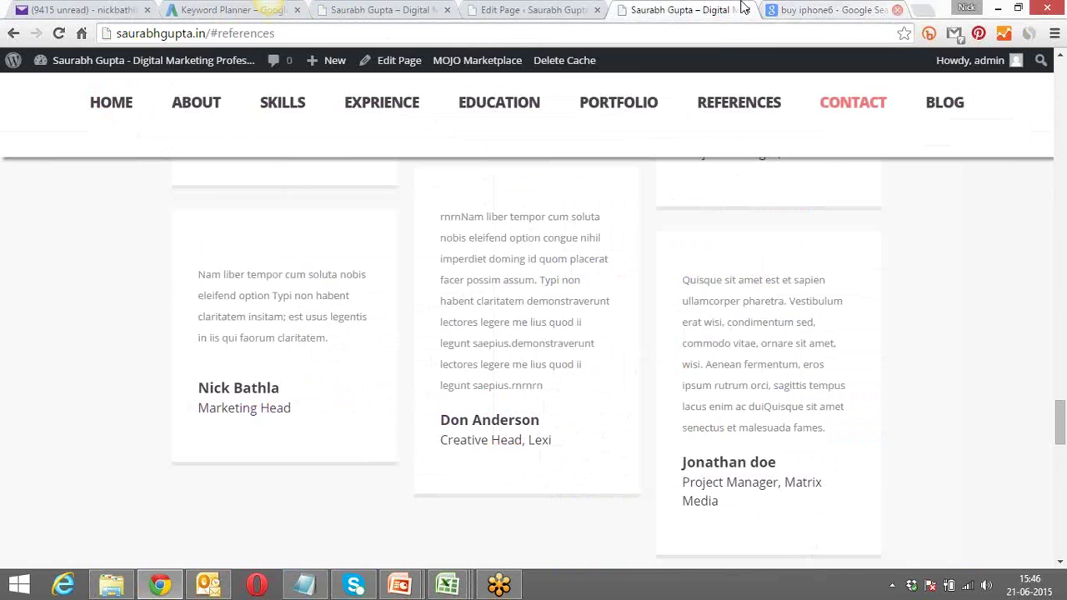
{"action": "left_click", "coordinate": [532, 9]}
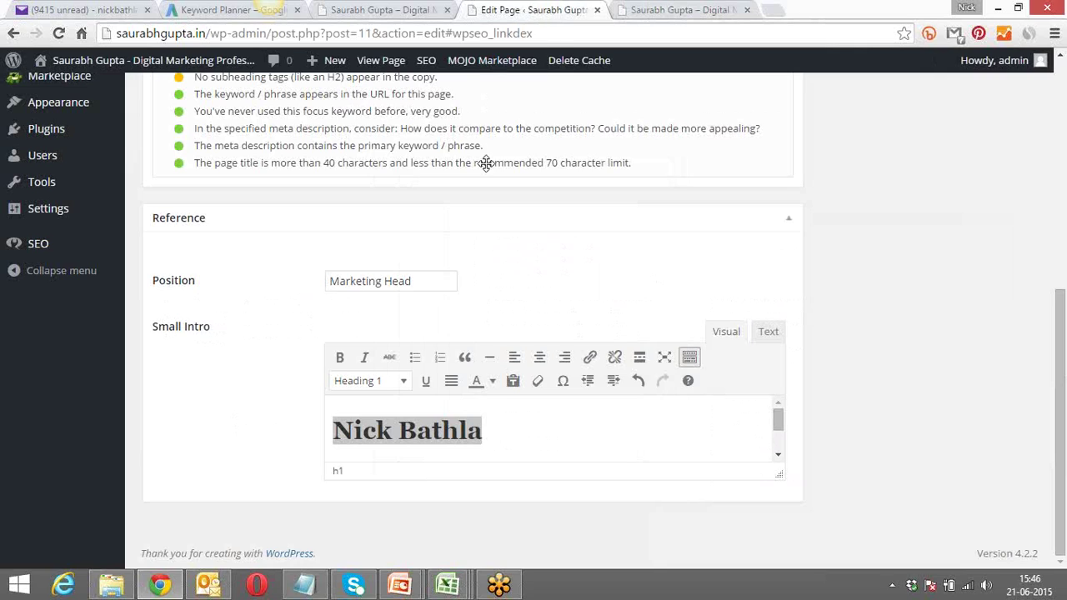
Update the reference page and open its live view from the admin bar
{"action": "left_click", "coordinate": [488, 428]}
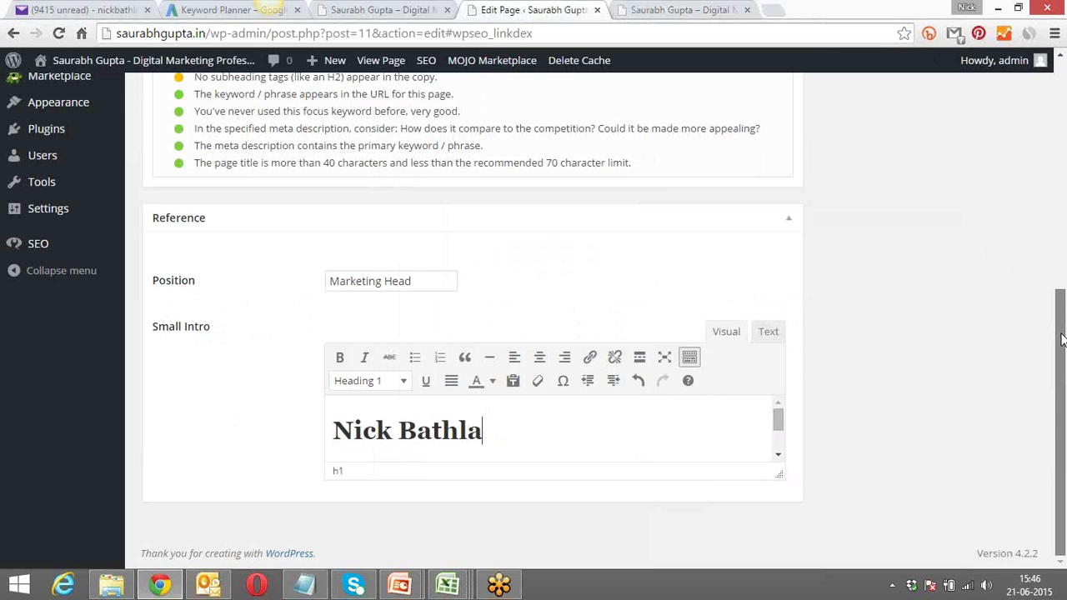
{"action": "left_click_drag", "start_coordinate": [1061, 340], "coordinate": [1064, 221]}
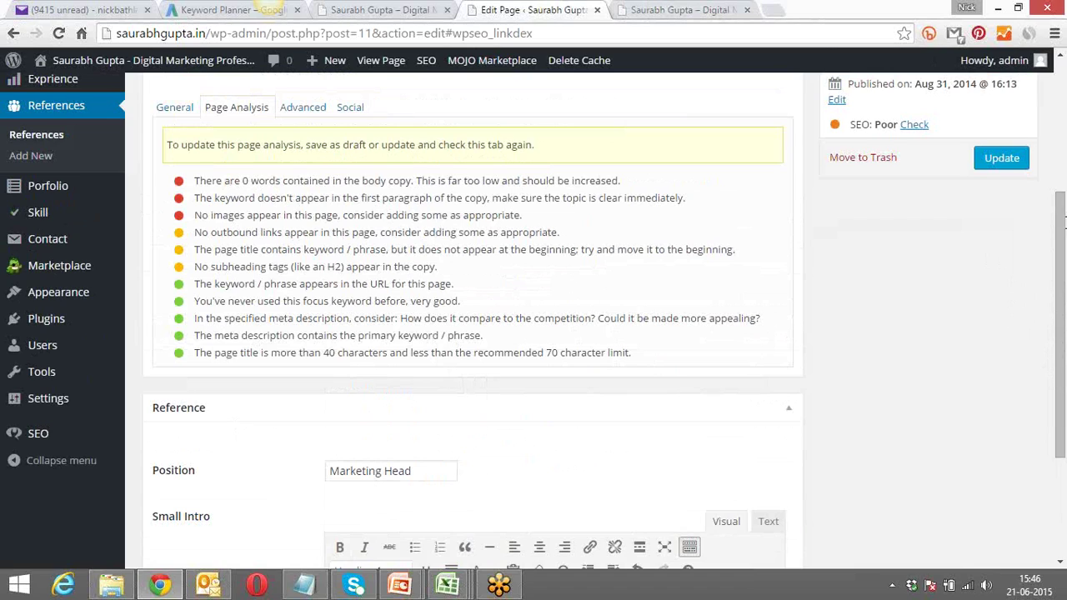
{"action": "left_click", "coordinate": [1003, 162]}
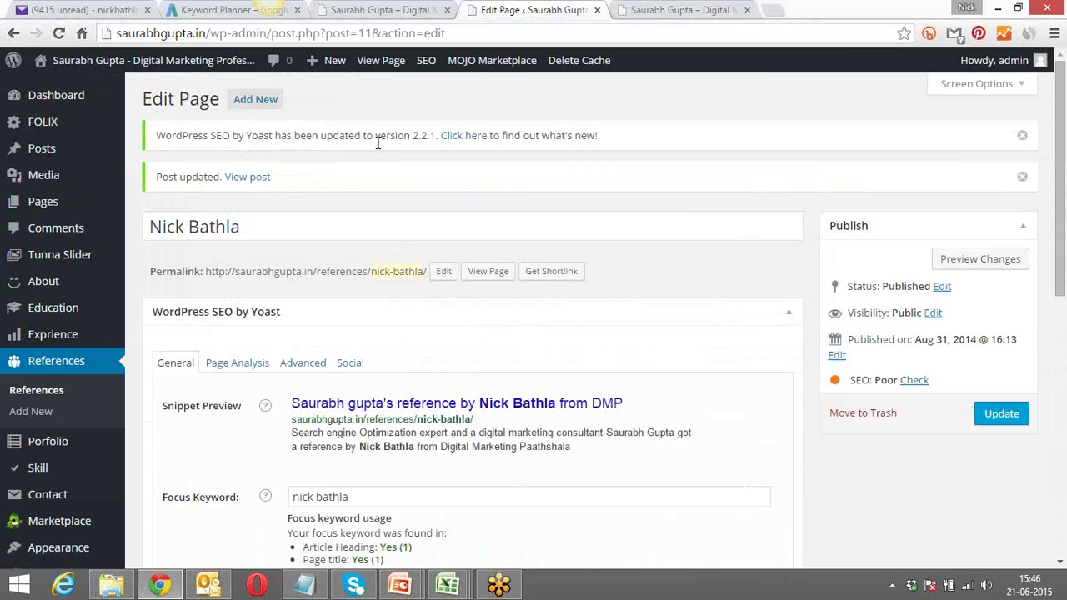
{"action": "left_click", "coordinate": [395, 75]}
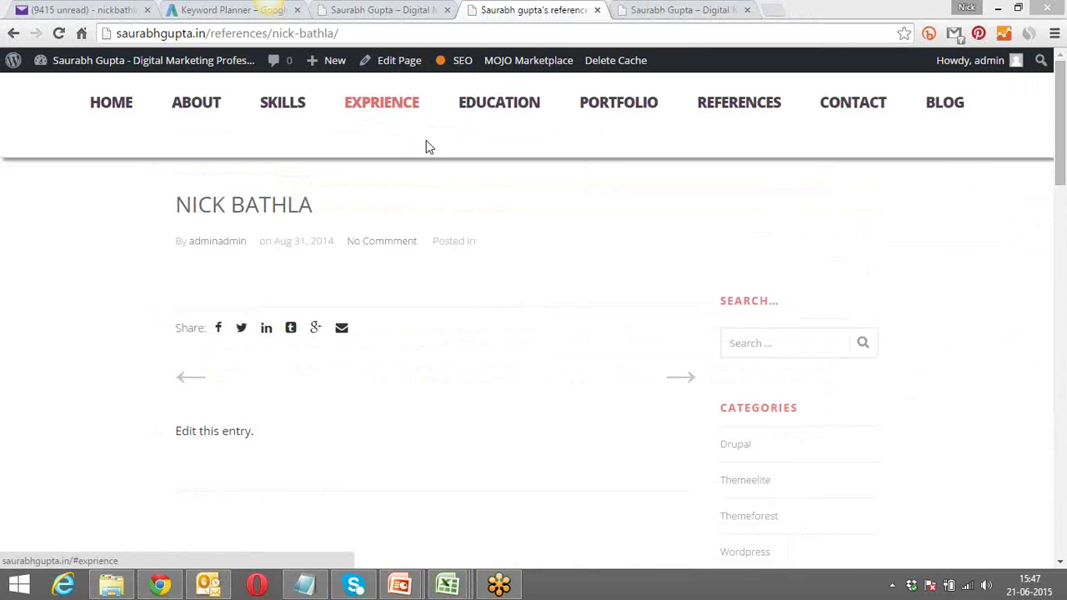
Go back from the live page to the reference's edit screen and enter the Focus Keyword field
{"action": "mouse_move", "coordinate": [459, 65]}
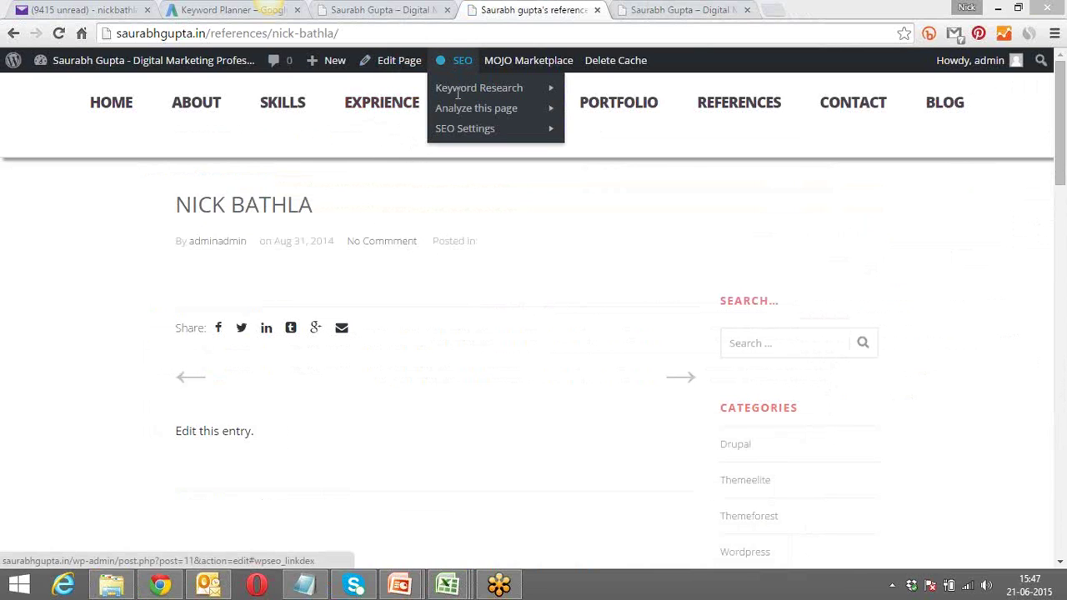
{"action": "mouse_move", "coordinate": [459, 129]}
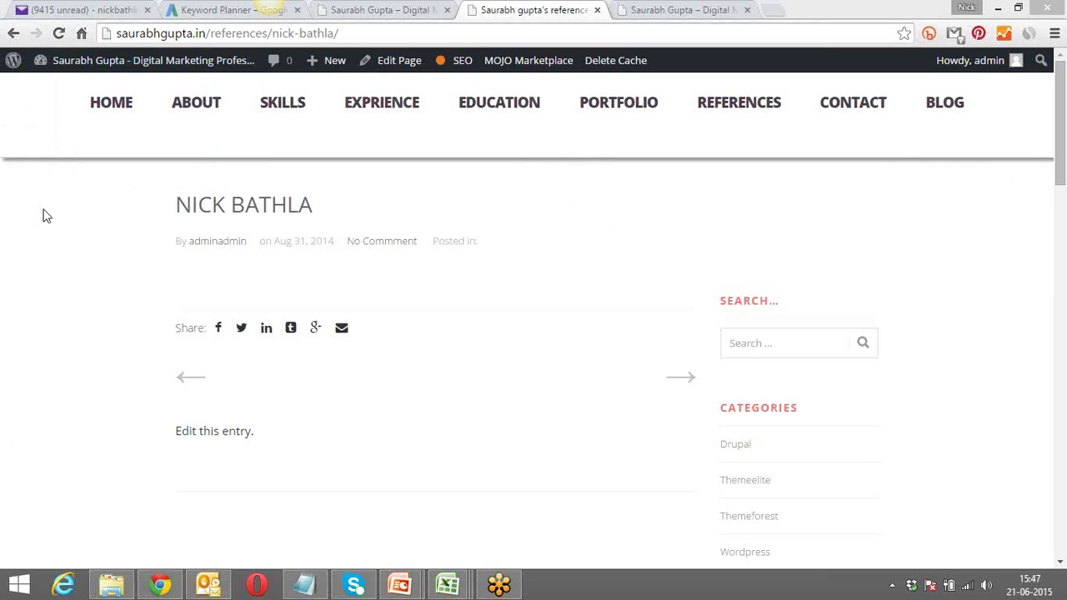
{"action": "left_click", "coordinate": [14, 35]}
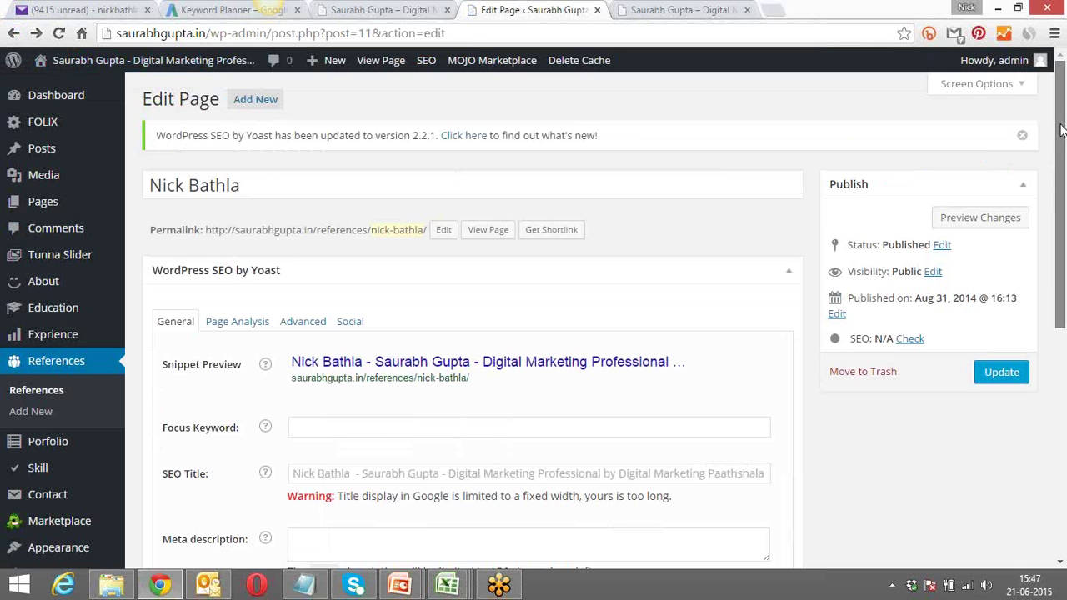
{"action": "left_click_drag", "start_coordinate": [1061, 129], "coordinate": [1064, 344]}
{"action": "scroll", "coordinate": [594, 154], "scroll_direction": "up", "scroll_amount": 4}
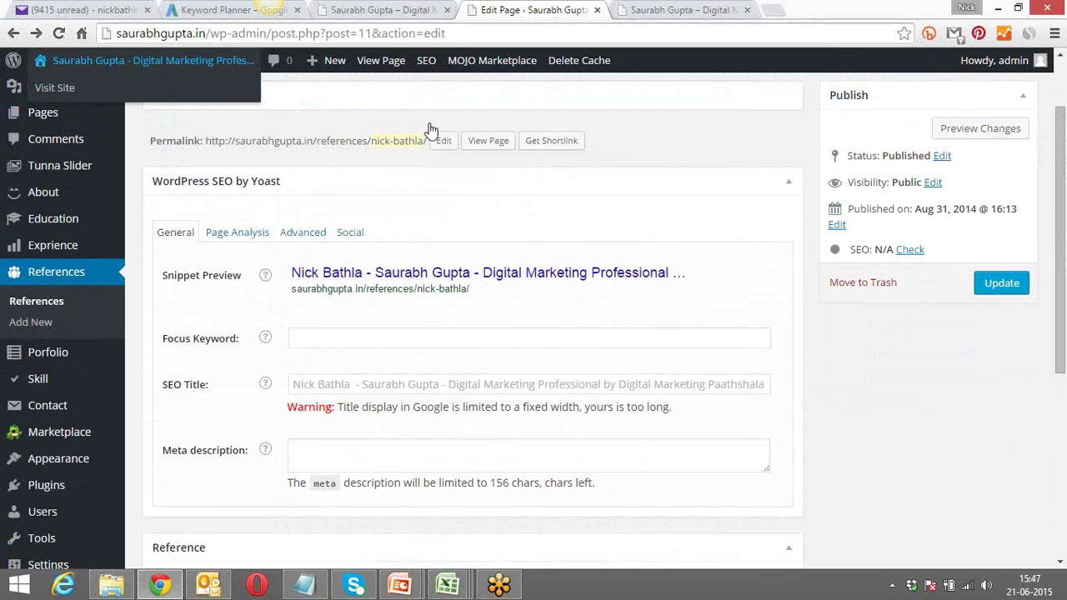
{"action": "left_click", "coordinate": [36, 35]}
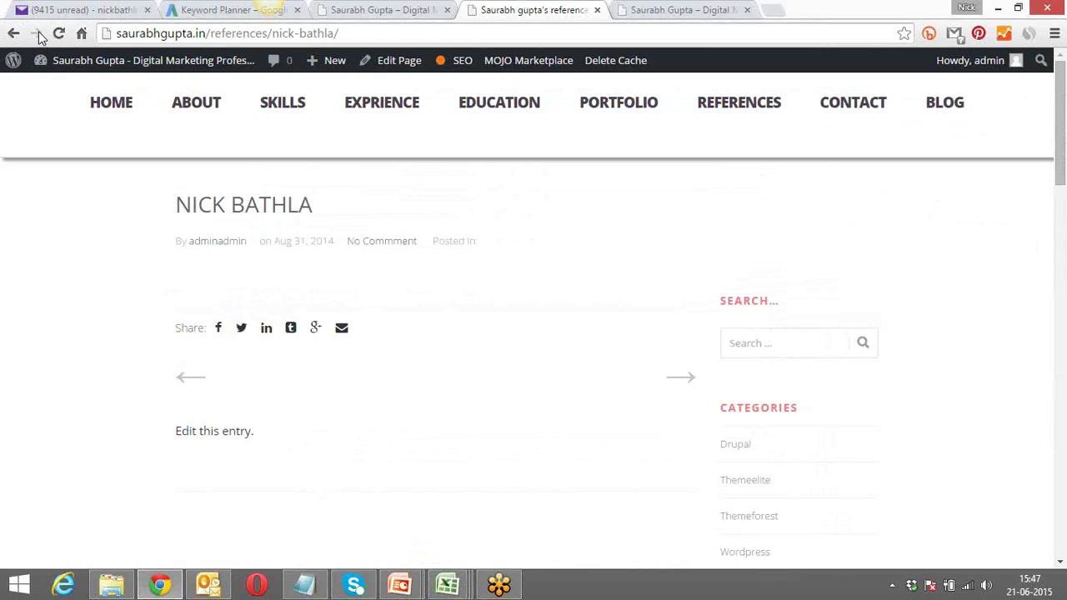
{"action": "left_click", "coordinate": [12, 34]}
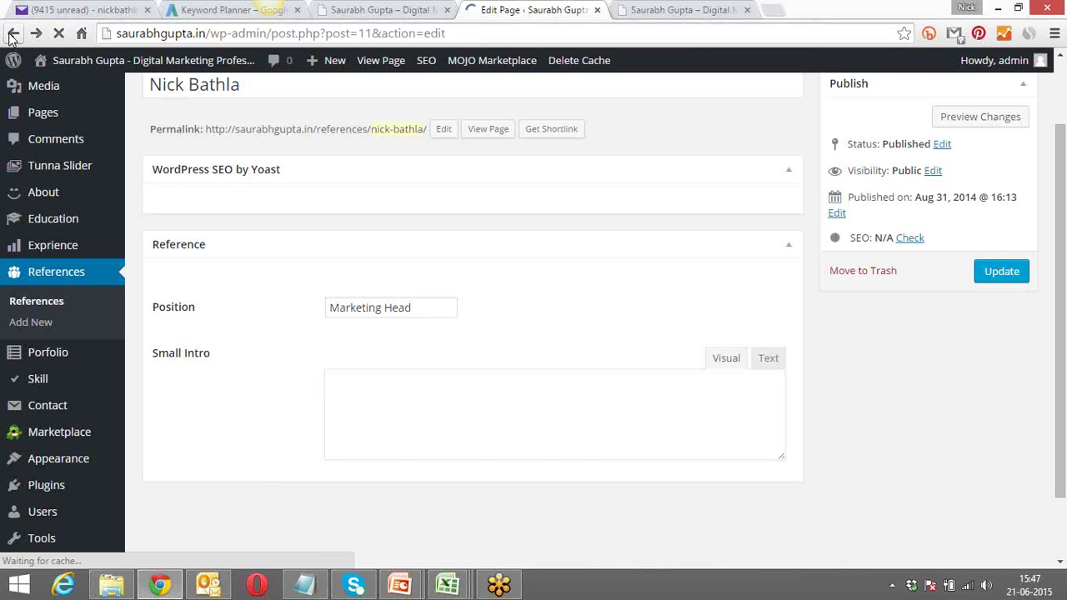
{"action": "left_click", "coordinate": [380, 338]}
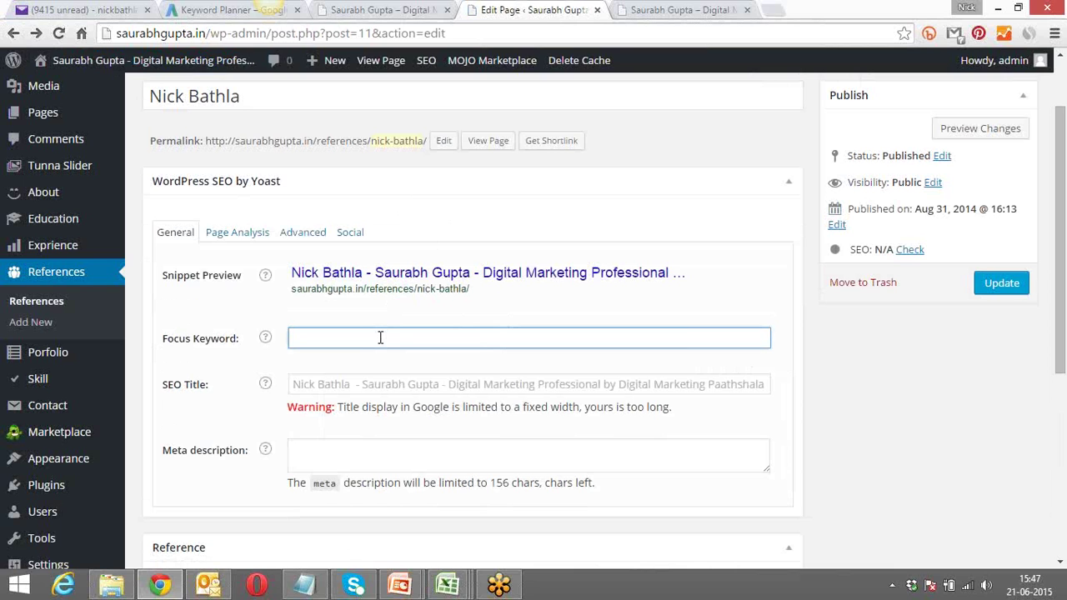
{"action": "left_click", "coordinate": [447, 585]}
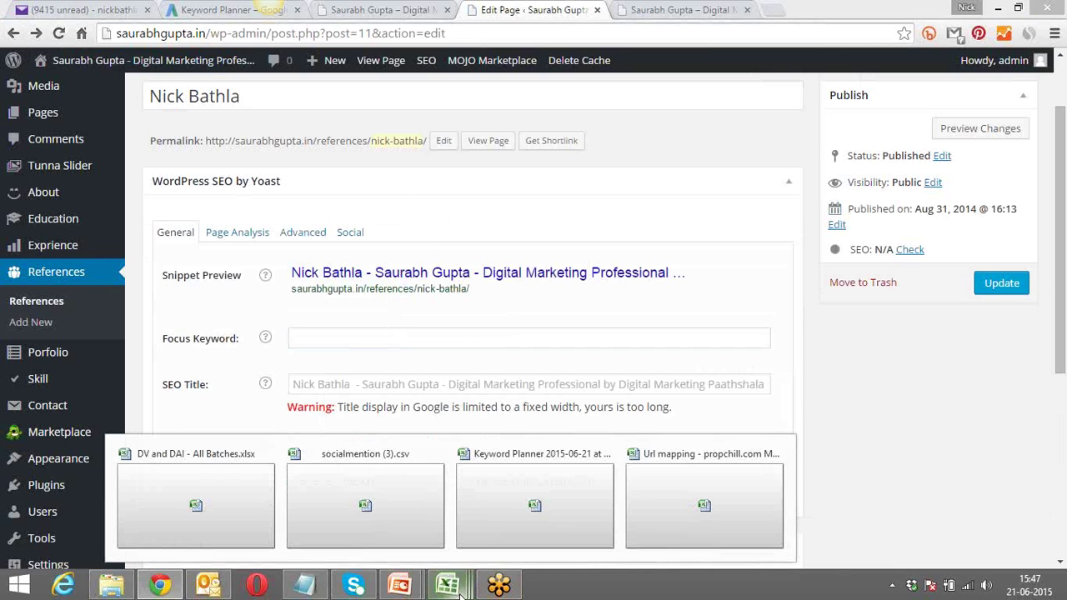
{"action": "left_click", "coordinate": [645, 507]}
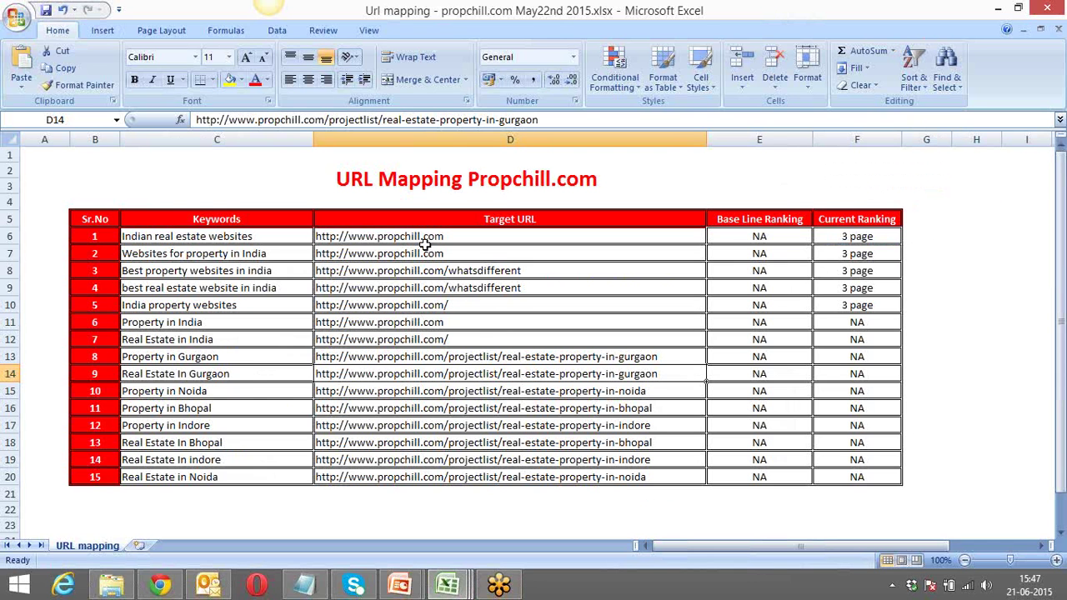
{"action": "left_click_drag", "start_coordinate": [418, 236], "coordinate": [290, 287]}
{"action": "key", "text": "alt+Tab"}
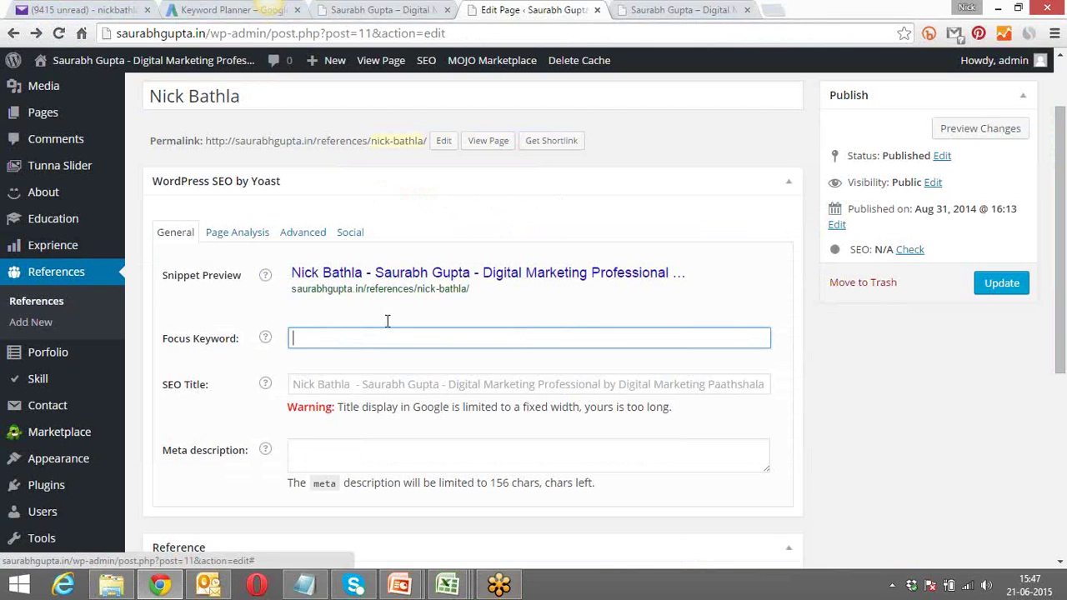
Break the Small Intro after 'Nam liber', select that line and open the block format list
{"action": "left_click", "coordinate": [369, 384]}
{"action": "left_click", "coordinate": [359, 450]}
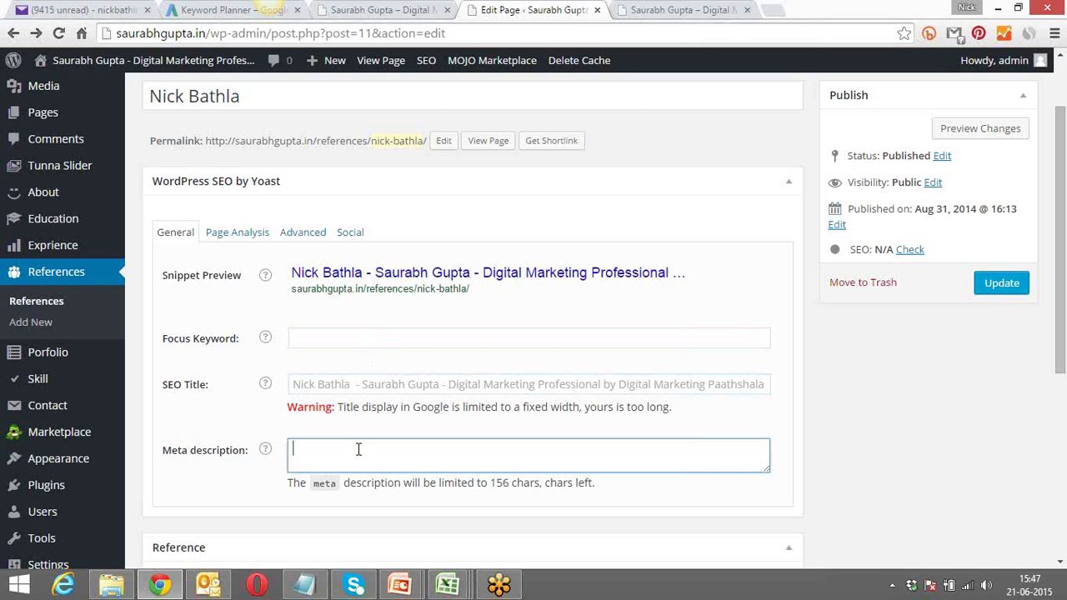
{"action": "left_click_drag", "start_coordinate": [1065, 161], "coordinate": [1064, 337]}
{"action": "left_click", "coordinate": [389, 402]}
{"action": "key", "text": "Return"}
{"action": "key", "text": "Return"}
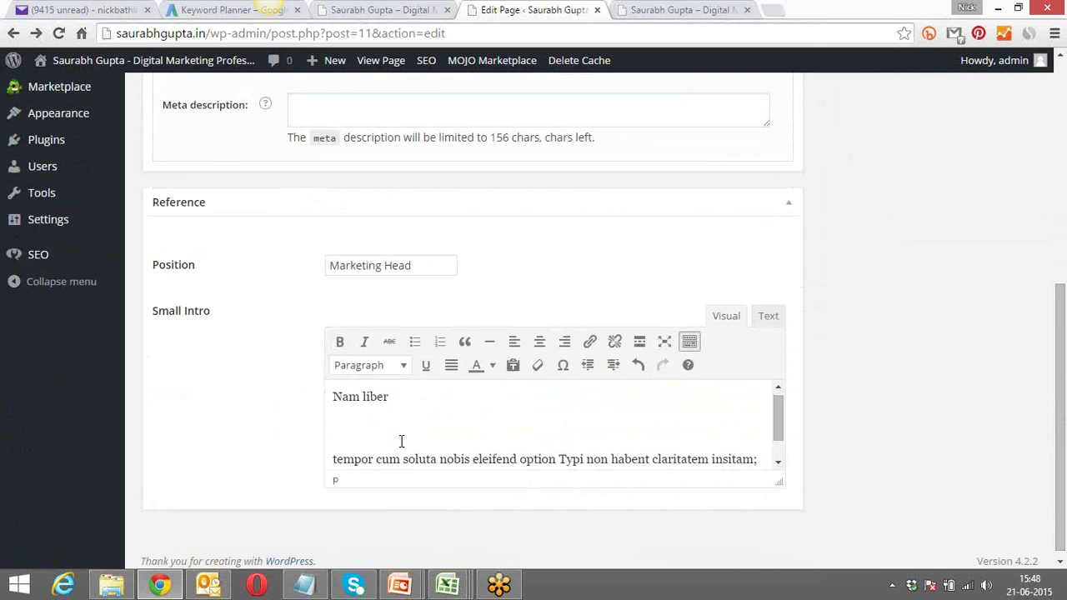
{"action": "left_click_drag", "start_coordinate": [399, 401], "coordinate": [333, 398]}
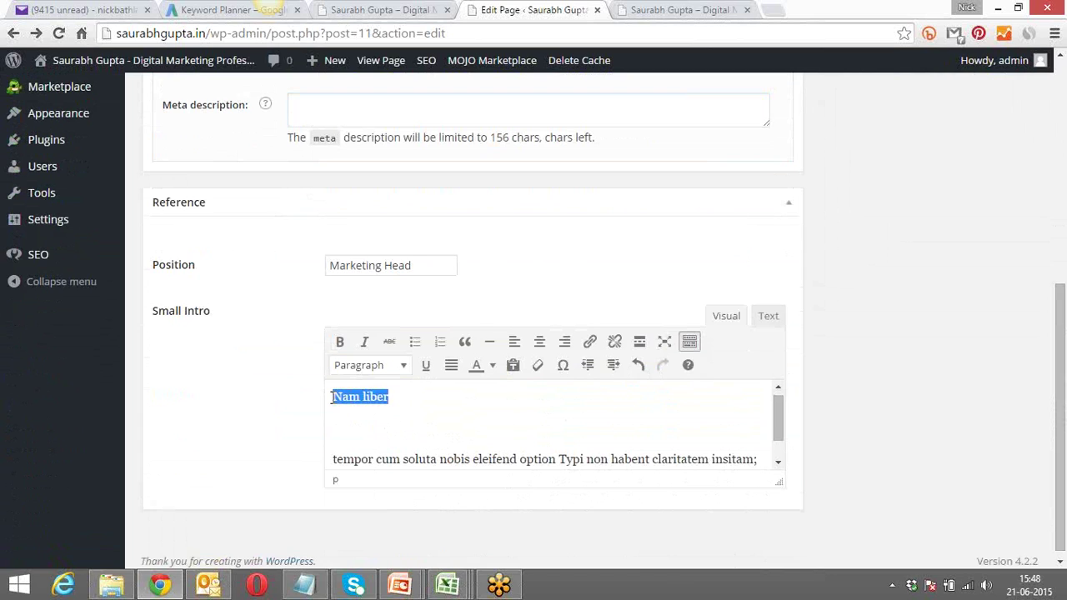
{"action": "left_click", "coordinate": [404, 368]}
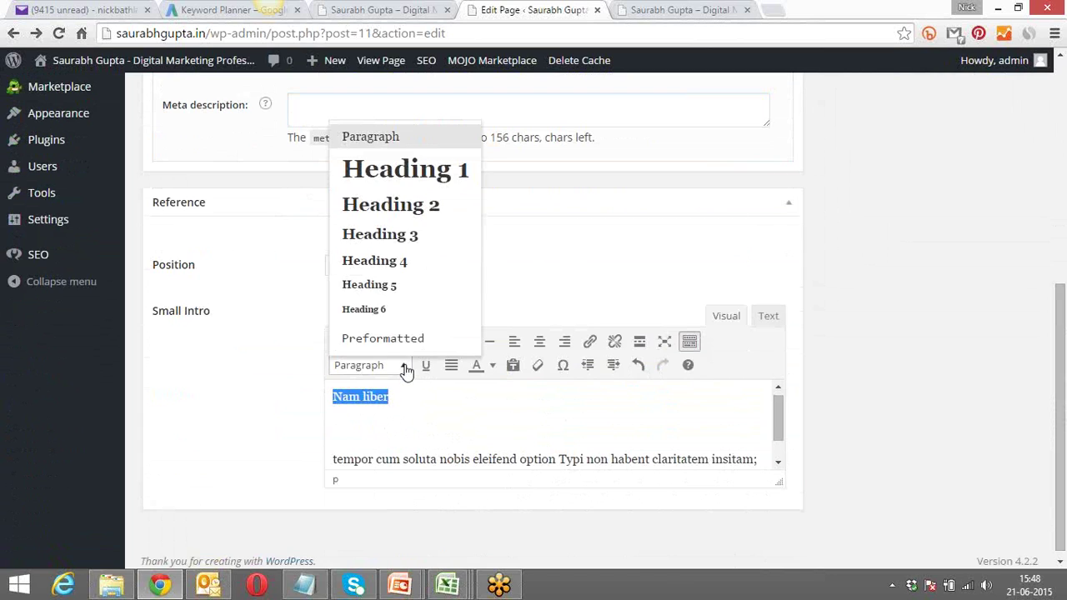
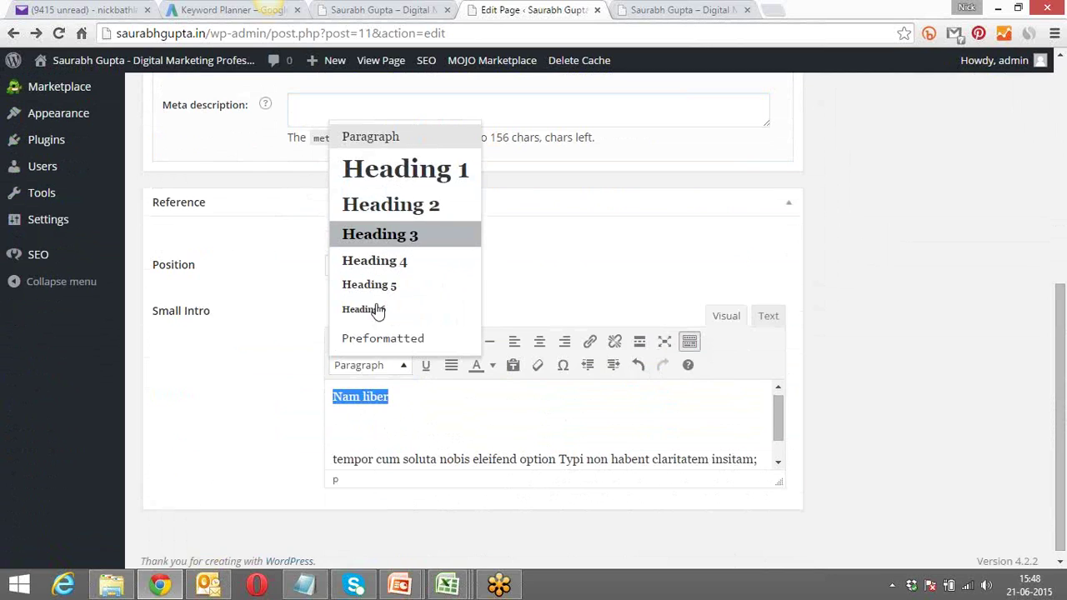
Leave the Small Intro line as a plain paragraph and open a new blank browser tab
{"action": "left_click", "coordinate": [416, 400]}
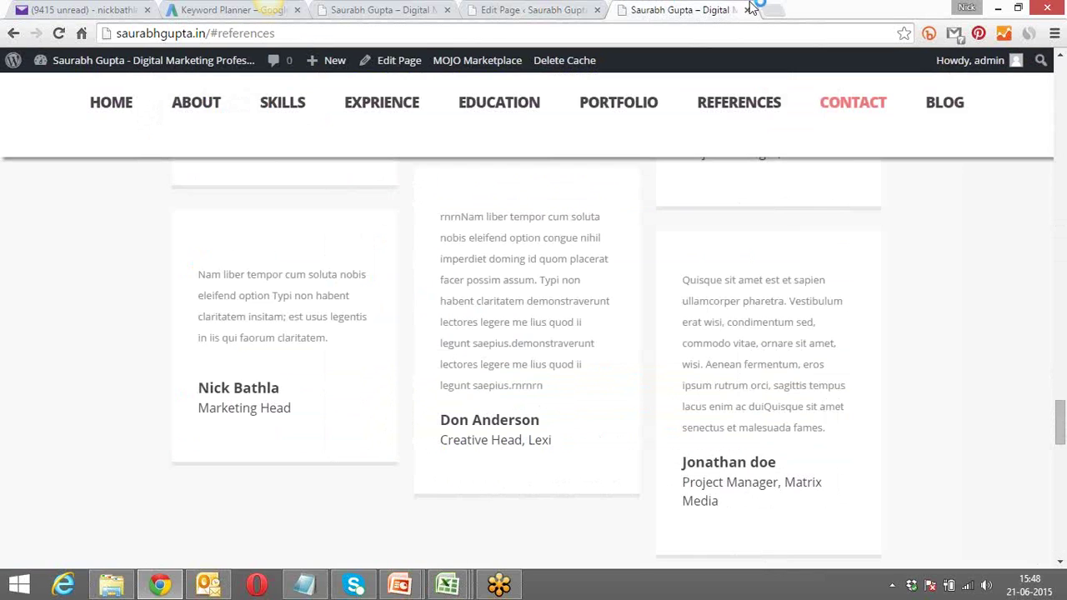
{"action": "left_click", "coordinate": [663, 10]}
{"action": "left_click", "coordinate": [771, 11]}
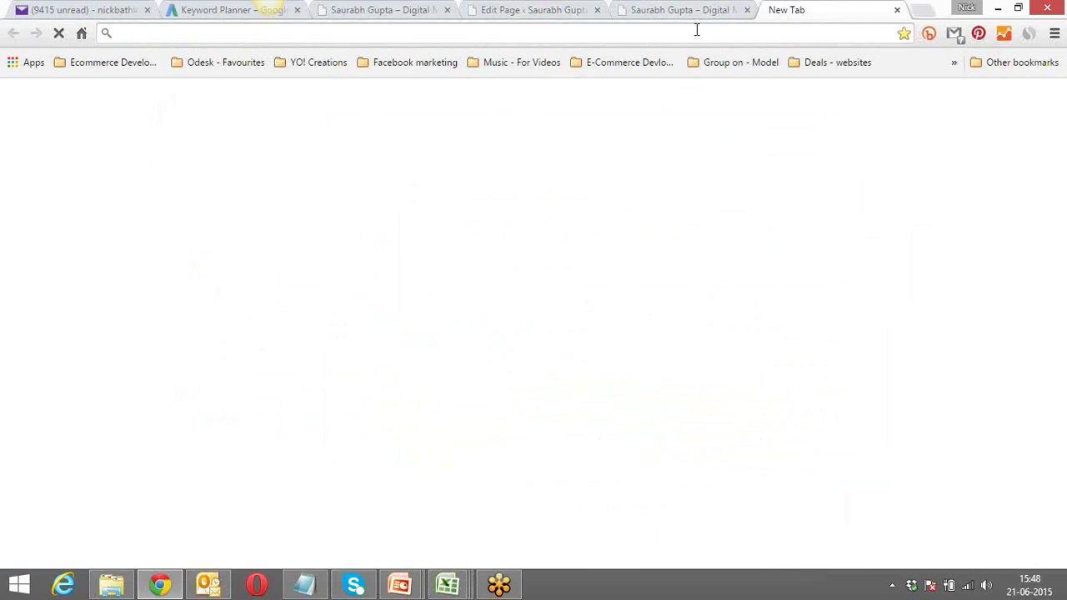
{"action": "type", "text": "dmp"}
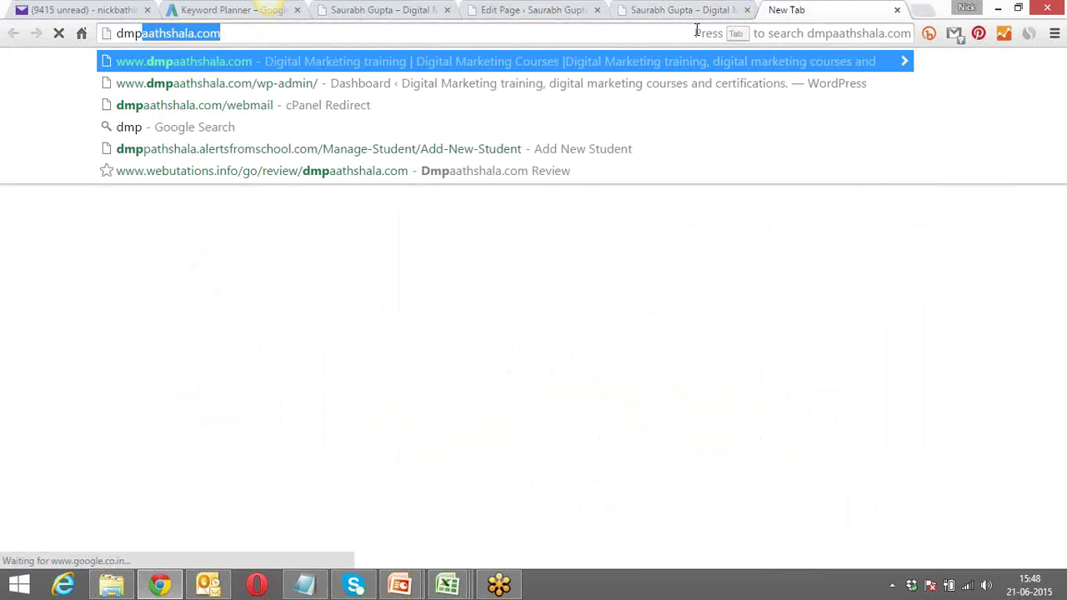
{"action": "left_click", "coordinate": [511, 92]}
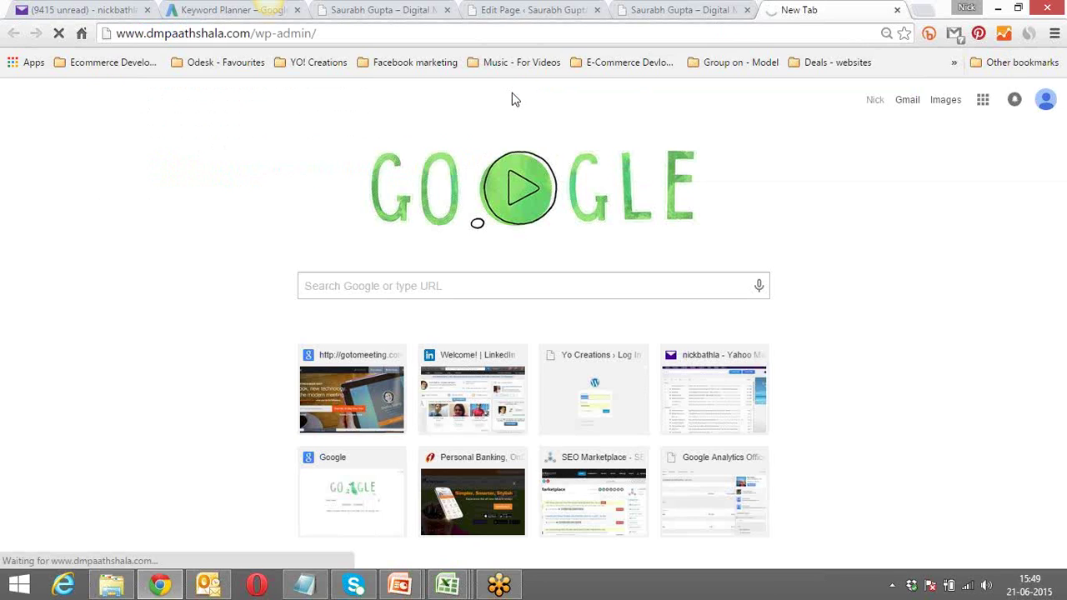
{"action": "left_click", "coordinate": [702, 9]}
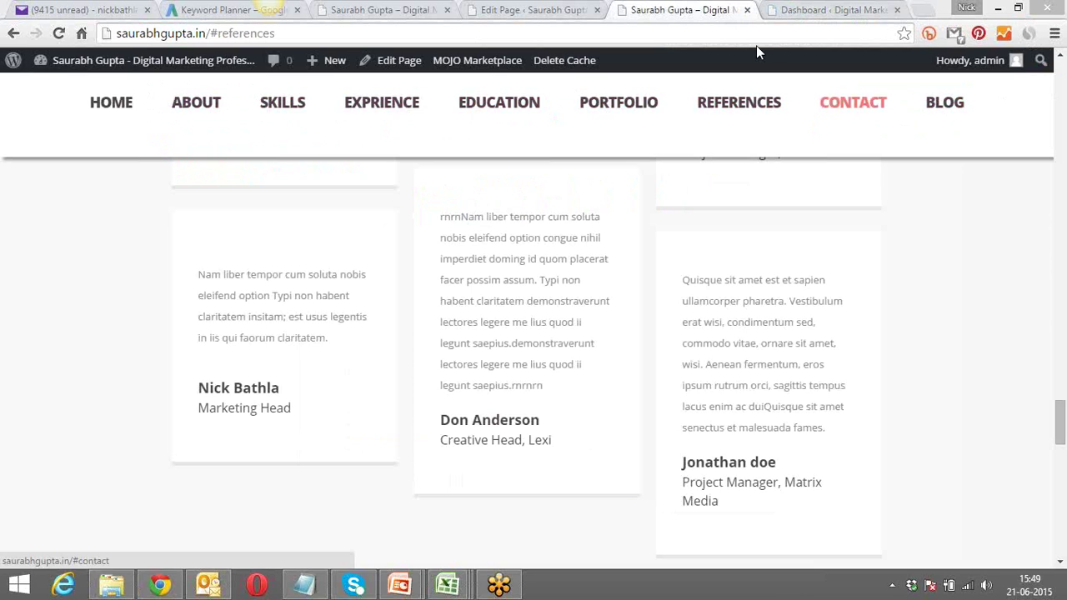
Go back to the page editor and create a new post via Posts > Add New
{"action": "left_click", "coordinate": [531, 11]}
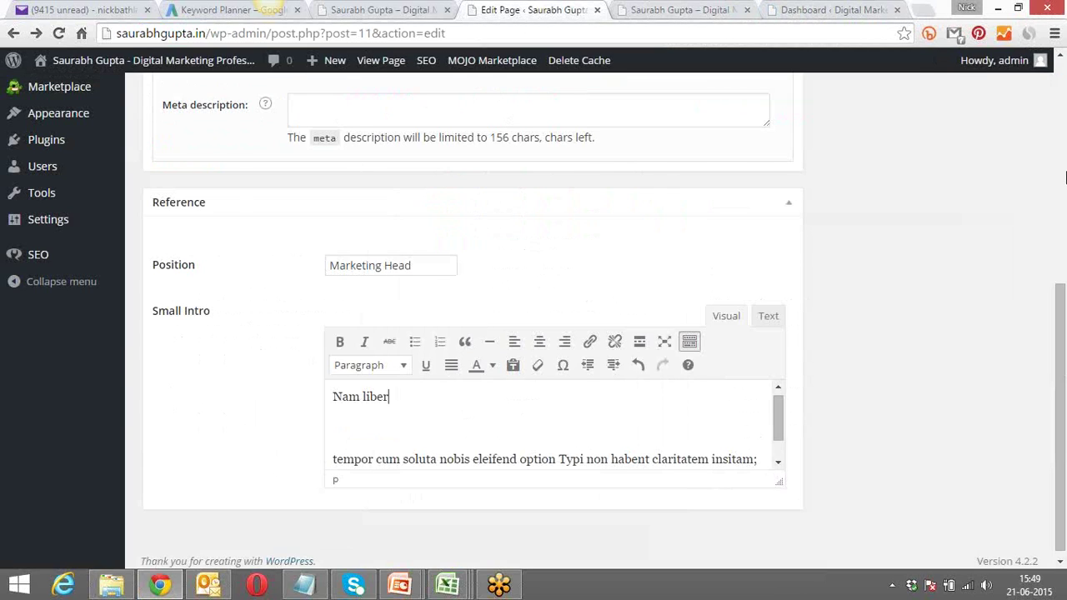
{"action": "left_click", "coordinate": [1064, 177]}
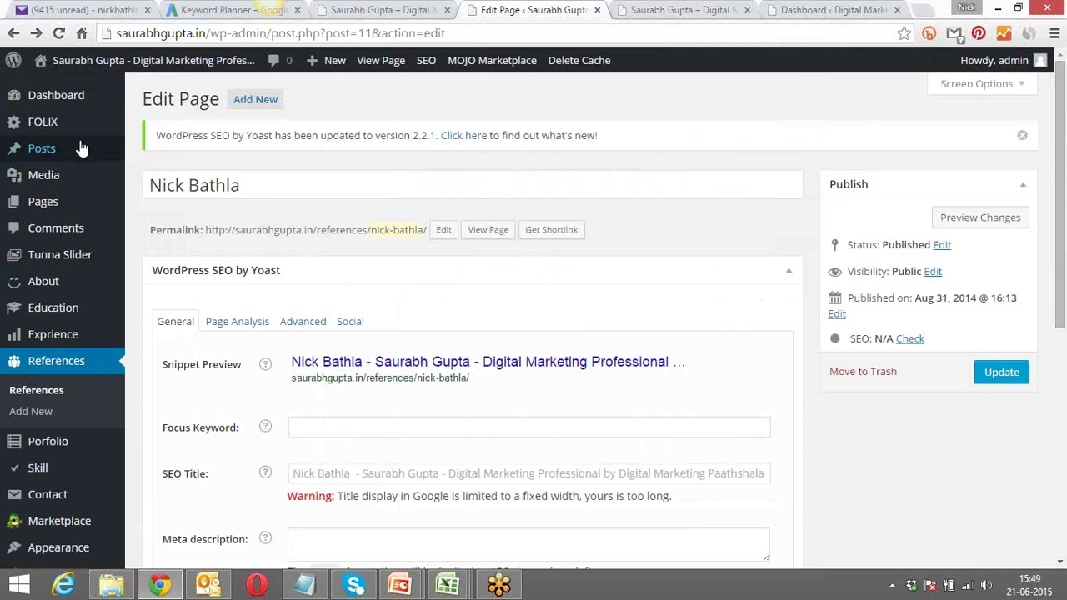
{"action": "mouse_move", "coordinate": [41, 150]}
{"action": "left_click", "coordinate": [154, 172]}
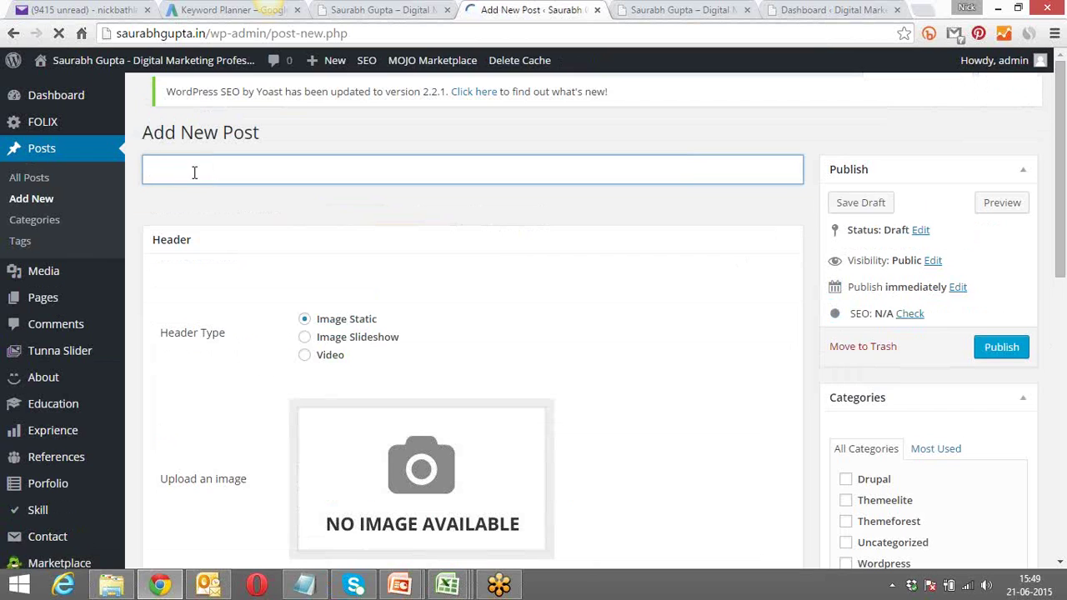
Look over the empty post body, its format list and the Yoast Focus Keyword field
{"action": "left_click_drag", "start_coordinate": [1061, 124], "coordinate": [1062, 255]}
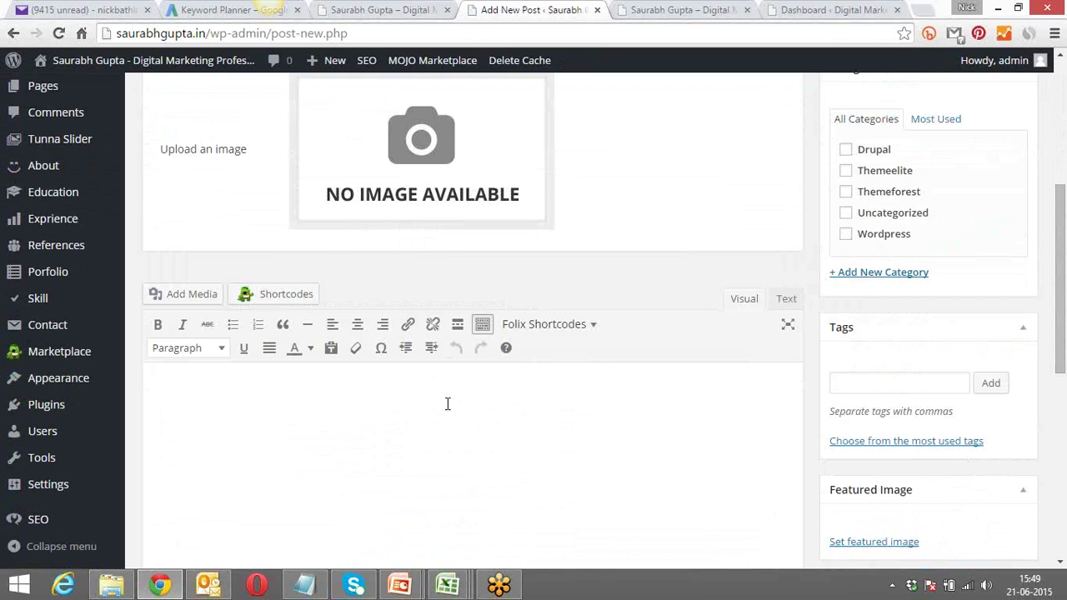
{"action": "left_click", "coordinate": [316, 389]}
{"action": "left_click", "coordinate": [221, 350]}
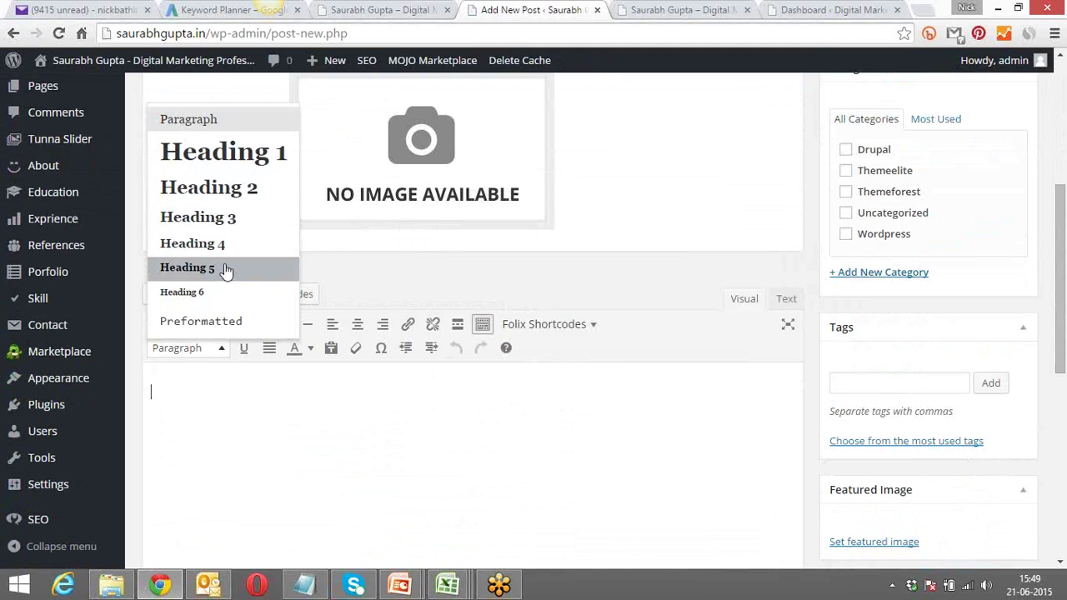
{"action": "left_click", "coordinate": [223, 402]}
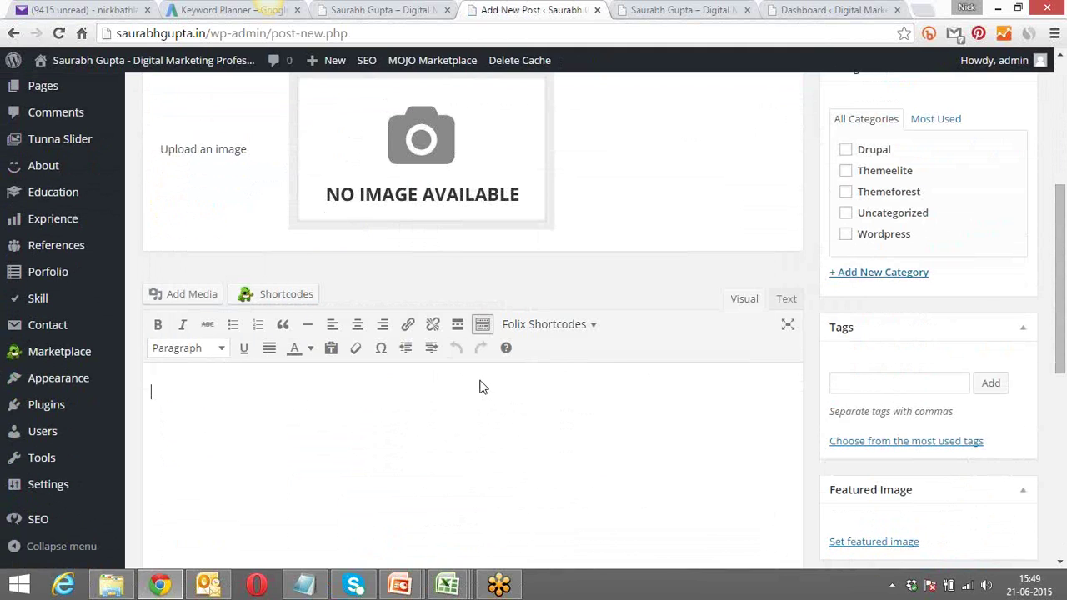
{"action": "left_click_drag", "start_coordinate": [1064, 298], "coordinate": [1064, 444]}
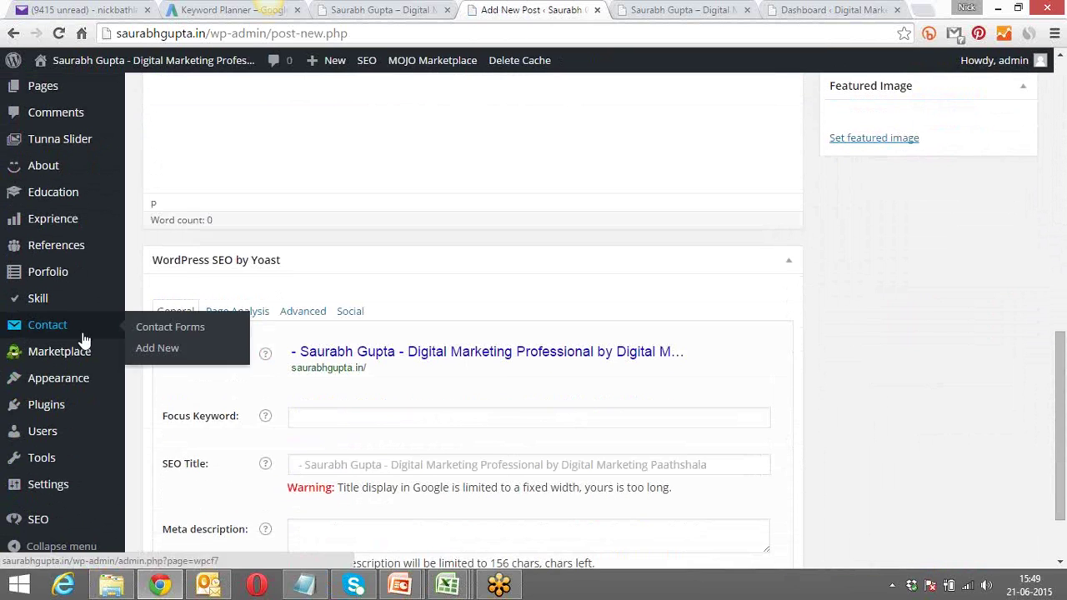
{"action": "mouse_move", "coordinate": [58, 415]}
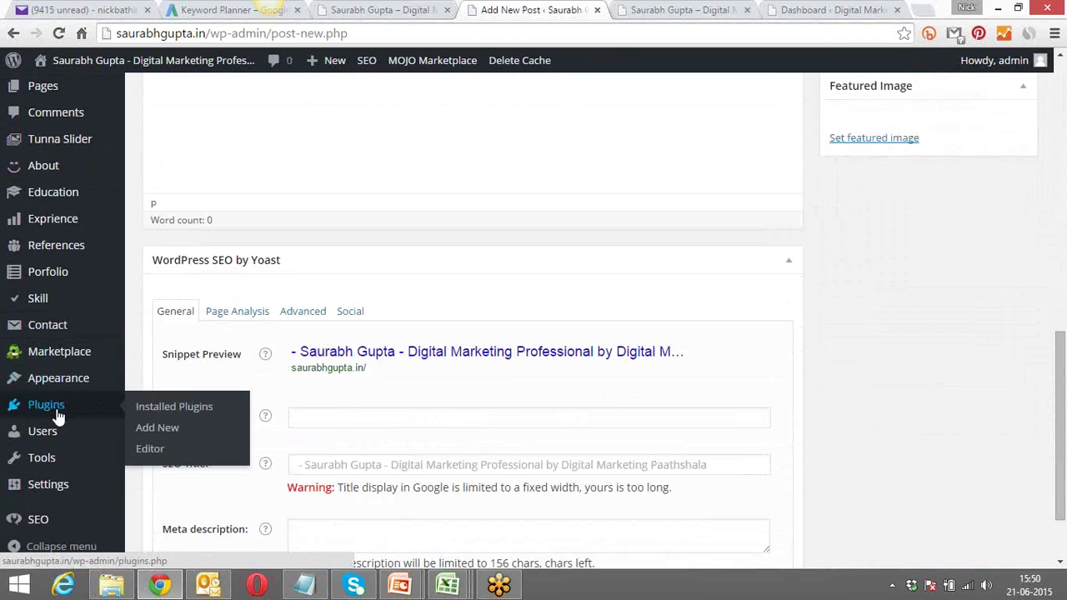
{"action": "left_click", "coordinate": [386, 417]}
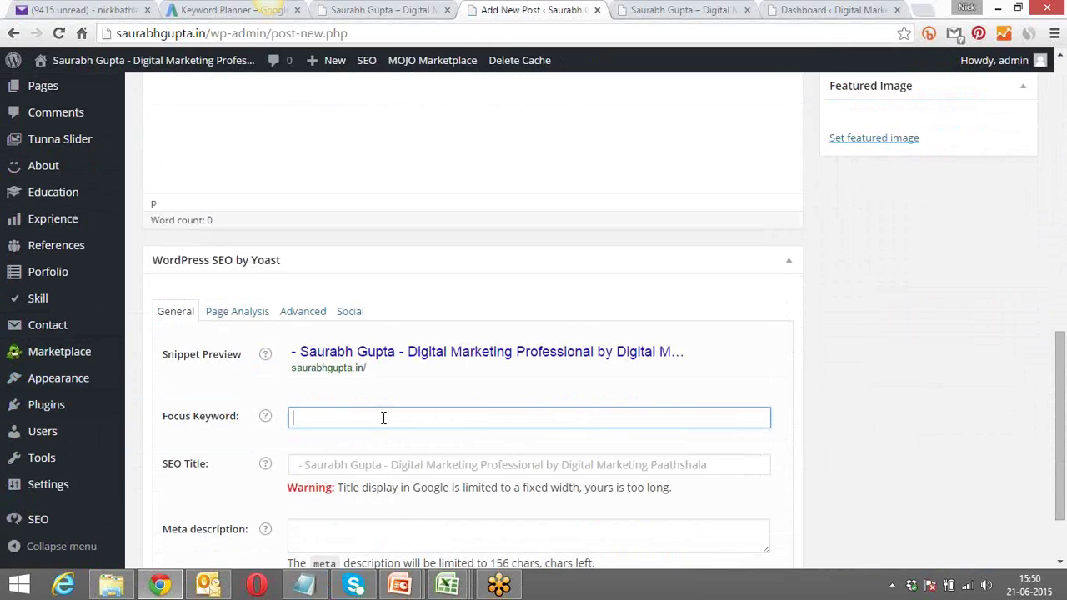
{"action": "left_click_drag", "start_coordinate": [1061, 333], "coordinate": [1063, 240]}
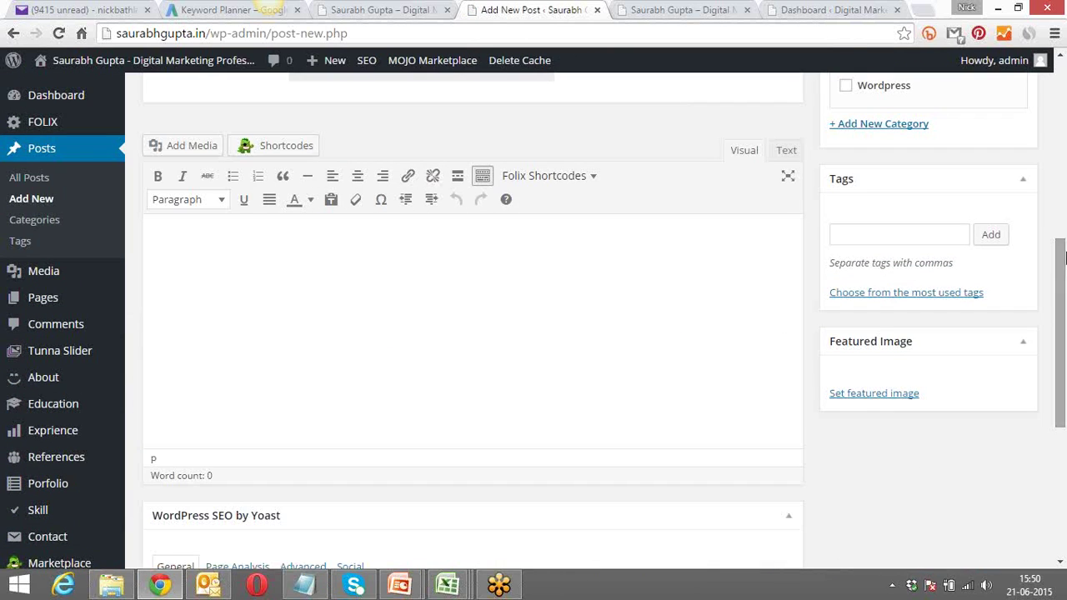
{"action": "left_click", "coordinate": [409, 299]}
{"action": "left_click_drag", "start_coordinate": [1061, 302], "coordinate": [1064, 92]}
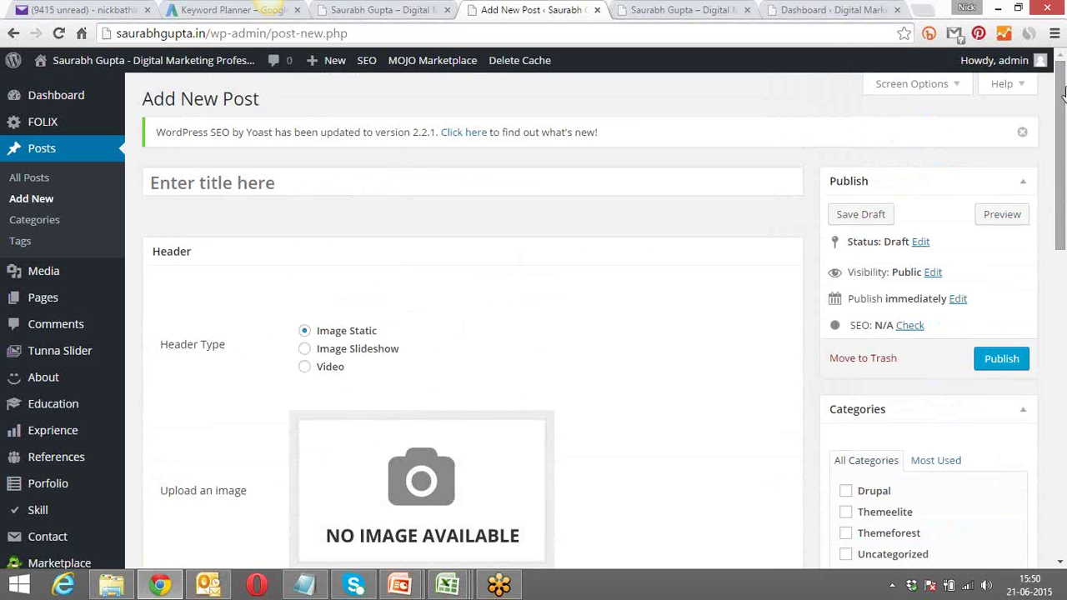
Type the title: owner's name, then 'Digital Marketing Professional based in South Delhi', correcting typos
{"action": "left_click", "coordinate": [386, 186]}
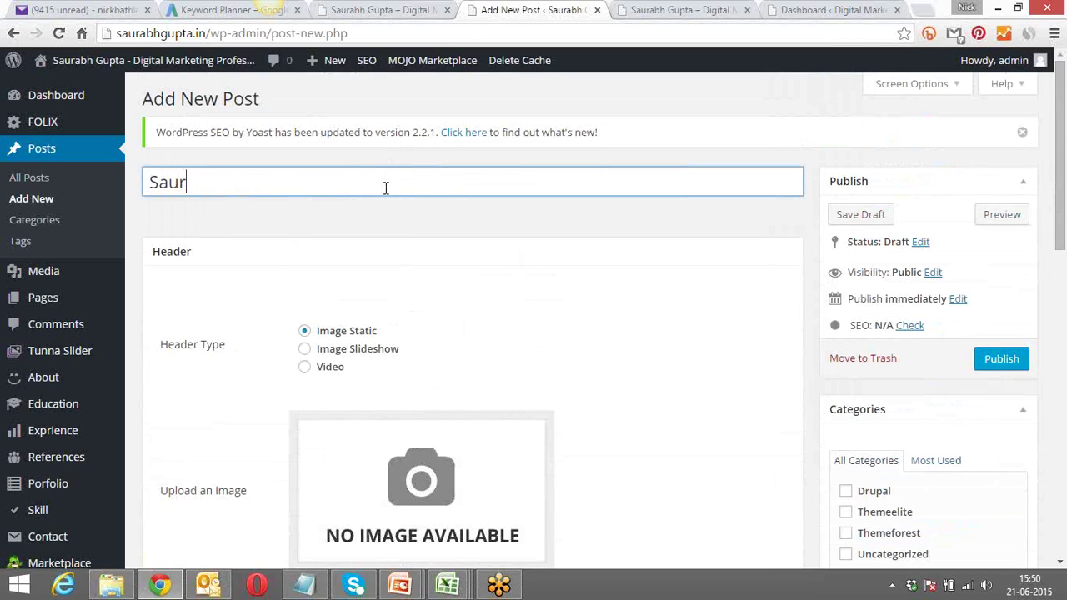
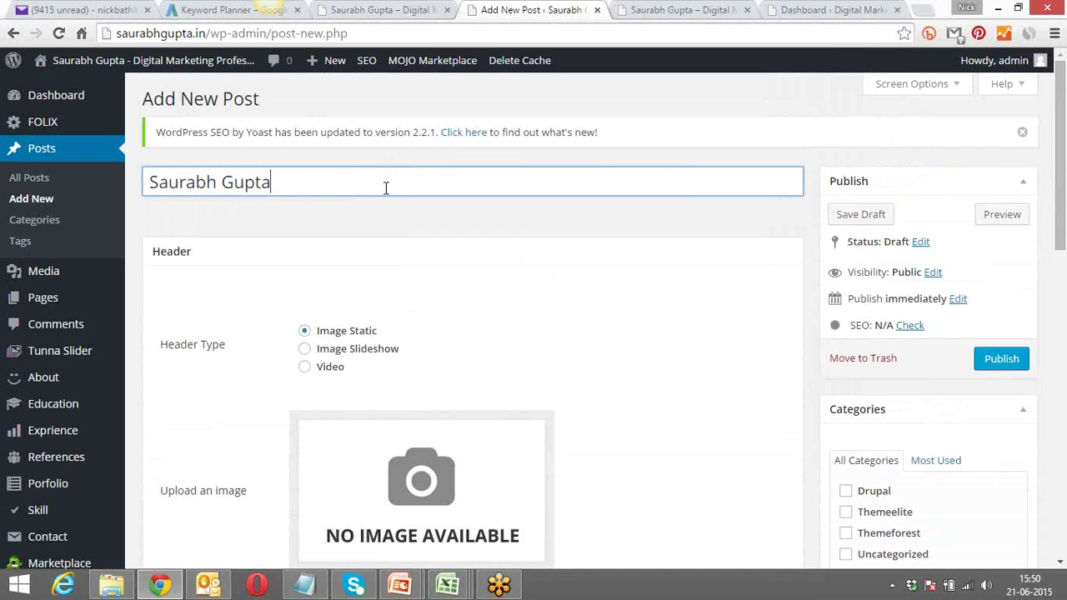
{"action": "type", "text": " - D"}
{"action": "type", "text": "M"}
{"action": "key", "text": "BackSpace"}
{"action": "type", "text": "igita"}
{"action": "key", "text": "BackSpace"}
{"action": "key", "text": "BackSpace"}
{"action": "key", "text": "BackSpace"}
{"action": "key", "text": "BackSpace"}
{"action": "type", "text": "igital Marketing"}
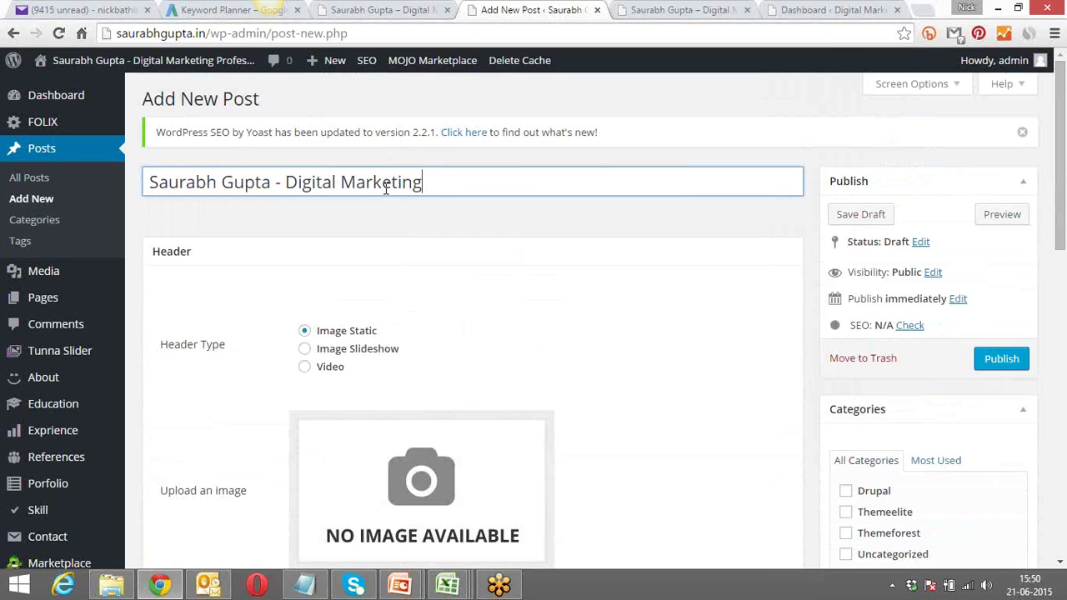
{"action": "type", "text": " Professional based "}
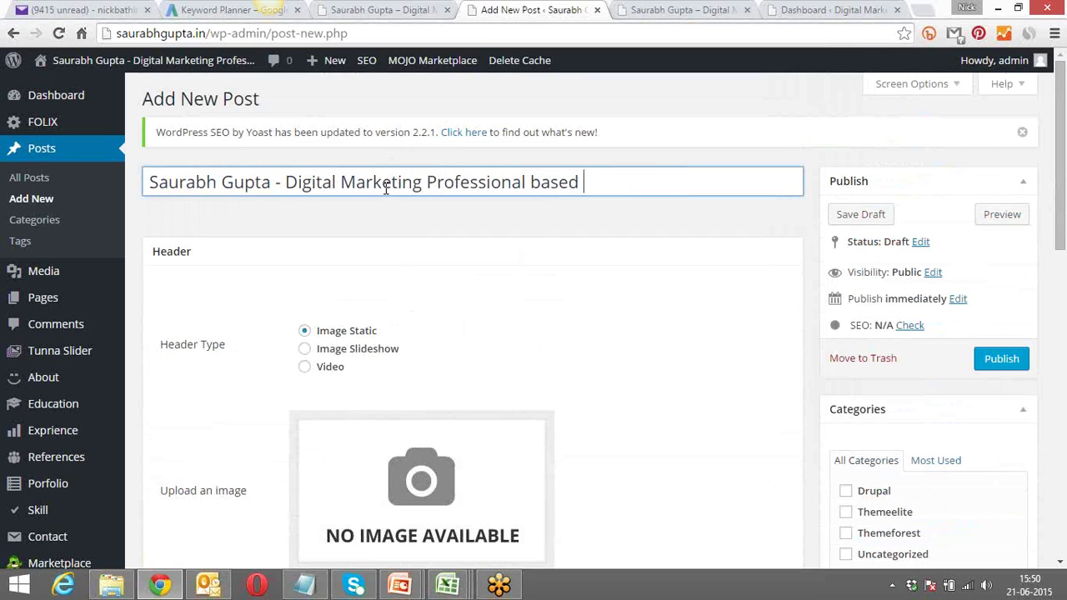
{"action": "type", "text": "in New"}
{"action": "key", "text": "BackSpace"}
{"action": "left_click", "coordinate": [602, 226]}
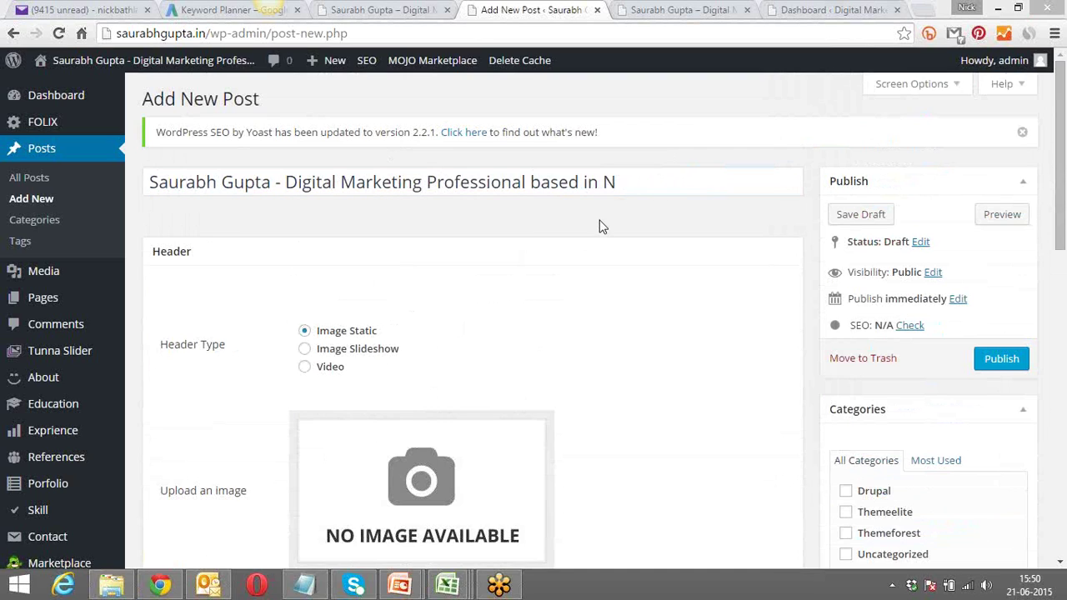
{"action": "left_click", "coordinate": [638, 181]}
{"action": "key", "text": "BackSpace"}
{"action": "type", "text": "South Delhi"}
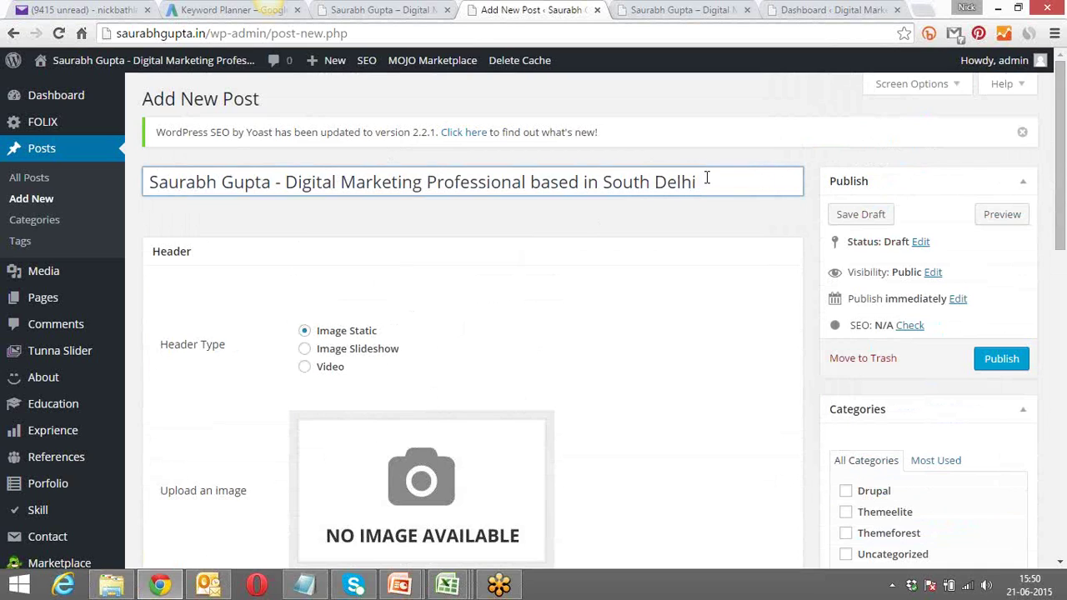
Remove 'based' from the title and select 'Digital Marketing Professional in South Delhi' to copy it
{"action": "left_click_drag", "start_coordinate": [704, 182], "coordinate": [305, 185]}
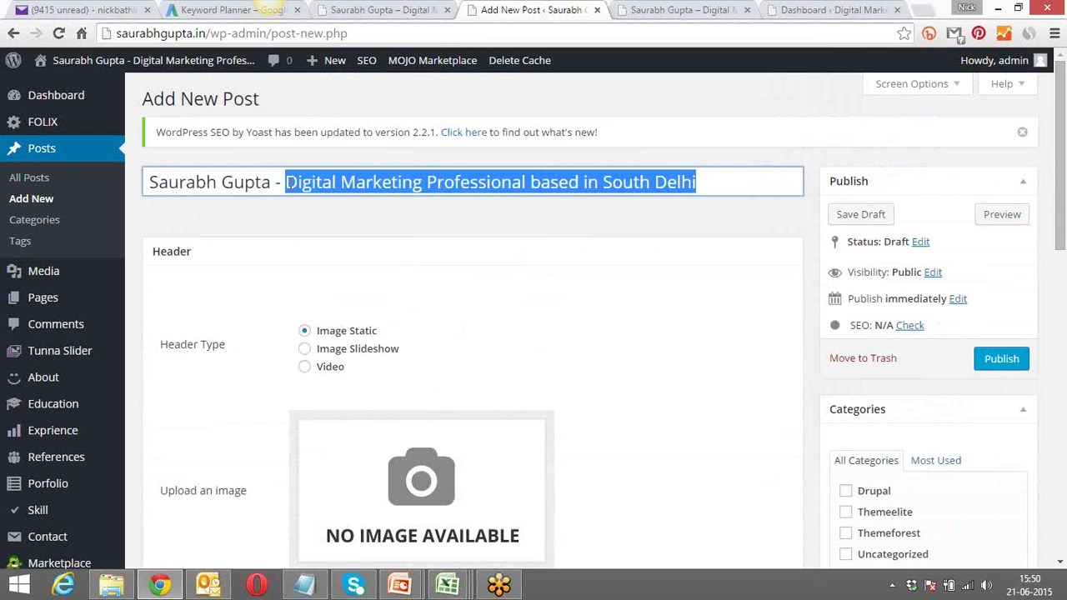
{"action": "left_click_drag", "start_coordinate": [1063, 129], "coordinate": [1063, 135]}
{"action": "left_click", "coordinate": [586, 173]}
{"action": "key", "text": "BackSpace"}
{"action": "key", "text": "BackSpace"}
{"action": "key", "text": "BackSpace"}
{"action": "key", "text": "BackSpace"}
{"action": "key", "text": "BackSpace"}
{"action": "key", "text": "BackSpace"}
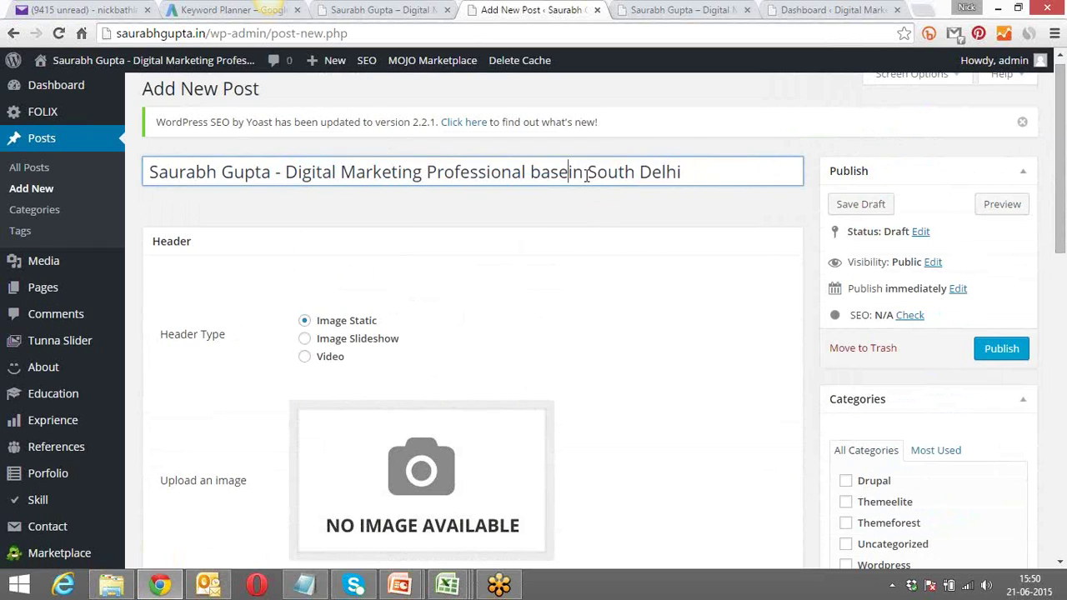
{"action": "left_click_drag", "start_coordinate": [646, 171], "coordinate": [285, 173]}
{"action": "key", "text": "ctrl+c"}
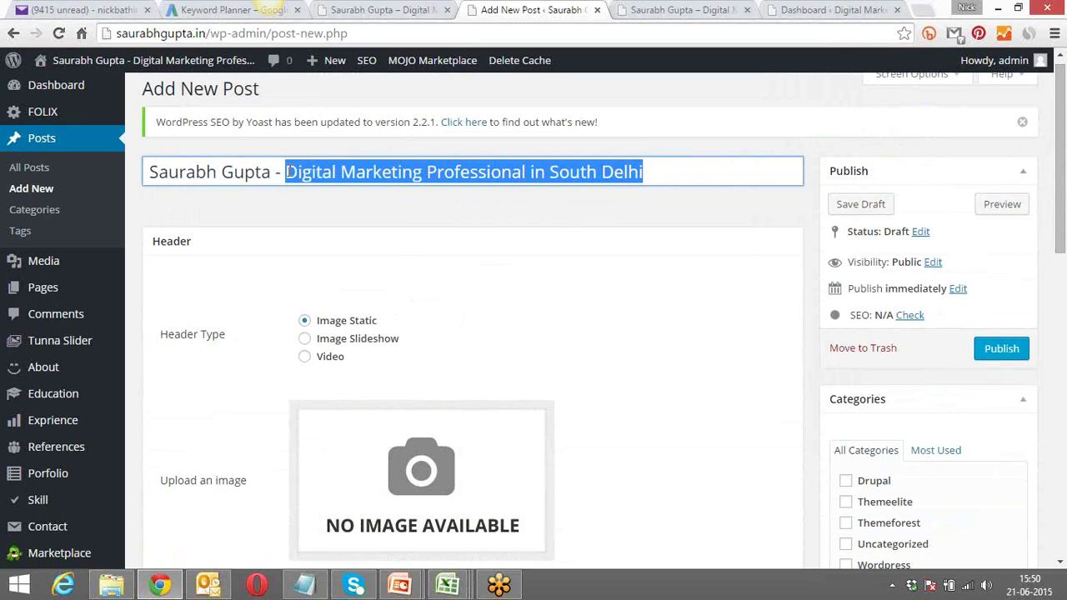
{"action": "left_click_drag", "start_coordinate": [1062, 118], "coordinate": [1065, 290]}
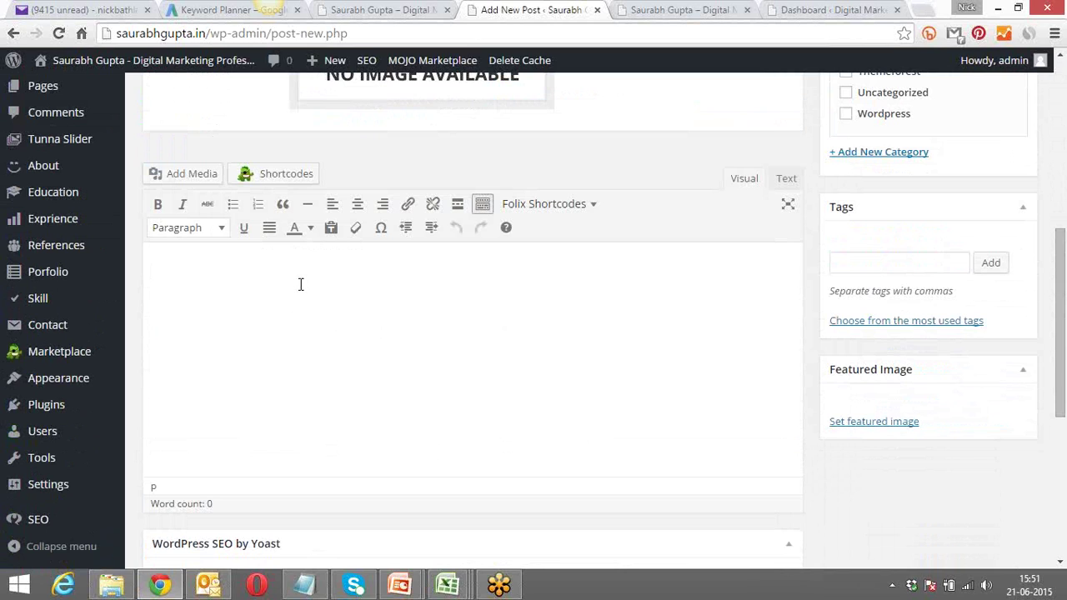
Paste 'Digital Marketing Professional in South Delhi' into the body and format it as Heading 1
{"action": "left_click", "coordinate": [301, 284]}
{"action": "key", "text": "ctrl+v"}
{"action": "left_click_drag", "start_coordinate": [409, 271], "coordinate": [154, 278]}
{"action": "key", "text": "ctrl+c"}
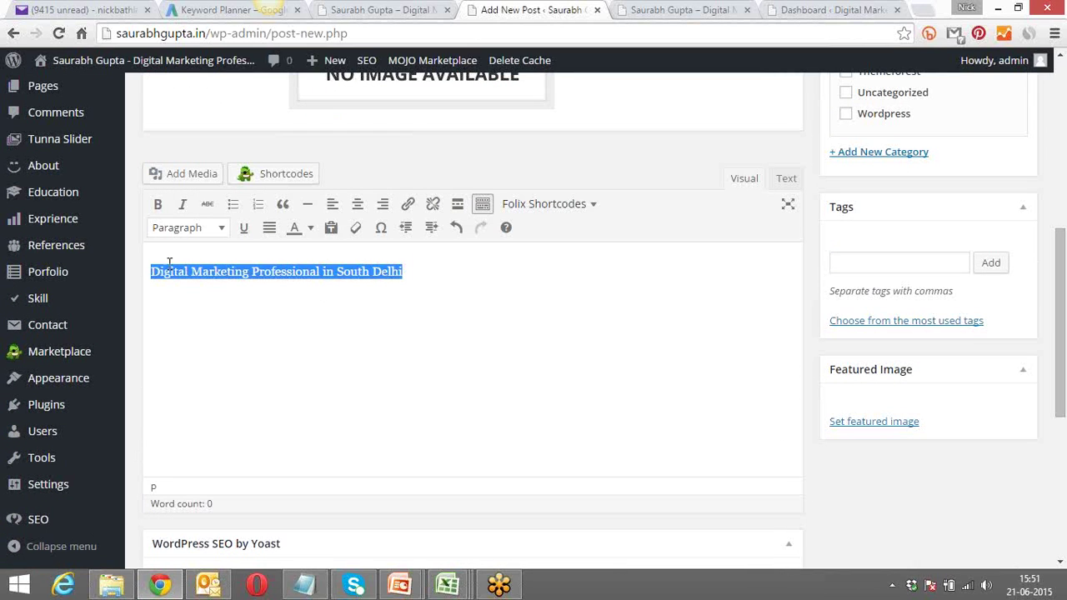
{"action": "left_click", "coordinate": [218, 230]}
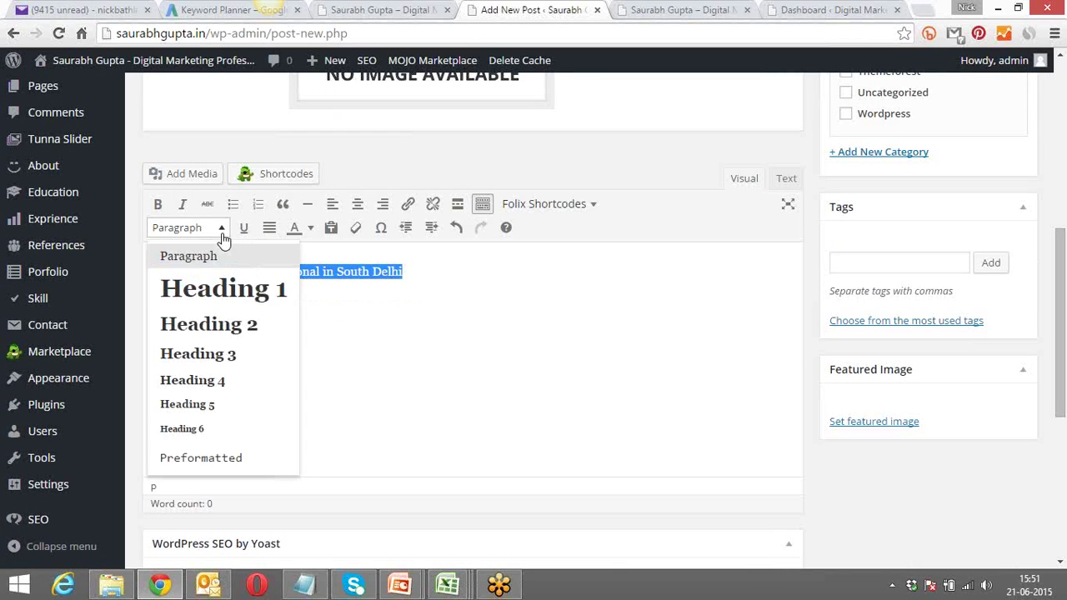
{"action": "left_click", "coordinate": [232, 291]}
{"action": "left_click", "coordinate": [188, 327]}
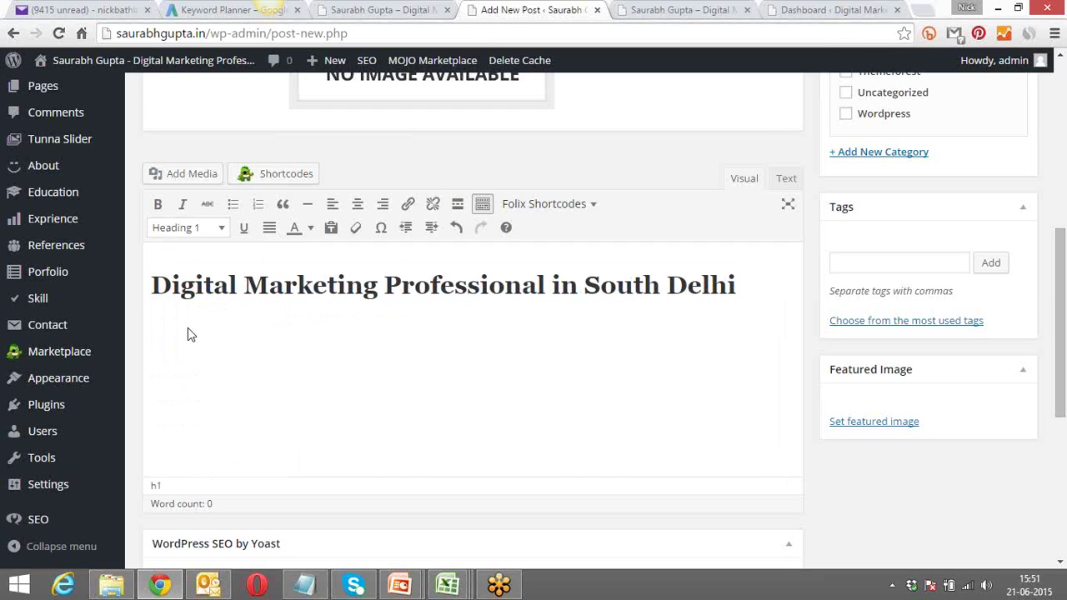
Under the heading, begin an intro sentence giving the owner's name and internet marketing background
{"action": "left_click", "coordinate": [738, 281]}
{"action": "key", "text": "Return"}
{"action": "type", "text": "My name is Saurabh, i have been into internet marketing"}
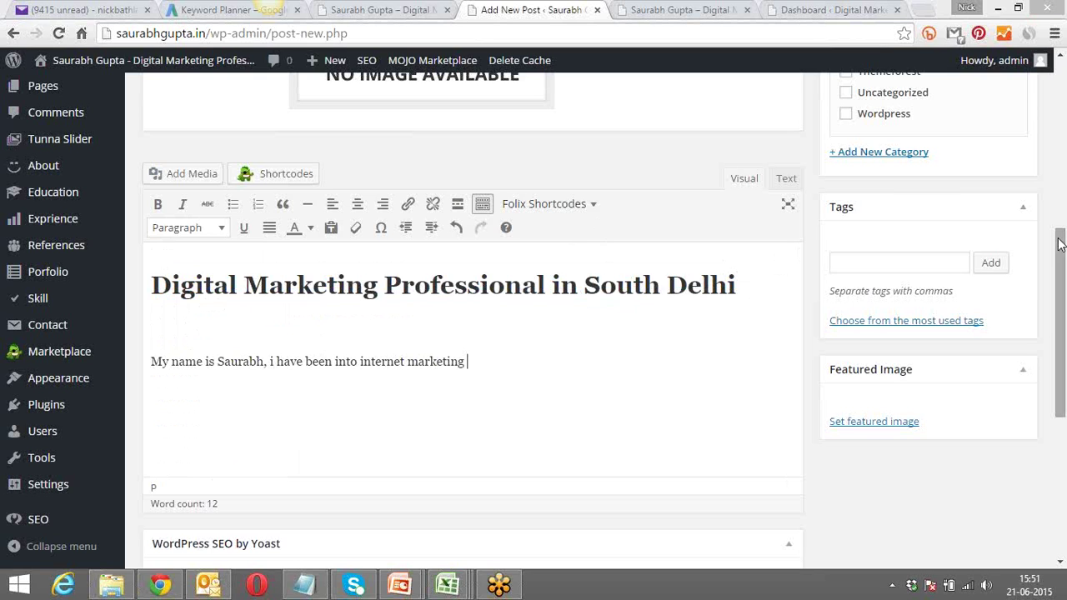
Add an 'Online Marketing Professional in South Delhi' line under the intro and select it
{"action": "left_click_drag", "start_coordinate": [1061, 243], "coordinate": [1061, 309]}
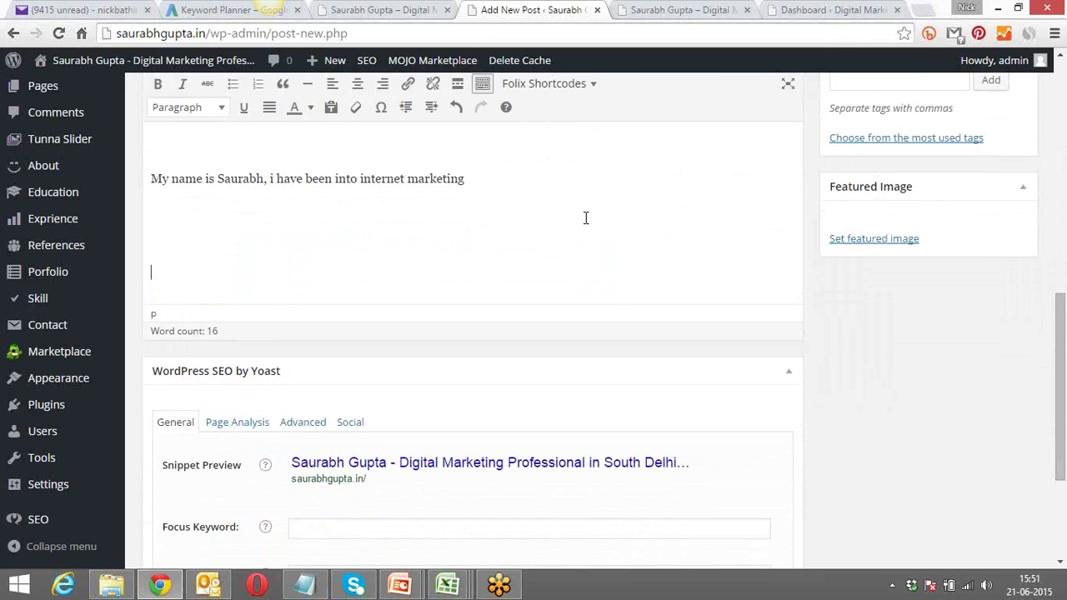
{"action": "type", "text": "Digital Marketing Professional in South Delhi"}
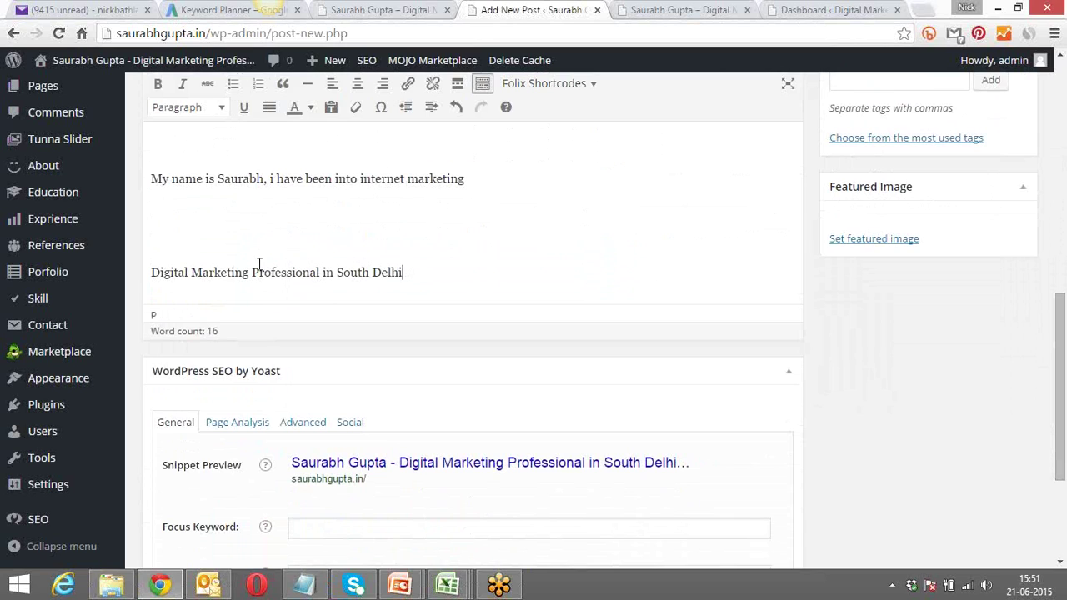
{"action": "left_click_drag", "start_coordinate": [250, 272], "coordinate": [153, 271]}
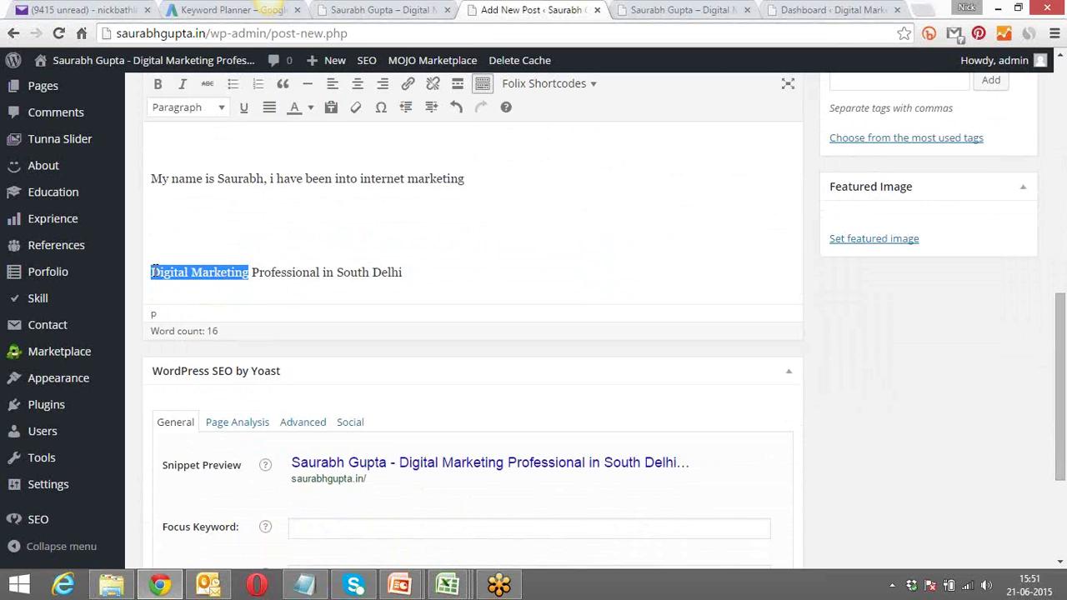
{"action": "type", "text": "Online"}
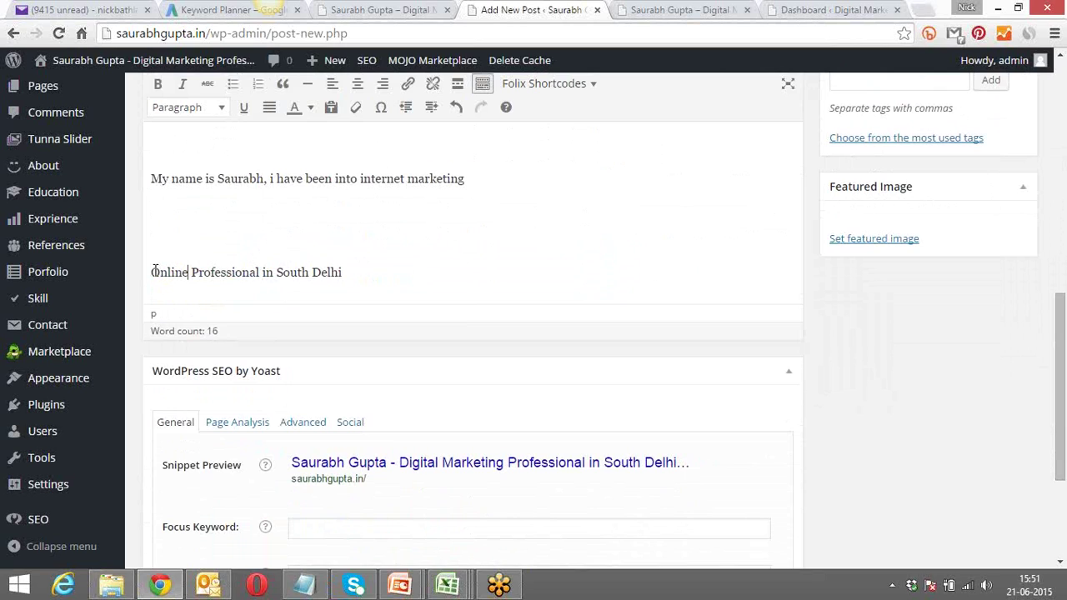
{"action": "type", "text": " Marketing"}
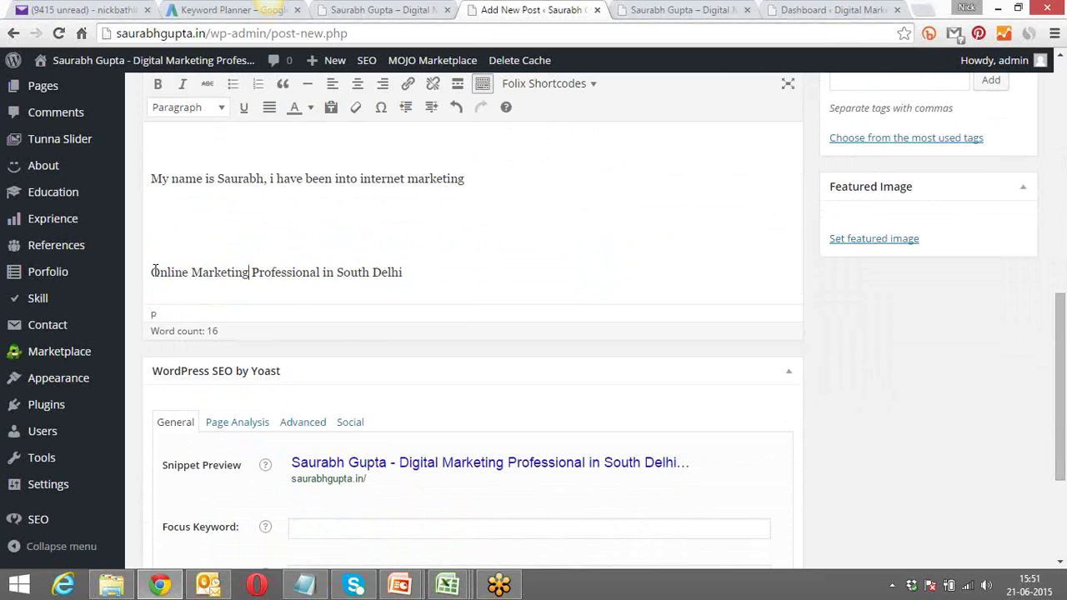
{"action": "left_click_drag", "start_coordinate": [409, 272], "coordinate": [140, 274]}
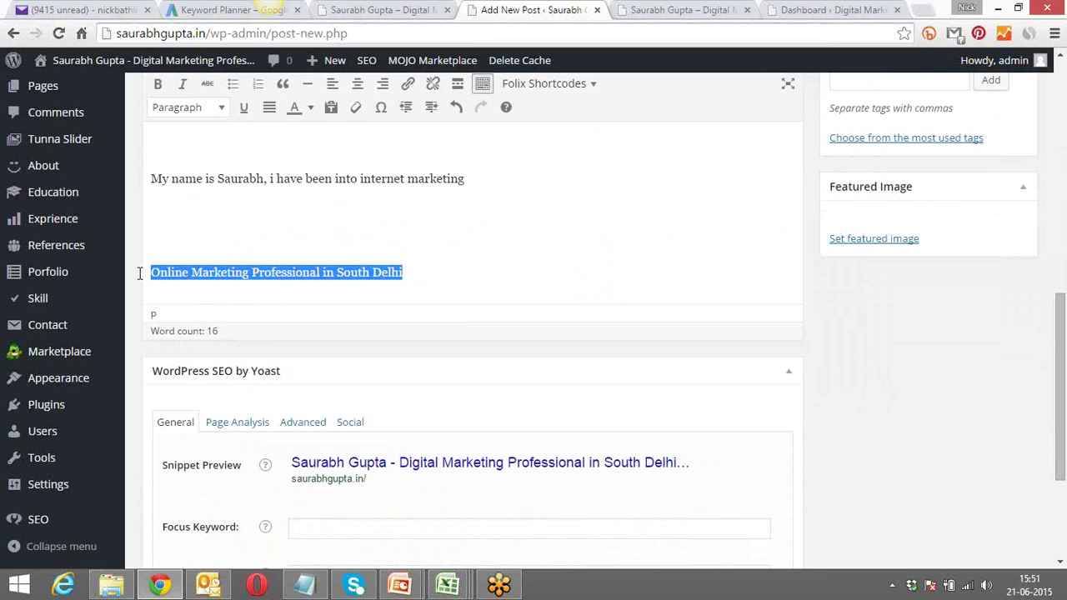
Make the Online Marketing line a Heading 2 and keep the intro sentence as Paragraph
{"action": "left_click", "coordinate": [218, 108]}
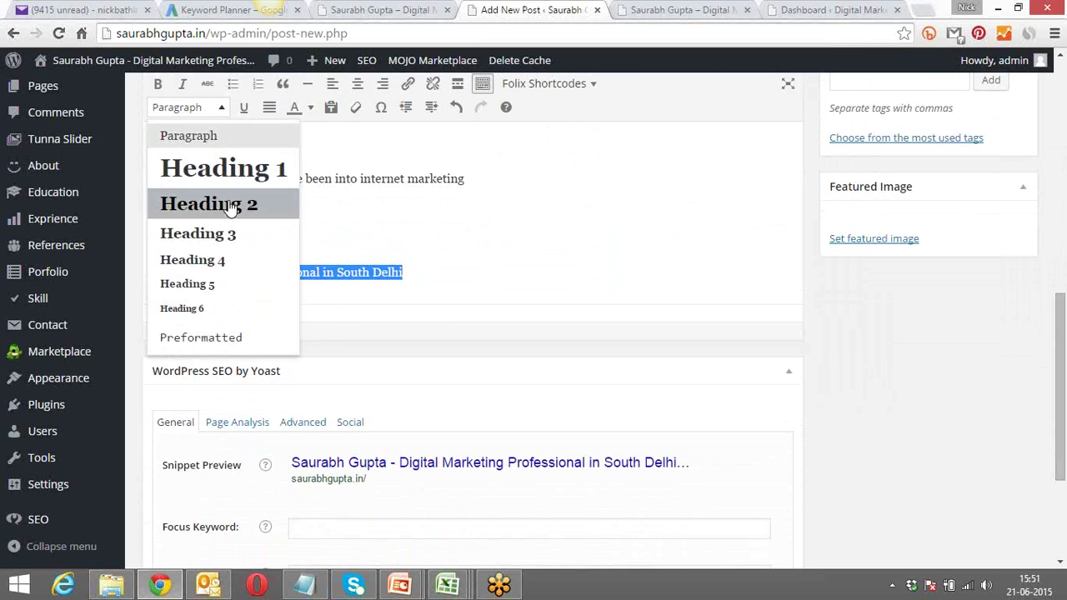
{"action": "left_click", "coordinate": [227, 203]}
{"action": "left_click_drag", "start_coordinate": [468, 178], "coordinate": [150, 175]}
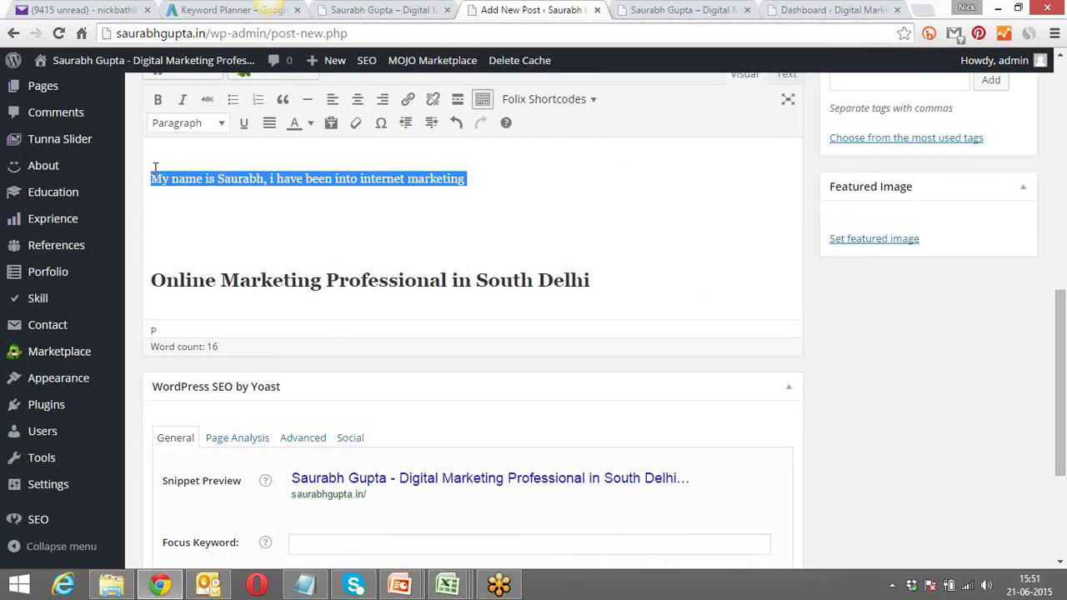
{"action": "left_click", "coordinate": [221, 124]}
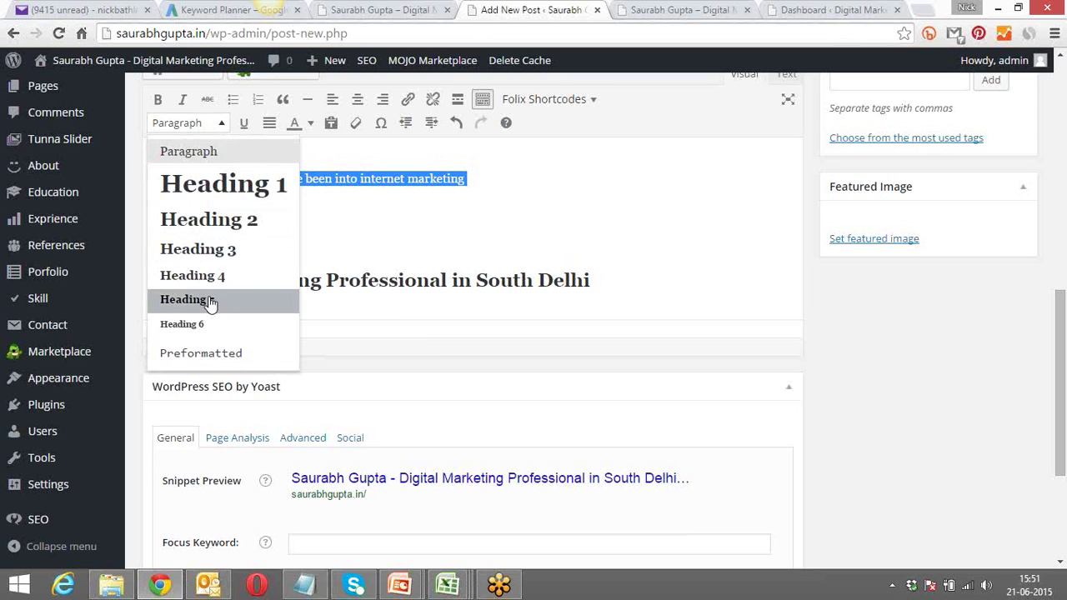
{"action": "left_click", "coordinate": [235, 151]}
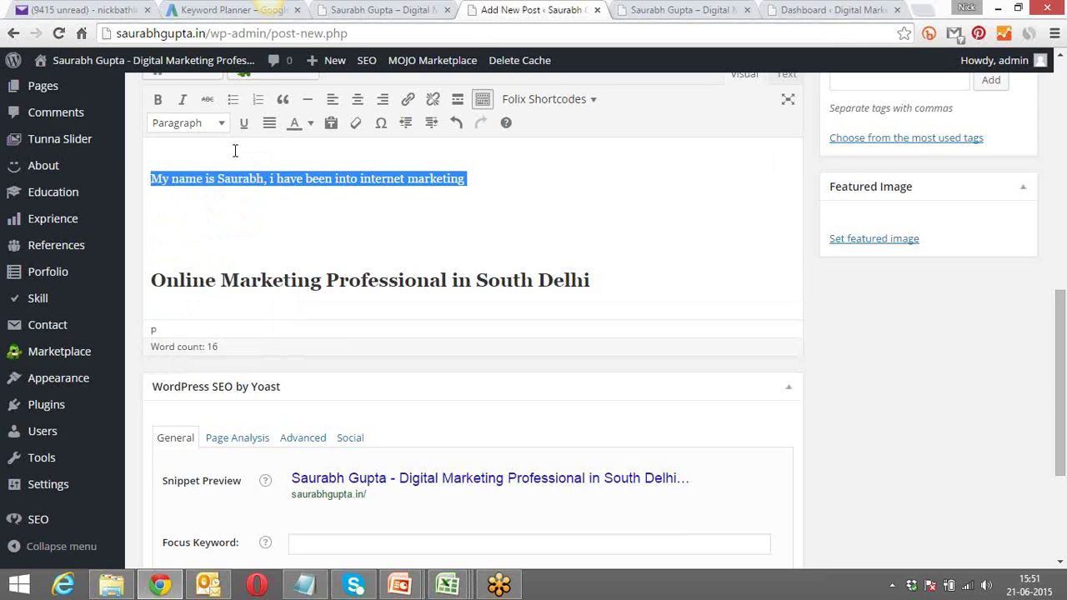
{"action": "left_click", "coordinate": [312, 206]}
{"action": "scroll", "coordinate": [1060, 300], "scroll_direction": "up", "scroll_amount": 2}
{"action": "left_click_drag", "start_coordinate": [1061, 293], "coordinate": [1061, 142]}
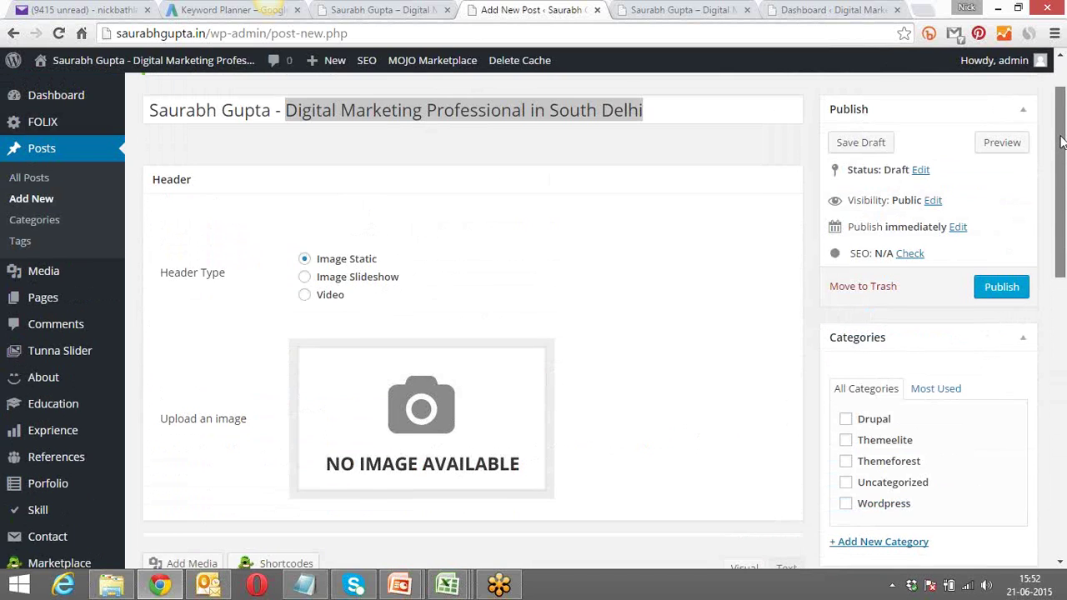
Paste the phrase into Yoast Focus Keyword and SEO Title, prefixing the title with the owner's name
{"action": "scroll", "coordinate": [1062, 142], "scroll_direction": "down", "scroll_amount": 10}
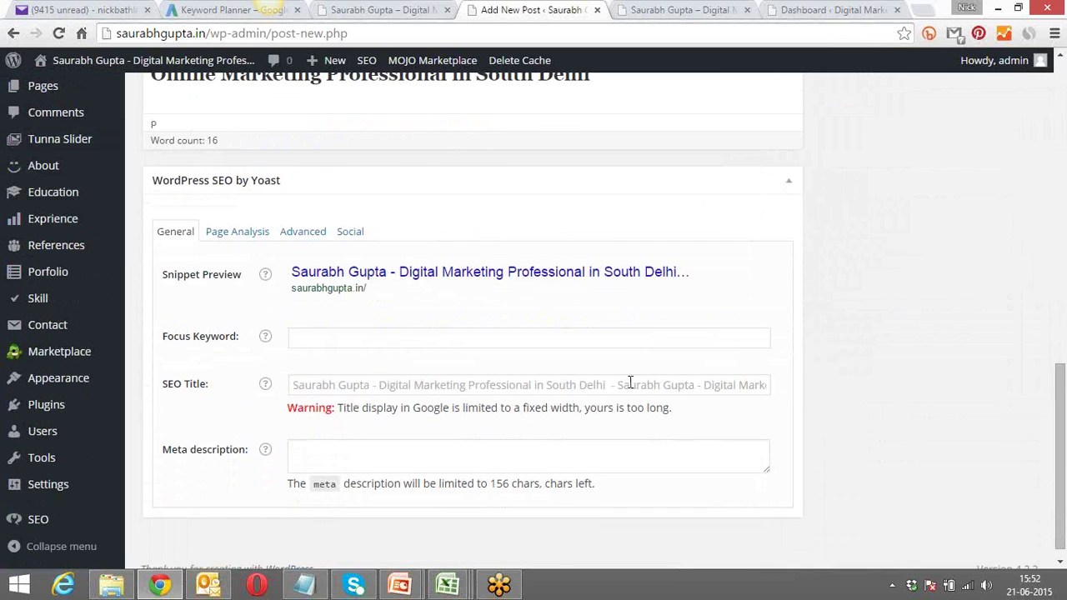
{"action": "left_click", "coordinate": [612, 338]}
{"action": "key", "text": "ctrl+v"}
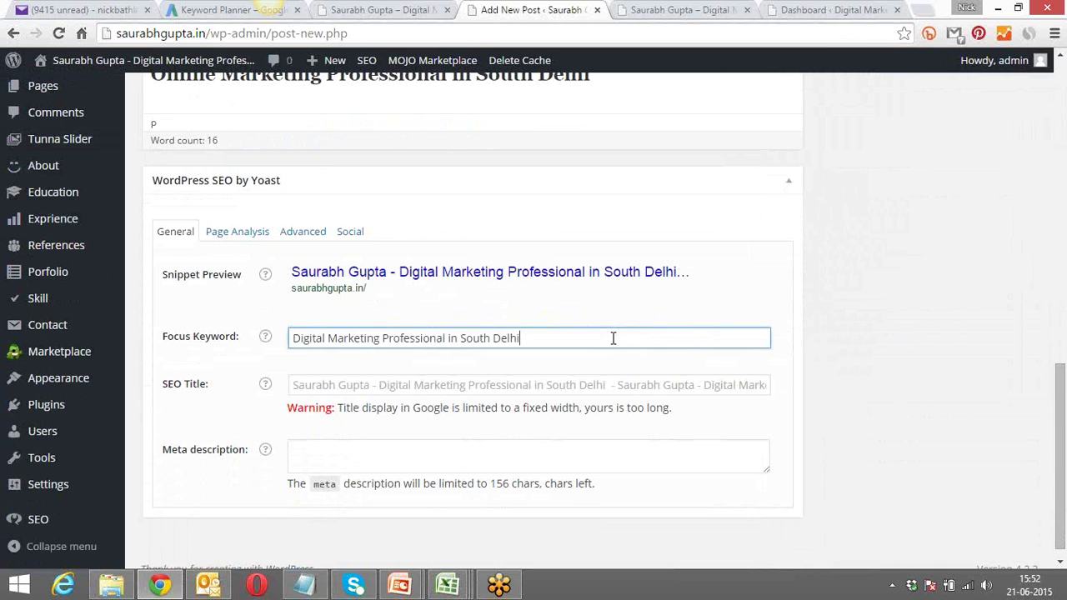
{"action": "left_click", "coordinate": [539, 385]}
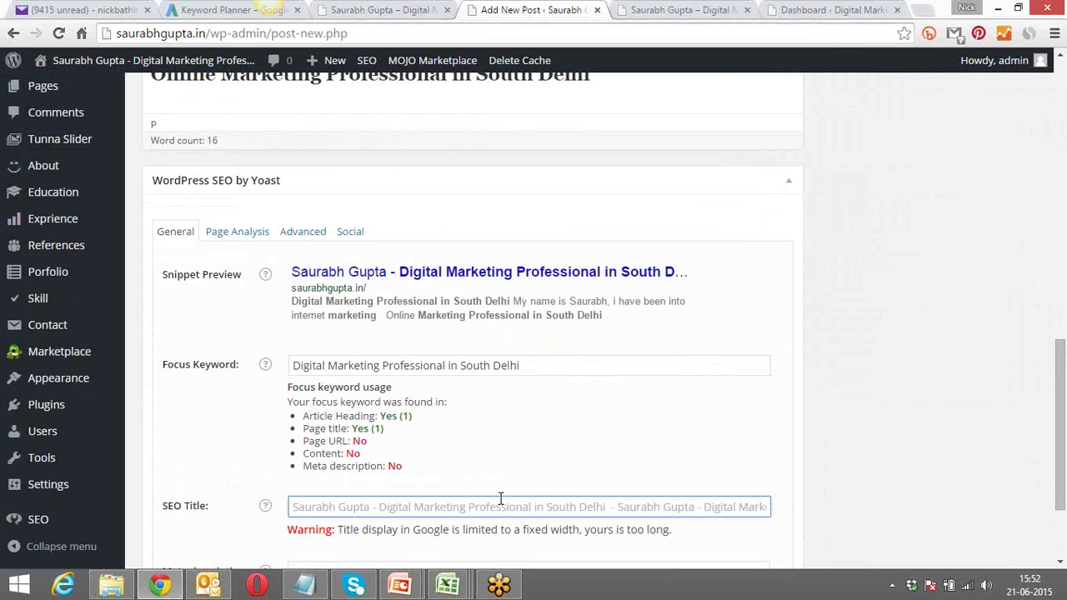
{"action": "key", "text": "ctrl+v"}
{"action": "left_click_drag", "start_coordinate": [1061, 369], "coordinate": [1062, 436]}
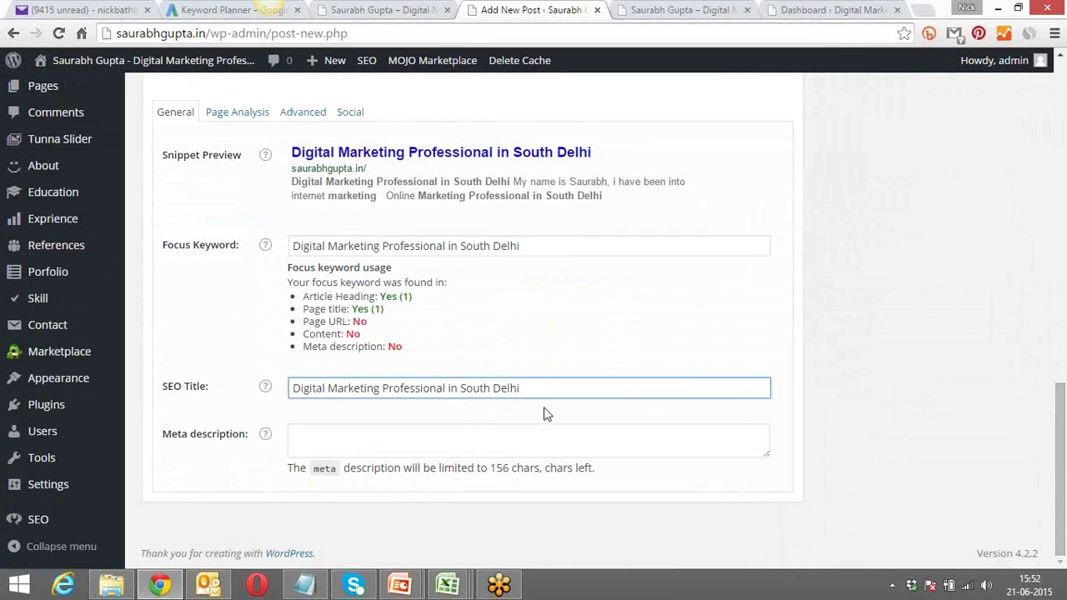
{"action": "left_click", "coordinate": [294, 388]}
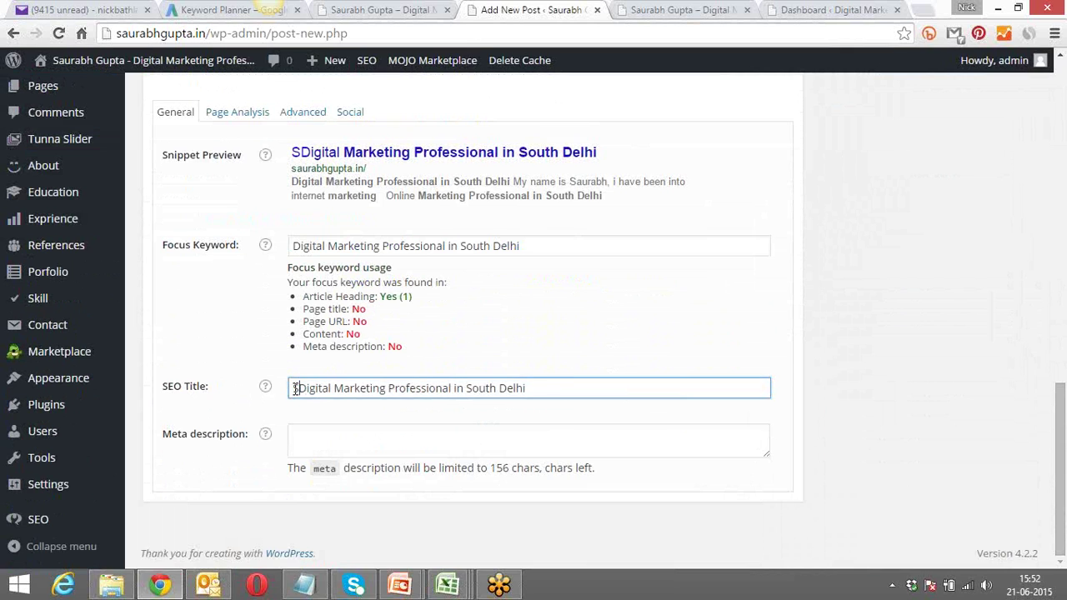
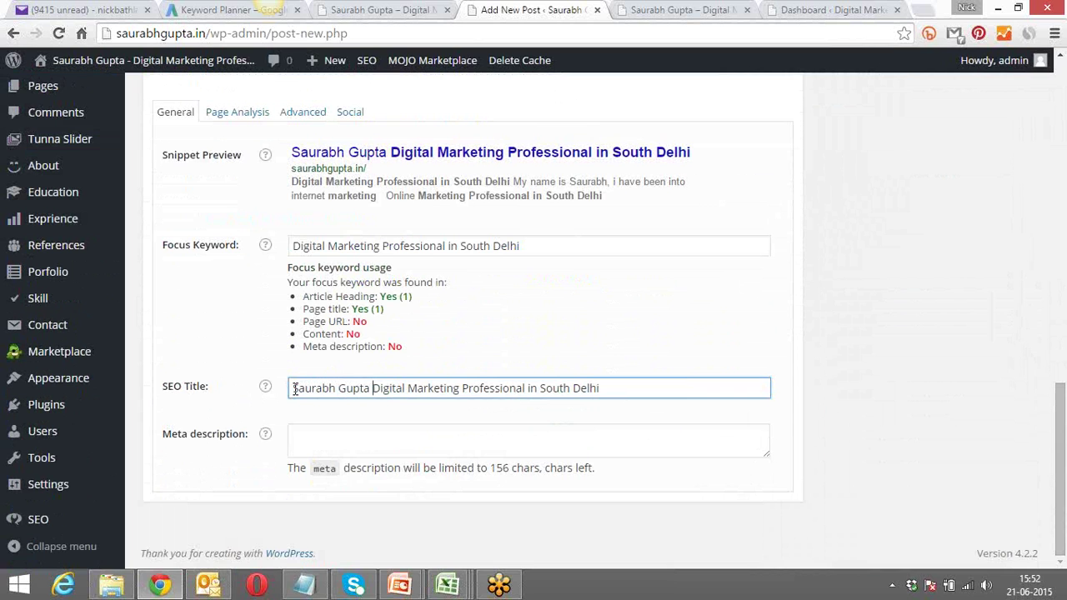
{"action": "scroll", "coordinate": [1063, 387], "scroll_direction": "up", "scroll_amount": 3}
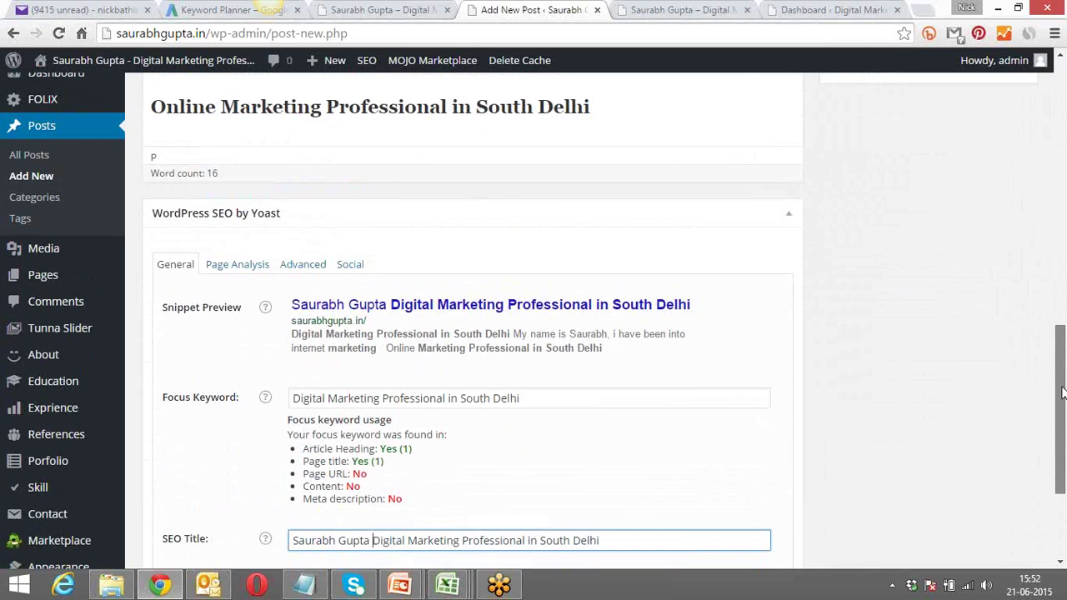
{"action": "scroll", "coordinate": [1062, 392], "scroll_direction": "down", "scroll_amount": 1}
{"action": "scroll", "coordinate": [1063, 392], "scroll_direction": "up", "scroll_amount": 6}
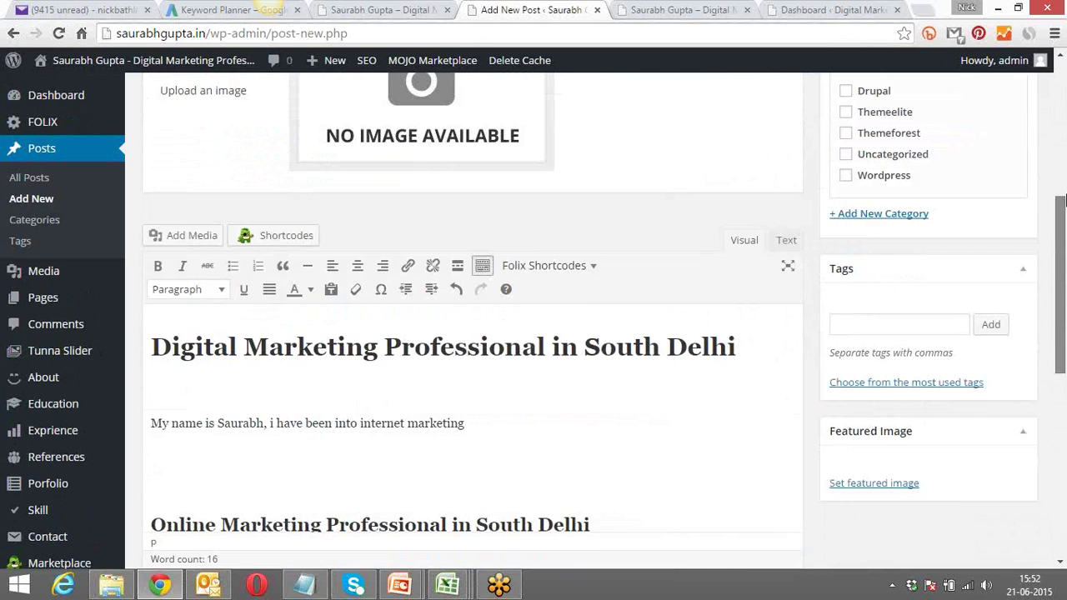
{"action": "scroll", "coordinate": [1063, 200], "scroll_direction": "up", "scroll_amount": 5}
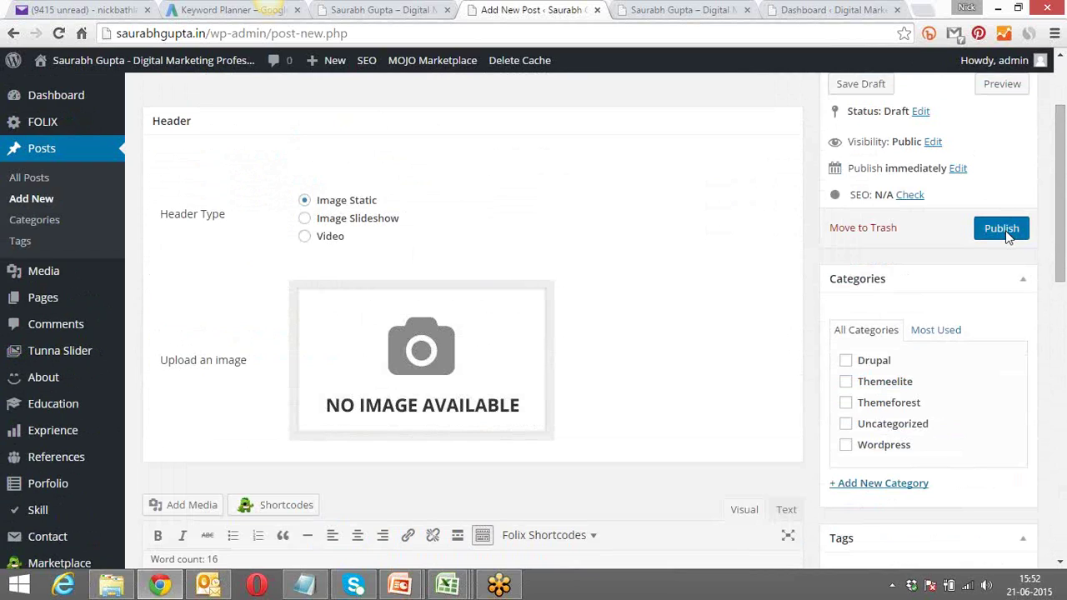
Publish the post (dated Jun 21, 2015, 10:22) and scroll down to its body content
{"action": "left_click", "coordinate": [1003, 230]}
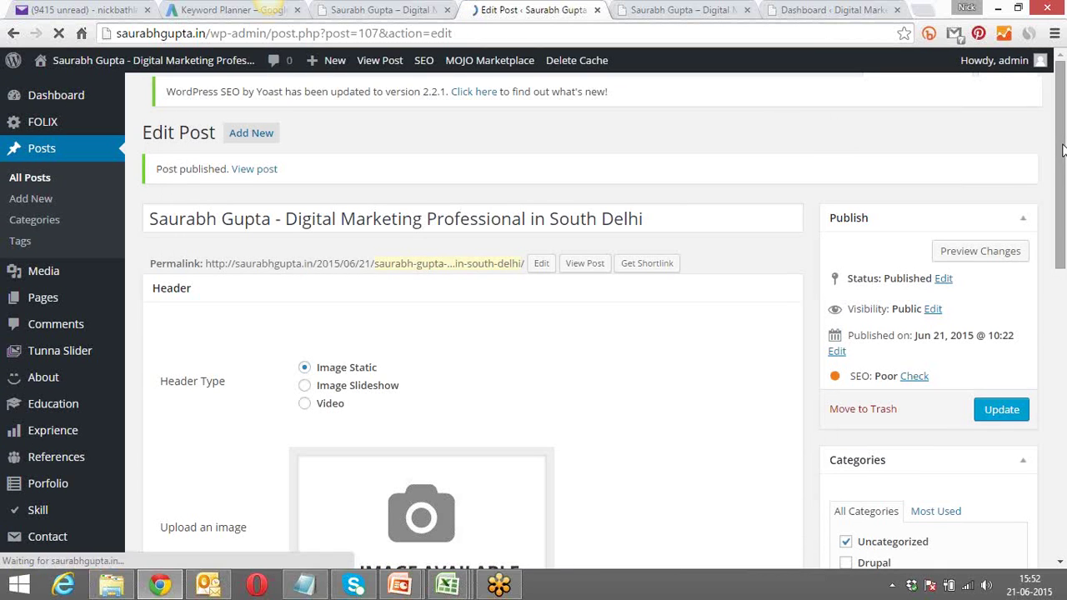
{"action": "left_click_drag", "start_coordinate": [1063, 149], "coordinate": [1064, 360]}
{"action": "scroll", "coordinate": [1064, 350], "scroll_direction": "down", "scroll_amount": 2}
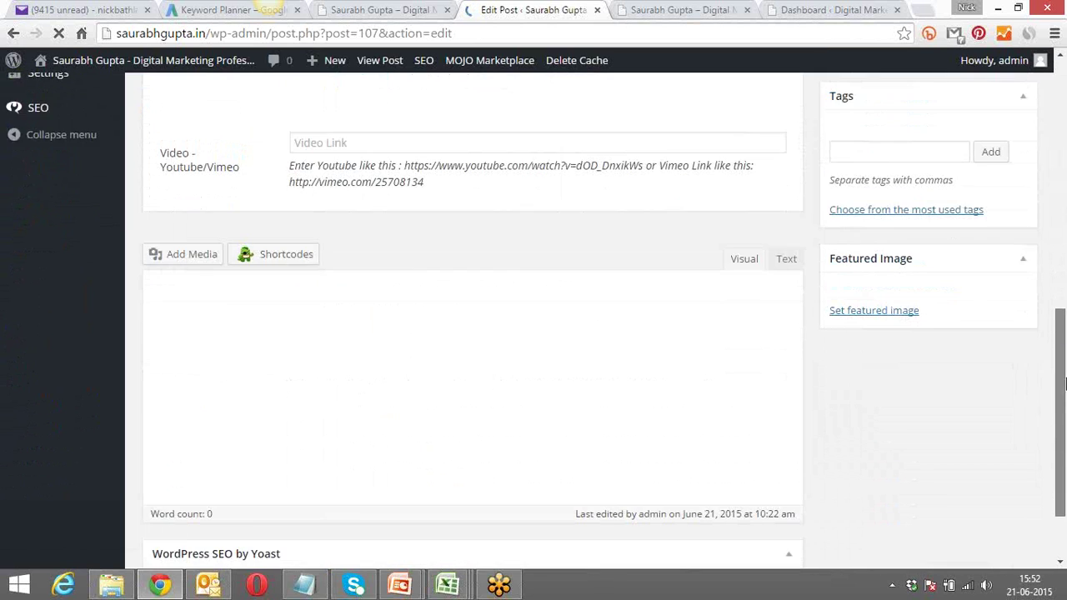
{"action": "left_click_drag", "start_coordinate": [1065, 320], "coordinate": [1064, 260]}
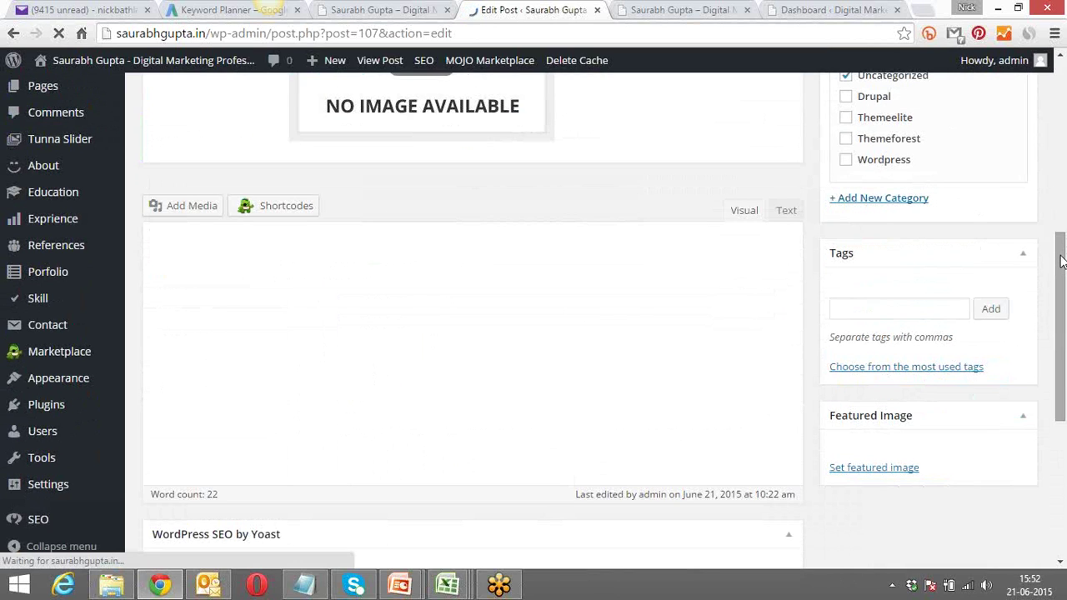
{"action": "scroll", "coordinate": [862, 323], "scroll_direction": "down", "scroll_amount": 1}
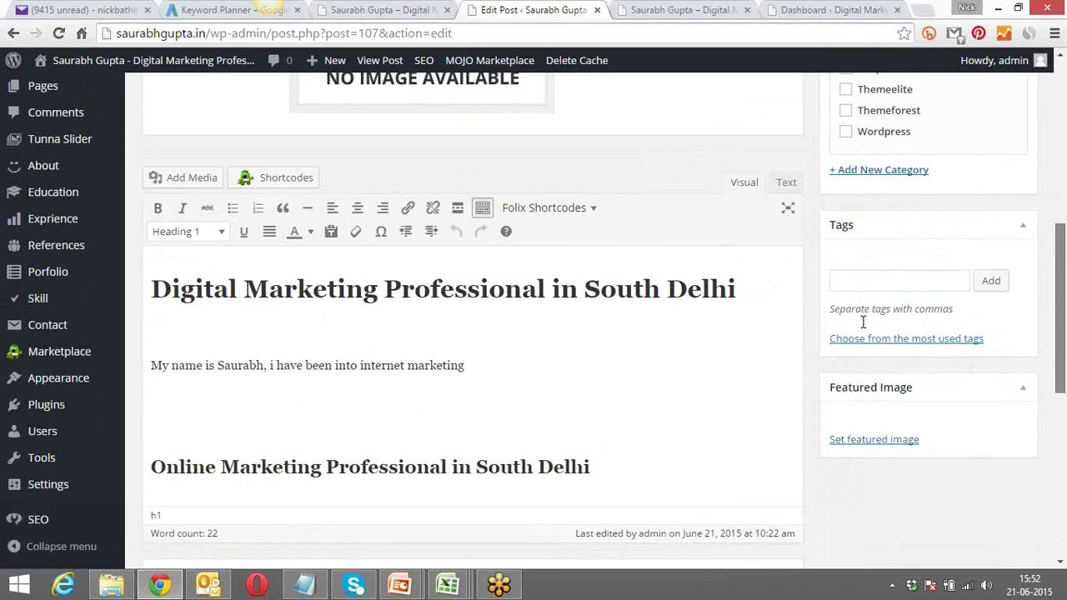
Insert member-1.jpg from the Media Library below the intro, alt text 'Digital Marketing Professional in South Delhi'
{"action": "left_click", "coordinate": [491, 317]}
{"action": "key", "text": "Return"}
{"action": "key", "text": "Return"}
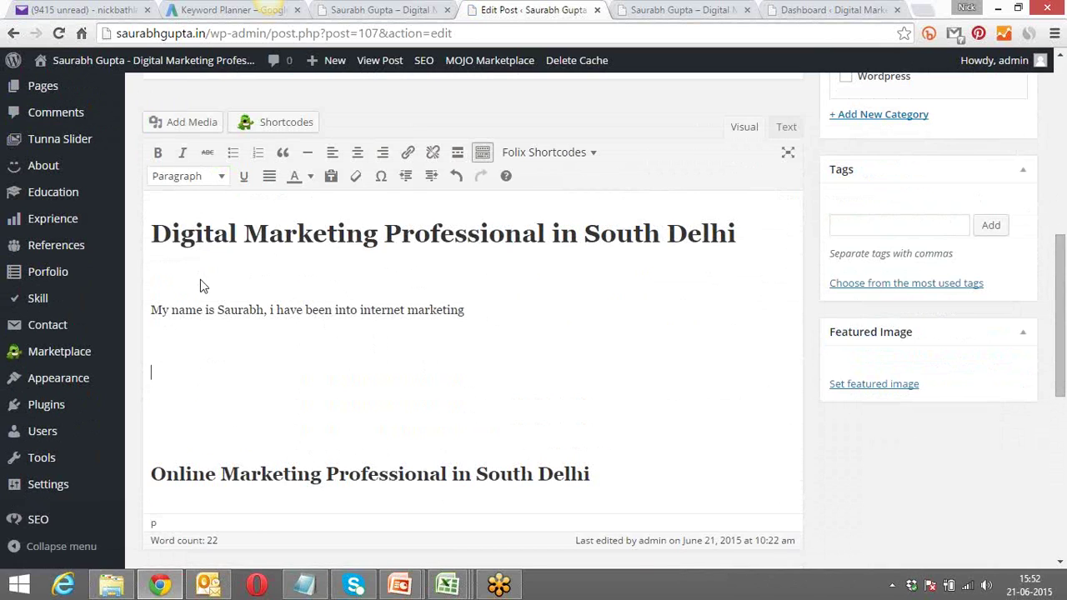
{"action": "left_click", "coordinate": [191, 126]}
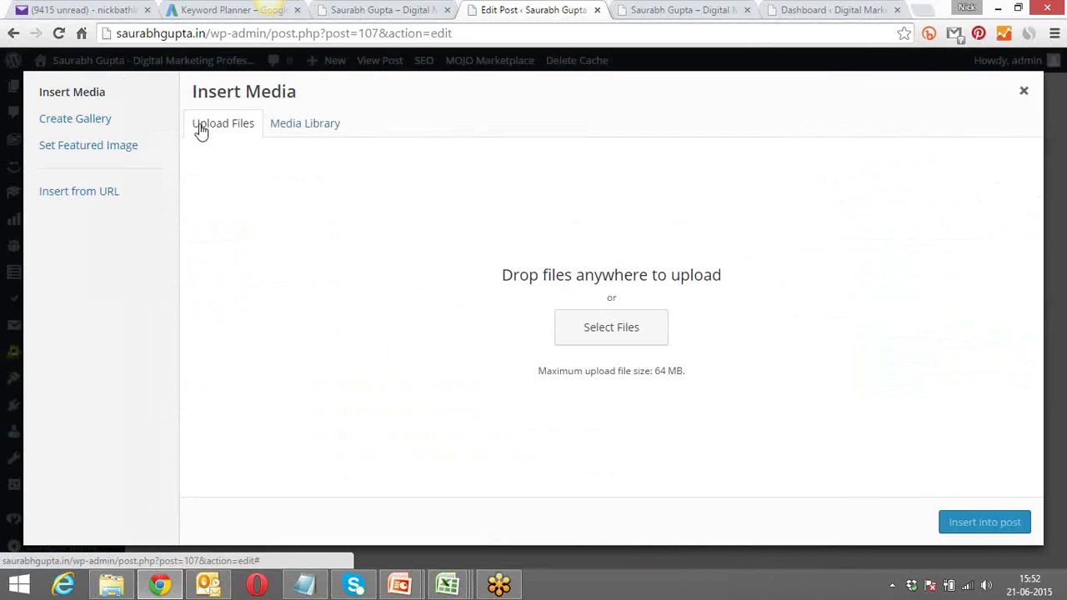
{"action": "left_click", "coordinate": [298, 125]}
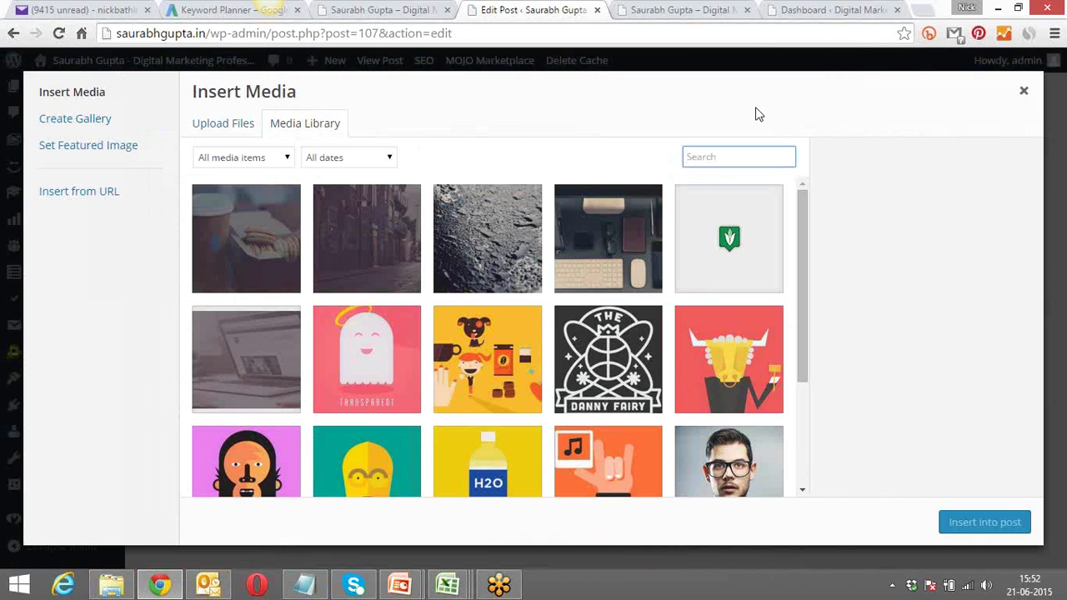
{"action": "left_click", "coordinate": [706, 464]}
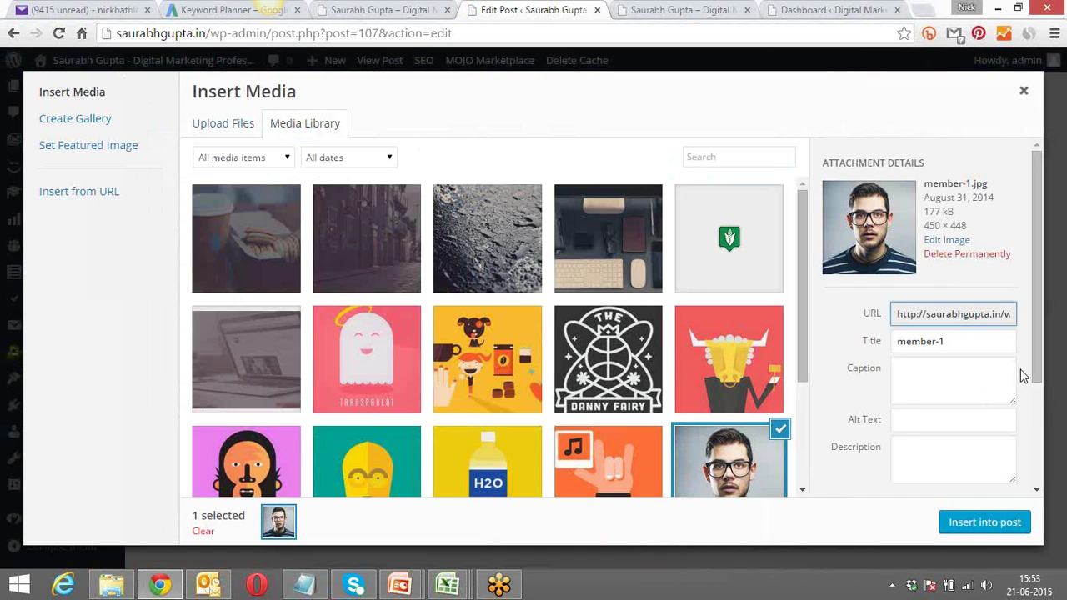
{"action": "left_click", "coordinate": [858, 294]}
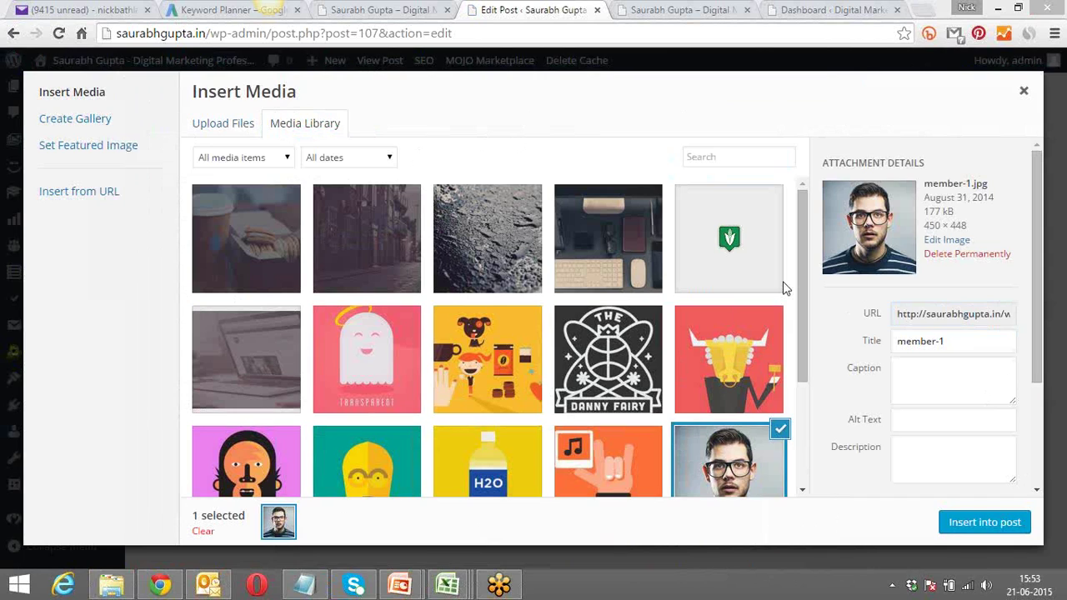
{"action": "left_click", "coordinate": [902, 419]}
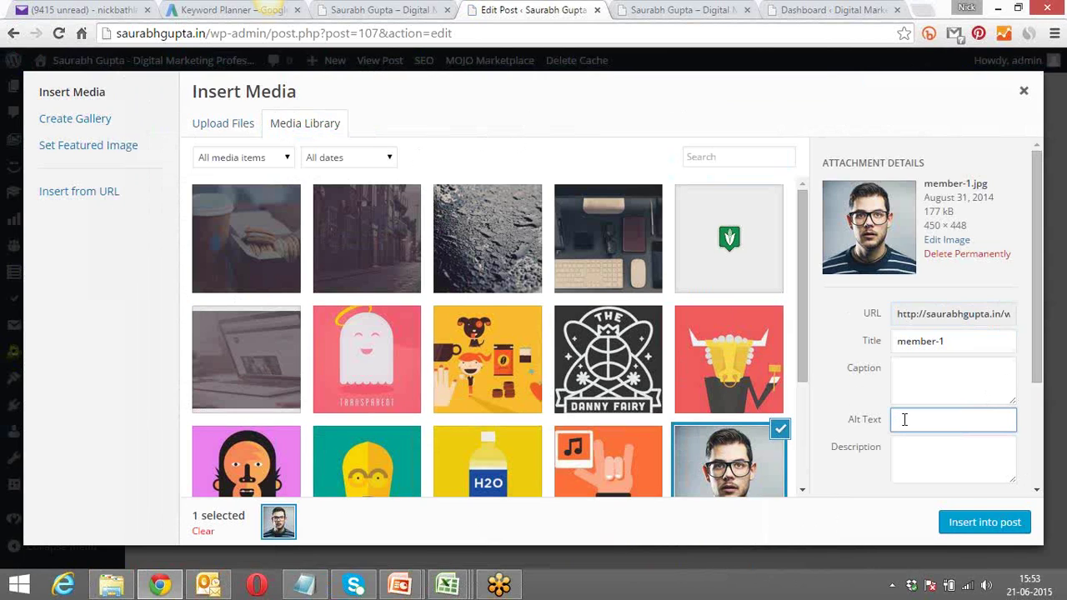
{"action": "key", "text": "ctrl+v"}
{"action": "left_click", "coordinate": [968, 523]}
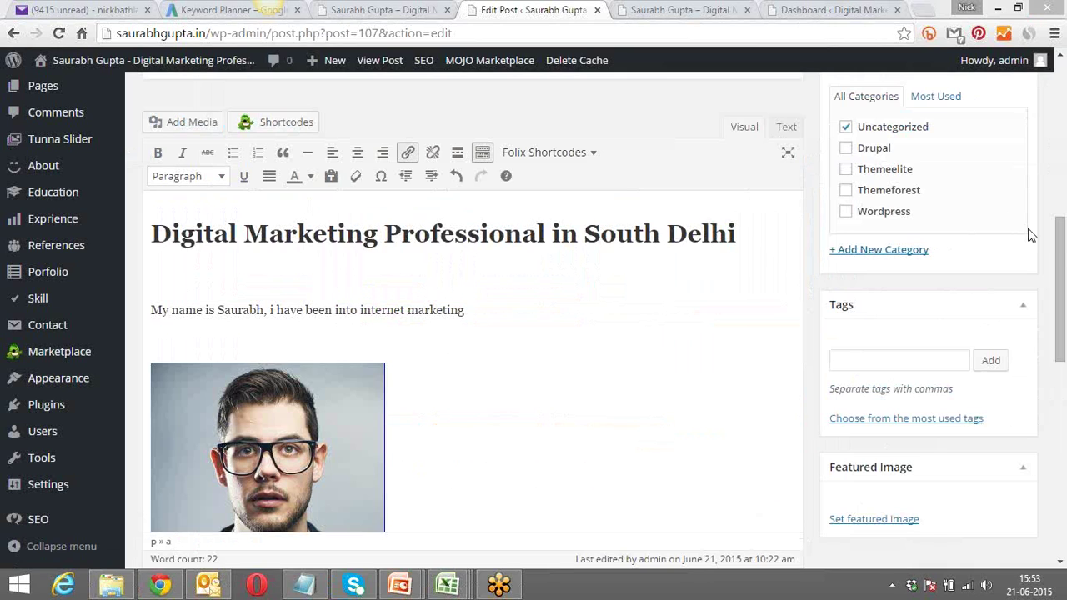
Check the portrait's alt text reads 'Digital Marketing Professional in South Delhi' and update the post
{"action": "left_click_drag", "start_coordinate": [1062, 247], "coordinate": [1062, 287]}
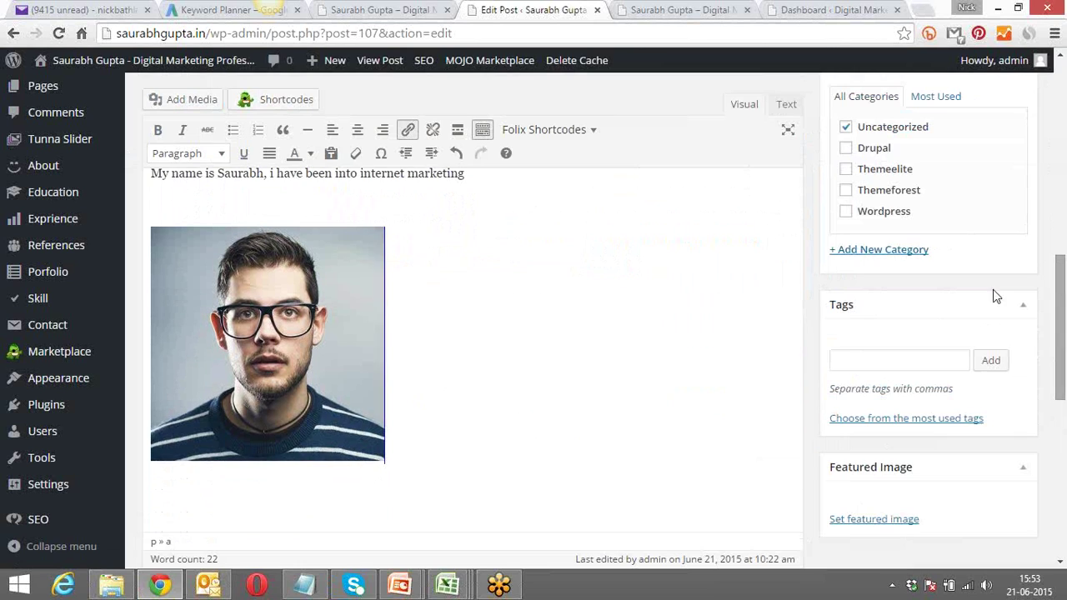
{"action": "left_click", "coordinate": [262, 325]}
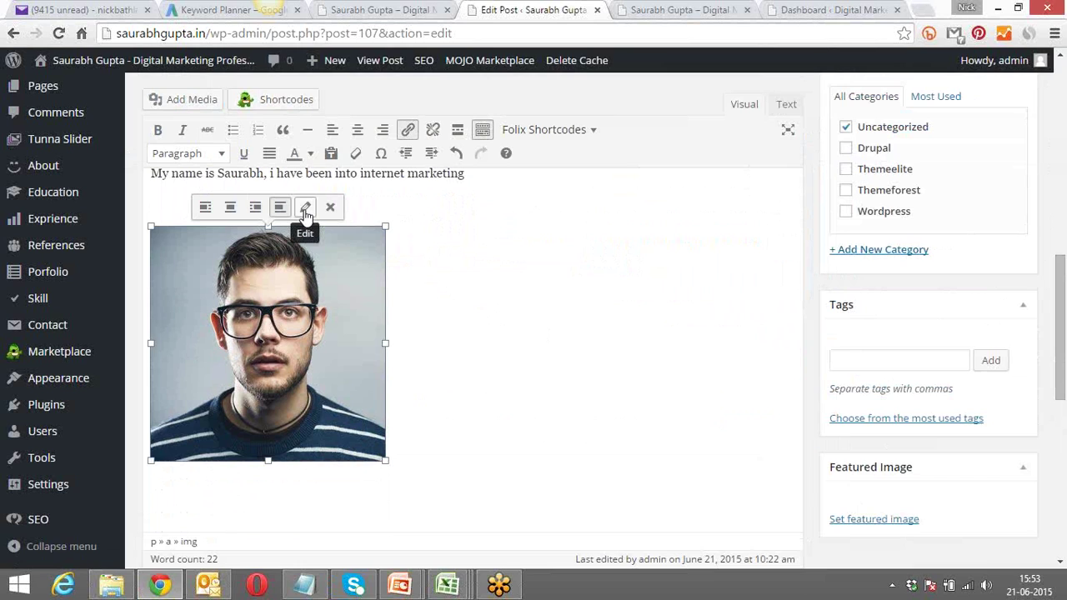
{"action": "left_click", "coordinate": [305, 208]}
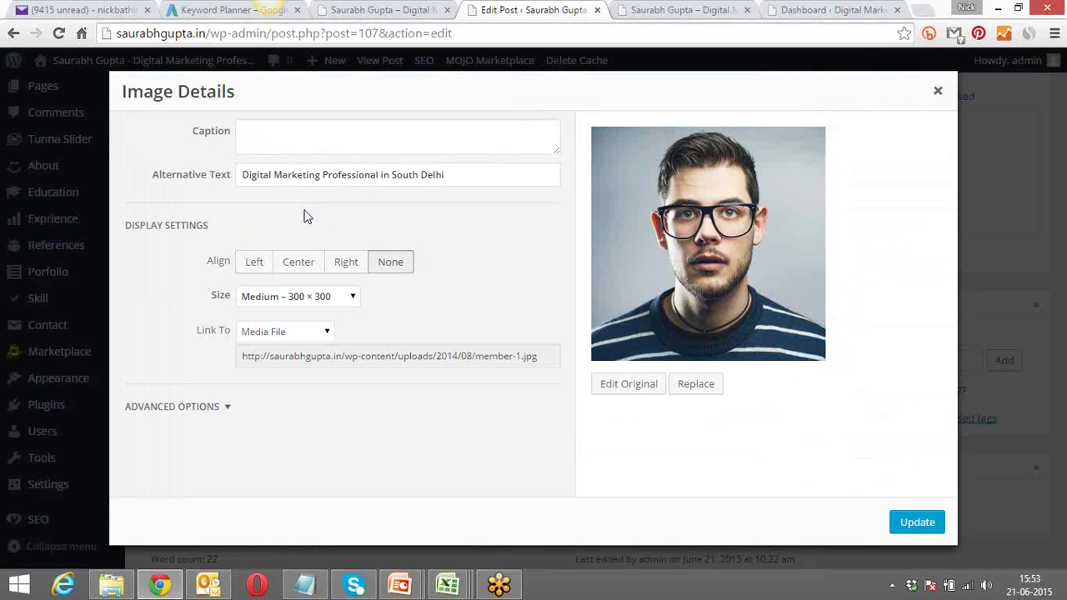
{"action": "left_click_drag", "start_coordinate": [264, 175], "coordinate": [315, 190]}
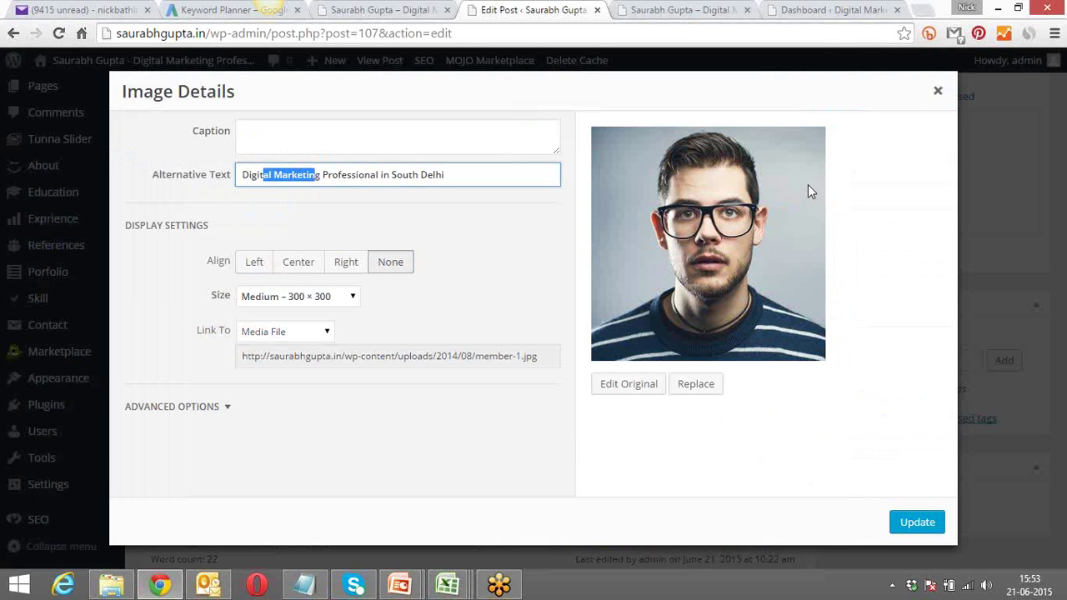
{"action": "left_click", "coordinate": [916, 522]}
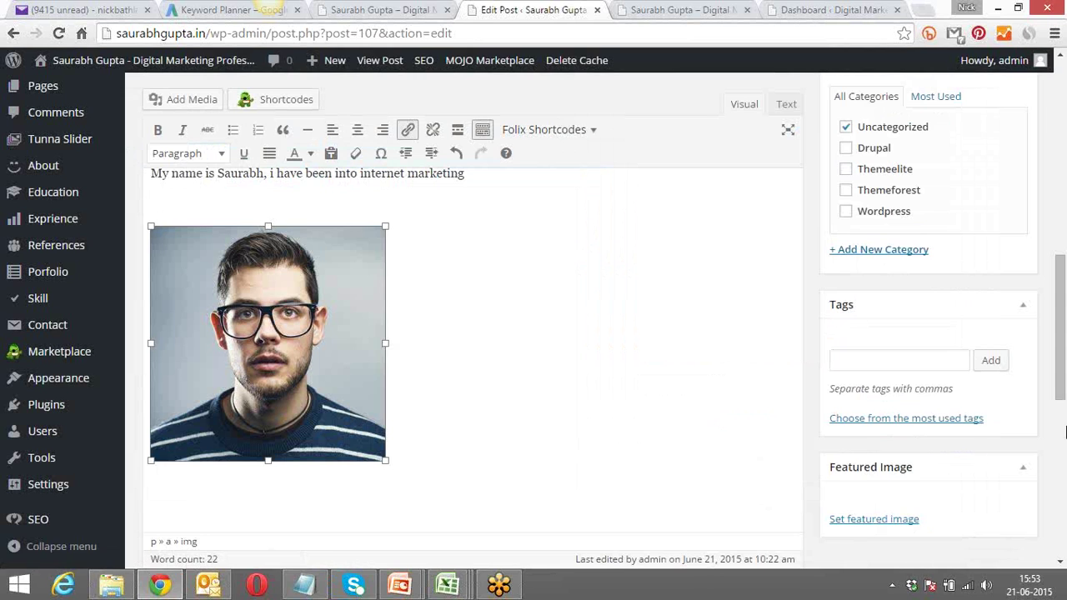
{"action": "left_click_drag", "start_coordinate": [1063, 373], "coordinate": [1064, 302]}
{"action": "left_click", "coordinate": [1000, 250]}
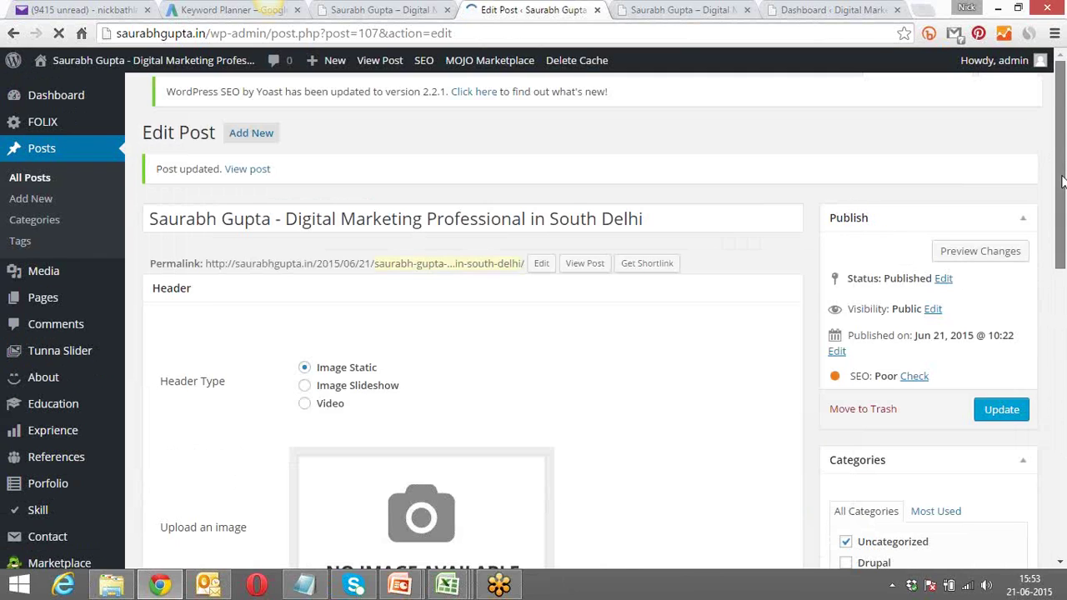
Scroll down to review the Post updated notice and the saved post settings
{"action": "scroll", "coordinate": [1062, 182], "scroll_direction": "down", "scroll_amount": 1}
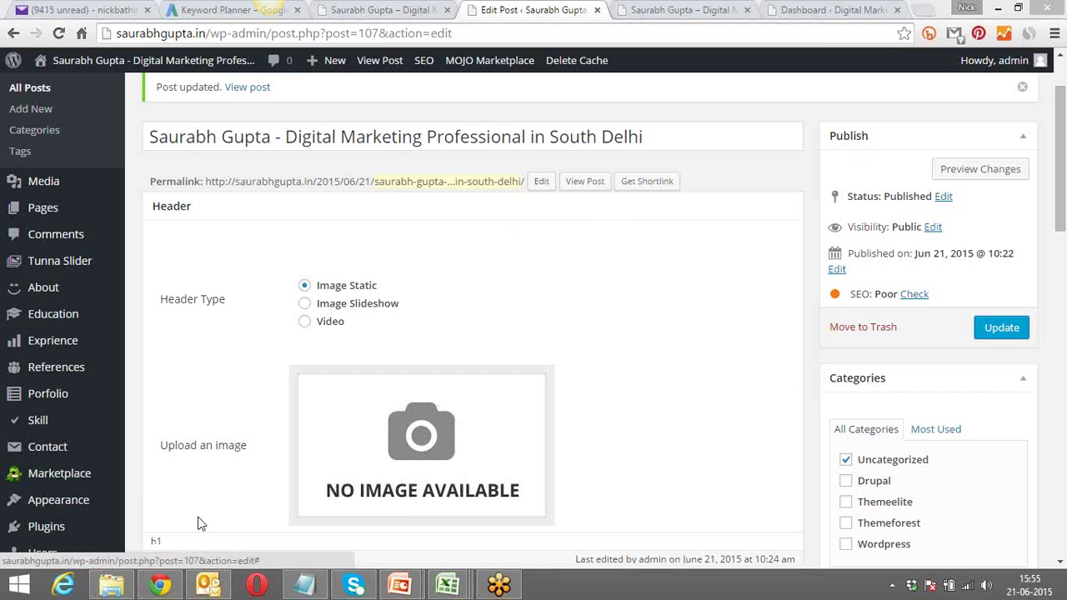
Browse Dropbox > CHECKLISTS - SEO > On Page Templates and open On_Page_Checklist.xlsx
{"action": "left_click", "coordinate": [111, 586]}
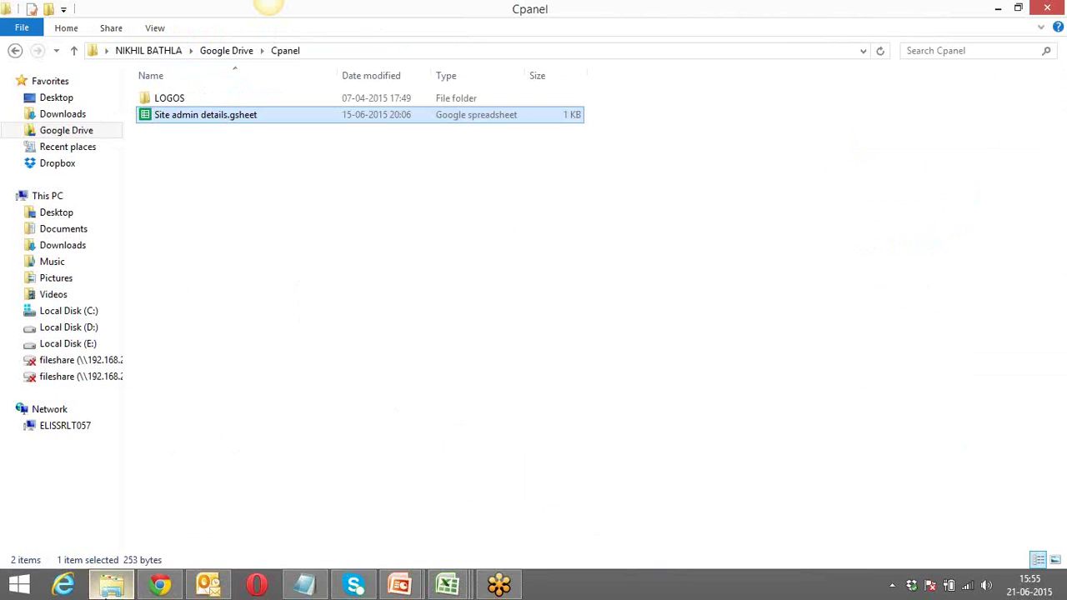
{"action": "left_click", "coordinate": [212, 301]}
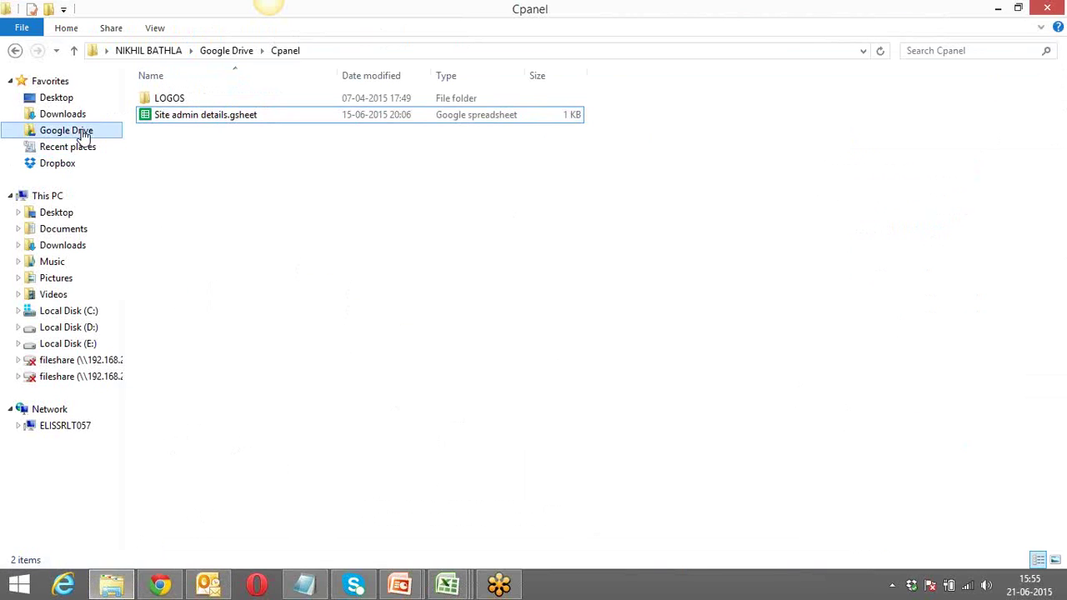
{"action": "left_click", "coordinate": [84, 134]}
{"action": "left_click", "coordinate": [64, 165]}
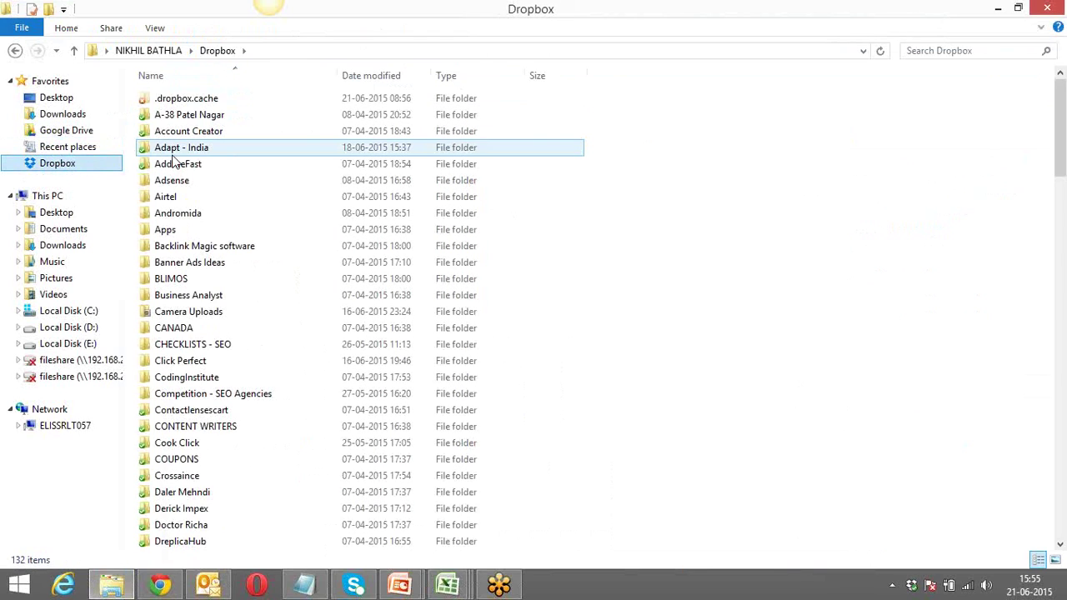
{"action": "left_click", "coordinate": [173, 155]}
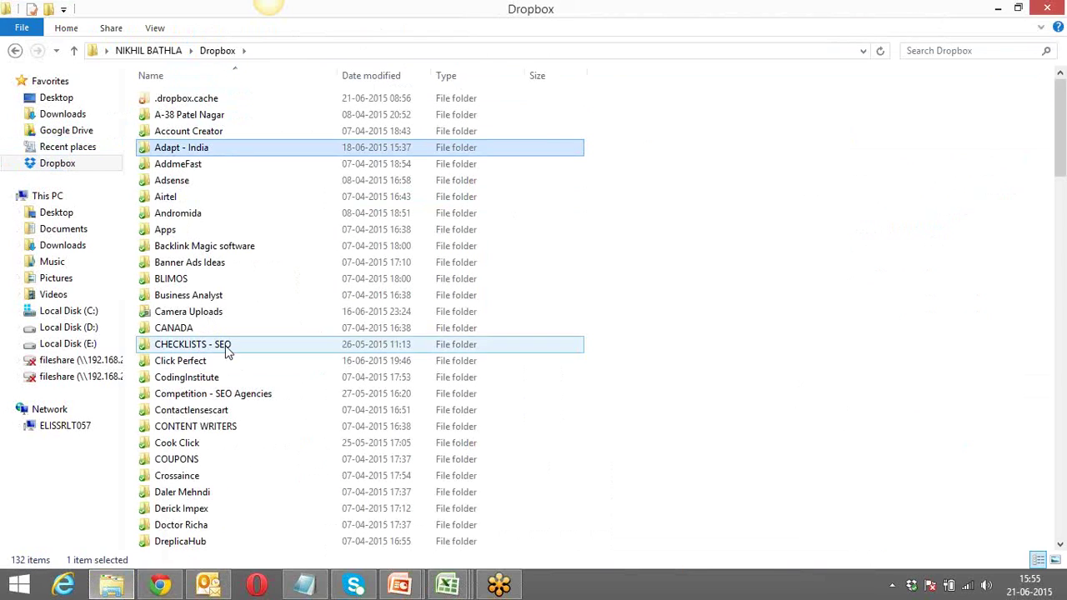
{"action": "double_click", "coordinate": [220, 344]}
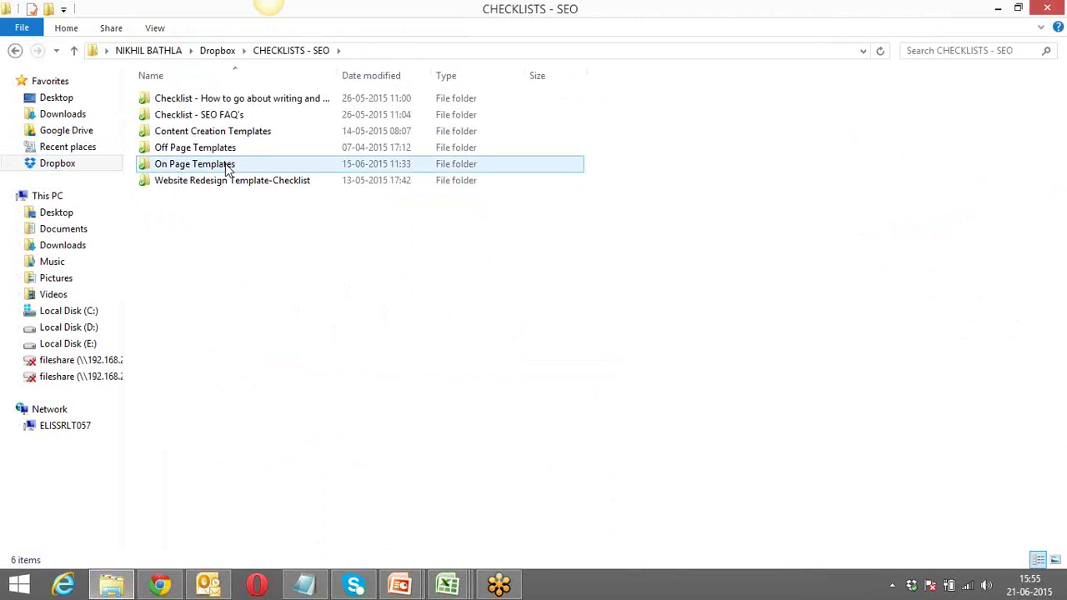
{"action": "double_click", "coordinate": [223, 164]}
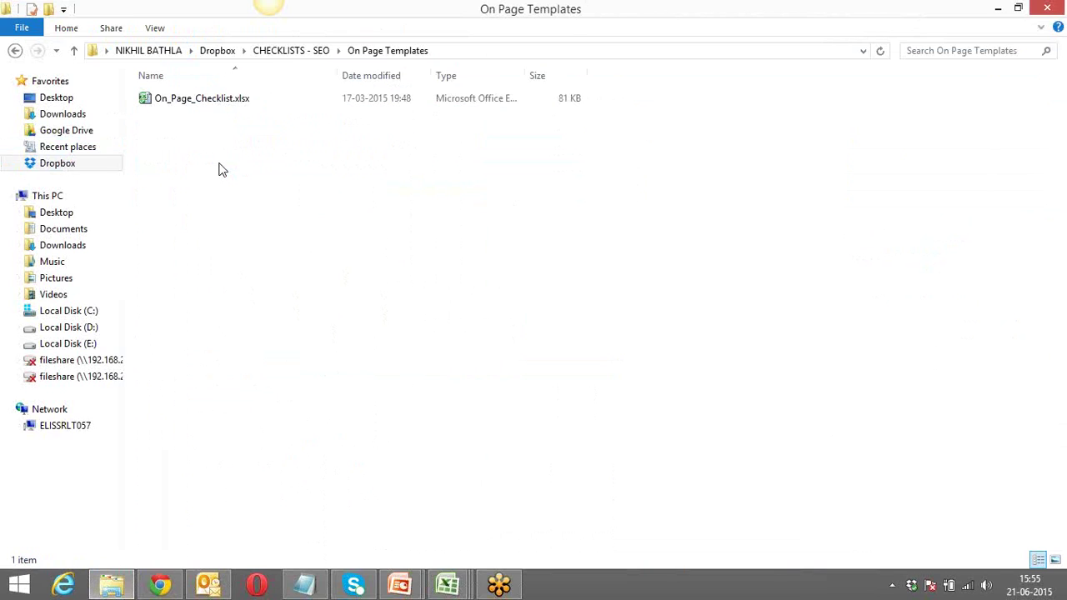
{"action": "double_click", "coordinate": [232, 102]}
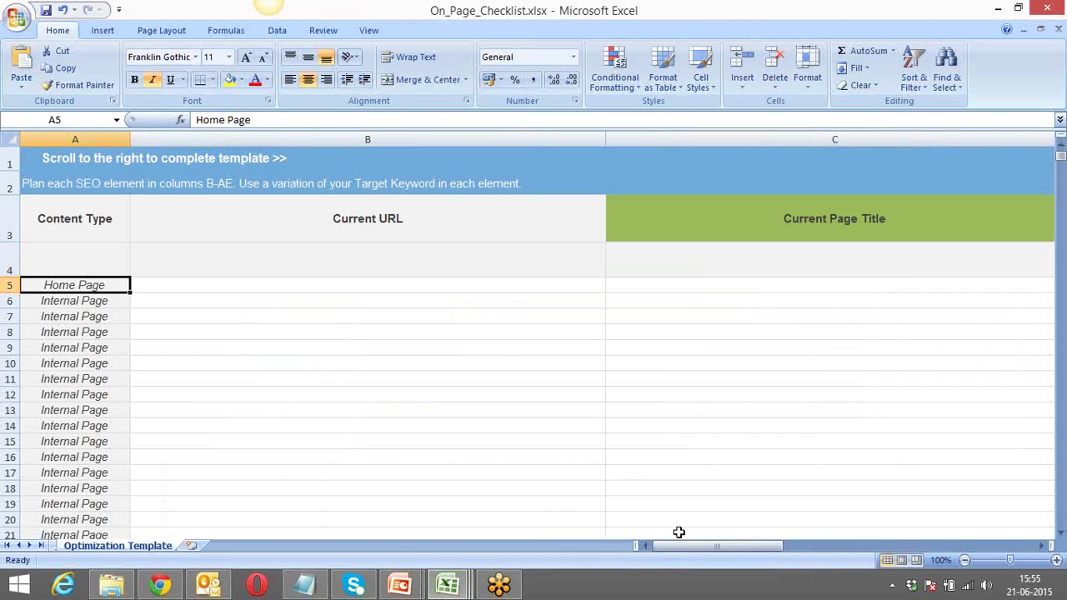
Step through the Current URL cells from B5 to the sheet top, then go back to CHECKLISTS - SEO
{"action": "left_click_drag", "start_coordinate": [688, 544], "coordinate": [680, 543]}
{"action": "left_click", "coordinate": [268, 285]}
{"action": "key", "text": "Down"}
{"action": "key", "text": "Down"}
{"action": "key", "text": "Down"}
{"action": "key", "text": "Down"}
{"action": "key", "text": "Down"}
{"action": "key", "text": "Down"}
{"action": "key", "text": "Down"}
{"action": "key", "text": "Down"}
{"action": "key", "text": "Down"}
{"action": "key", "text": "Down"}
{"action": "key", "text": "Down"}
{"action": "key", "text": "Down"}
{"action": "key", "text": "Down"}
{"action": "key", "text": "Down"}
{"action": "key", "text": "Down"}
{"action": "key", "text": "Down"}
{"action": "key", "text": "Down"}
{"action": "key", "text": "Down"}
{"action": "key", "text": "Down"}
{"action": "key", "text": "Down"}
{"action": "key", "text": "Down"}
{"action": "key", "text": "Down"}
{"action": "key", "text": "Down"}
{"action": "key", "text": "Down"}
{"action": "key", "text": "Up"}
{"action": "key", "text": "Up"}
{"action": "key", "text": "Up"}
{"action": "key", "text": "Up"}
{"action": "key", "text": "Up"}
{"action": "key", "text": "Up"}
{"action": "key", "text": "Up"}
{"action": "key", "text": "Up"}
{"action": "key", "text": "Up"}
{"action": "key", "text": "Up"}
{"action": "key", "text": "Up"}
{"action": "key", "text": "Up"}
{"action": "key", "text": "Up"}
{"action": "key", "text": "Up"}
{"action": "key", "text": "Up"}
{"action": "key", "text": "Up"}
{"action": "key", "text": "Up"}
{"action": "key", "text": "Up"}
{"action": "key", "text": "Up"}
{"action": "key", "text": "Up"}
{"action": "key", "text": "ctrl+Home"}
{"action": "key", "text": "Down"}
{"action": "key", "text": "Down"}
{"action": "key", "text": "Down"}
{"action": "key", "text": "Right"}
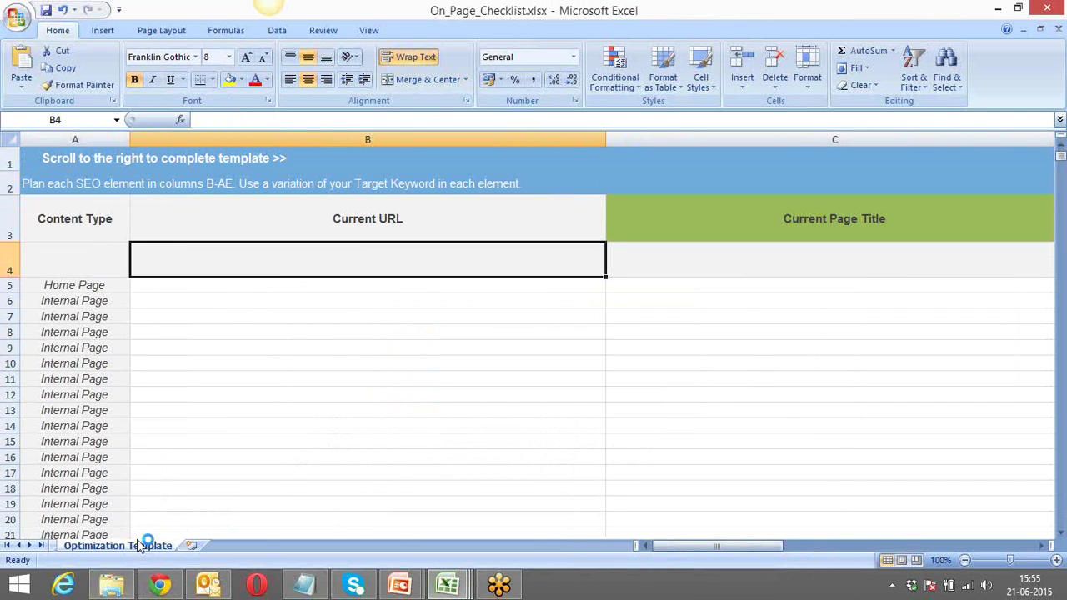
{"action": "left_click", "coordinate": [111, 586]}
{"action": "left_click", "coordinate": [287, 50]}
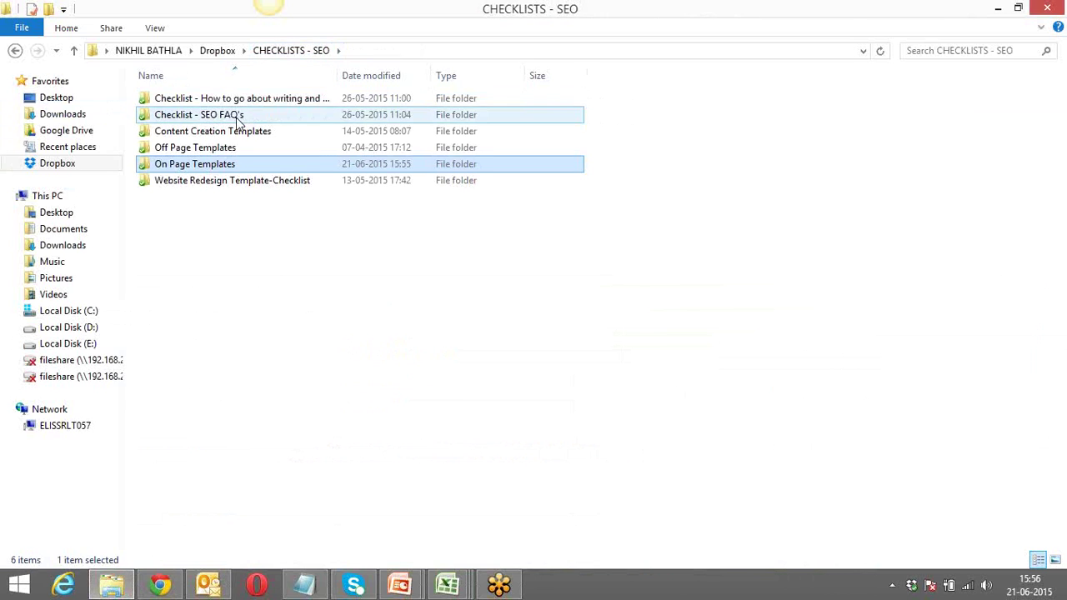
Go through SEO Leads > Propchill.com > On Page Tags - Propchill and open PropChill Meta Sheet.xlsx
{"action": "left_click", "coordinate": [219, 51]}
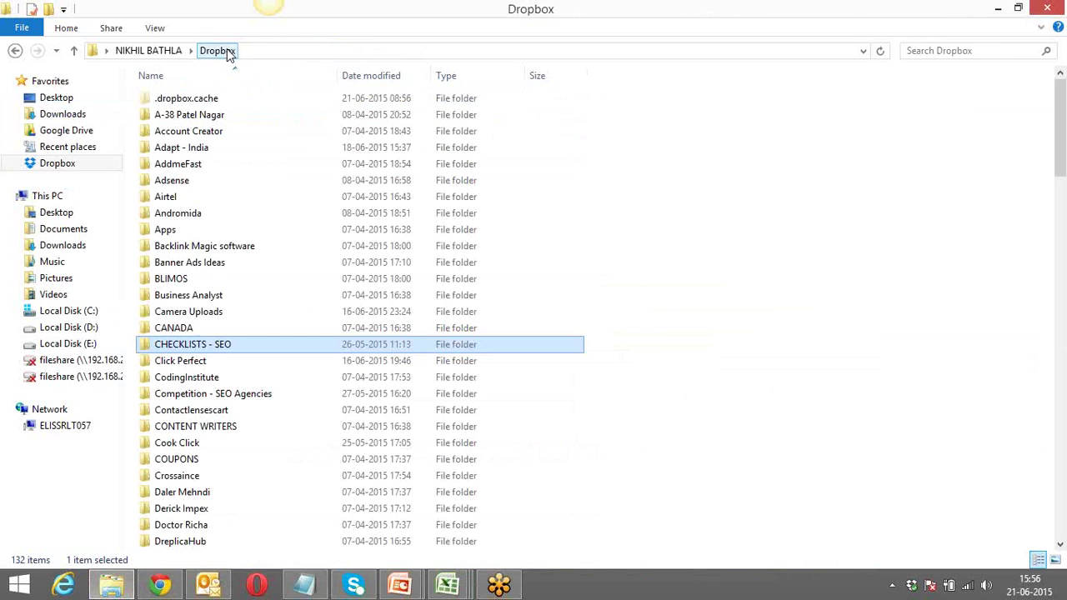
{"action": "left_click", "coordinate": [191, 245]}
{"action": "type", "text": "seo"}
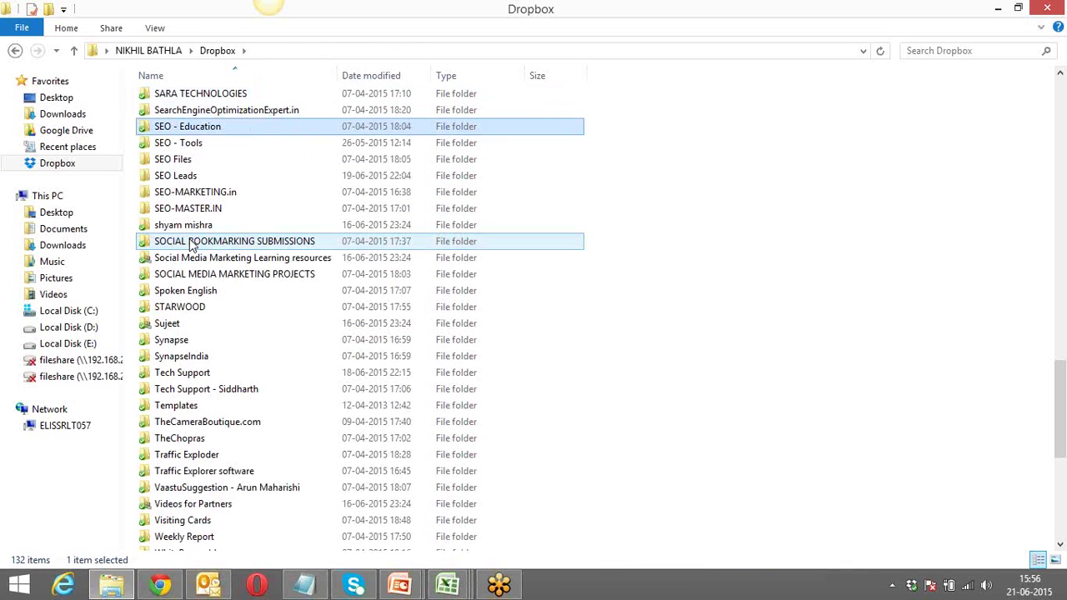
{"action": "double_click", "coordinate": [221, 175]}
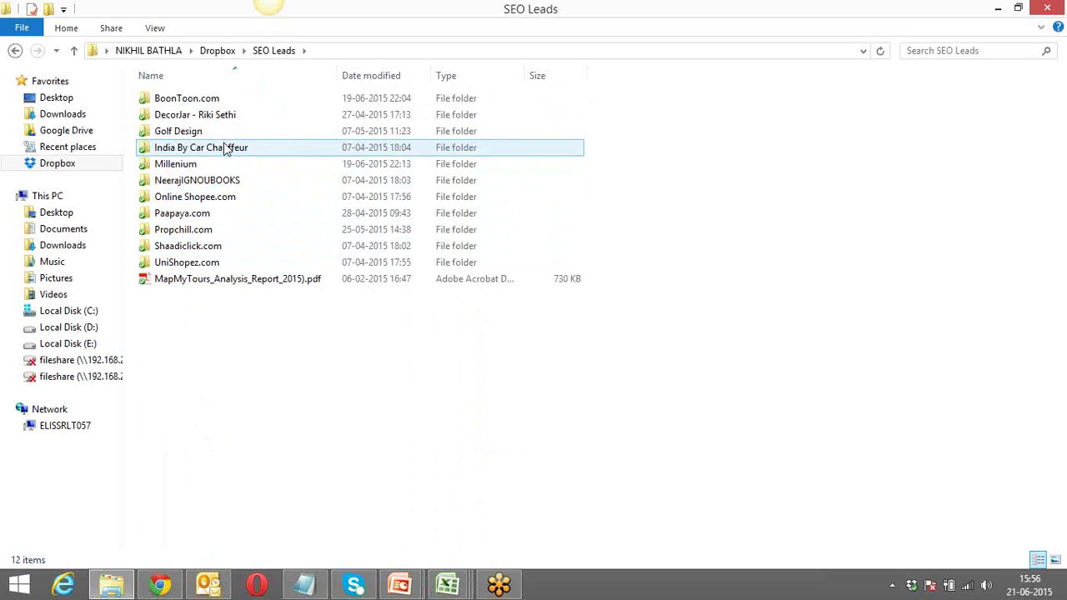
{"action": "left_click", "coordinate": [206, 233]}
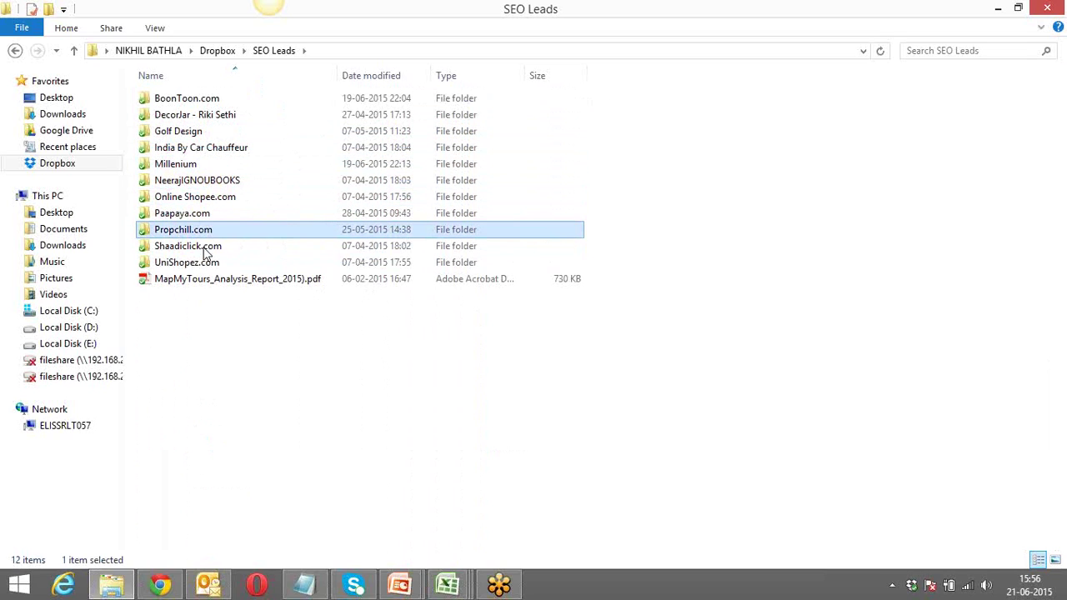
{"action": "double_click", "coordinate": [208, 231]}
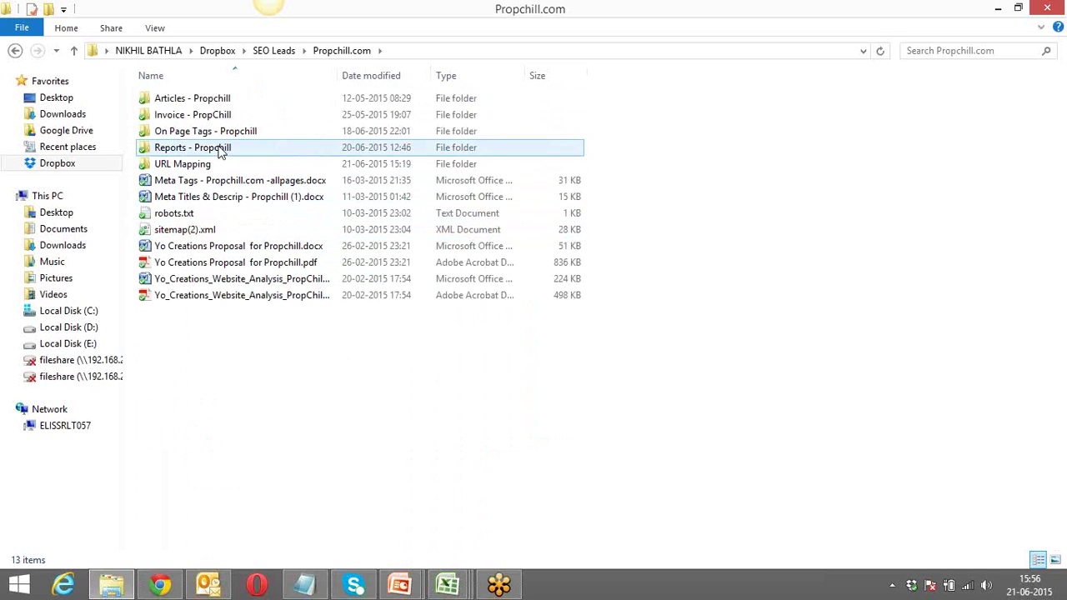
{"action": "double_click", "coordinate": [227, 134]}
{"action": "double_click", "coordinate": [225, 100]}
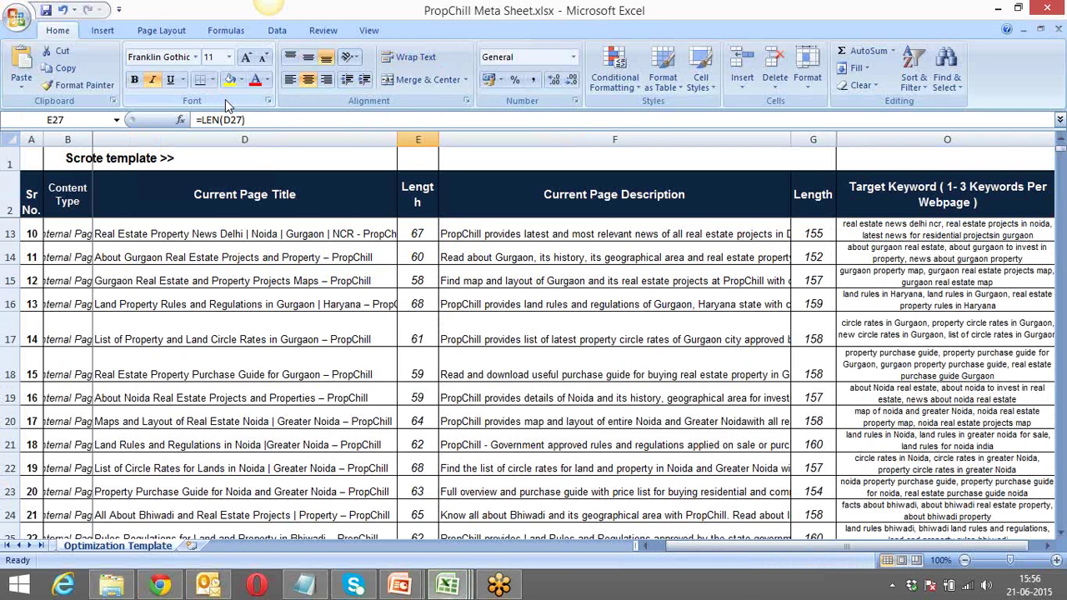
Widen column B so the Home Page and Internal Page content types fit
{"action": "left_click", "coordinate": [133, 248]}
{"action": "key", "text": "Left"}
{"action": "key", "text": "Left"}
{"action": "key", "text": "Left"}
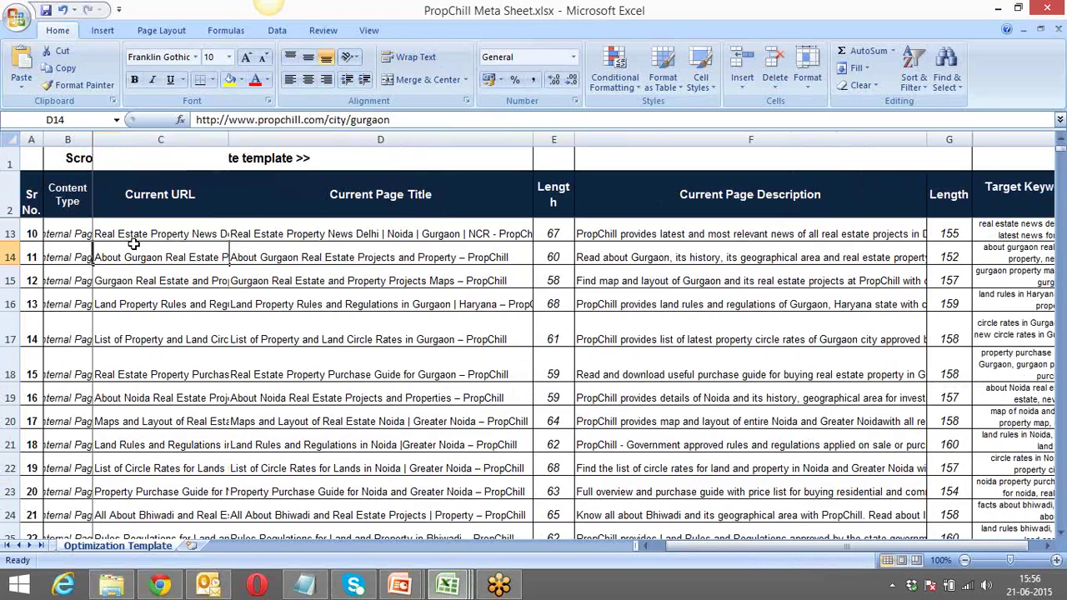
{"action": "key", "text": "Up"}
{"action": "key", "text": "Up"}
{"action": "key", "text": "Up"}
{"action": "key", "text": "Up"}
{"action": "key", "text": "Up"}
{"action": "key", "text": "Up"}
{"action": "key", "text": "Up"}
{"action": "key", "text": "Up"}
{"action": "key", "text": "Up"}
{"action": "key", "text": "Up"}
{"action": "key", "text": "Up"}
{"action": "key", "text": "Up"}
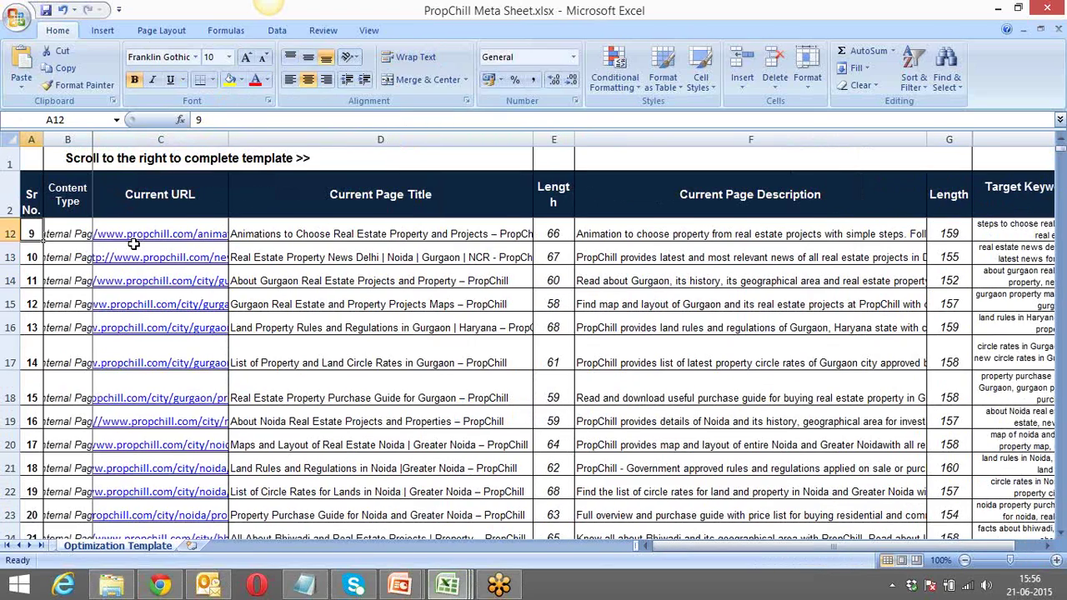
{"action": "key", "text": "Down"}
{"action": "key", "text": "Down"}
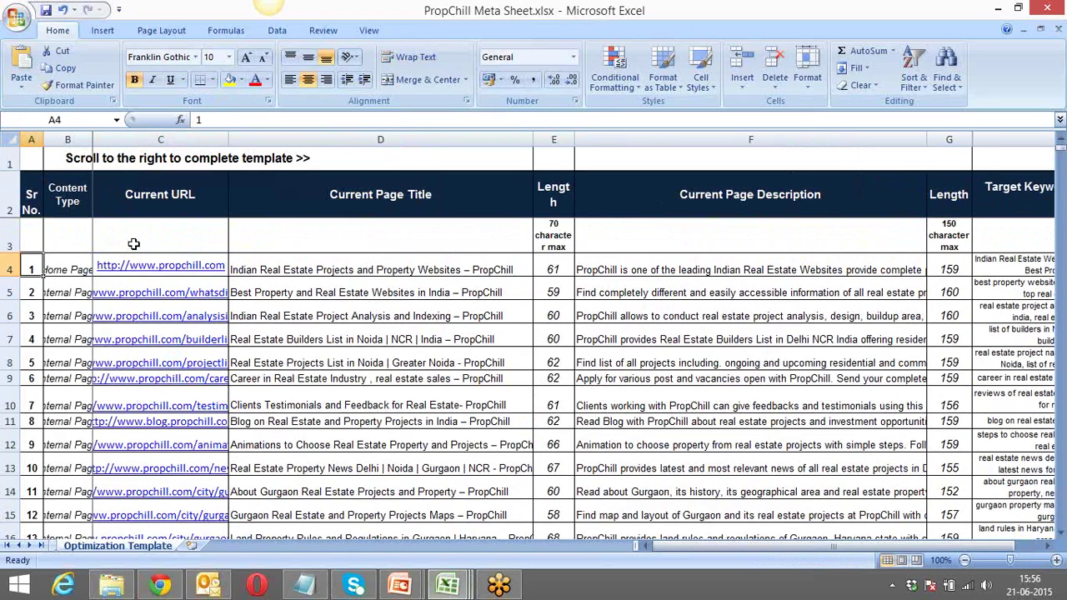
{"action": "left_click_drag", "start_coordinate": [93, 139], "coordinate": [147, 148]}
Review the Home Page row's title, description and their length formulas
{"action": "left_click", "coordinate": [90, 268]}
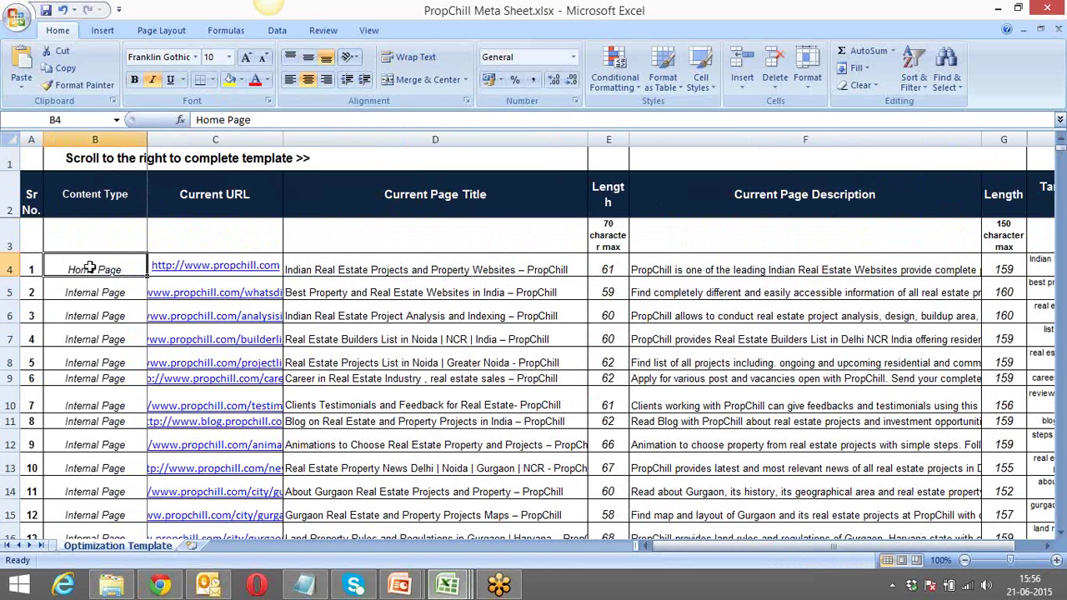
{"action": "key", "text": "Down"}
{"action": "key", "text": "Right"}
{"action": "key", "text": "Right"}
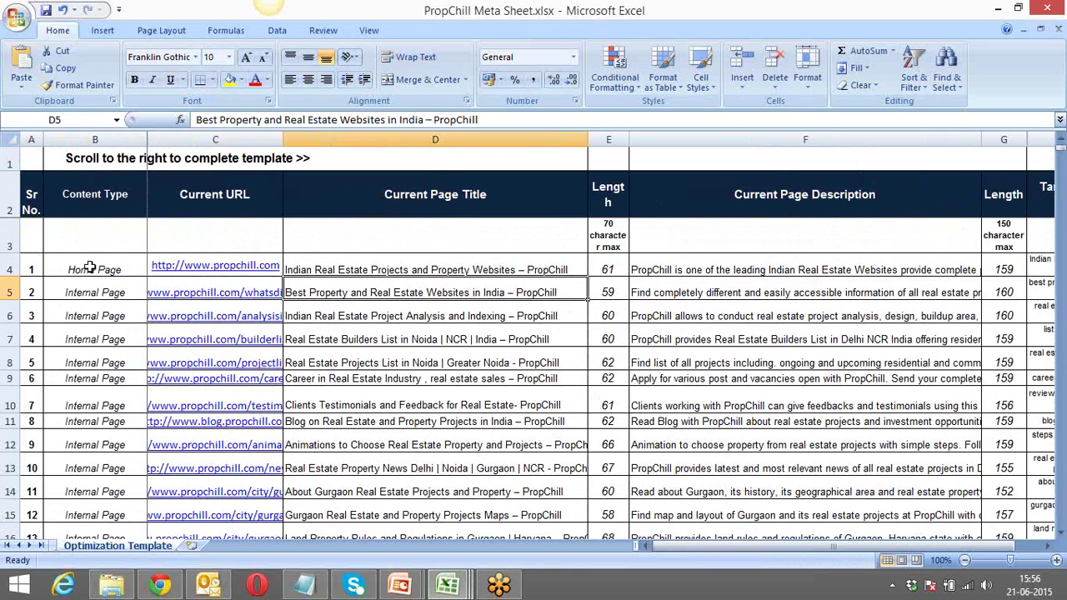
{"action": "key", "text": "Right"}
{"action": "key", "text": "Right"}
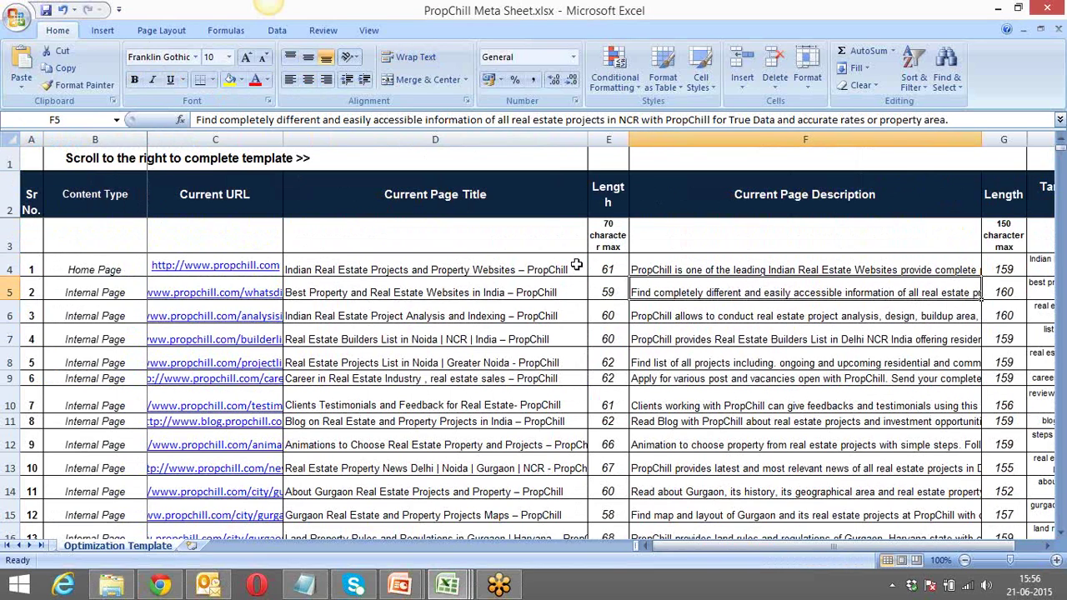
{"action": "left_click", "coordinate": [600, 265]}
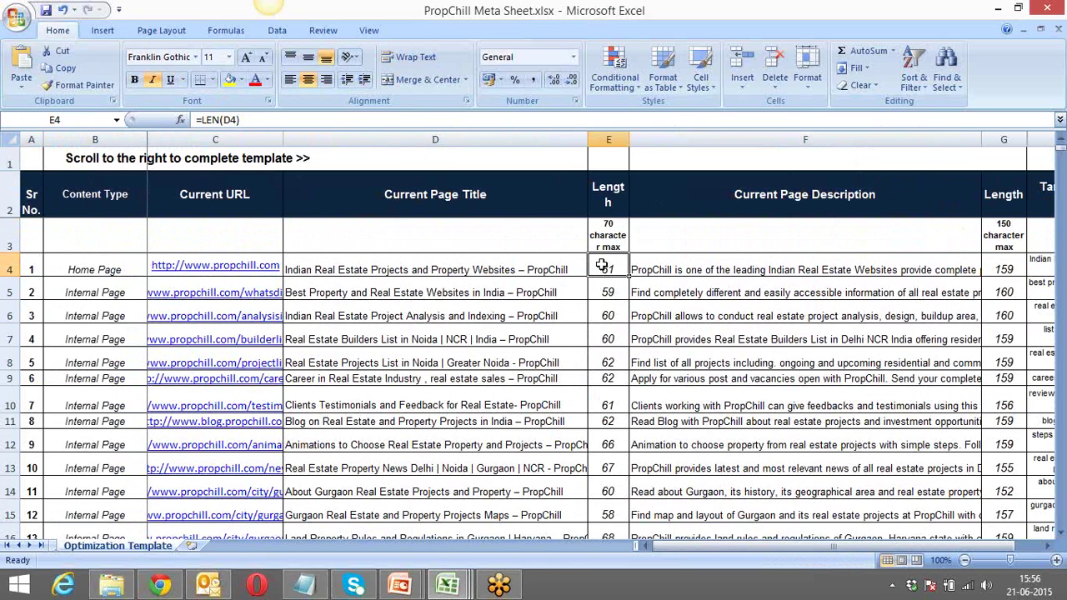
{"action": "key", "text": "Right"}
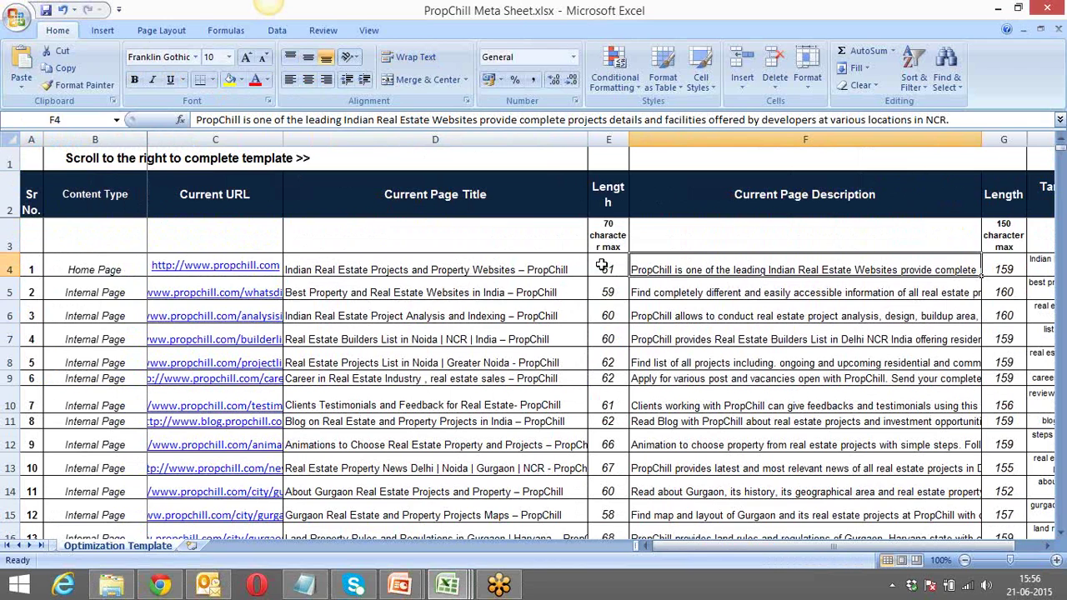
{"action": "key", "text": "Right"}
{"action": "key", "text": "Right"}
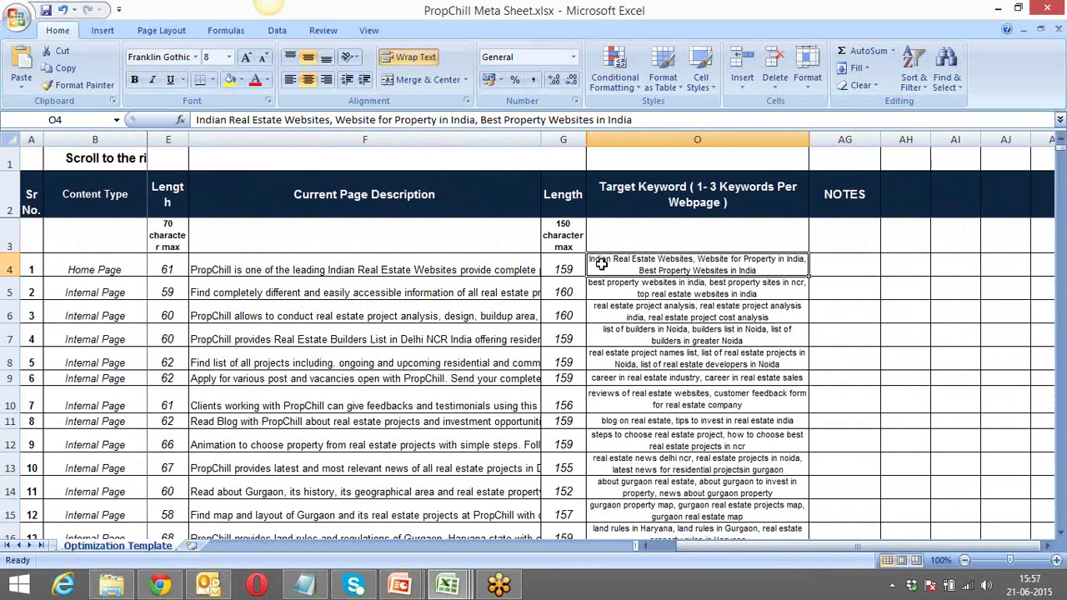
{"action": "key", "text": "Left"}
{"action": "key", "text": "Left"}
{"action": "key", "text": "Left"}
{"action": "key", "text": "Left"}
{"action": "key", "text": "Left"}
{"action": "key", "text": "Left"}
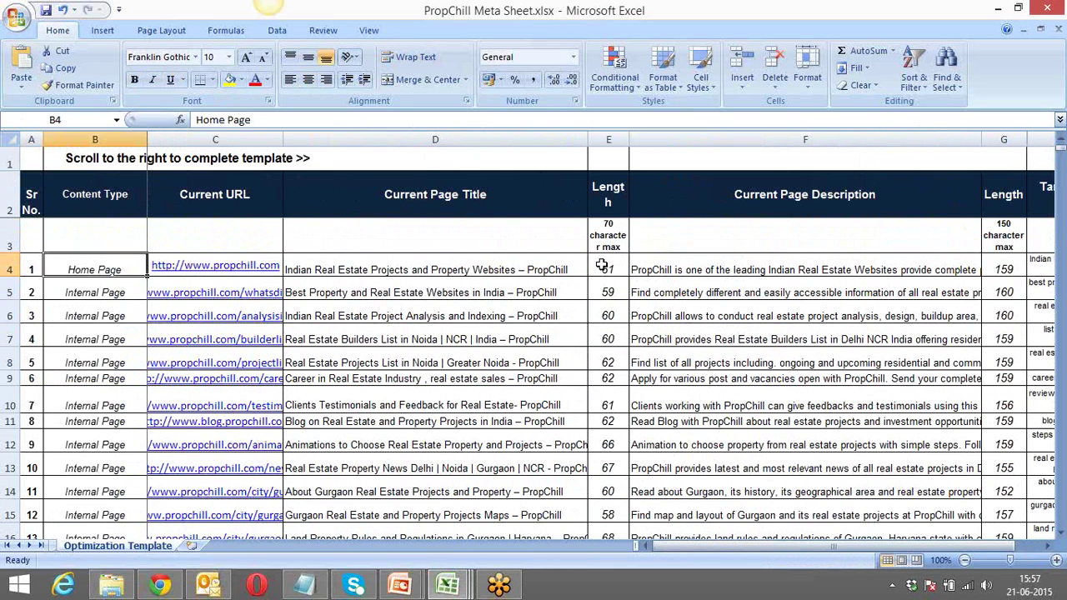
{"action": "key", "text": "Right"}
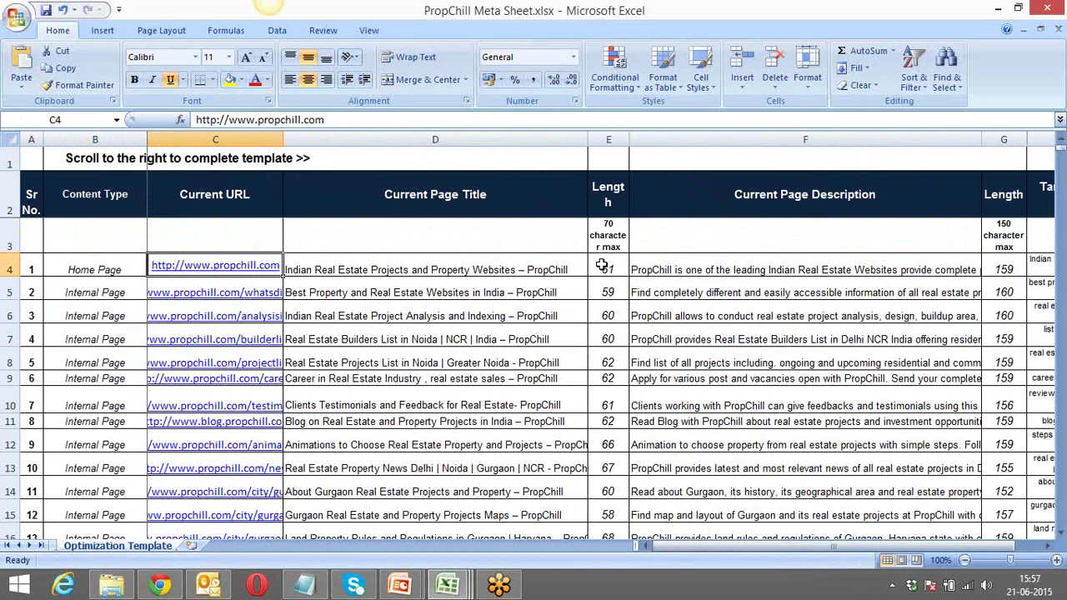
{"action": "key", "text": "Down"}
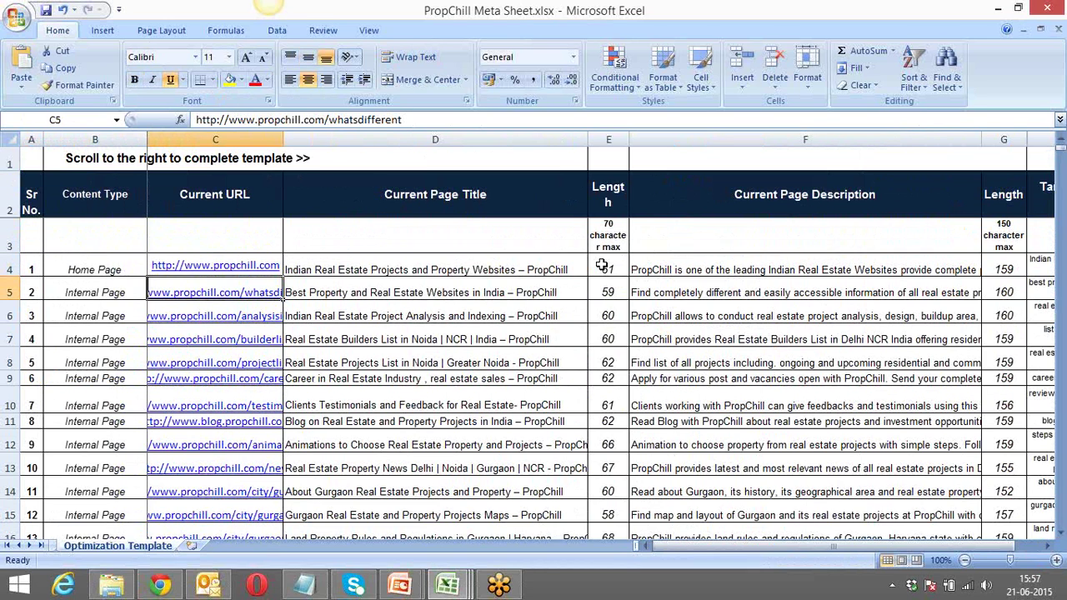
{"action": "key", "text": "Right"}
{"action": "key", "text": "Right"}
{"action": "key", "text": "Right"}
{"action": "key", "text": "Right"}
{"action": "key", "text": "Right"}
{"action": "key", "text": "Right"}
{"action": "key", "text": "Right"}
{"action": "key", "text": "Right"}
{"action": "key", "text": "Right"}
{"action": "key", "text": "Right"}
{"action": "key", "text": "Right"}
{"action": "key", "text": "Right"}
{"action": "key", "text": "Left"}
{"action": "key", "text": "Left"}
{"action": "key", "text": "Left"}
{"action": "key", "text": "Left"}
{"action": "key", "text": "Left"}
{"action": "key", "text": "Left"}
{"action": "key", "text": "Left"}
{"action": "key", "text": "Left"}
{"action": "key", "text": "Left"}
{"action": "key", "text": "Left"}
{"action": "key", "text": "Left"}
{"action": "key", "text": "Left"}
{"action": "key", "text": "Left"}
{"action": "key", "text": "Left"}
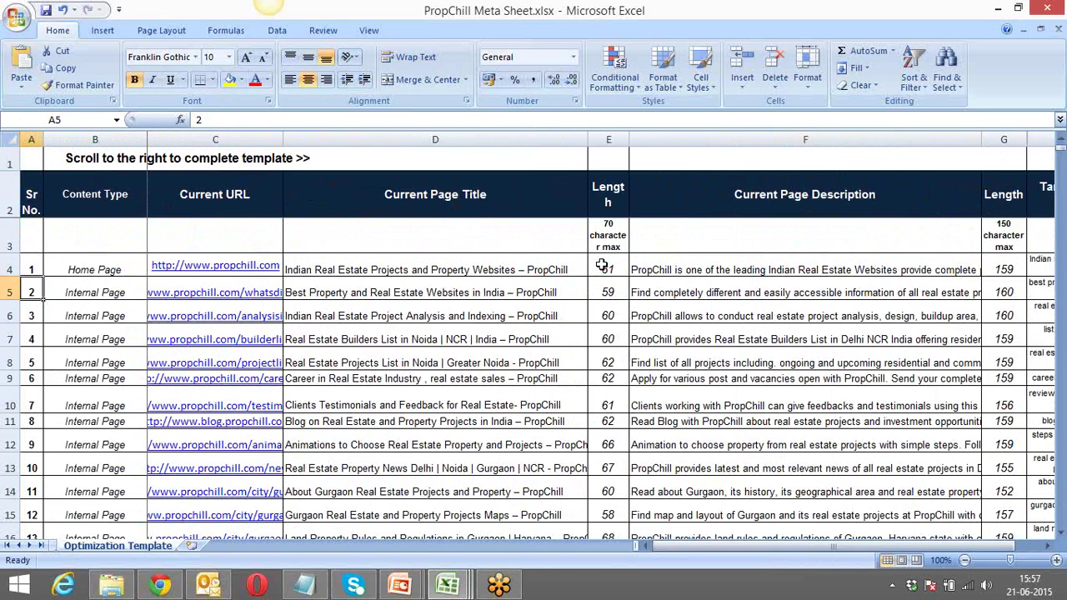
{"action": "key", "text": "Right"}
{"action": "key", "text": "Up"}
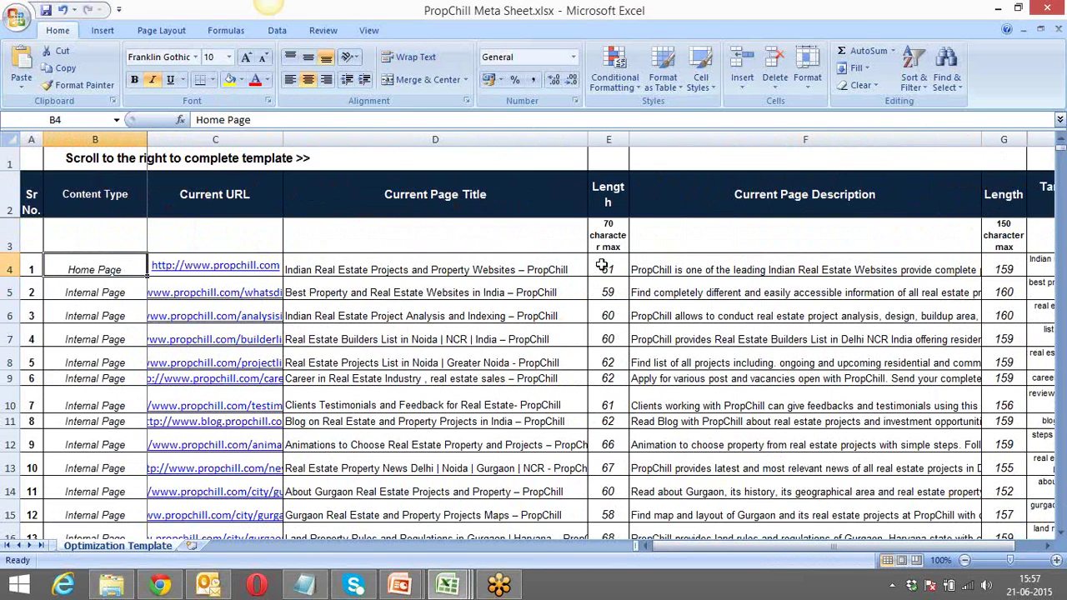
{"action": "key", "text": "Down"}
{"action": "key", "text": "Right"}
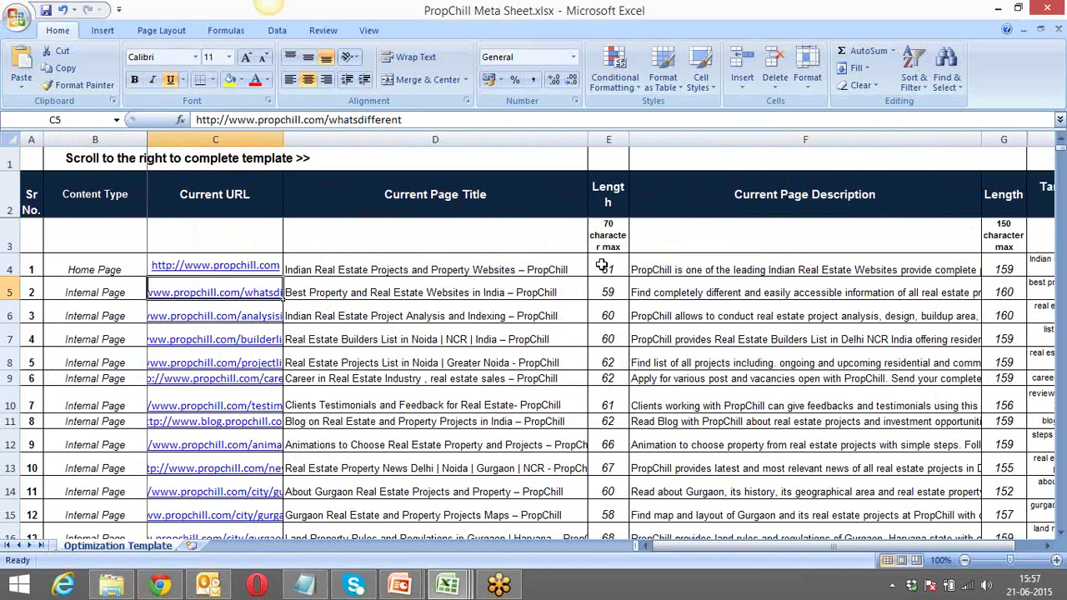
{"action": "key", "text": "Down"}
{"action": "key", "text": "Down"}
{"action": "key", "text": "Down"}
{"action": "key", "text": "Down"}
{"action": "key", "text": "Down"}
{"action": "key", "text": "Down"}
{"action": "key", "text": "Down"}
{"action": "key", "text": "Down"}
{"action": "key", "text": "Down"}
{"action": "key", "text": "Down"}
{"action": "key", "text": "Right"}
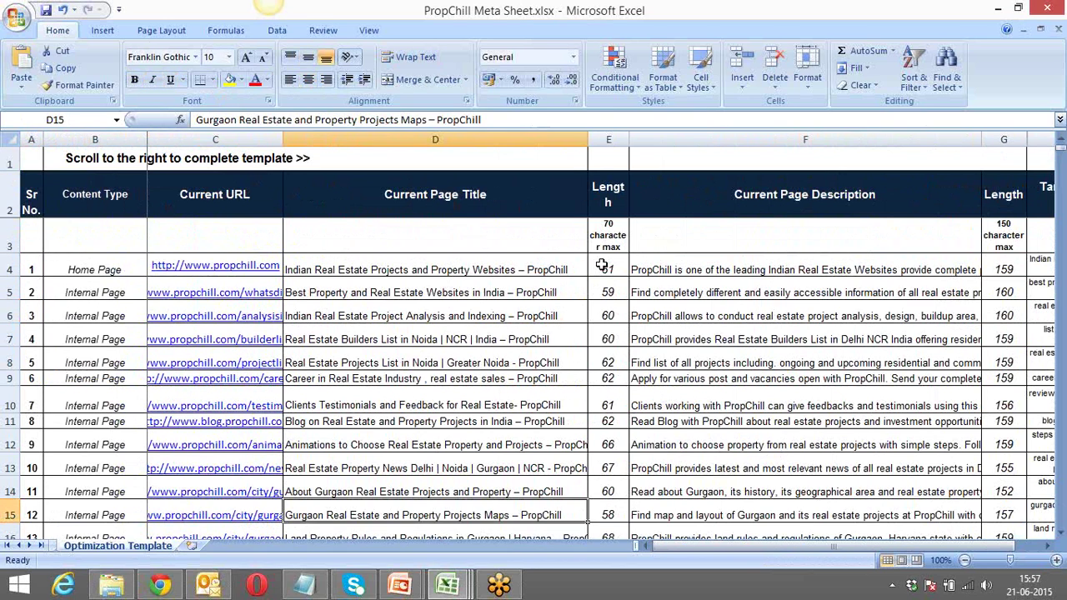
{"action": "key", "text": "Right"}
{"action": "key", "text": "Right"}
{"action": "key", "text": "Right"}
{"action": "key", "text": "Right"}
{"action": "key", "text": "Right"}
{"action": "key", "text": "Left"}
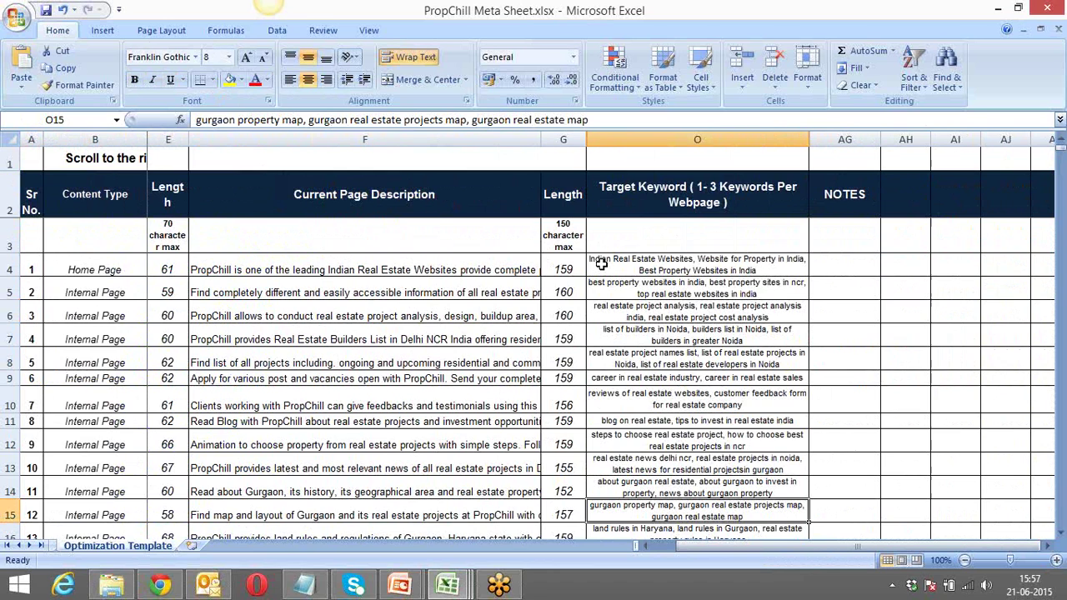
{"action": "key", "text": "Left"}
{"action": "key", "text": "Left"}
{"action": "key", "text": "Left"}
{"action": "key", "text": "Left"}
{"action": "key", "text": "Left"}
{"action": "key", "text": "Left"}
{"action": "key", "text": "Left"}
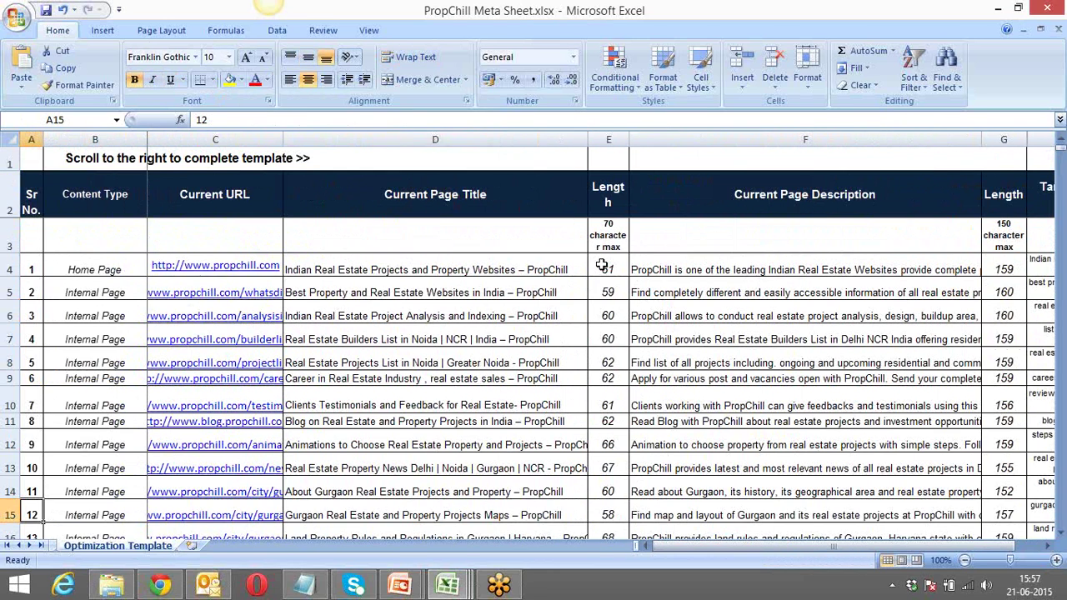
{"action": "key", "text": "Right"}
{"action": "key", "text": "Right"}
{"action": "key", "text": "Right"}
{"action": "key", "text": "Right"}
{"action": "key", "text": "Right"}
{"action": "key", "text": "Right"}
{"action": "key", "text": "Right"}
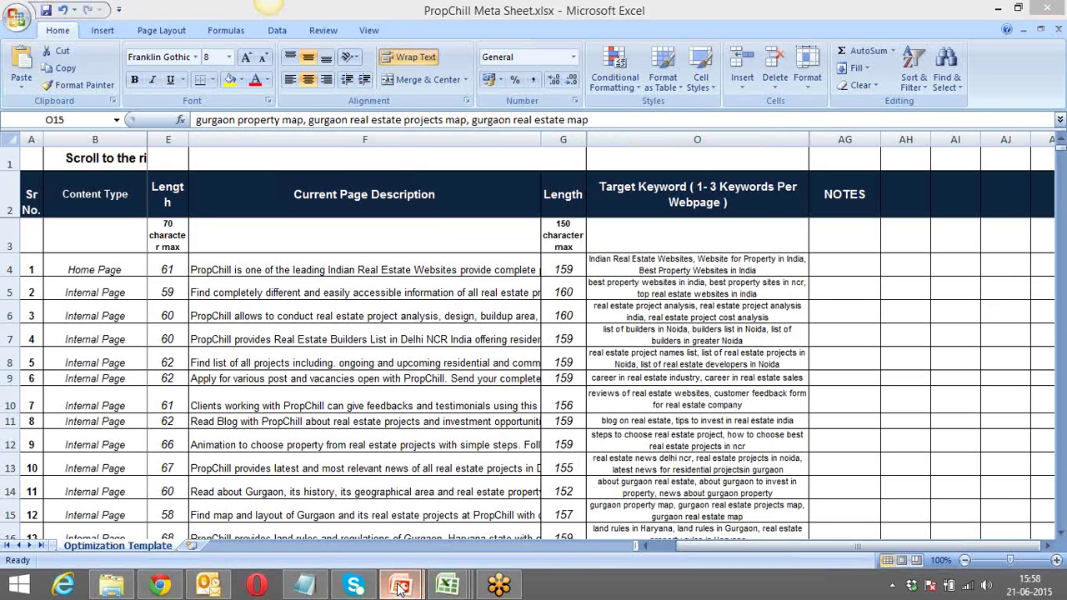
{"action": "mouse_move", "coordinate": [400, 587]}
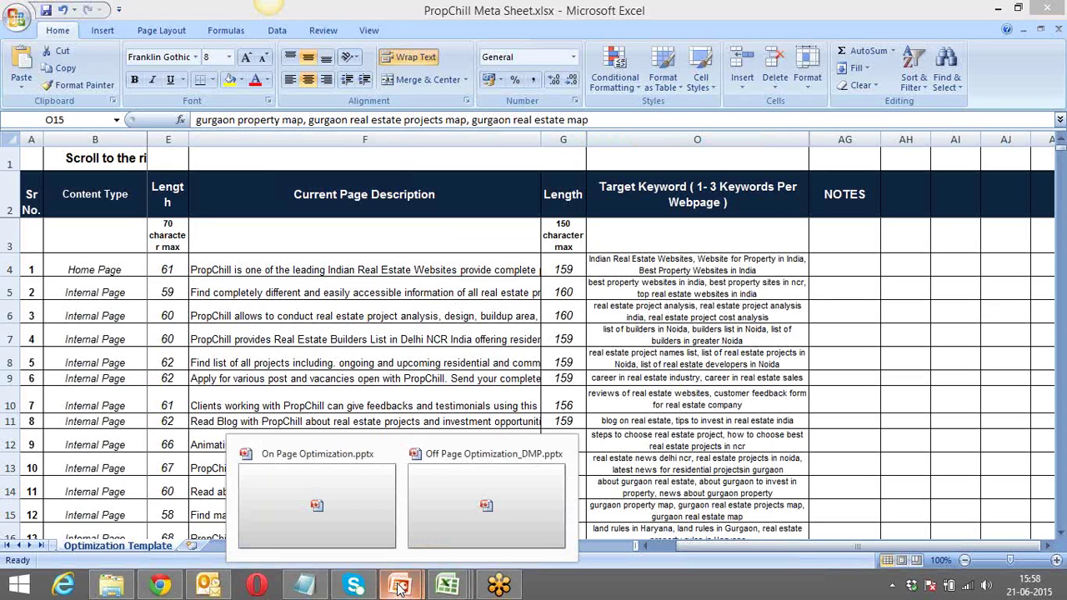
Start the On Page Optimization.pptx slide show and advance to 'Areas that we will address'
{"action": "left_click", "coordinate": [377, 519]}
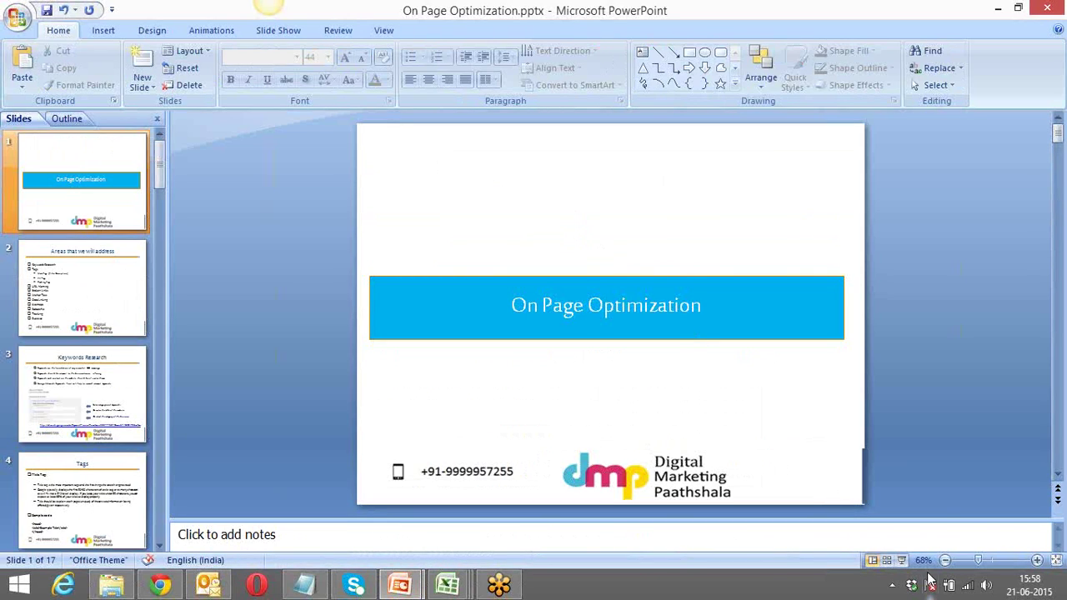
{"action": "left_click", "coordinate": [901, 560]}
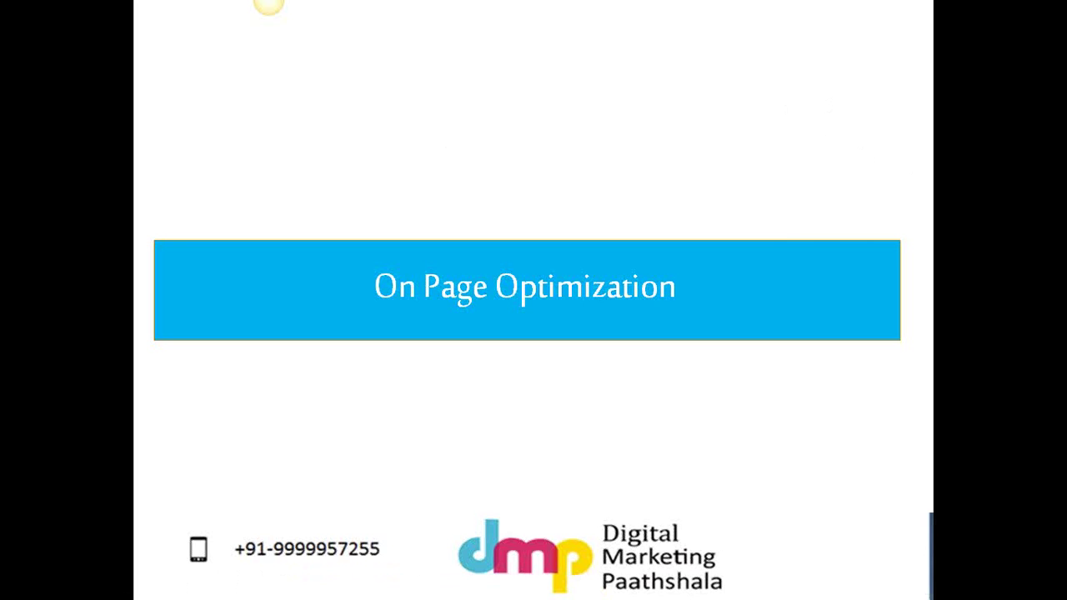
{"action": "key", "text": "Right"}
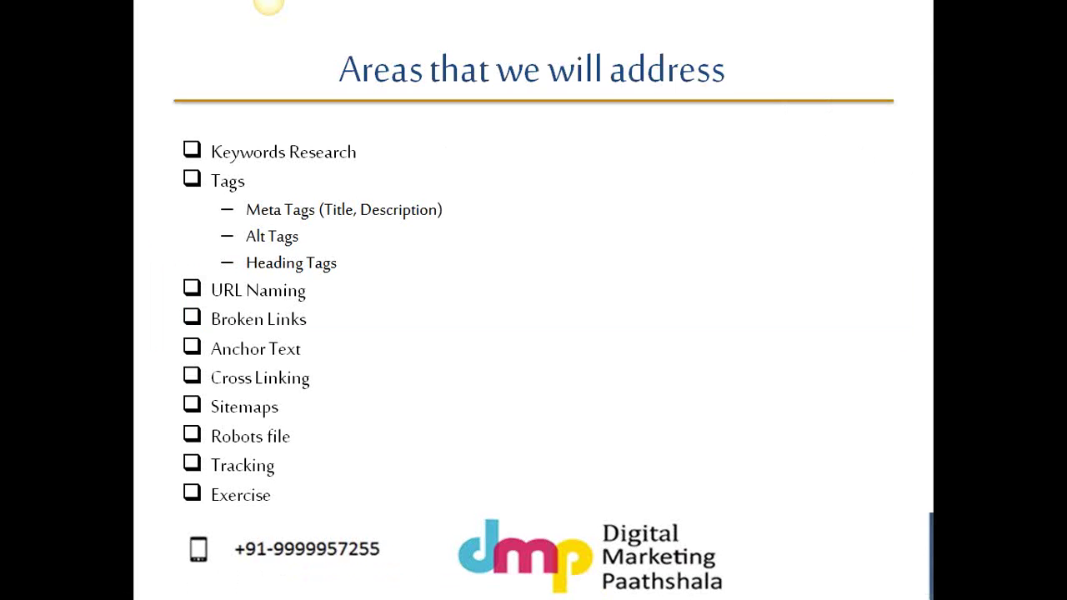
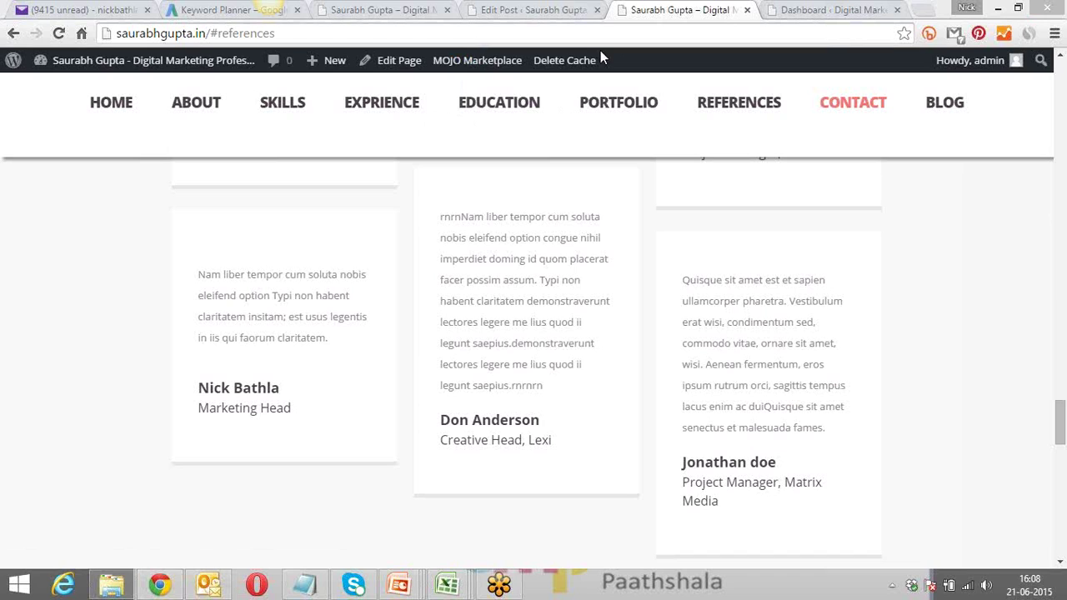
In the post editor, add the surname and a comma after the author's first name, then select the full name
{"action": "left_click", "coordinate": [825, 7]}
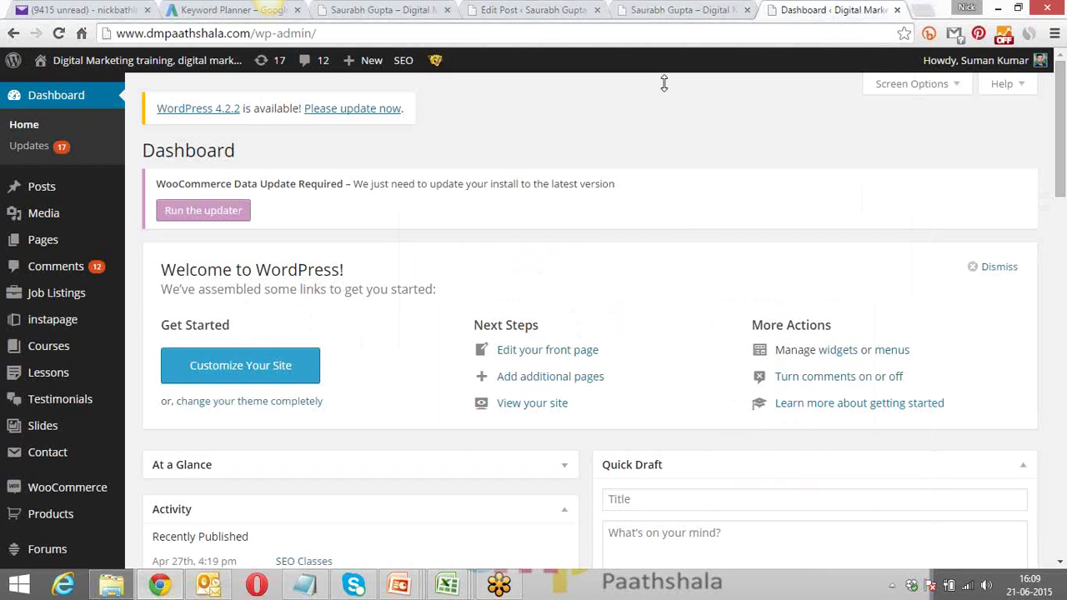
{"action": "left_click", "coordinate": [658, 9]}
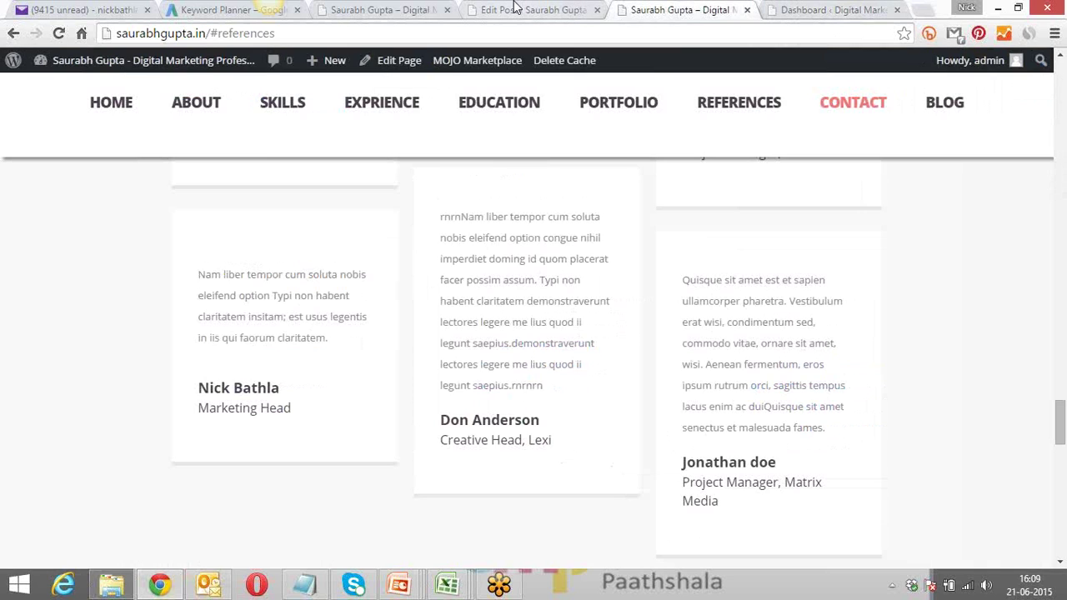
{"action": "left_click", "coordinate": [514, 8]}
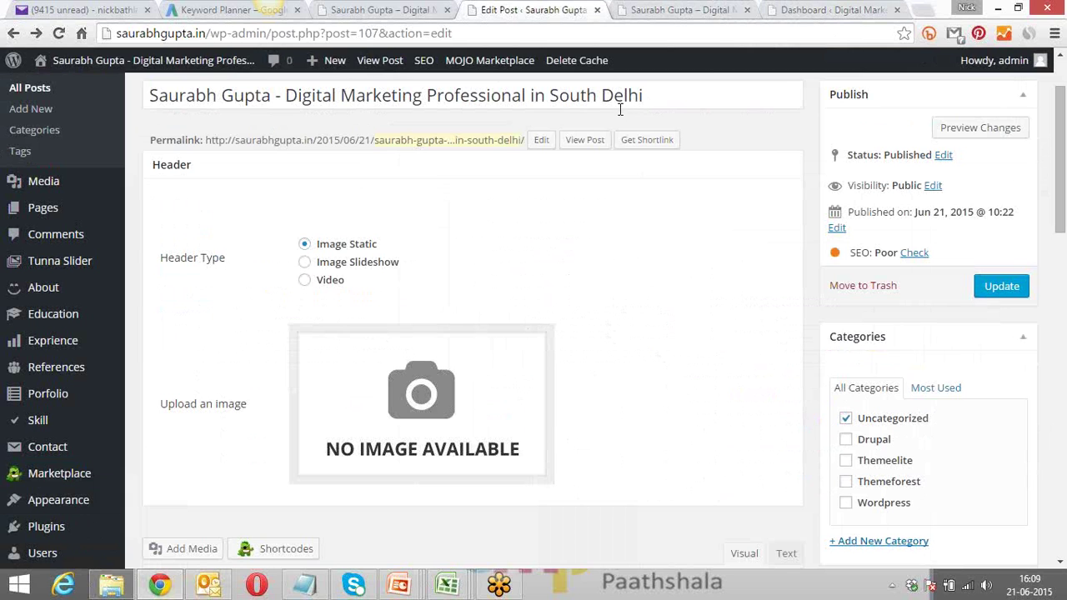
{"action": "left_click_drag", "start_coordinate": [1061, 115], "coordinate": [1061, 250]}
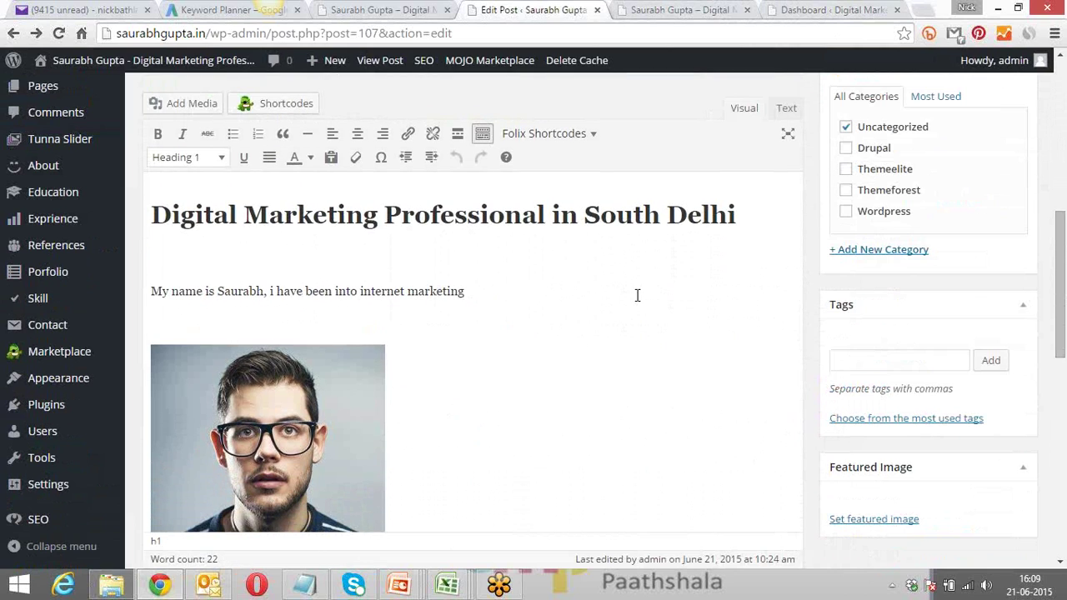
{"action": "left_click", "coordinate": [263, 291]}
{"action": "type", "text": "Gupta,"}
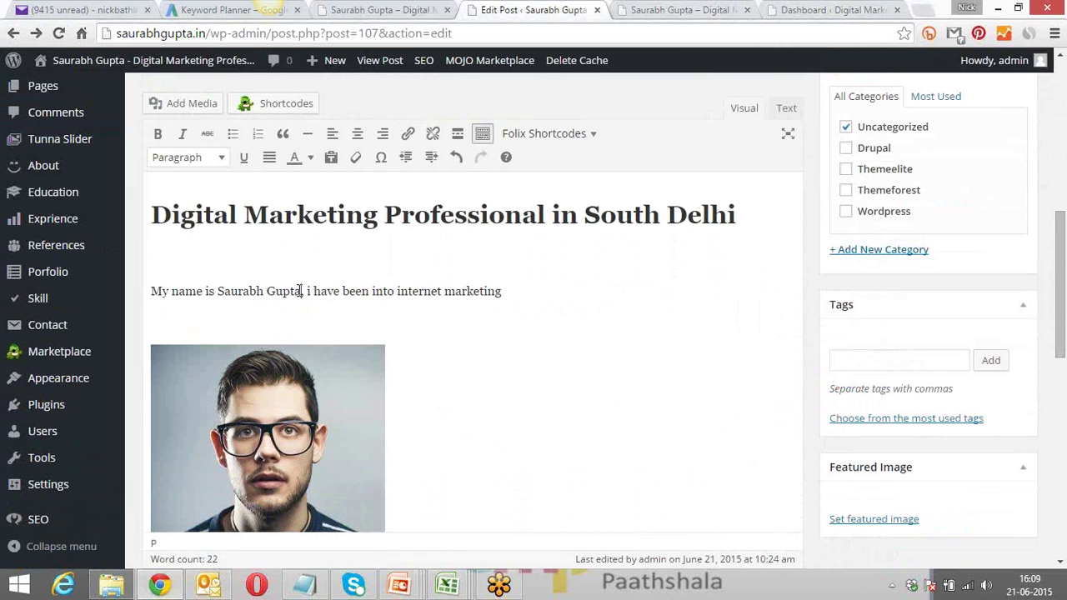
{"action": "left_click_drag", "start_coordinate": [301, 291], "coordinate": [217, 291]}
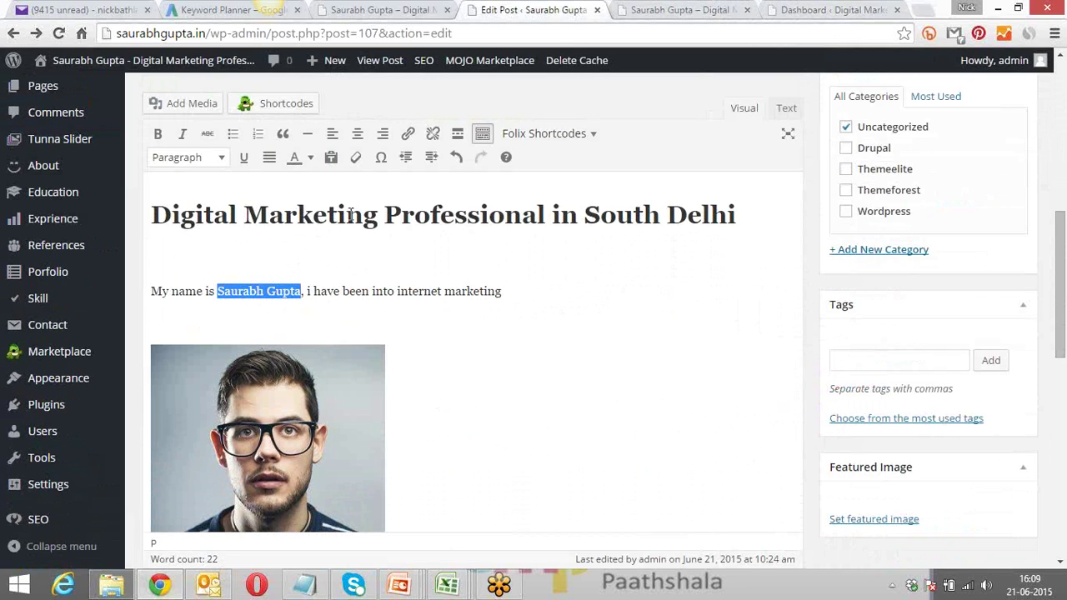
Link the selected author's name to his personal website address, opening in a new window/tab
{"action": "left_click", "coordinate": [408, 135]}
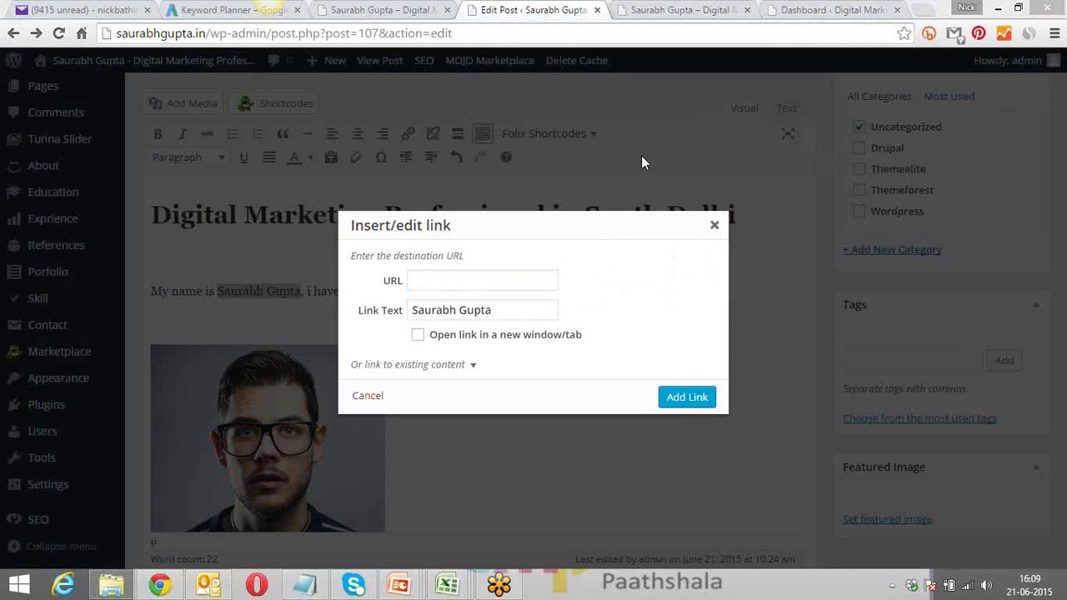
{"action": "left_click", "coordinate": [436, 278]}
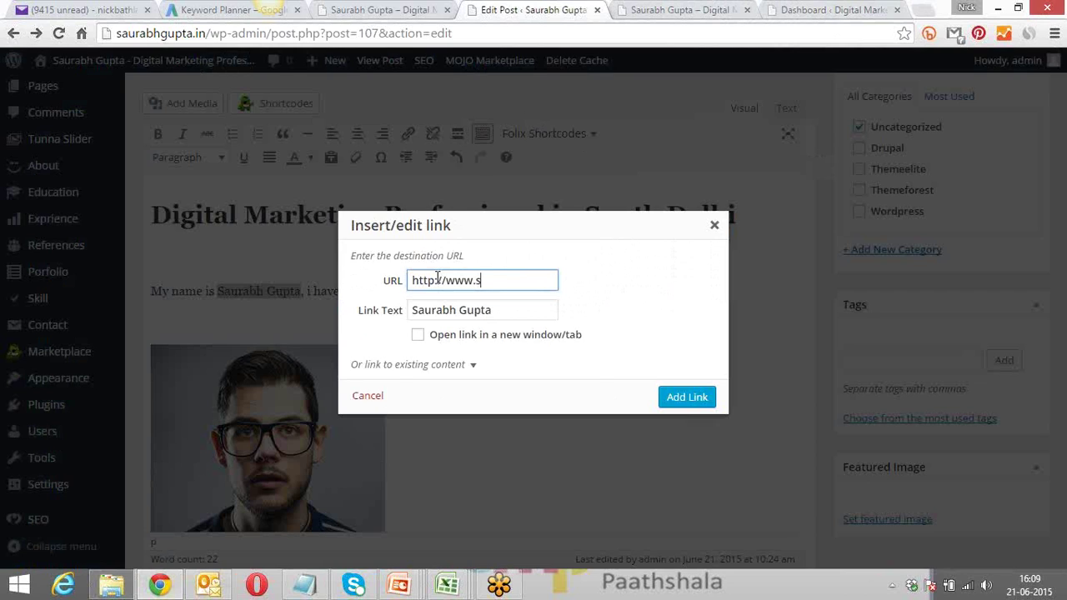
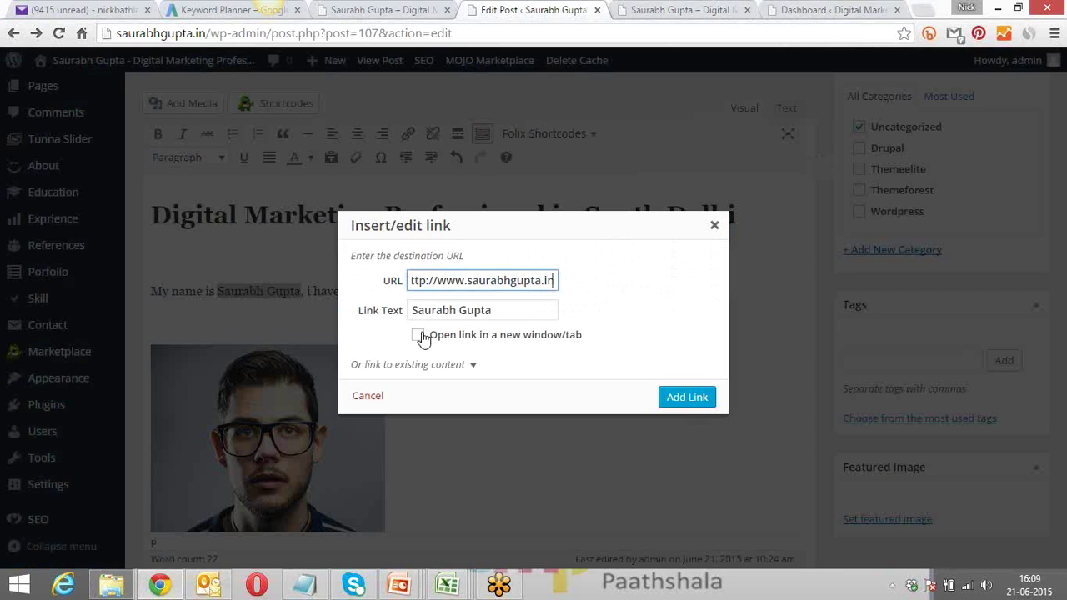
{"action": "left_click", "coordinate": [418, 336]}
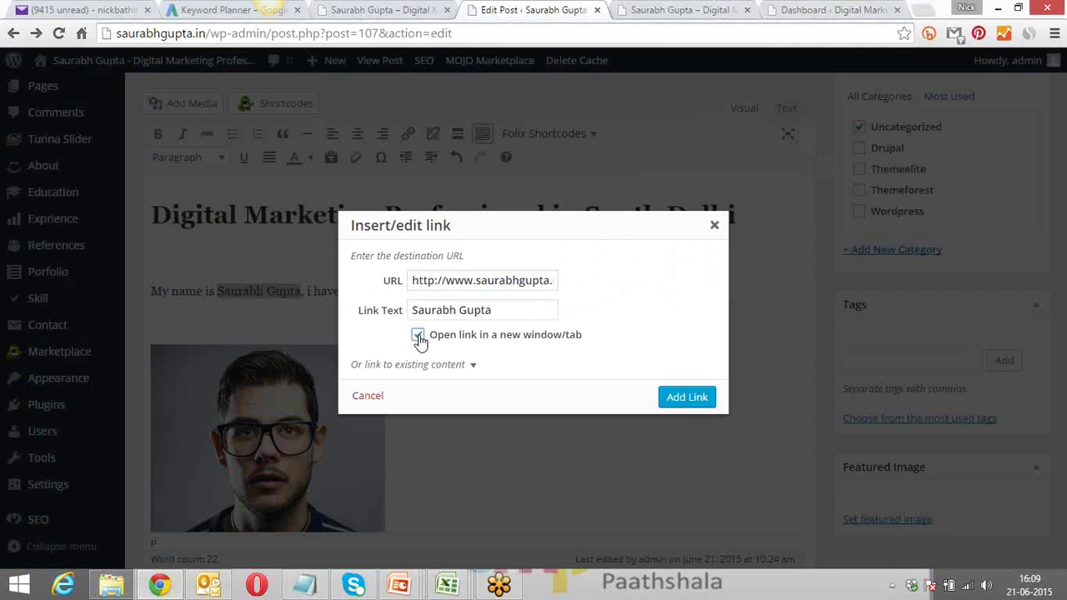
{"action": "left_click_drag", "start_coordinate": [500, 307], "coordinate": [411, 309]}
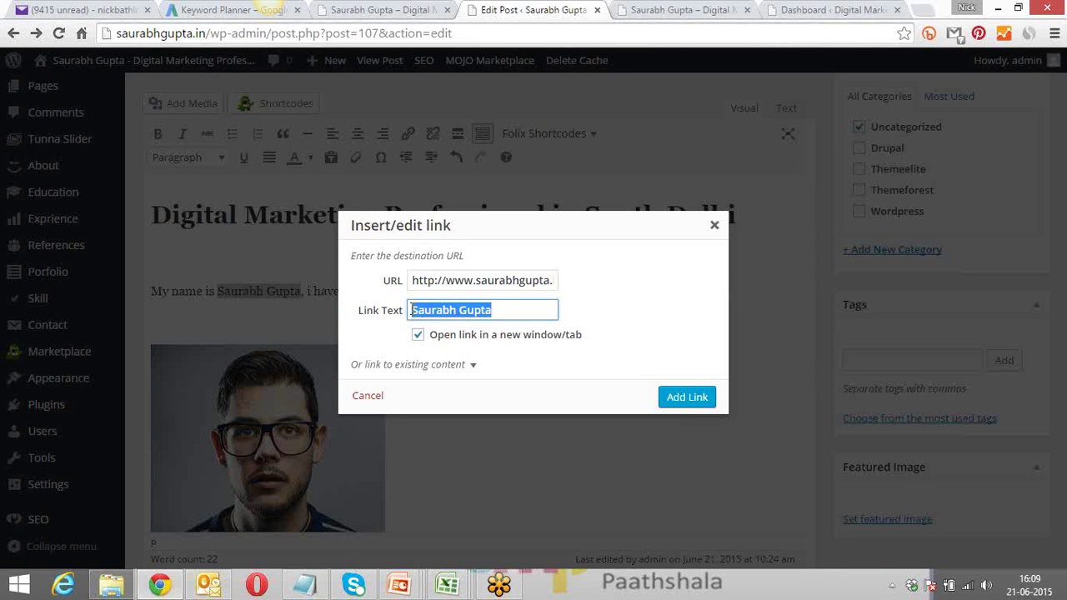
{"action": "left_click", "coordinate": [687, 397]}
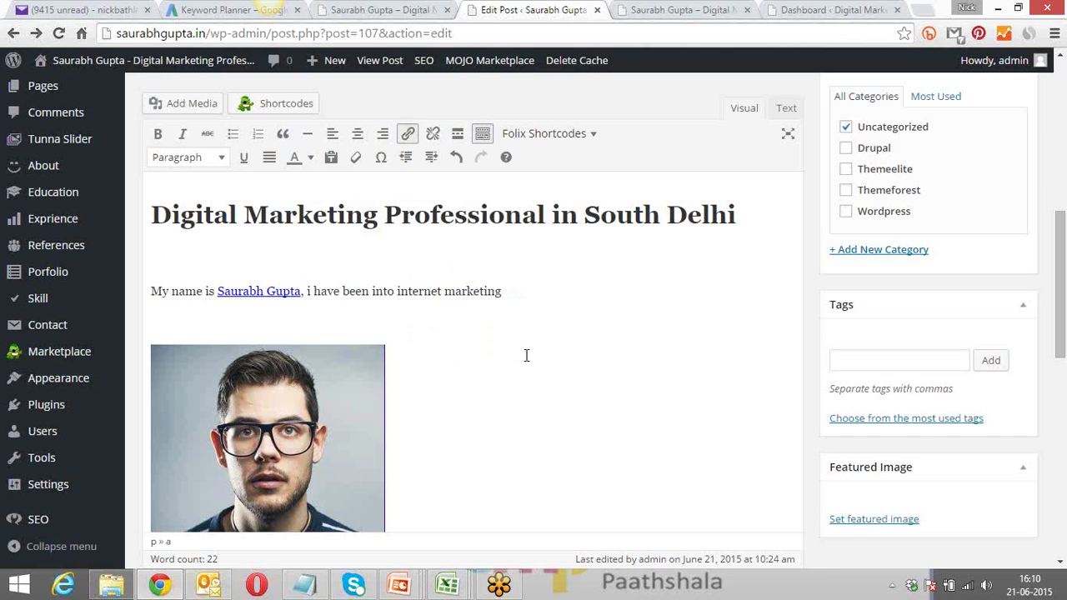
Append 'i leant internet marketing from Digital Marketing Paathshala.' to the end of the paragraph
{"action": "left_click", "coordinate": [510, 296]}
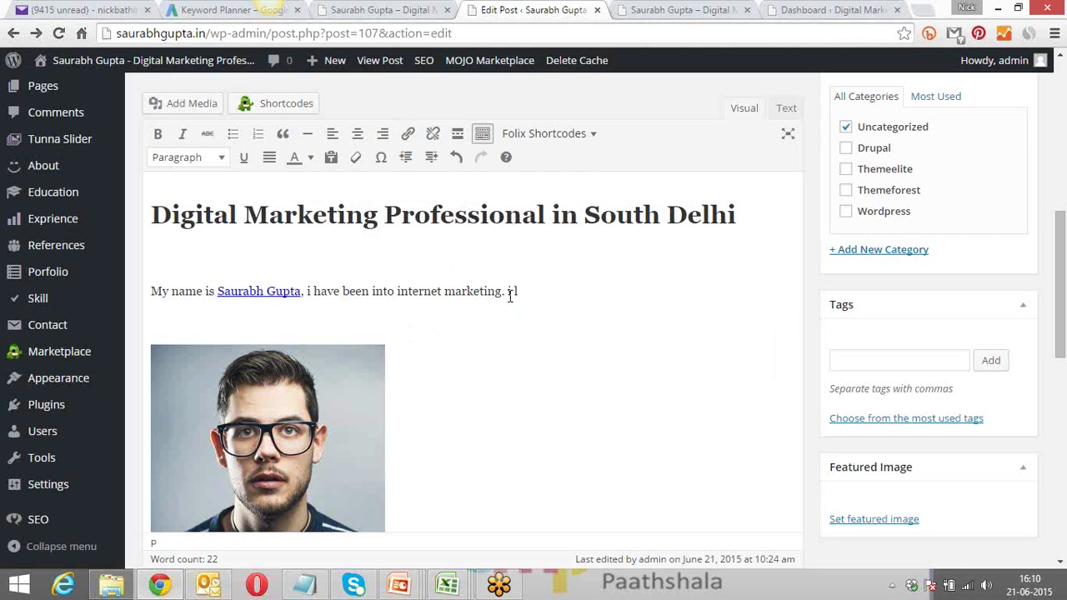
{"action": "type", "text": "i leant internet marketin"}
{"action": "key", "text": "BackSpace"}
{"action": "key", "text": "BackSpace"}
{"action": "key", "text": "BackSpace"}
{"action": "key", "text": "BackSpace"}
{"action": "type", "text": "eting "}
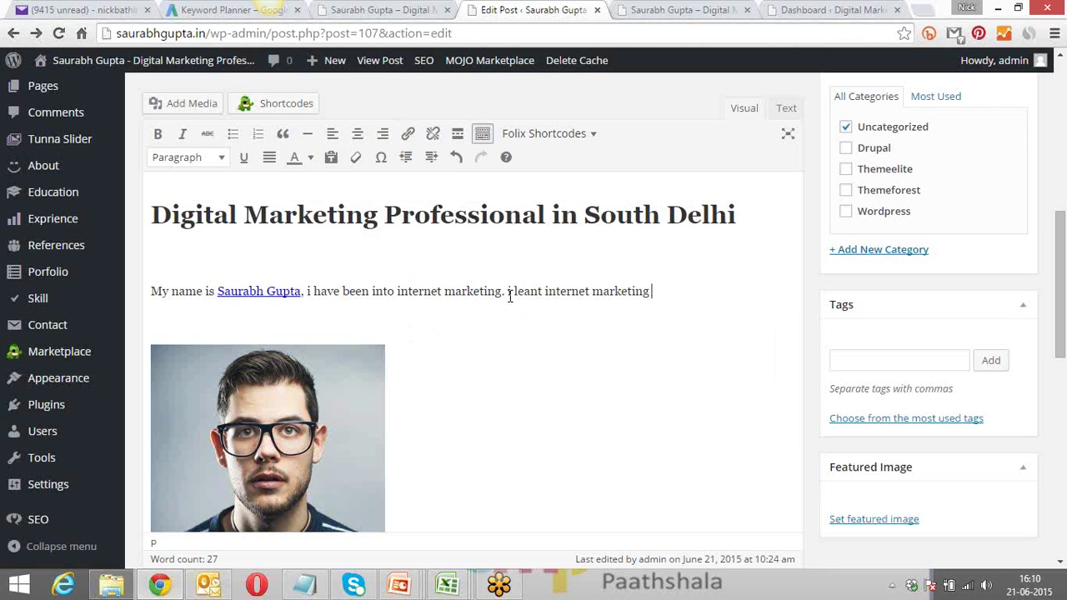
{"action": "type", "text": "from Digital"}
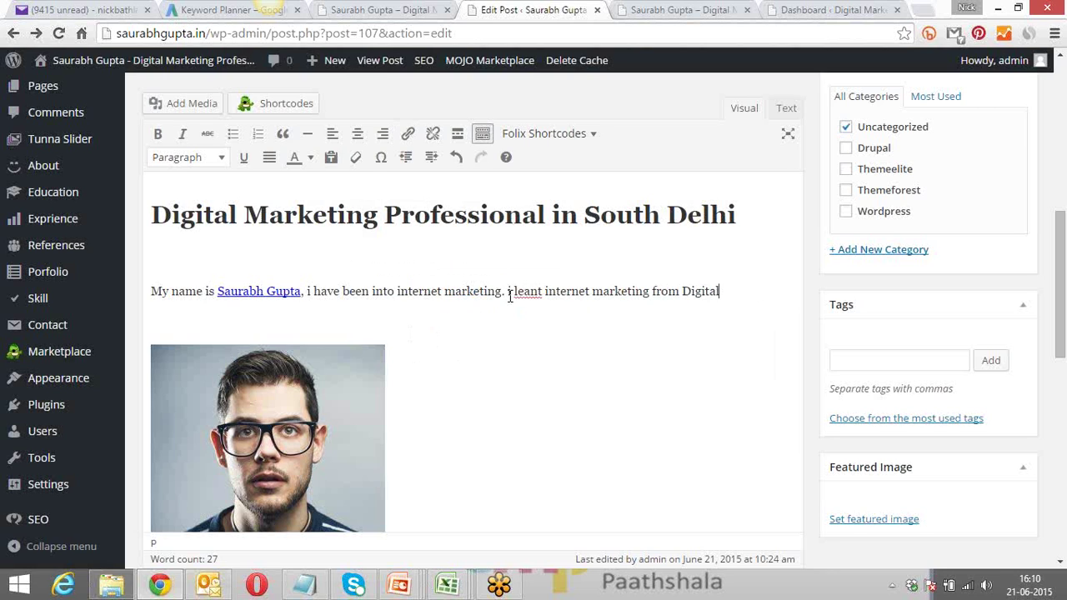
{"action": "type", "text": " Marketing"}
{"action": "type", "text": "Paathsha"}
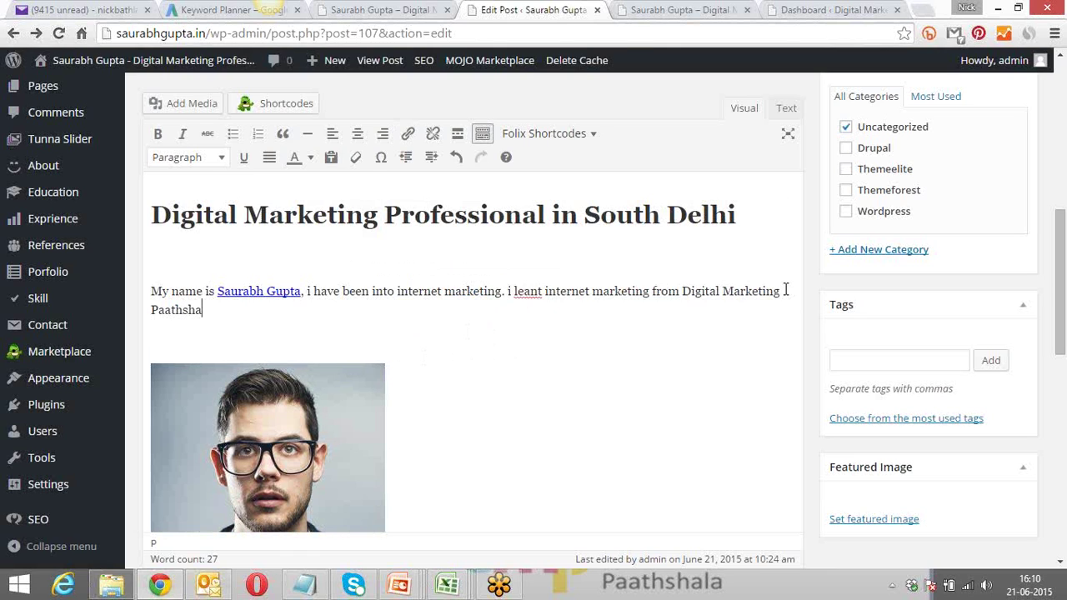
{"action": "type", "text": "la."}
Correct 'leant' to 'learnt' and select 'Digital Marketing Paathshala.'
{"action": "left_click", "coordinate": [528, 291]}
{"action": "type", "text": "r"}
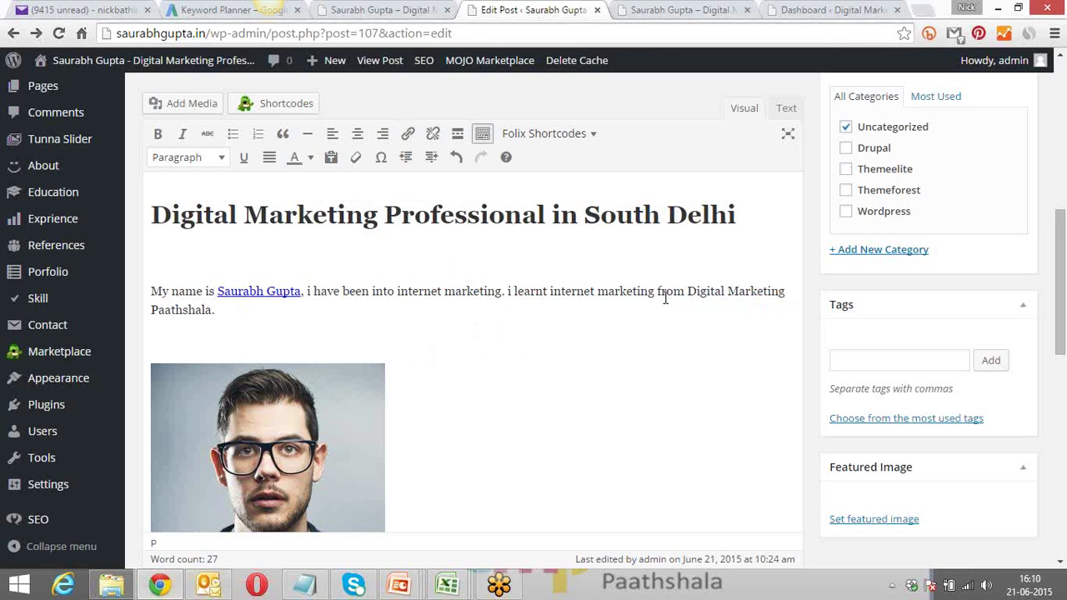
{"action": "left_click", "coordinate": [688, 291]}
{"action": "left_click_drag", "start_coordinate": [688, 291], "coordinate": [699, 304]}
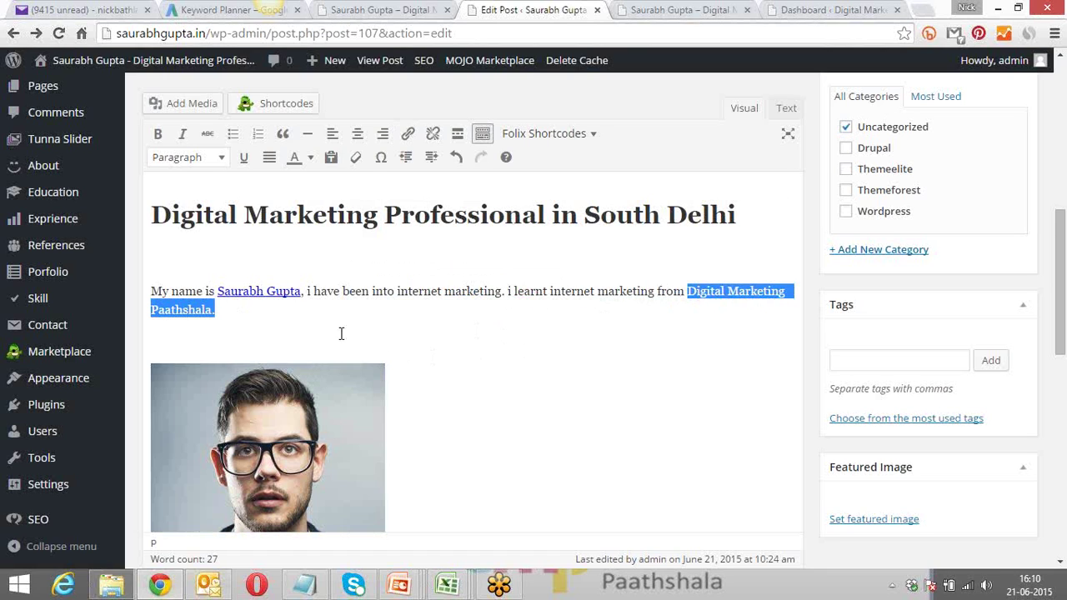
{"action": "left_click", "coordinate": [408, 135]}
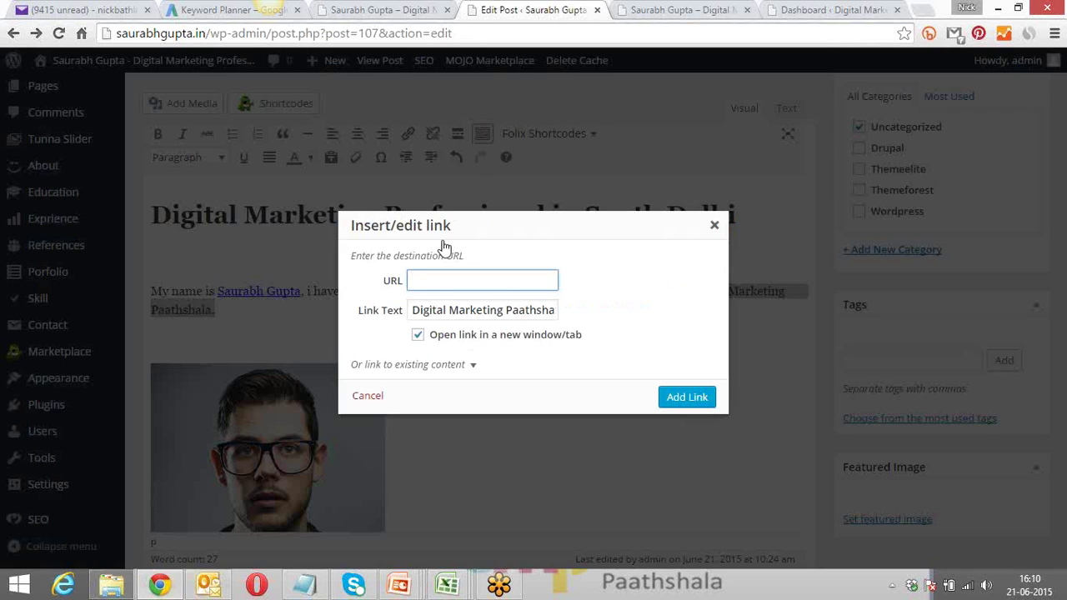
{"action": "type", "text": "htt"}
{"action": "type", "text": "p://www"}
{"action": "type", "text": ".dmpaaths"}
{"action": "type", "text": "hala"}
{"action": "type", "text": ".com"}
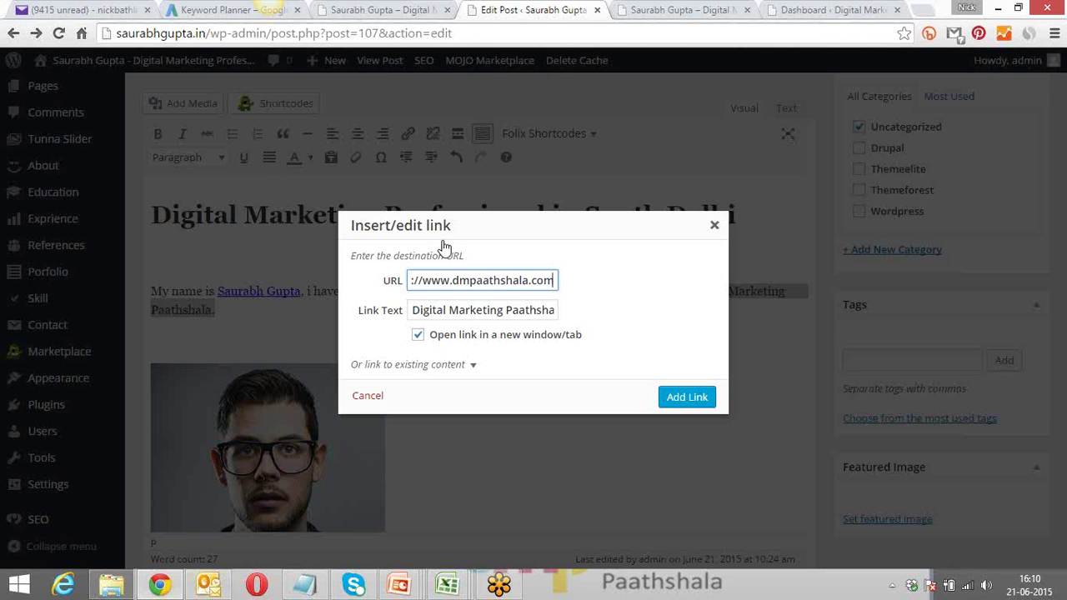
{"action": "left_click", "coordinate": [685, 397]}
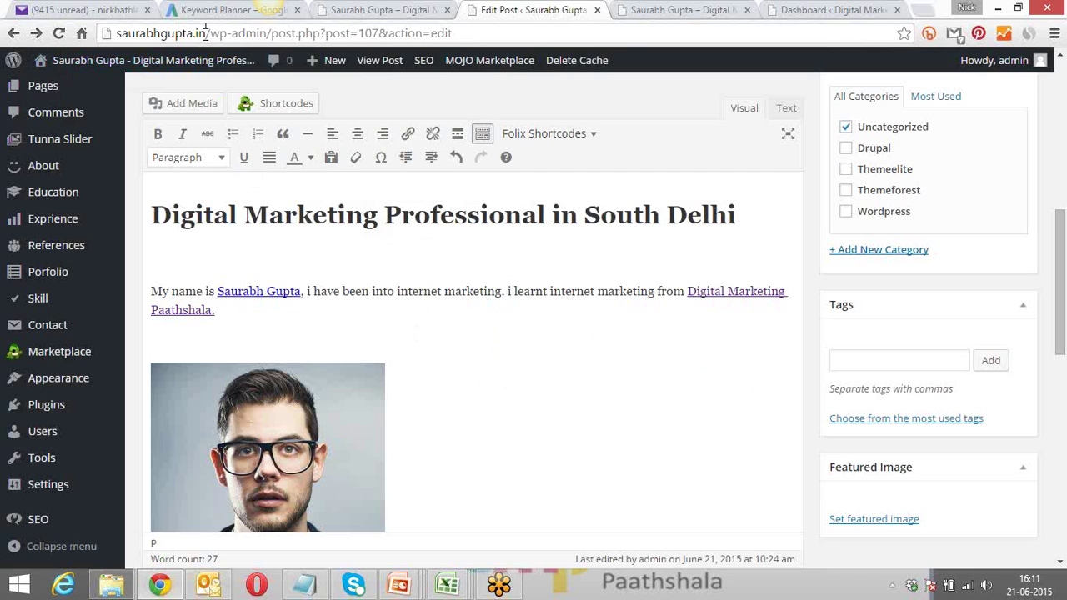
Click Update to save the post, then open 'View post' in a new browser tab
{"action": "left_click_drag", "start_coordinate": [205, 33], "coordinate": [133, 35]}
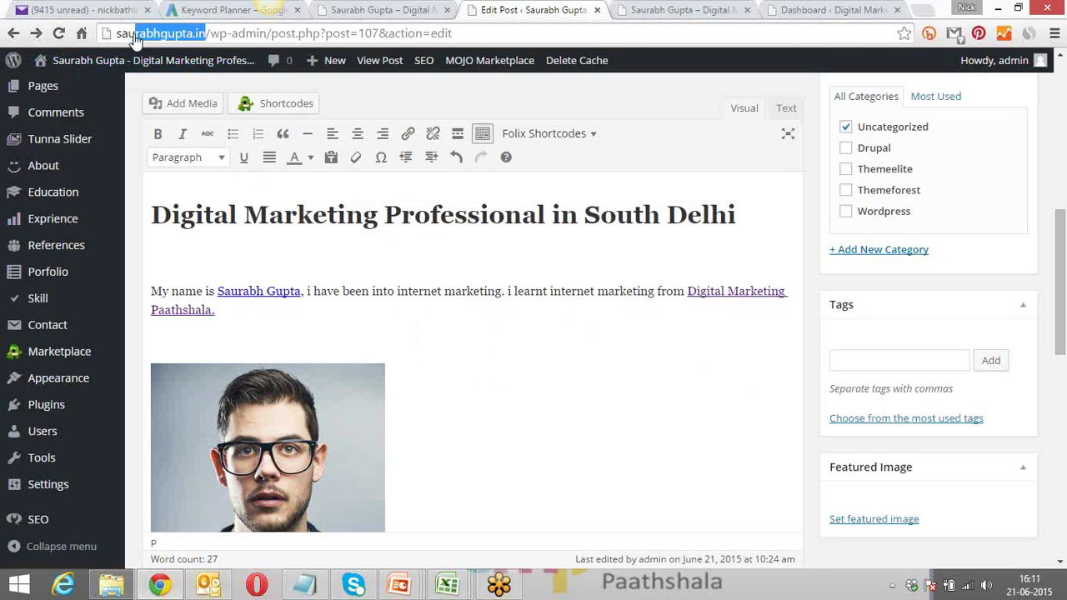
{"action": "left_click", "coordinate": [427, 297]}
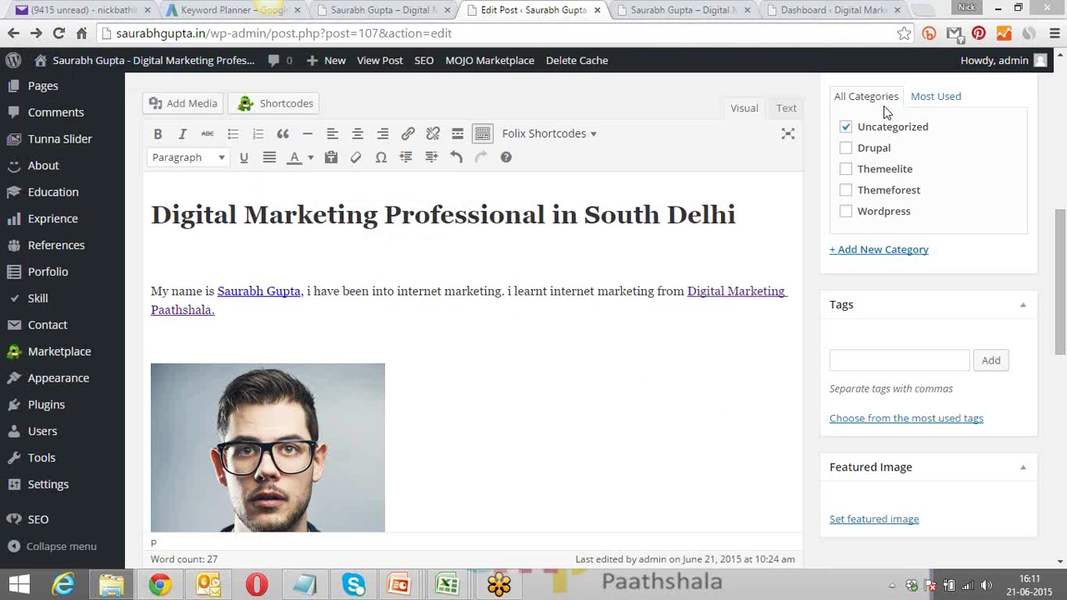
{"action": "left_click_drag", "start_coordinate": [1058, 255], "coordinate": [1062, 302]}
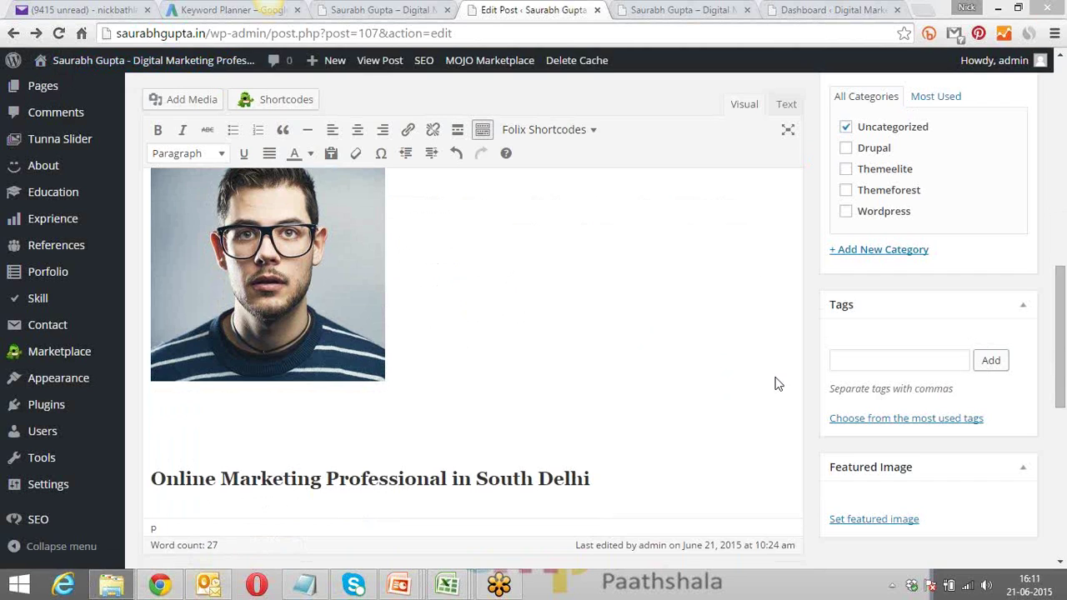
{"action": "left_click_drag", "start_coordinate": [1060, 350], "coordinate": [1060, 272]}
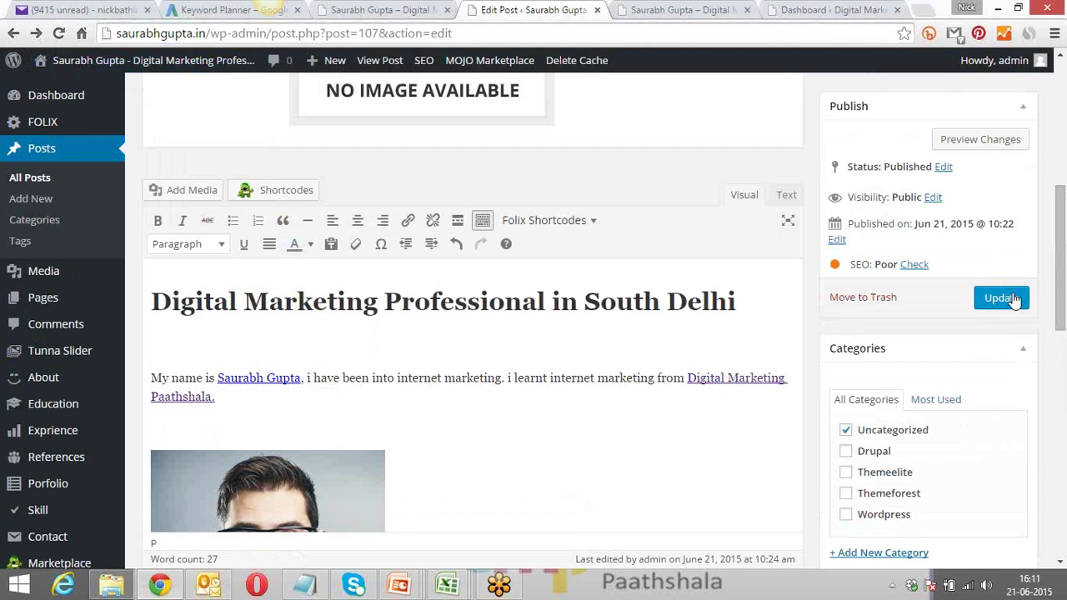
{"action": "left_click", "coordinate": [1002, 299]}
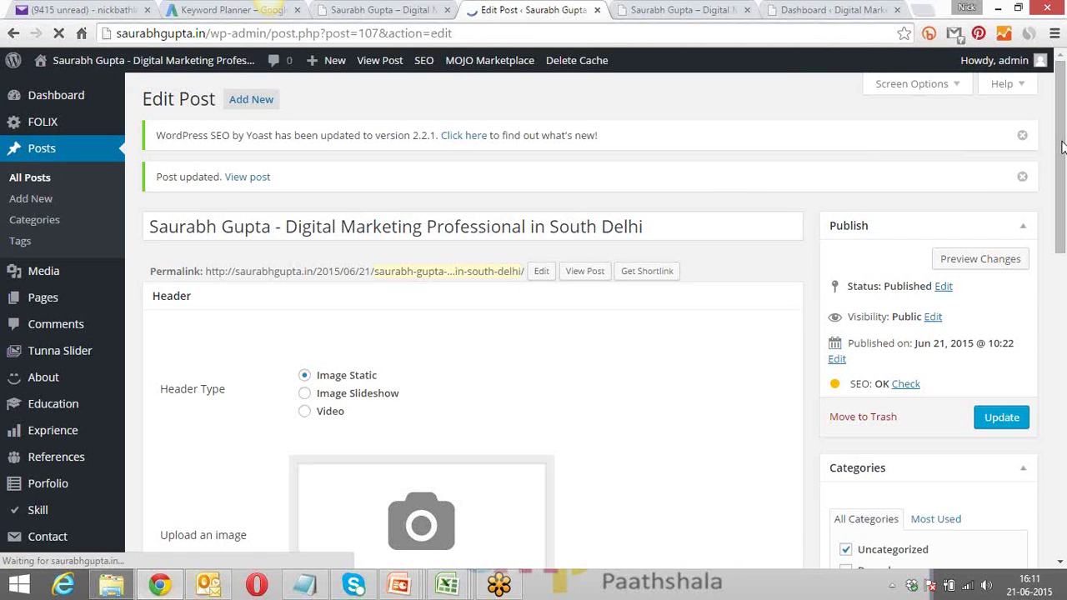
{"action": "right_click", "coordinate": [246, 177]}
{"action": "left_click", "coordinate": [282, 192]}
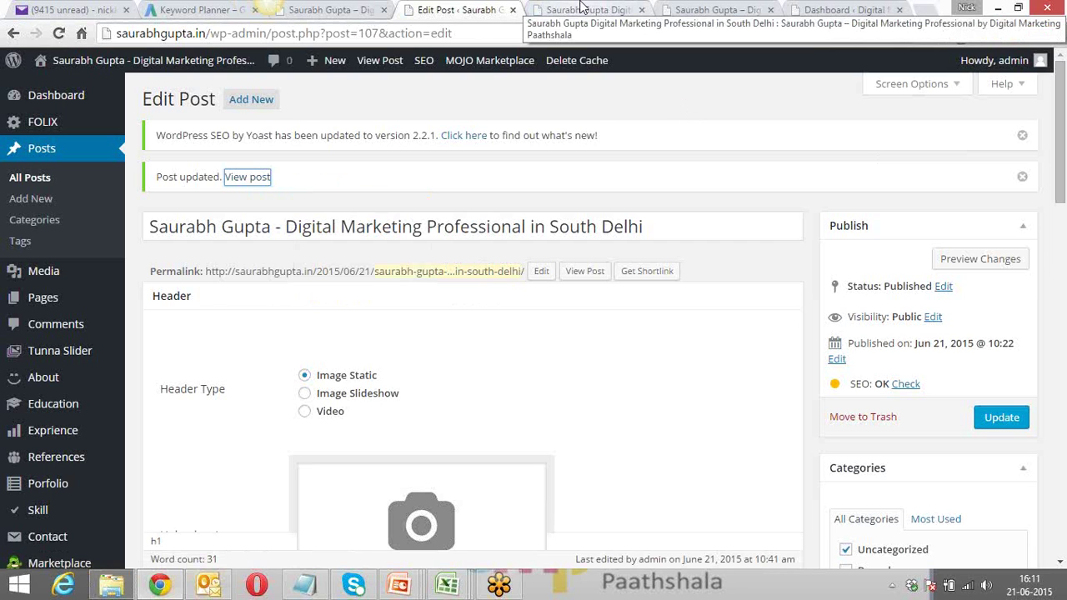
On the live post's tab, scroll to the intro and follow the author's name link to his website
{"action": "left_click", "coordinate": [581, 8]}
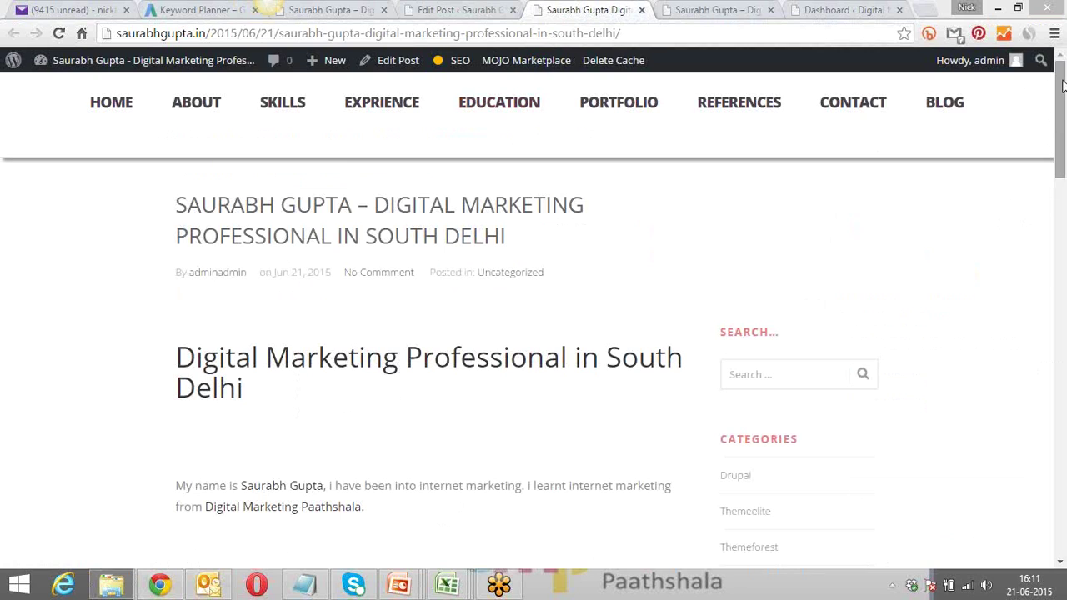
{"action": "scroll", "coordinate": [1062, 124], "scroll_direction": "down", "scroll_amount": 2}
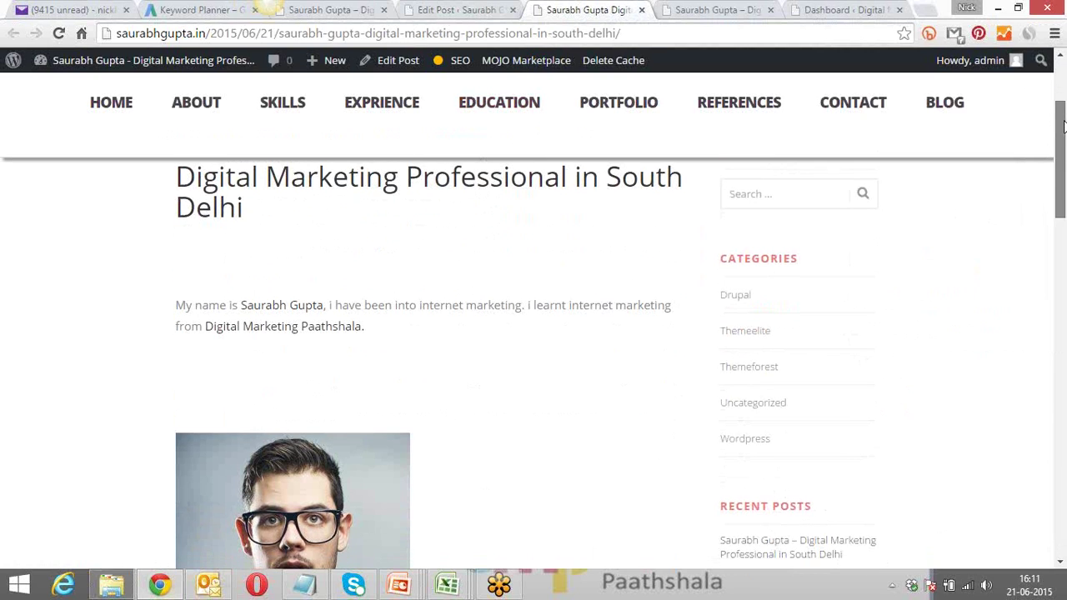
{"action": "mouse_move", "coordinate": [321, 57]}
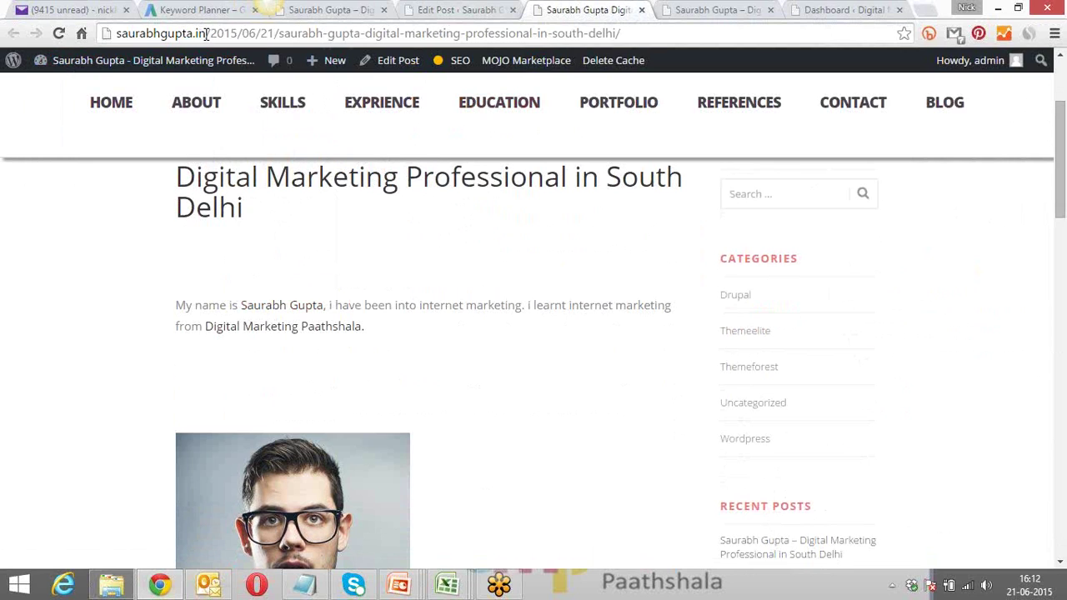
{"action": "left_click_drag", "start_coordinate": [205, 33], "coordinate": [117, 34]}
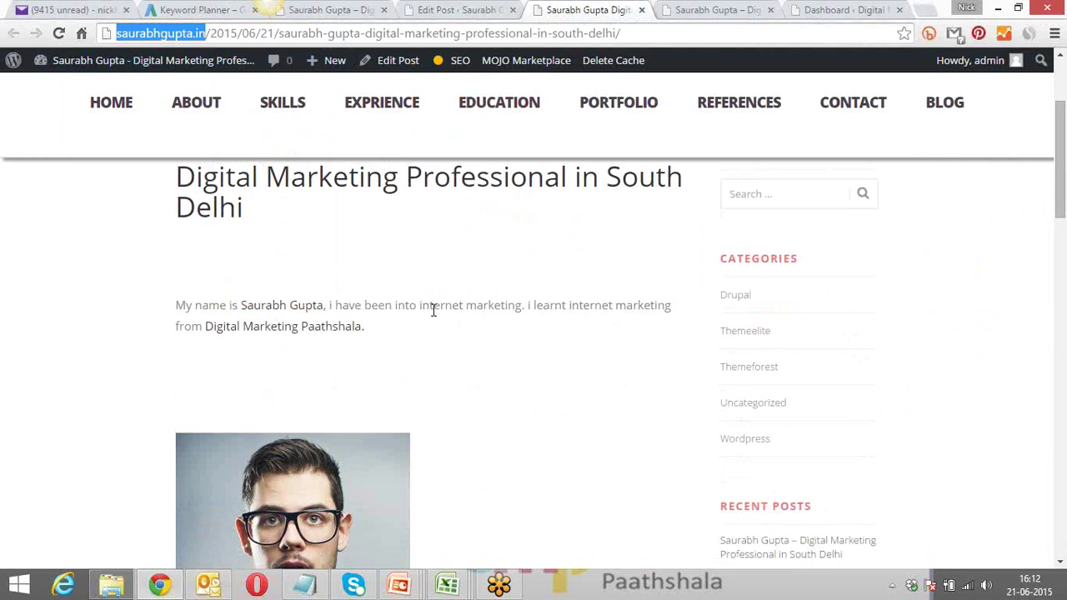
{"action": "left_click", "coordinate": [302, 307]}
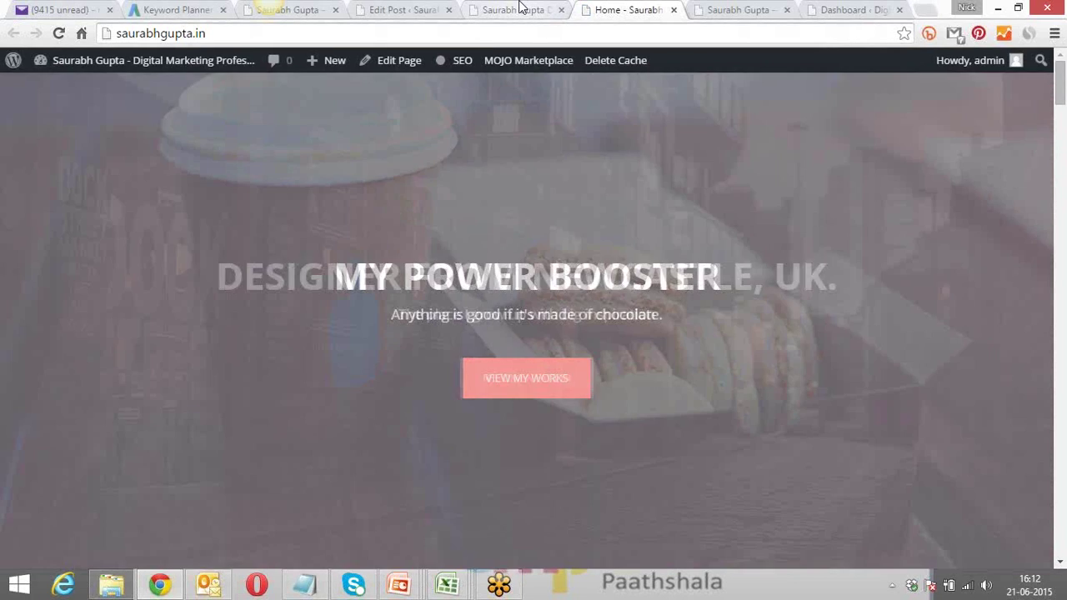
{"action": "left_click", "coordinate": [518, 8]}
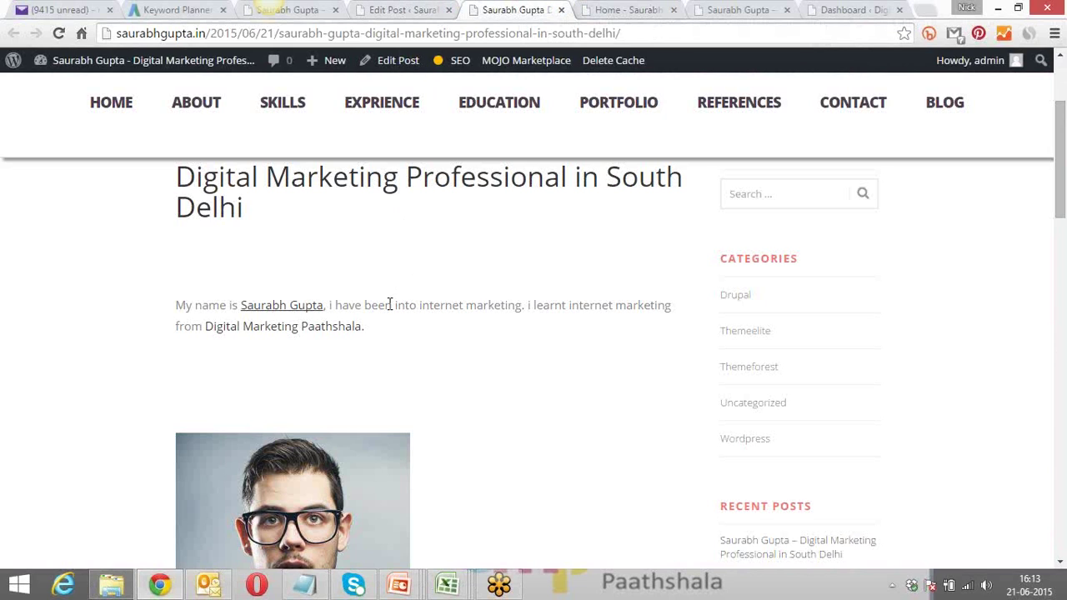
{"action": "left_click", "coordinate": [285, 332]}
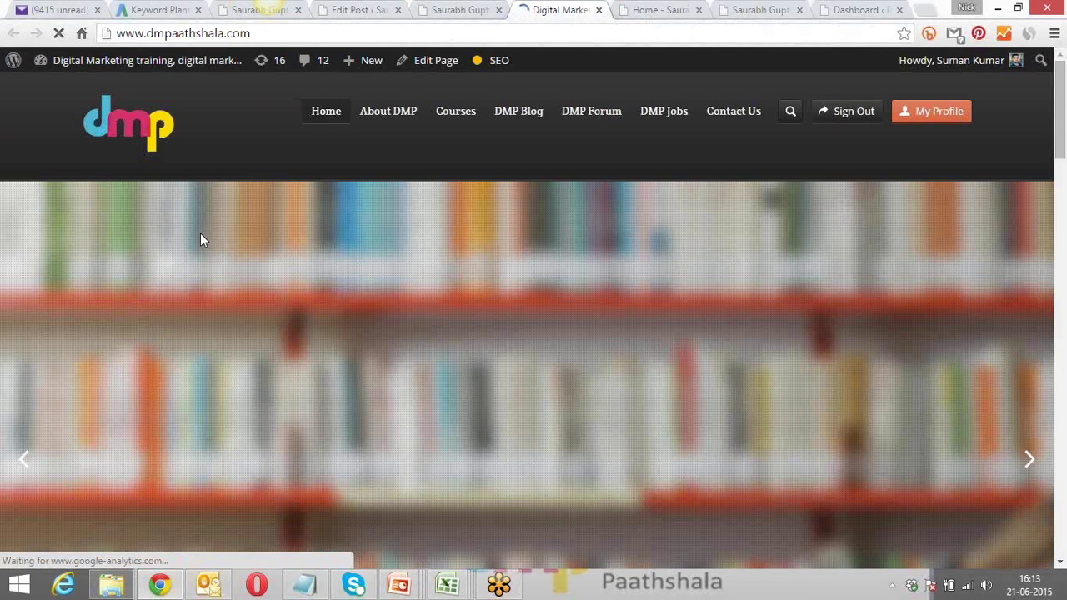
Return to the live post tab, then restore the 'Cross Linking' PowerPoint slide show from the taskbar
{"action": "left_click", "coordinate": [451, 9]}
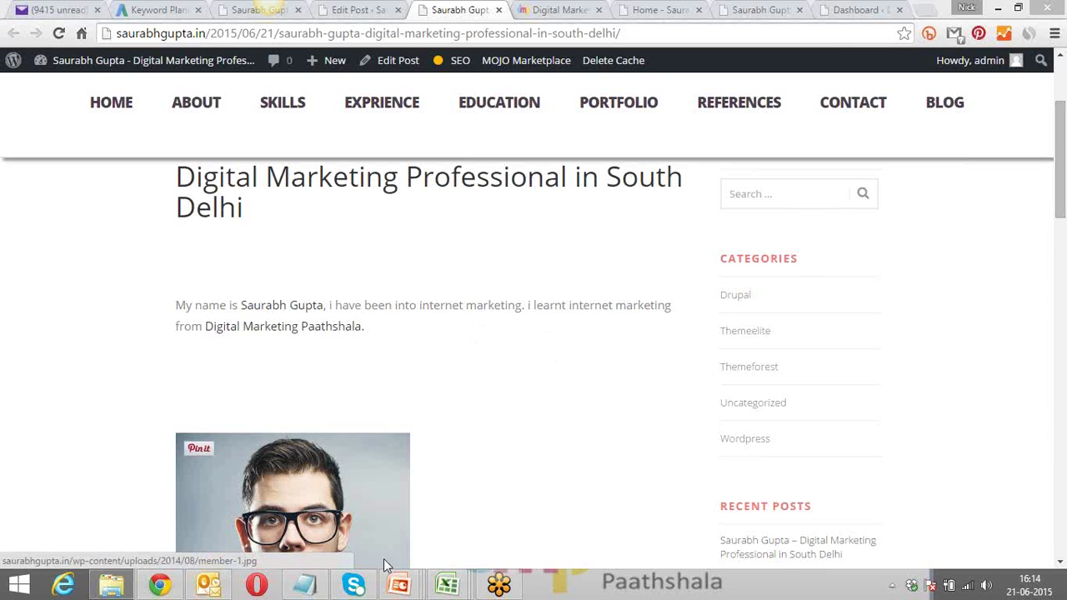
{"action": "mouse_move", "coordinate": [399, 585]}
{"action": "left_click", "coordinate": [567, 520]}
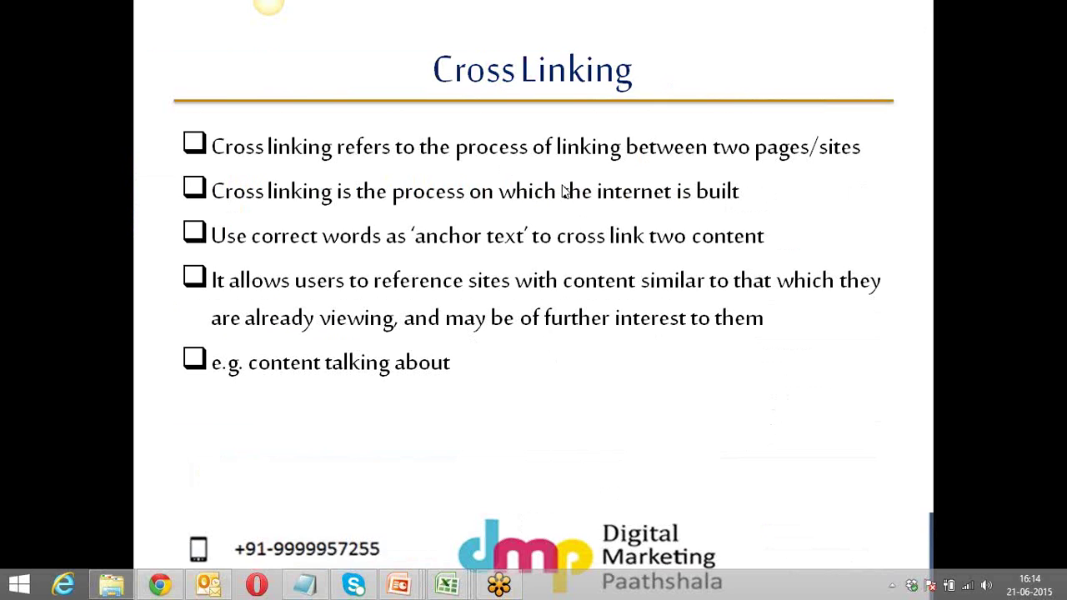
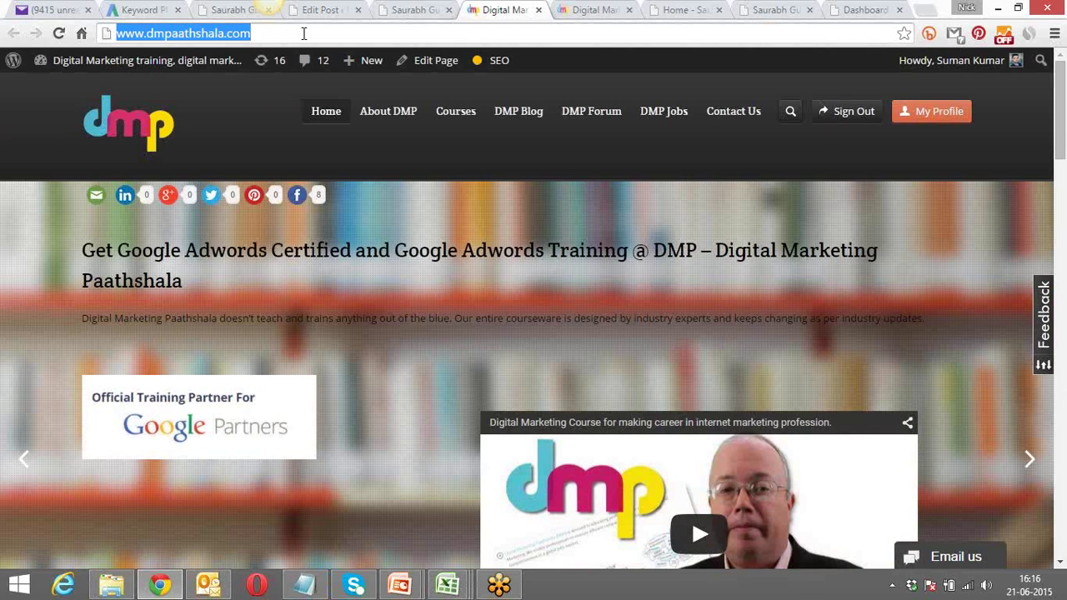
Follow the blog post's Digital Marketing Paathshala link and bring the new dmpaathshala.com tab forward
{"action": "left_click", "coordinate": [303, 34]}
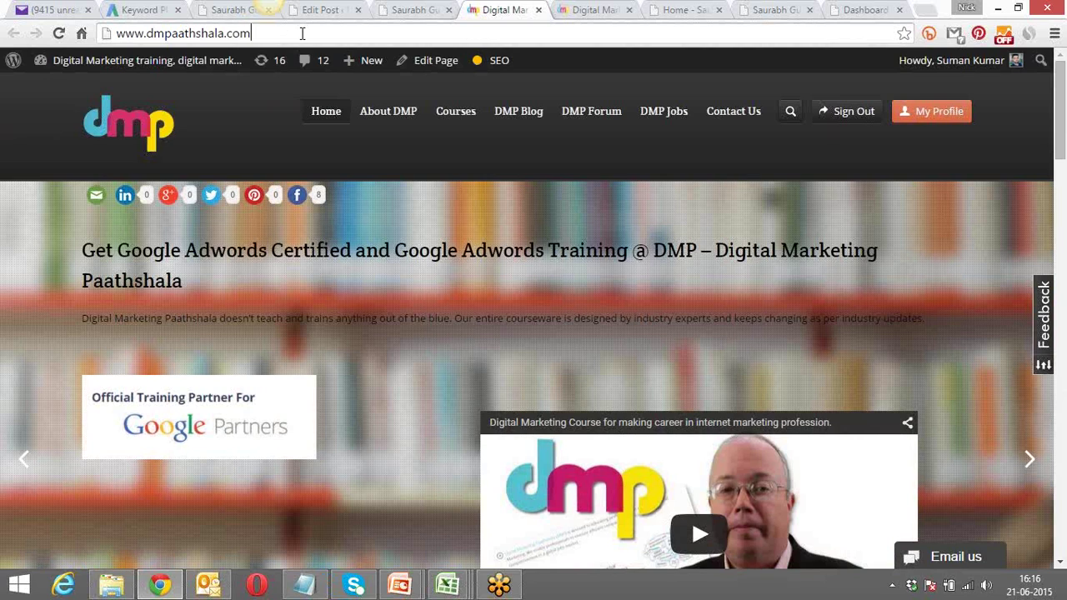
{"action": "left_click", "coordinate": [408, 10]}
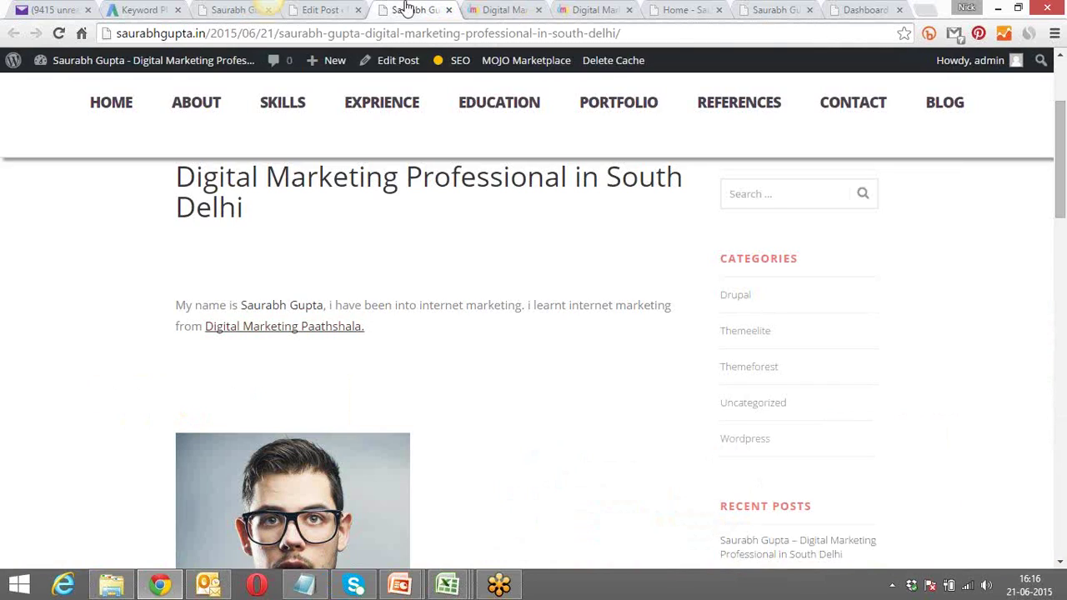
{"action": "left_click", "coordinate": [276, 329]}
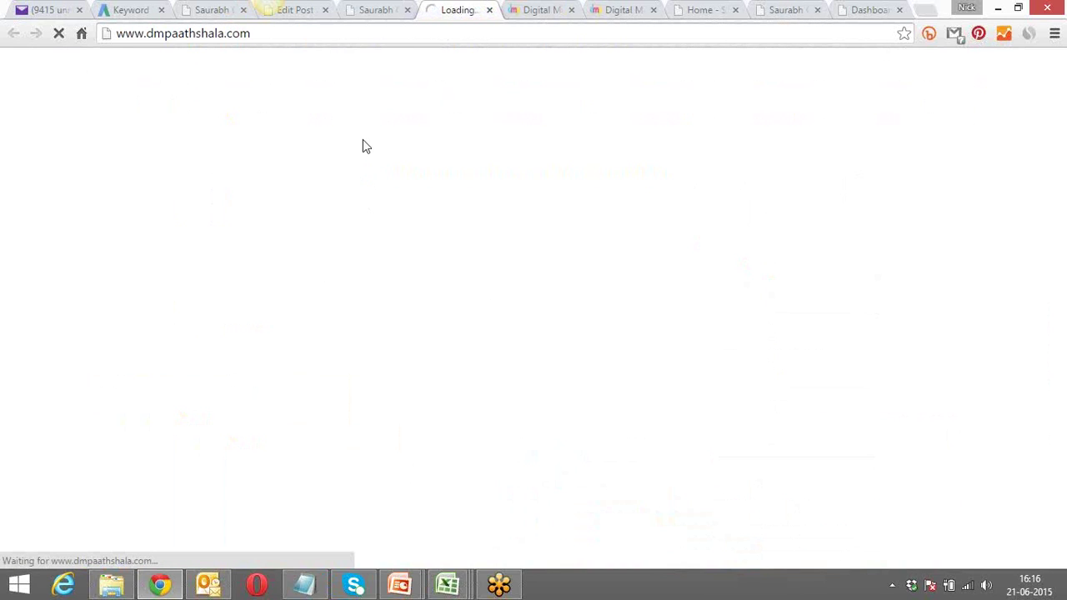
{"action": "left_click", "coordinate": [283, 35]}
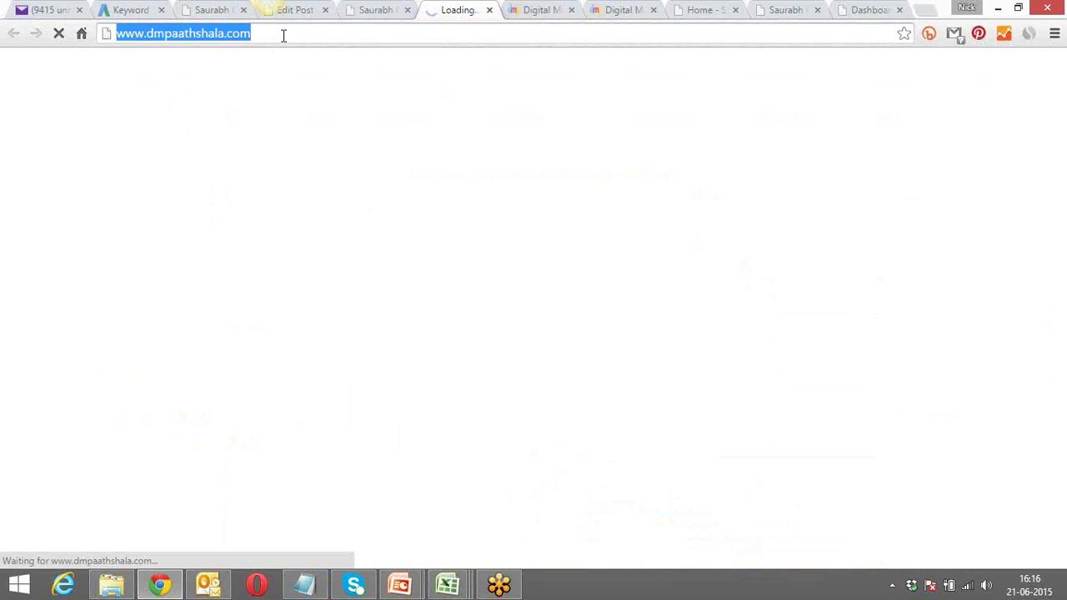
{"action": "left_click", "coordinate": [371, 9]}
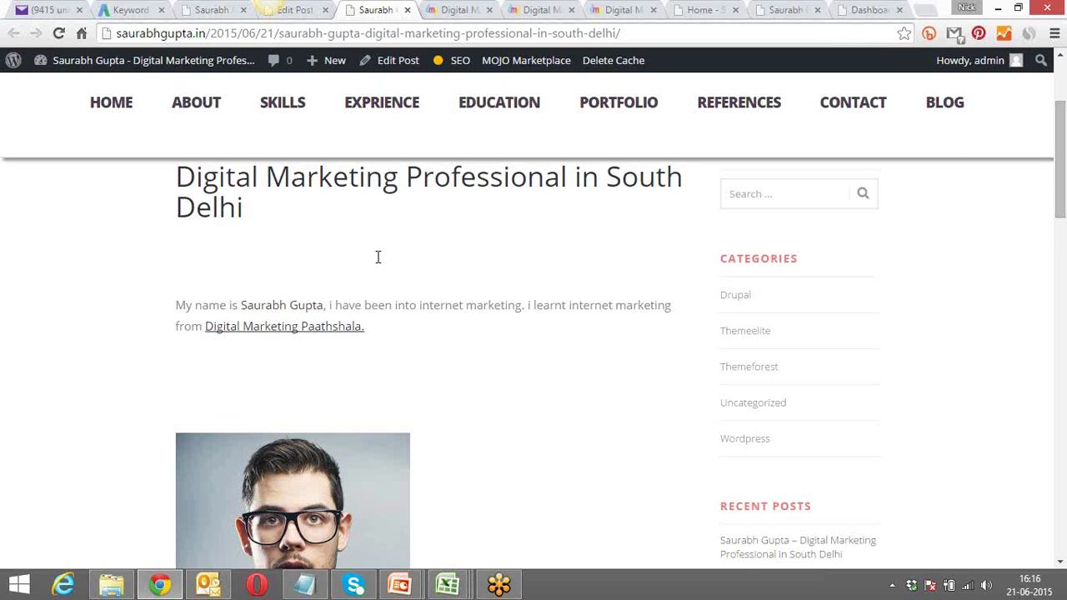
{"action": "left_click", "coordinate": [542, 8]}
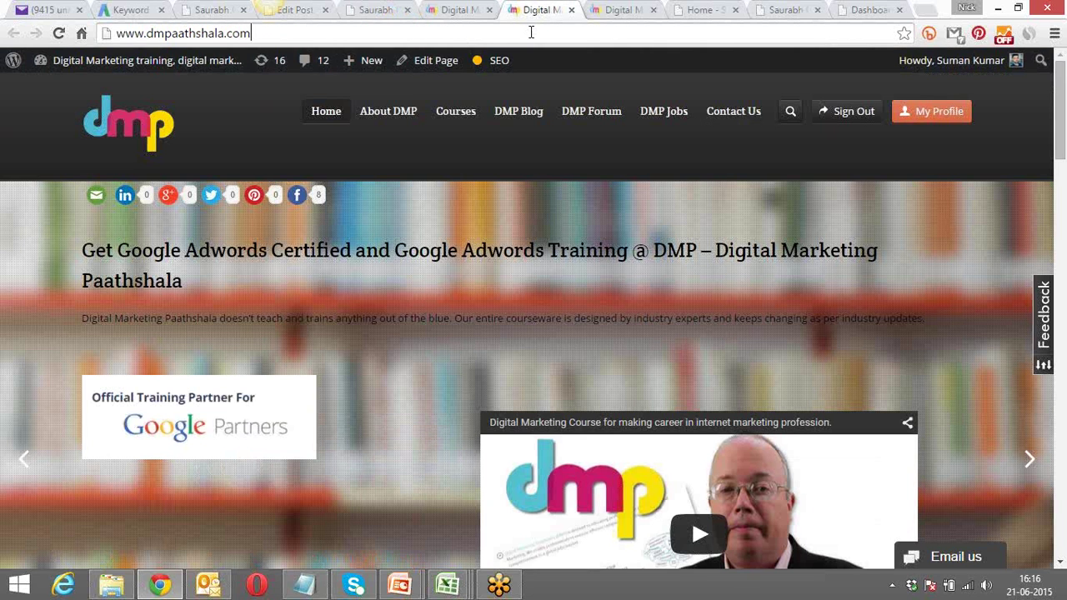
Go to brokenlinkcheck.com in the current tab
{"action": "left_click", "coordinate": [530, 31]}
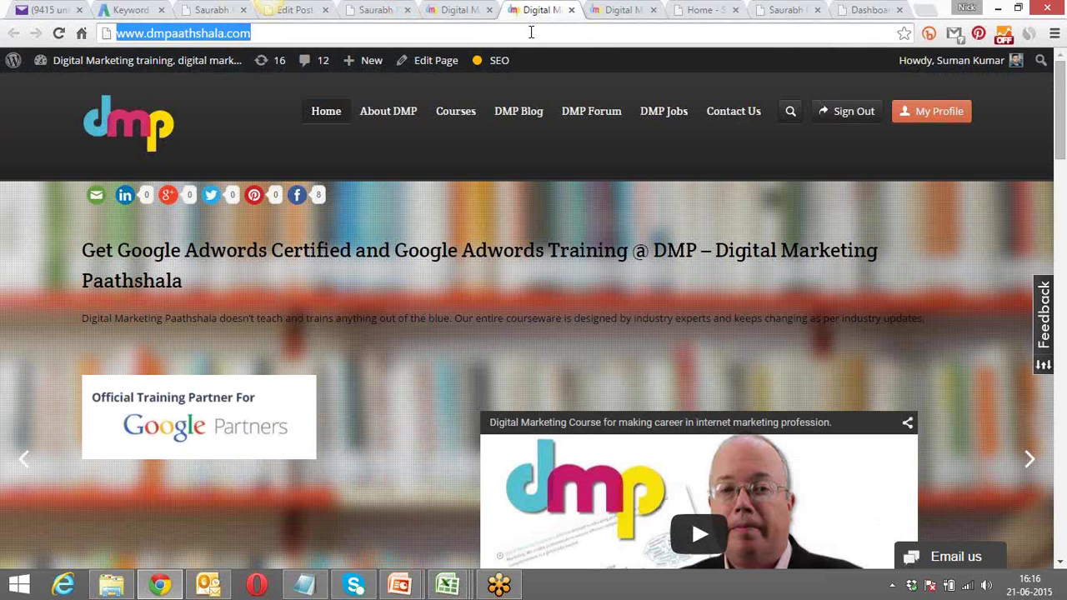
{"action": "type", "text": "brokenlinkcheck"}
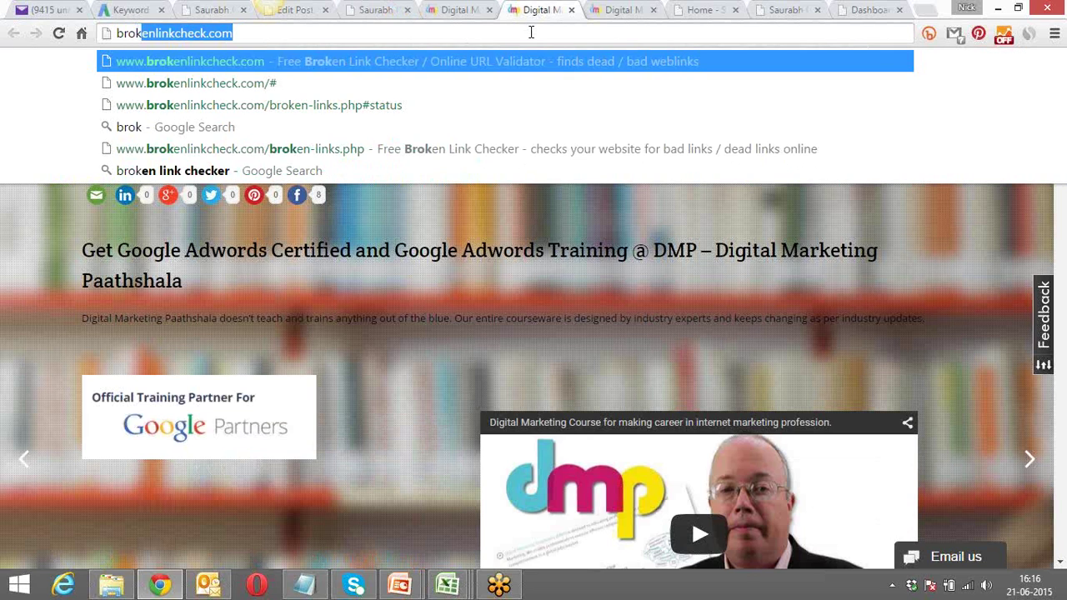
{"action": "key", "text": "Return"}
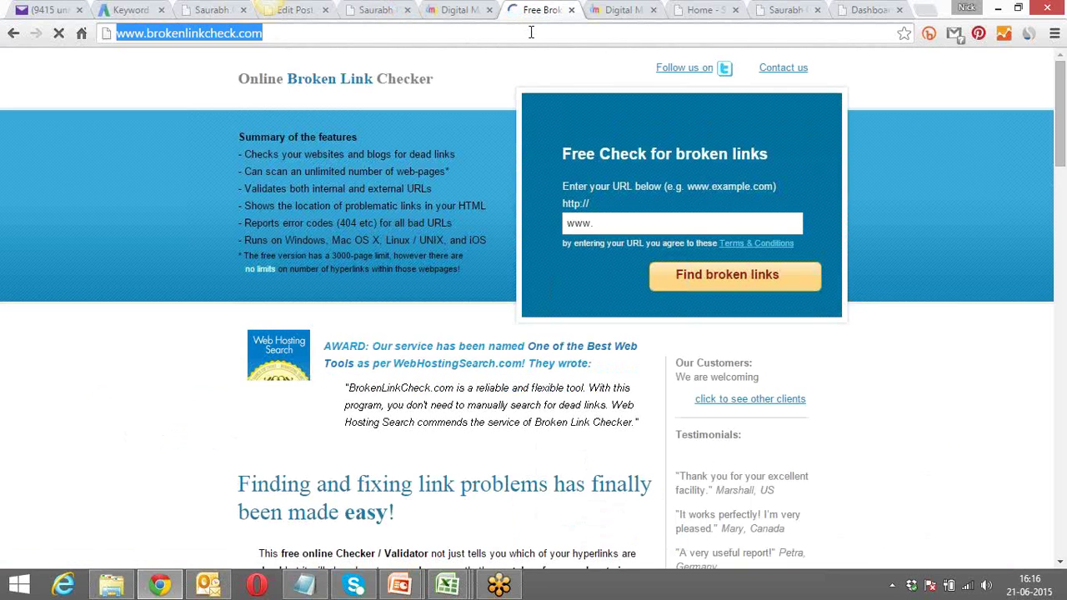
{"action": "left_click", "coordinate": [633, 225]}
{"action": "type", "text": "dmp"}
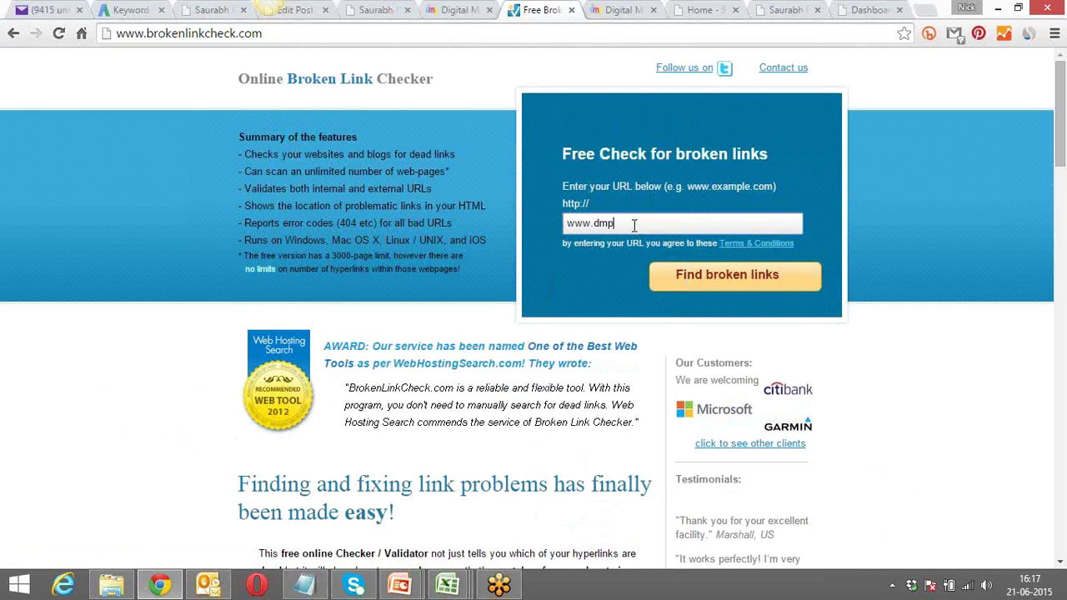
{"action": "type", "text": "aathshala.com"}
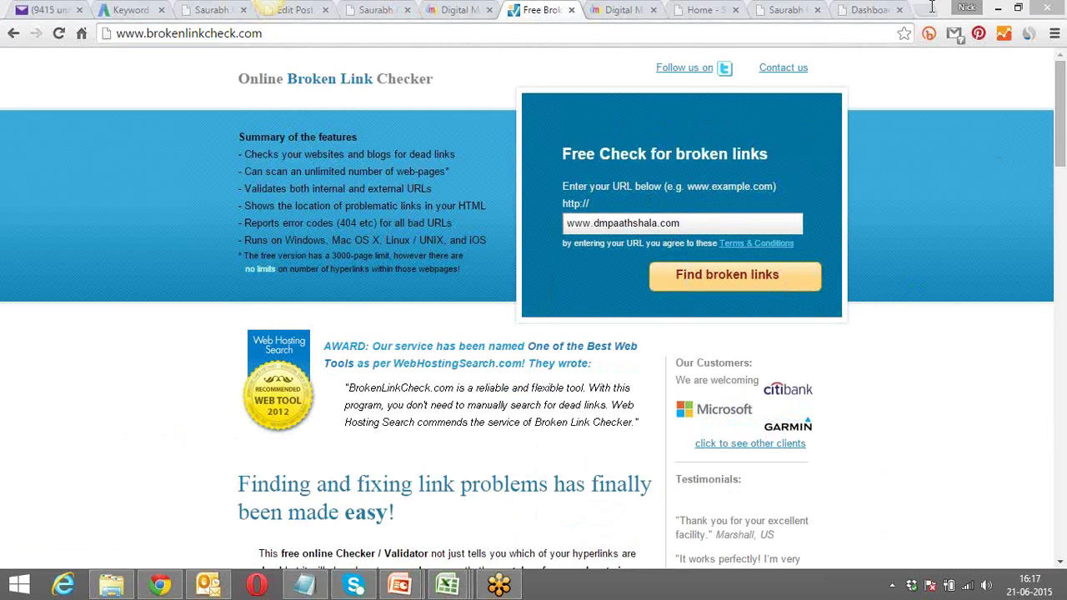
{"action": "left_click", "coordinate": [706, 280]}
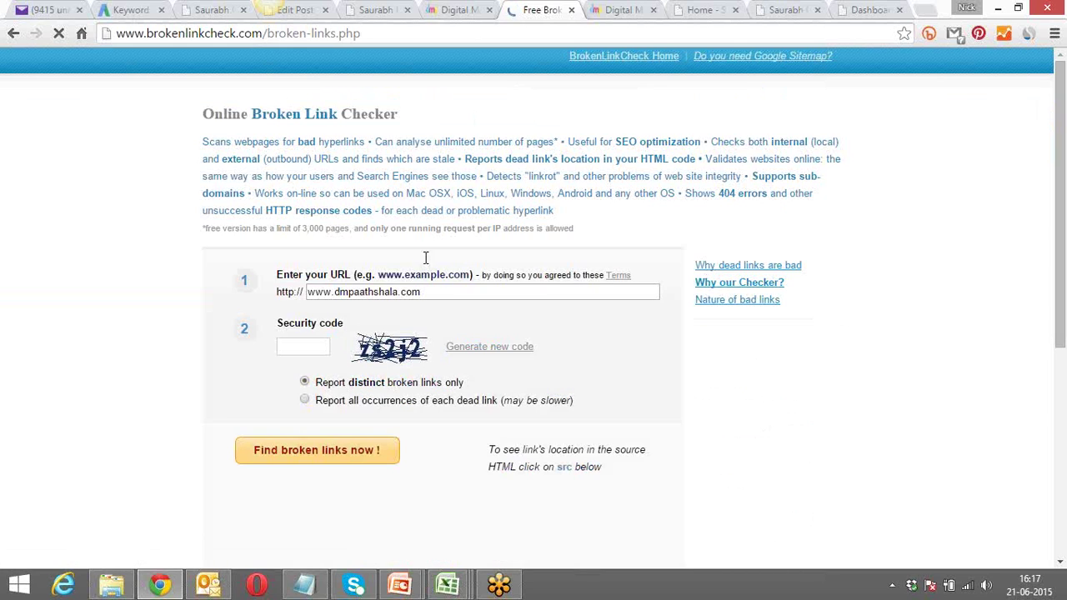
Enter the captcha security code and start scanning dmpaathshala.com for broken links
{"action": "left_click", "coordinate": [295, 344]}
{"action": "type", "text": "zs2"}
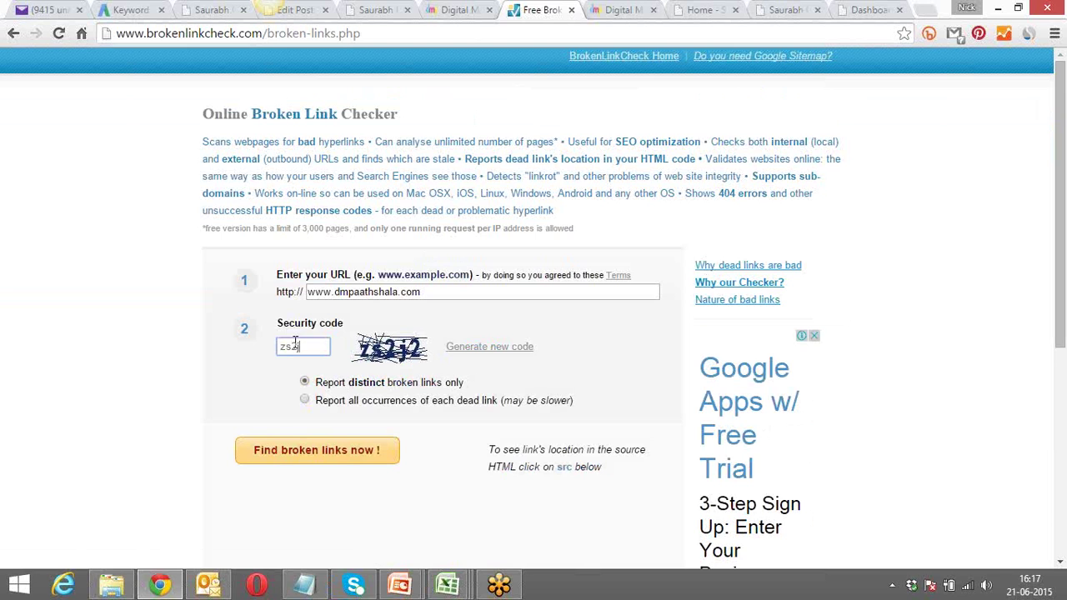
{"action": "type", "text": "j2"}
{"action": "left_click", "coordinate": [313, 455]}
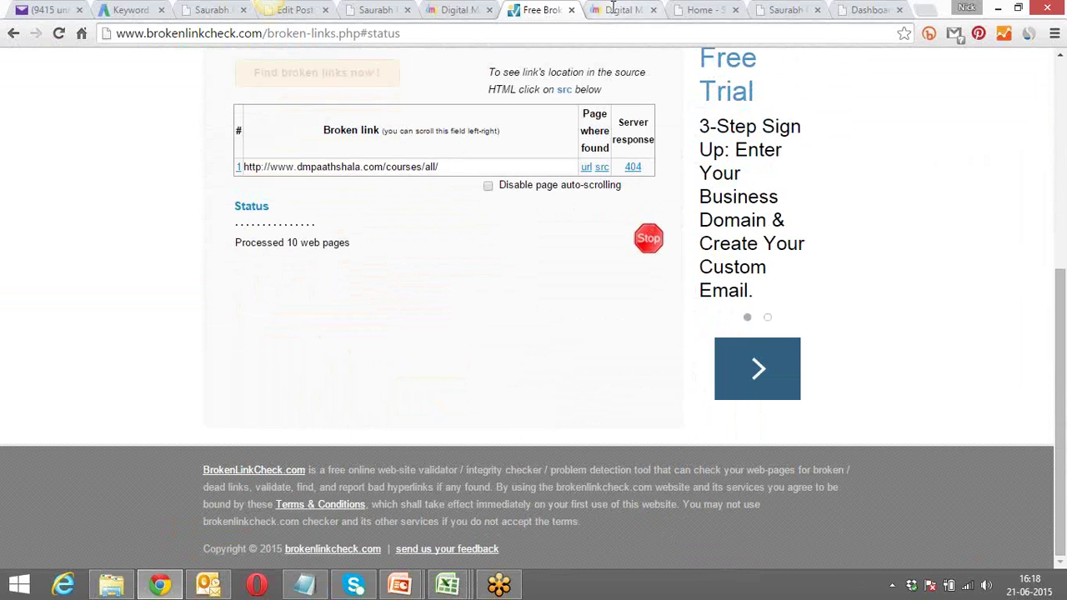
Open the source view showing where the /courses/all/ broken link appears
{"action": "left_click", "coordinate": [602, 169]}
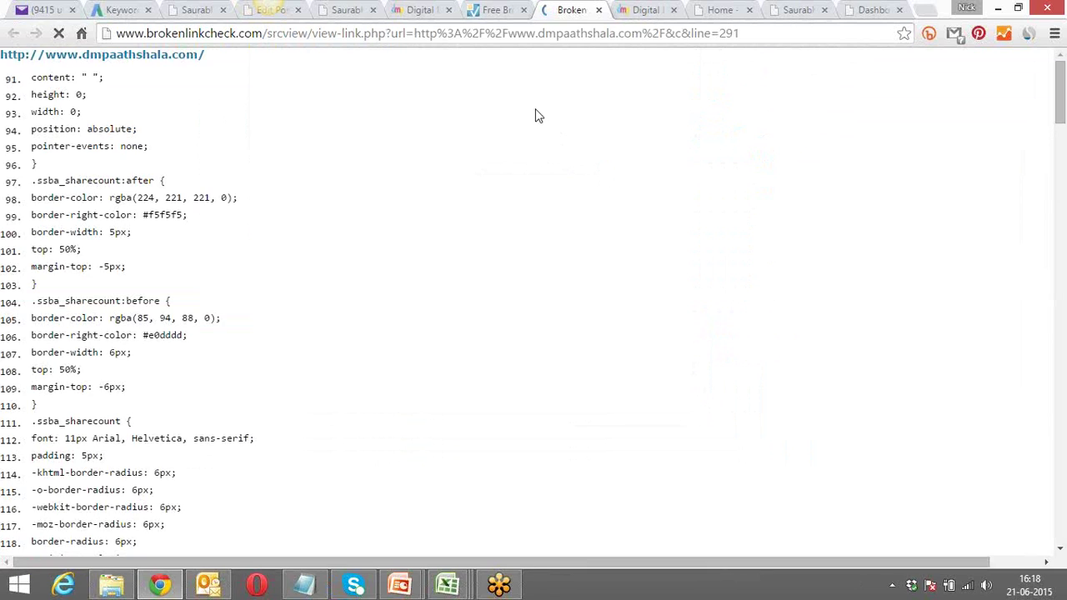
{"action": "left_click", "coordinate": [505, 13]}
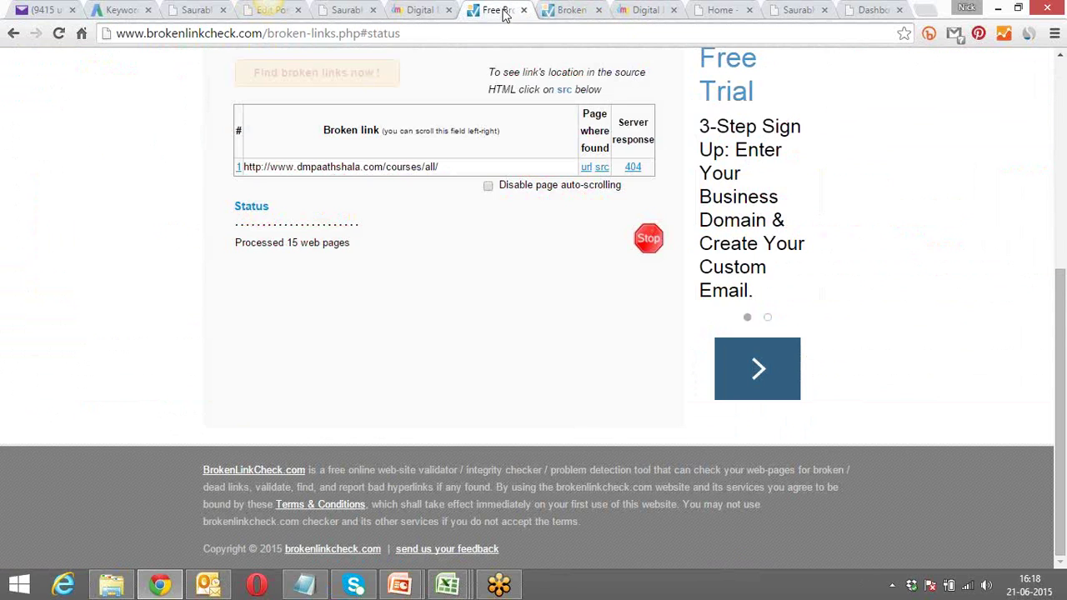
{"action": "left_click", "coordinate": [565, 8]}
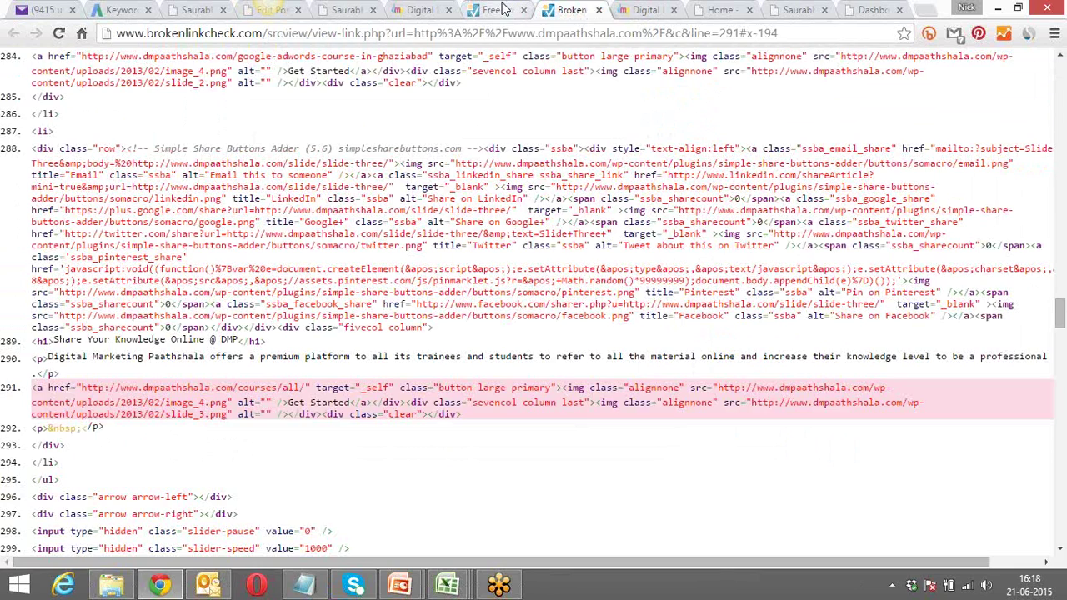
{"action": "left_click", "coordinate": [502, 9]}
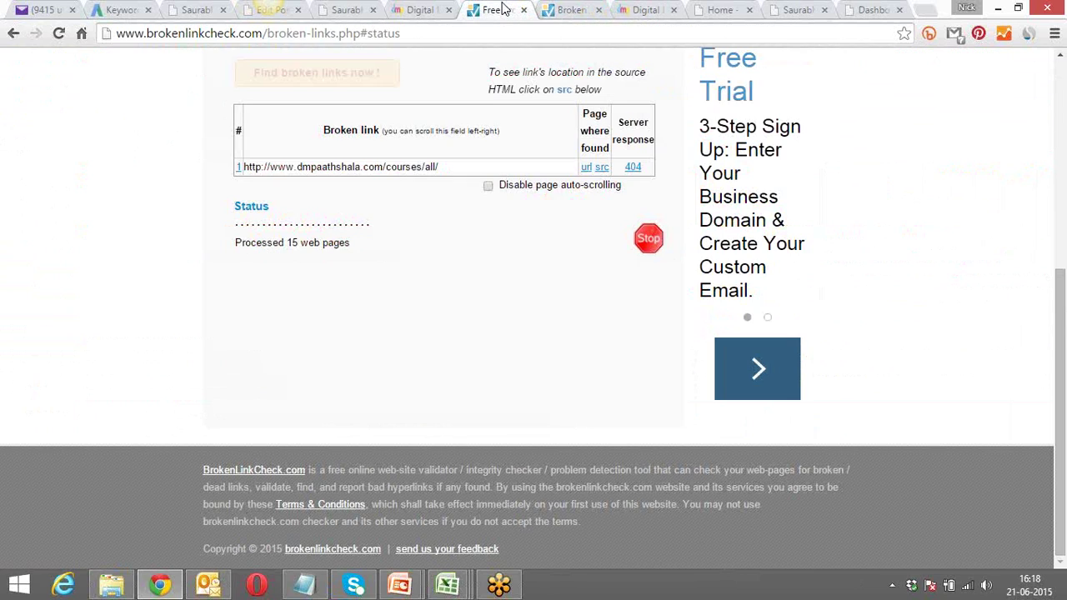
Check what the 404 response code means, close it, and bring the dmpaathshala.com tab forward
{"action": "left_click", "coordinate": [632, 167]}
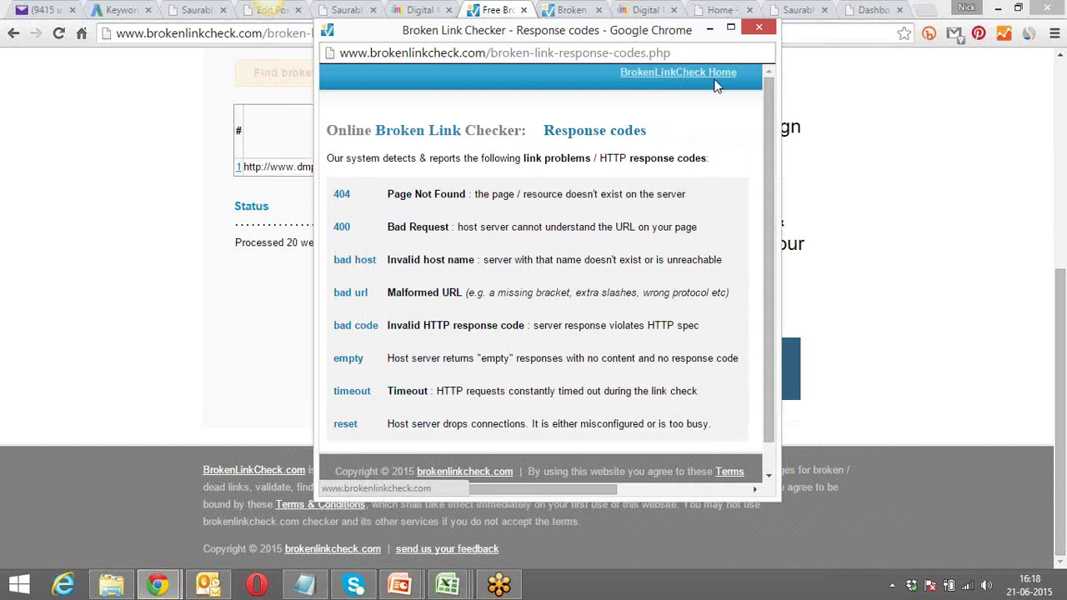
{"action": "left_click", "coordinate": [763, 30]}
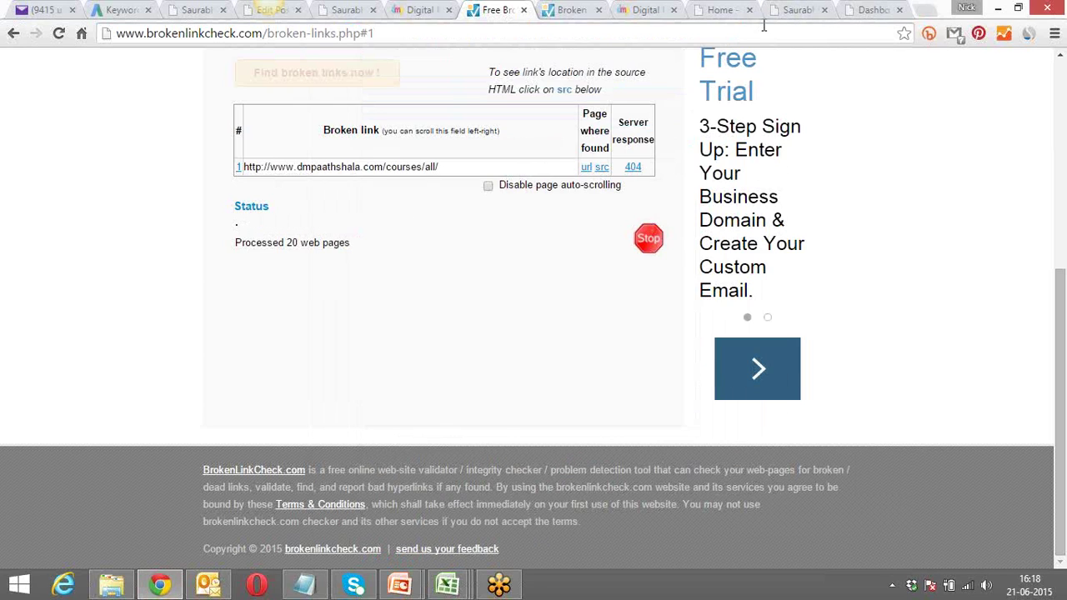
{"action": "left_click", "coordinate": [417, 10]}
{"action": "left_click", "coordinate": [490, 10]}
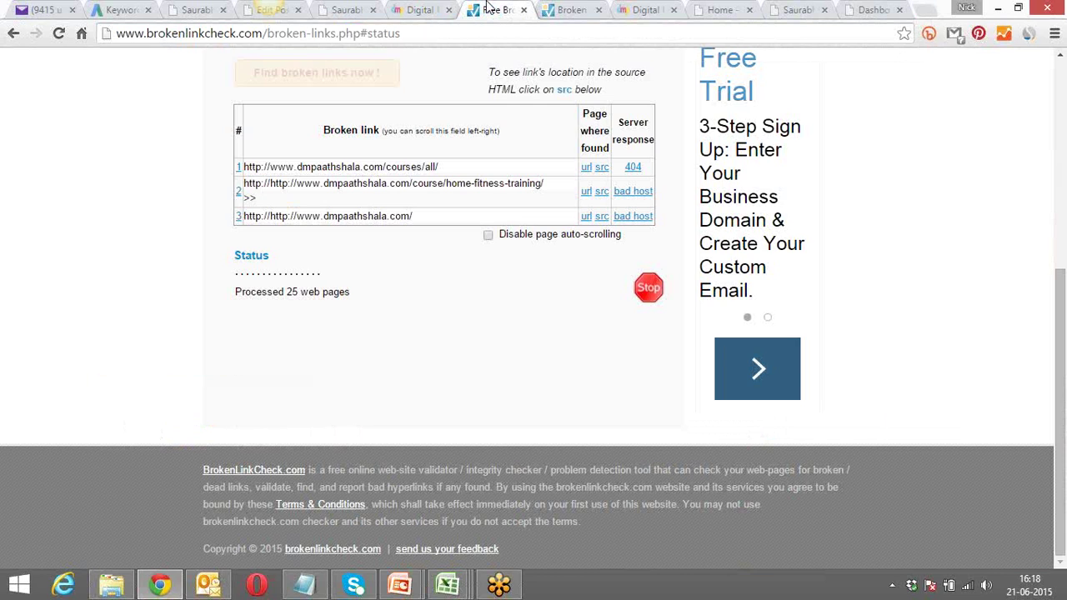
{"action": "left_click", "coordinate": [414, 9]}
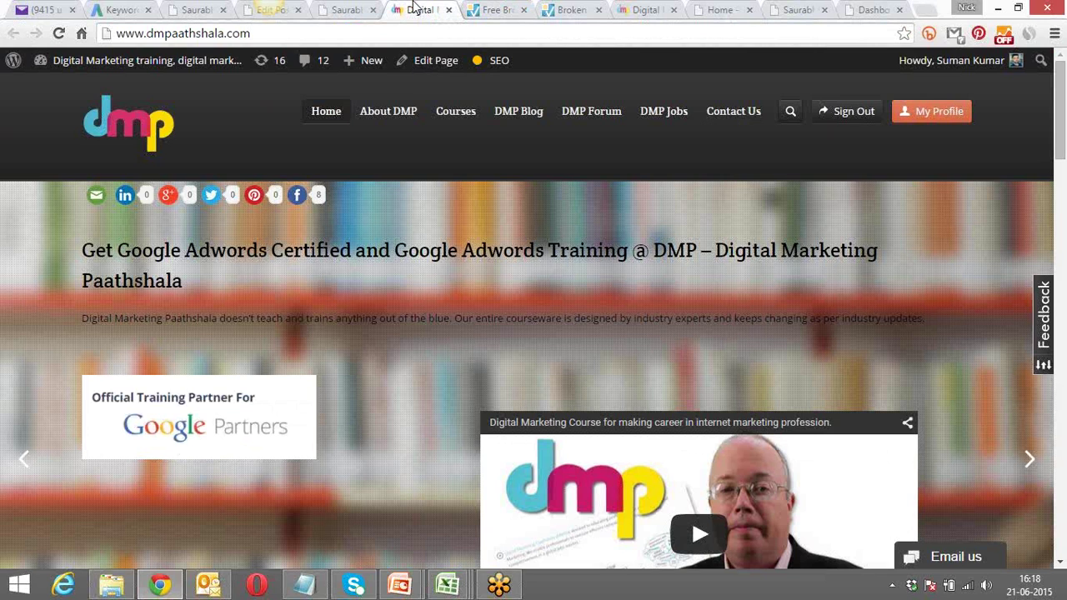
Open the source location of the third broken link, on the seo-vs-ppc page
{"action": "left_click", "coordinate": [495, 9]}
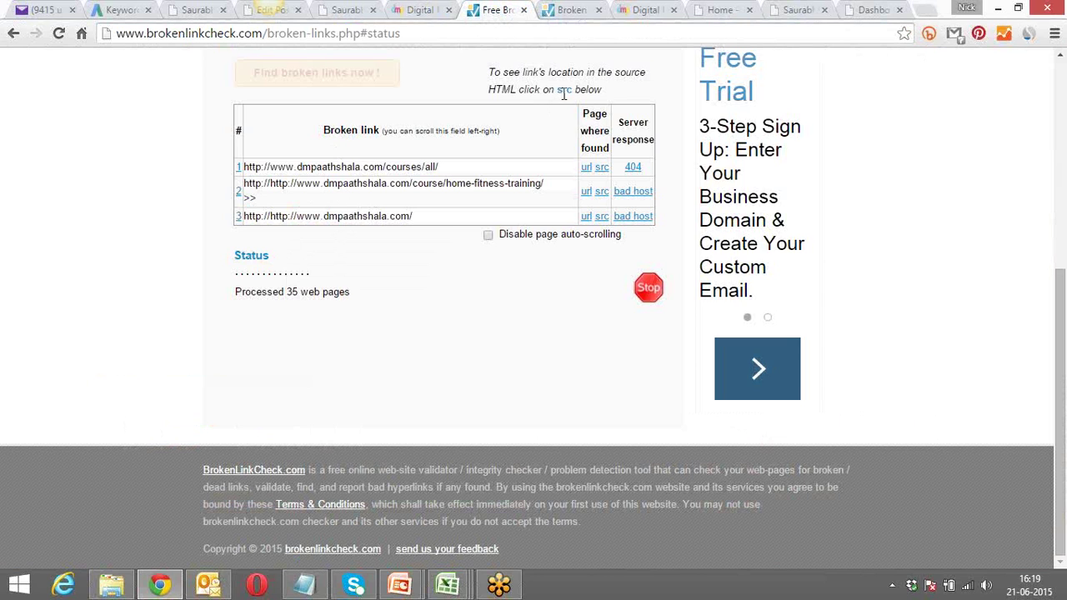
{"action": "left_click", "coordinate": [601, 217]}
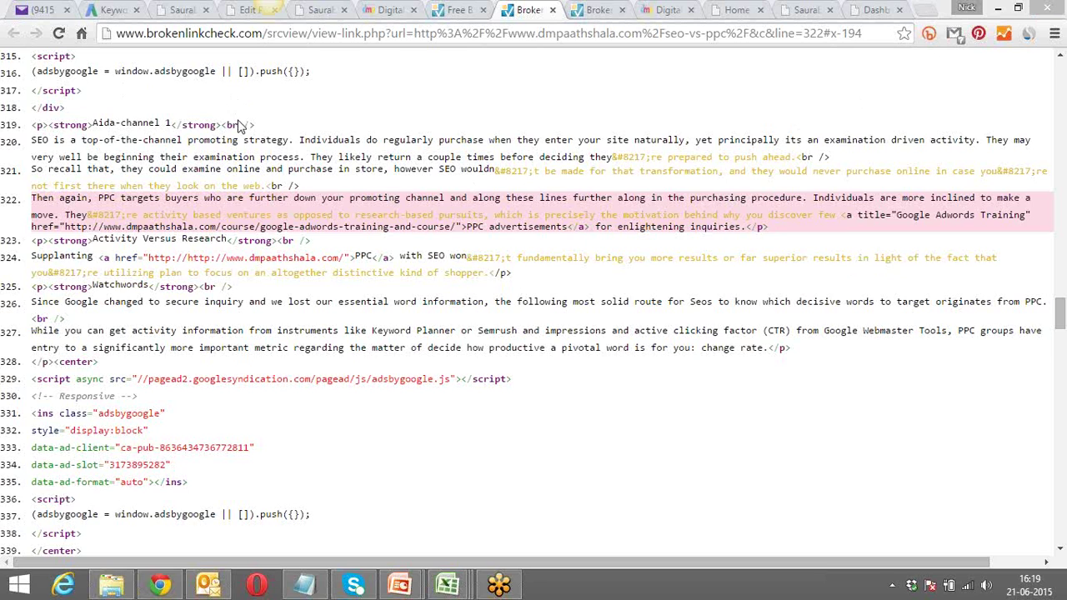
{"action": "left_click", "coordinate": [452, 9]}
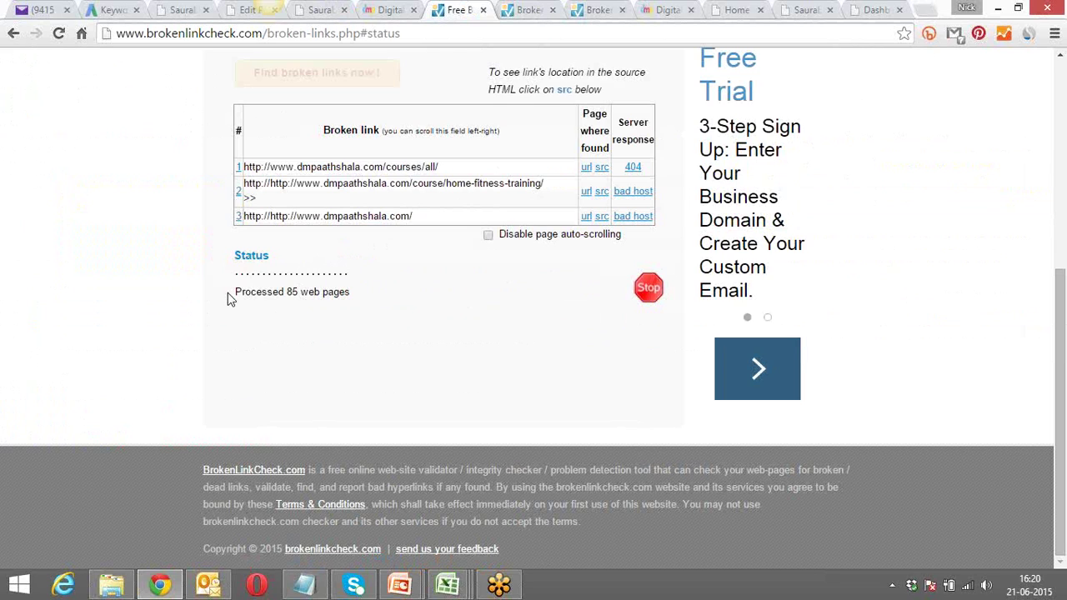
{"action": "left_click", "coordinate": [663, 9]}
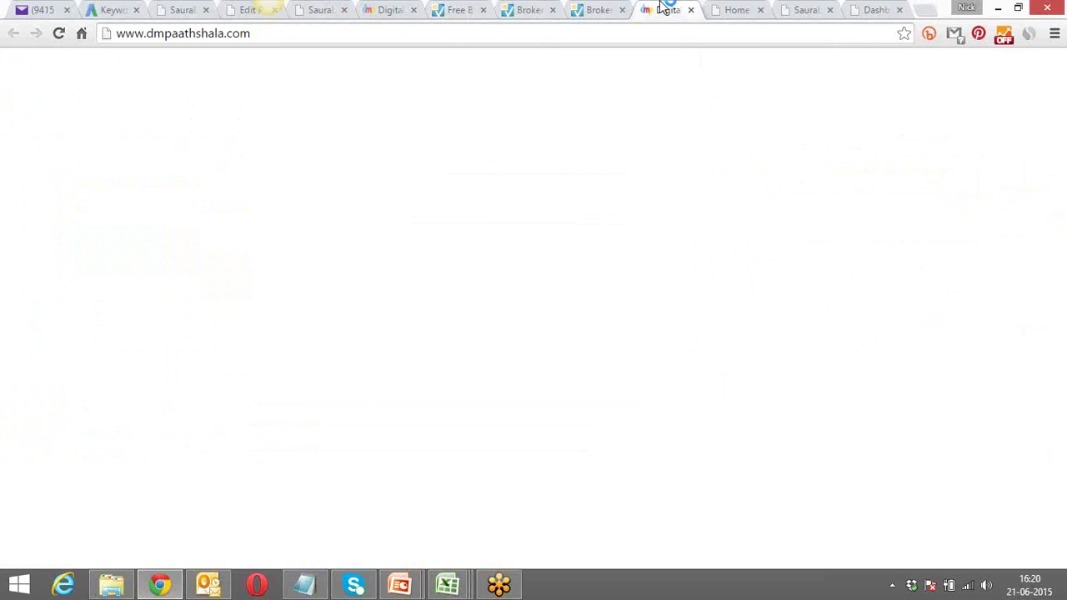
{"action": "left_click", "coordinate": [726, 9]}
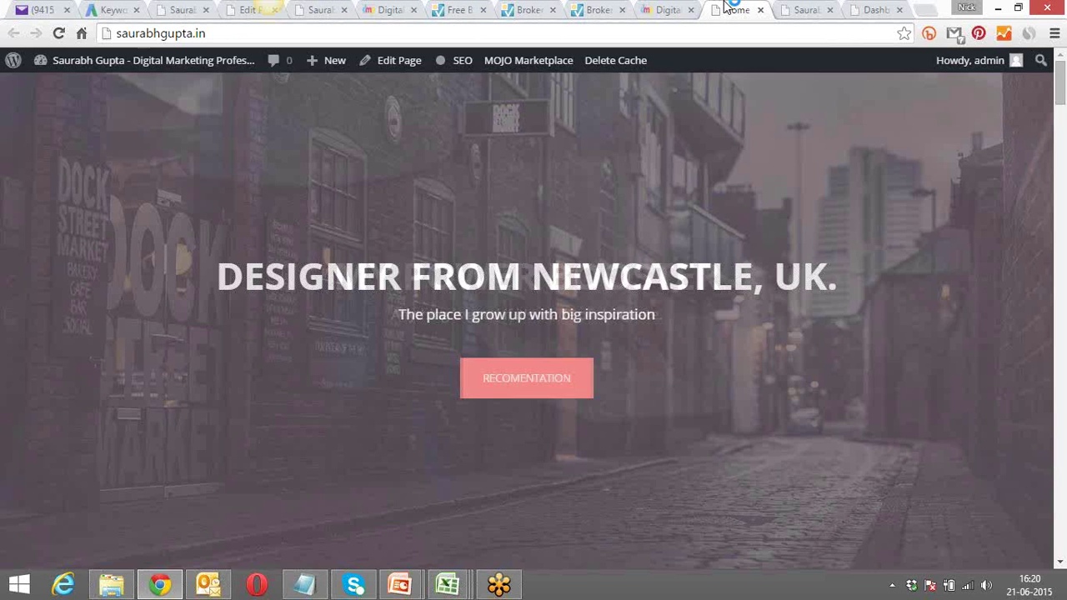
{"action": "left_click", "coordinate": [576, 32]}
{"action": "left_click", "coordinate": [576, 32]}
{"action": "type", "text": "/"}
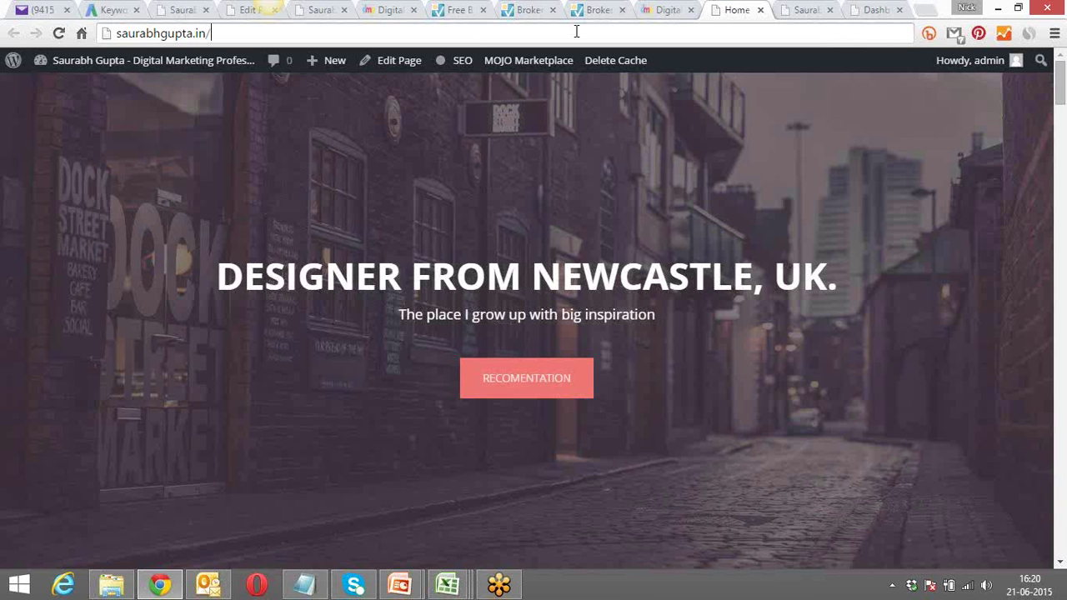
{"action": "type", "text": "hfhadfjdajsdgj"}
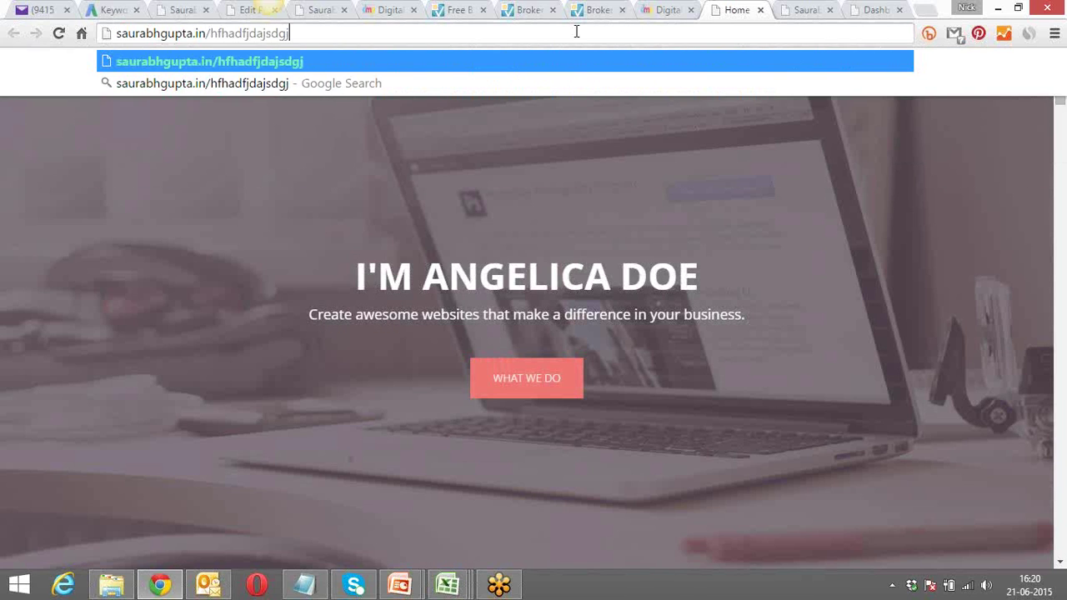
{"action": "key", "text": "Return"}
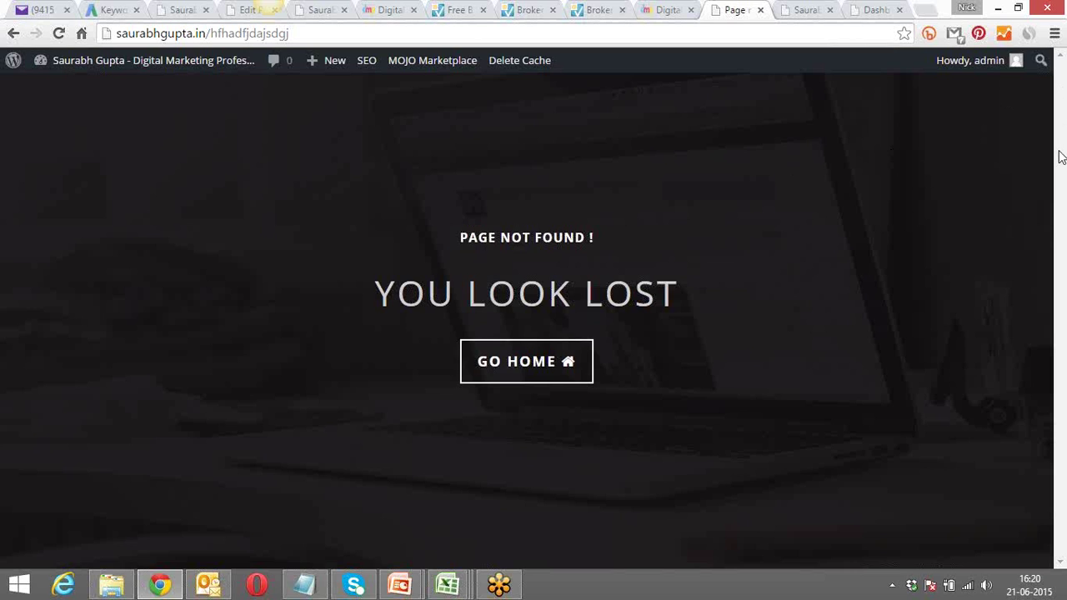
{"action": "left_click", "coordinate": [863, 6]}
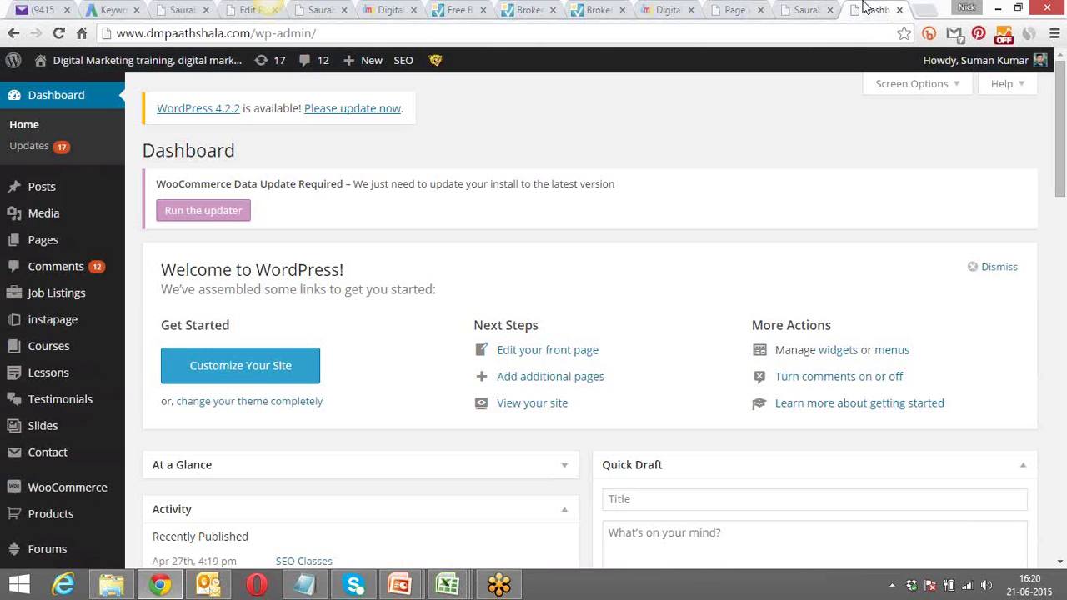
Load snapdeal.com/asdhgadfhaejhadgj in a new tab to see Snapdeal's custom 404 page
{"action": "left_click", "coordinate": [925, 10]}
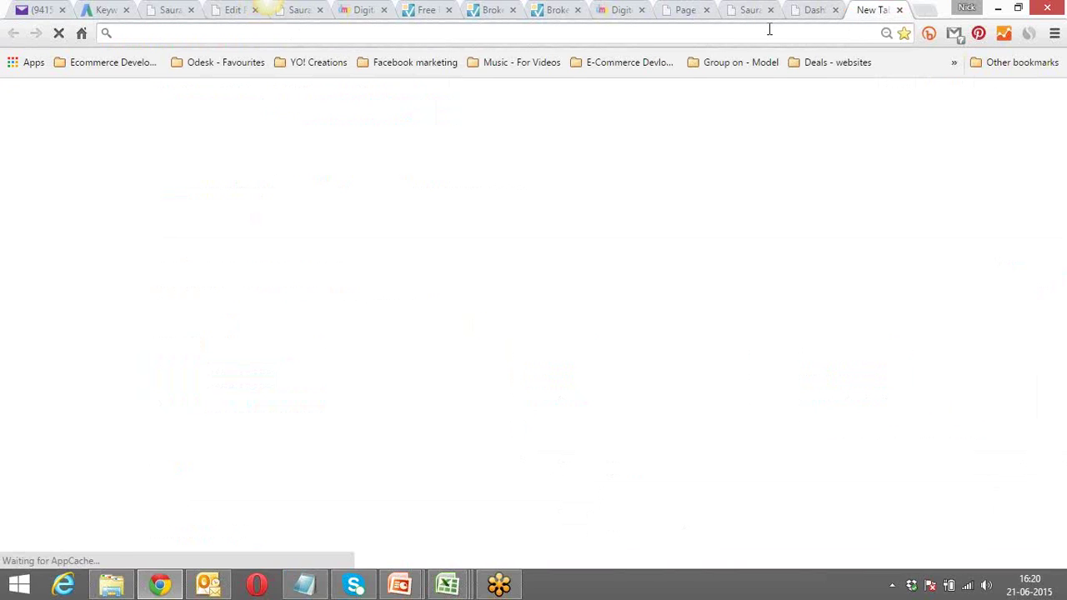
{"action": "type", "text": "snapdeal"}
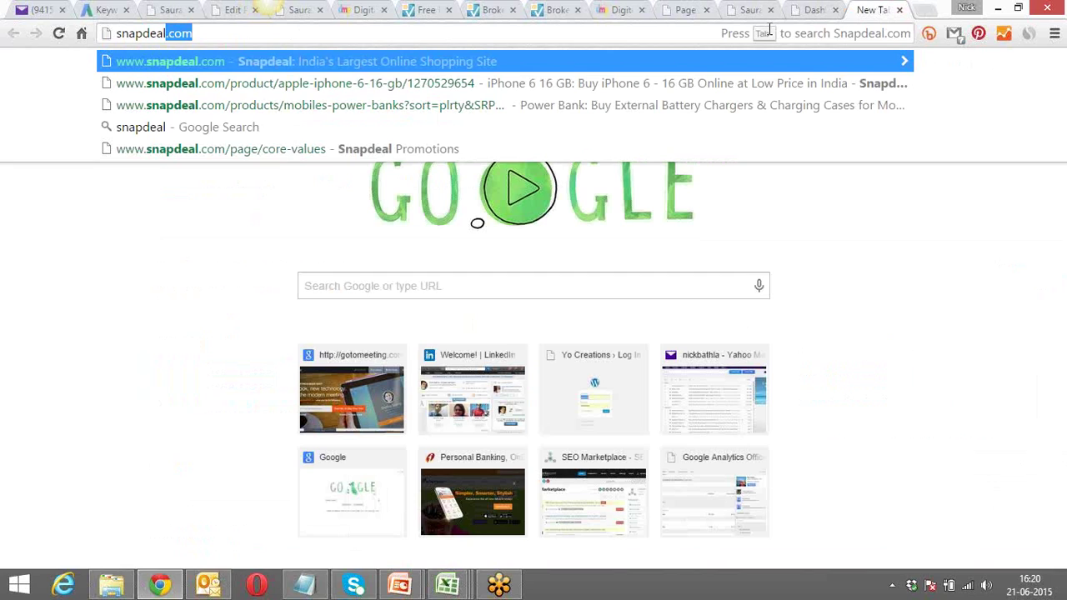
{"action": "type", "text": ".com"}
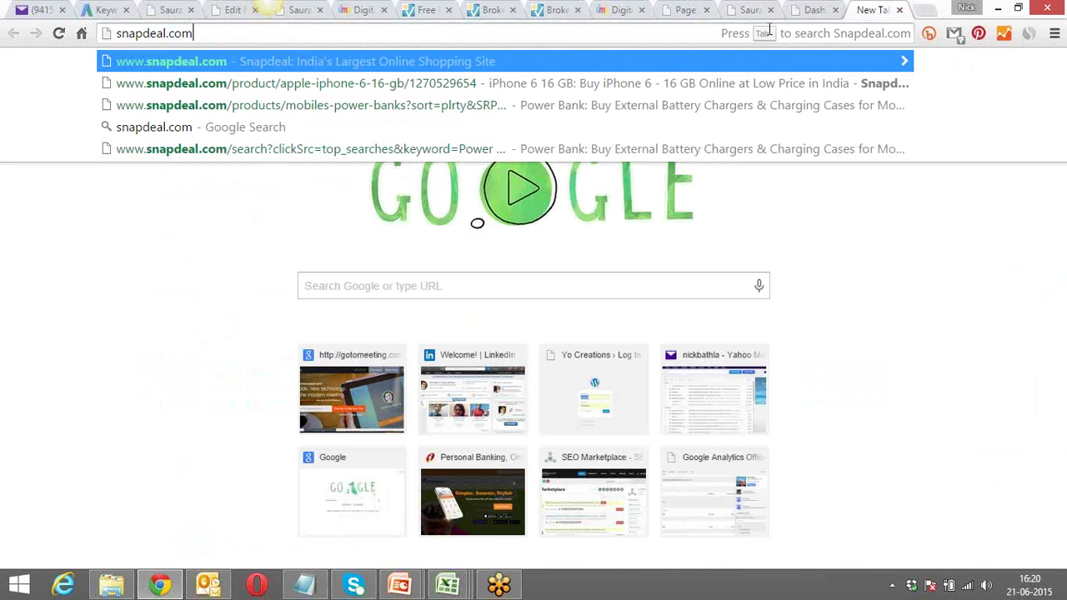
{"action": "type", "text": "/asdhgadfhaejhadgj"}
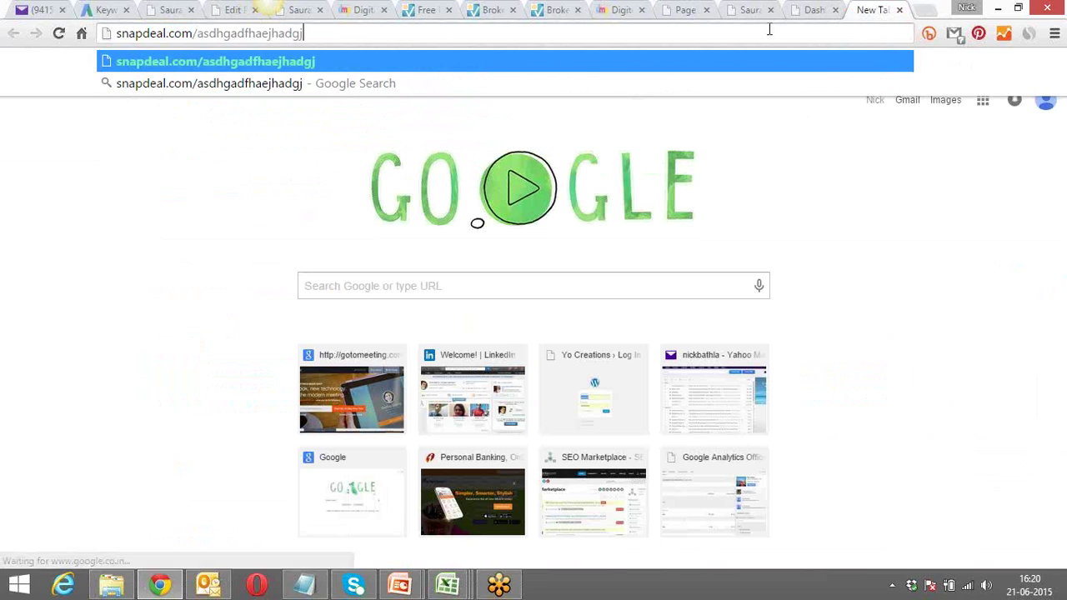
{"action": "key", "text": "Return"}
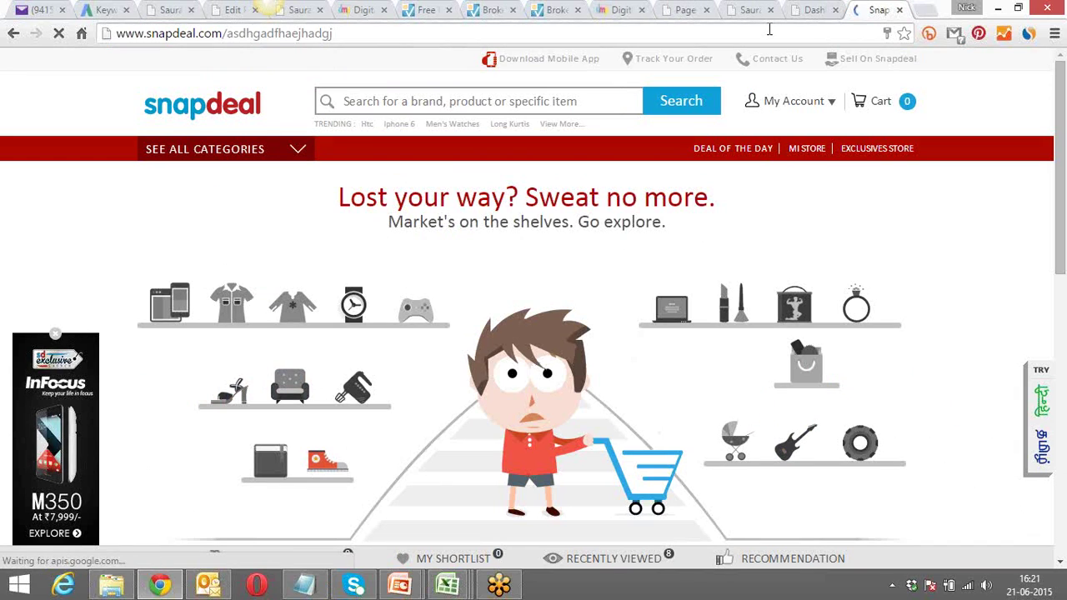
{"action": "left_click_drag", "start_coordinate": [1063, 88], "coordinate": [523, 112]}
{"action": "mouse_move", "coordinate": [283, 101]}
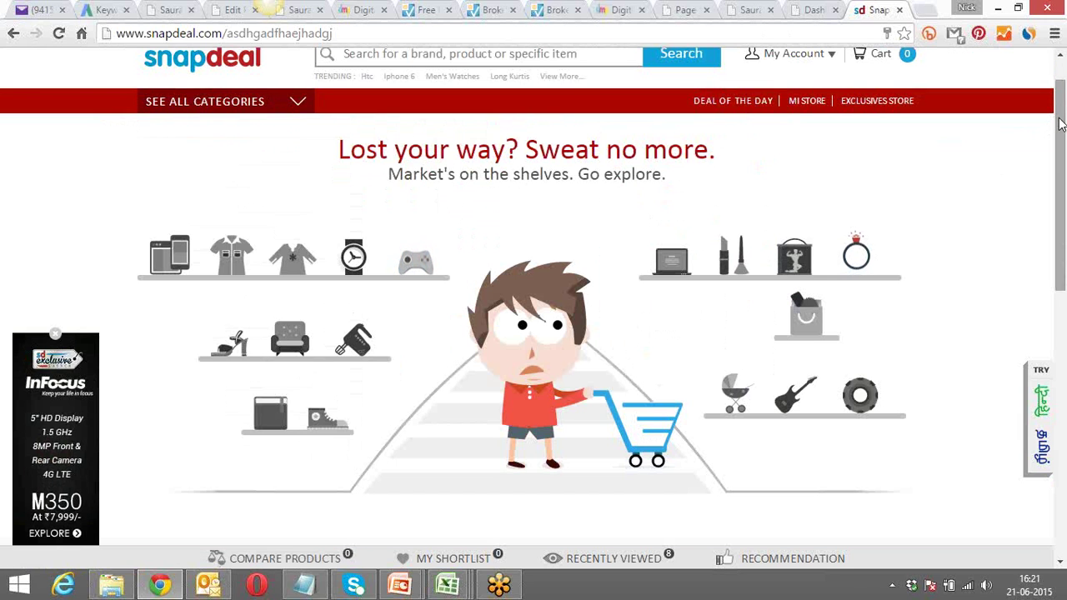
{"action": "scroll", "coordinate": [465, 256], "scroll_direction": "down", "scroll_amount": 4}
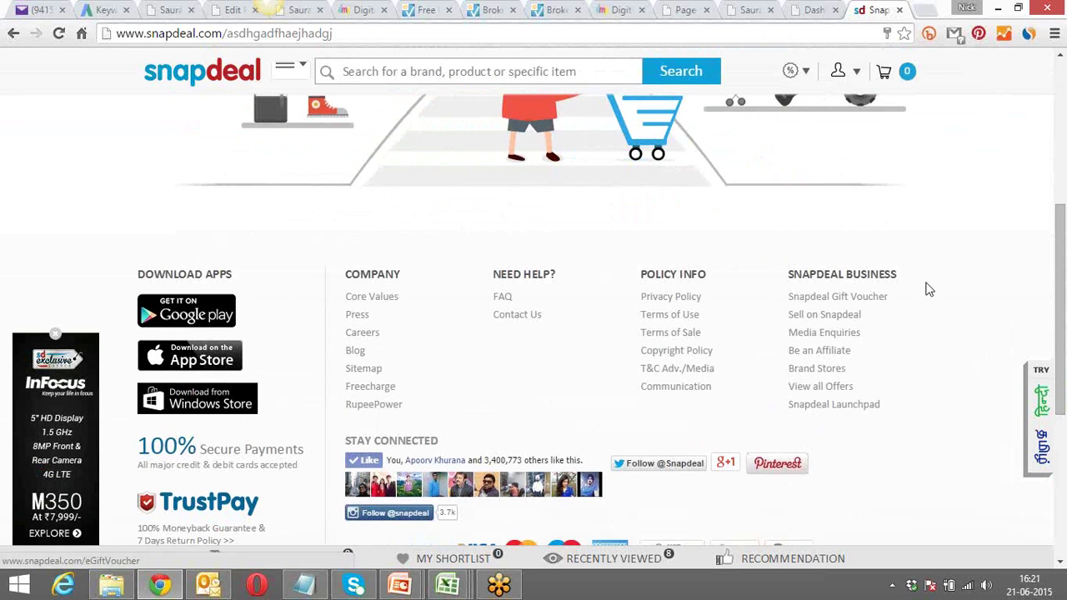
{"action": "scroll", "coordinate": [1062, 283], "scroll_direction": "up", "scroll_amount": 1}
{"action": "scroll", "coordinate": [1064, 279], "scroll_direction": "down", "scroll_amount": 2}
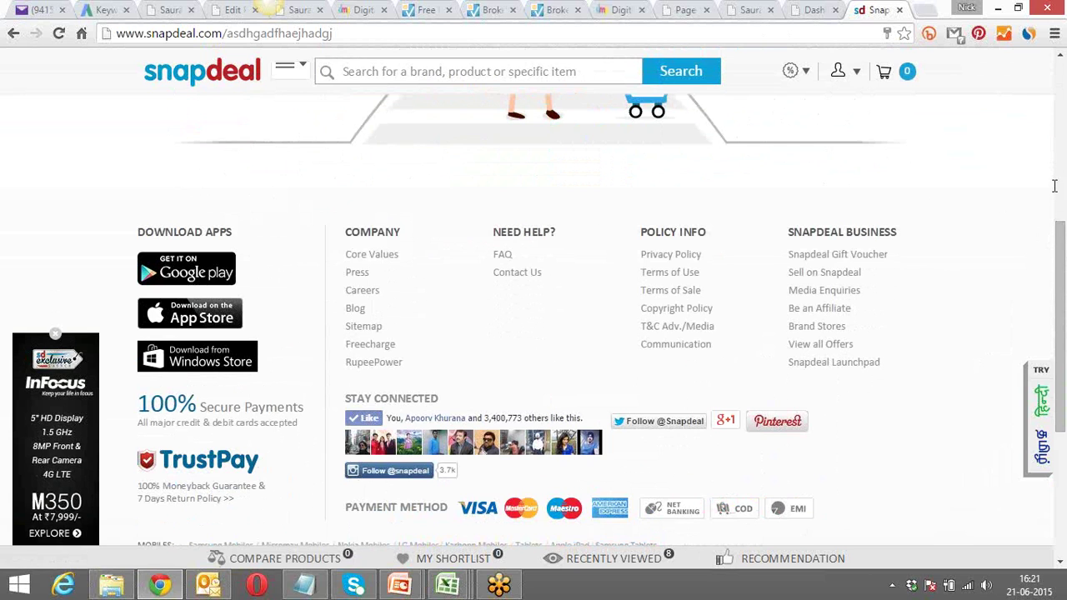
{"action": "left_click_drag", "start_coordinate": [1061, 227], "coordinate": [1062, 71]}
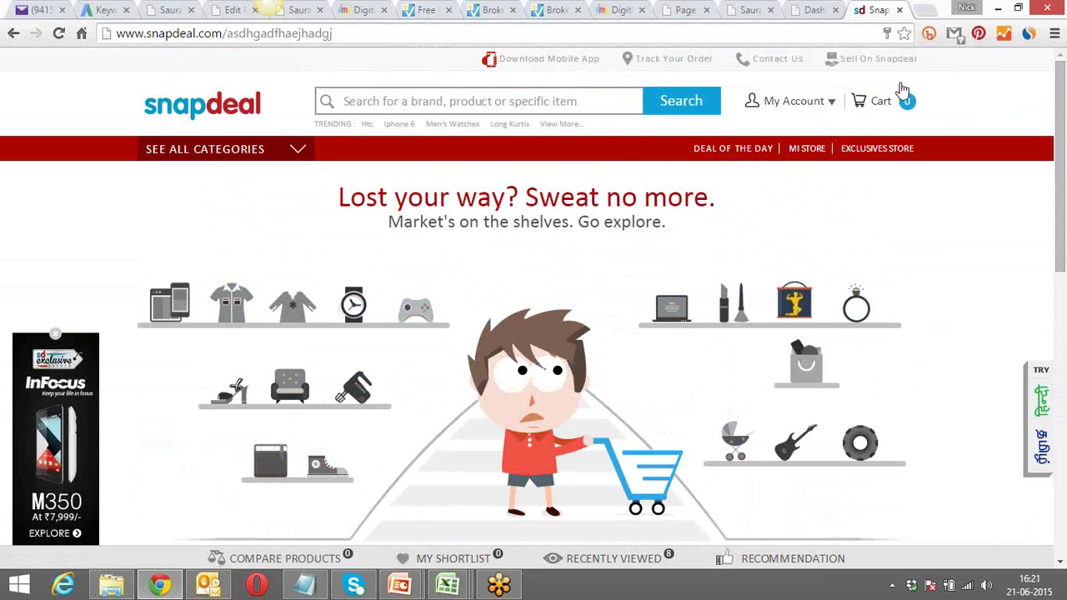
{"action": "mouse_move", "coordinate": [302, 148]}
{"action": "mouse_move", "coordinate": [221, 269]}
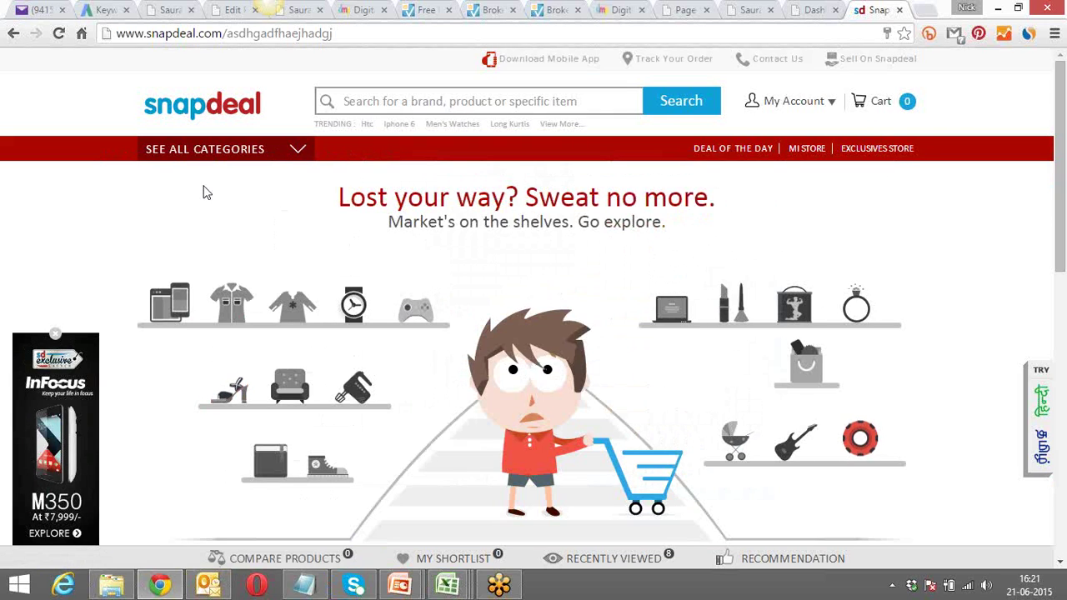
{"action": "mouse_move", "coordinate": [217, 159]}
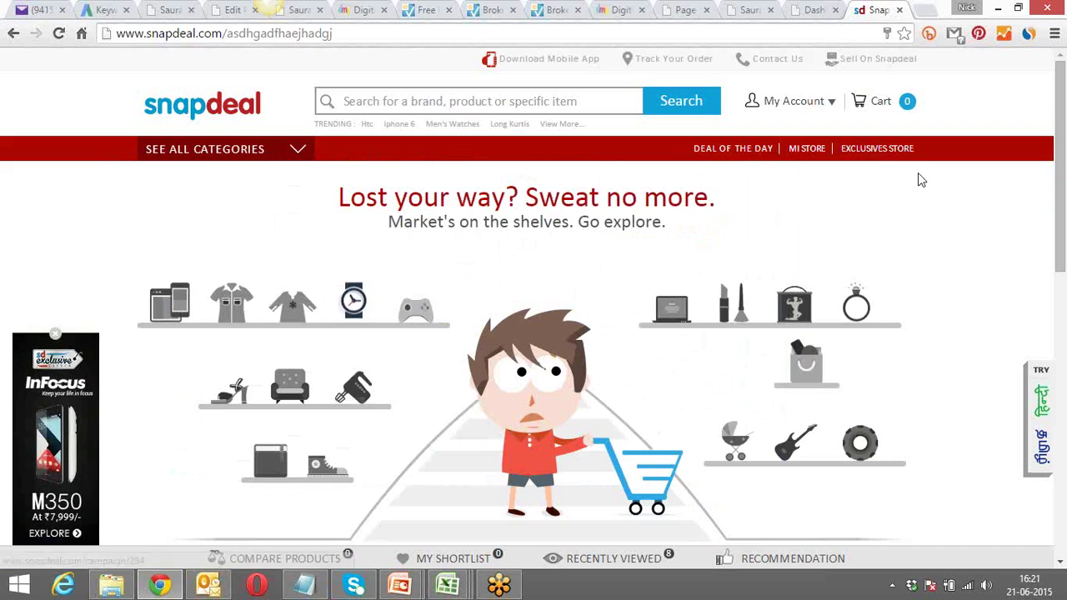
{"action": "mouse_move", "coordinate": [1060, 126]}
{"action": "left_mouse_down"}
{"action": "mouse_move", "coordinate": [1057, 322]}
{"action": "mouse_move", "coordinate": [1064, 110]}
{"action": "left_mouse_up"}
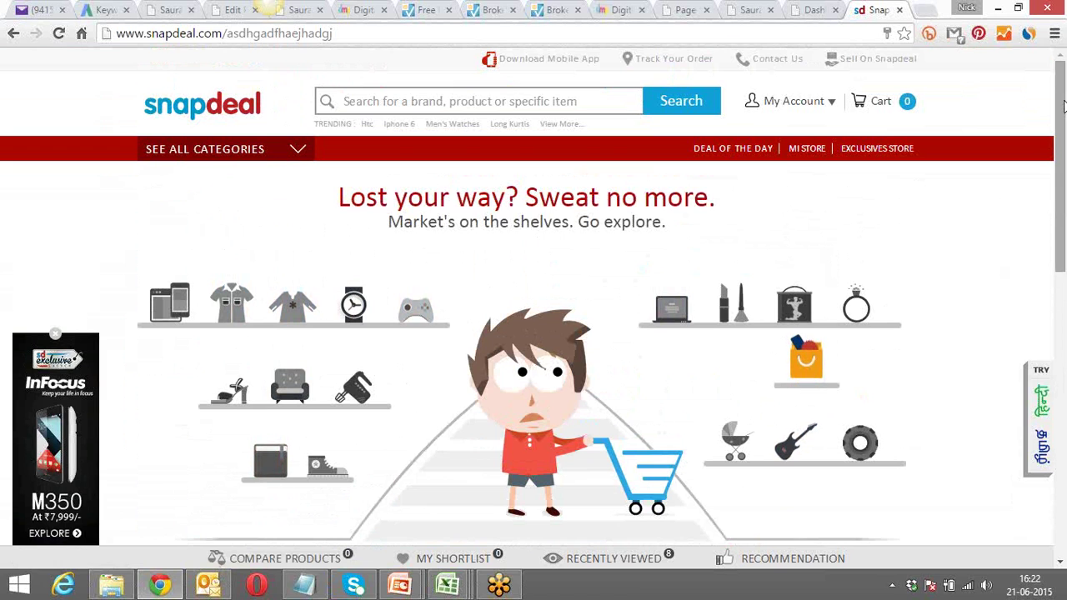
{"action": "left_click", "coordinate": [750, 8]}
{"action": "left_click", "coordinate": [686, 9]}
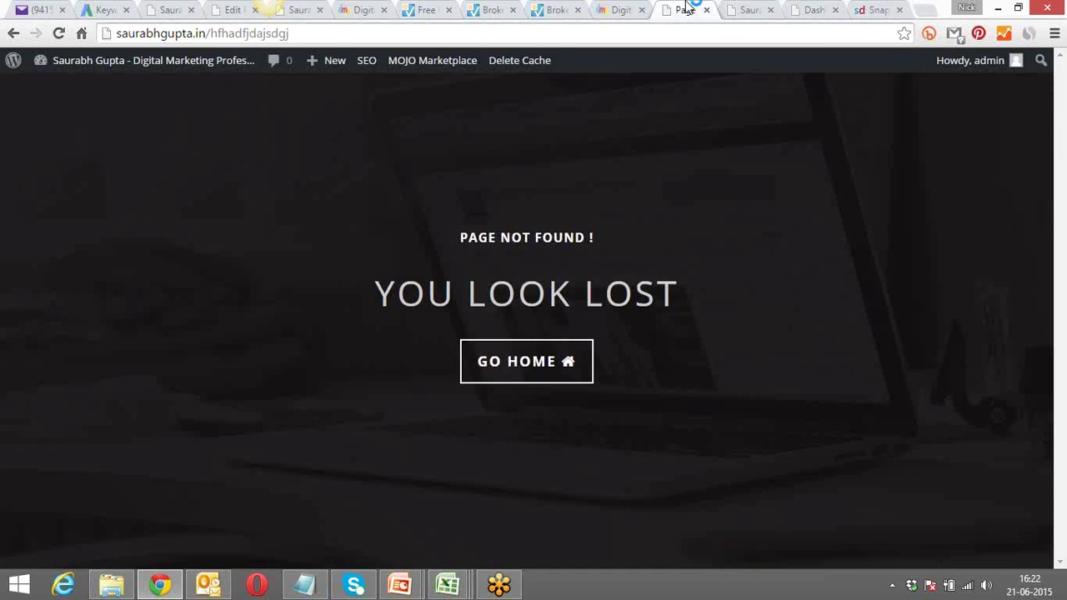
{"action": "left_click", "coordinate": [500, 366]}
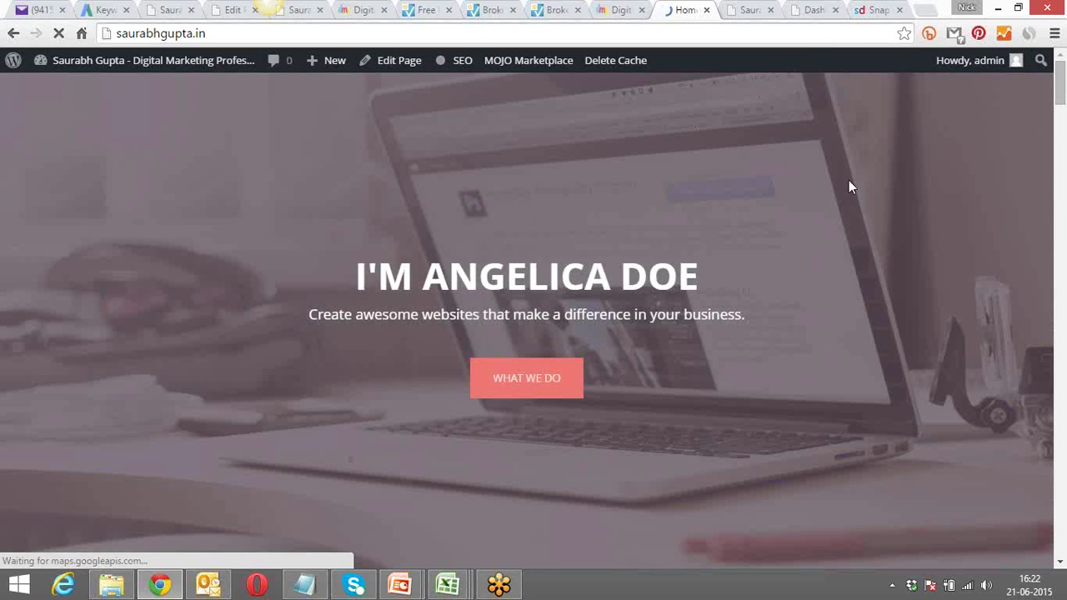
{"action": "left_click_drag", "start_coordinate": [1060, 82], "coordinate": [1062, 294]}
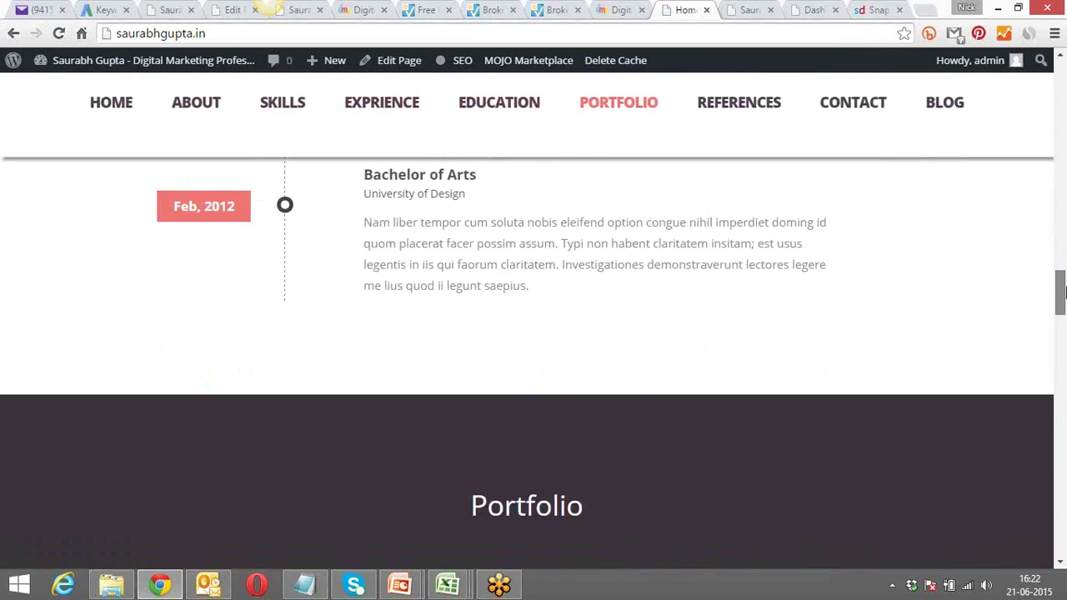
{"action": "left_click", "coordinate": [541, 10]}
From the BrokenLinkCheck results, open the page where broken link 4 was found
{"action": "left_click", "coordinate": [491, 10]}
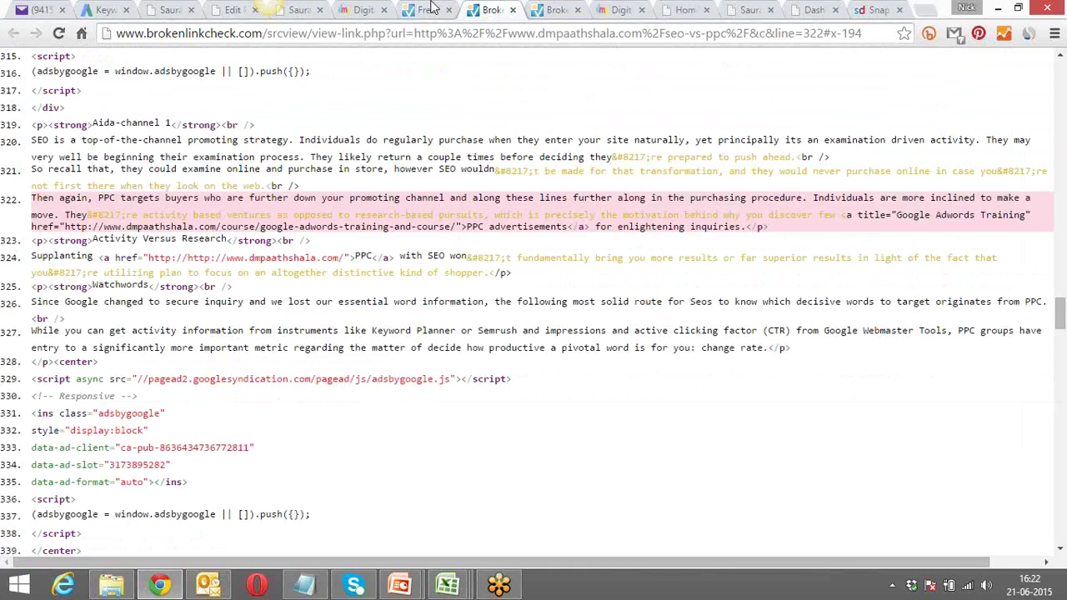
{"action": "left_click", "coordinate": [430, 8]}
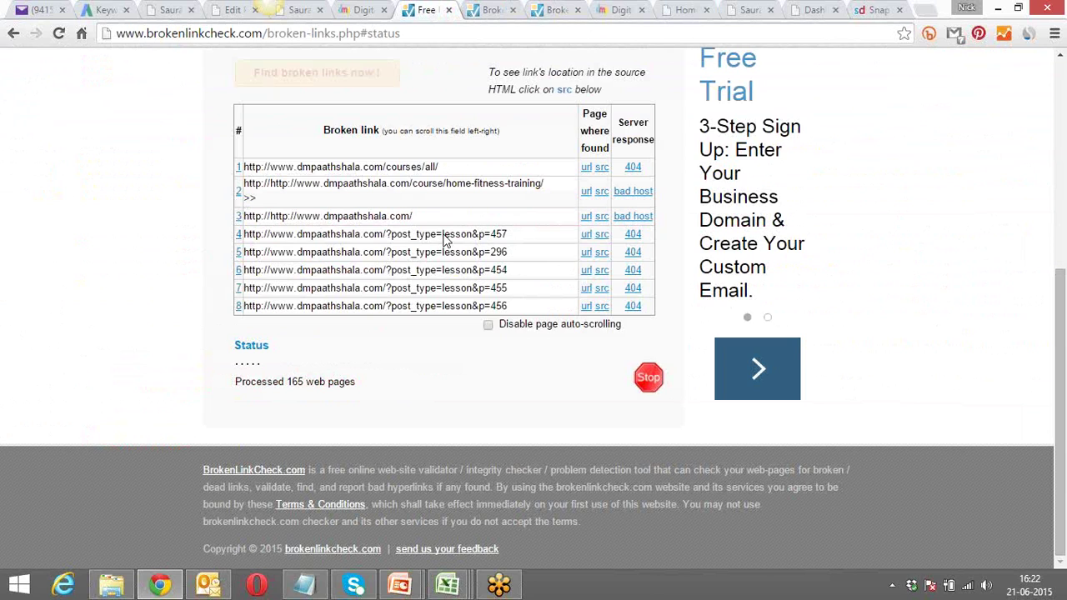
{"action": "left_click", "coordinate": [586, 237]}
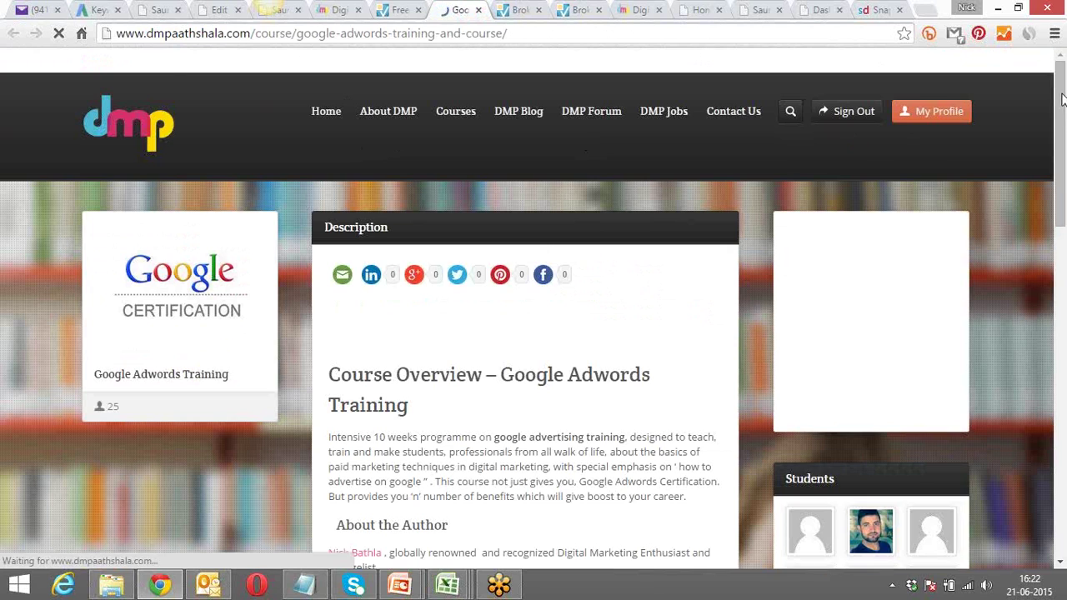
{"action": "scroll", "coordinate": [1062, 142], "scroll_direction": "down", "scroll_amount": 3}
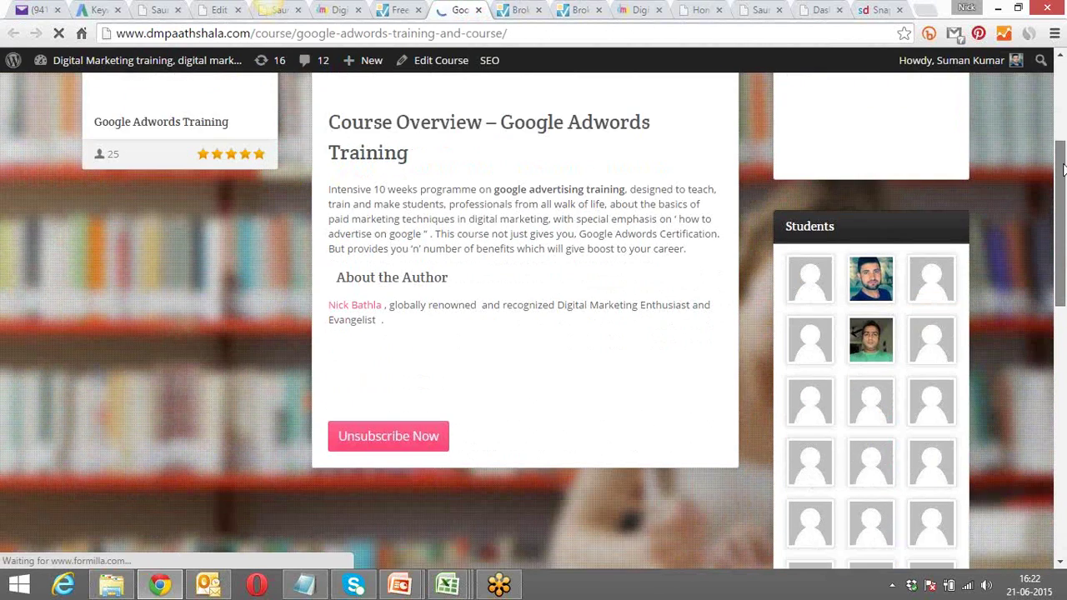
{"action": "left_click_drag", "start_coordinate": [1062, 170], "coordinate": [1064, 365]}
Open the Google Adwords lesson page from it, then return to the nine-link results
{"action": "left_click", "coordinate": [372, 169]}
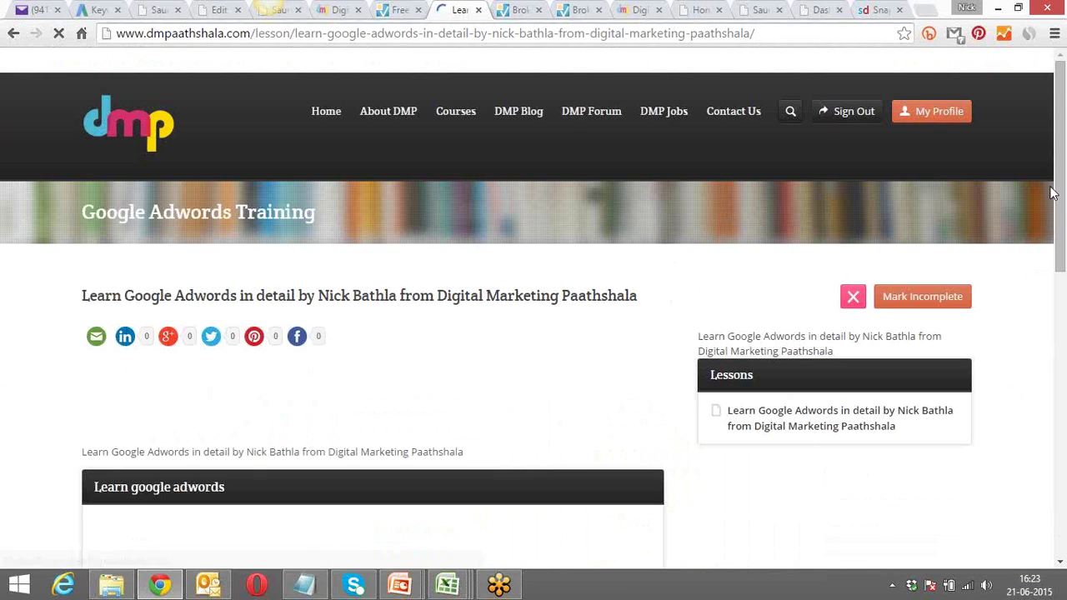
{"action": "left_click_drag", "start_coordinate": [1062, 117], "coordinate": [1063, 221]}
{"action": "scroll", "coordinate": [1063, 220], "scroll_direction": "down", "scroll_amount": 3}
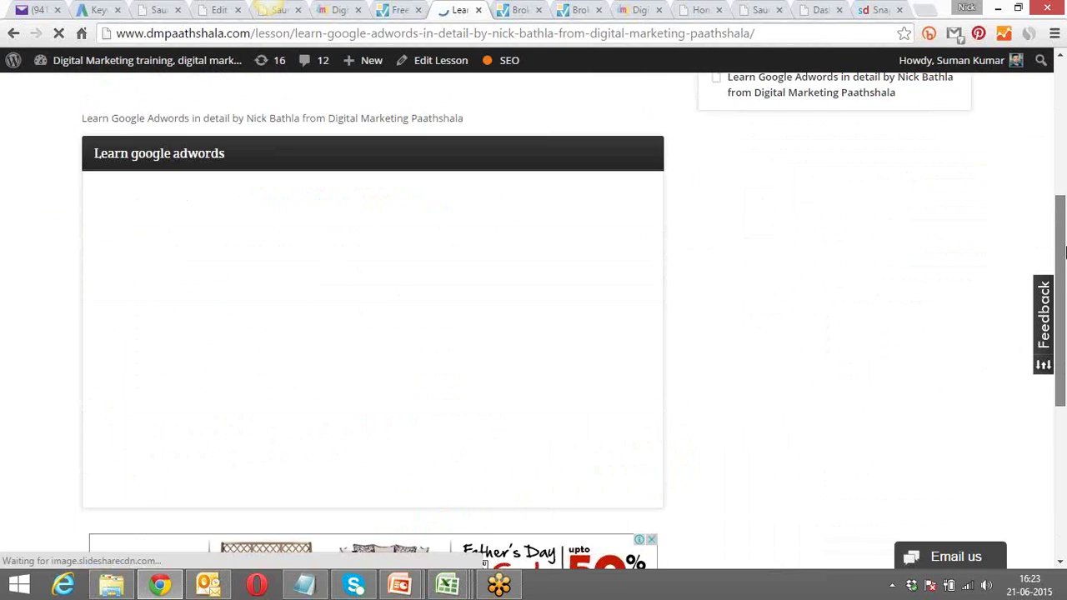
{"action": "scroll", "coordinate": [1064, 217], "scroll_direction": "up", "scroll_amount": 4}
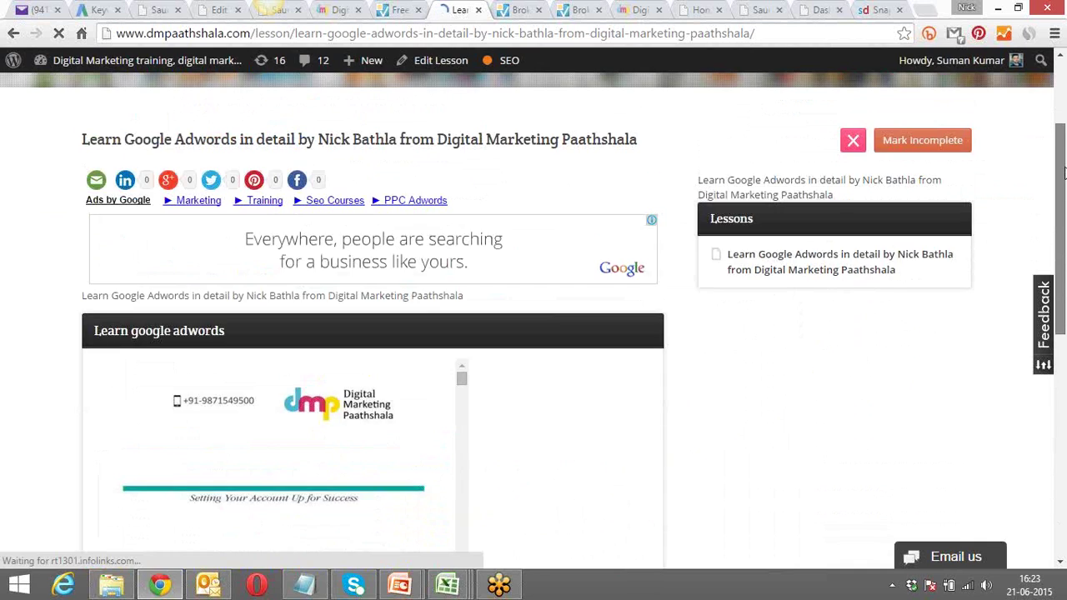
{"action": "left_click_drag", "start_coordinate": [1063, 160], "coordinate": [1063, 77]}
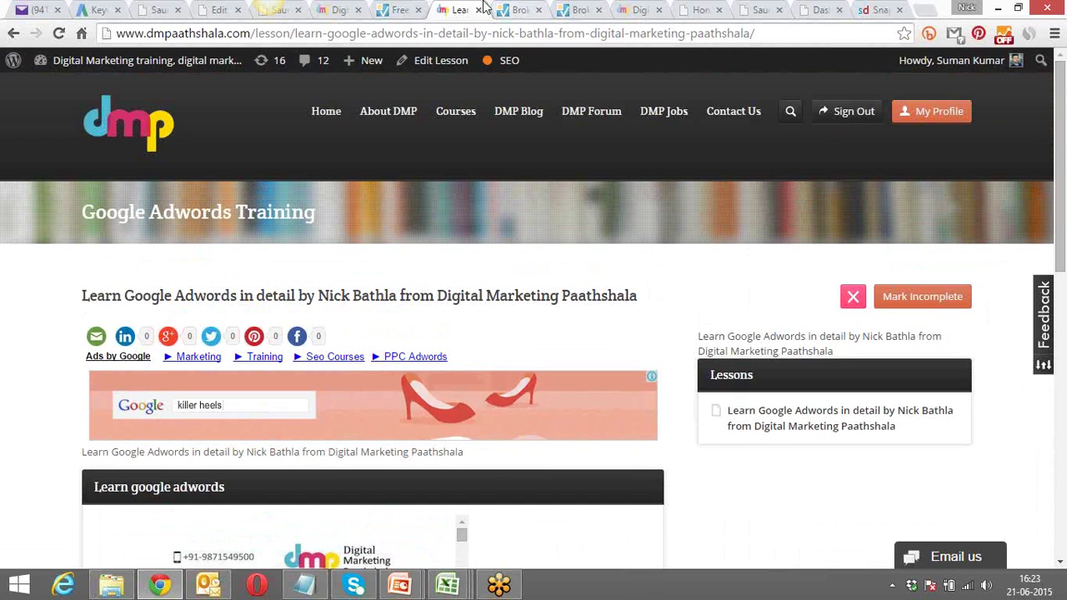
{"action": "left_click", "coordinate": [398, 10]}
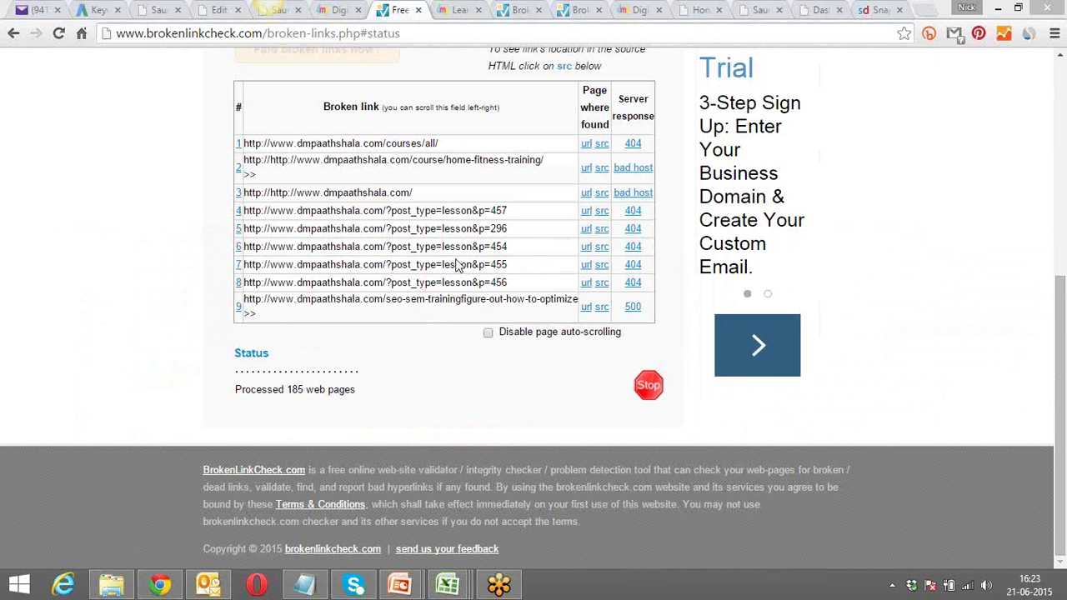
{"action": "mouse_move", "coordinate": [401, 595]}
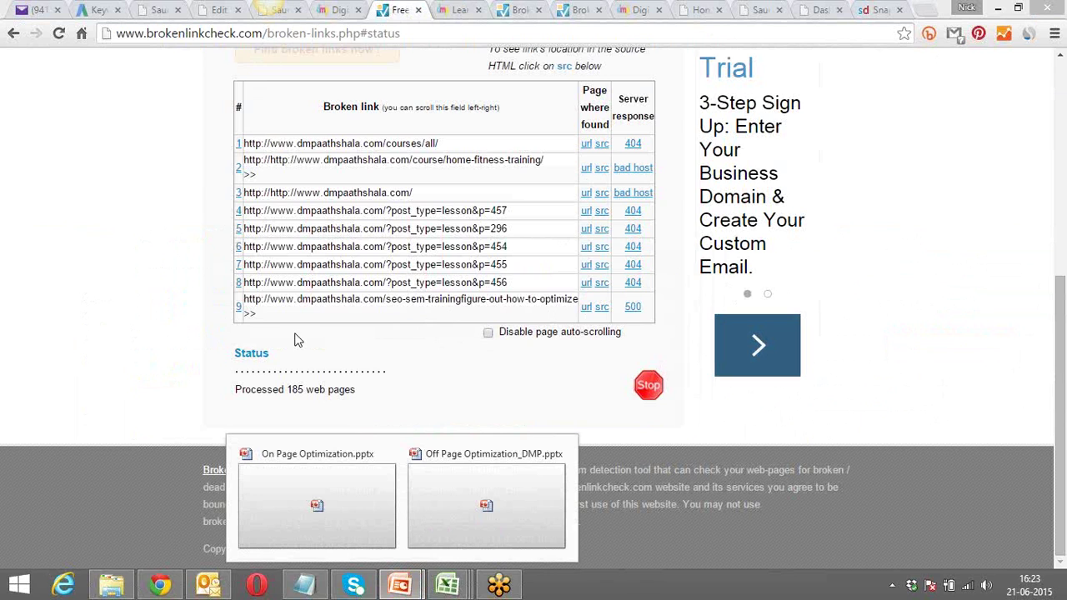
Run On Page Optimization.pptx as a slide show and move to the Robots.txt slide
{"action": "left_click", "coordinate": [357, 505]}
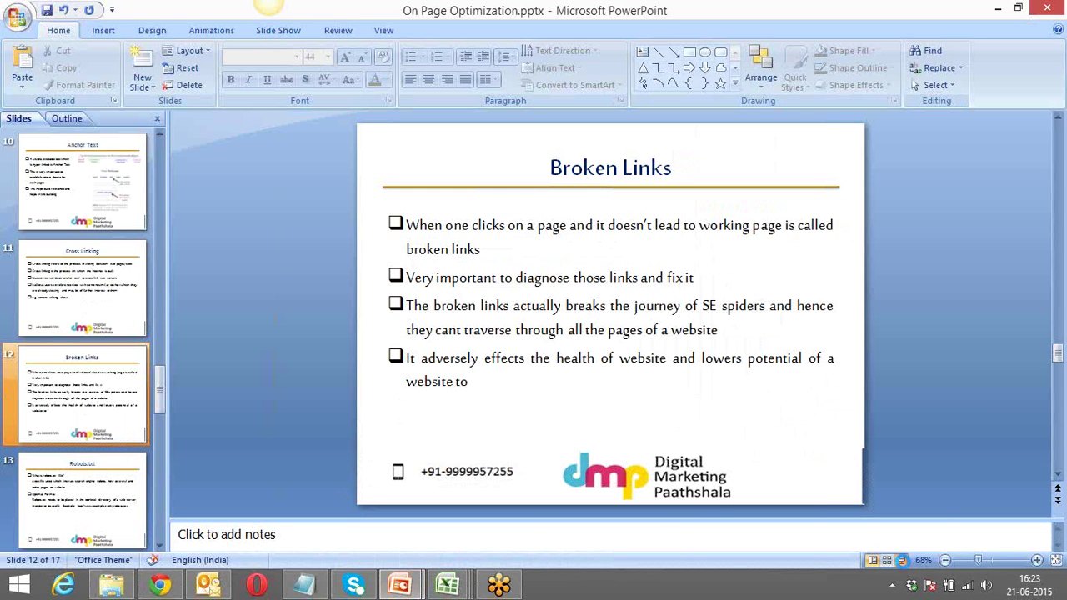
{"action": "left_click", "coordinate": [901, 561]}
{"action": "left_click", "coordinate": [904, 565]}
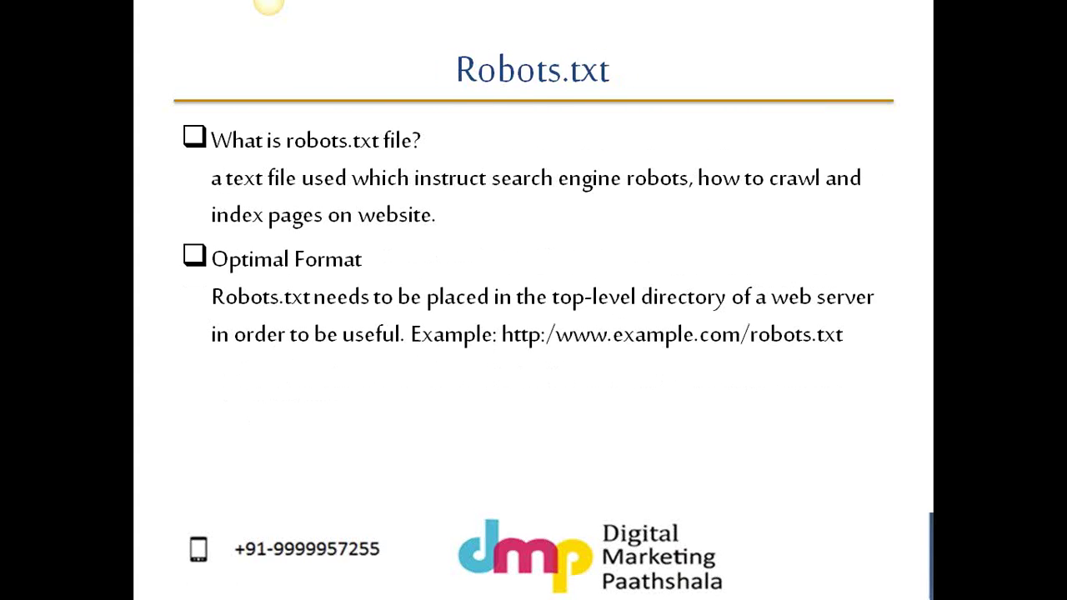
{"action": "key", "text": "Right"}
{"action": "key", "text": "Right"}
{"action": "key", "text": "Right"}
{"action": "key", "text": "Right"}
{"action": "key", "text": "Right"}
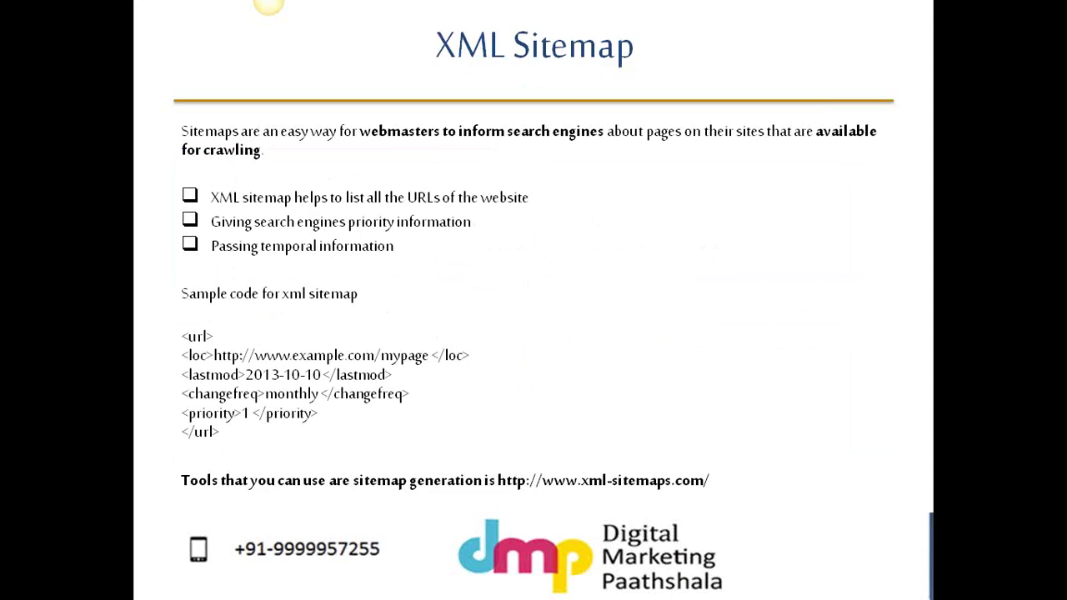
{"action": "key", "text": "Left"}
{"action": "key", "text": "Left"}
{"action": "key", "text": "Left"}
{"action": "key", "text": "Left"}
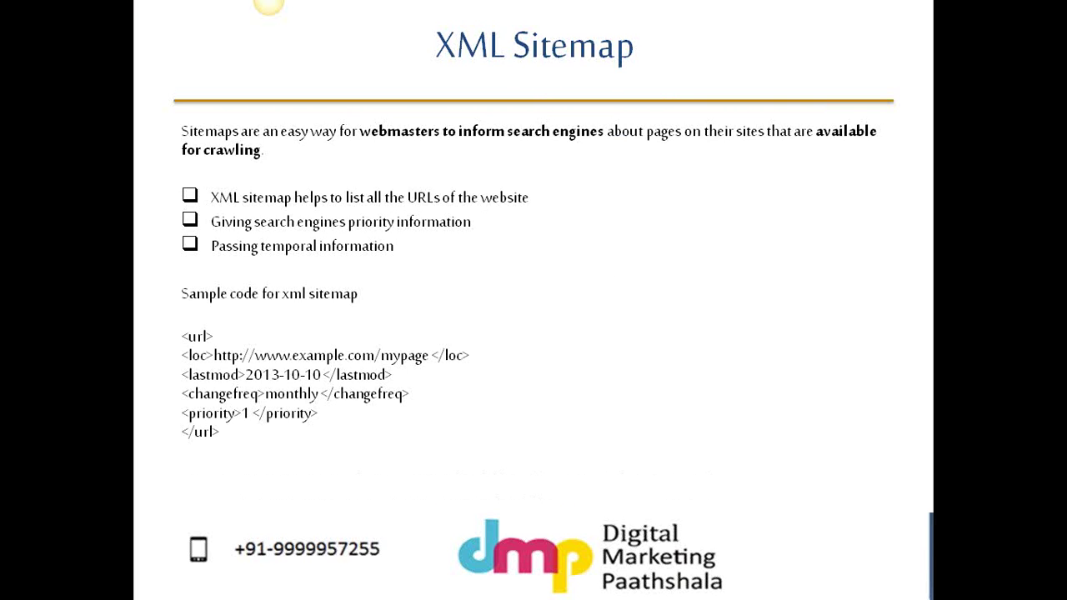
{"action": "key", "text": "Left"}
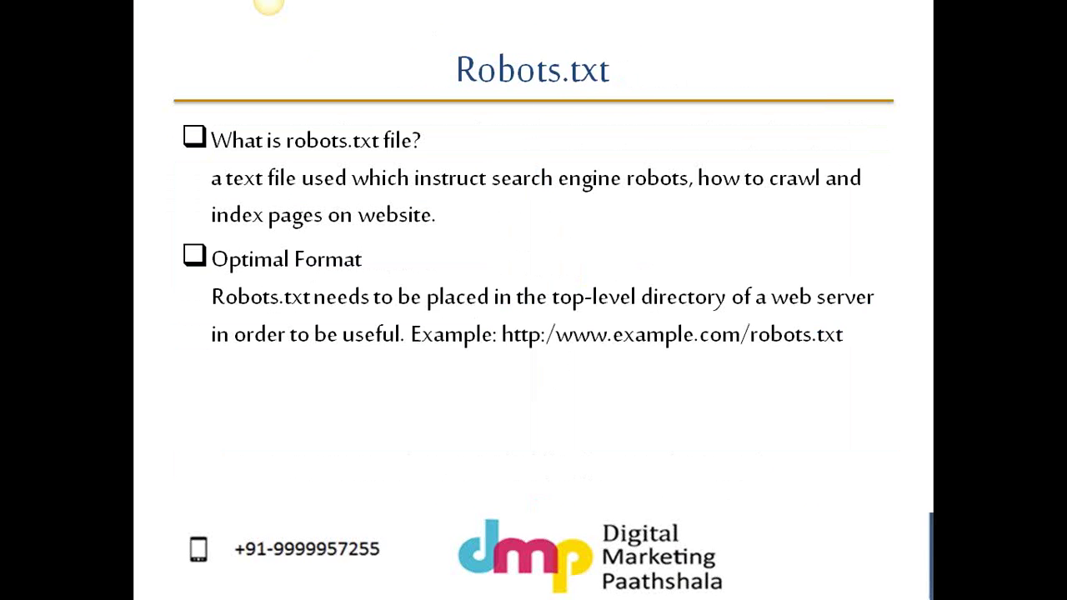
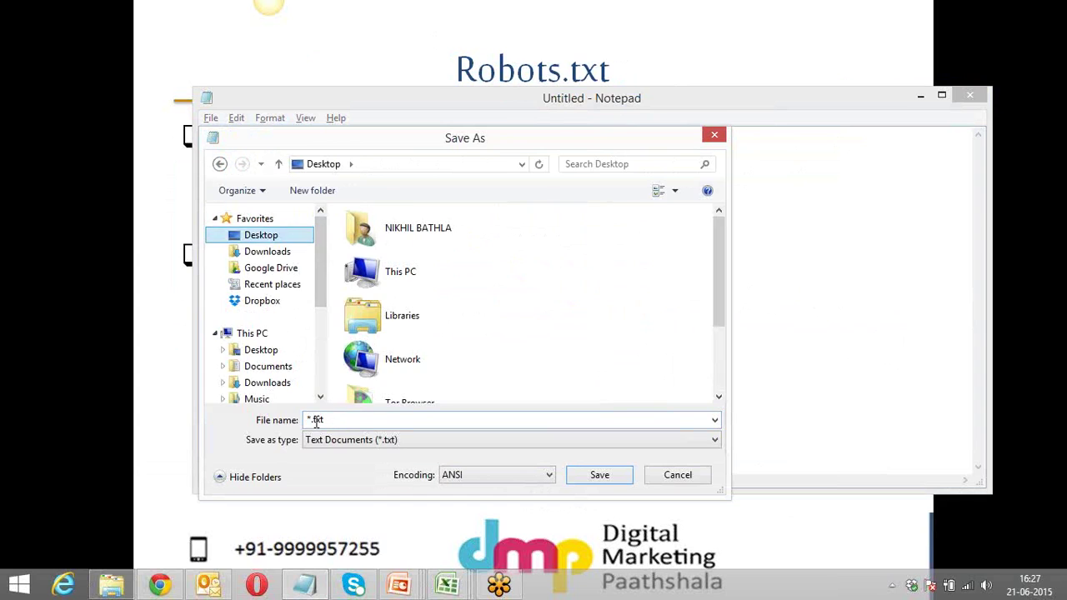
Abandon saving as 'google adwords after', type 'User agent: *' in the draft, and minimize Notepad
{"action": "left_click", "coordinate": [309, 419]}
{"action": "key", "text": "Delete"}
{"action": "type", "text": "google"}
{"action": "type", "text": " adwords a"}
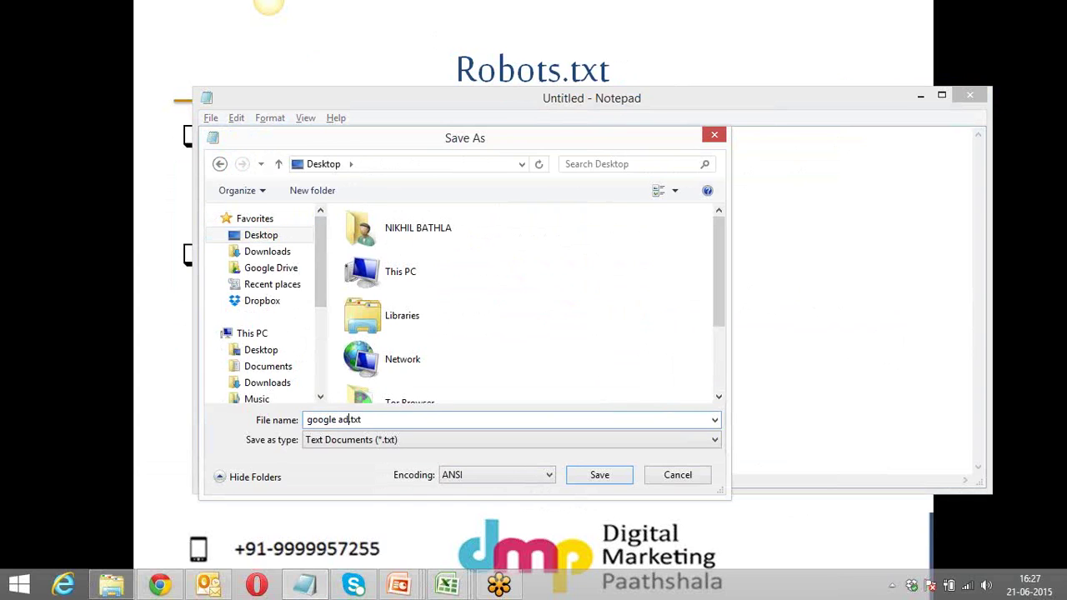
{"action": "type", "text": "fter"}
{"action": "key", "text": "Escape"}
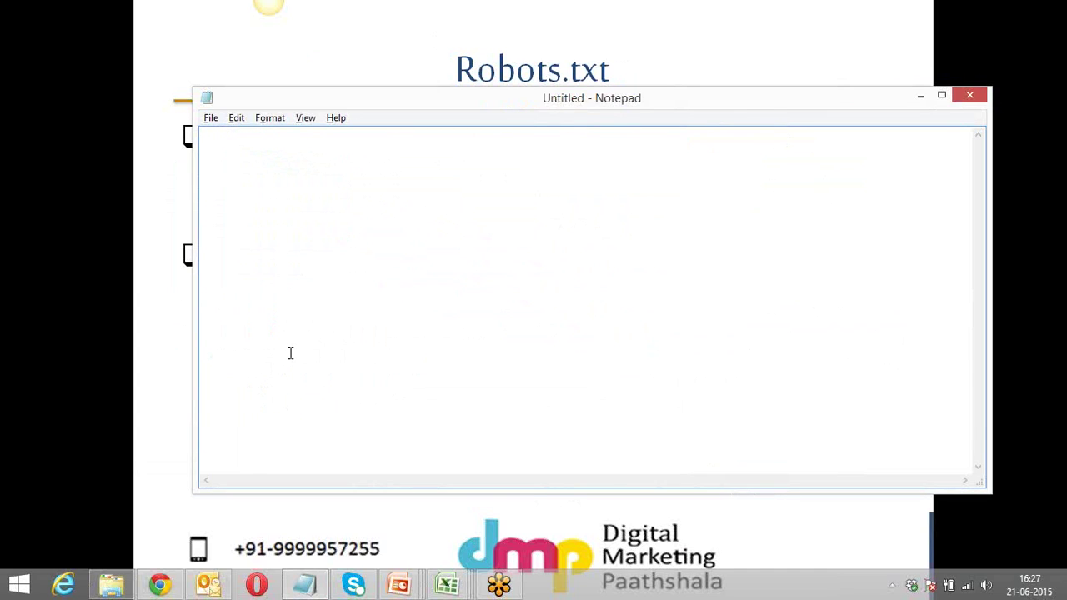
{"action": "type", "text": "User agent: *"}
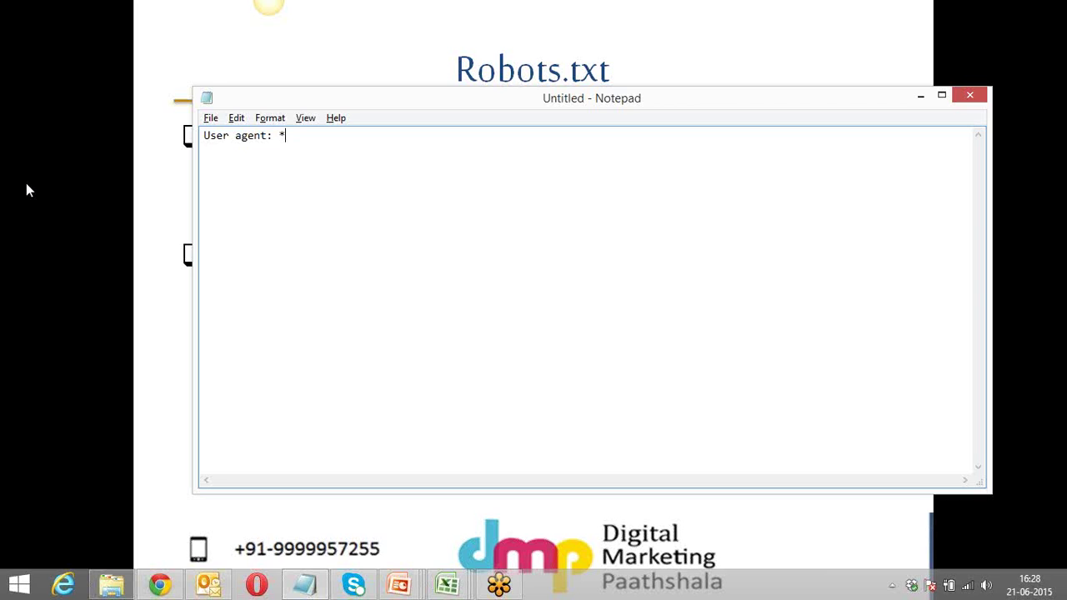
{"action": "key", "text": "alt+Tab"}
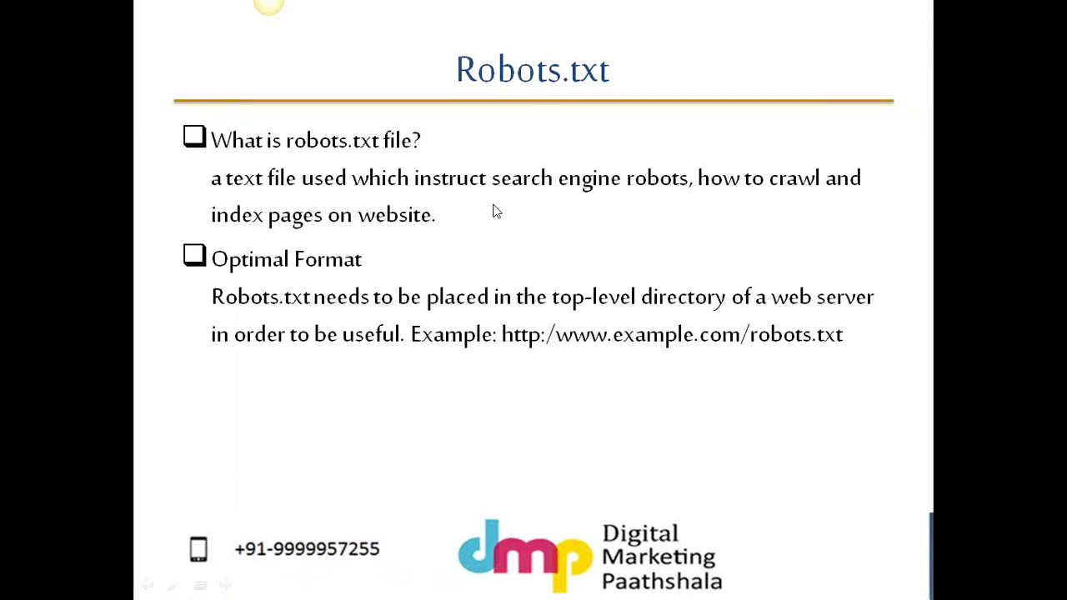
Glance at the robots.txt format examples slide, end the slideshow, and return to Chrome's broken-link report
{"action": "left_click", "coordinate": [497, 239]}
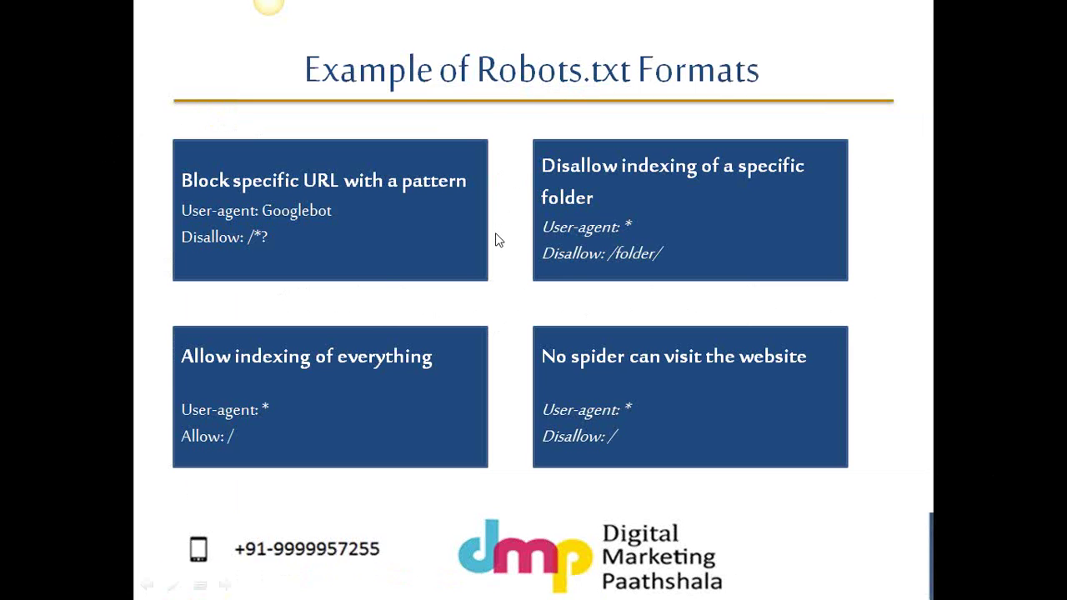
{"action": "key", "text": "Left"}
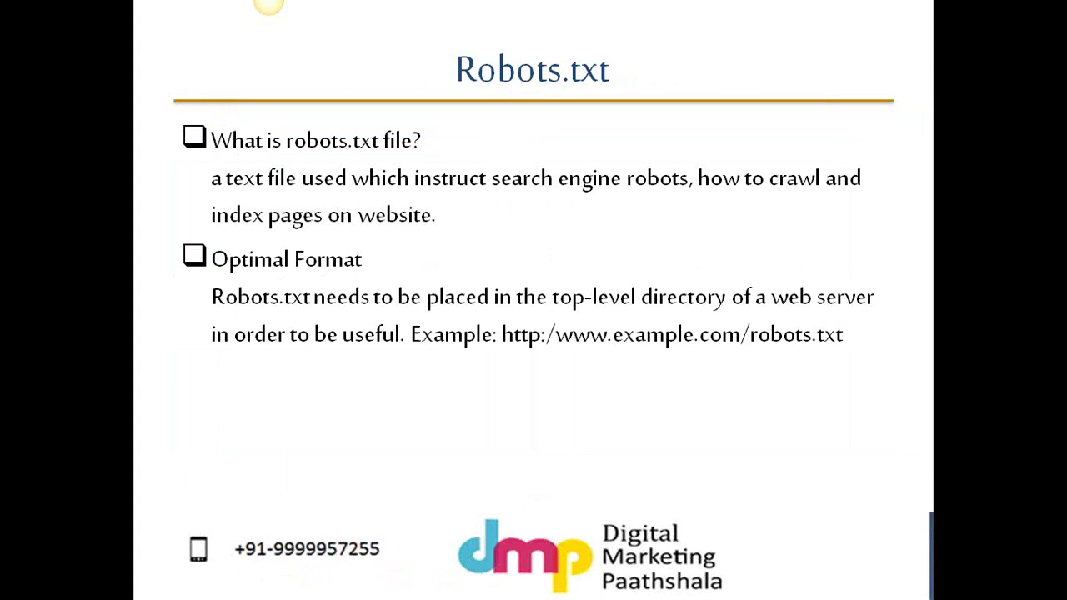
{"action": "key", "text": "Escape"}
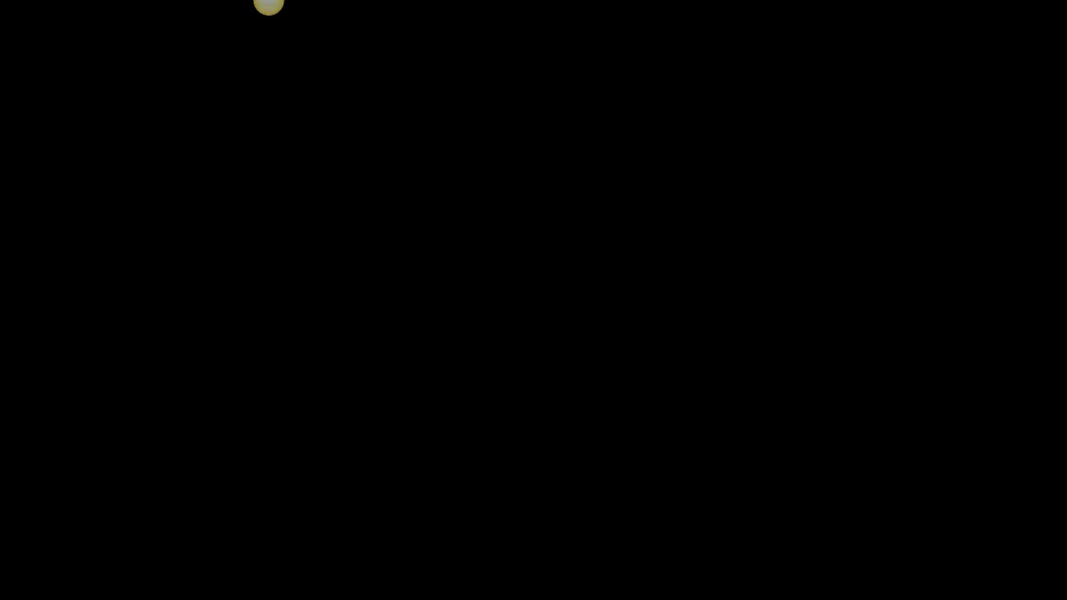
{"action": "left_click", "coordinate": [160, 586]}
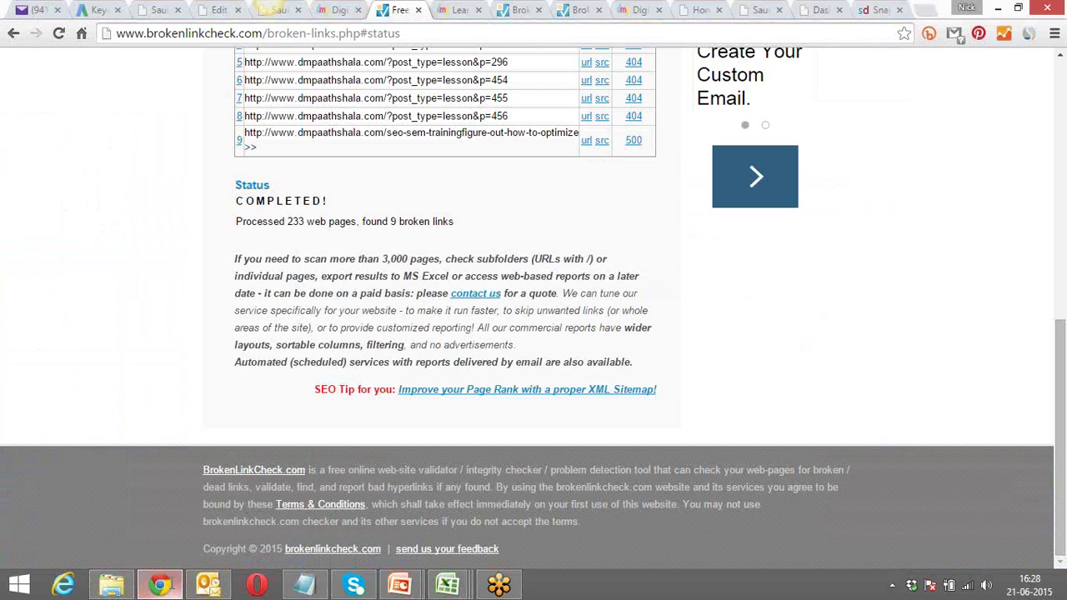
{"action": "left_click", "coordinate": [699, 8]}
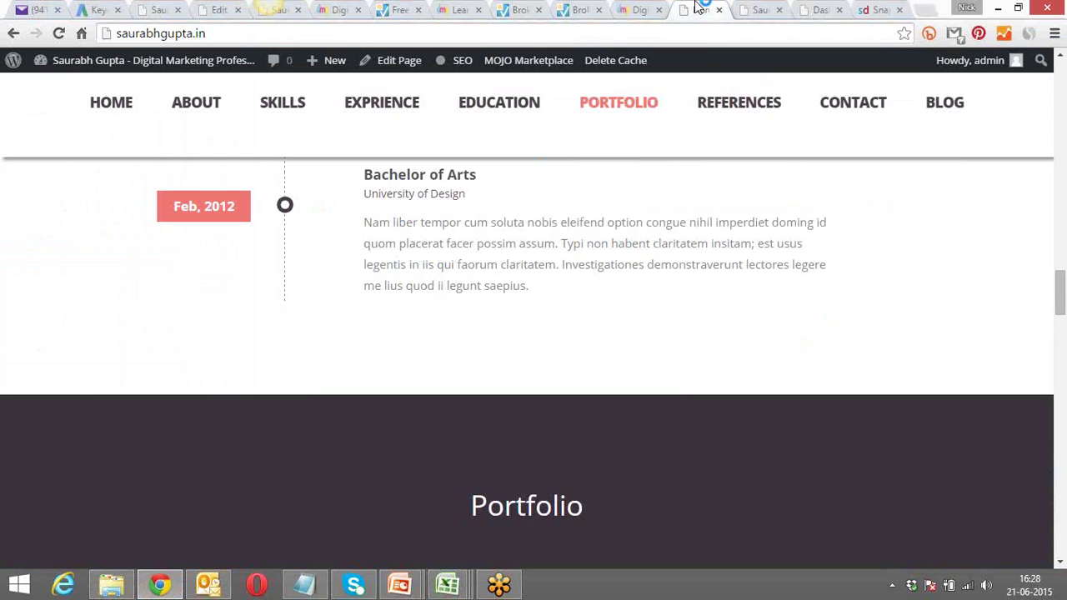
{"action": "left_click", "coordinate": [260, 30]}
{"action": "left_click", "coordinate": [260, 30]}
{"action": "type", "text": "/ro"}
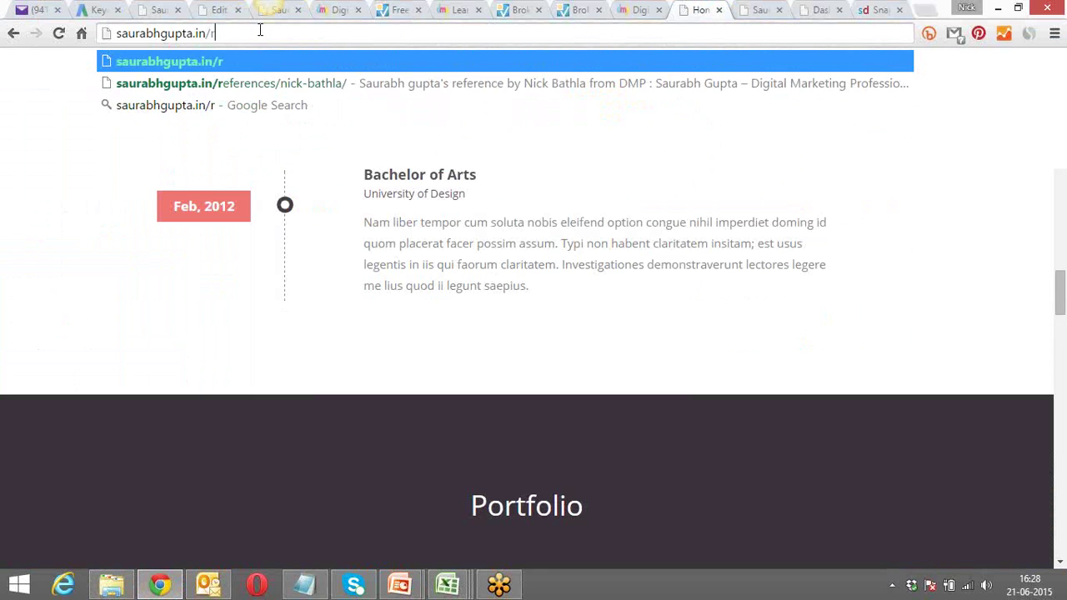
{"action": "type", "text": "bots.txt"}
{"action": "key", "text": "Return"}
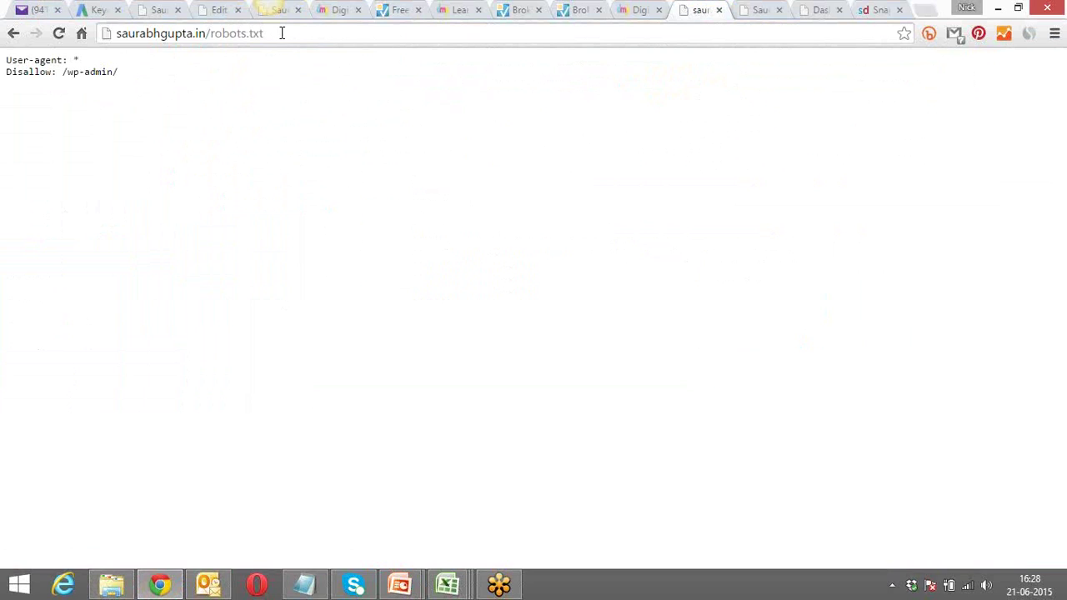
Compare its Disallow: /wp-admin/ rule with the dmpaathshala dashboard address, then return to Notepad
{"action": "left_click", "coordinate": [281, 34]}
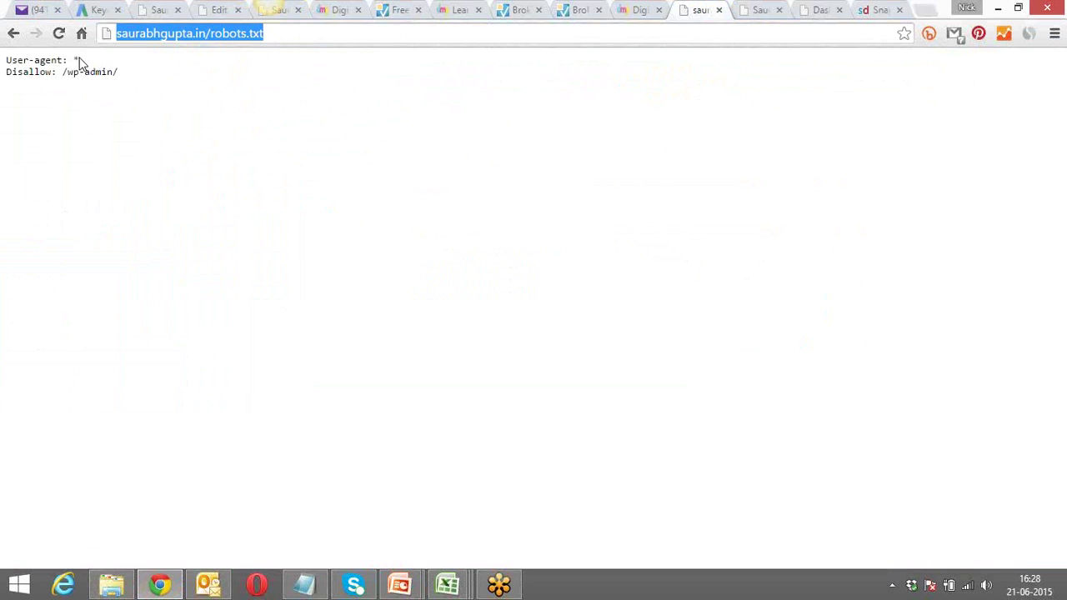
{"action": "left_click", "coordinate": [81, 63]}
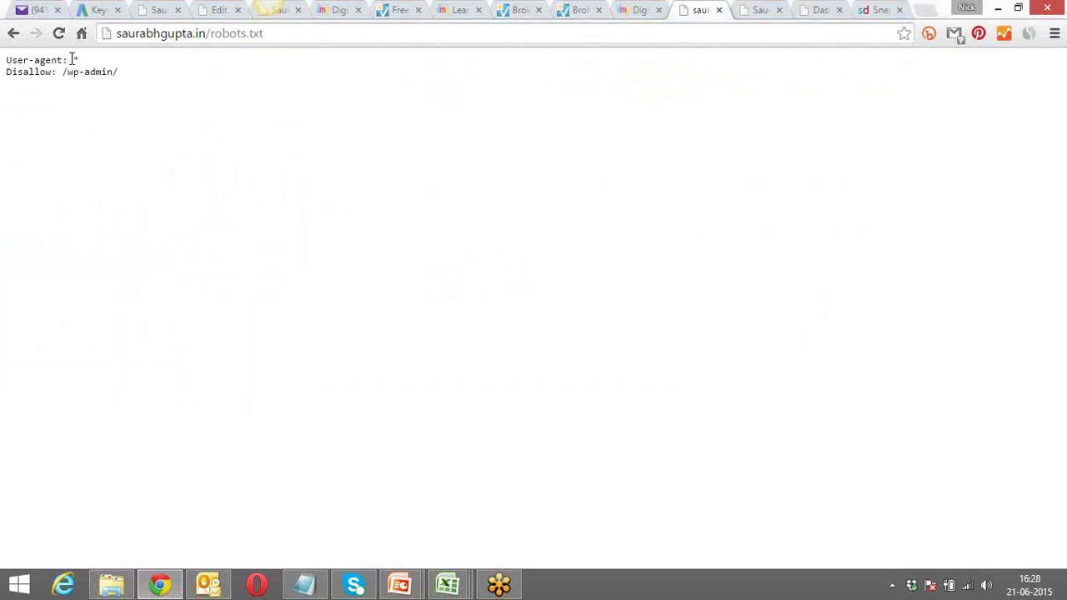
{"action": "left_click_drag", "start_coordinate": [121, 73], "coordinate": [6, 73]}
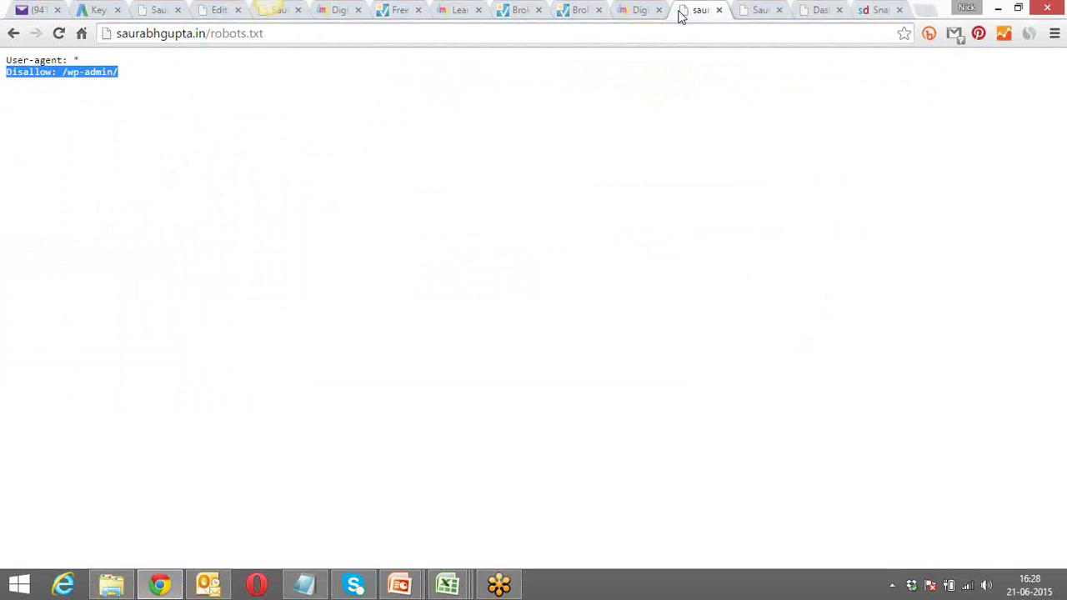
{"action": "left_click", "coordinate": [759, 9]}
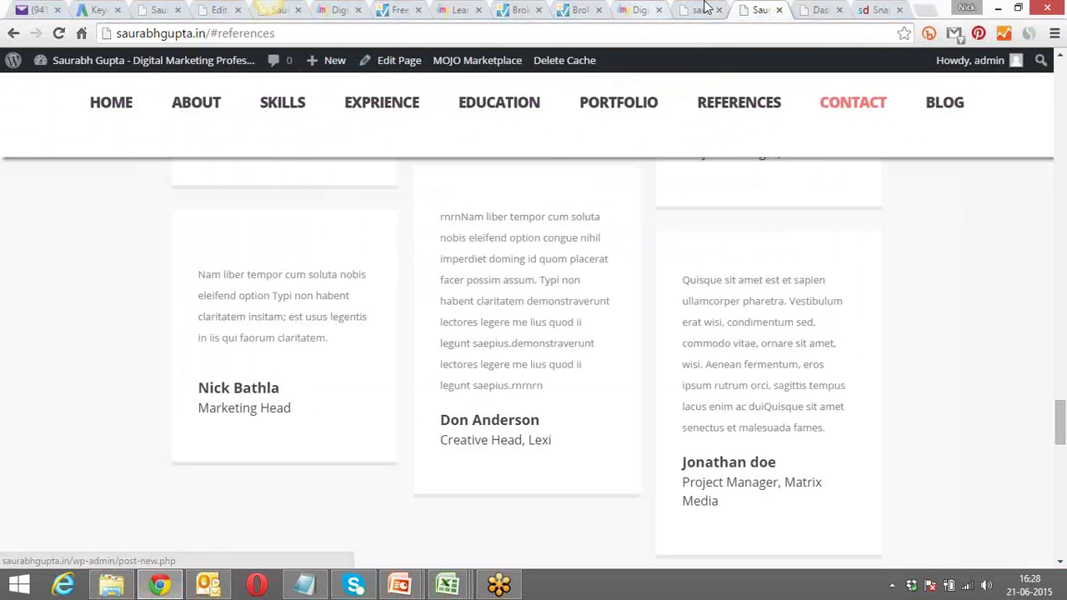
{"action": "left_click", "coordinate": [802, 7]}
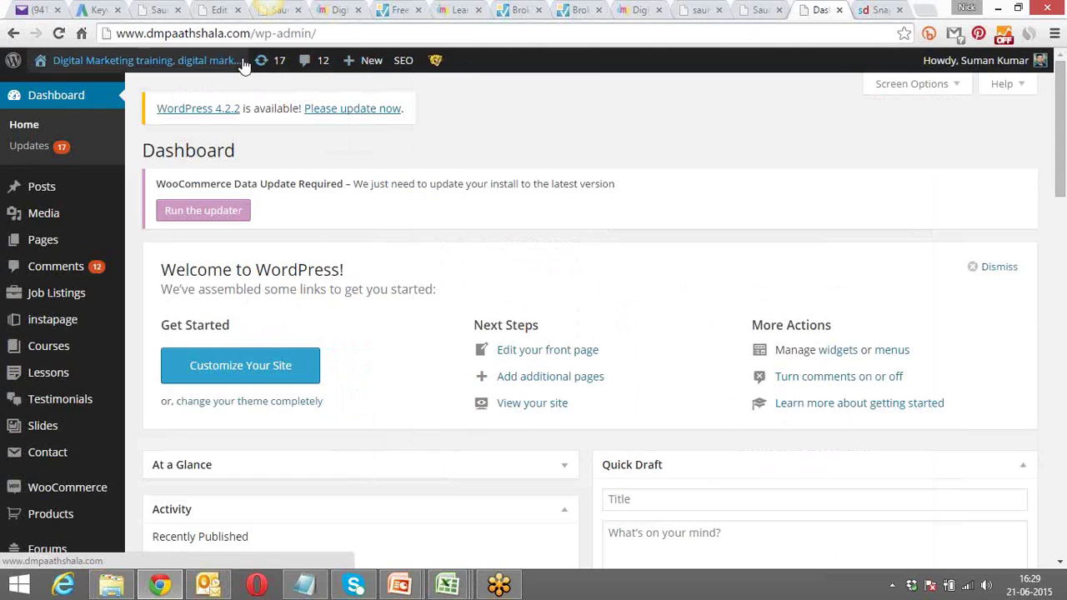
{"action": "left_click", "coordinate": [328, 32]}
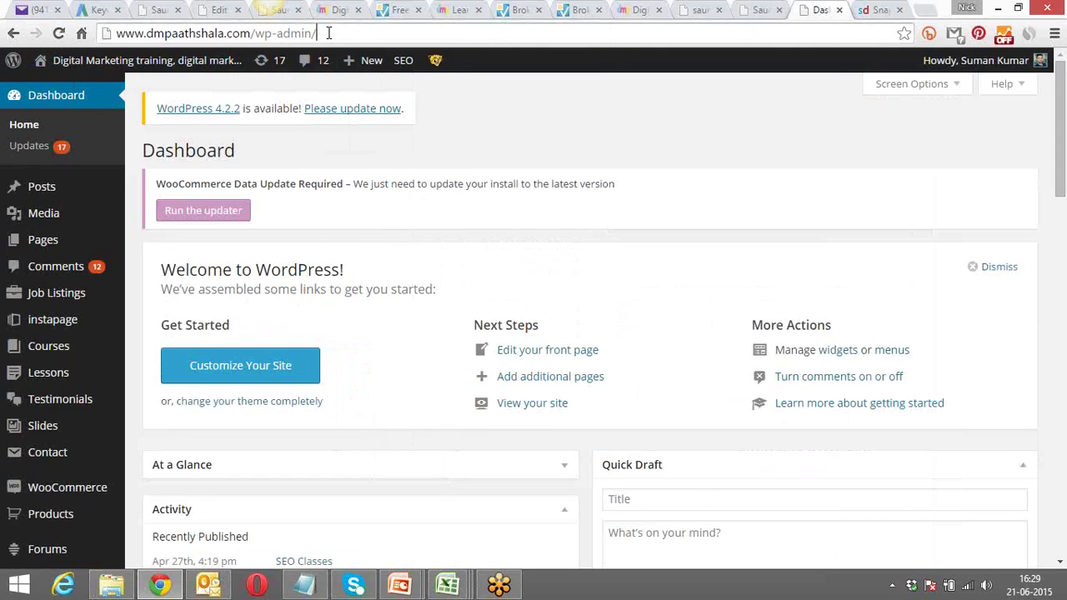
{"action": "left_click_drag", "start_coordinate": [329, 32], "coordinate": [112, 38]}
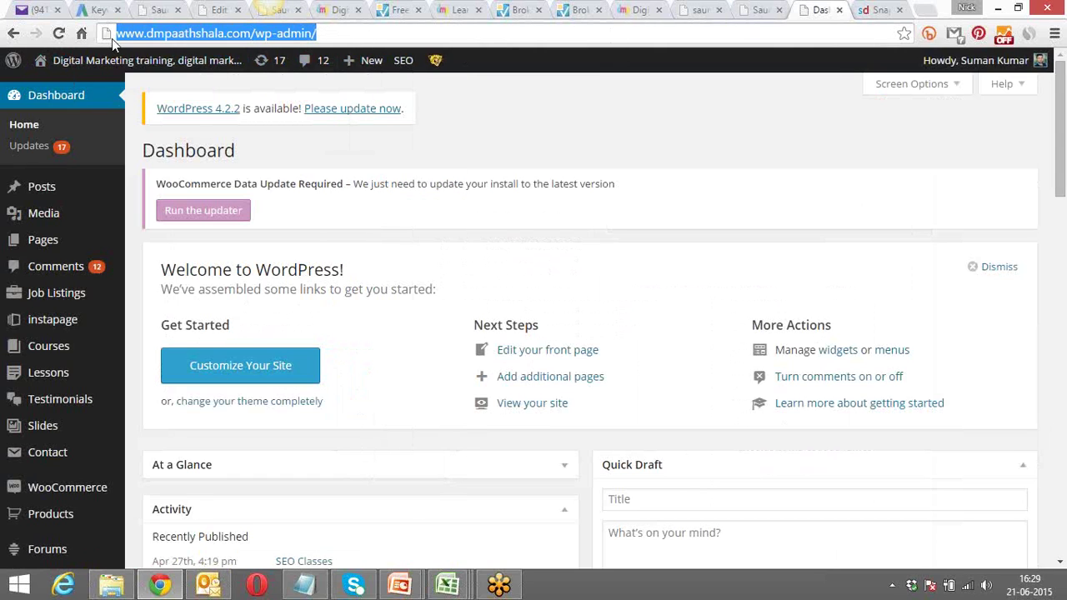
{"action": "left_click", "coordinate": [700, 8]}
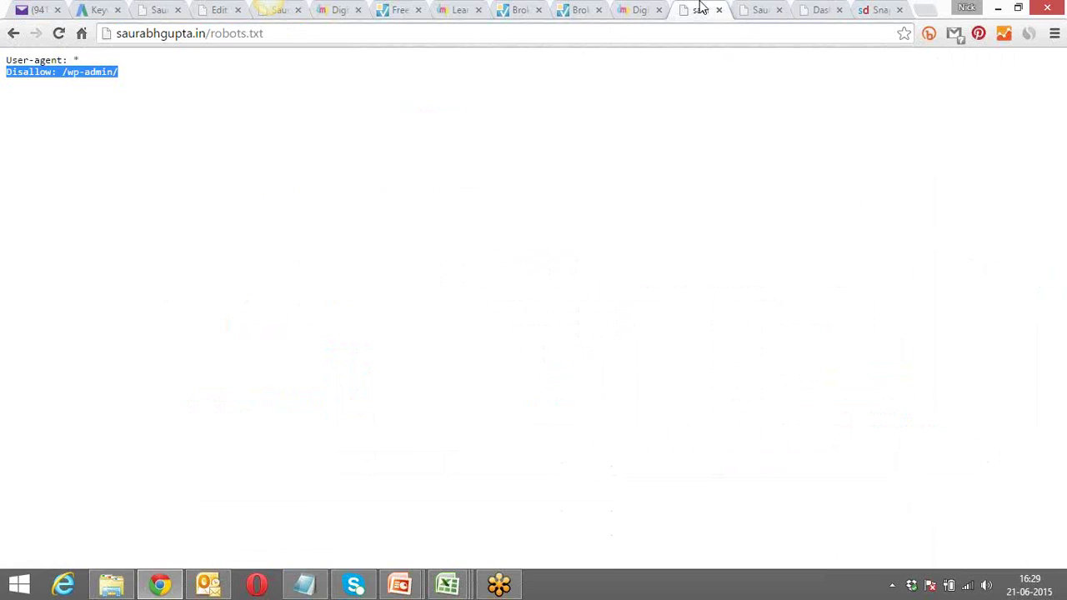
{"action": "left_click", "coordinate": [173, 88]}
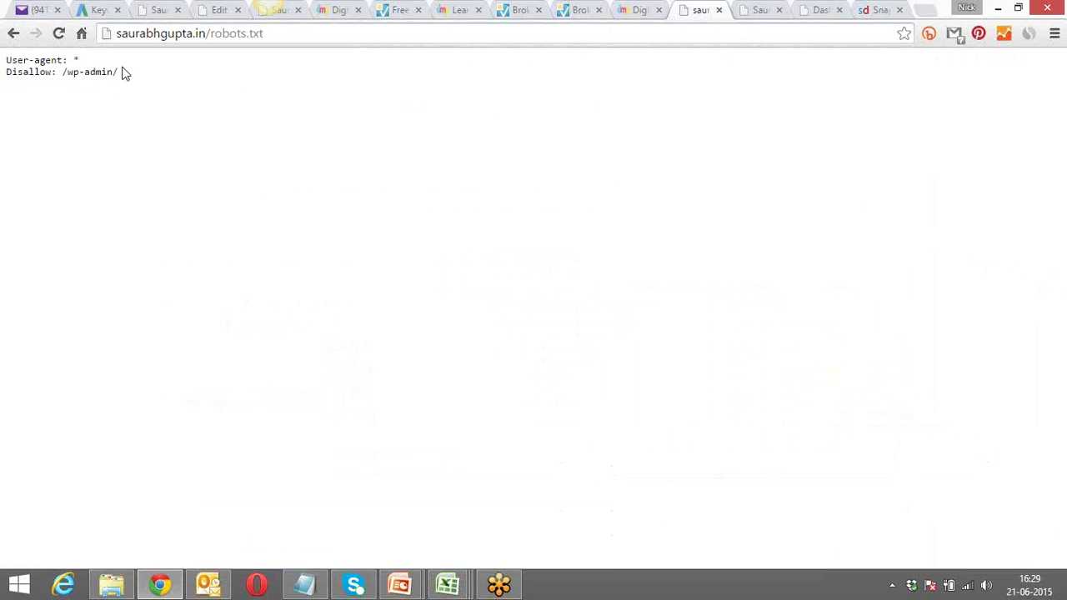
{"action": "left_click_drag", "start_coordinate": [118, 71], "coordinate": [62, 72]}
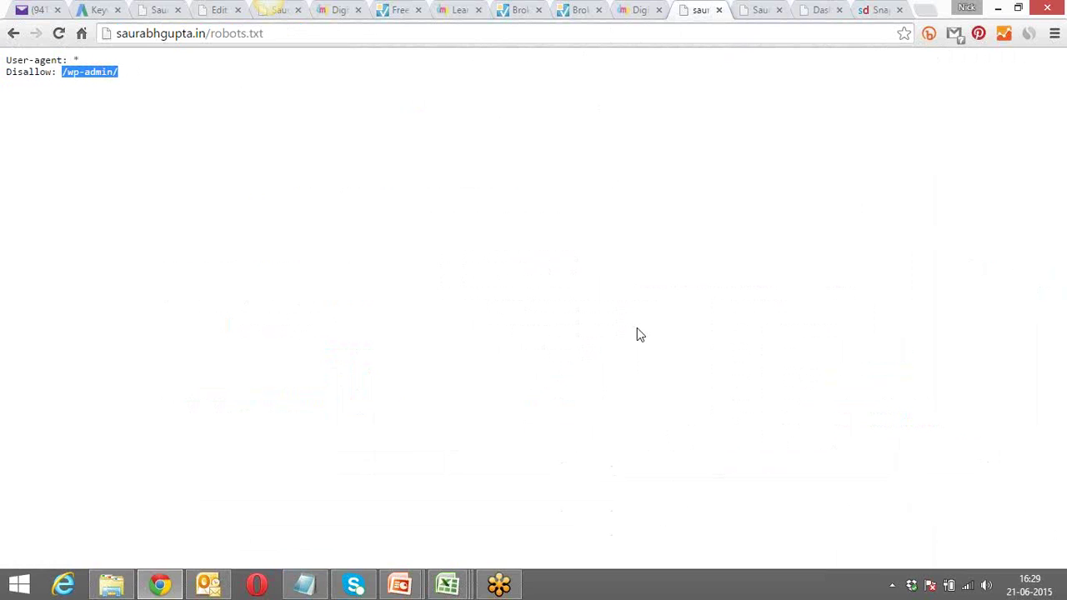
{"action": "key", "text": "alt+Tab"}
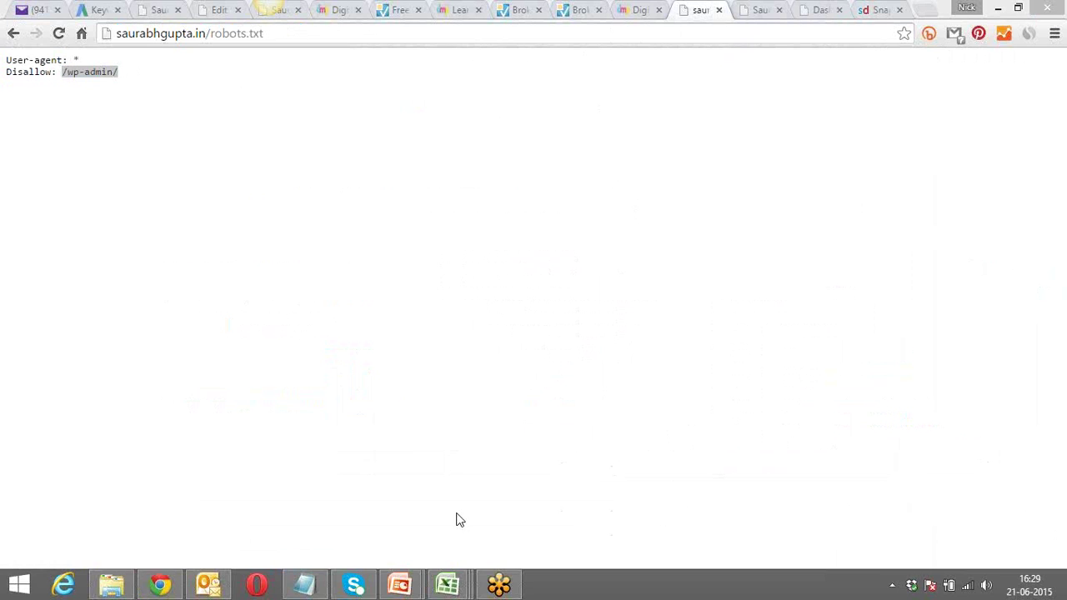
{"action": "left_click", "coordinate": [305, 583]}
Add a second line reading 'Disallow: /magento-admin/' to the draft
{"action": "key", "text": "Return"}
{"action": "type", "text": "Disall"}
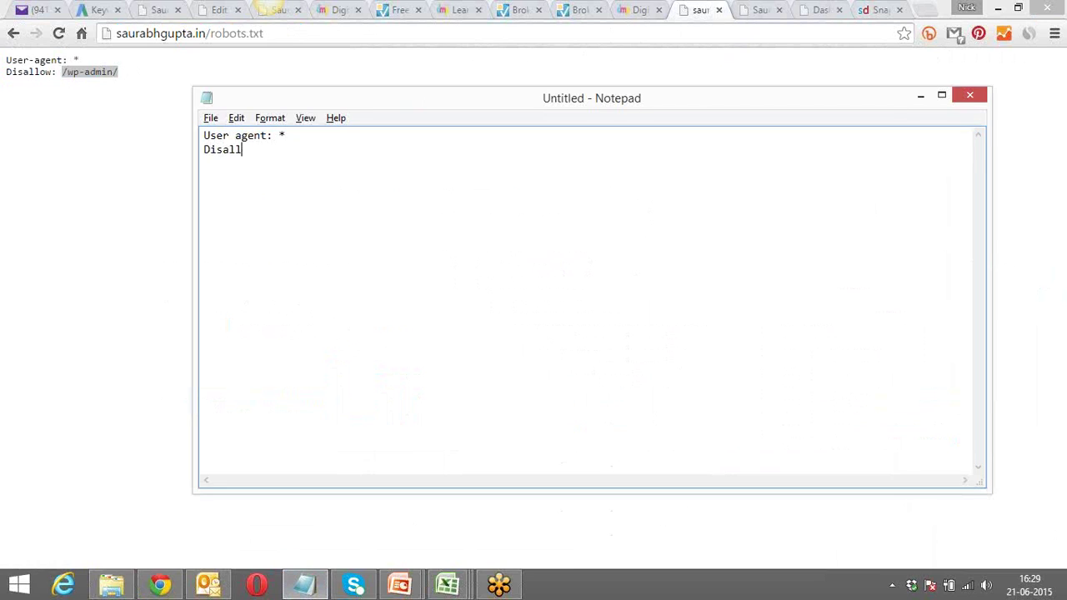
{"action": "type", "text": "ow: /wp-admin/"}
{"action": "double_click", "coordinate": [278, 150]}
{"action": "left_click_drag", "start_coordinate": [279, 150], "coordinate": [275, 153]}
{"action": "type", "text": "magento"}
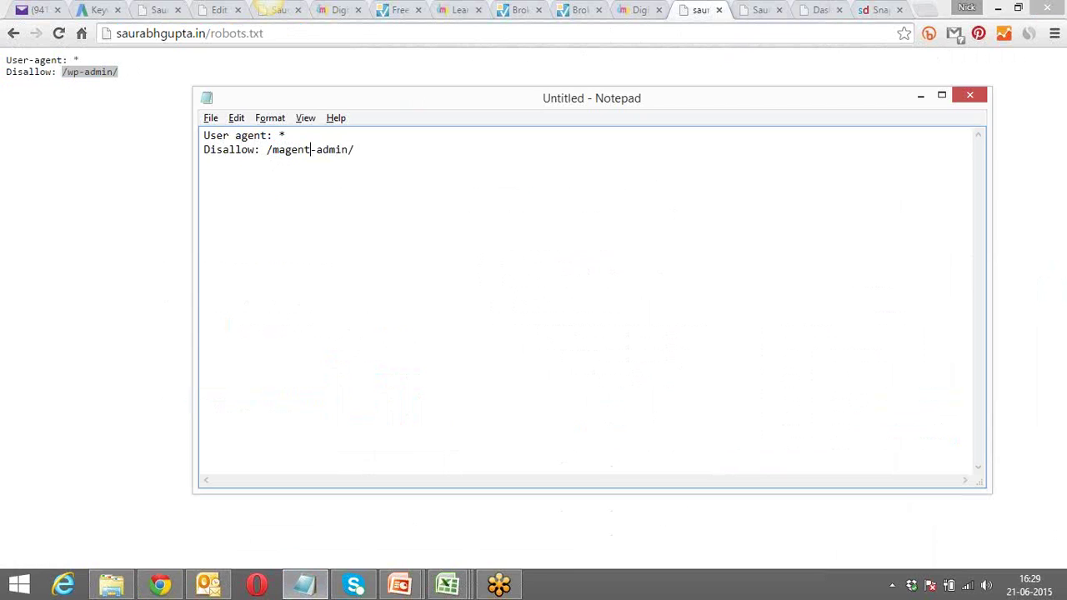
Add a third line 'Disallow: /references', checking the site's References page address
{"action": "left_click", "coordinate": [370, 148]}
{"action": "key", "text": "Return"}
{"action": "type", "text": "Disallow:"}
{"action": "left_click", "coordinate": [757, 9]}
{"action": "left_click", "coordinate": [309, 34]}
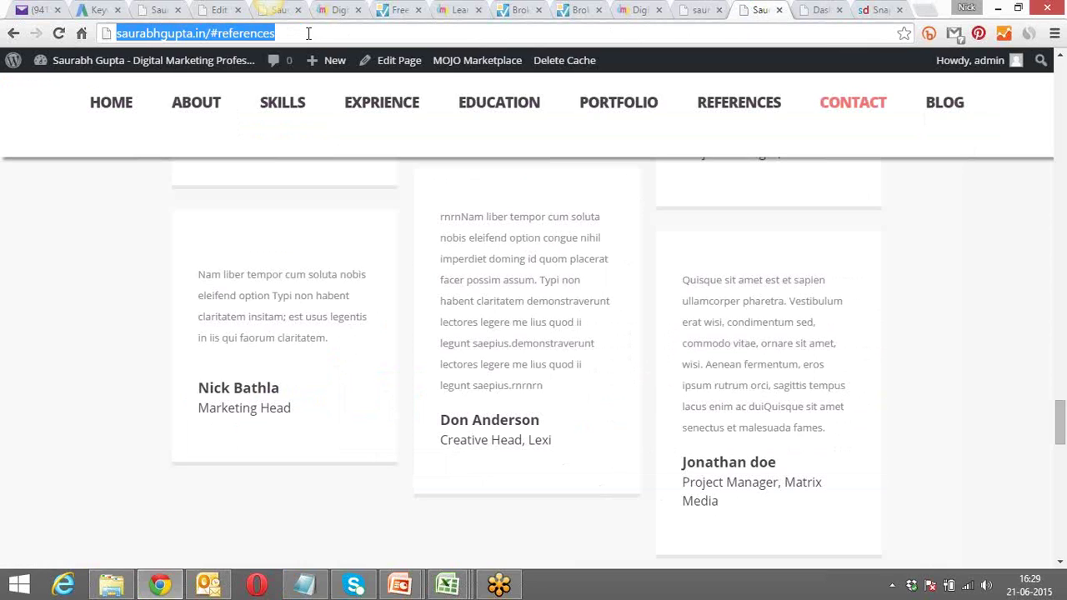
{"action": "left_click", "coordinate": [700, 9]}
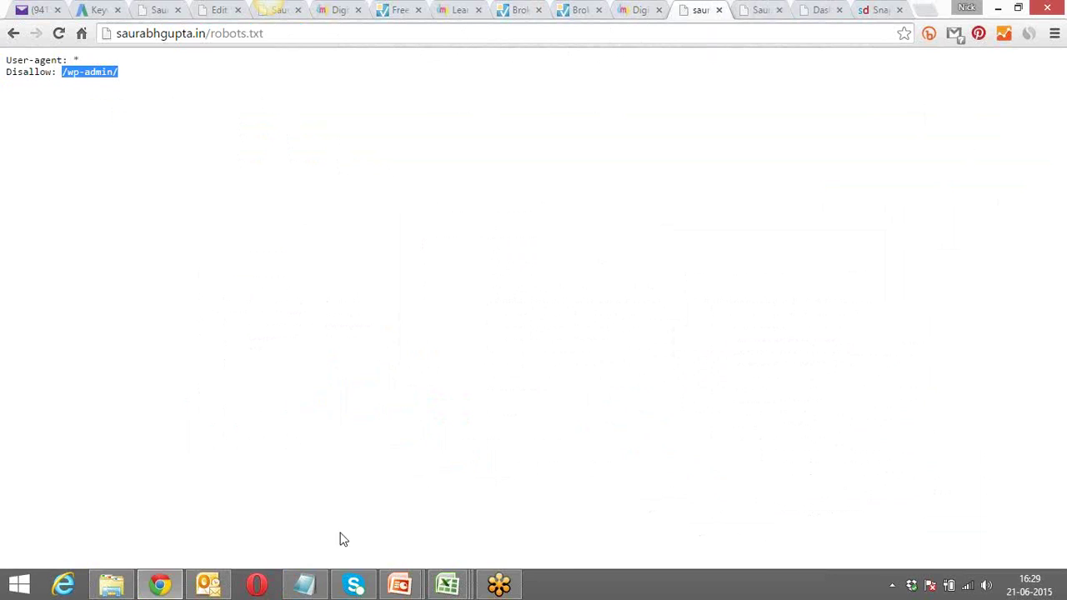
{"action": "left_click", "coordinate": [310, 583]}
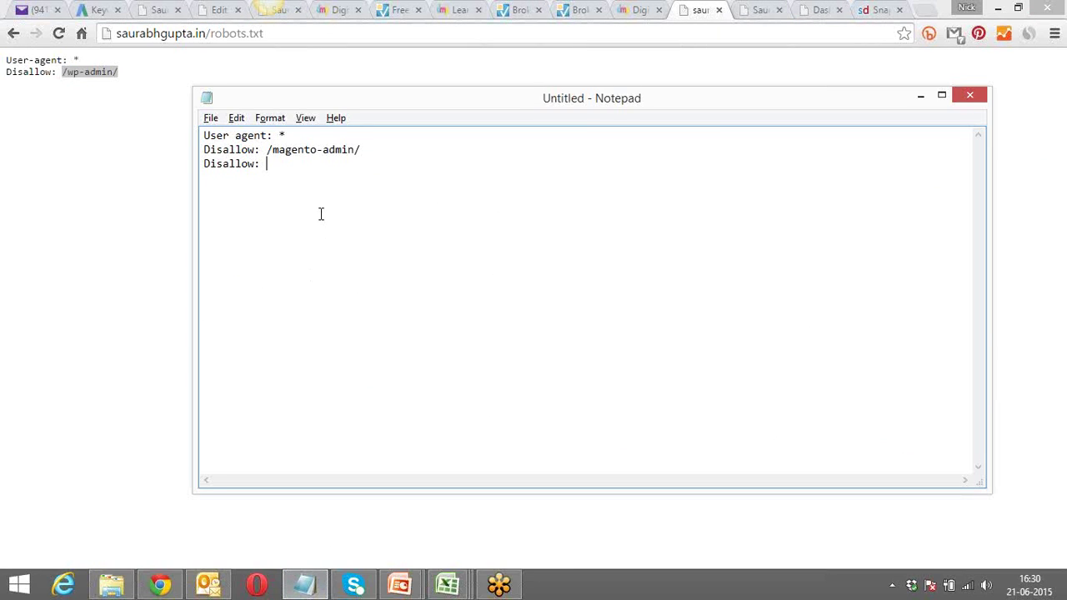
{"action": "type", "text": "/references"}
Replace 'magento' with 'wp-' in the second Disallow rule
{"action": "left_click_drag", "start_coordinate": [317, 150], "coordinate": [273, 151]}
{"action": "key", "text": "BackSpace"}
{"action": "type", "text": "wp-"}
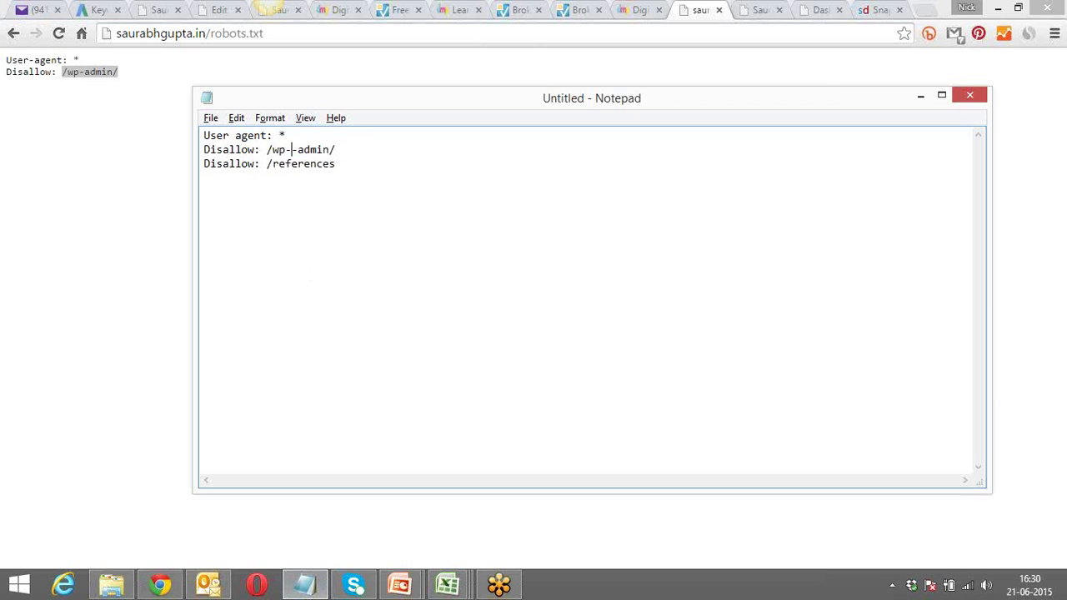
{"action": "left_click", "coordinate": [212, 121]}
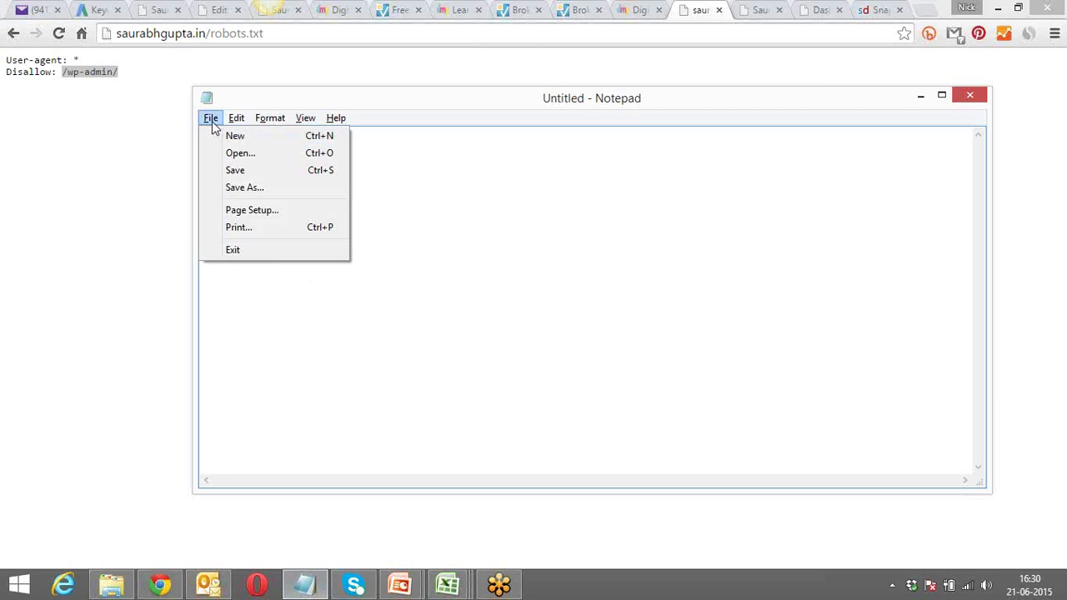
Cancel Save As, remove the extra hyphen so the rule reads Disallow: /wp-admin/, and return to Chrome
{"action": "left_click", "coordinate": [234, 193]}
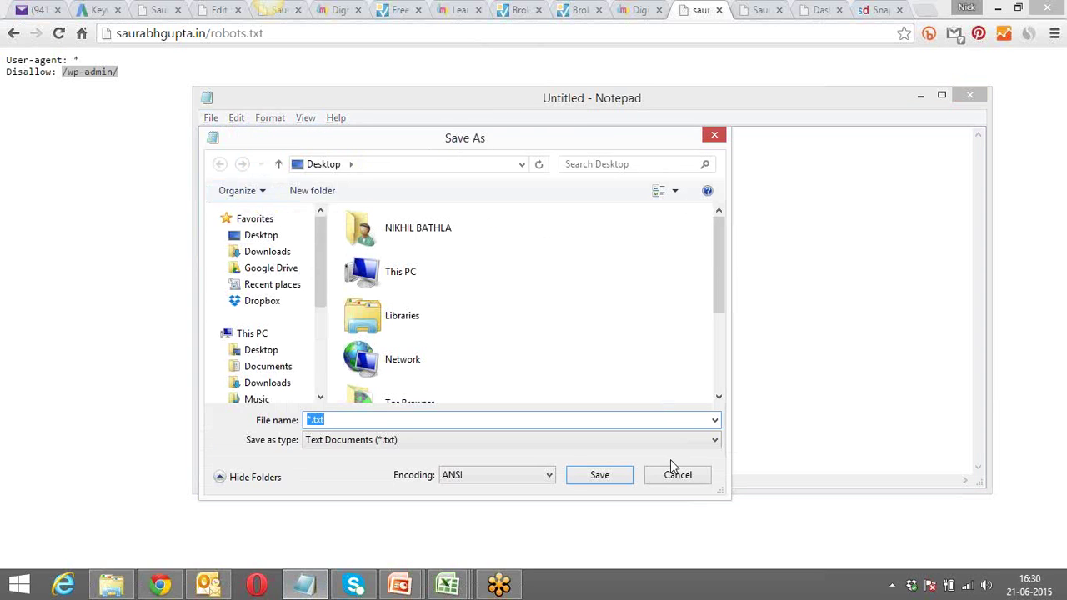
{"action": "left_click", "coordinate": [672, 477]}
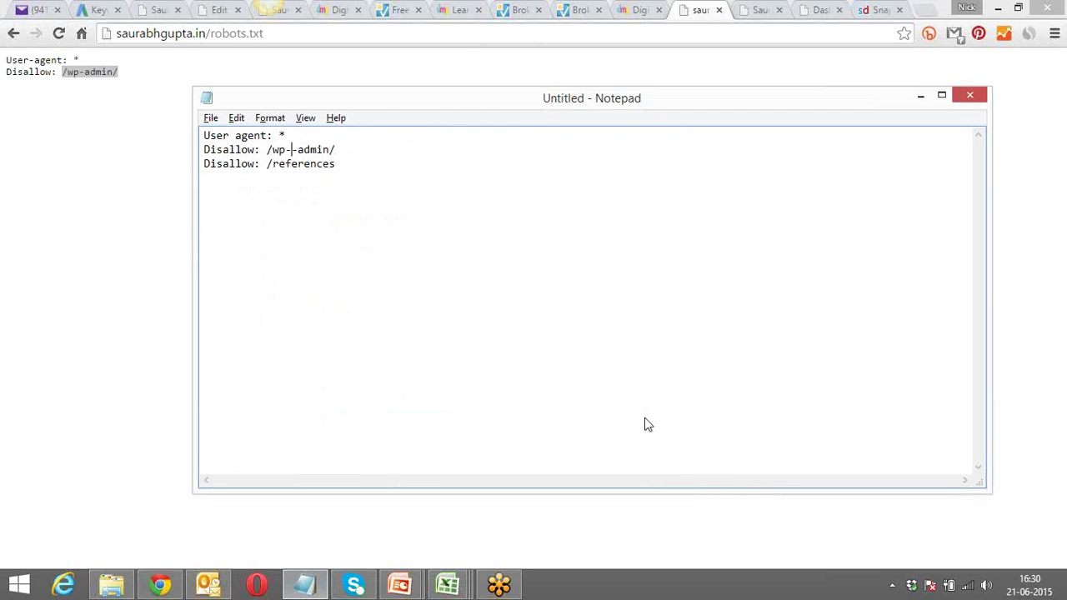
{"action": "key", "text": "BackSpace"}
{"action": "left_click", "coordinate": [136, 227]}
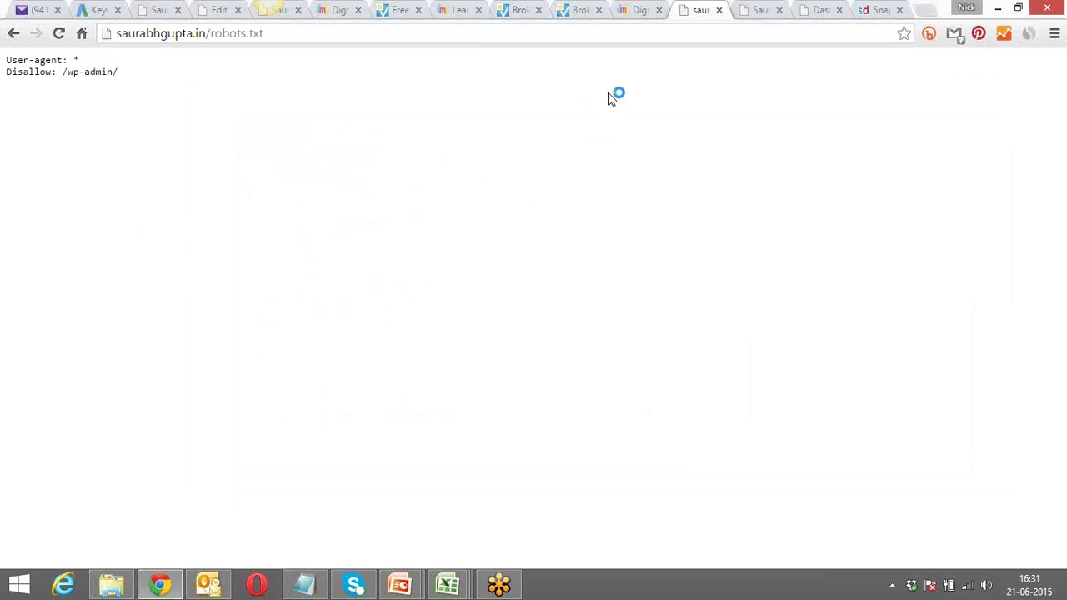
Look over the References, robots.txt and dmpaathshala WordPress dashboard tabs
{"action": "left_click", "coordinate": [750, 10]}
{"action": "left_click", "coordinate": [693, 8]}
{"action": "left_click", "coordinate": [752, 8]}
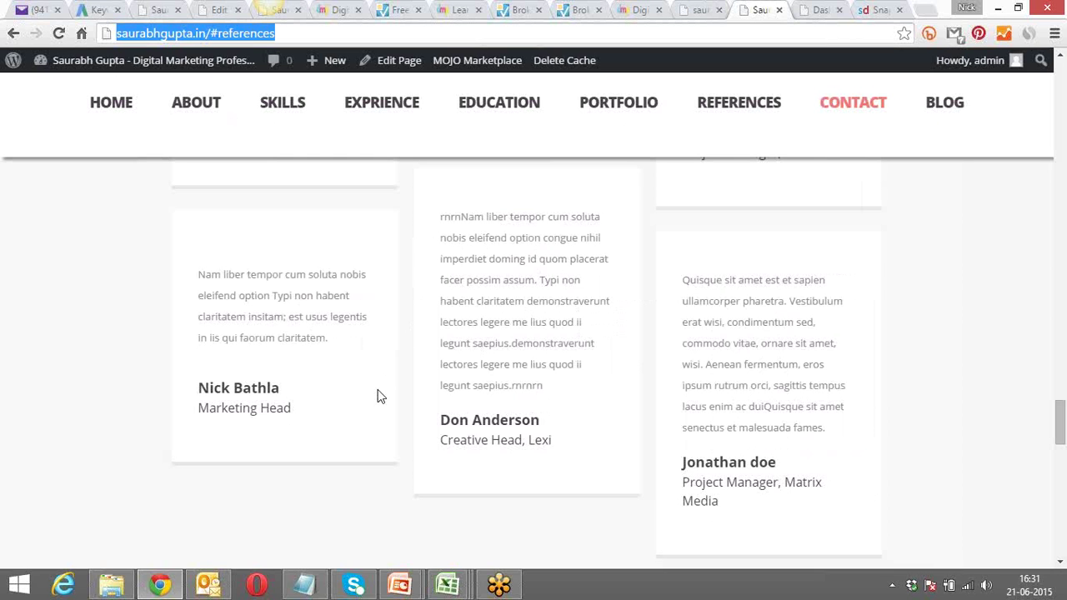
{"action": "left_click", "coordinate": [817, 8]}
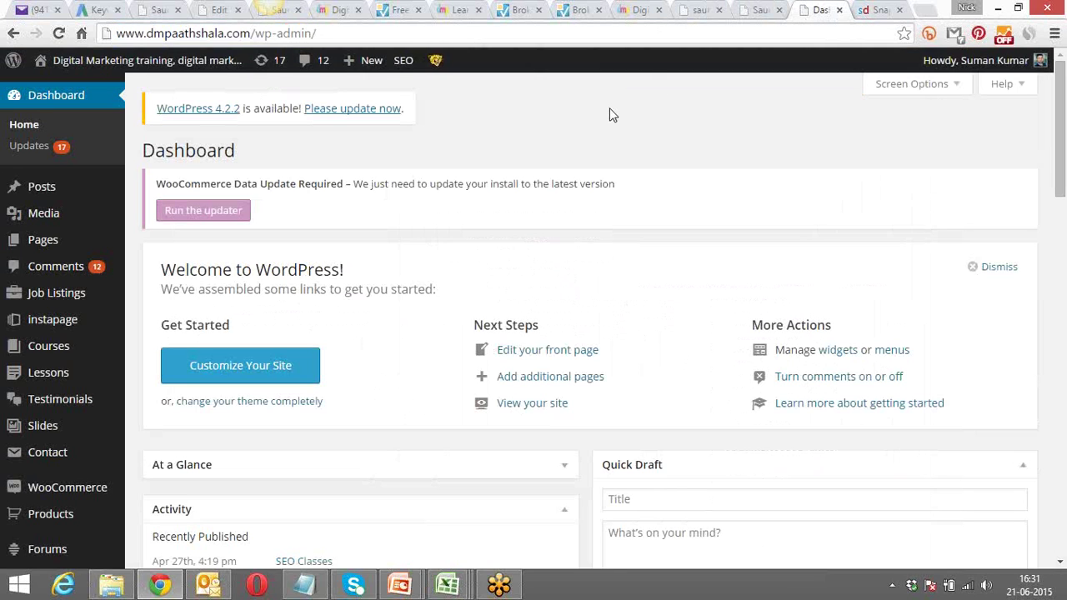
{"action": "left_click", "coordinate": [698, 9]}
{"action": "left_click_drag", "start_coordinate": [265, 34], "coordinate": [211, 33]}
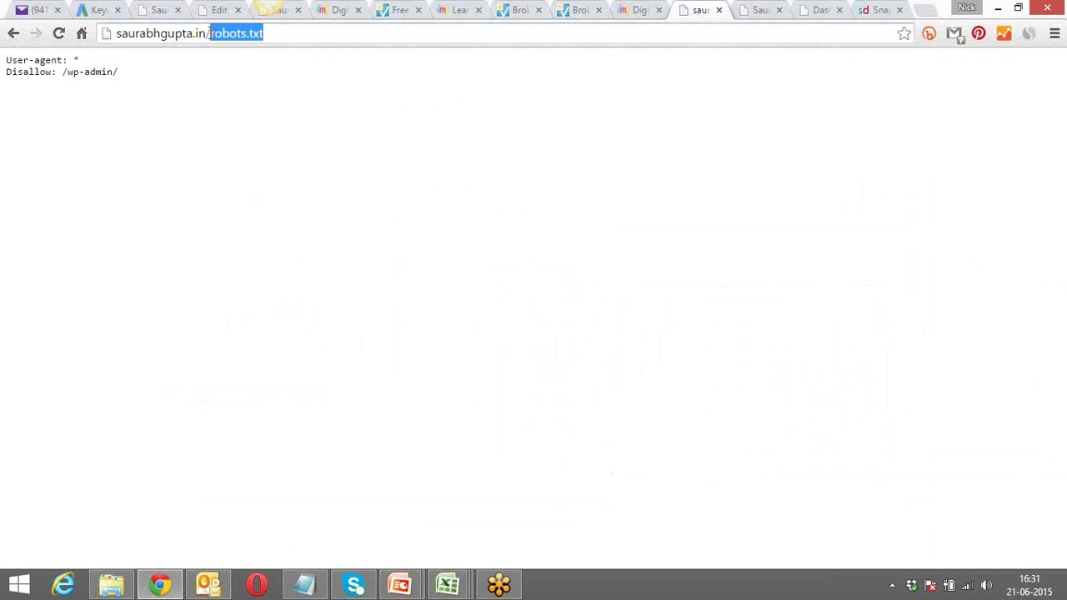
{"action": "type", "text": "sitemap.xml"}
{"action": "key", "text": "Return"}
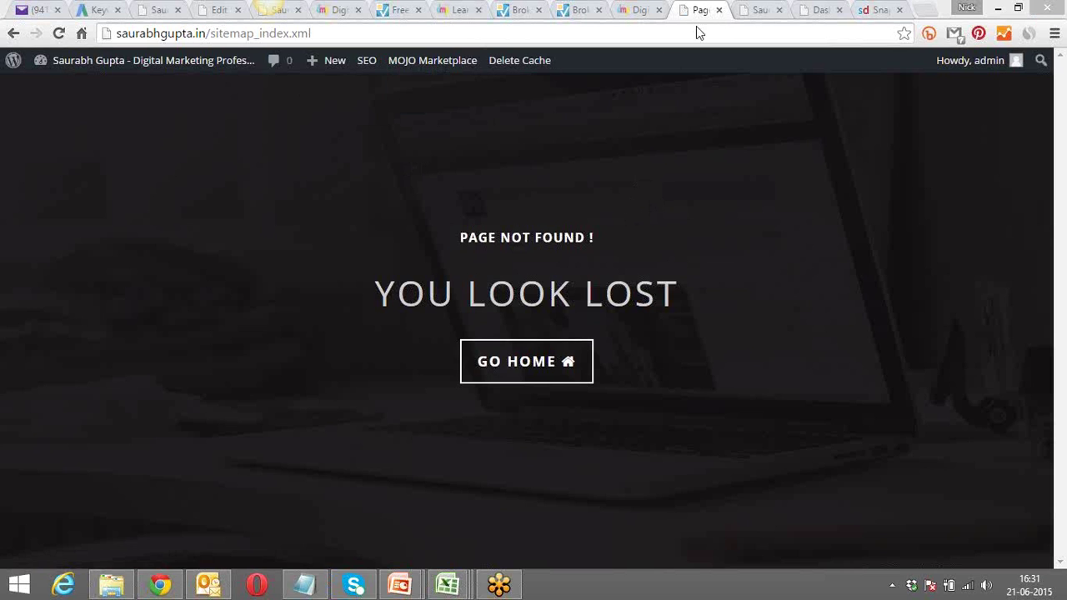
{"action": "left_click", "coordinate": [719, 9]}
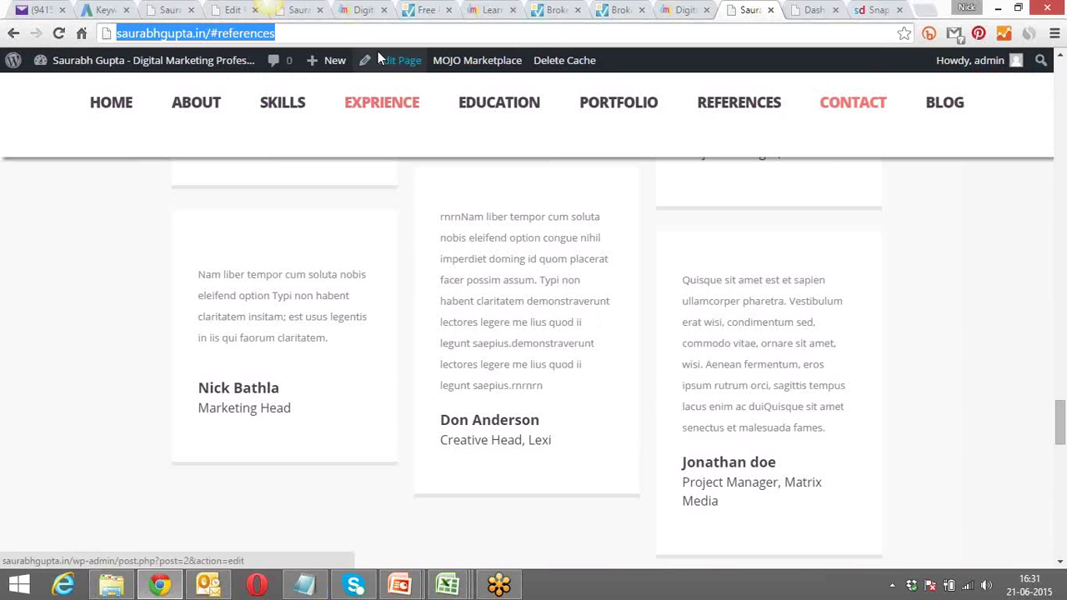
{"action": "left_click", "coordinate": [659, 30]}
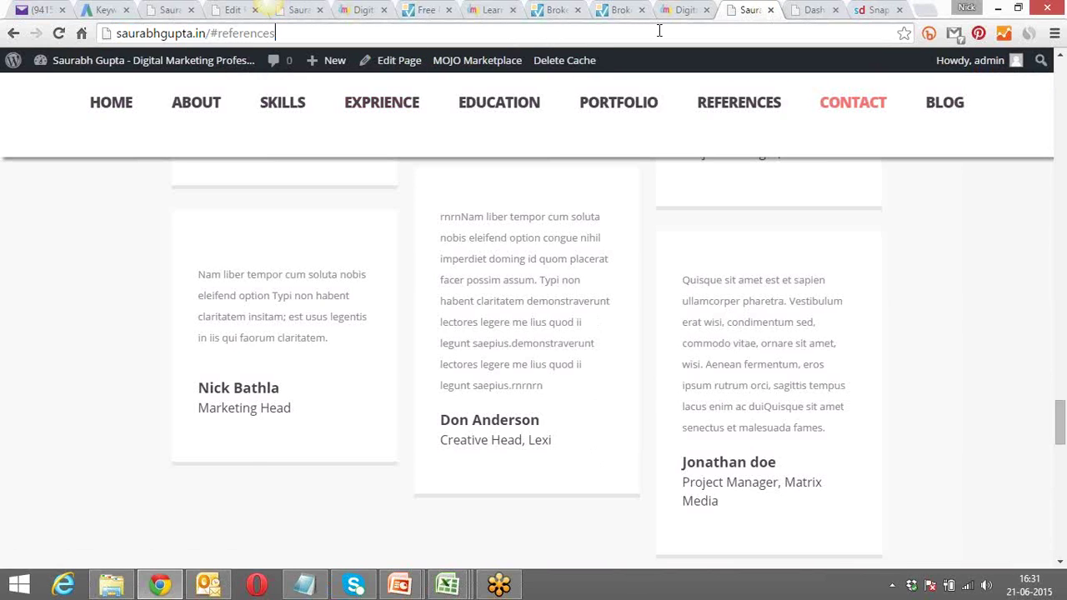
{"action": "key", "text": "ctrl+a"}
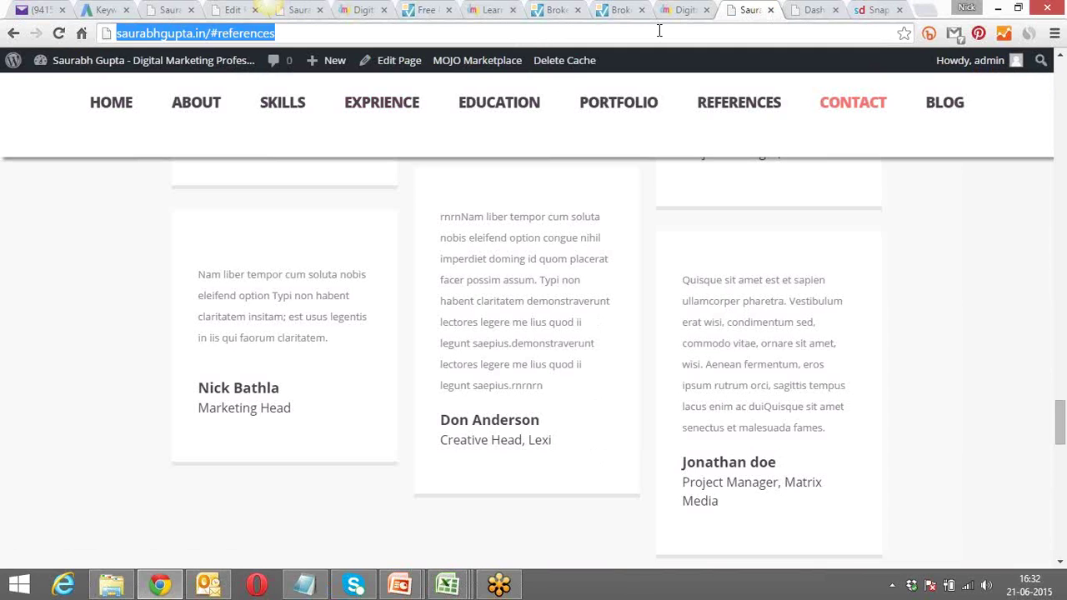
Open yocreations.ca/sitemap.xml to view its Yoast index of 16 sitemaps, then open a blank tab
{"action": "type", "text": "yocre"}
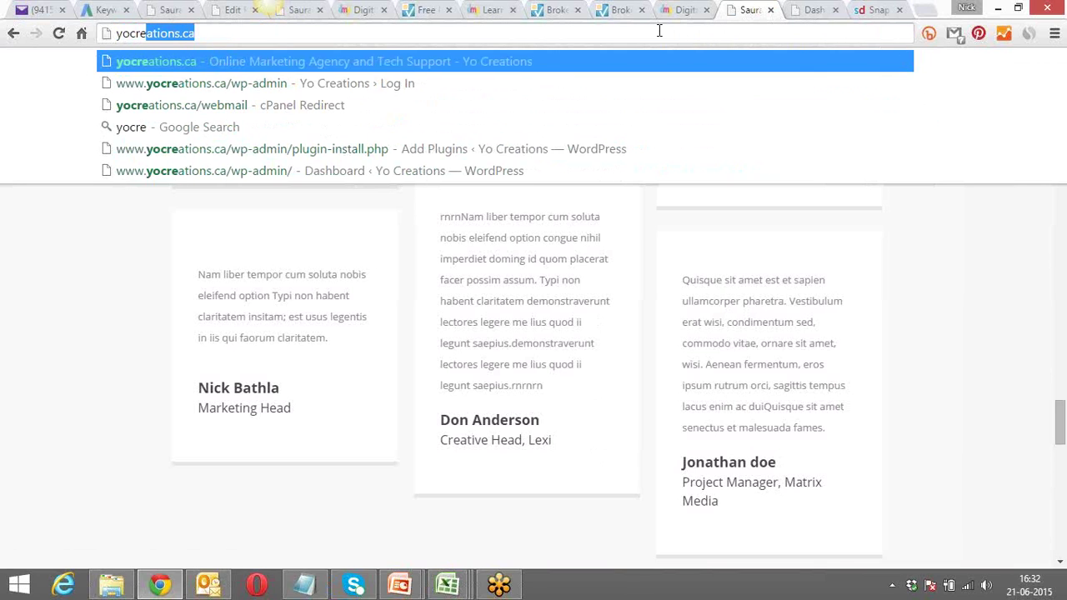
{"action": "key", "text": "End"}
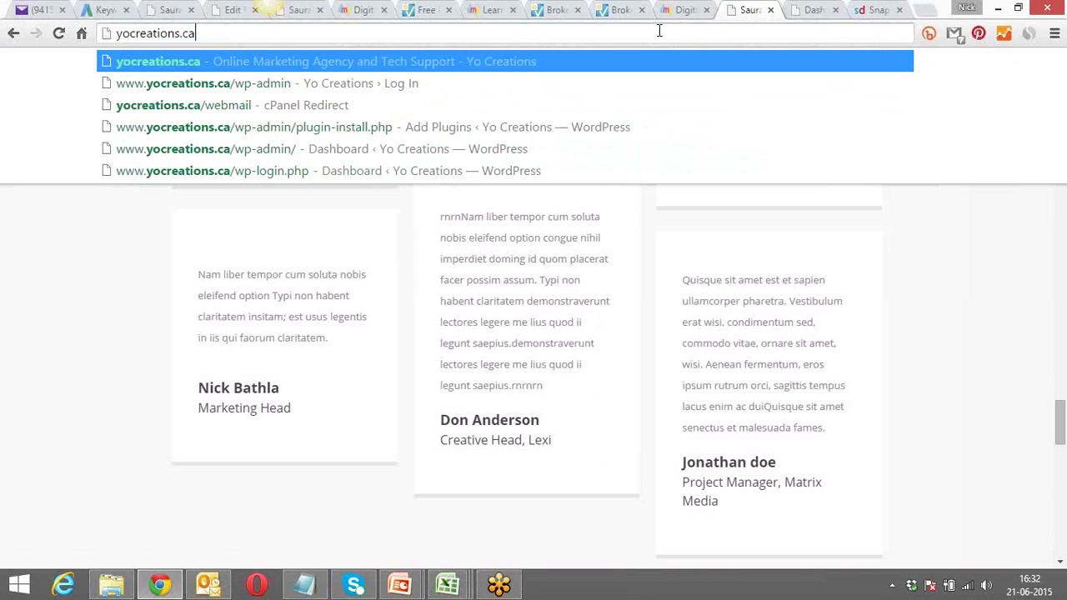
{"action": "type", "text": "/wp"}
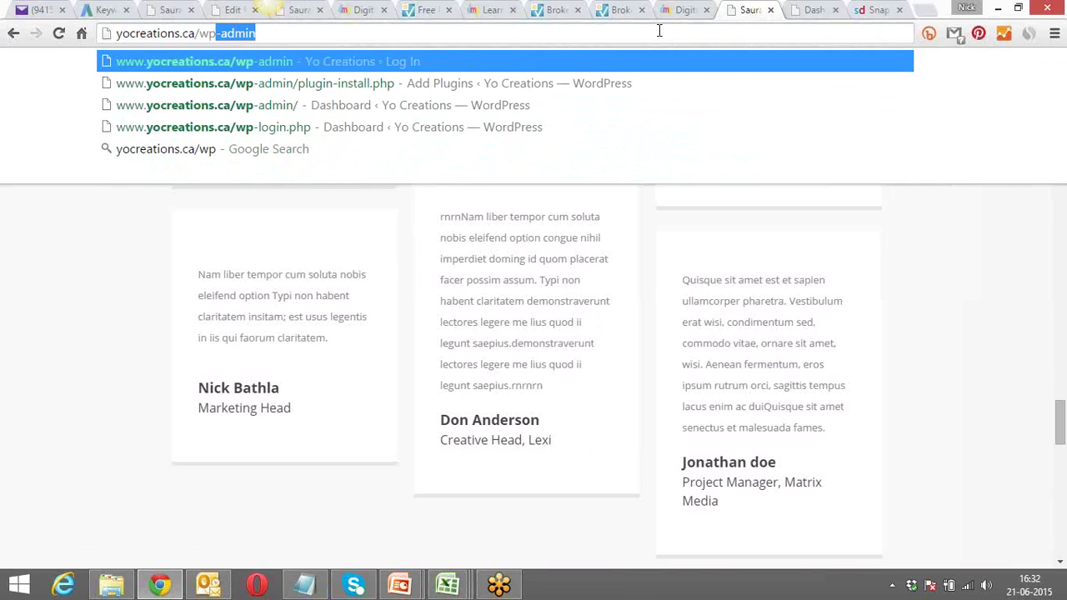
{"action": "key", "text": "BackSpace"}
{"action": "key", "text": "BackSpace"}
{"action": "key", "text": "BackSpace"}
{"action": "type", "text": "si"}
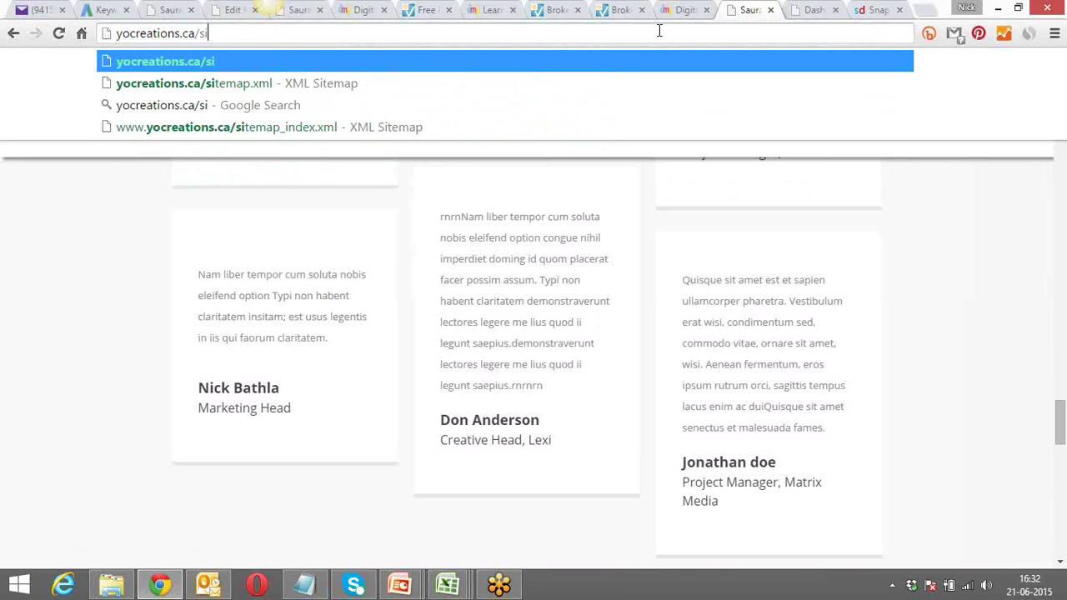
{"action": "type", "text": "temap.xml"}
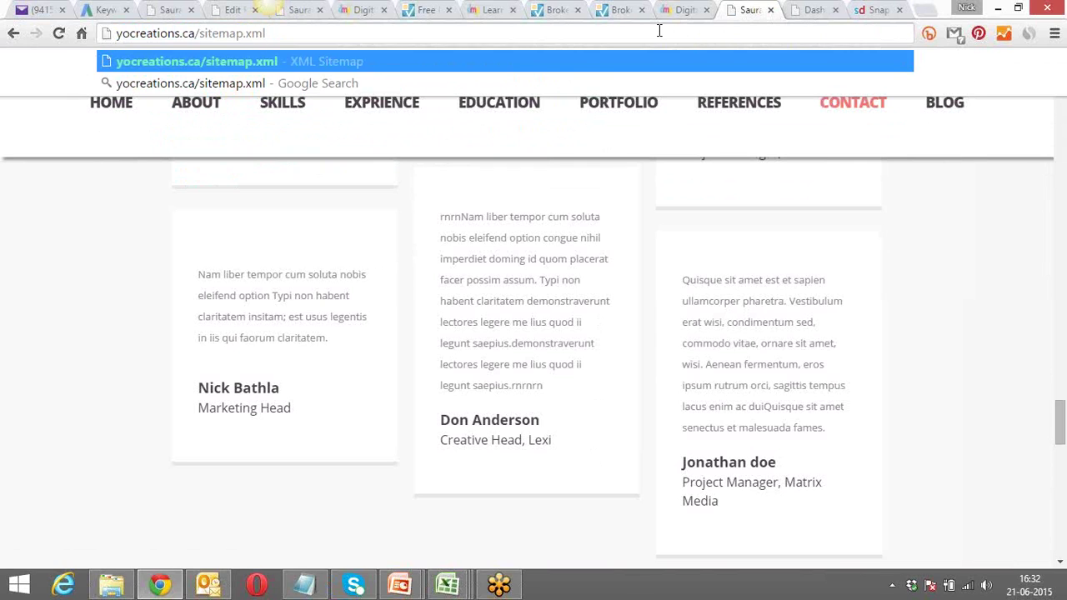
{"action": "key", "text": "Return"}
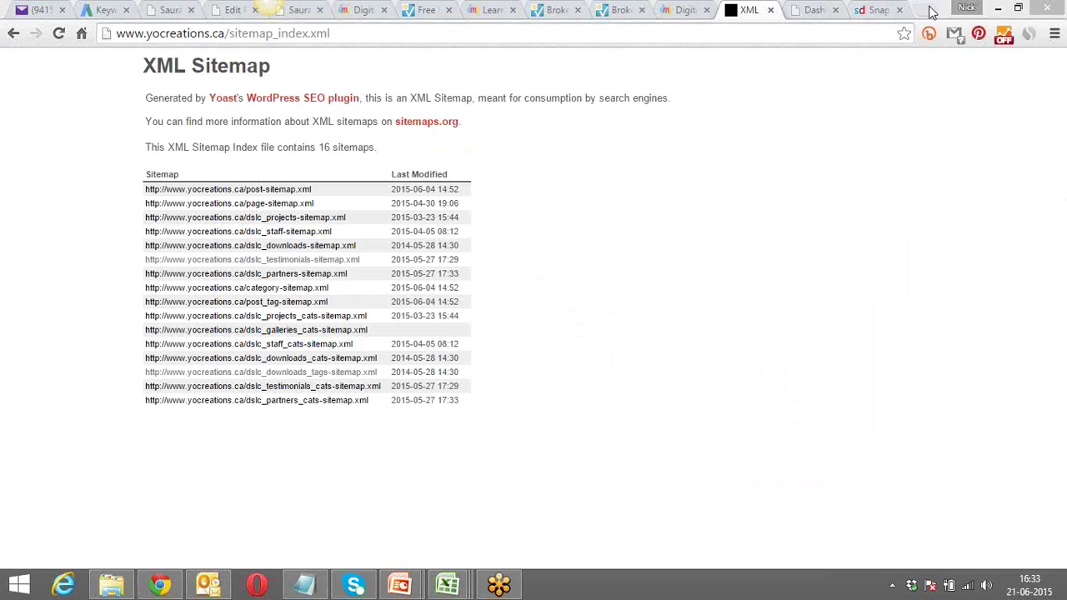
{"action": "key", "text": "ctrl+t"}
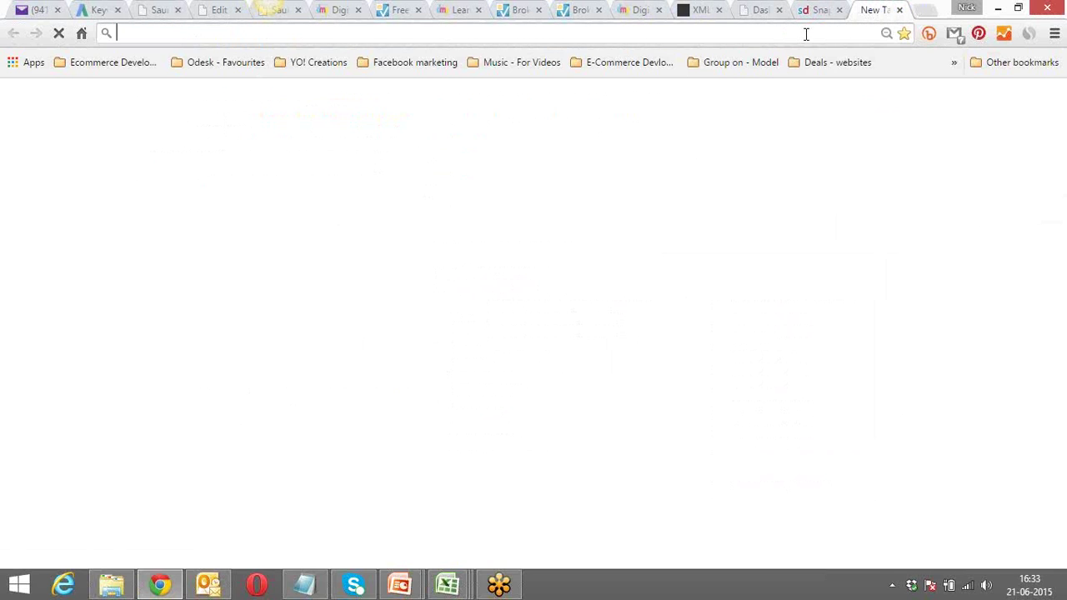
Load xml-sitemaps.com in the new tab and return to the yocreations.ca sitemap index
{"action": "type", "text": "xml"}
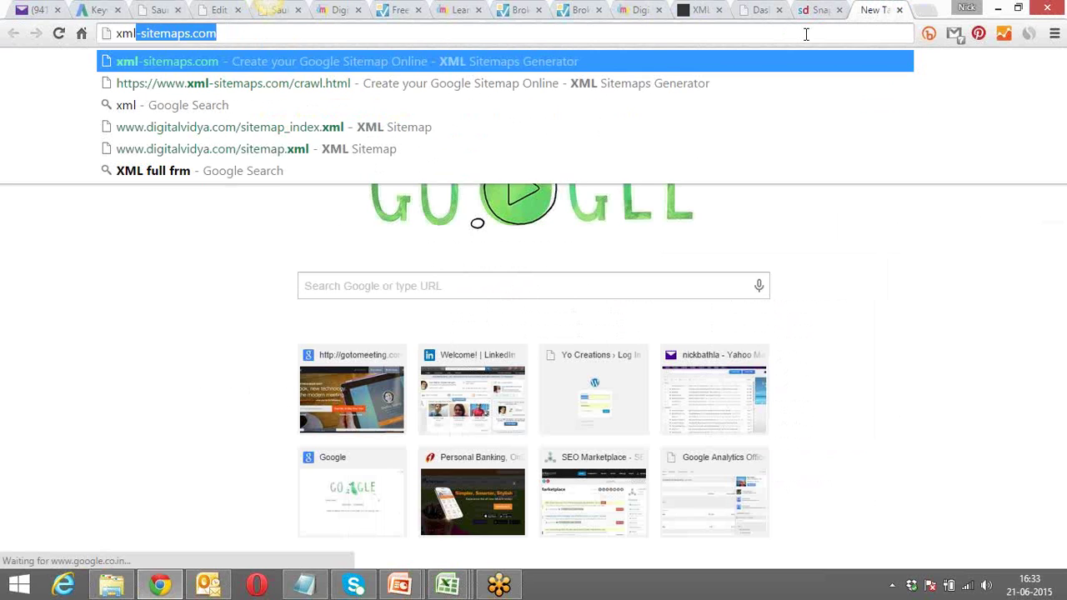
{"action": "key", "text": "Return"}
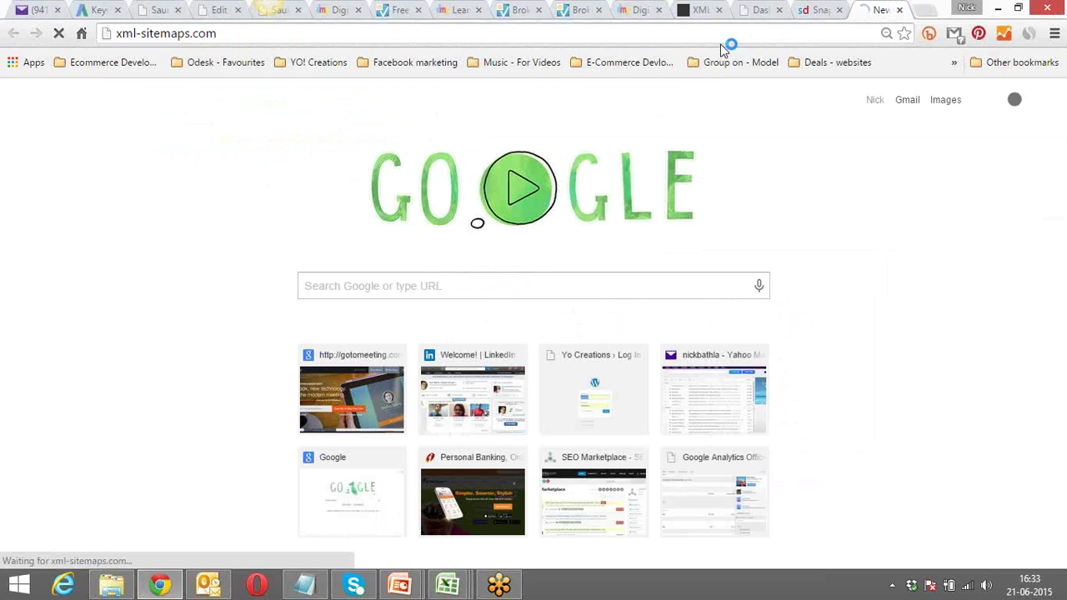
{"action": "left_click", "coordinate": [698, 10]}
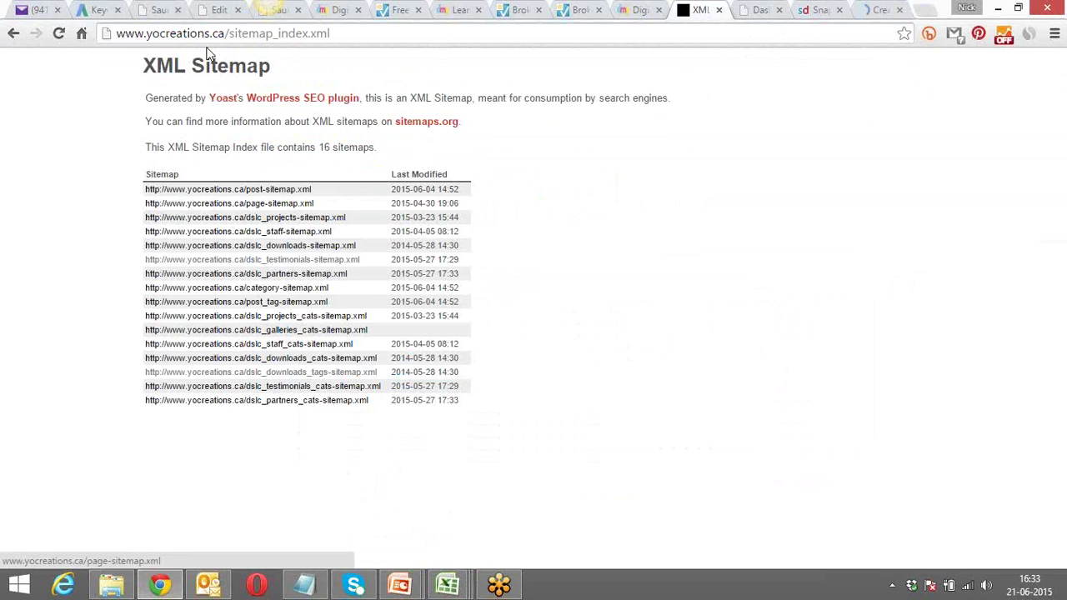
{"action": "left_click_drag", "start_coordinate": [187, 33], "coordinate": [235, 33]}
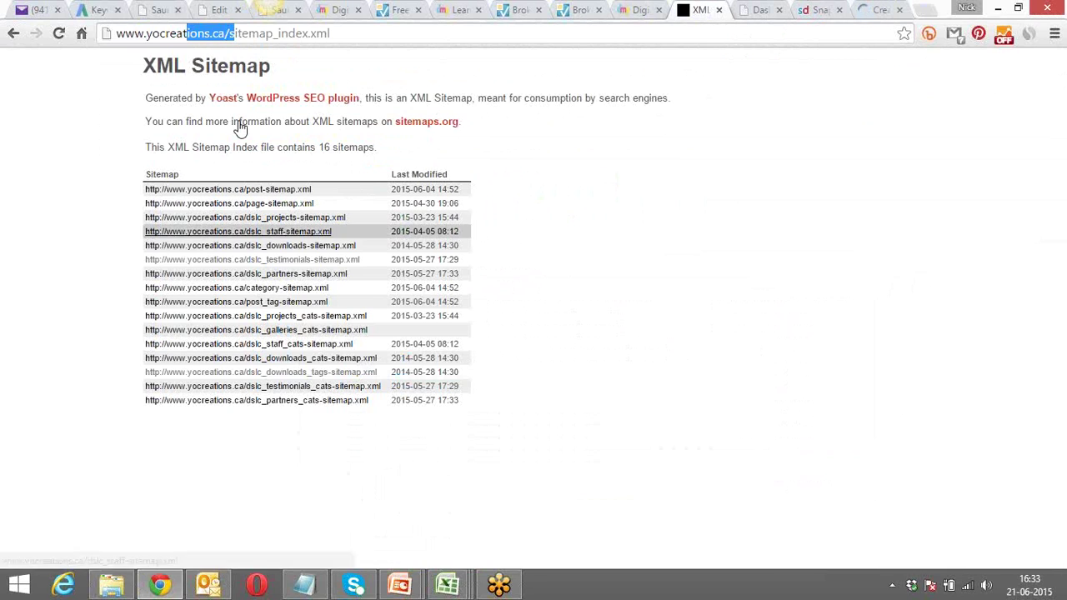
Browse yocreations.ca's testimonials sitemap, then its category sitemap listing 7 URLs
{"action": "left_click", "coordinate": [247, 263]}
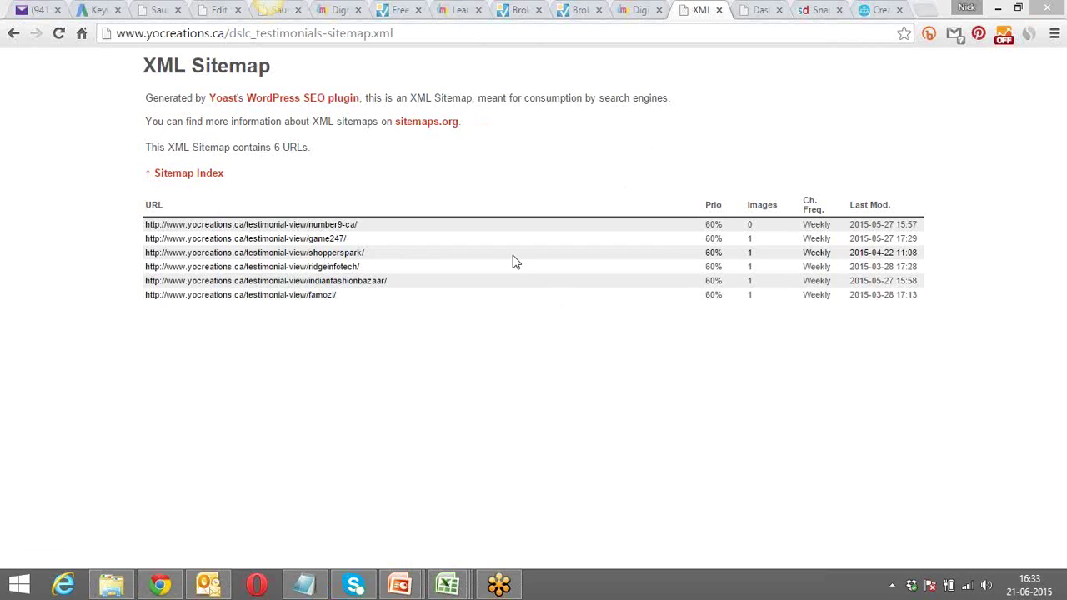
{"action": "left_click", "coordinate": [13, 33]}
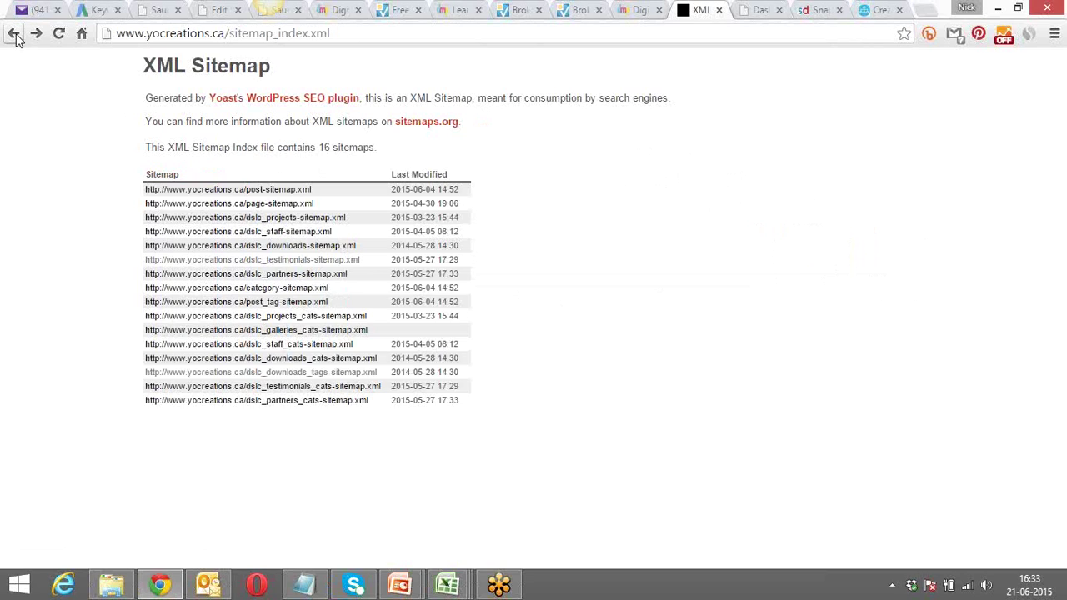
{"action": "left_click", "coordinate": [237, 289]}
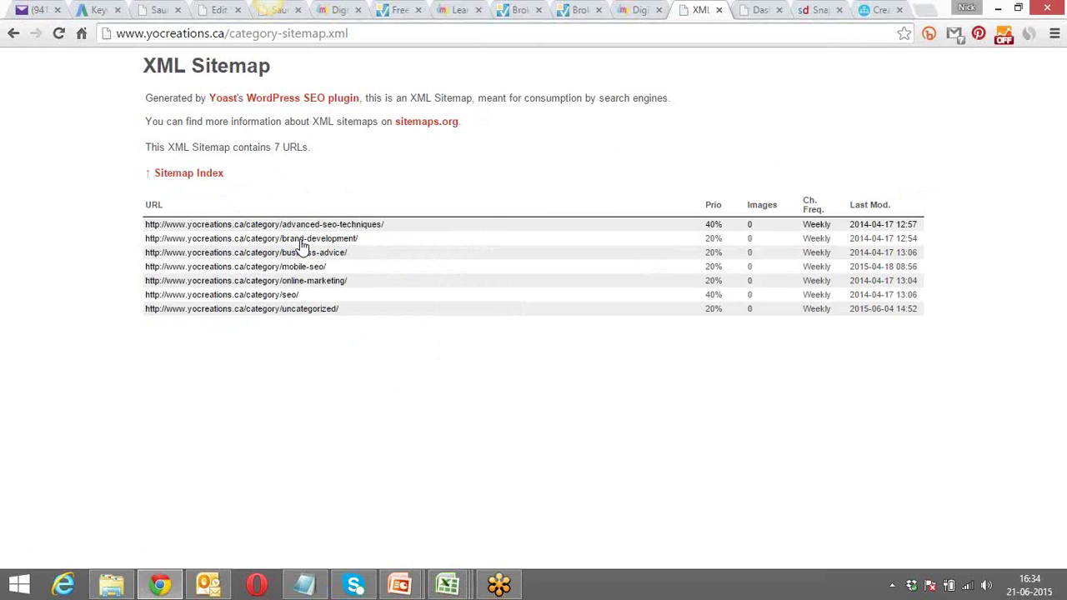
{"action": "left_click", "coordinate": [821, 9]}
{"action": "left_click", "coordinate": [879, 10]}
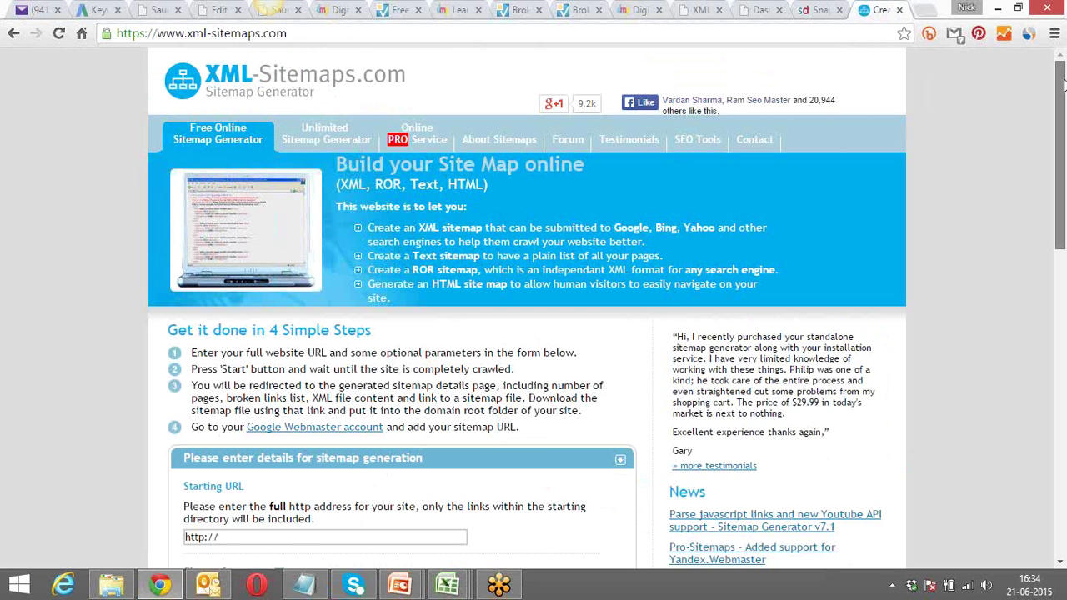
Enter dmpaathshala.com as the Starting URL and start generation, which reports an access error
{"action": "scroll", "coordinate": [1061, 88], "scroll_direction": "down", "scroll_amount": 1}
{"action": "left_click_drag", "start_coordinate": [1062, 88], "coordinate": [1061, 200]}
{"action": "left_click", "coordinate": [360, 230]}
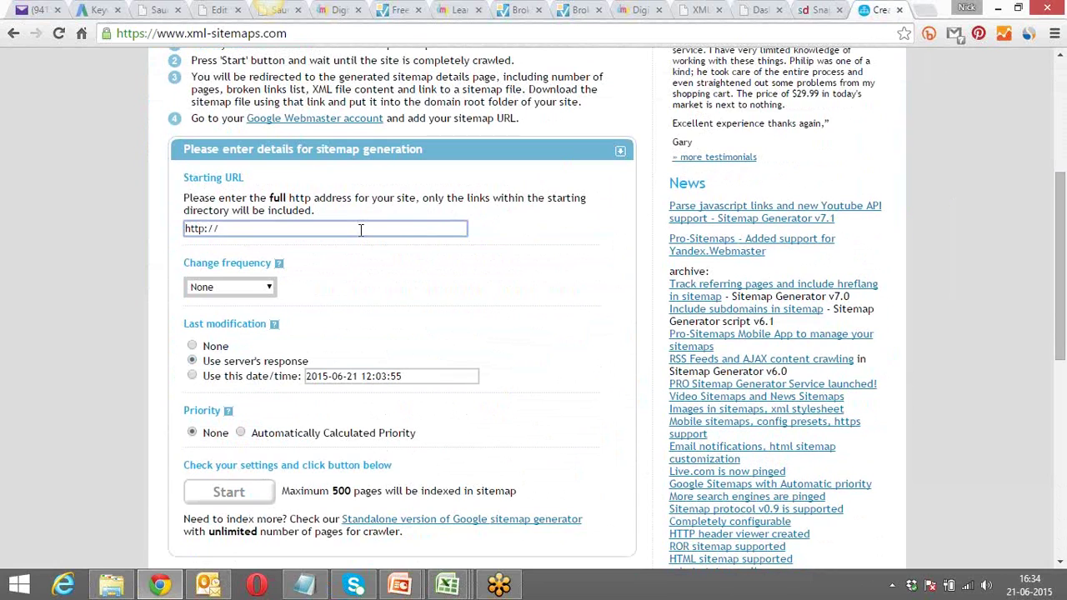
{"action": "type", "text": "dmpaathsha"}
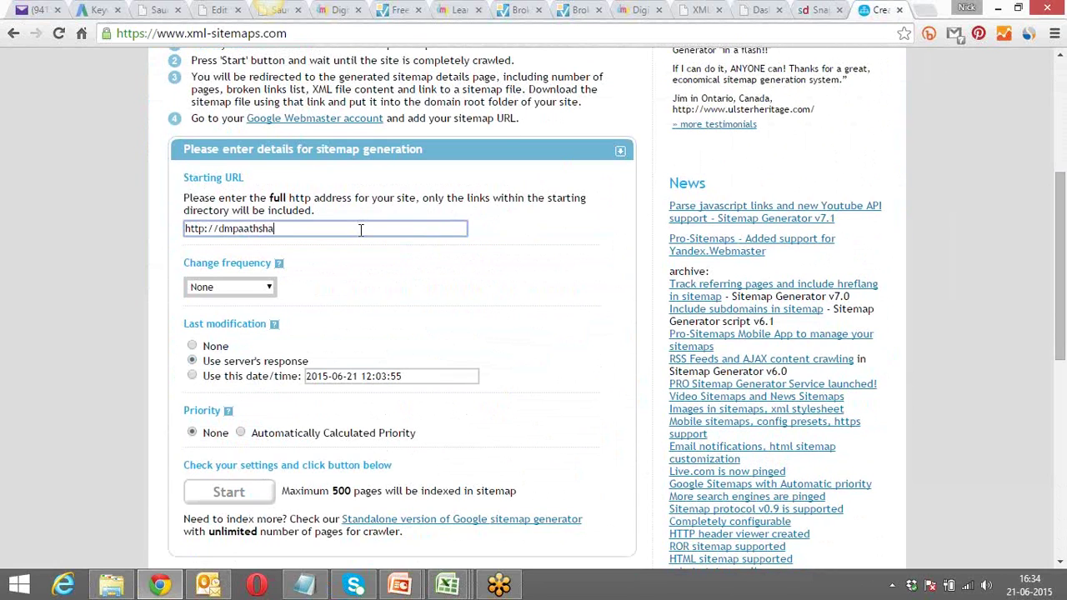
{"action": "type", "text": "la.com"}
{"action": "key", "text": "ctrl+a"}
{"action": "left_click", "coordinate": [99, 282]}
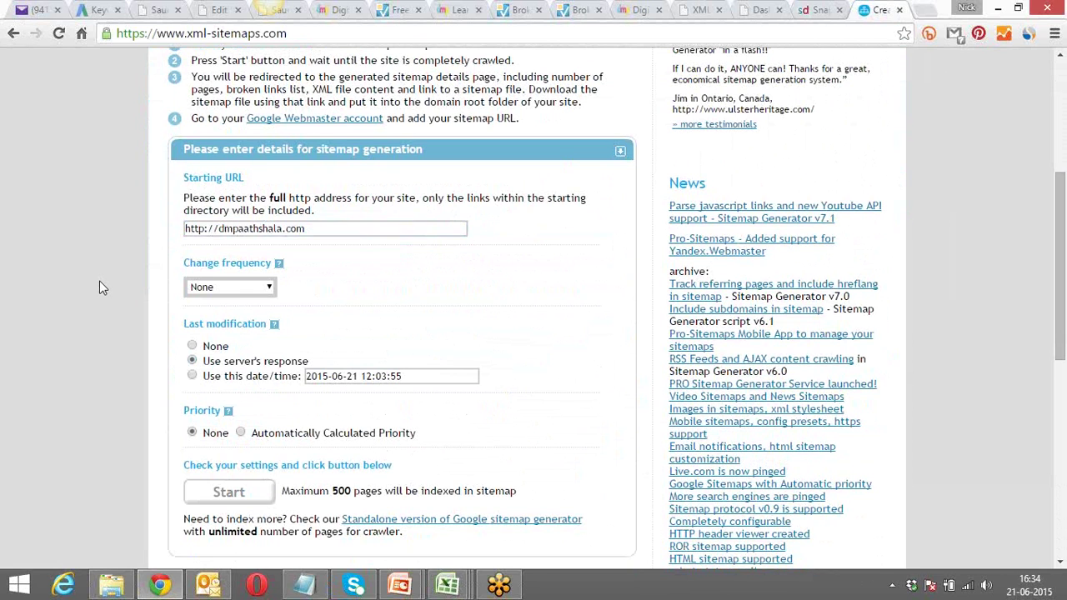
{"action": "scroll", "coordinate": [99, 284], "scroll_direction": "down", "scroll_amount": 2}
{"action": "scroll", "coordinate": [99, 283], "scroll_direction": "down", "scroll_amount": 1}
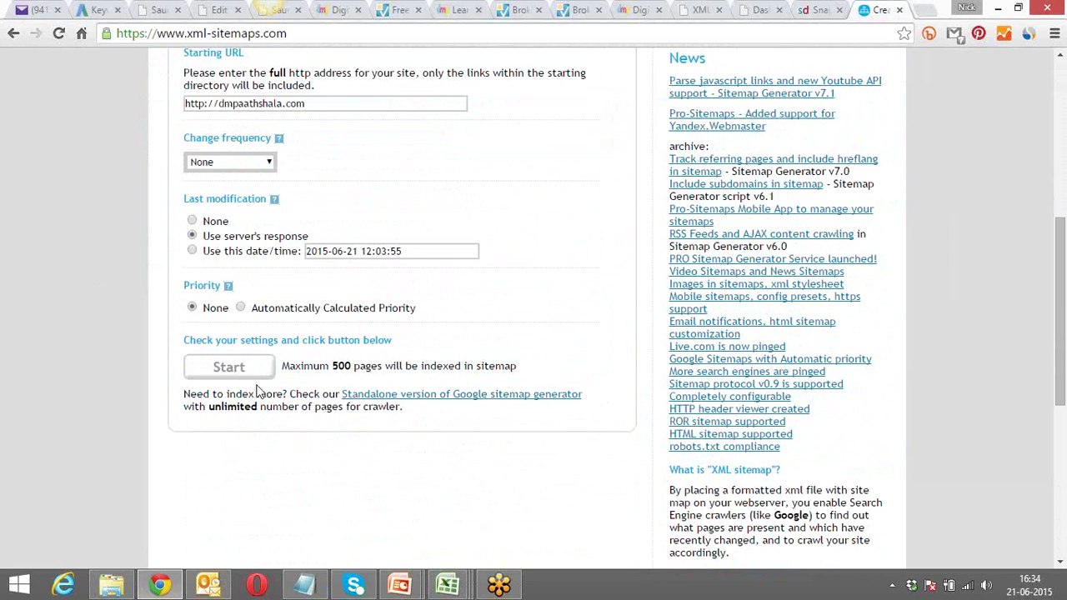
{"action": "left_click", "coordinate": [230, 367]}
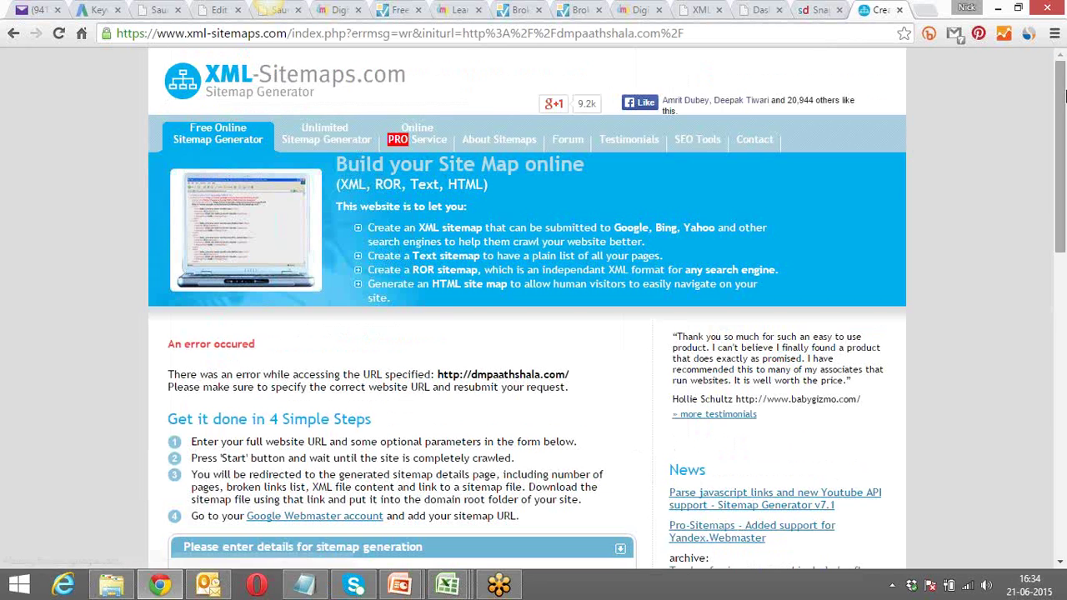
{"action": "left_click_drag", "start_coordinate": [1063, 96], "coordinate": [1064, 193]}
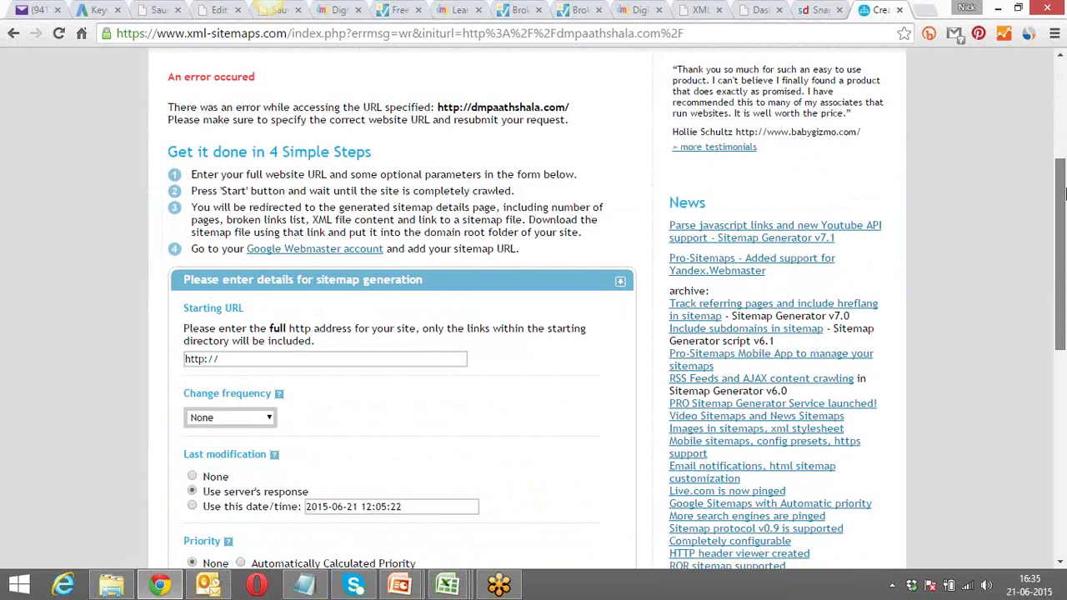
{"action": "left_click_drag", "start_coordinate": [1064, 193], "coordinate": [1064, 201]}
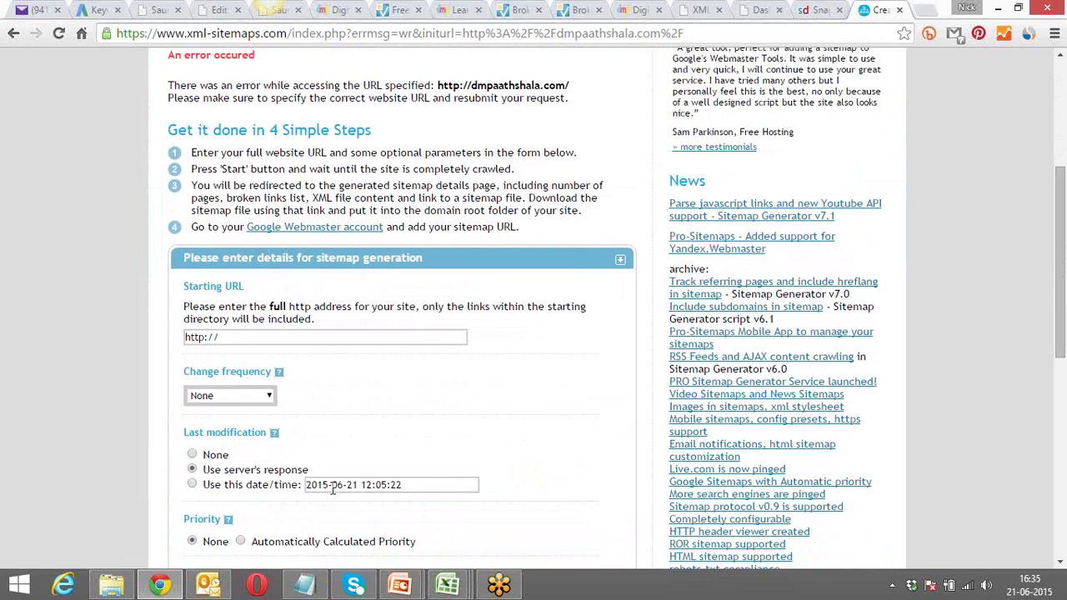
{"action": "left_click", "coordinate": [364, 335]}
{"action": "type", "text": "w"}
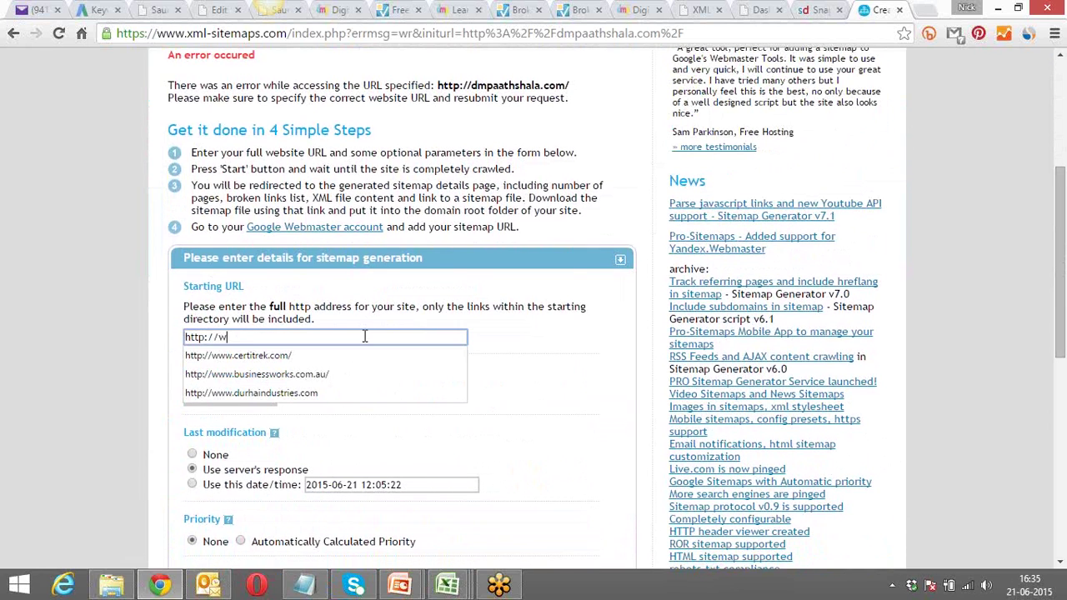
{"action": "type", "text": "ww.dmpaa"}
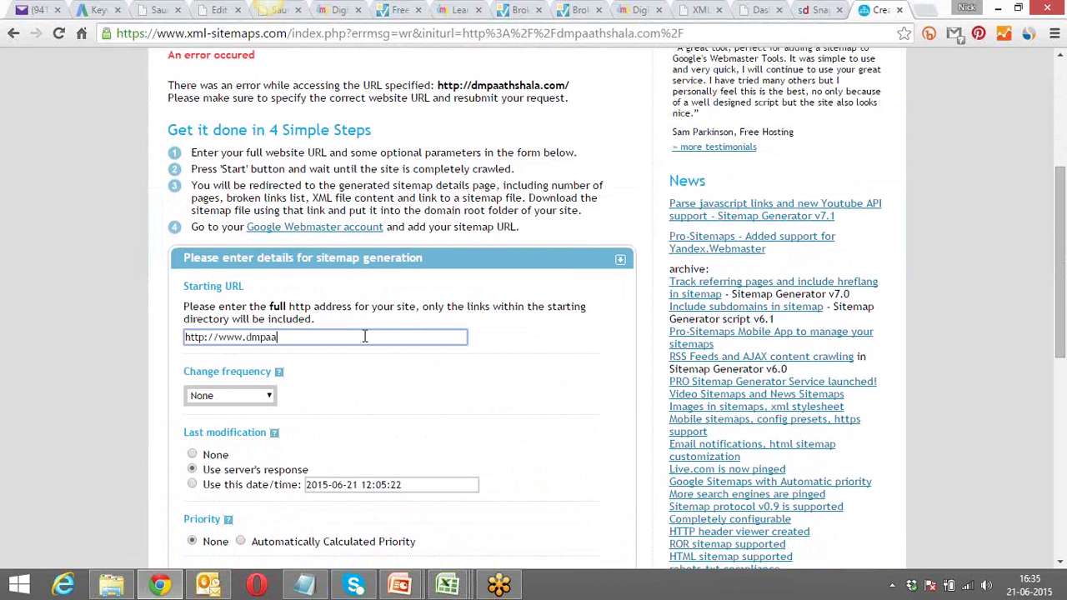
{"action": "type", "text": "thshala.com"}
{"action": "left_click", "coordinate": [370, 377]}
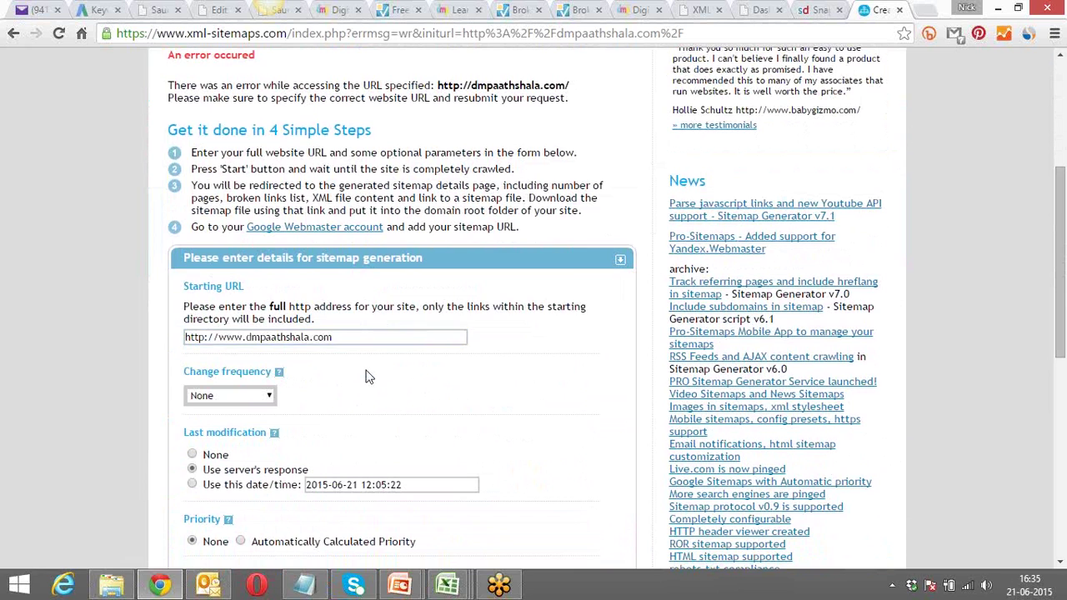
{"action": "scroll", "coordinate": [369, 377], "scroll_direction": "down", "scroll_amount": 5}
{"action": "left_click", "coordinate": [233, 386]}
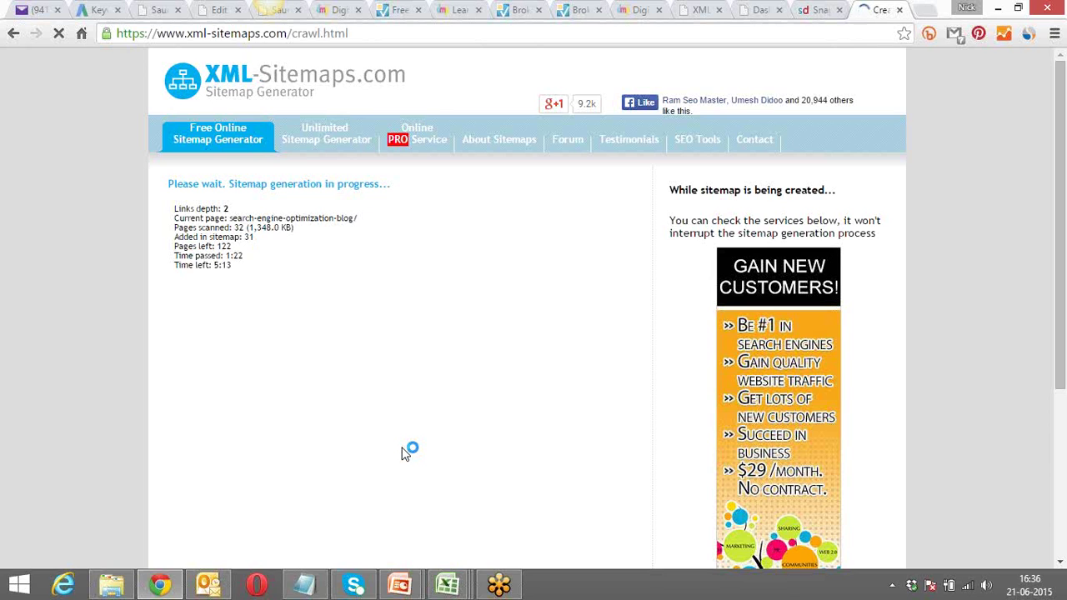
Switch to On Page Optimization.pptx and page from the Broken Links slide to slide 17, 'XML Sitemap - Example'
{"action": "mouse_move", "coordinate": [396, 589]}
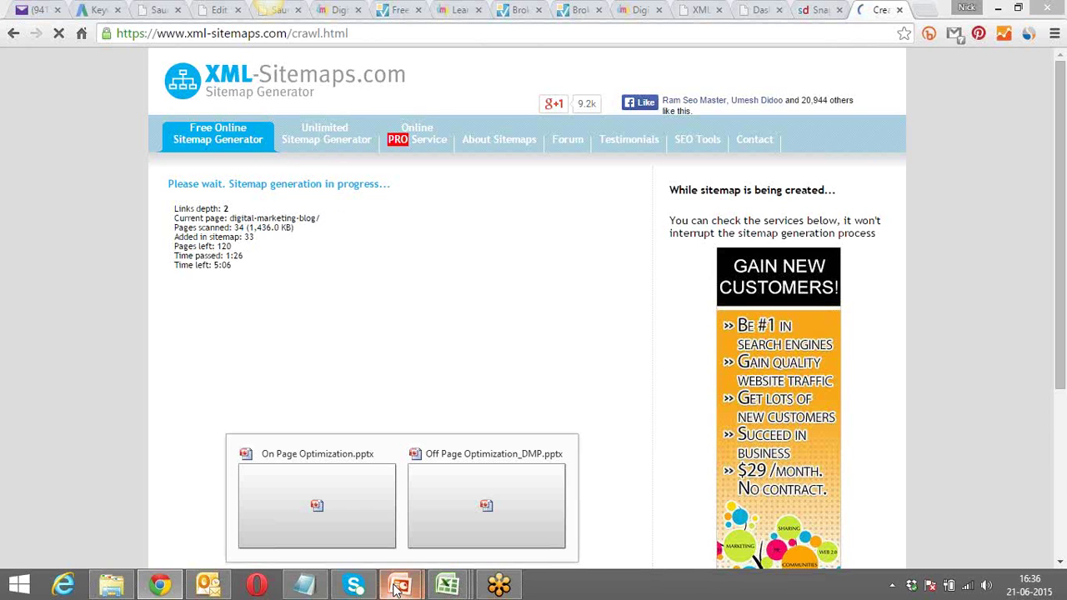
{"action": "left_click", "coordinate": [358, 516]}
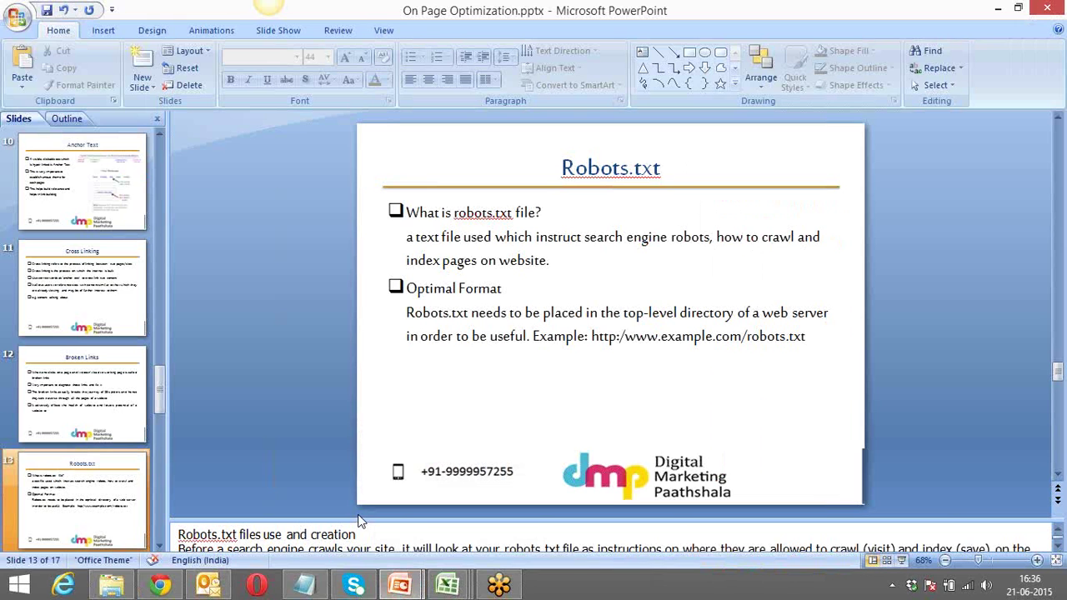
{"action": "left_click", "coordinate": [107, 391]}
{"action": "key", "text": "Down"}
{"action": "key", "text": "Down"}
{"action": "key", "text": "Down"}
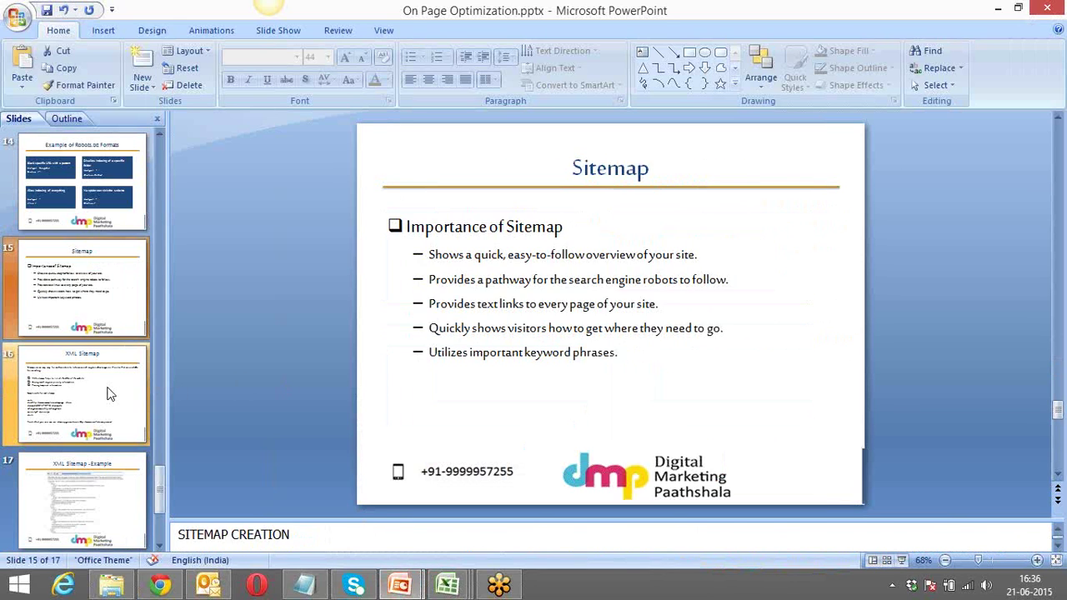
{"action": "key", "text": "Down"}
{"action": "key", "text": "Down"}
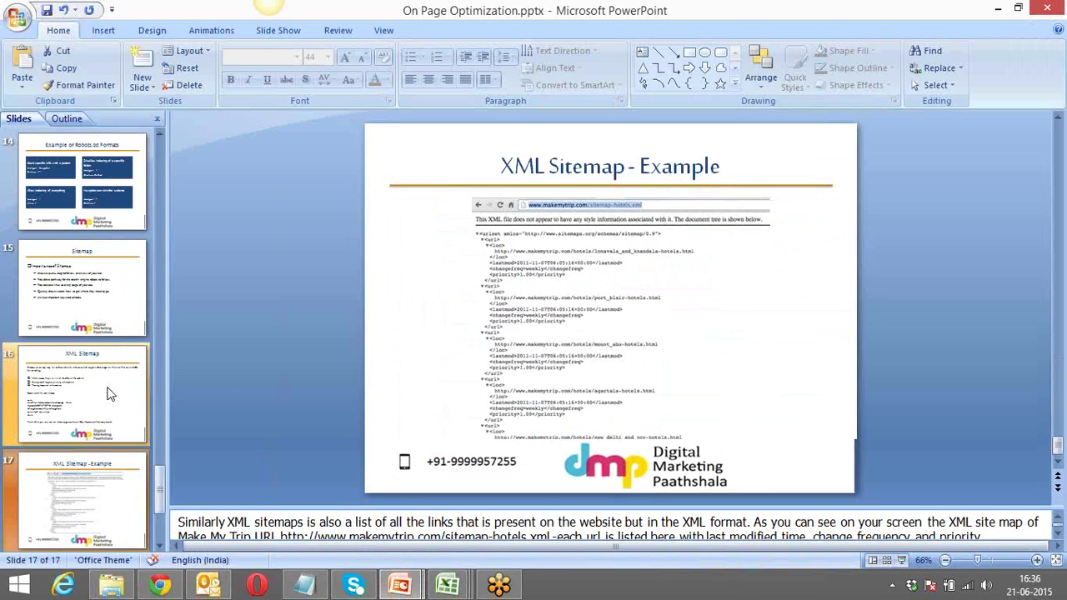
{"action": "key", "text": "Up"}
{"action": "key", "text": "Down"}
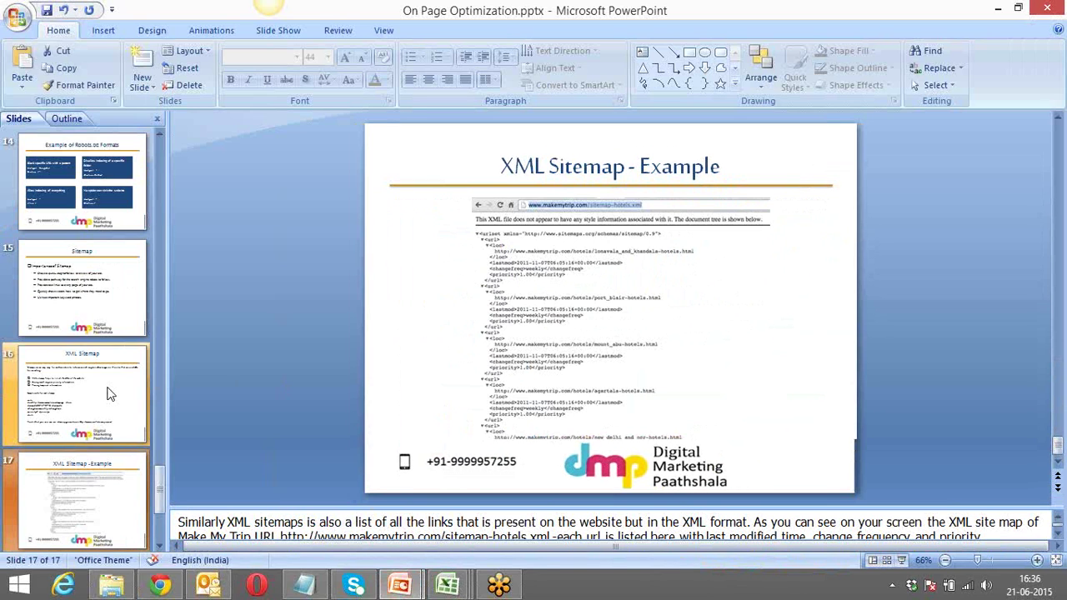
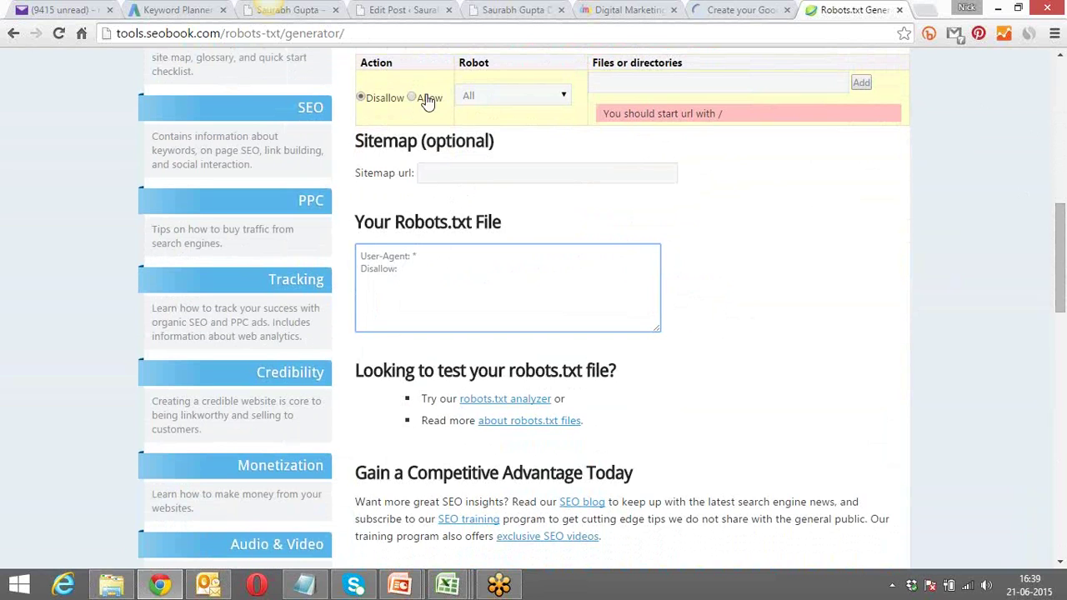
Add a Disallow rule for all robots with the path 'mobile'
{"action": "left_click", "coordinate": [535, 102]}
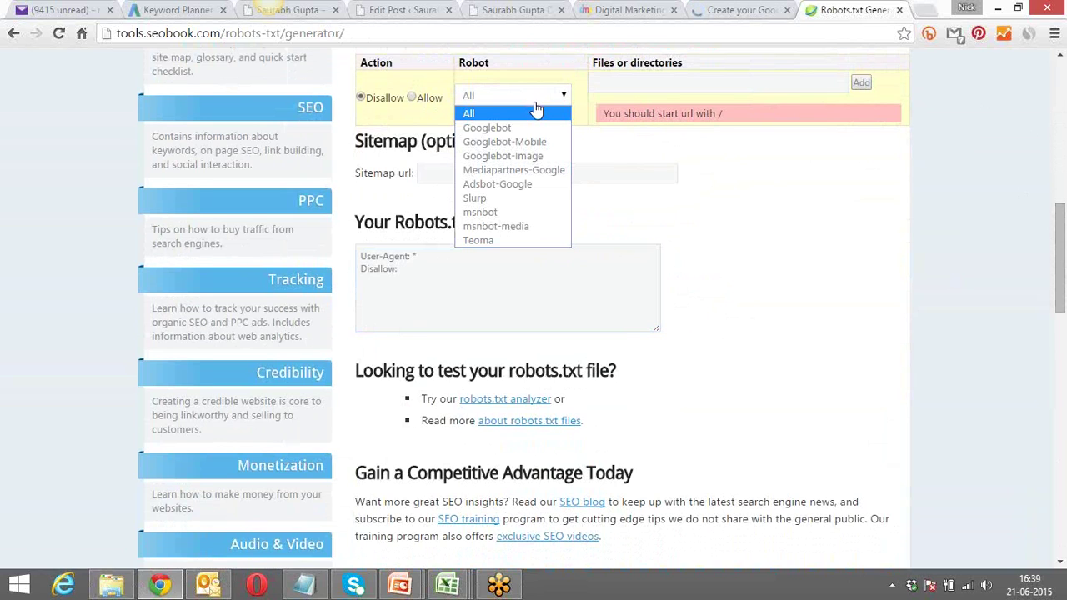
{"action": "left_click", "coordinate": [650, 142]}
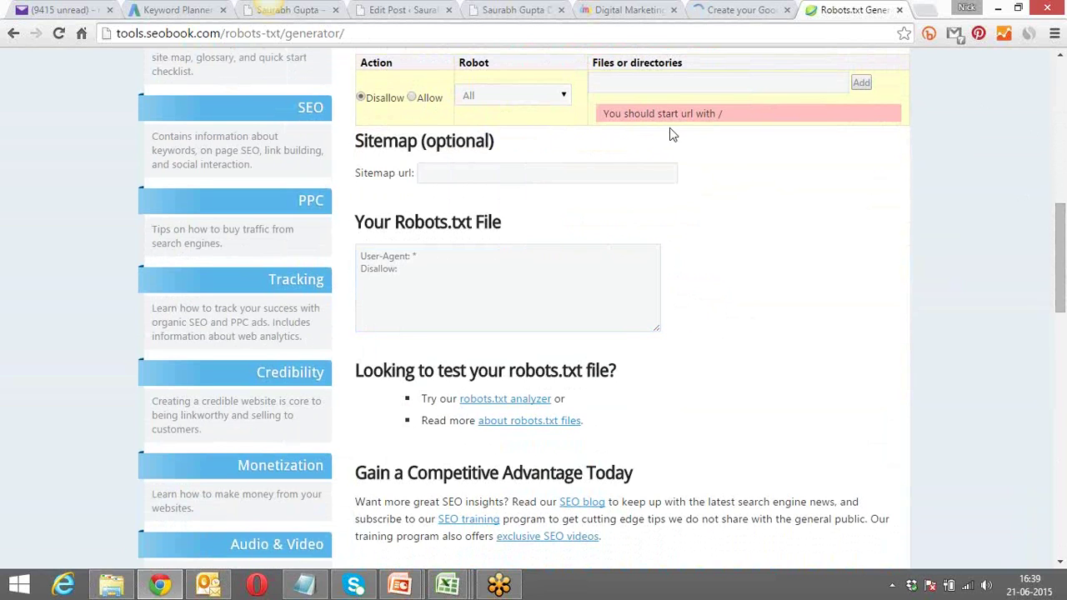
{"action": "left_click", "coordinate": [809, 81]}
{"action": "type", "text": "mobile"}
{"action": "left_click", "coordinate": [870, 84]}
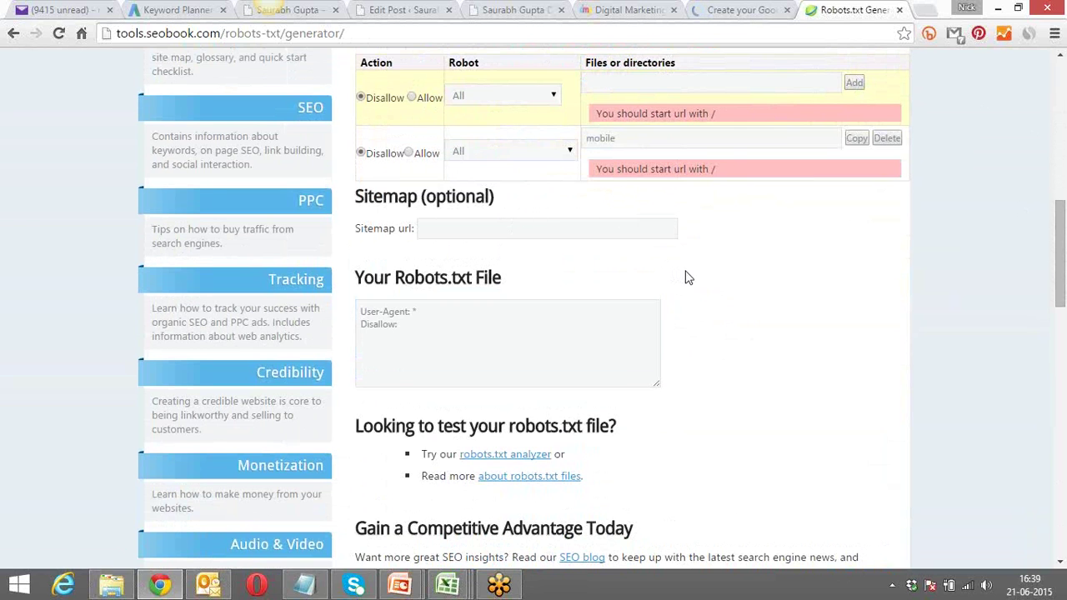
Check the generated robots.txt and correct the rule's path to '/mobile'
{"action": "scroll", "coordinate": [688, 278], "scroll_direction": "down", "scroll_amount": 3}
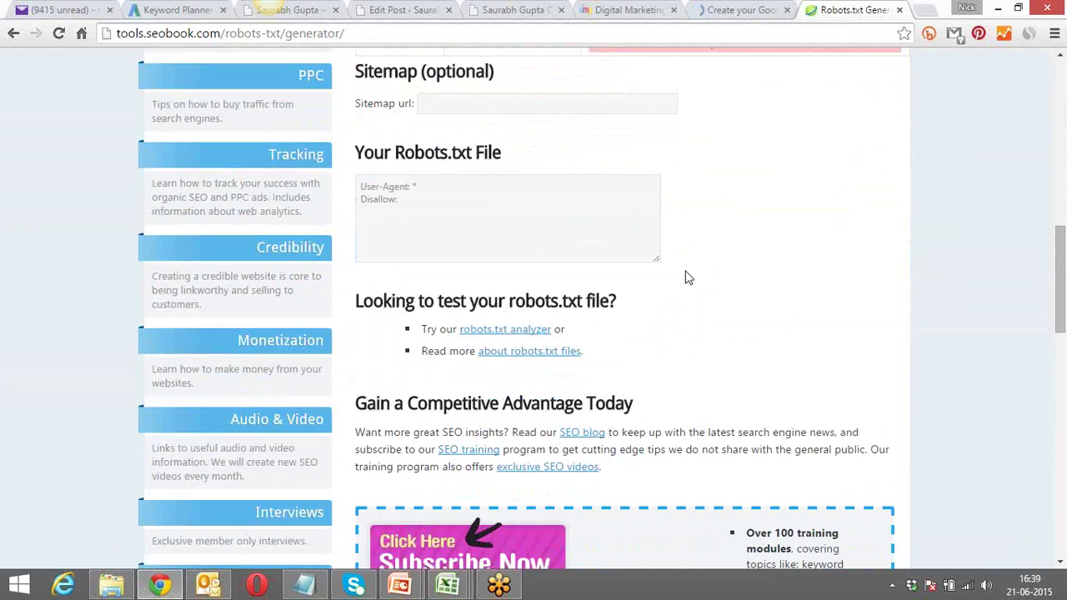
{"action": "scroll", "coordinate": [686, 276], "scroll_direction": "up", "scroll_amount": 2}
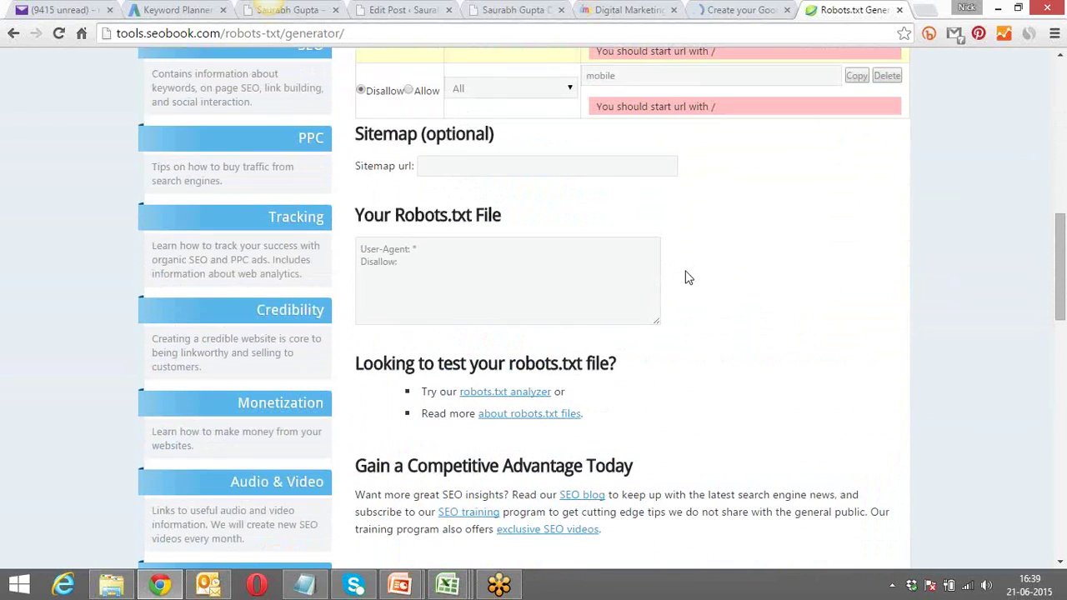
{"action": "left_click", "coordinate": [448, 263]}
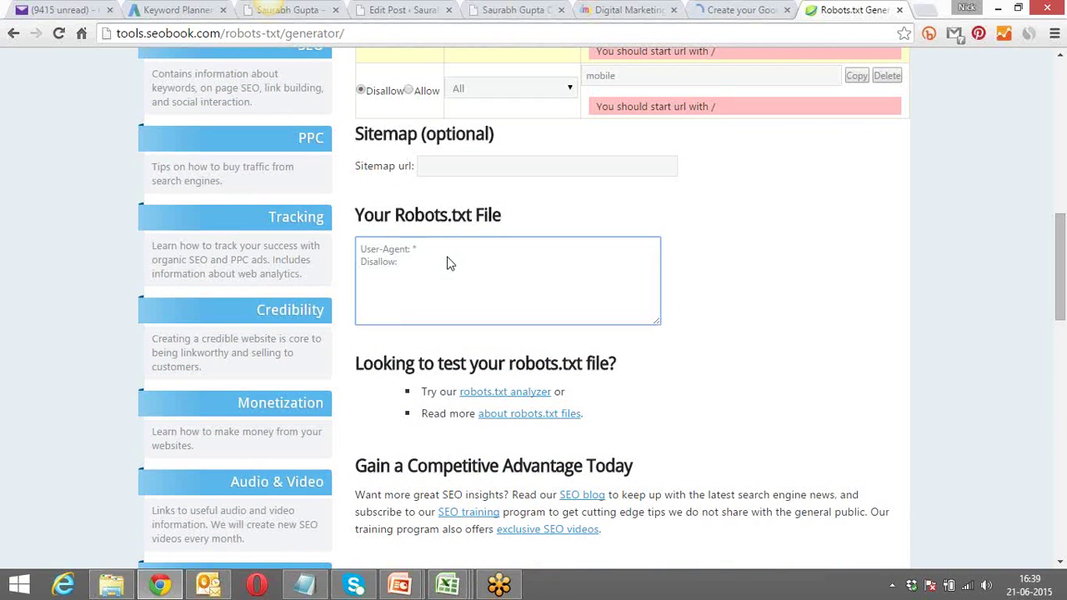
{"action": "left_click", "coordinate": [718, 207]}
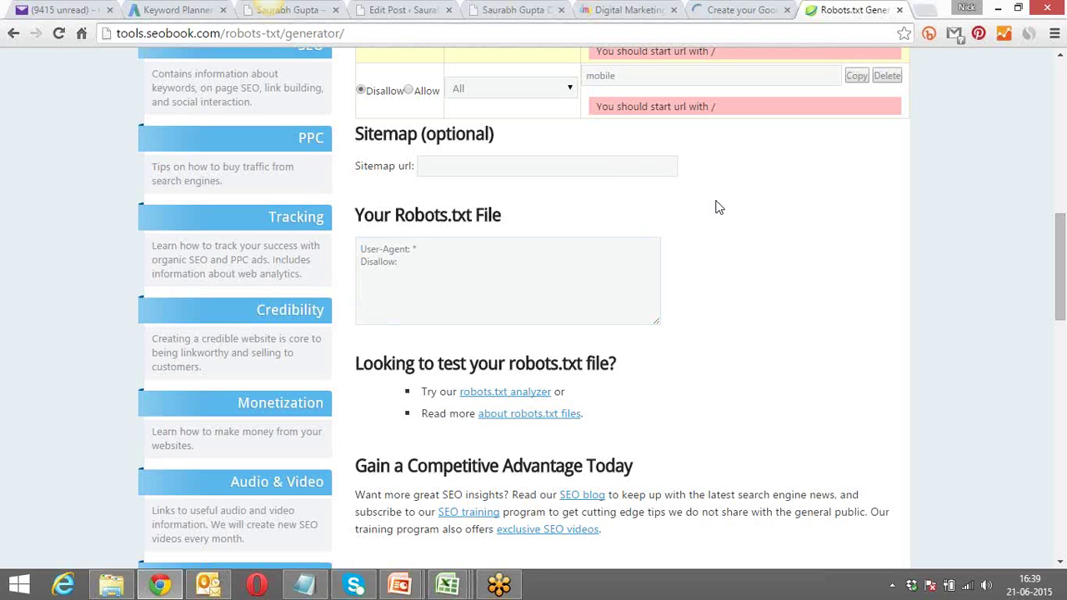
{"action": "left_click", "coordinate": [589, 75]}
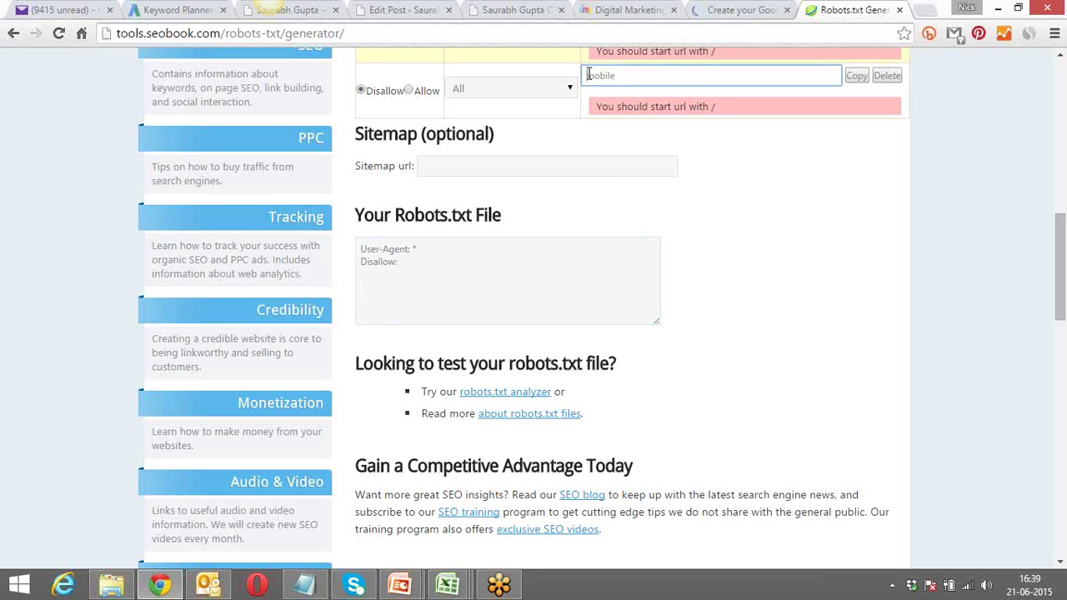
{"action": "type", "text": "/"}
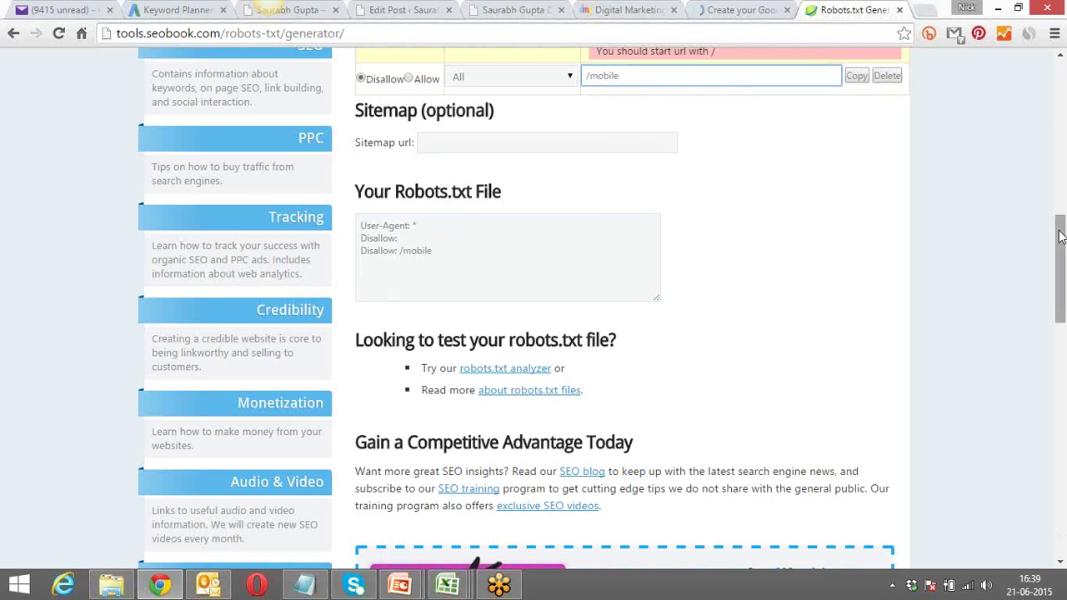
Add a second all-robots Disallow rule for /wp-admin and verify both lines in the output
{"action": "scroll", "coordinate": [1060, 236], "scroll_direction": "up", "scroll_amount": 2}
{"action": "left_click", "coordinate": [701, 198]}
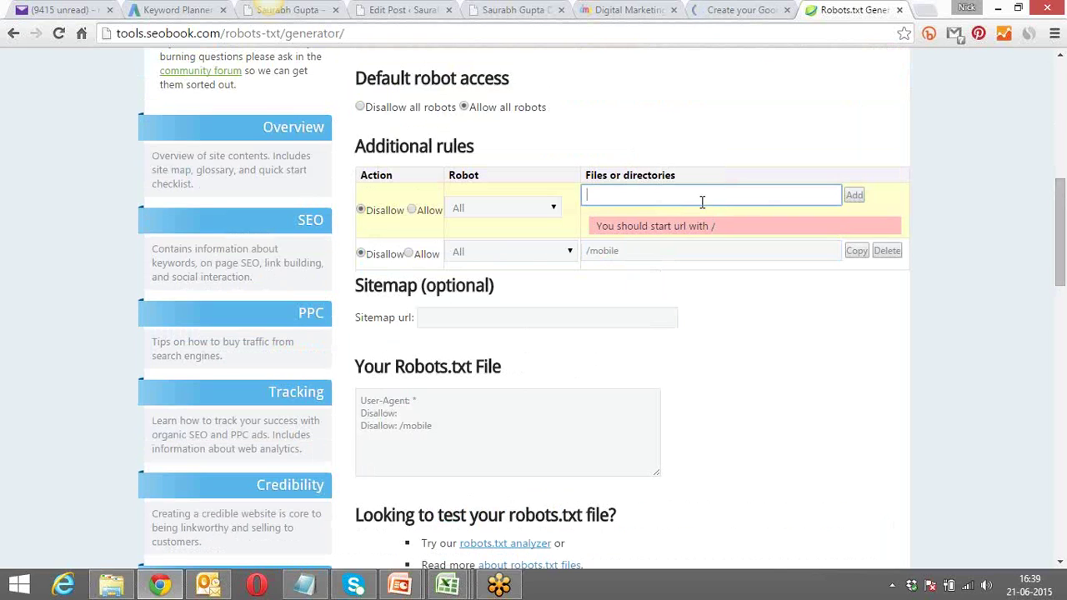
{"action": "type", "text": "/"}
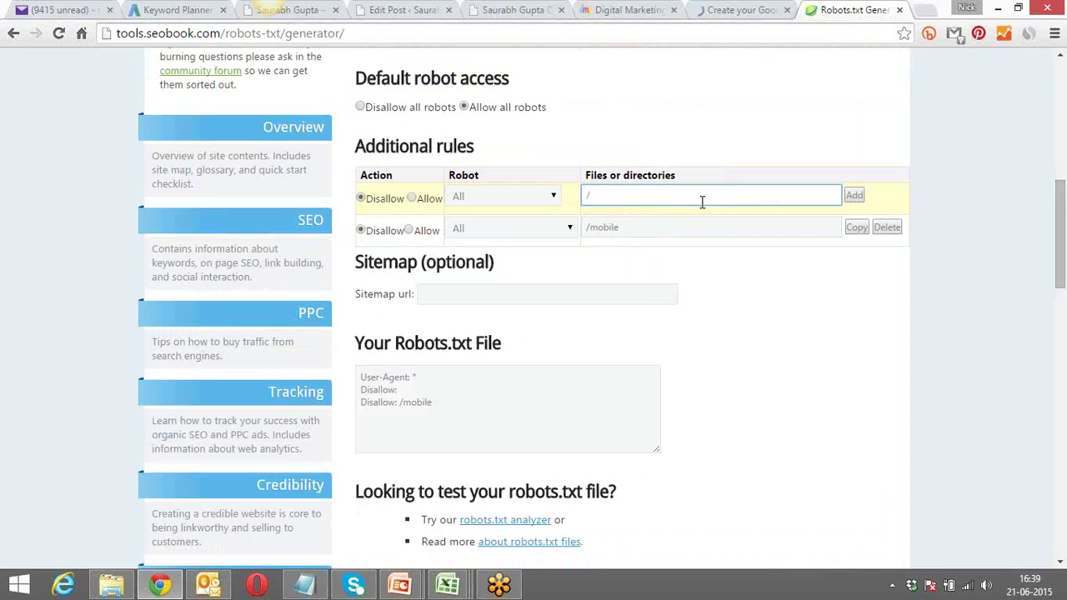
{"action": "type", "text": "wp-admin"}
{"action": "left_click", "coordinate": [900, 142]}
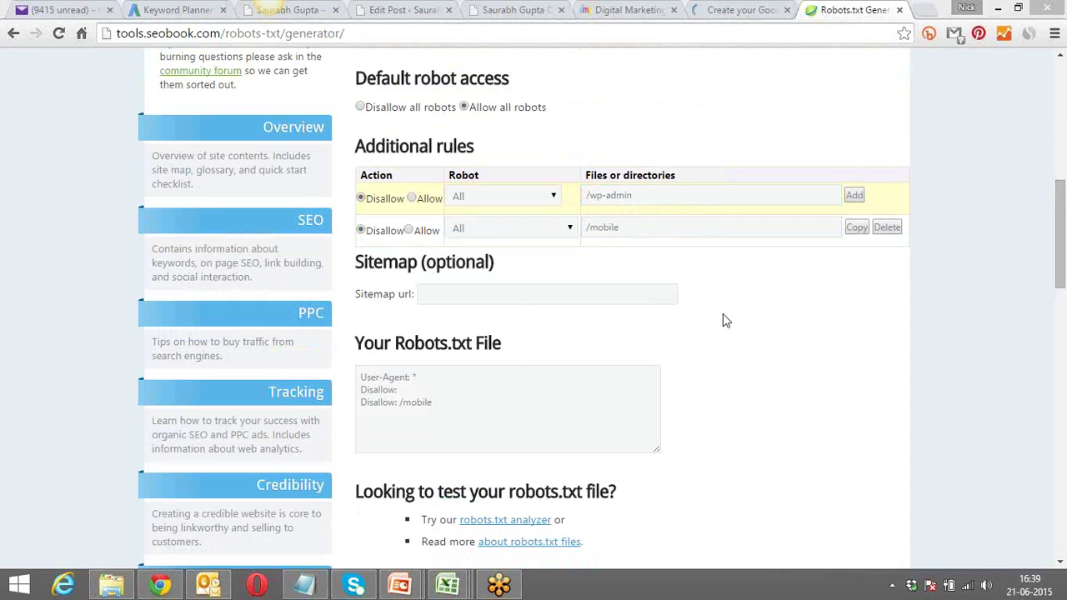
{"action": "left_click", "coordinate": [851, 195]}
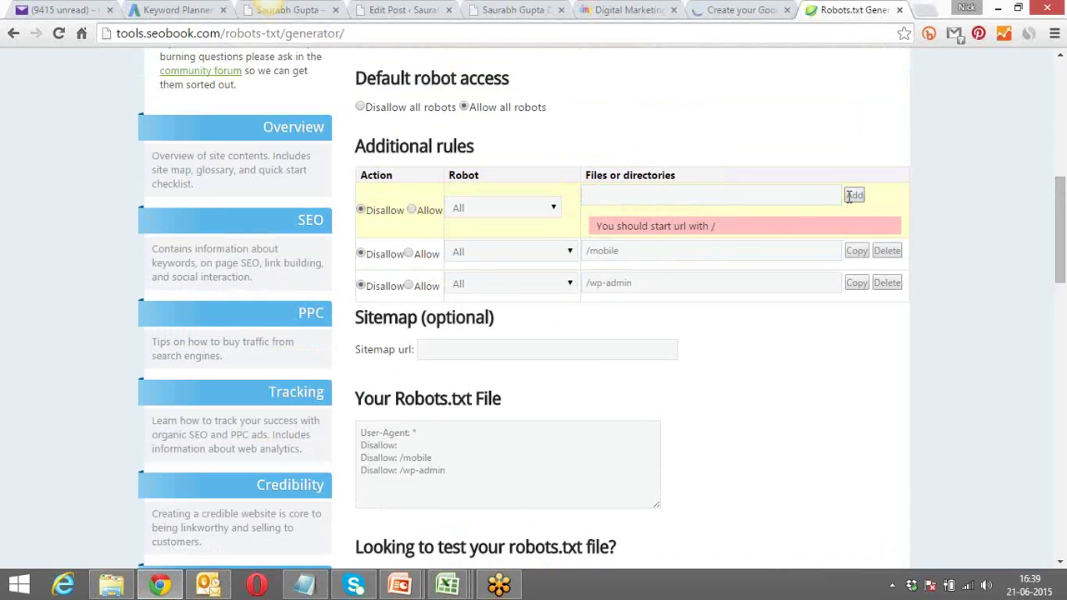
{"action": "left_click_drag", "start_coordinate": [1061, 210], "coordinate": [1061, 247]}
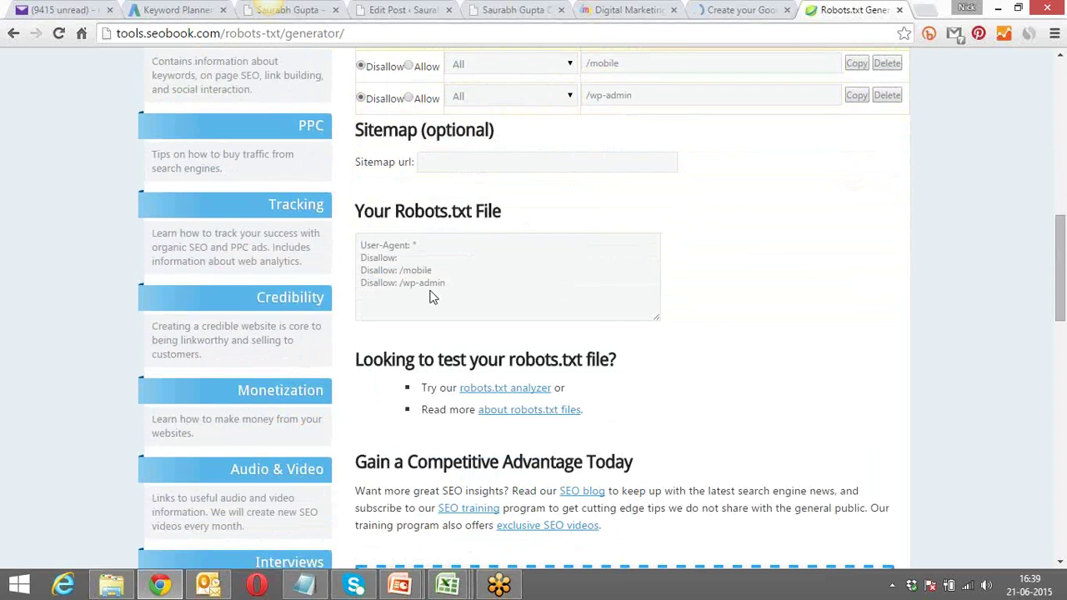
{"action": "left_click_drag", "start_coordinate": [447, 283], "coordinate": [363, 275]}
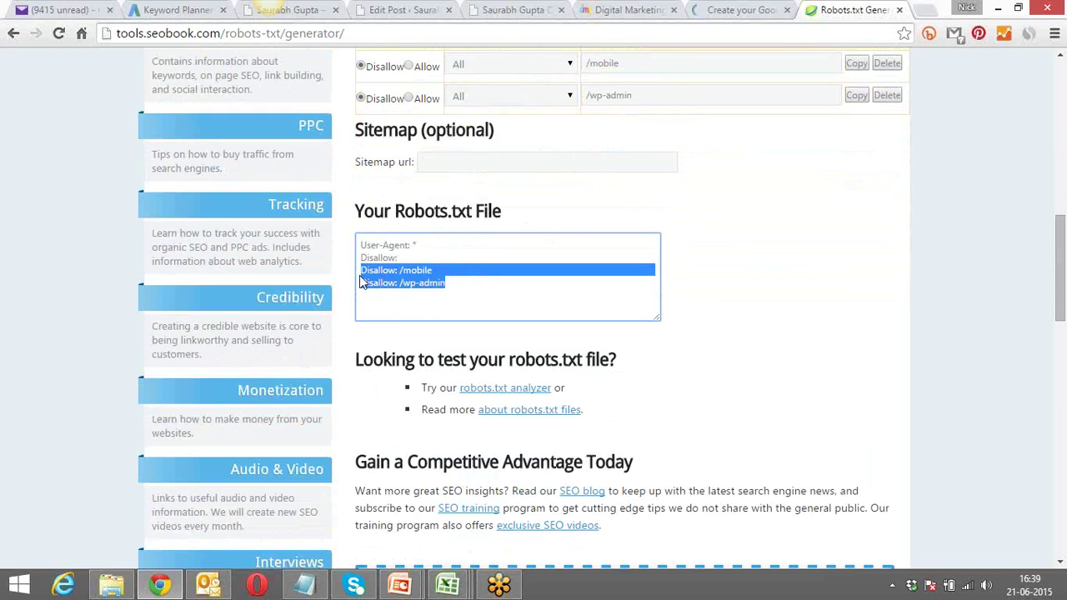
{"action": "left_click", "coordinate": [444, 280]}
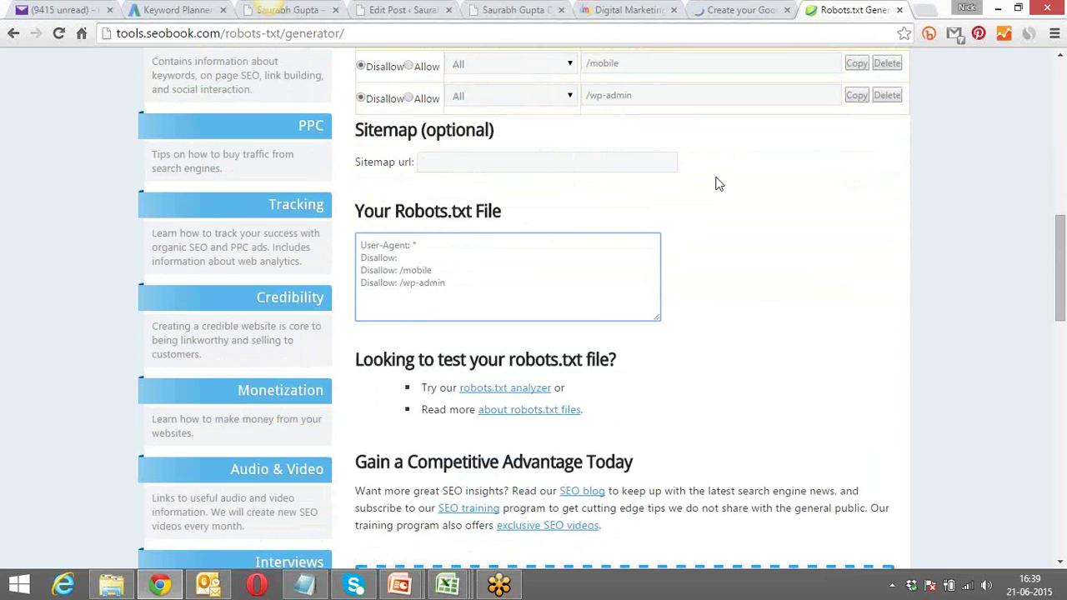
{"action": "left_click_drag", "start_coordinate": [1061, 246], "coordinate": [1061, 354]}
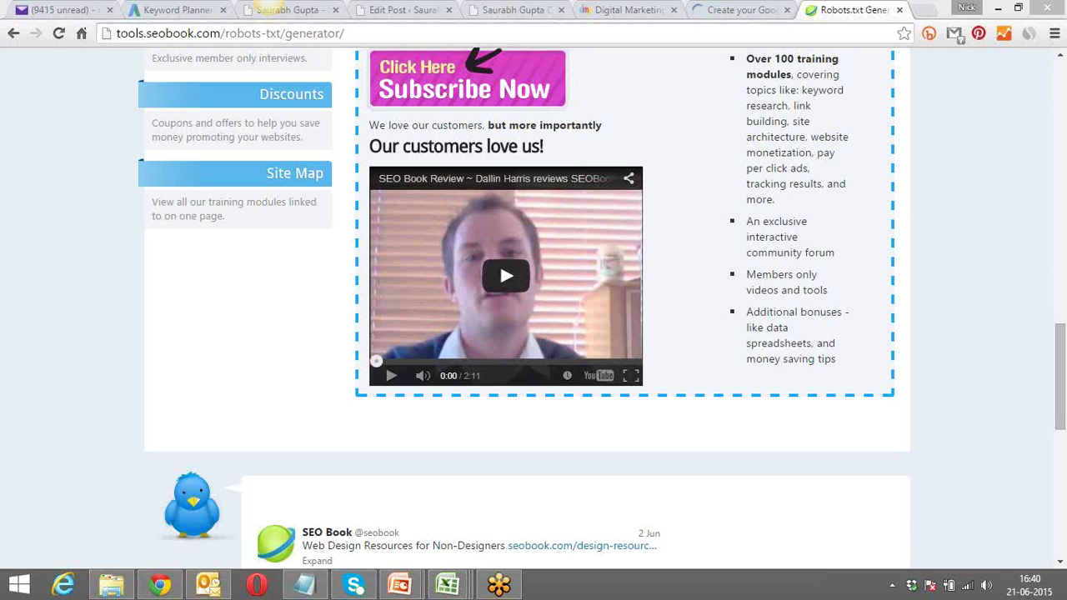
Return to the Edit Post screen for the South Delhi digital marketing post and scroll down
{"action": "left_click", "coordinate": [494, 9]}
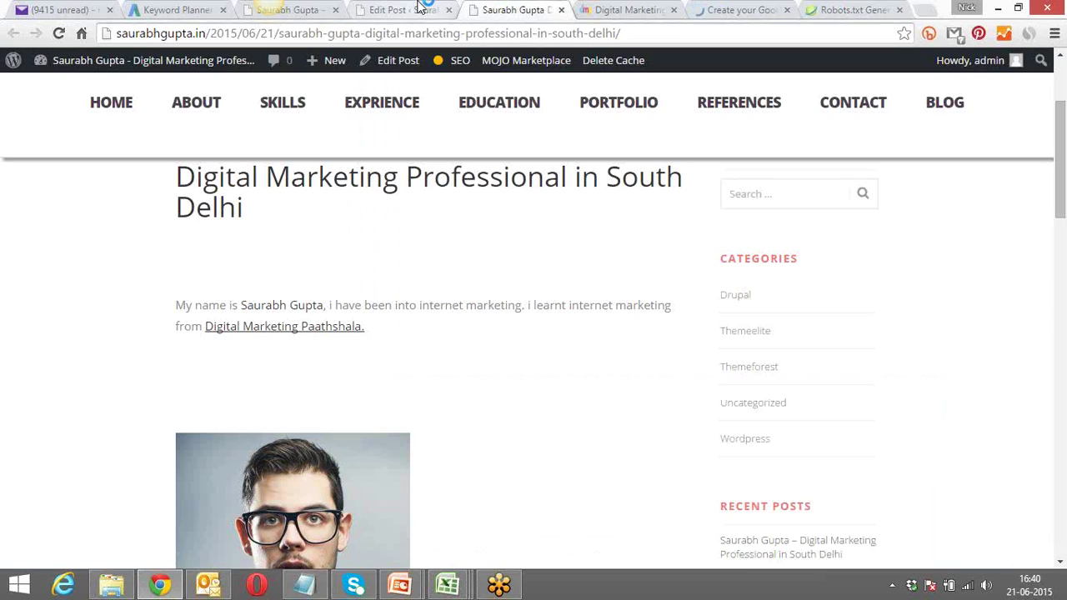
{"action": "left_click", "coordinate": [408, 9]}
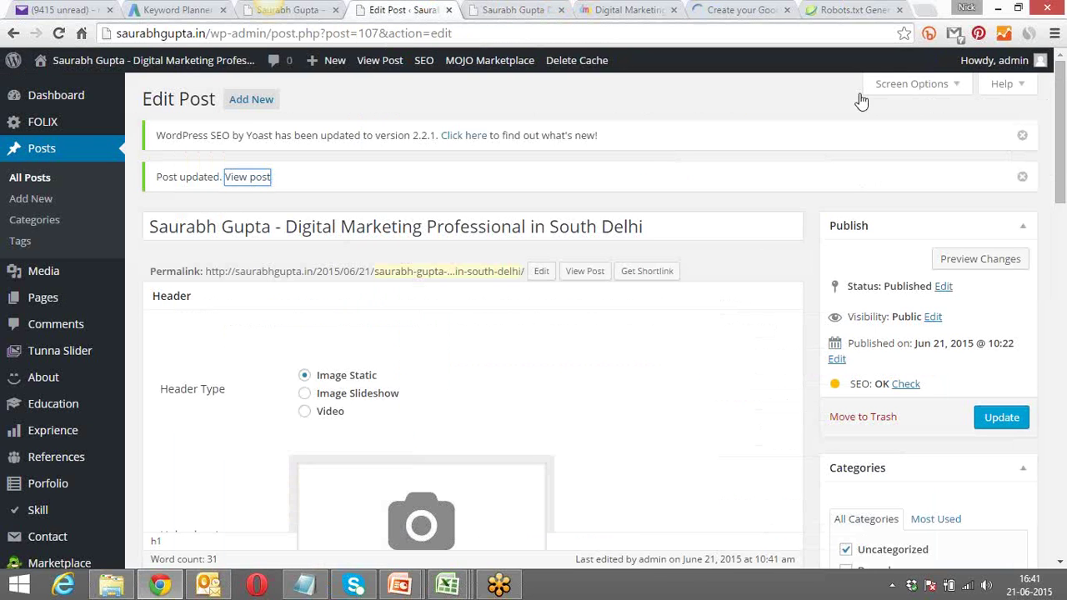
{"action": "left_click_drag", "start_coordinate": [1062, 81], "coordinate": [1062, 172]}
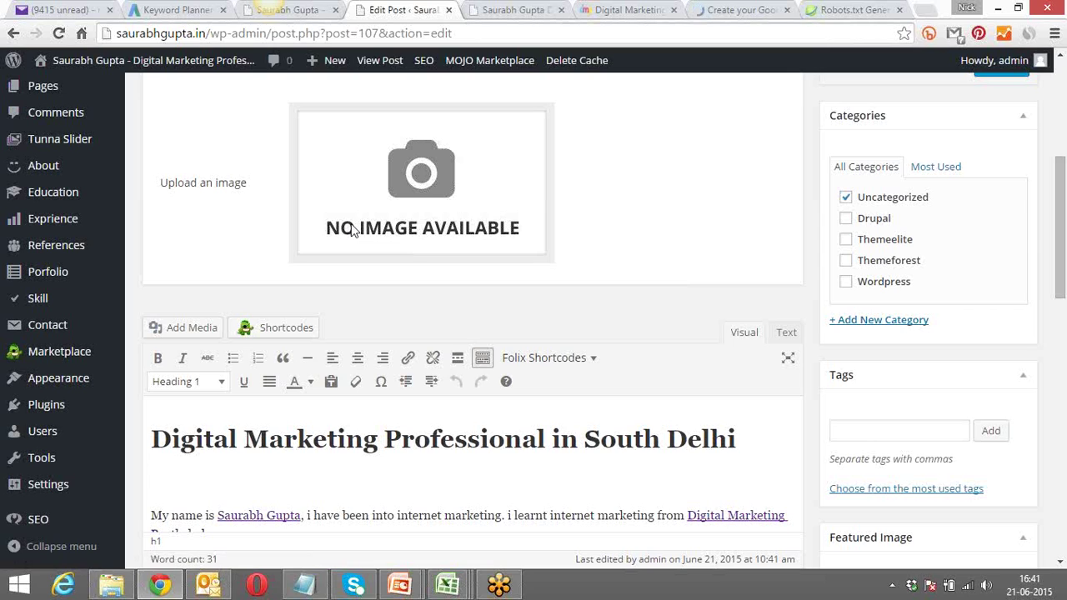
{"action": "mouse_move", "coordinate": [66, 405]}
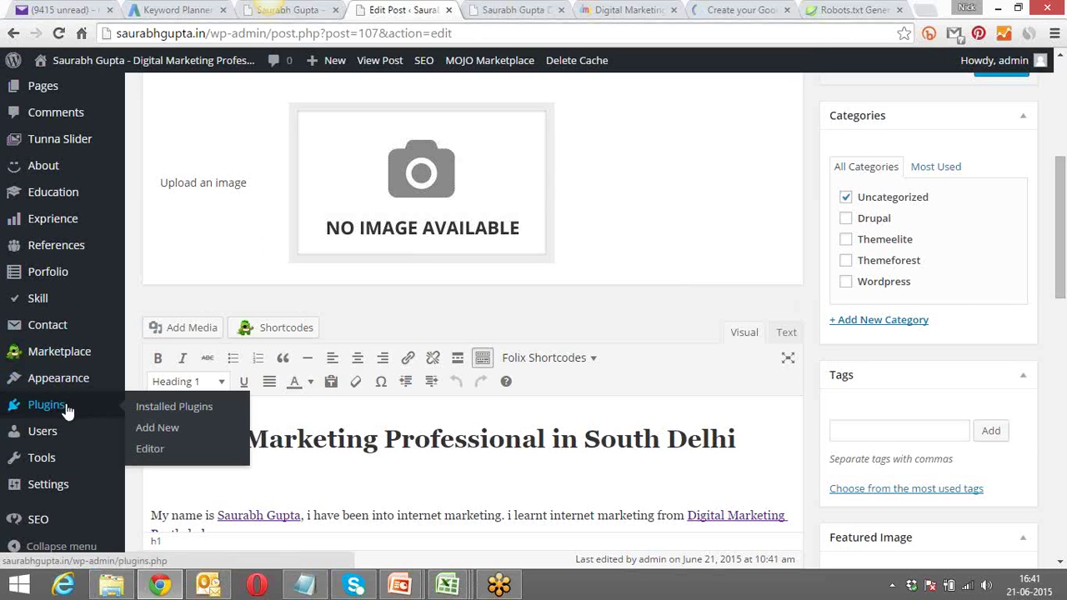
Search Add Plugins for 'google analytics', then install and activate the Google Analytics plugin
{"action": "left_click", "coordinate": [152, 432]}
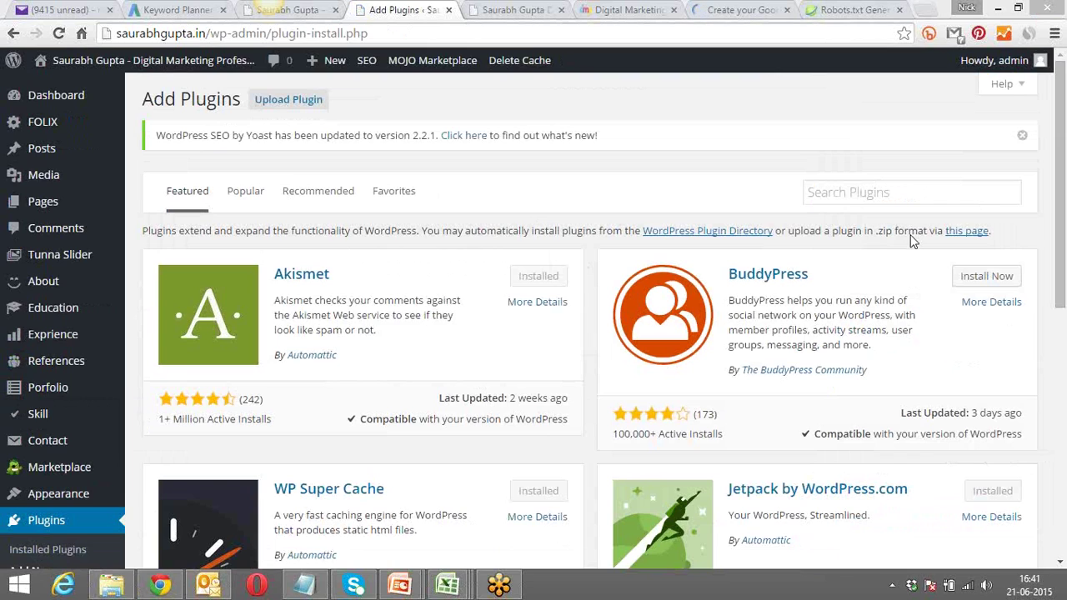
{"action": "key", "text": "alt+Tab"}
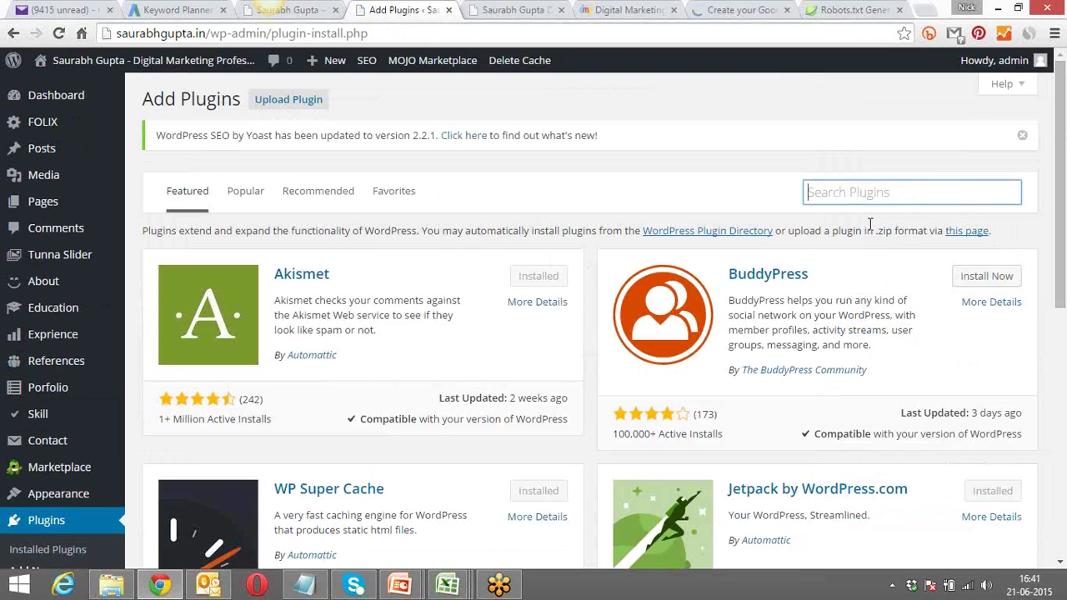
{"action": "type", "text": "goo"}
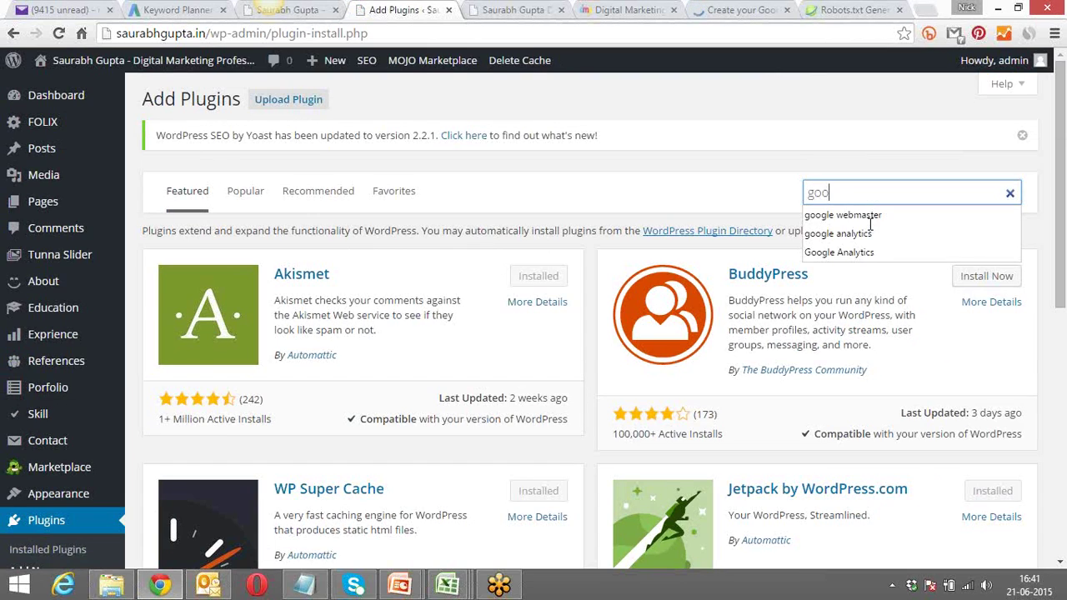
{"action": "type", "text": "gle analytics"}
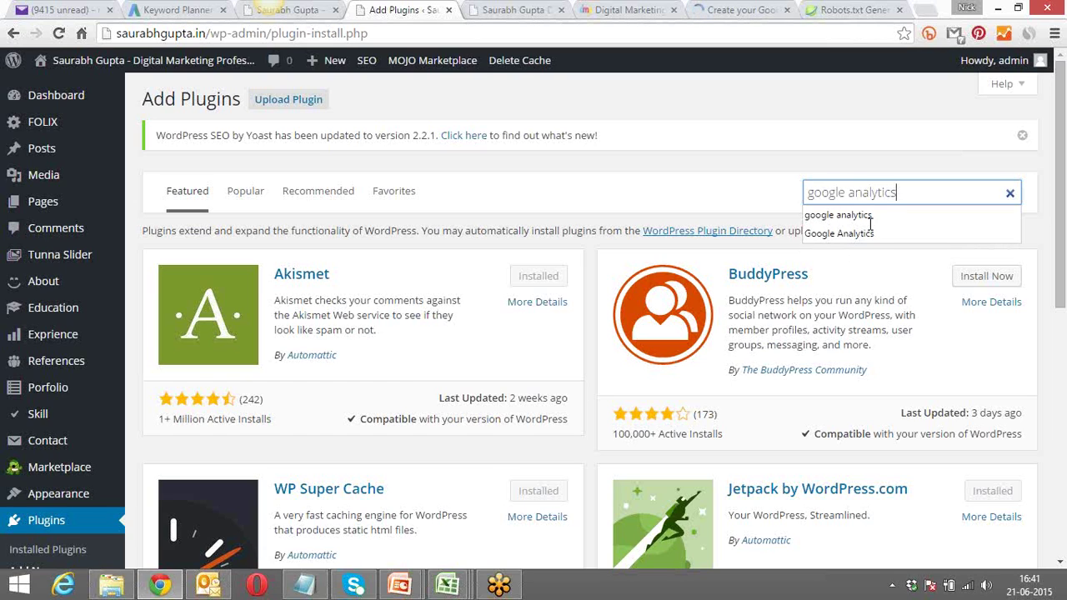
{"action": "key", "text": "Return"}
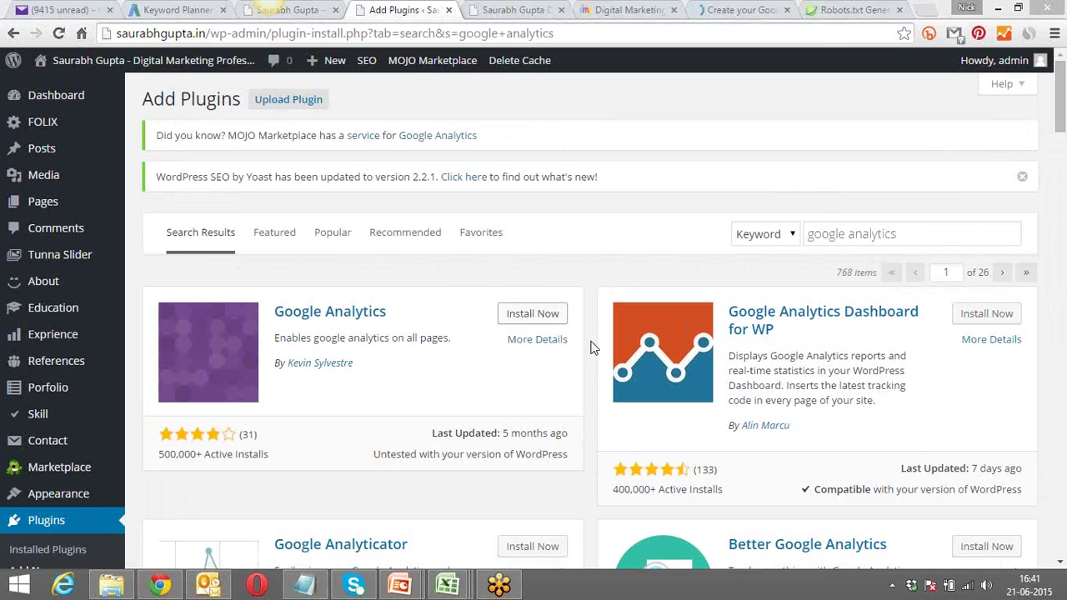
{"action": "left_click", "coordinate": [530, 318]}
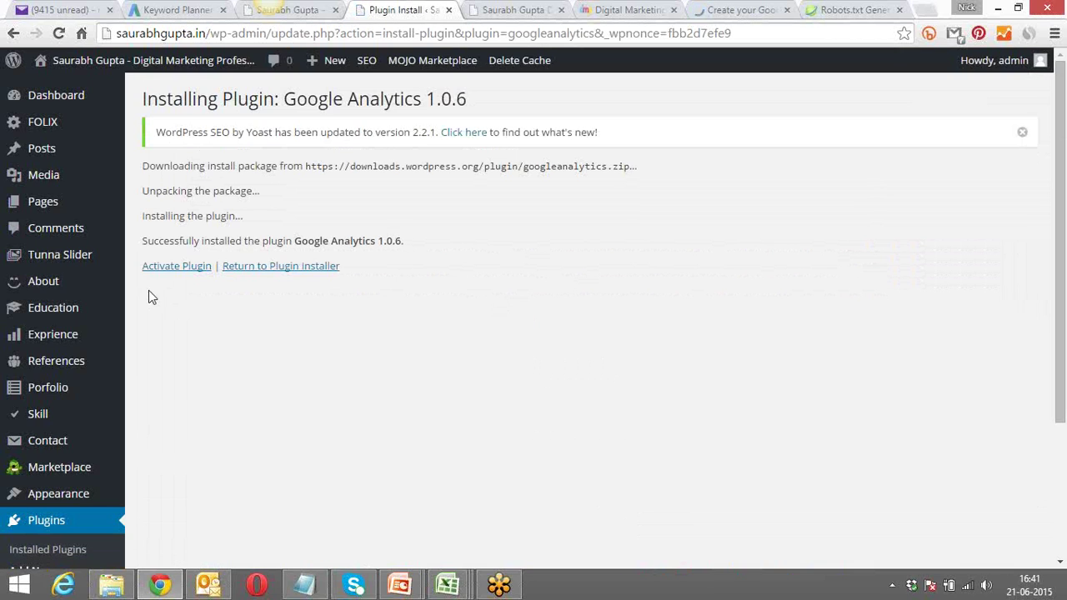
{"action": "left_click", "coordinate": [175, 268]}
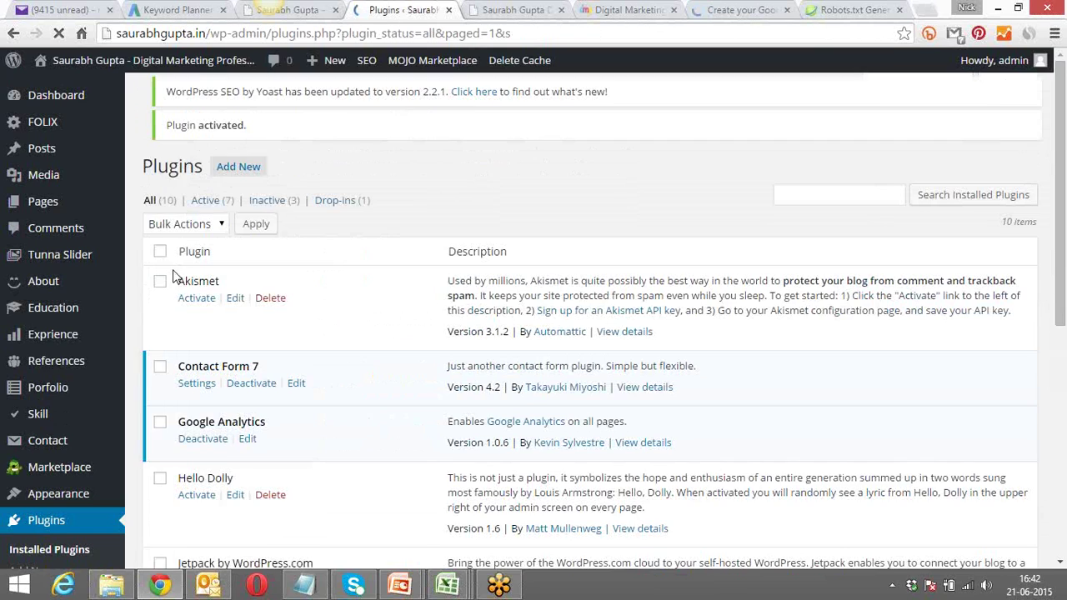
Search installed plugins for 'google webmaster' and confirm none are found
{"action": "left_click", "coordinate": [813, 219]}
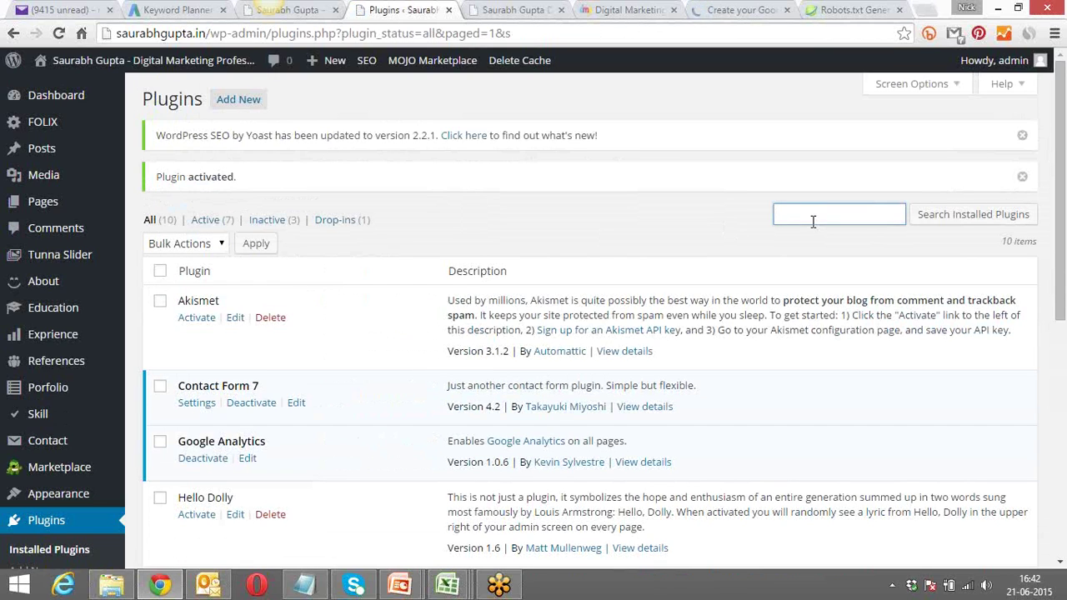
{"action": "type", "text": "google"}
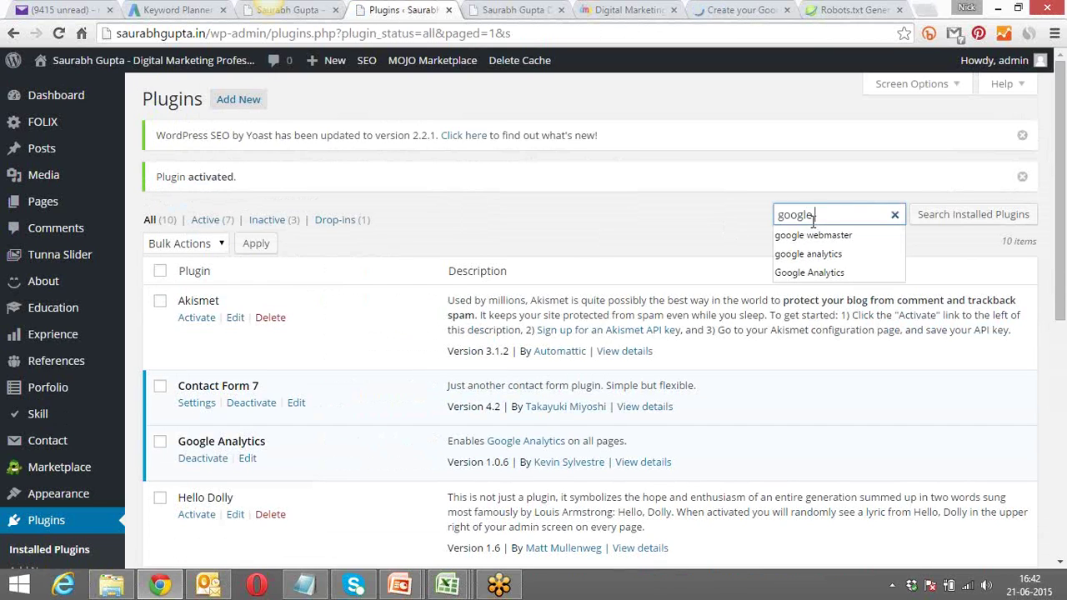
{"action": "type", "text": " webmaster"}
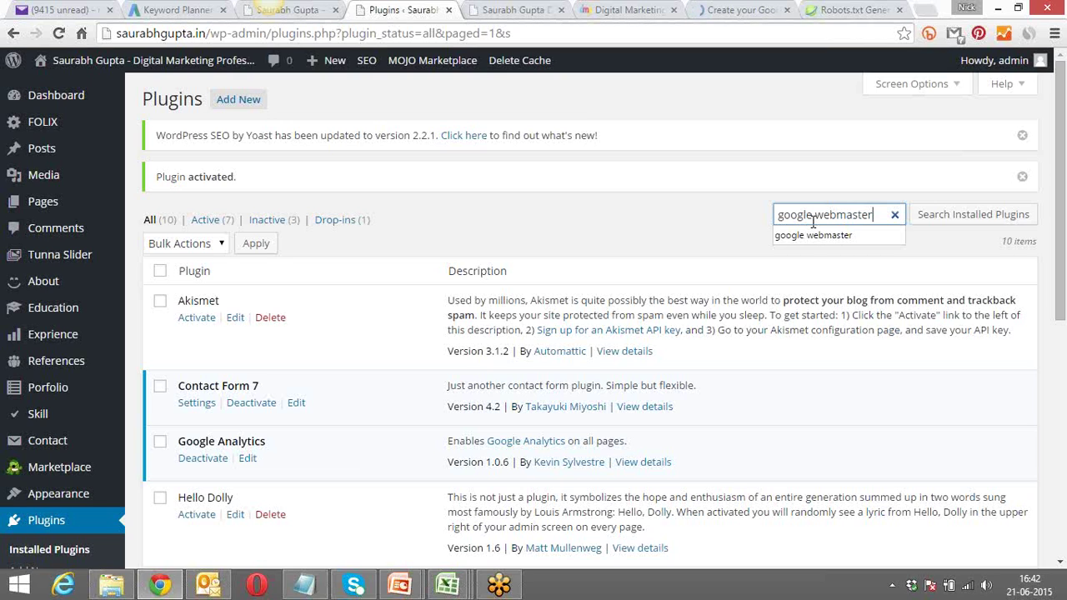
{"action": "key", "text": "Return"}
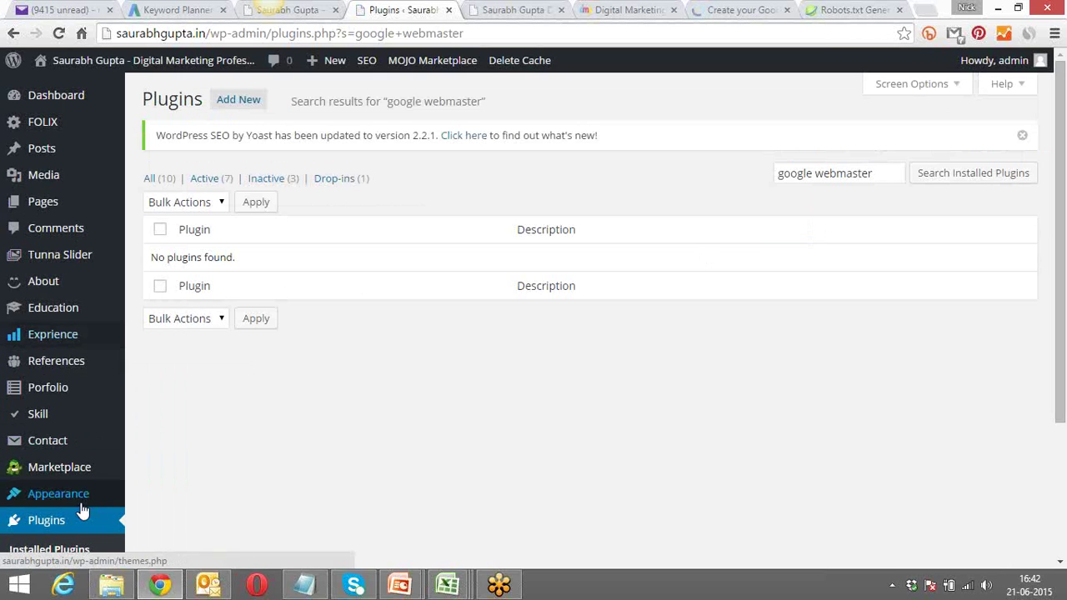
{"action": "scroll", "coordinate": [247, 536], "scroll_direction": "down", "scroll_amount": 2}
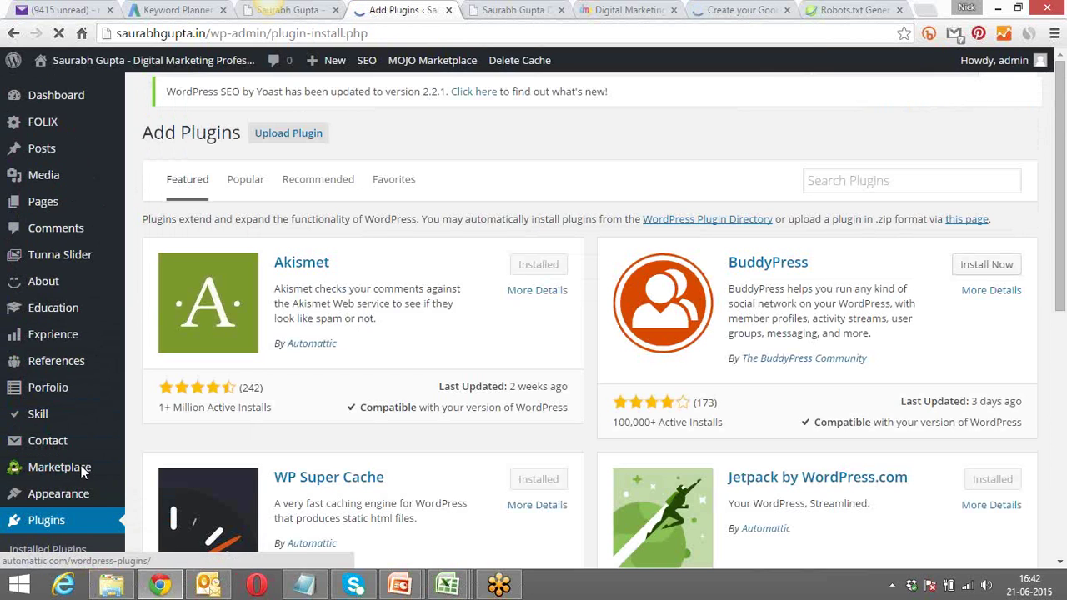
Search the directory for 'google webmaster', install Verify Google Webmaster Tools, and choose Activate Plugin
{"action": "left_click", "coordinate": [867, 187]}
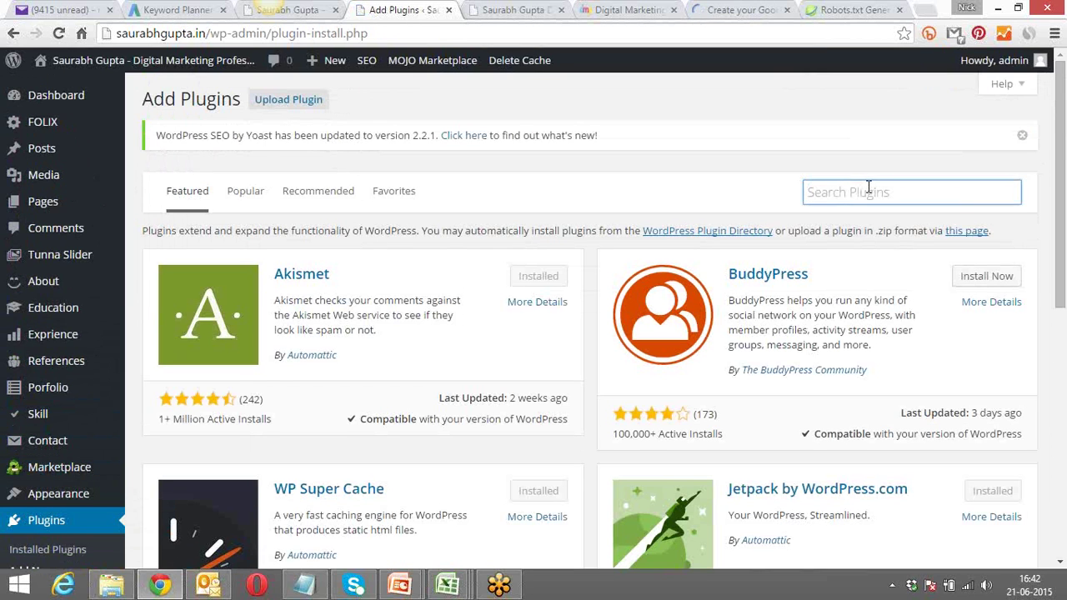
{"action": "type", "text": "google webmaster"}
{"action": "key", "text": "Return"}
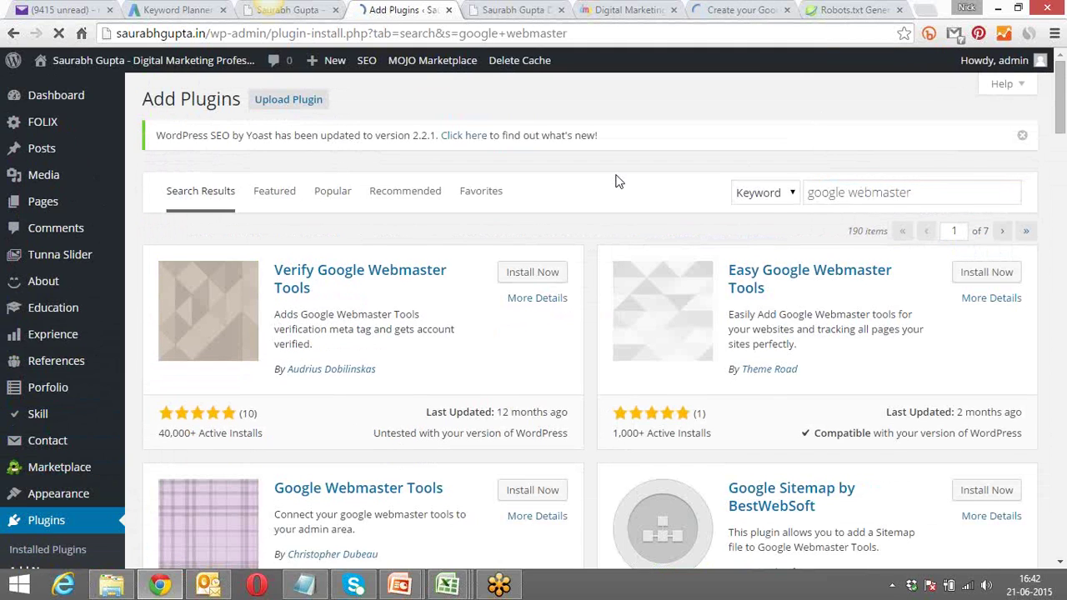
{"action": "left_click", "coordinate": [534, 278]}
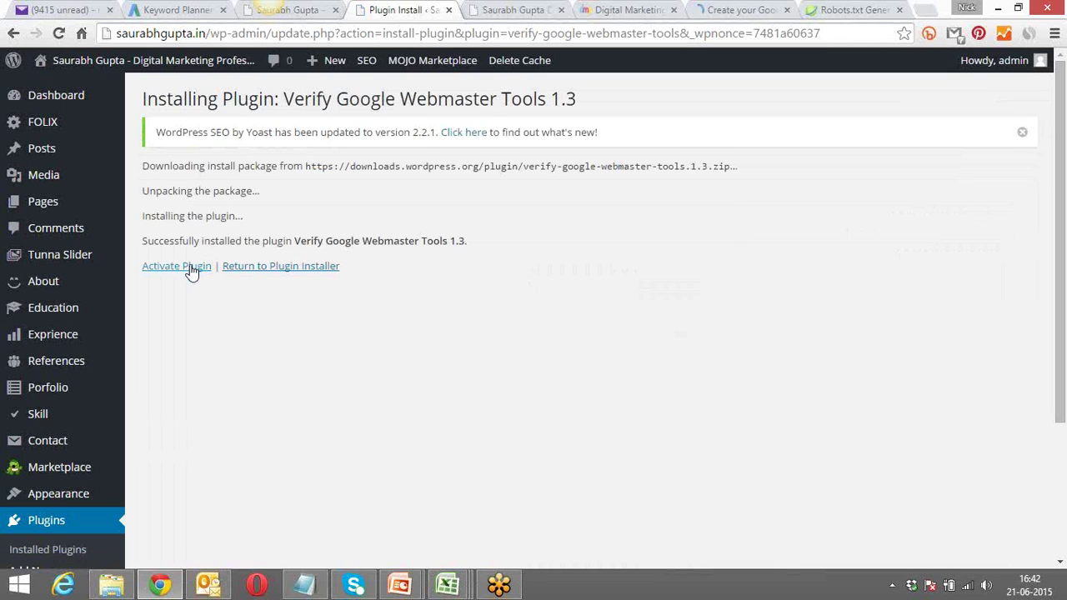
{"action": "left_click", "coordinate": [188, 266]}
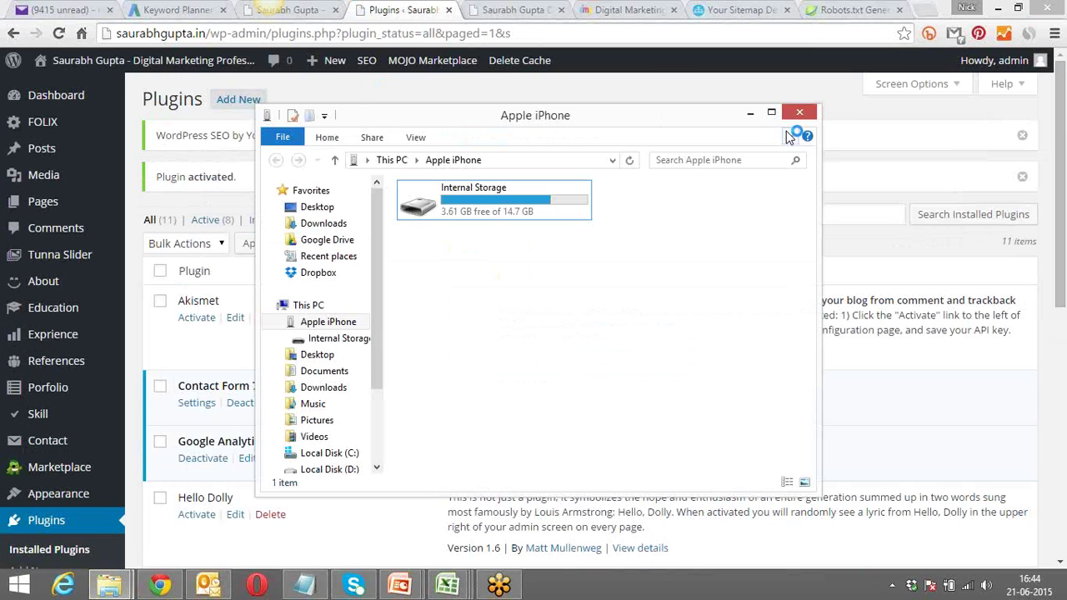
Close the Apple iPhone Explorer window once the plugin shows as activated
{"action": "left_click", "coordinate": [796, 112]}
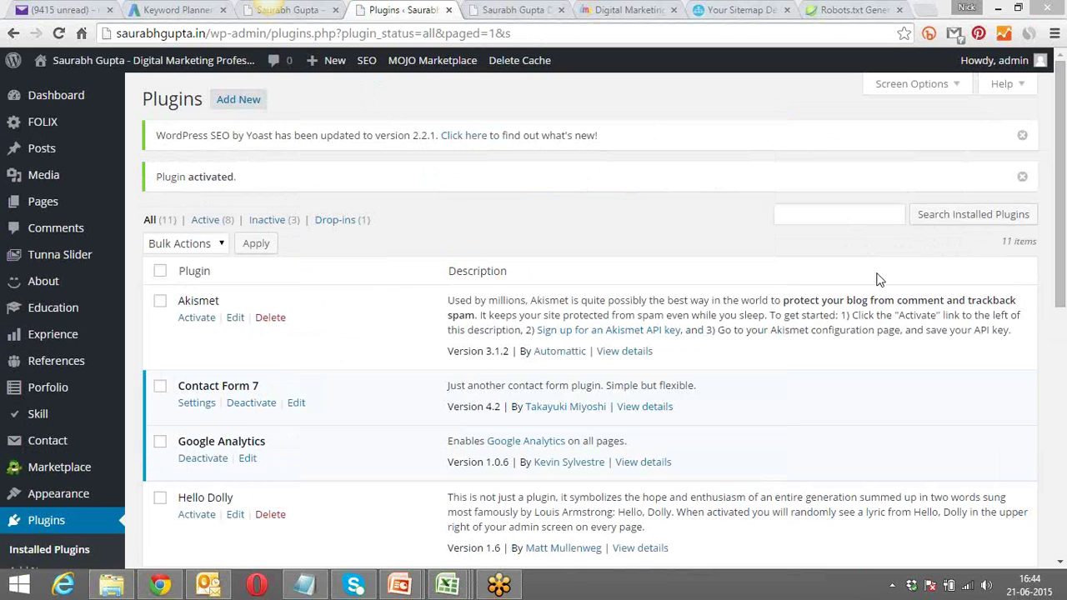
Load youtube.com in the Digital Marketing Paathshala tab
{"action": "left_click", "coordinate": [609, 9]}
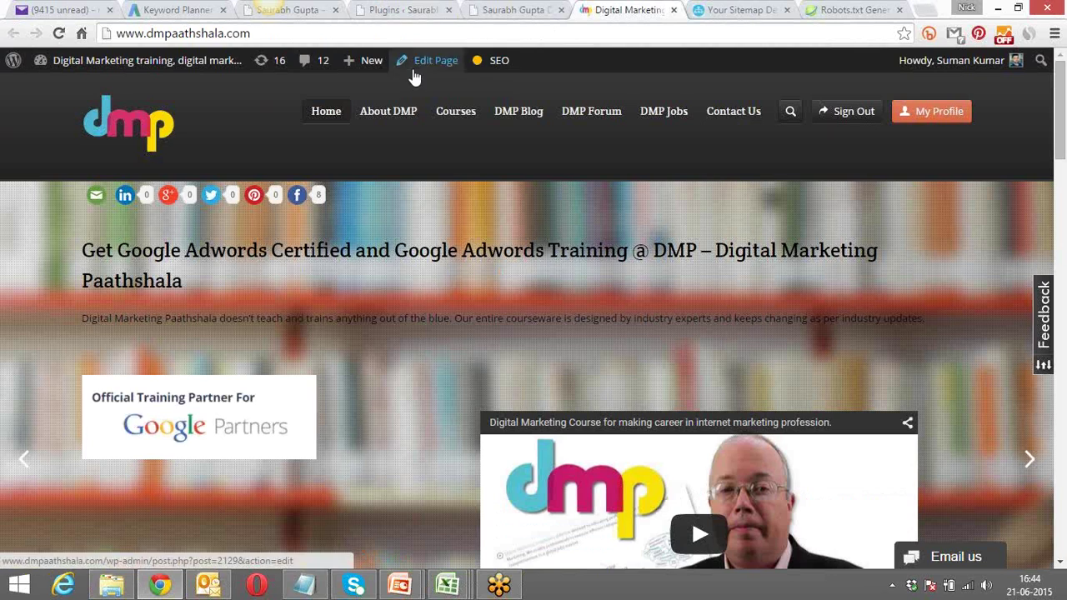
{"action": "left_click", "coordinate": [491, 8]}
{"action": "left_click", "coordinate": [623, 10]}
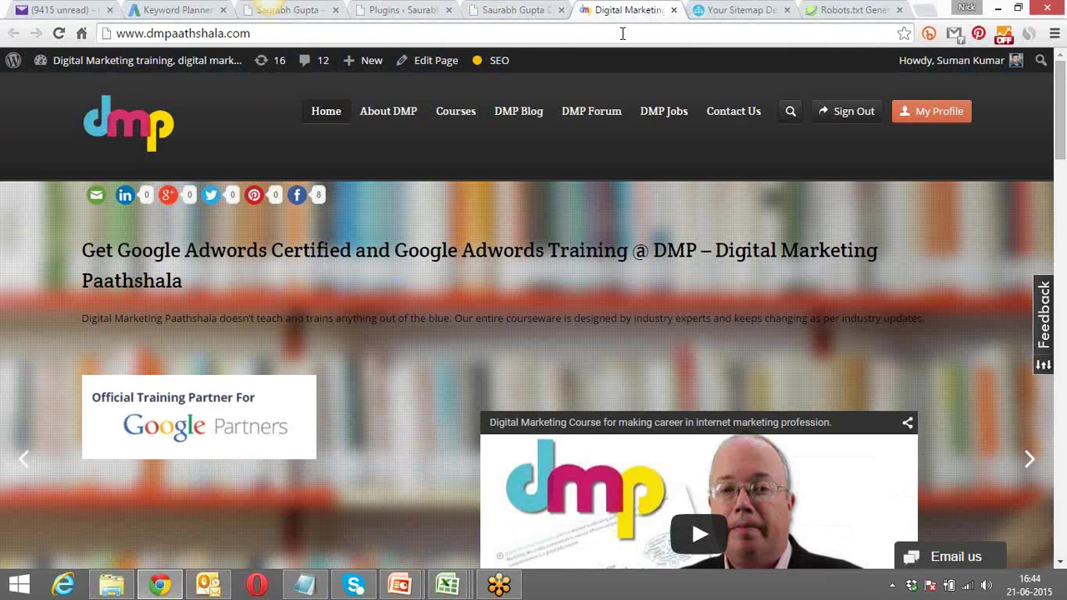
{"action": "left_click", "coordinate": [622, 33]}
{"action": "type", "text": "yo"}
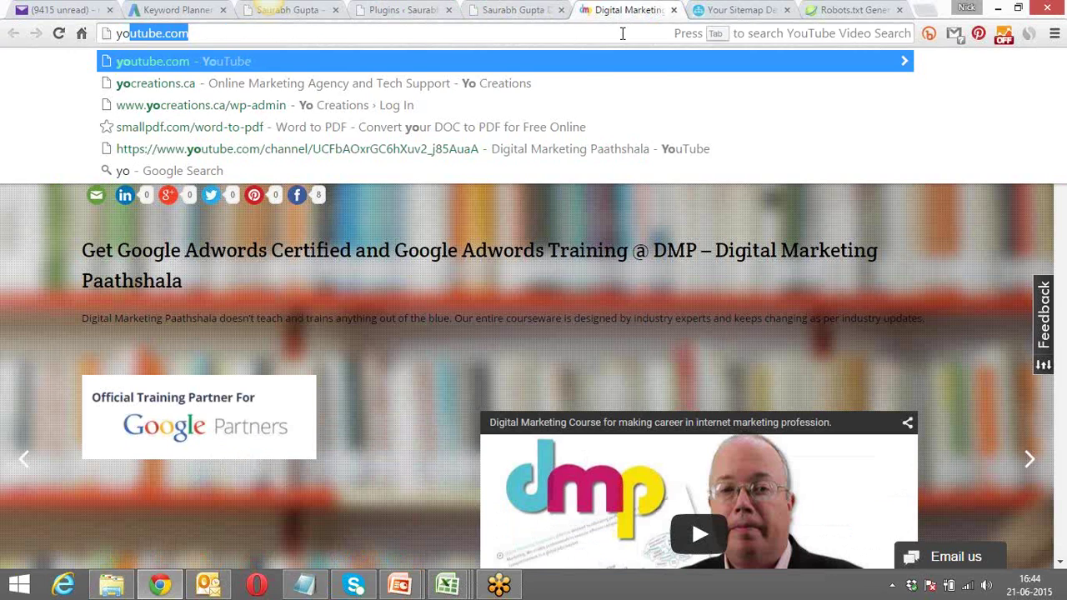
{"action": "type", "text": "utube.com"}
{"action": "key", "text": "Return"}
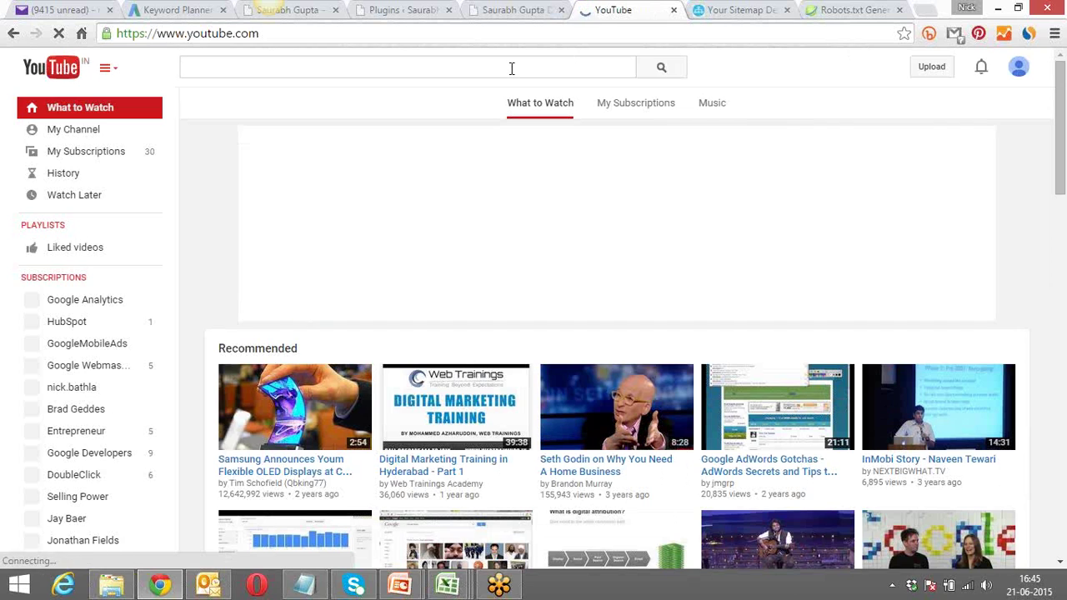
Search 'digital marketing paathshala', open the channel's Playlists, and open the Sunday Batch playlist
{"action": "type", "text": "d"}
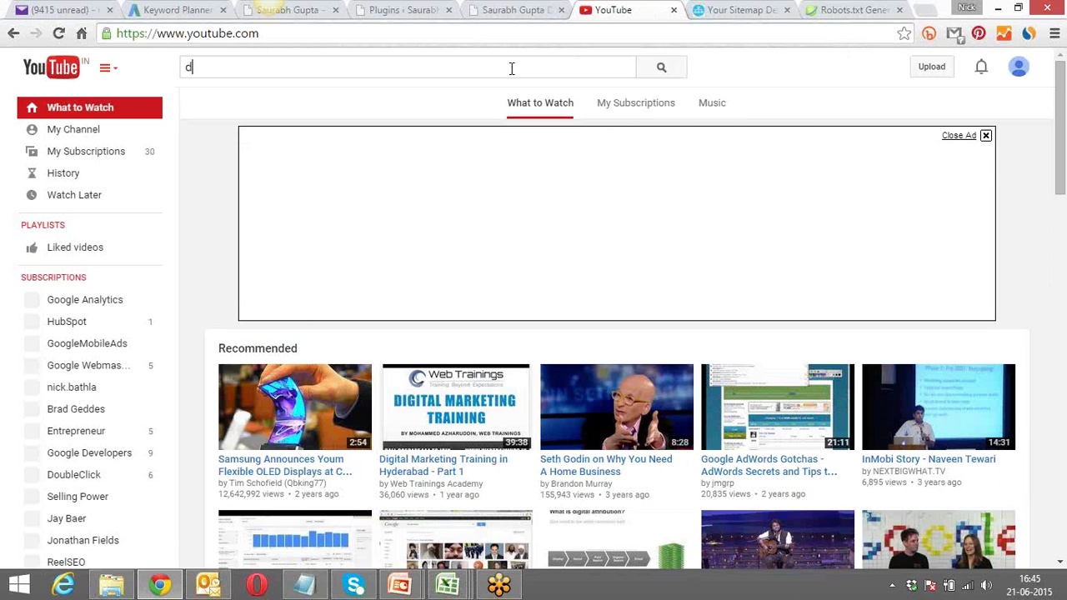
{"action": "type", "text": "igital "}
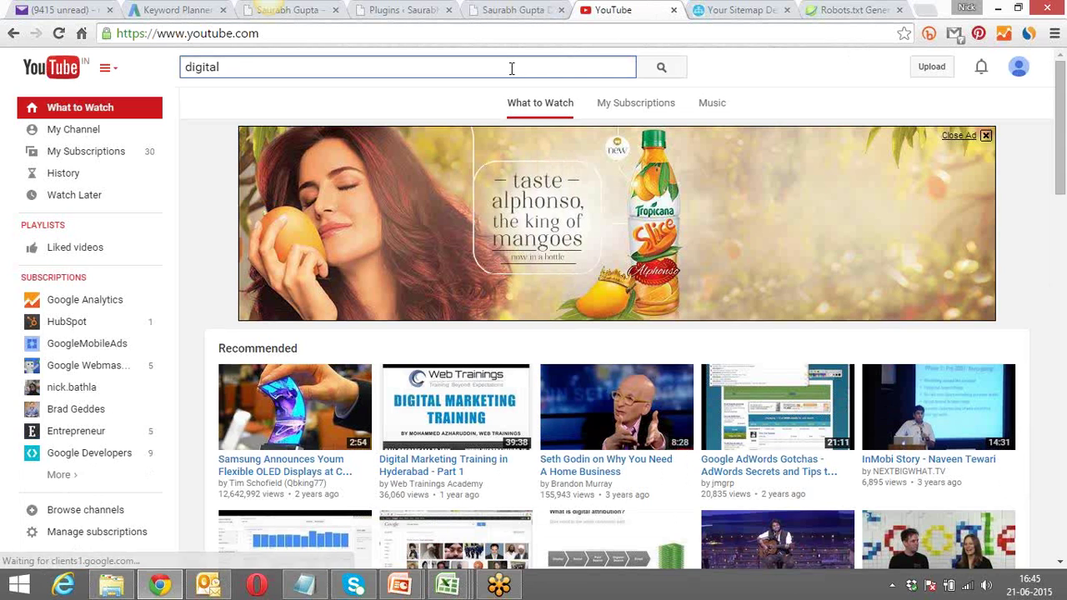
{"action": "type", "text": "marketing paa"}
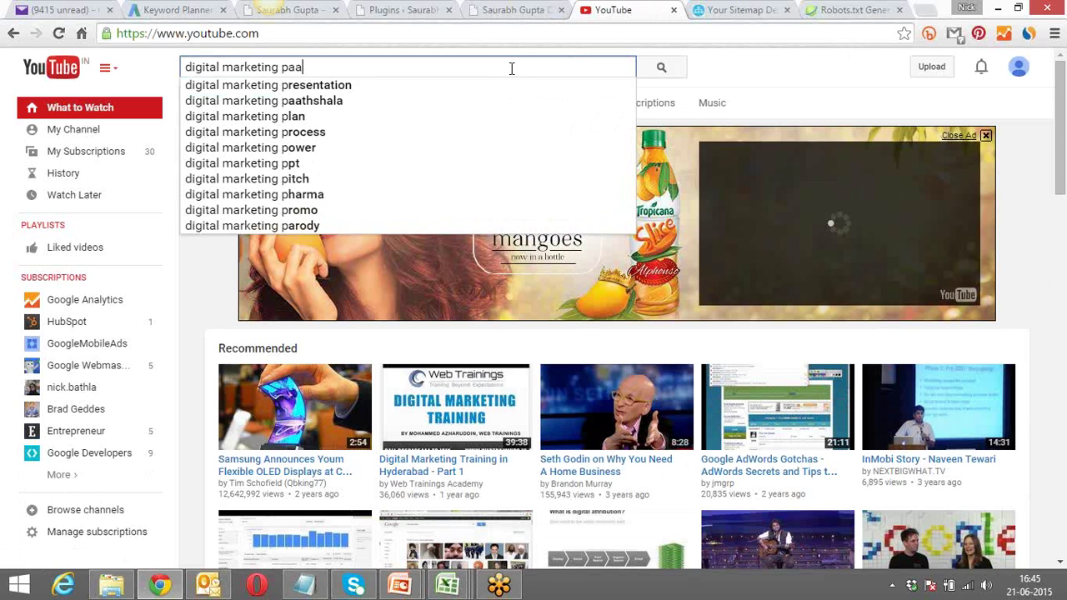
{"action": "left_click", "coordinate": [467, 92]}
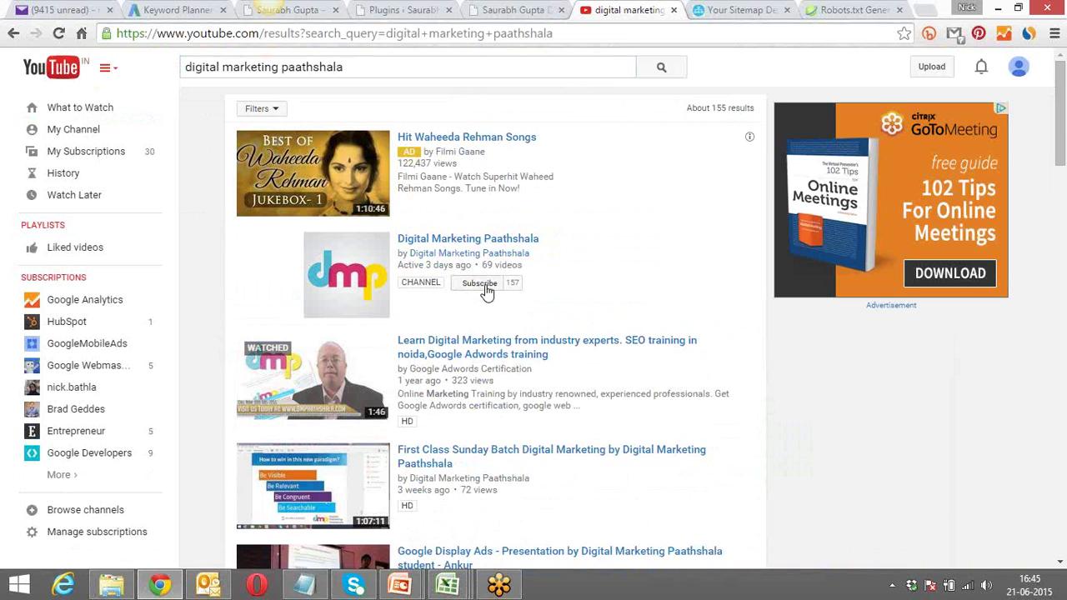
{"action": "left_click", "coordinate": [479, 241]}
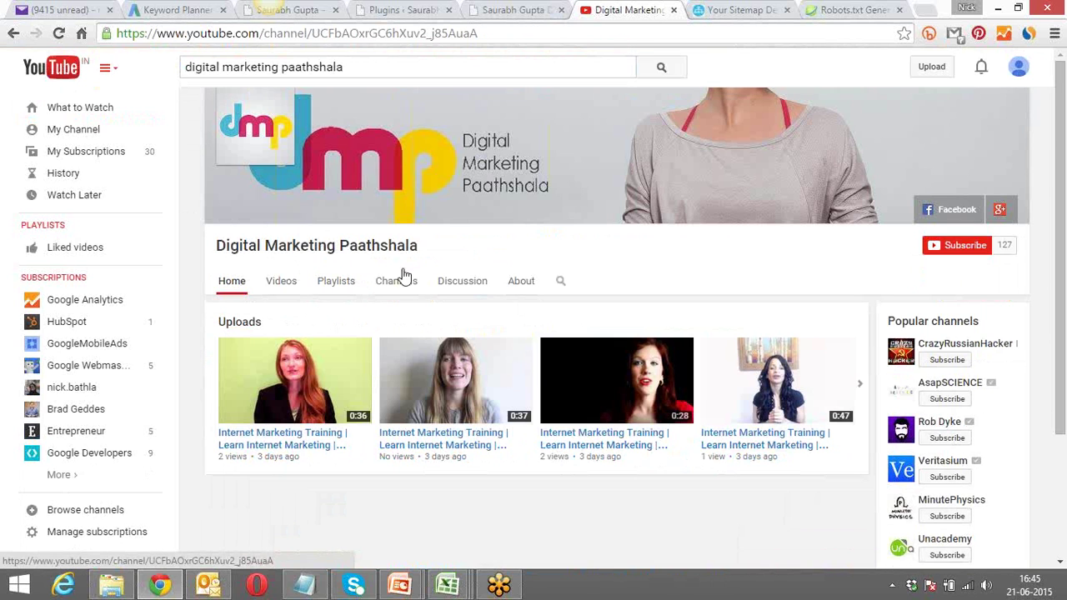
{"action": "left_click", "coordinate": [335, 288]}
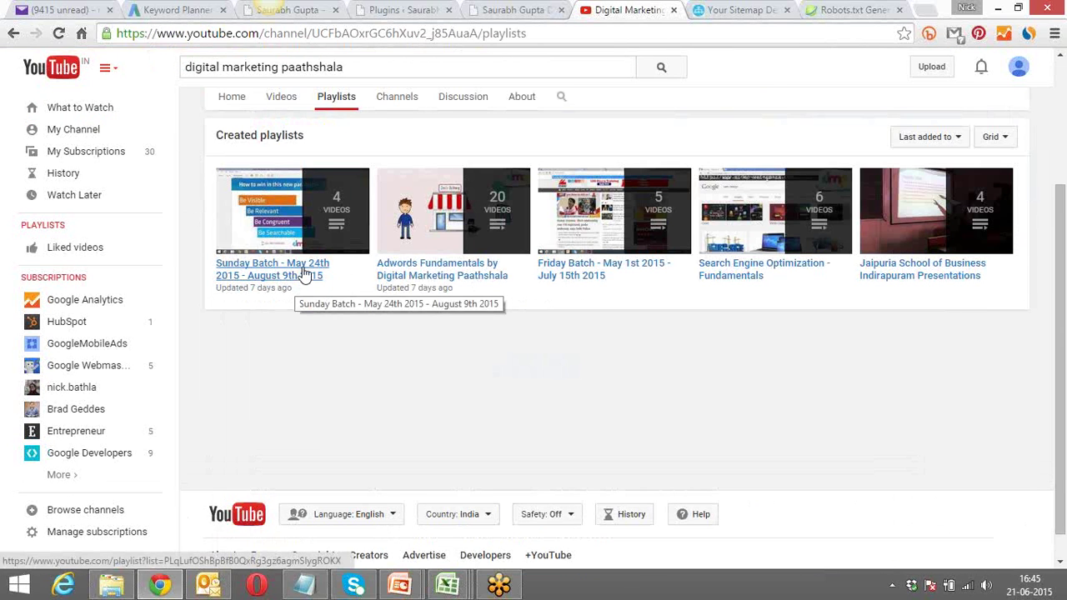
{"action": "left_click", "coordinate": [302, 281]}
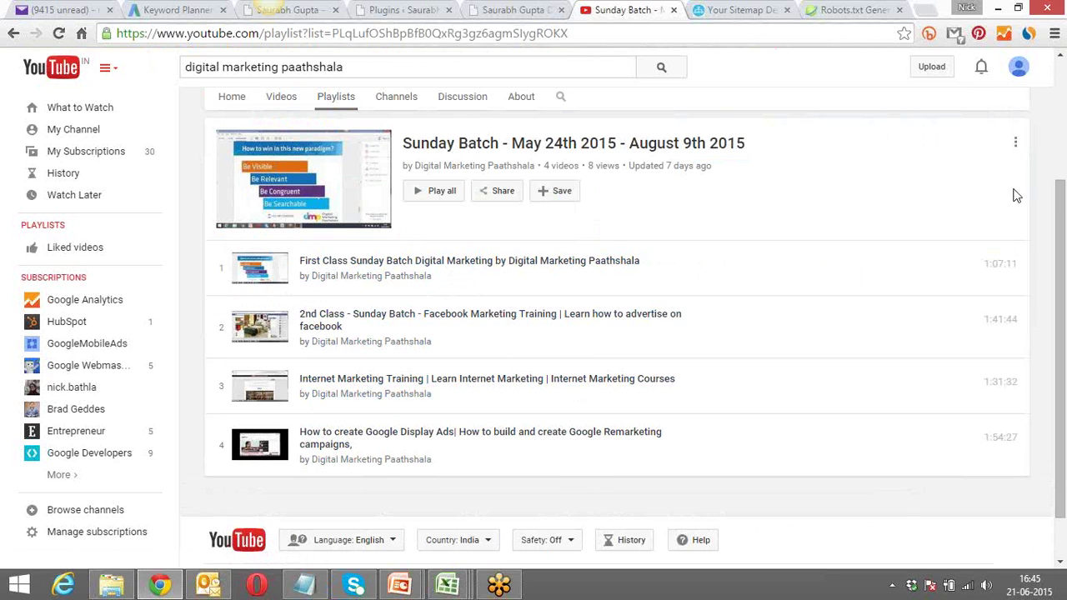
Scroll through the playlist's four class videos, then open a new blank browser tab
{"action": "left_click_drag", "start_coordinate": [1064, 214], "coordinate": [1065, 287]}
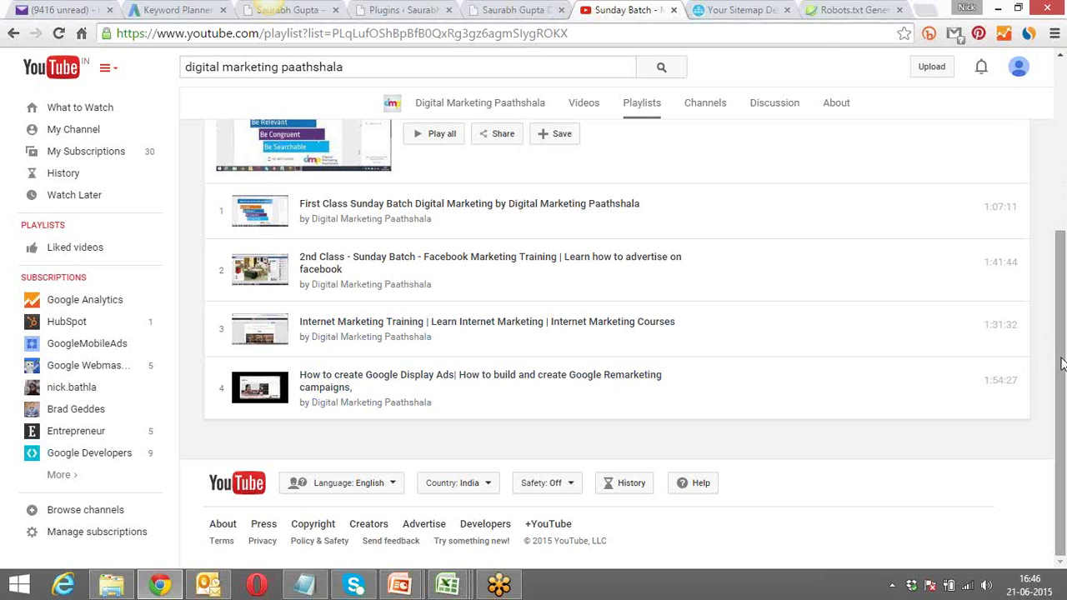
{"action": "left_click_drag", "start_coordinate": [1058, 363], "coordinate": [1062, 364]}
{"action": "scroll", "coordinate": [1058, 358], "scroll_direction": "up", "scroll_amount": 3}
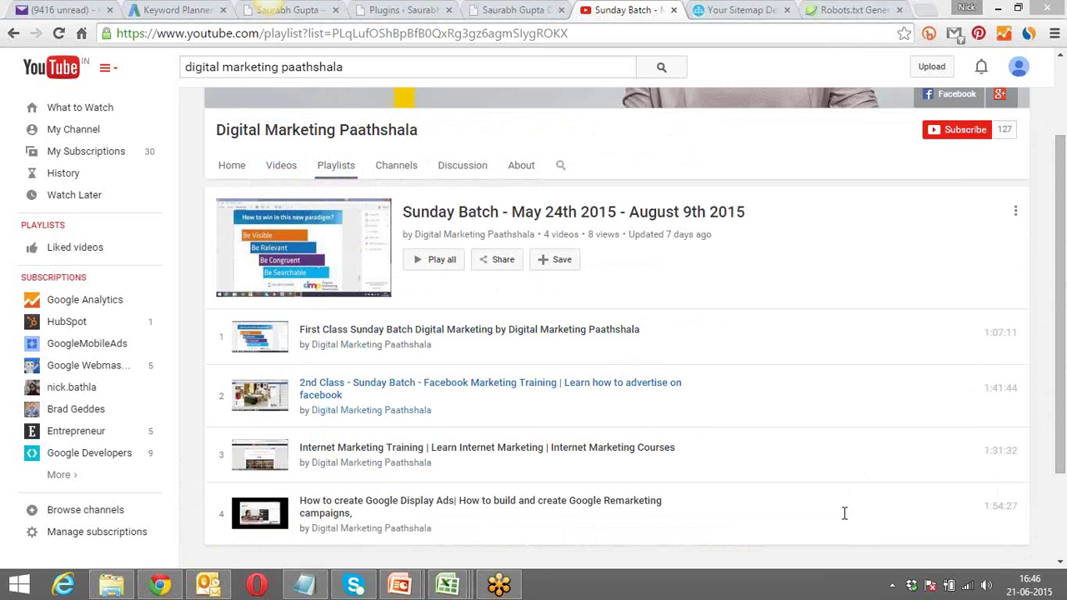
{"action": "left_click", "coordinate": [925, 10]}
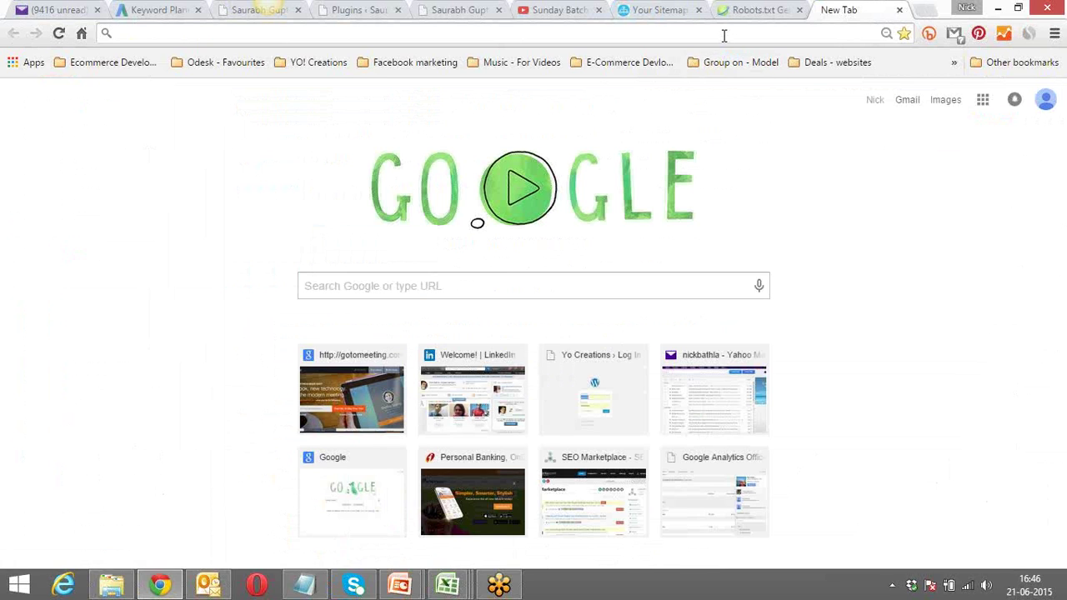
Search Google for 'purple hat seo' from the new tab page
{"action": "left_click", "coordinate": [356, 284]}
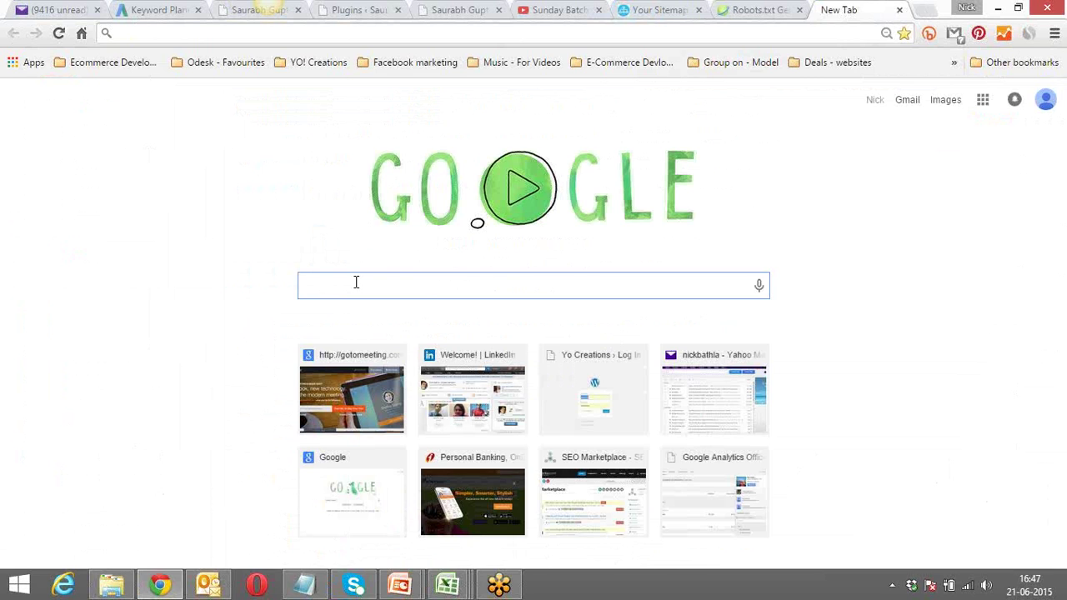
{"action": "type", "text": "purpl"}
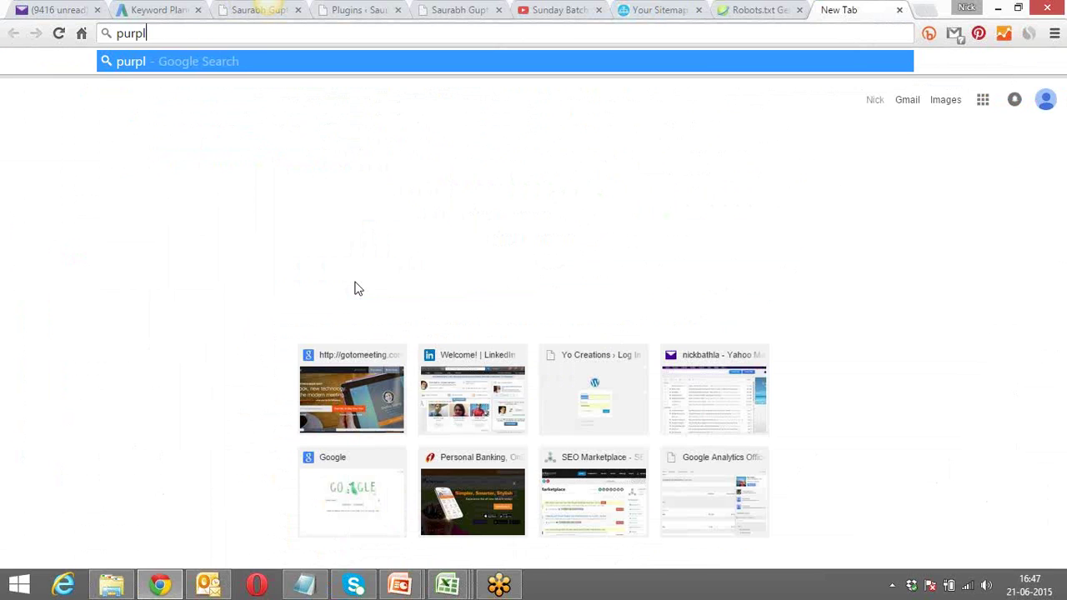
{"action": "type", "text": "e hat seo"}
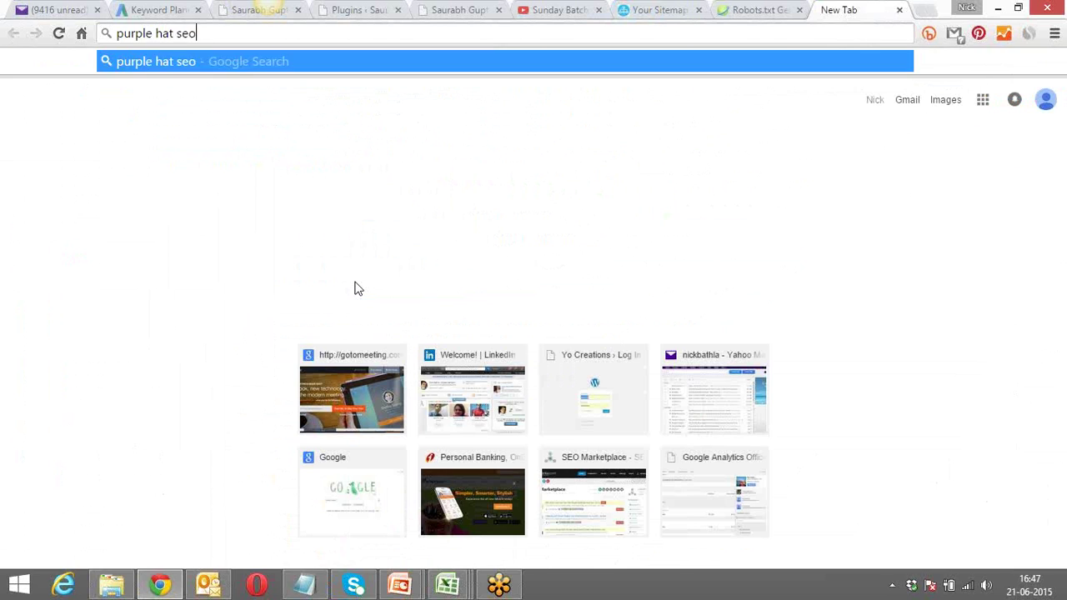
{"action": "key", "text": "Return"}
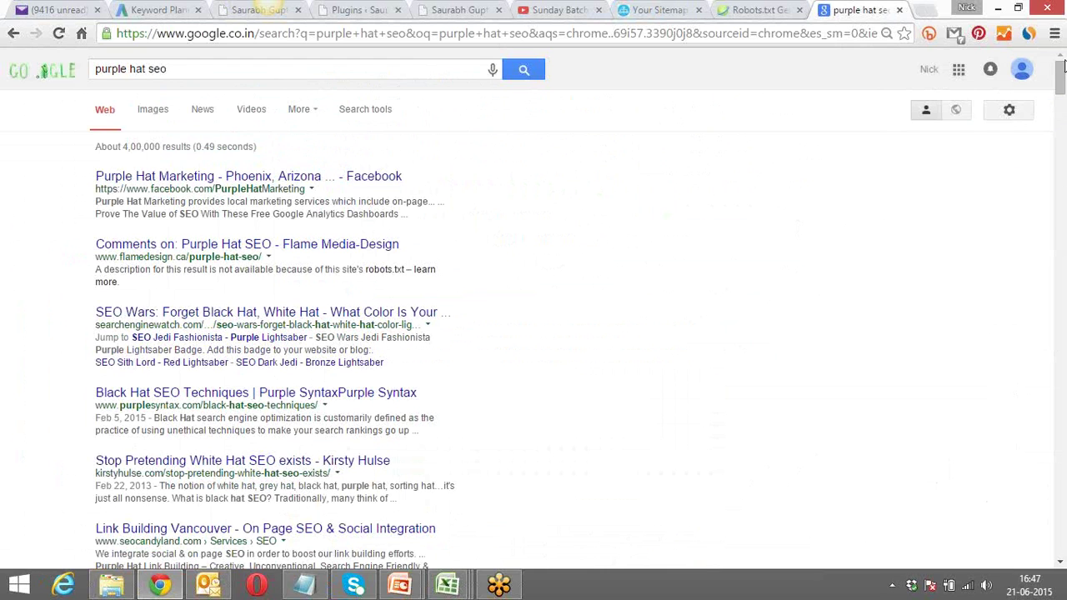
Open the 'Purple Hat SEO Techniques' story on sphinn.com from the Google results
{"action": "left_click_drag", "start_coordinate": [1061, 75], "coordinate": [1061, 100]}
{"action": "left_click", "coordinate": [277, 279]}
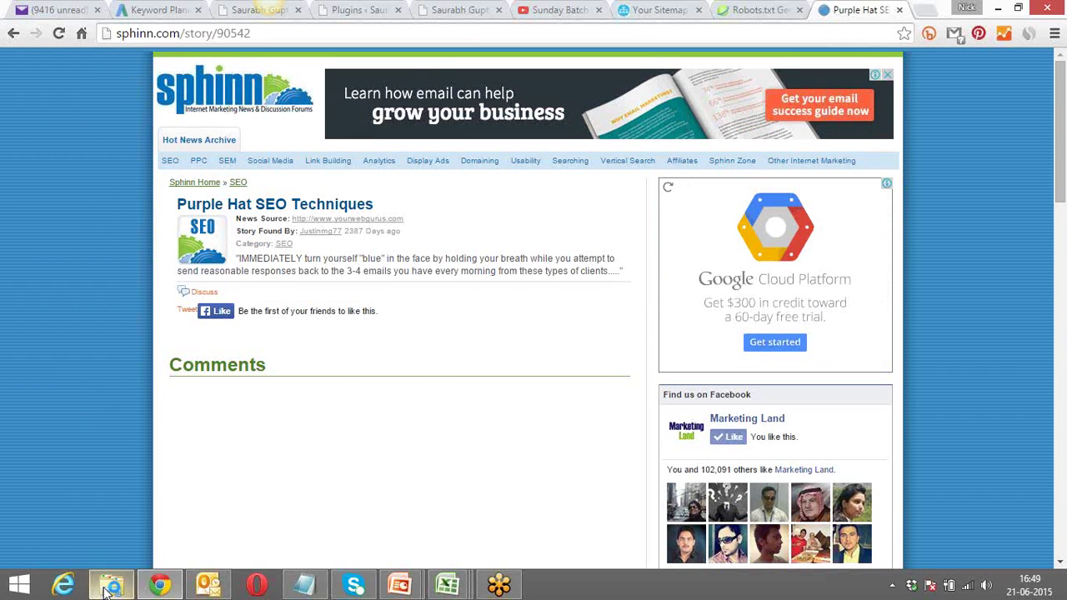
{"action": "left_click", "coordinate": [111, 583]}
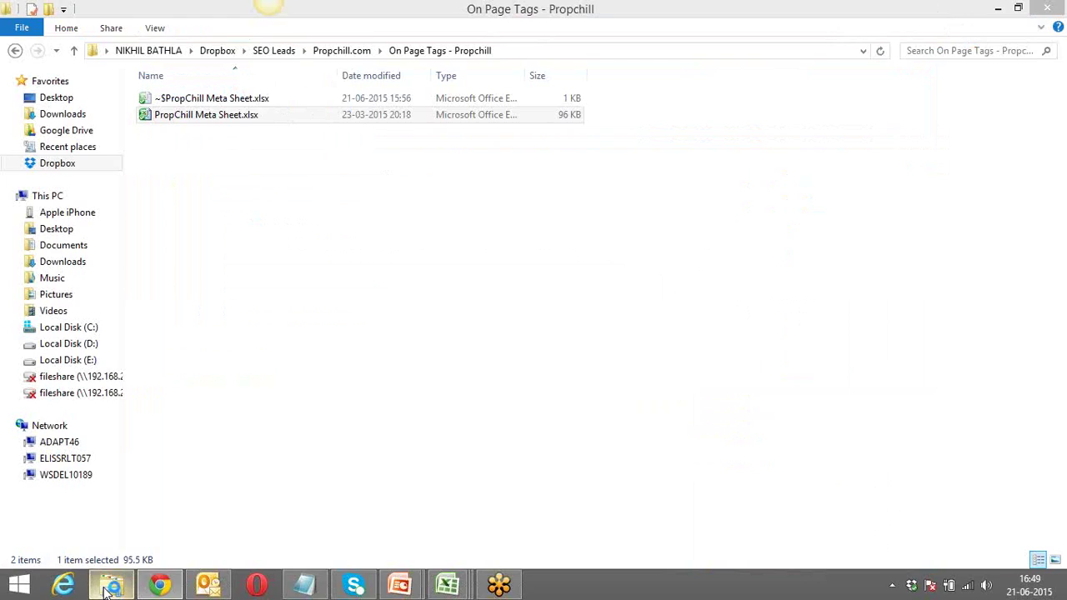
Browse Dropbox to InternetHostingPackages.com > Groupon-IHP, then close File Explorer
{"action": "left_click", "coordinate": [72, 164]}
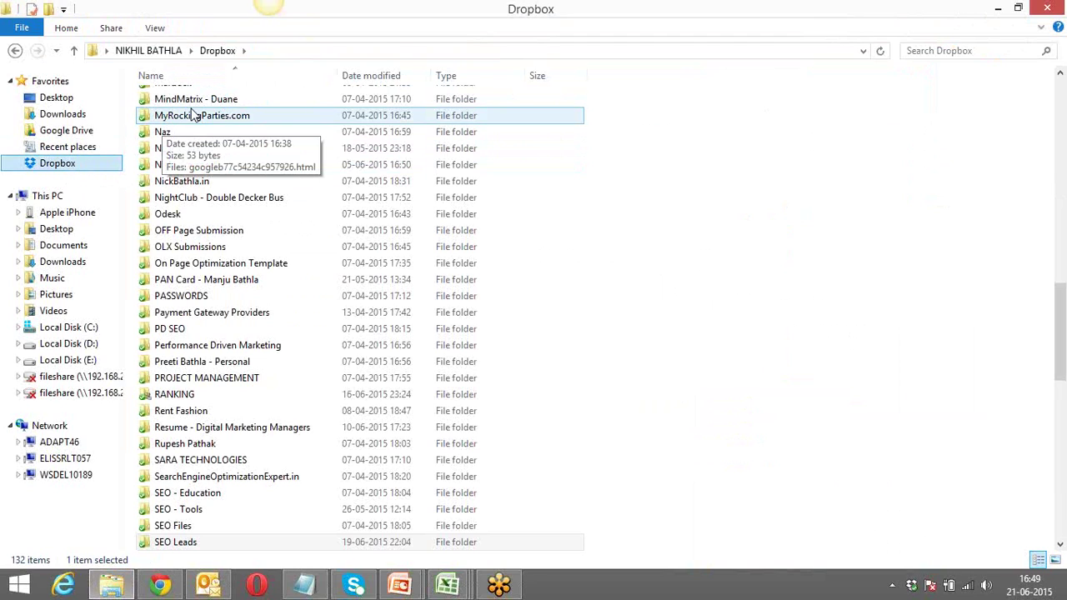
{"action": "left_click", "coordinate": [251, 121]}
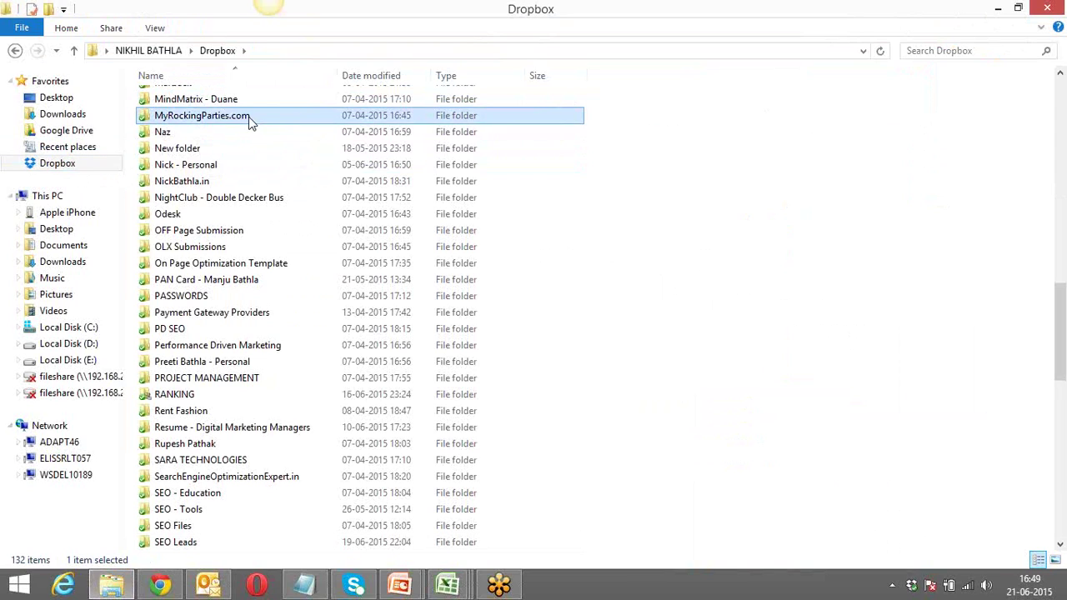
{"action": "double_click", "coordinate": [222, 147]}
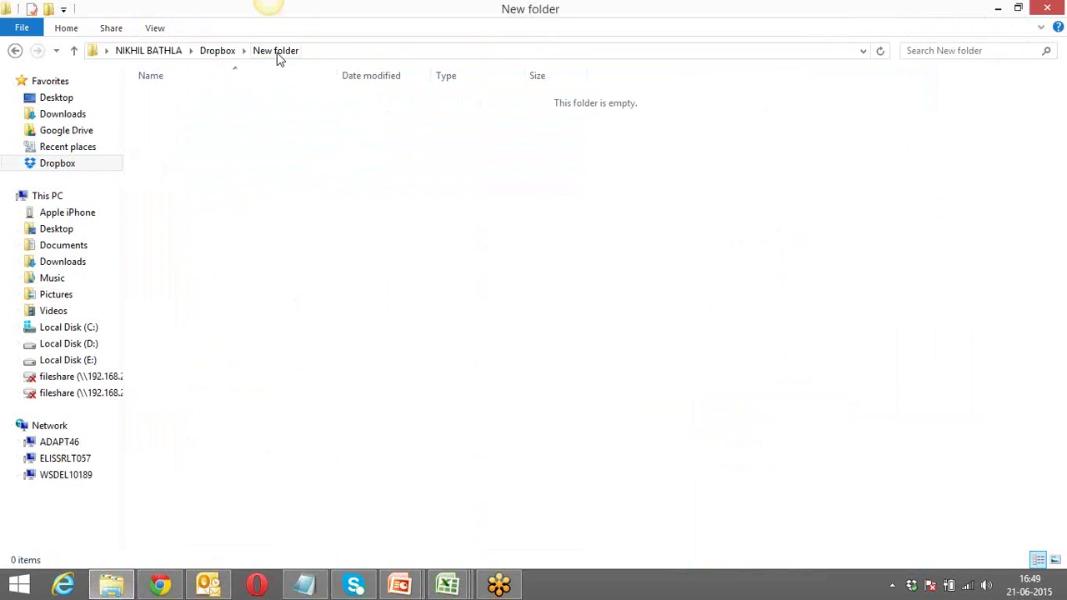
{"action": "left_click", "coordinate": [220, 53]}
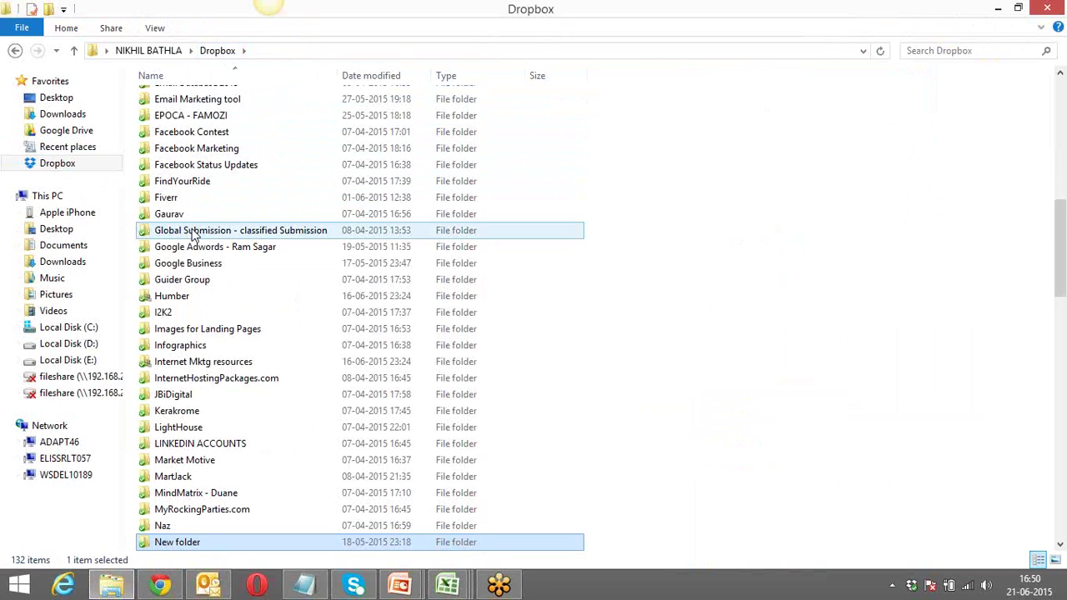
{"action": "double_click", "coordinate": [184, 382]}
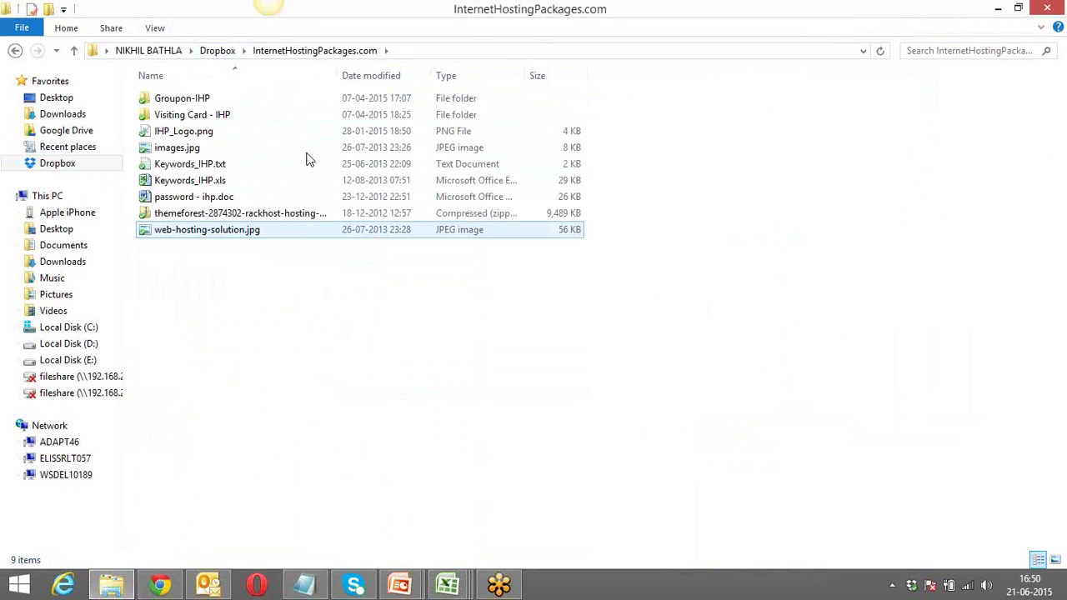
{"action": "double_click", "coordinate": [250, 101]}
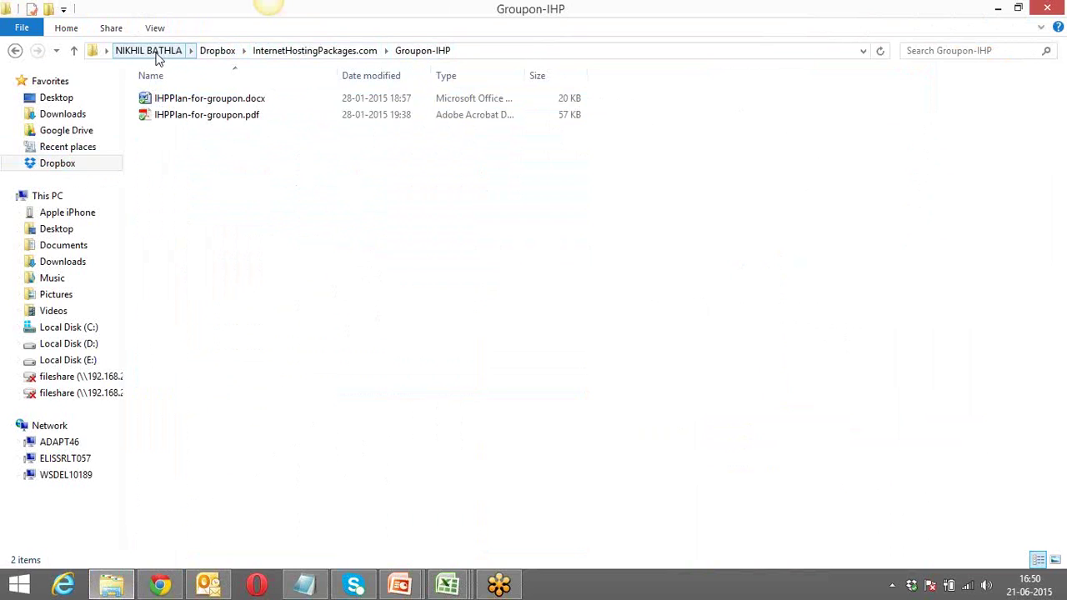
{"action": "left_click", "coordinate": [1052, 9]}
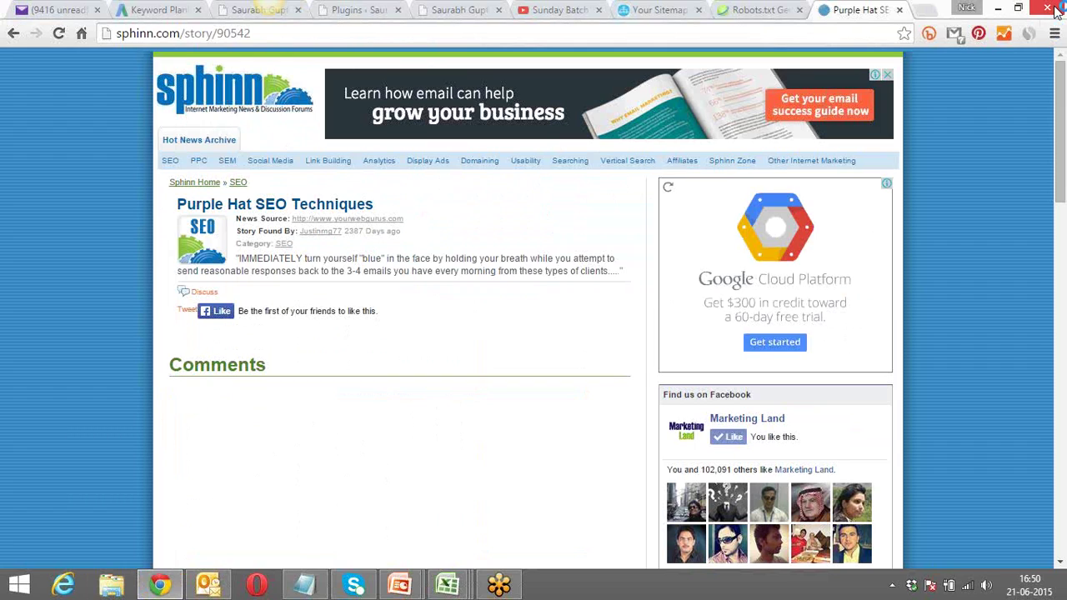